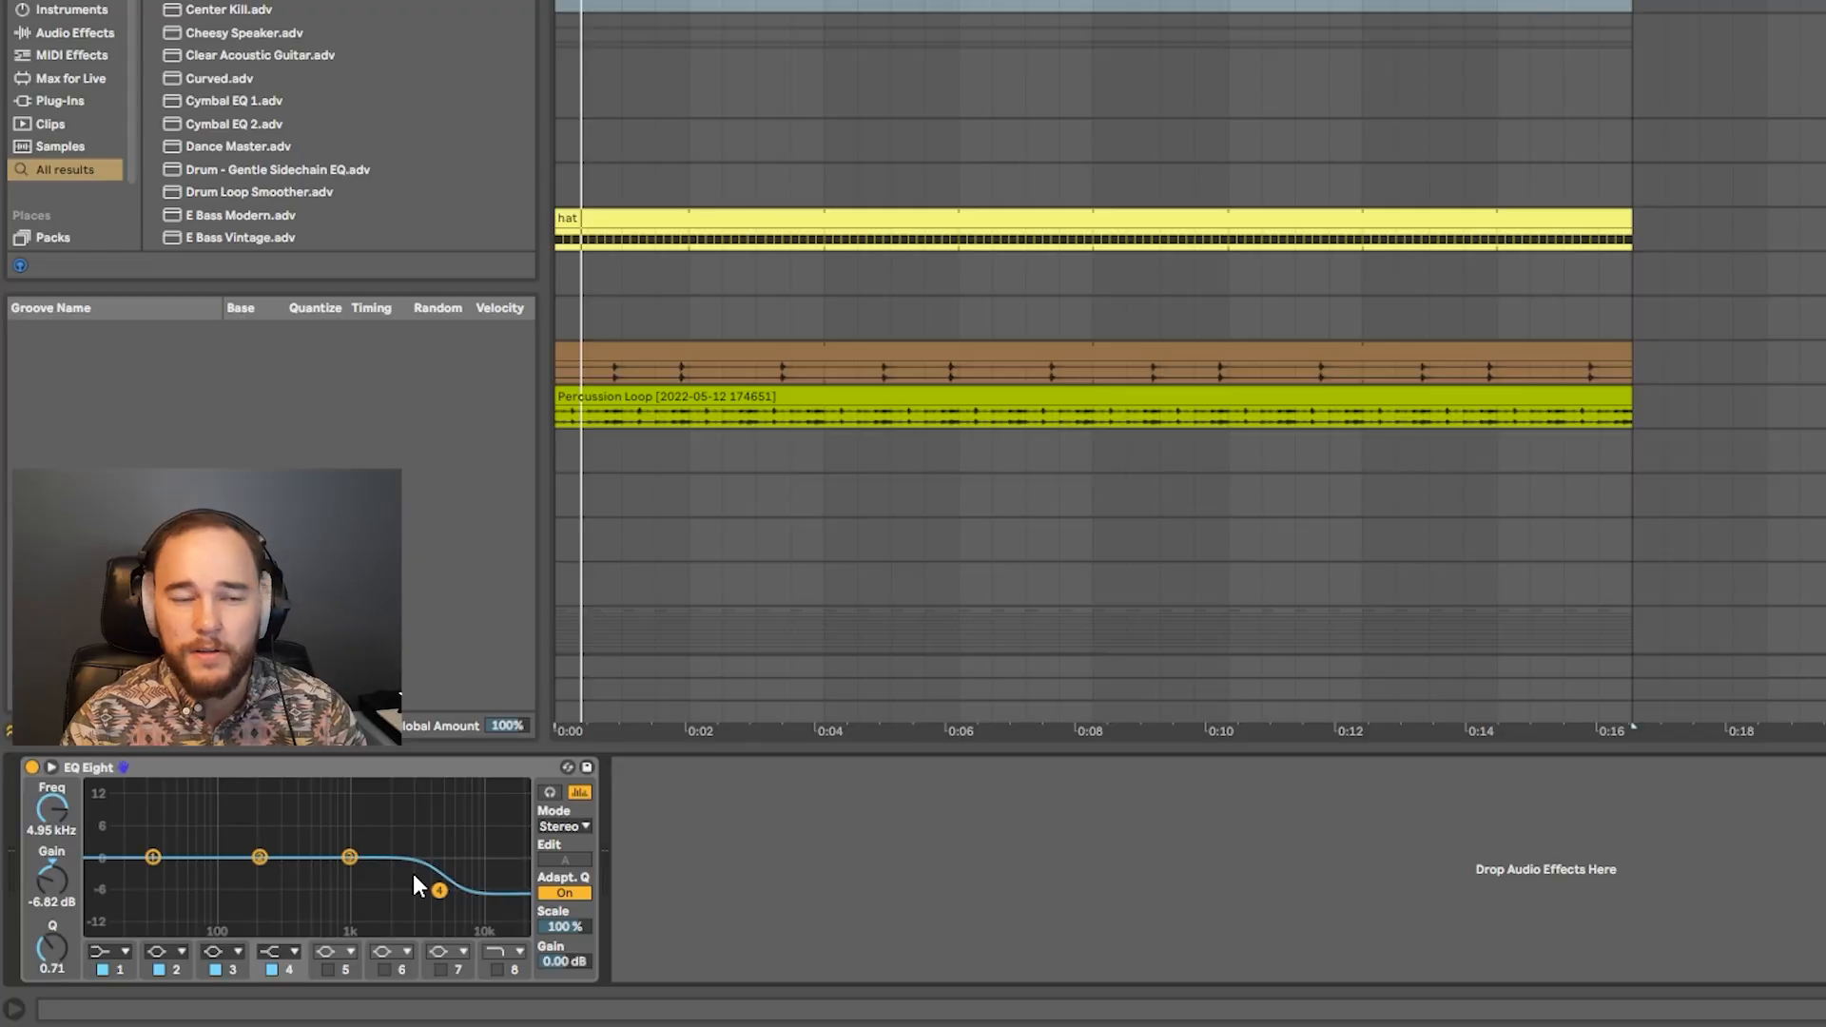
# Play the loop and lower EQ Eight's second band slightly to cut the low mids.
pyautogui.press('space')
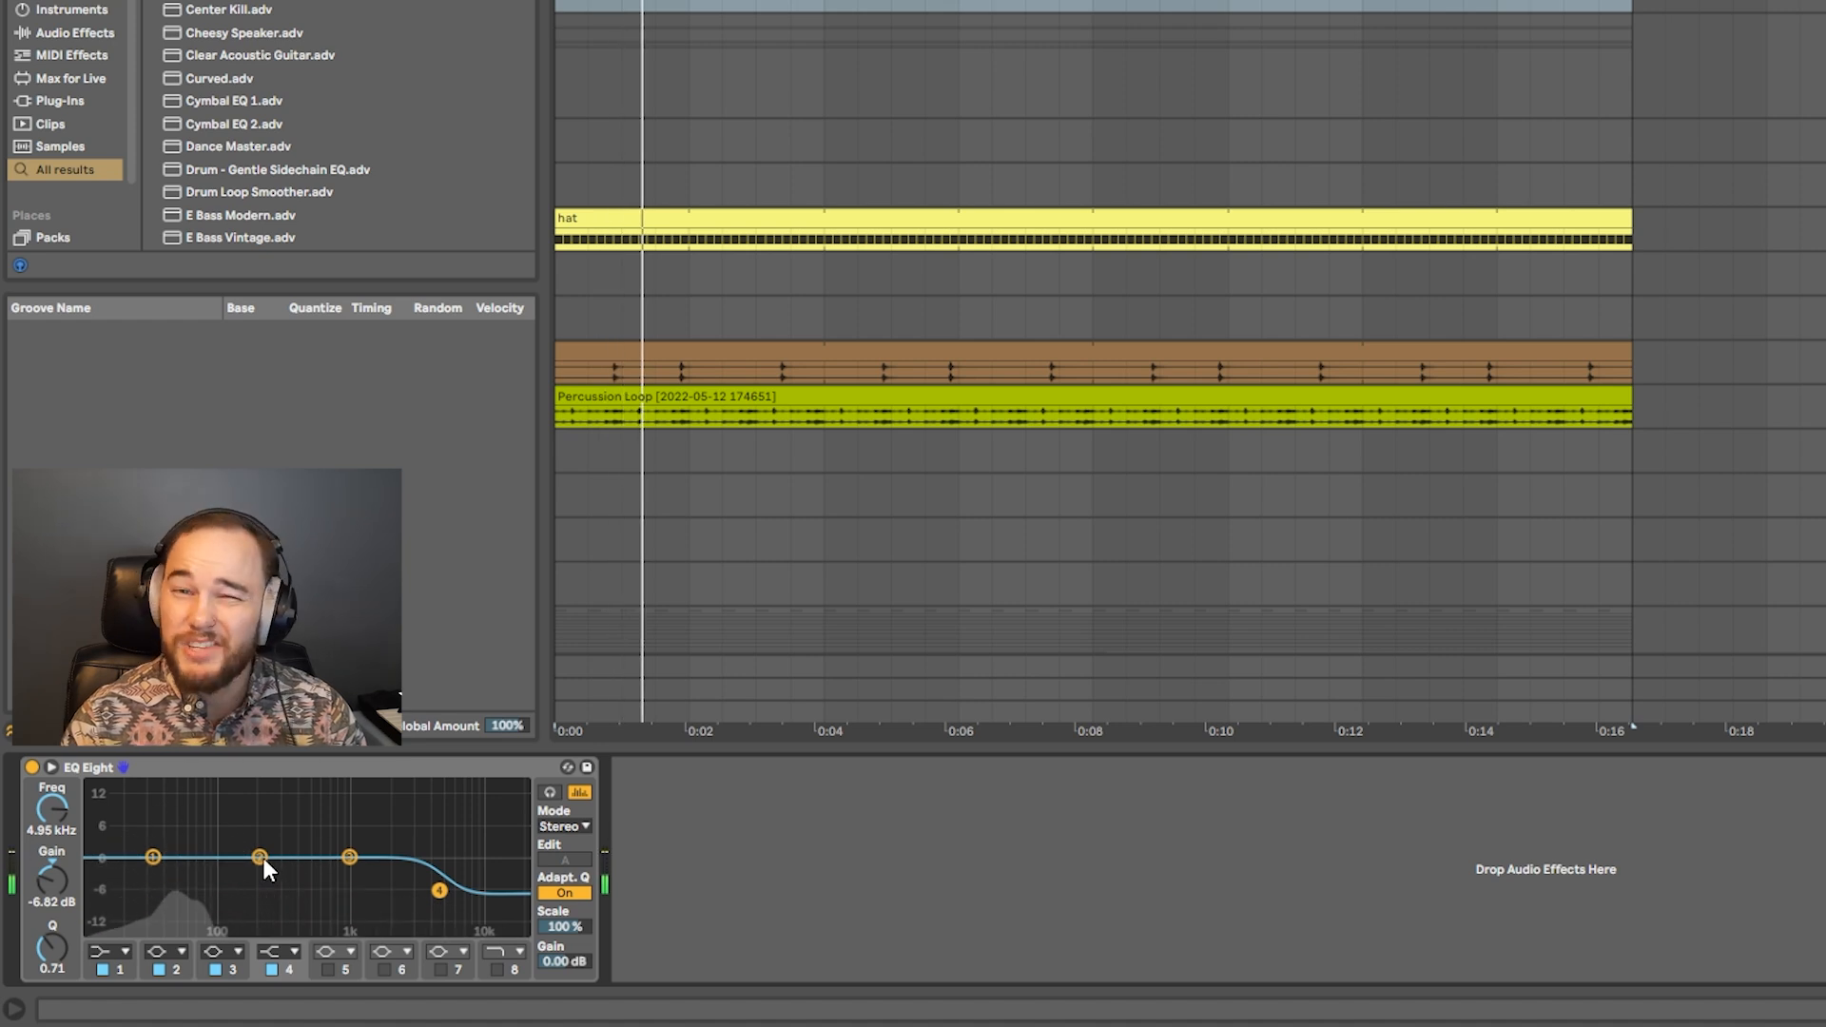
pyautogui.moveTo(263, 857)
pyautogui.mouseDown()
pyautogui.moveTo(246, 808)
pyautogui.moveTo(239, 825)
pyautogui.moveTo(273, 871)
pyautogui.moveTo(291, 786)
pyautogui.moveTo(302, 885)
pyautogui.moveTo(284, 867)
pyautogui.mouseUp()
pyautogui.press('space')
pyautogui.press('space')
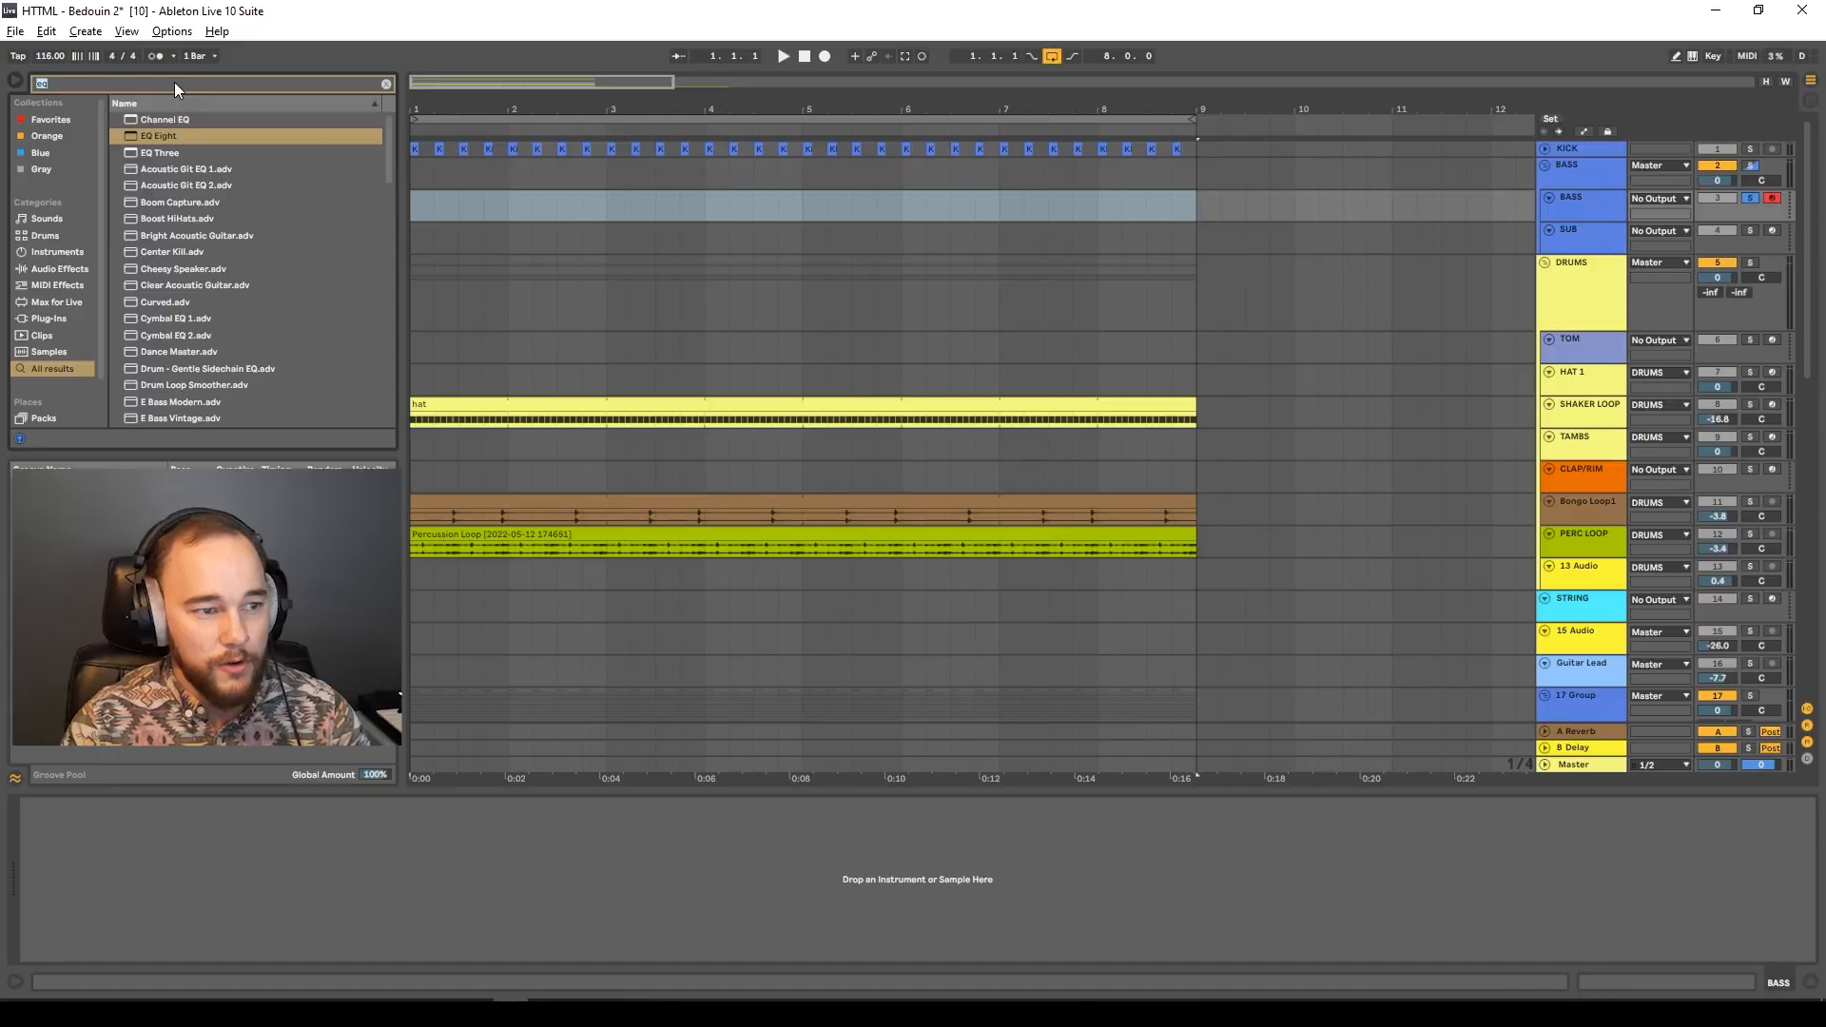
# Load the Wavetable instrument onto the BASS track and raise oscillator 1's wavetable position toward the saw shape.
pyautogui.write('eta')
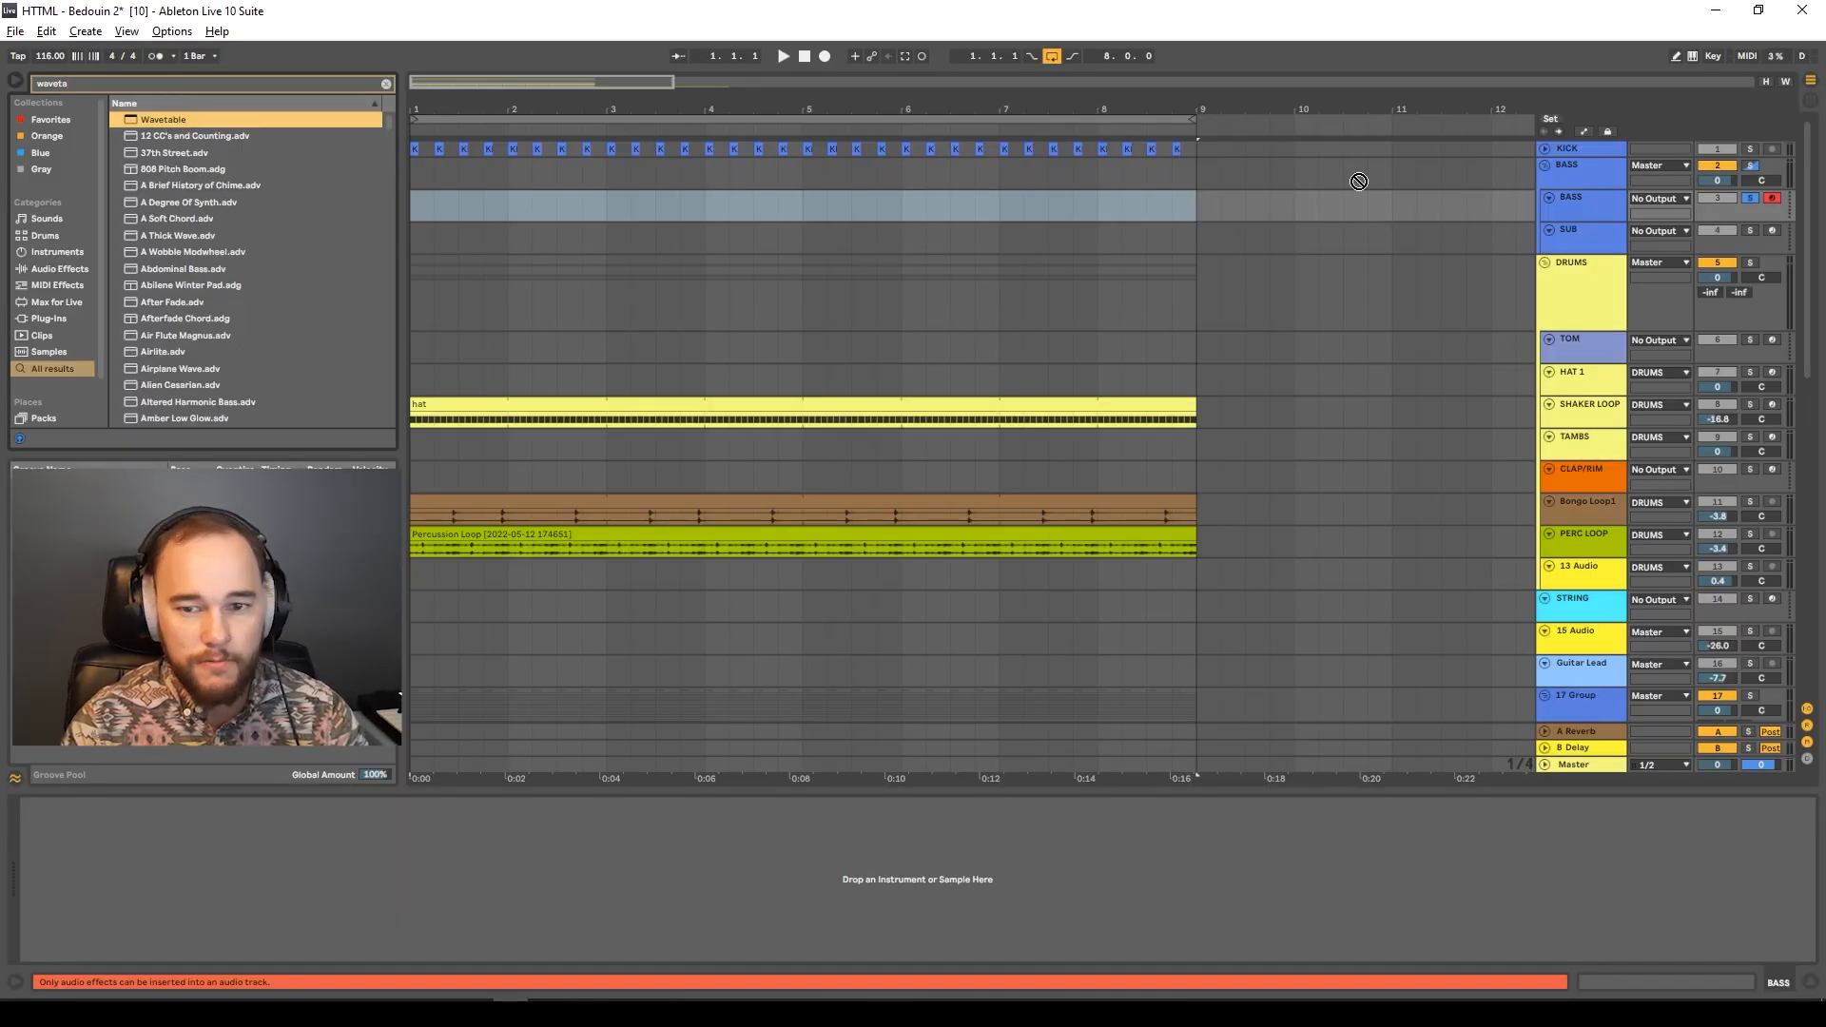
pyautogui.press('Return')
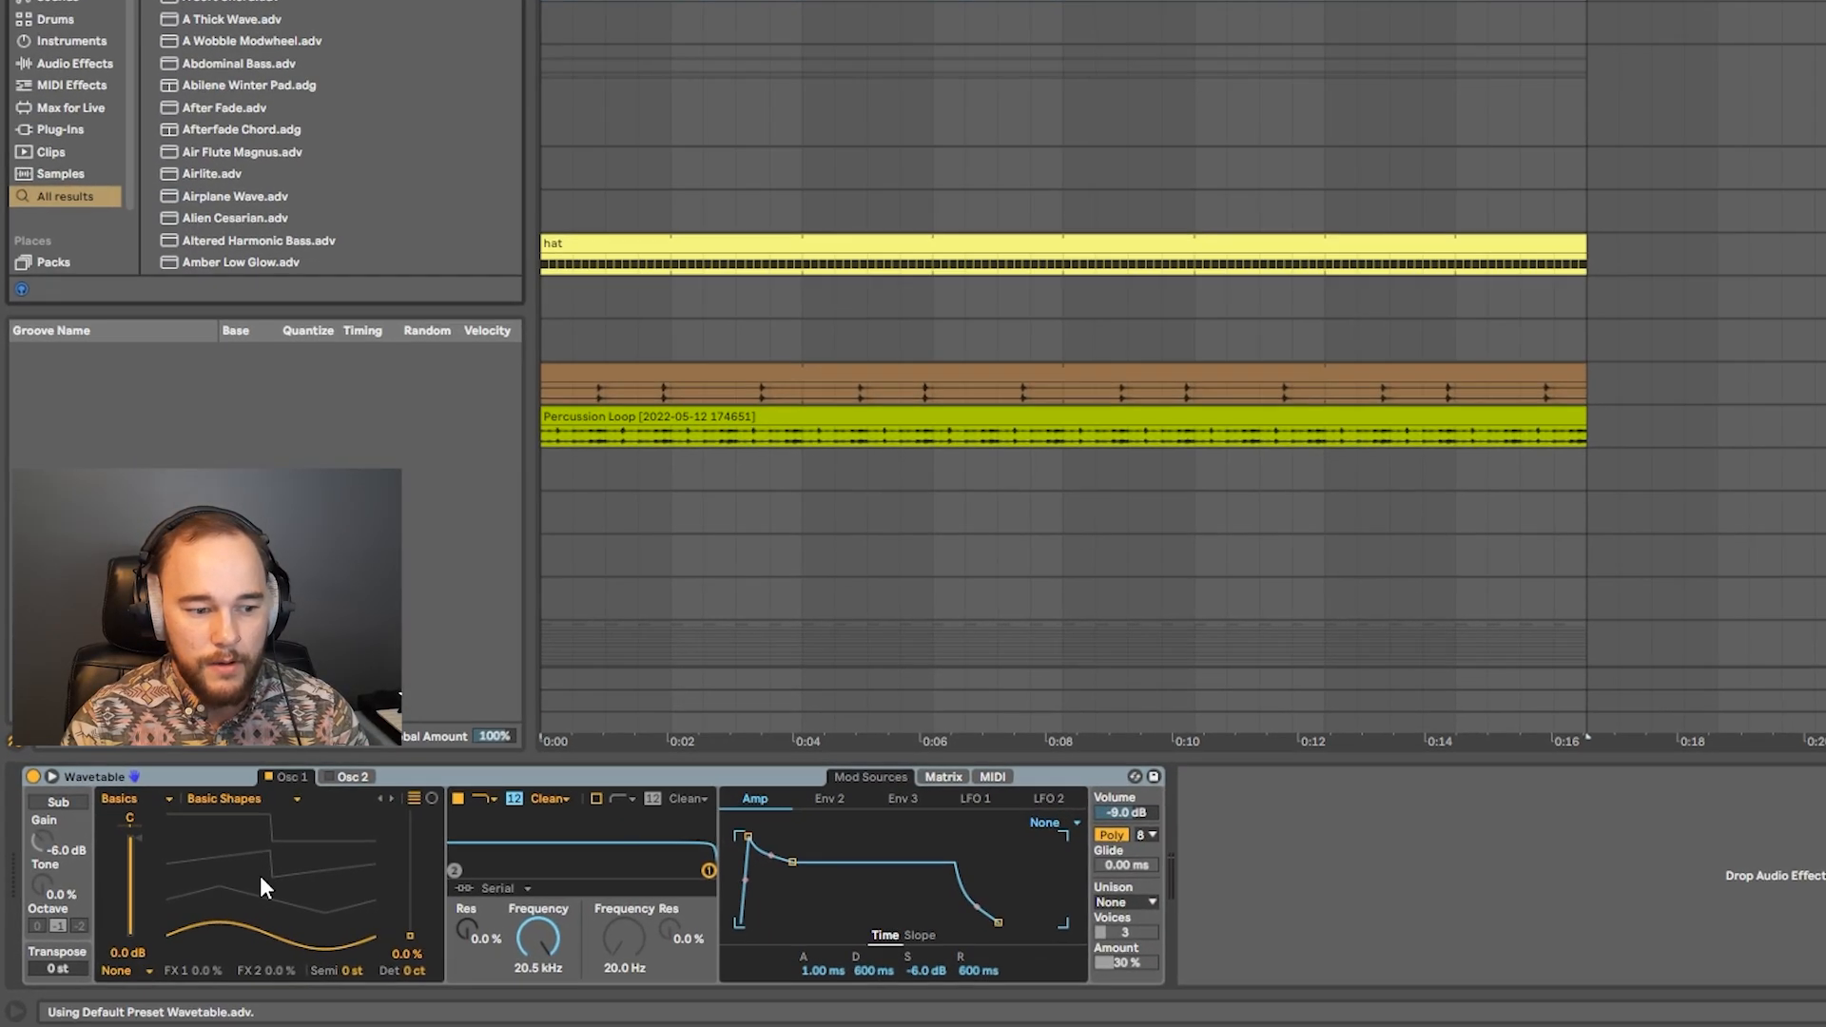
pyautogui.moveTo(269, 940); pyautogui.dragTo(269, 894)
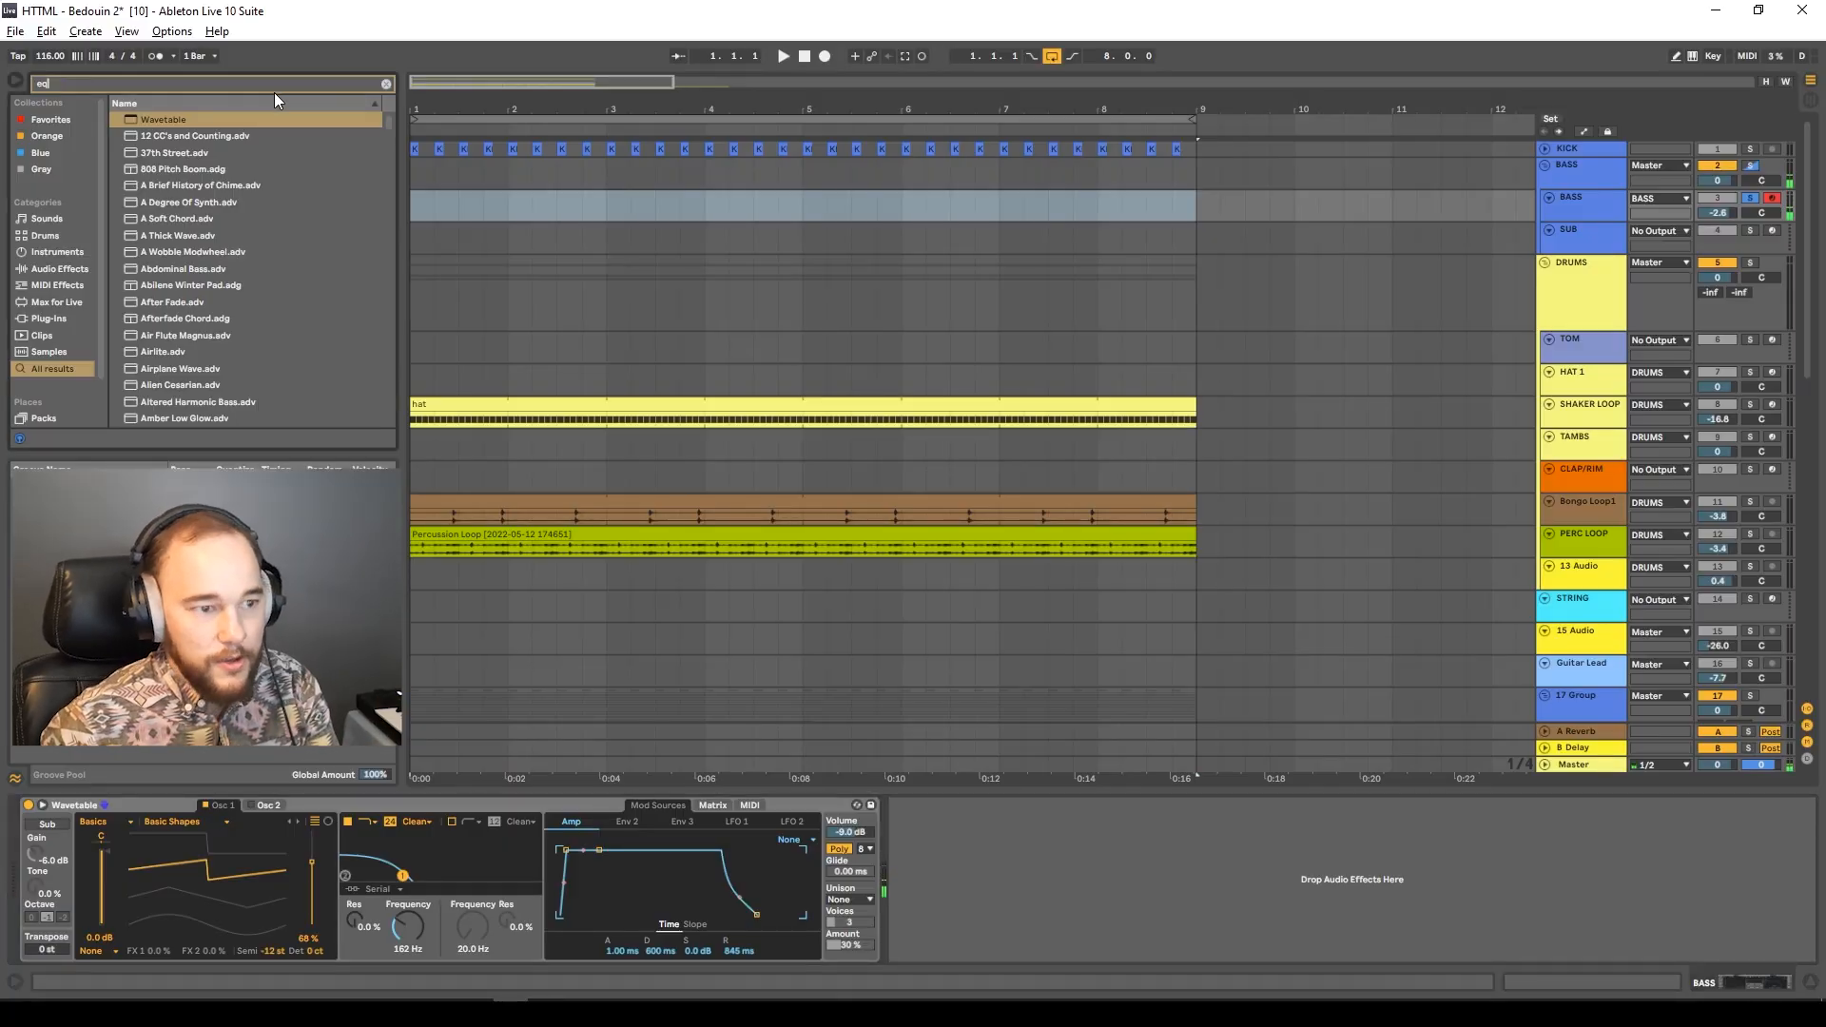
# Add EQ Eight after Wavetable with its display expanded, and enable band 8 as a high cut at about 93.5 Hz.
pyautogui.moveTo(158, 136); pyautogui.dragTo(995, 858)
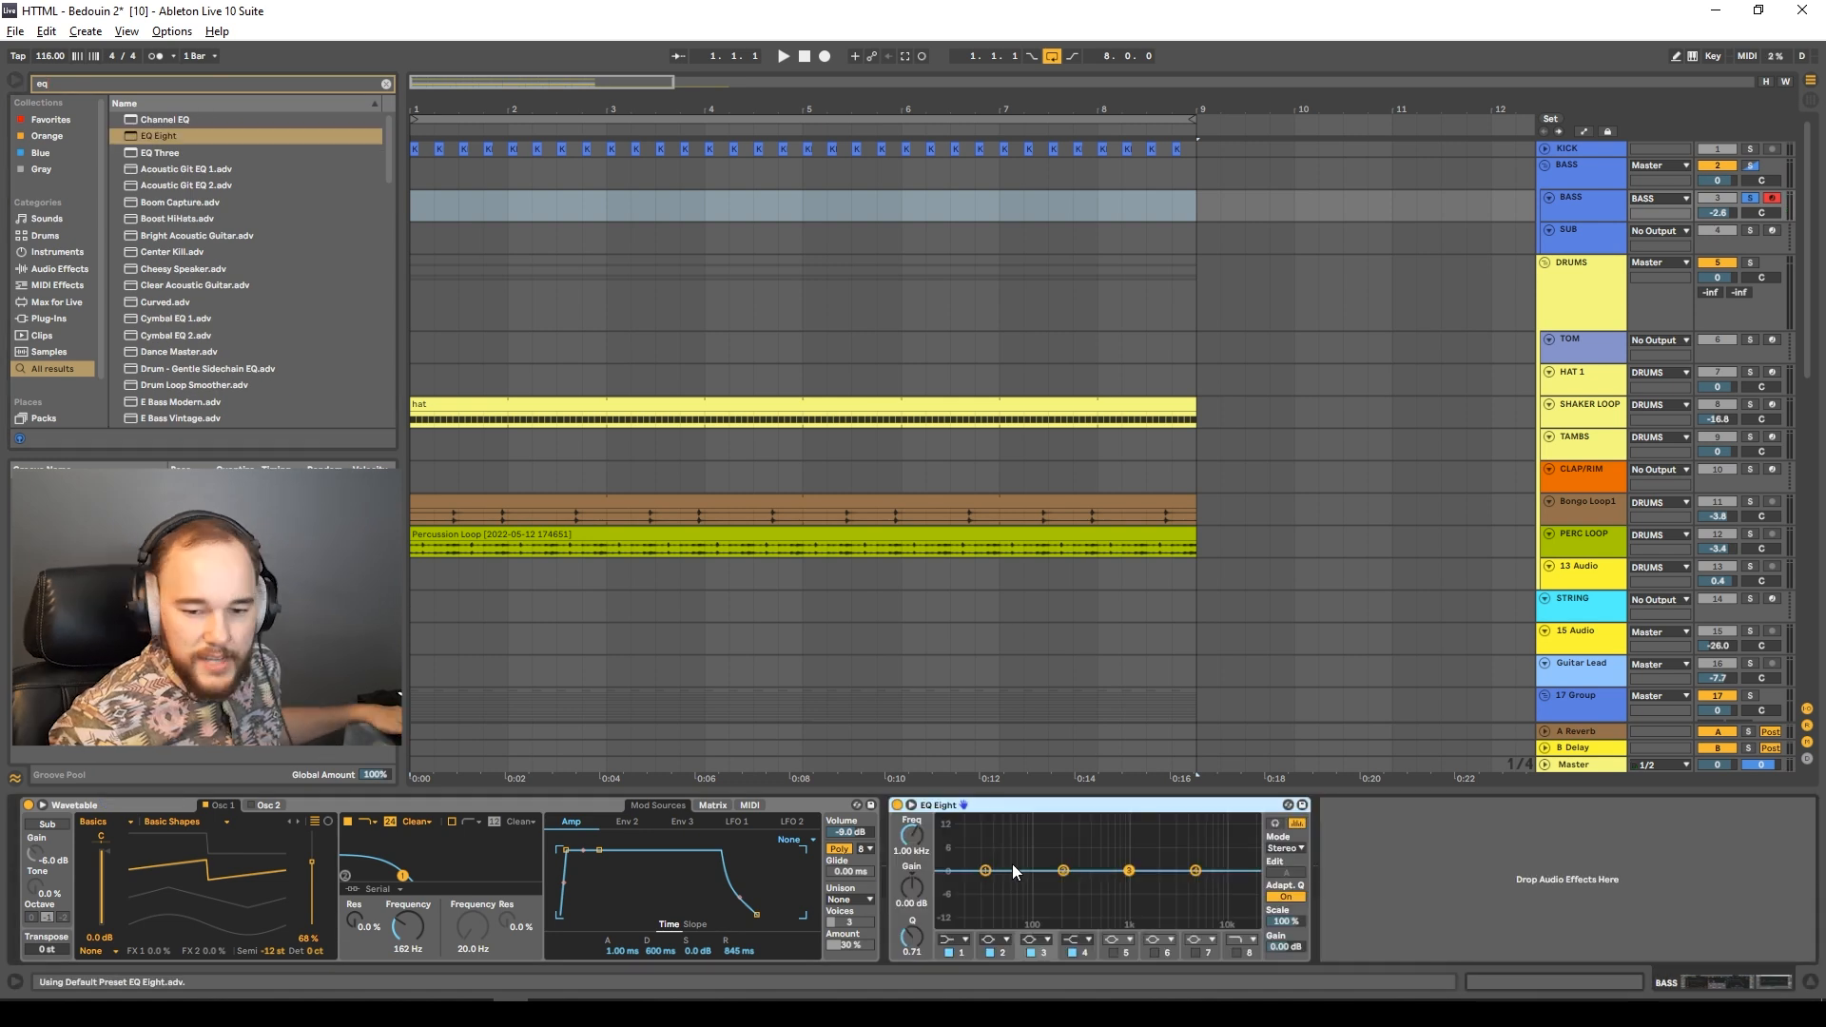
pyautogui.click(911, 804)
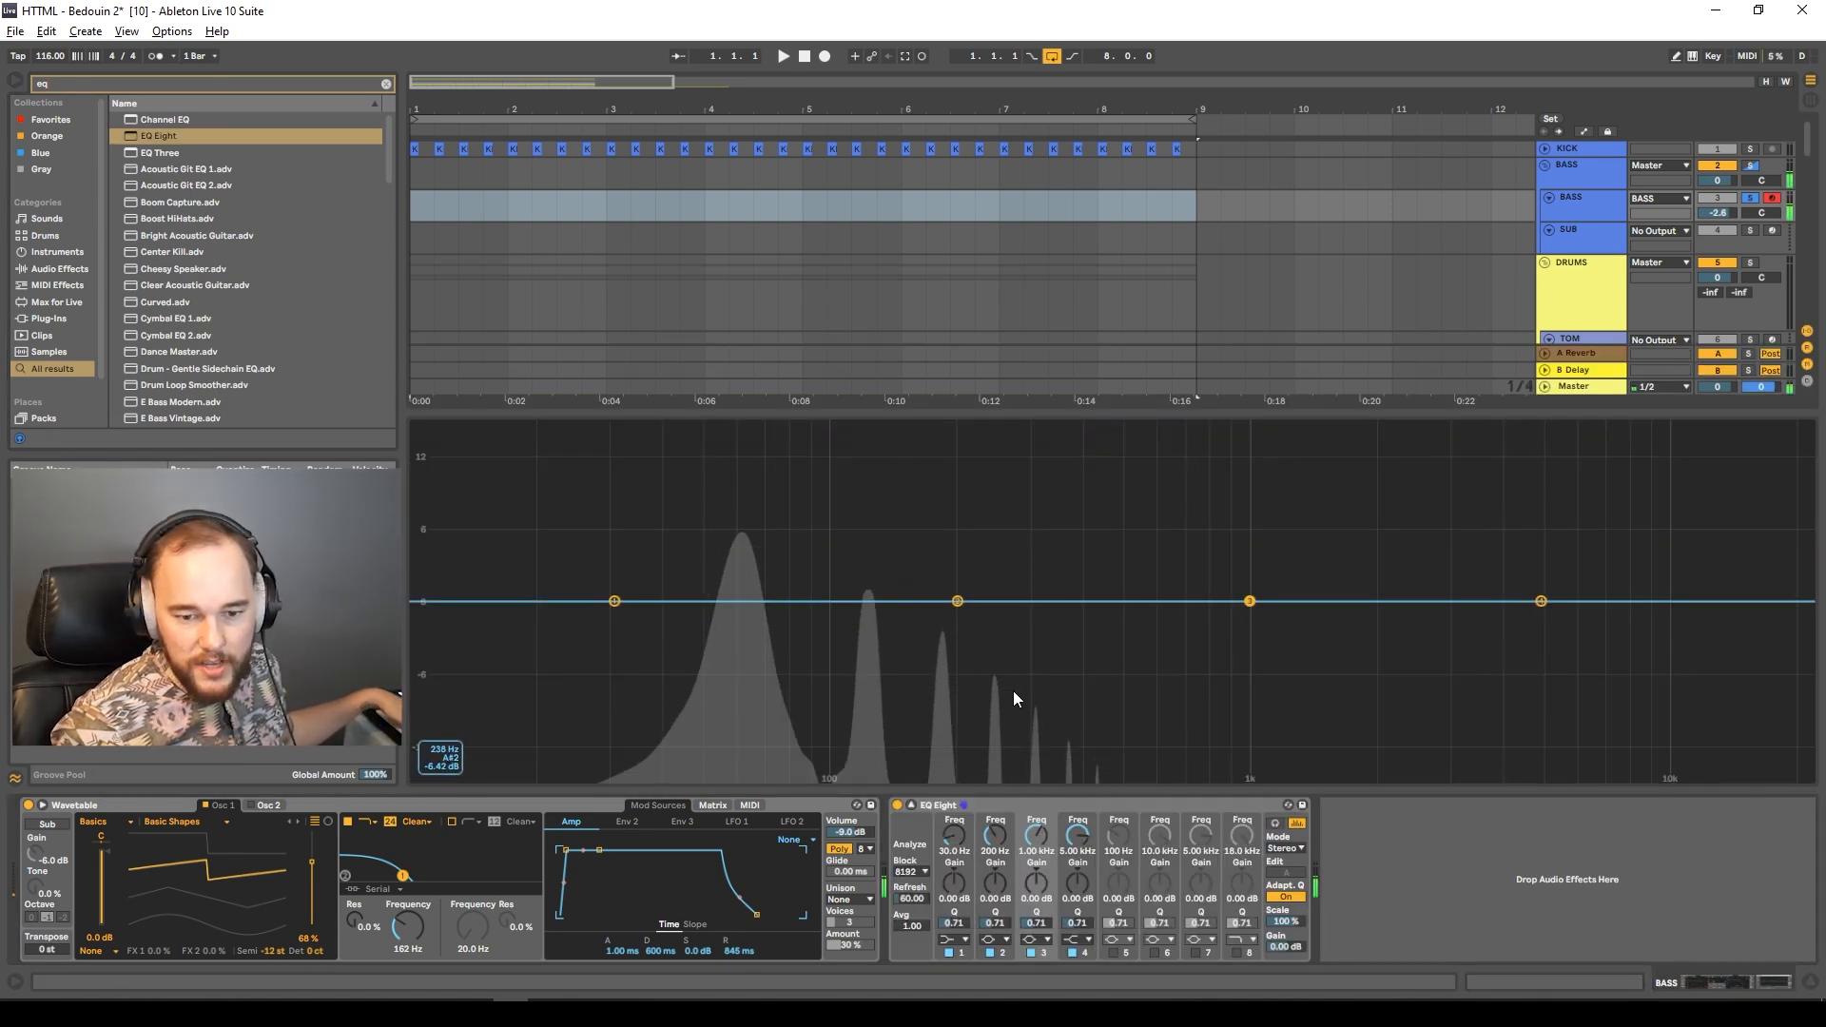
pyautogui.click(1236, 952)
pyautogui.moveTo(1771, 639); pyautogui.dragTo(1561, 633)
pyautogui.moveTo(1300, 643); pyautogui.dragTo(829, 631)
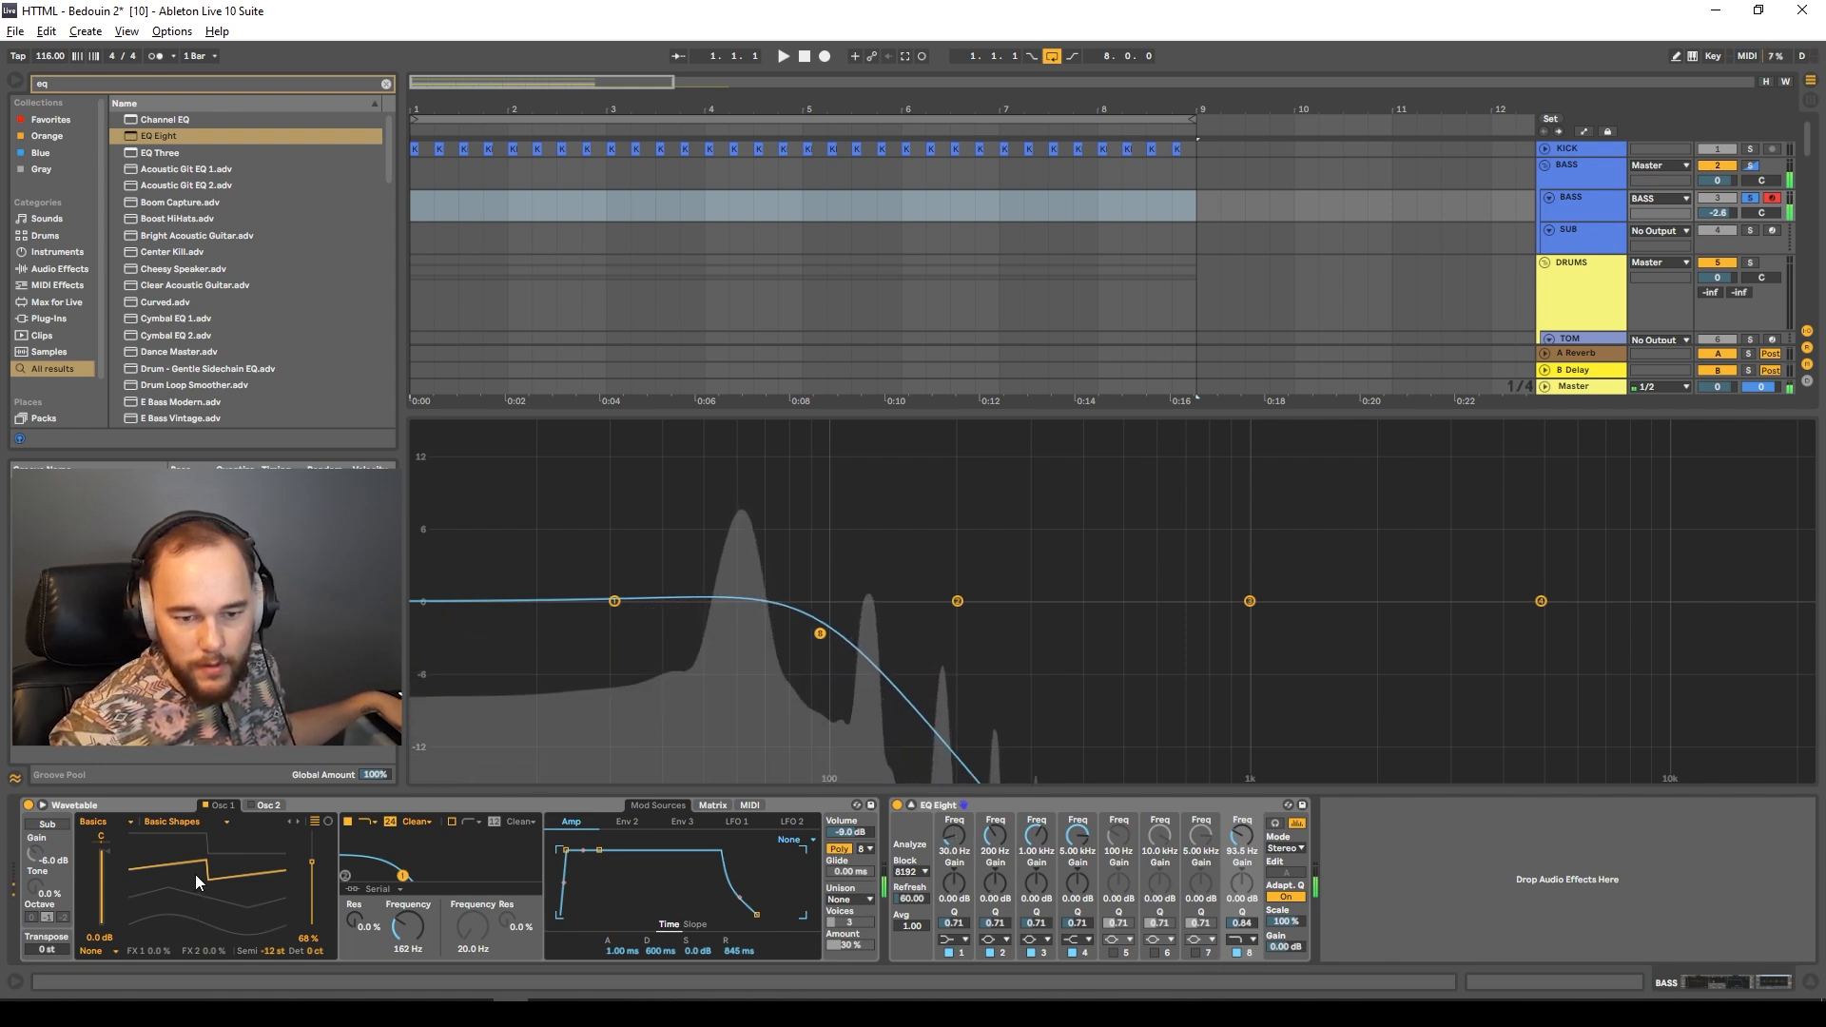
# Change EQ Eight's band 1 to a steep low-cut filter at about 35 Hz.
pyautogui.click(954, 939)
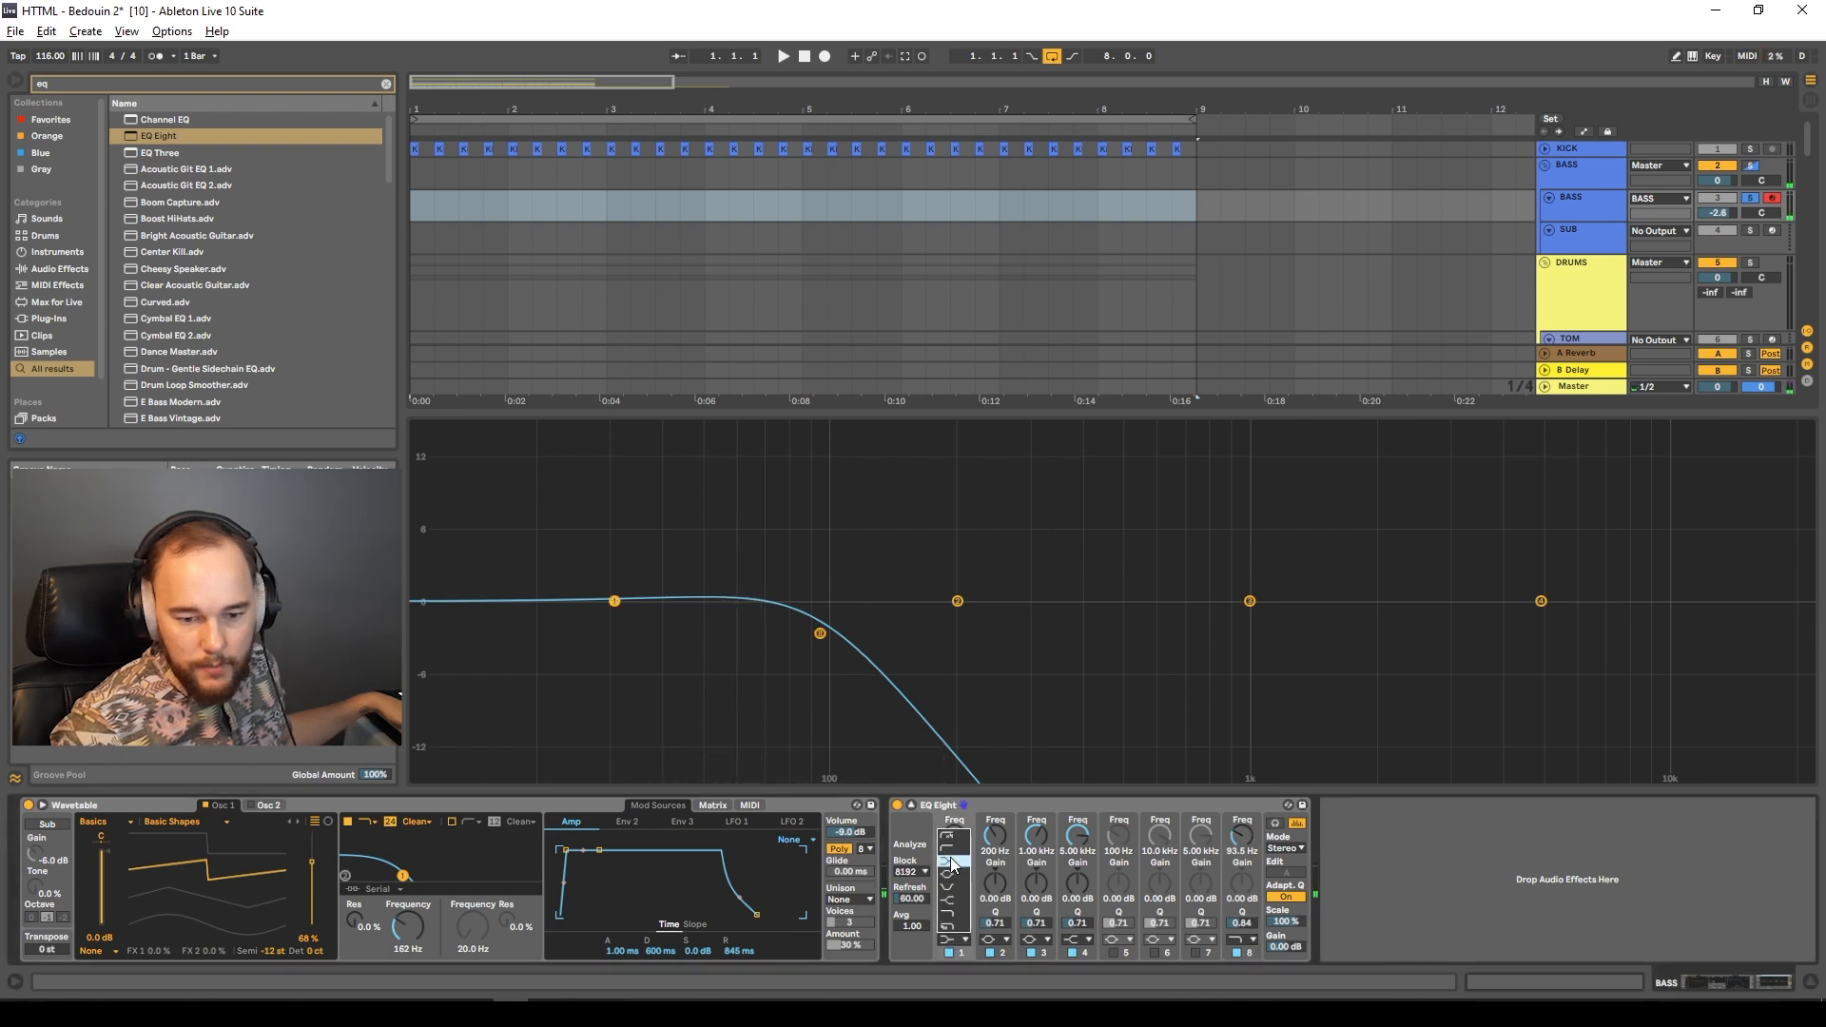
pyautogui.click(953, 837)
pyautogui.moveTo(615, 643); pyautogui.dragTo(641, 646)
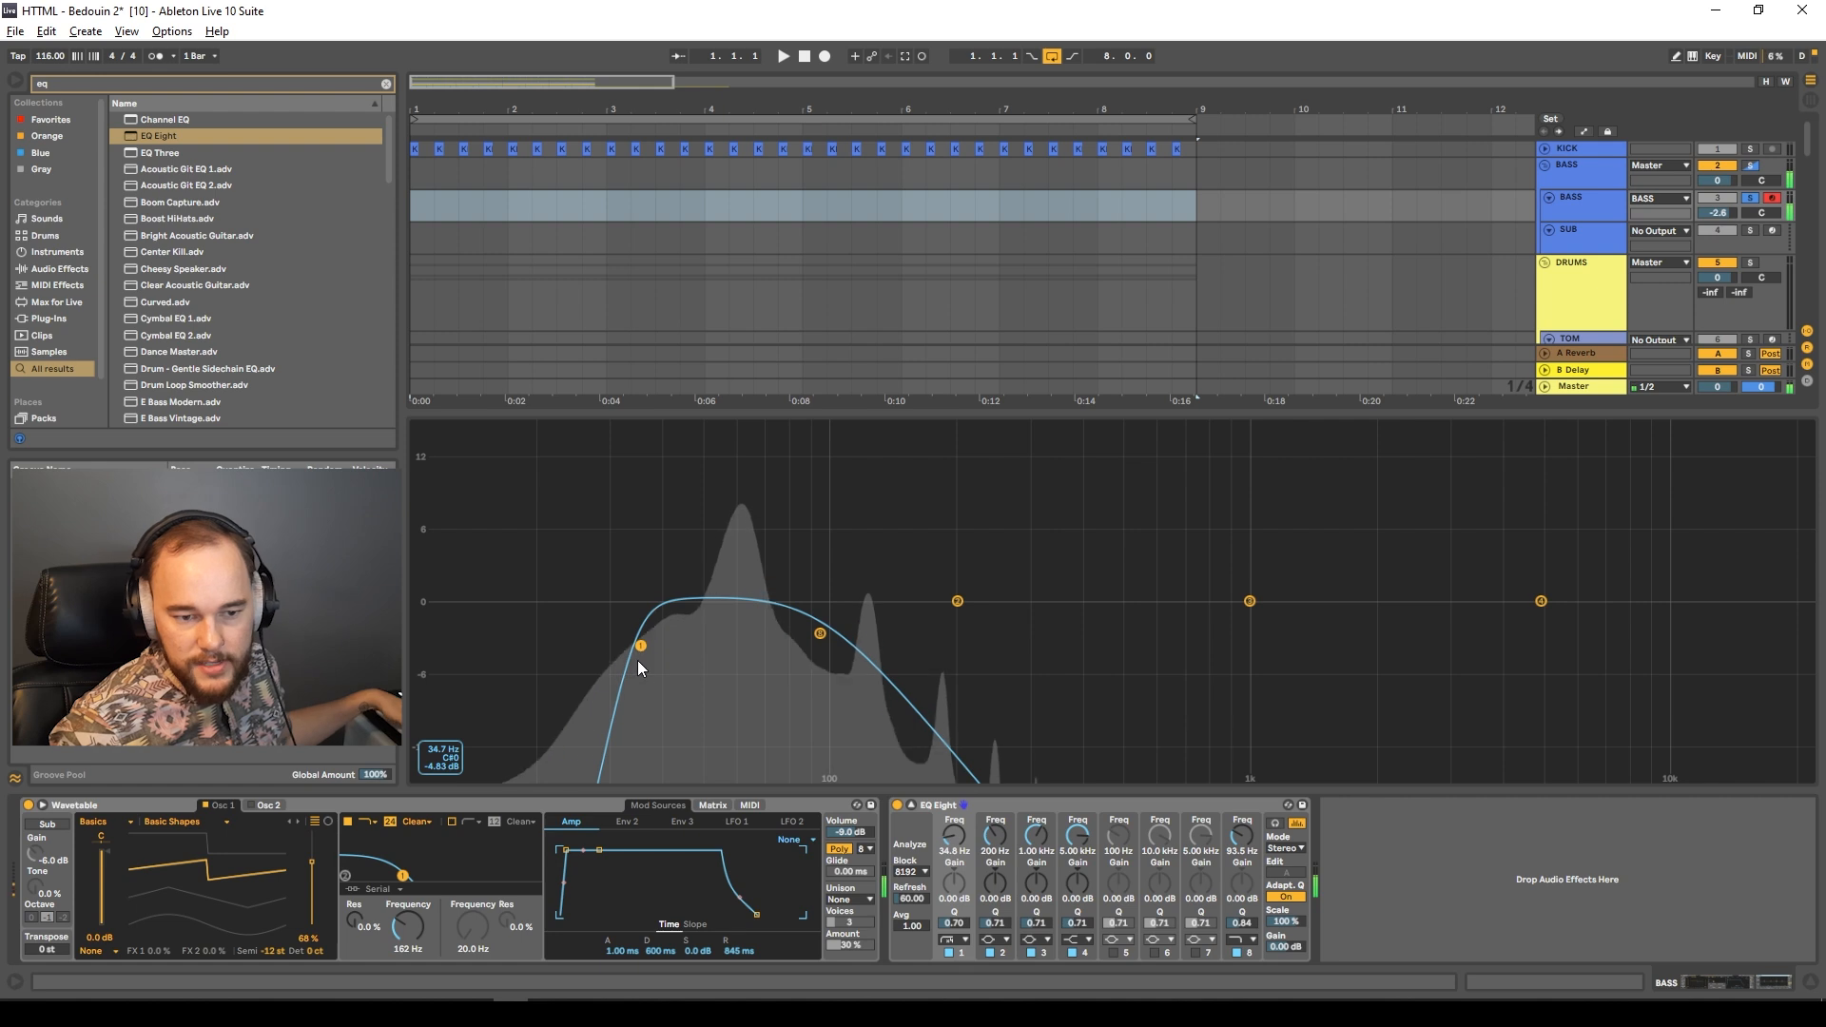
# Create an eight-bar MIDI clip on the BASS track and enter B1, C2, D#2, E2, F#2, G2, A#2 and B2 at its start.
pyautogui.click(582, 211)
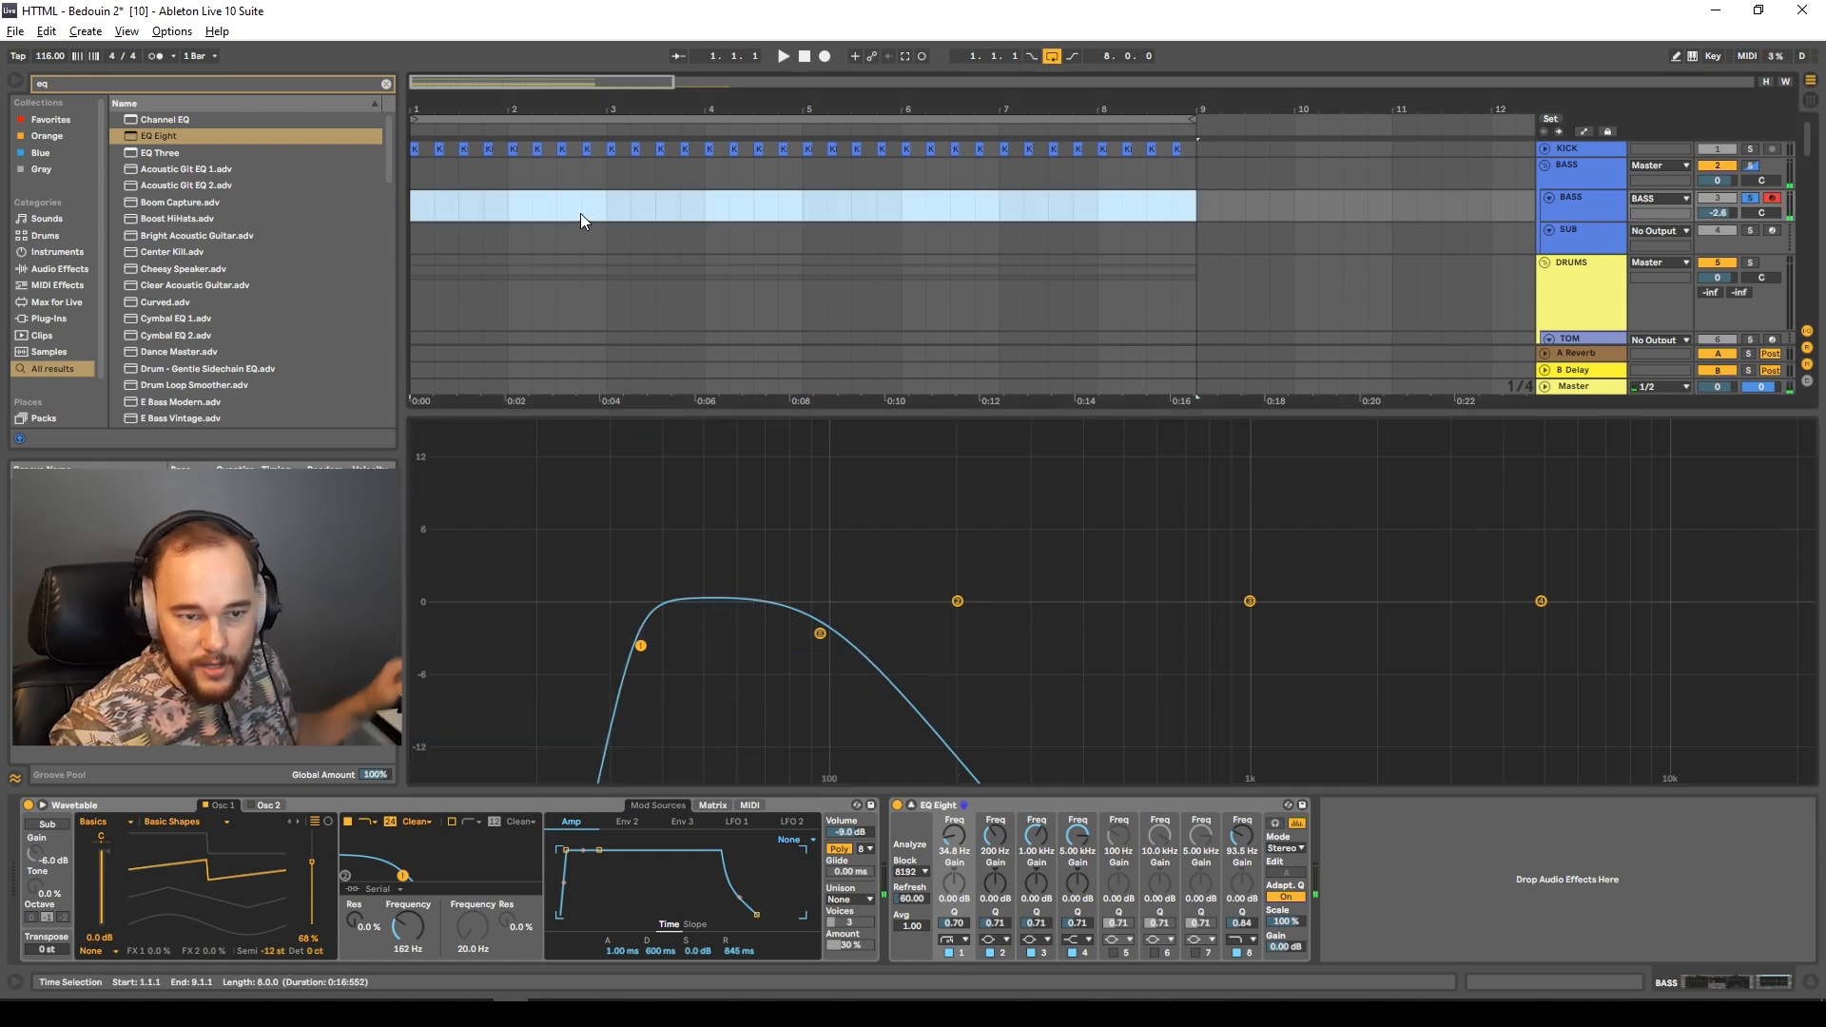
pyautogui.rightClick(522, 206)
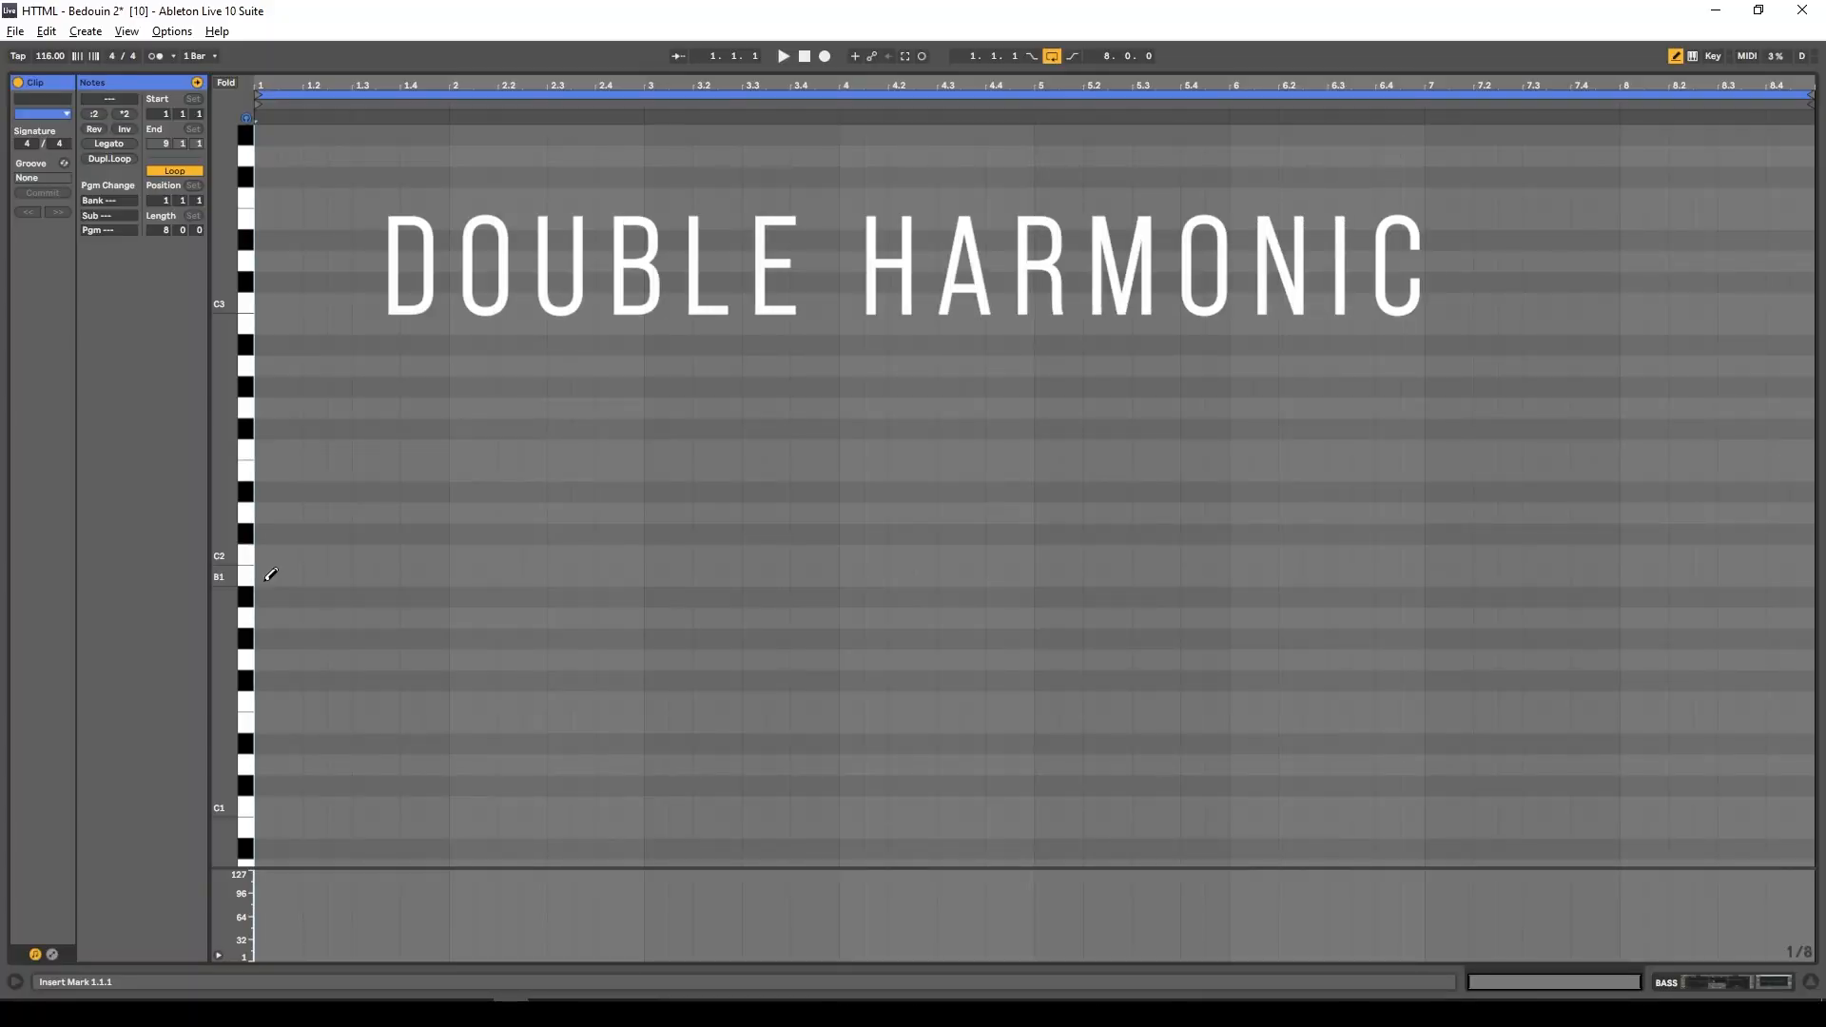
pyautogui.click(270, 576)
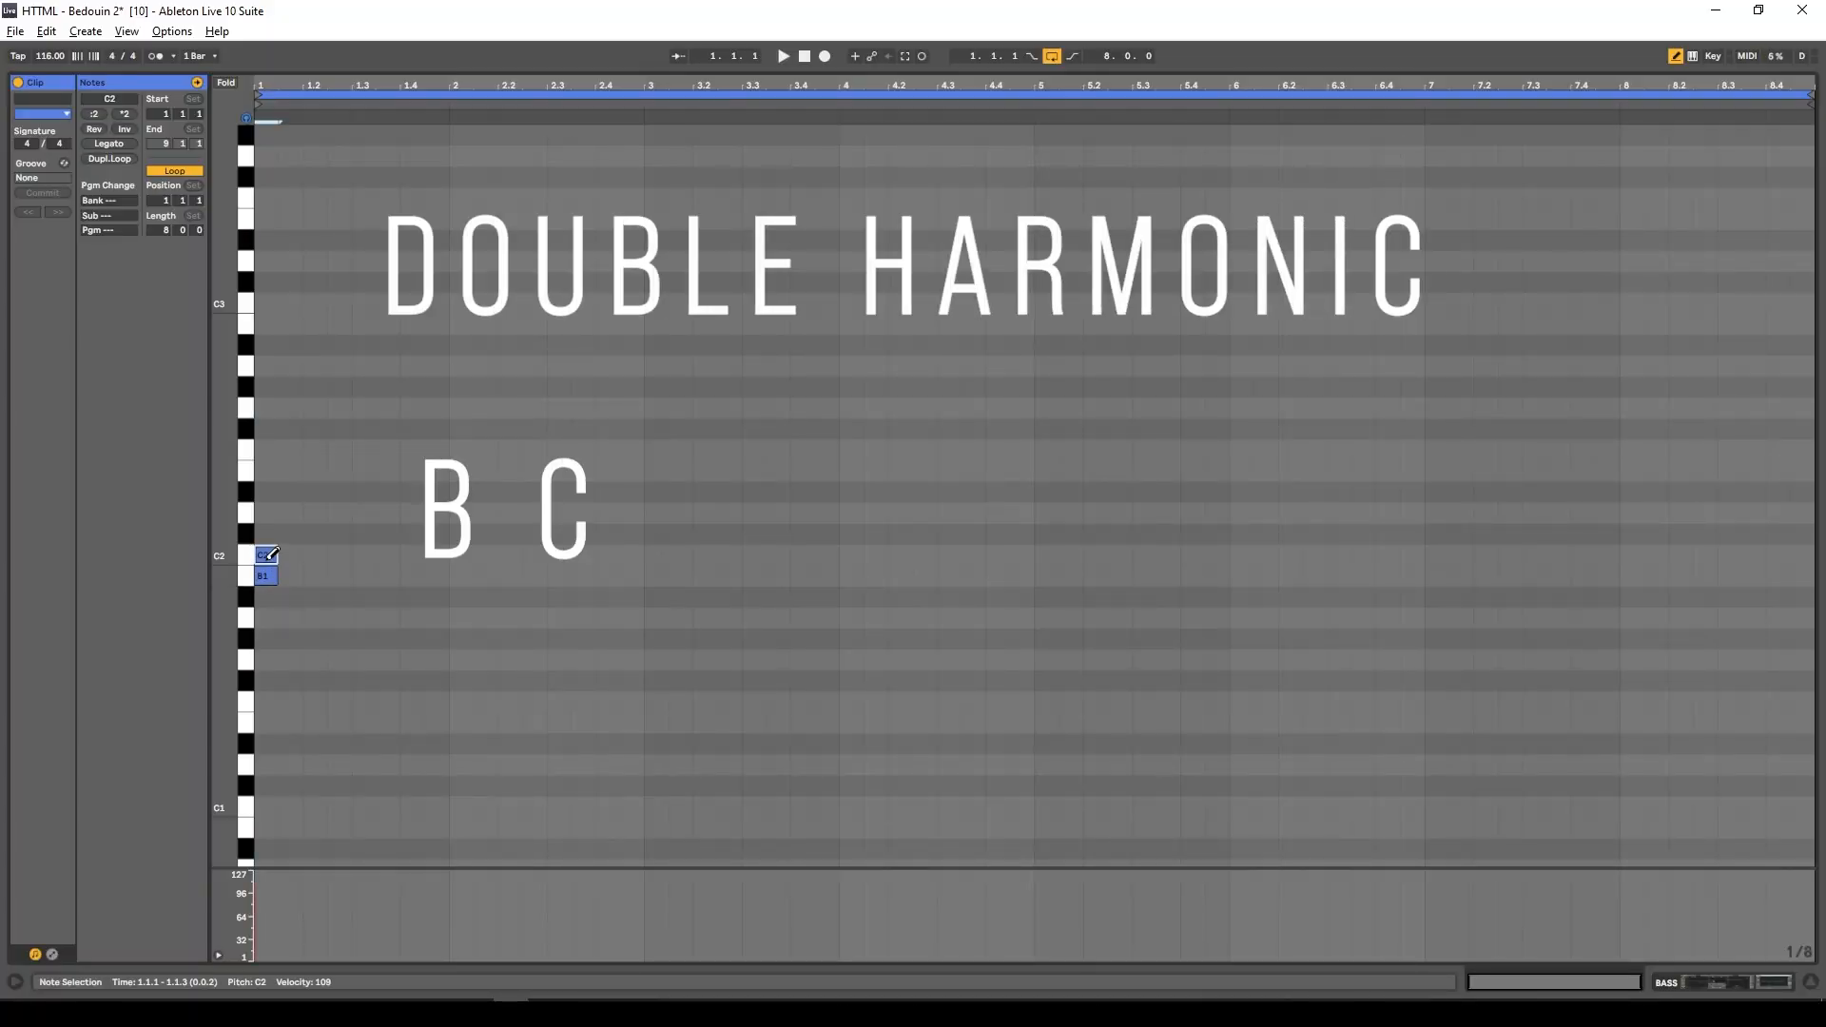
pyautogui.click(270, 492)
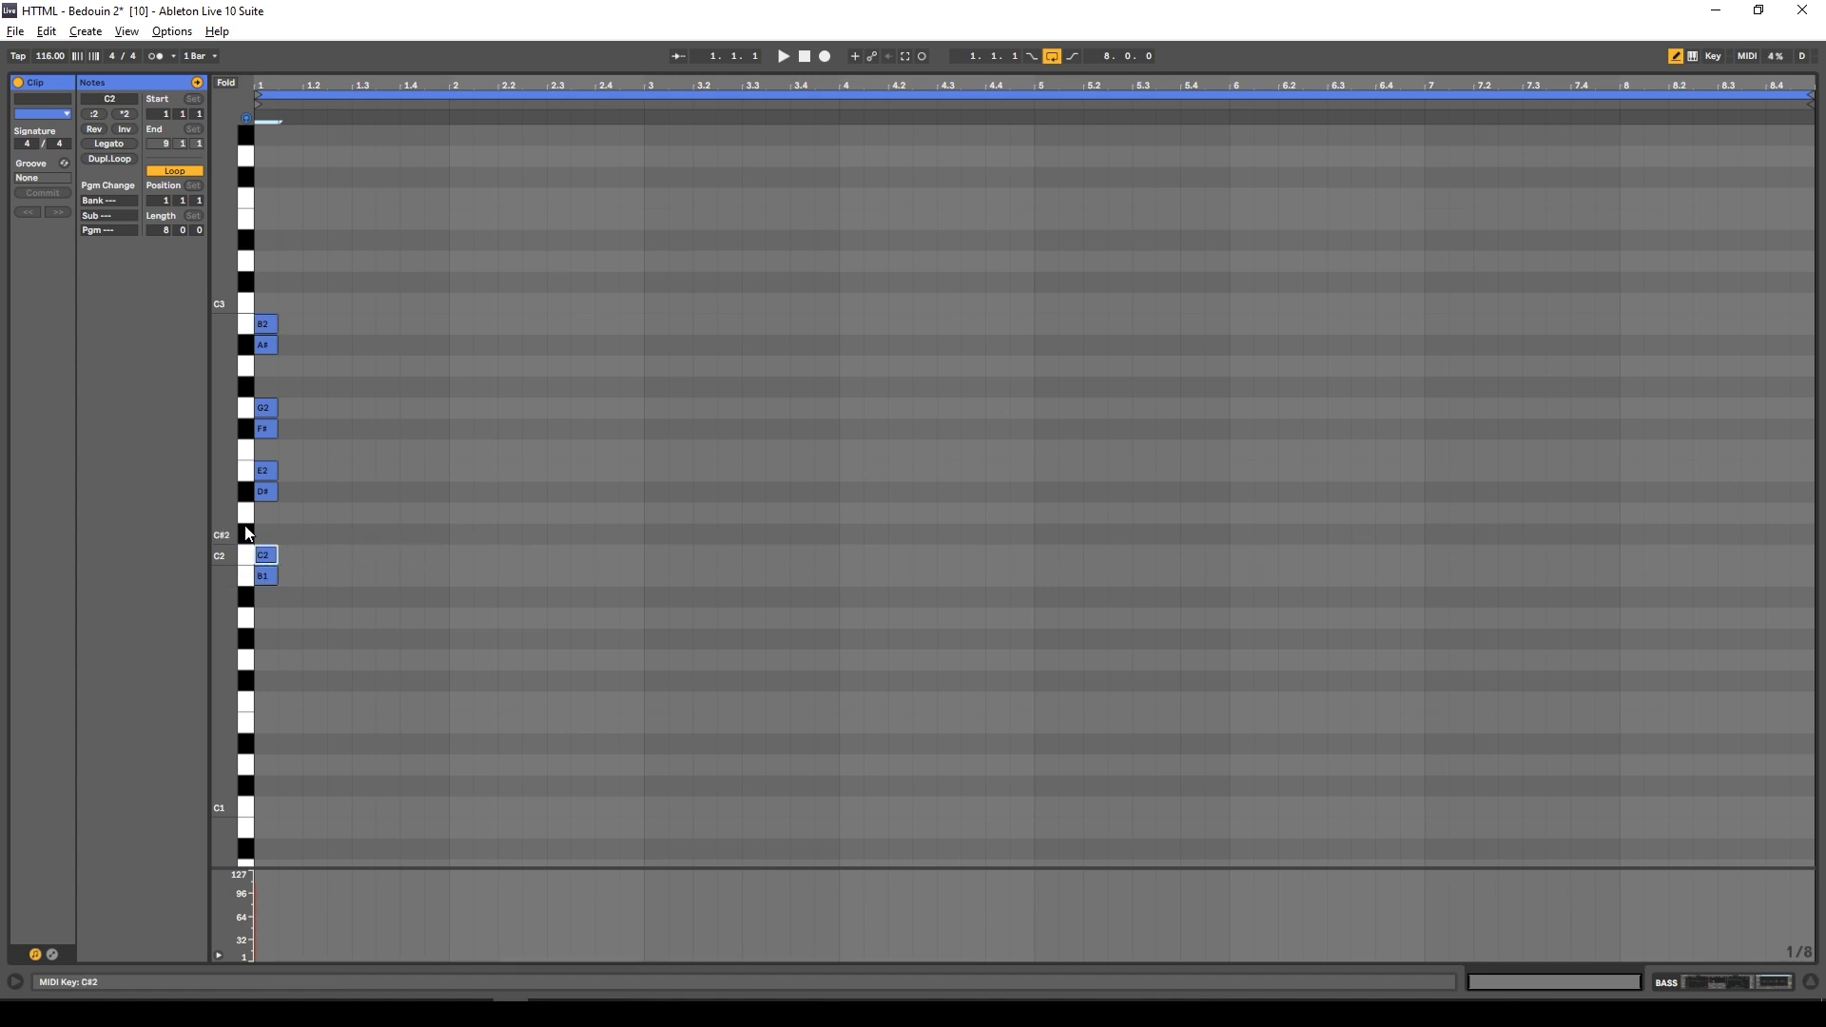
pyautogui.click(250, 354)
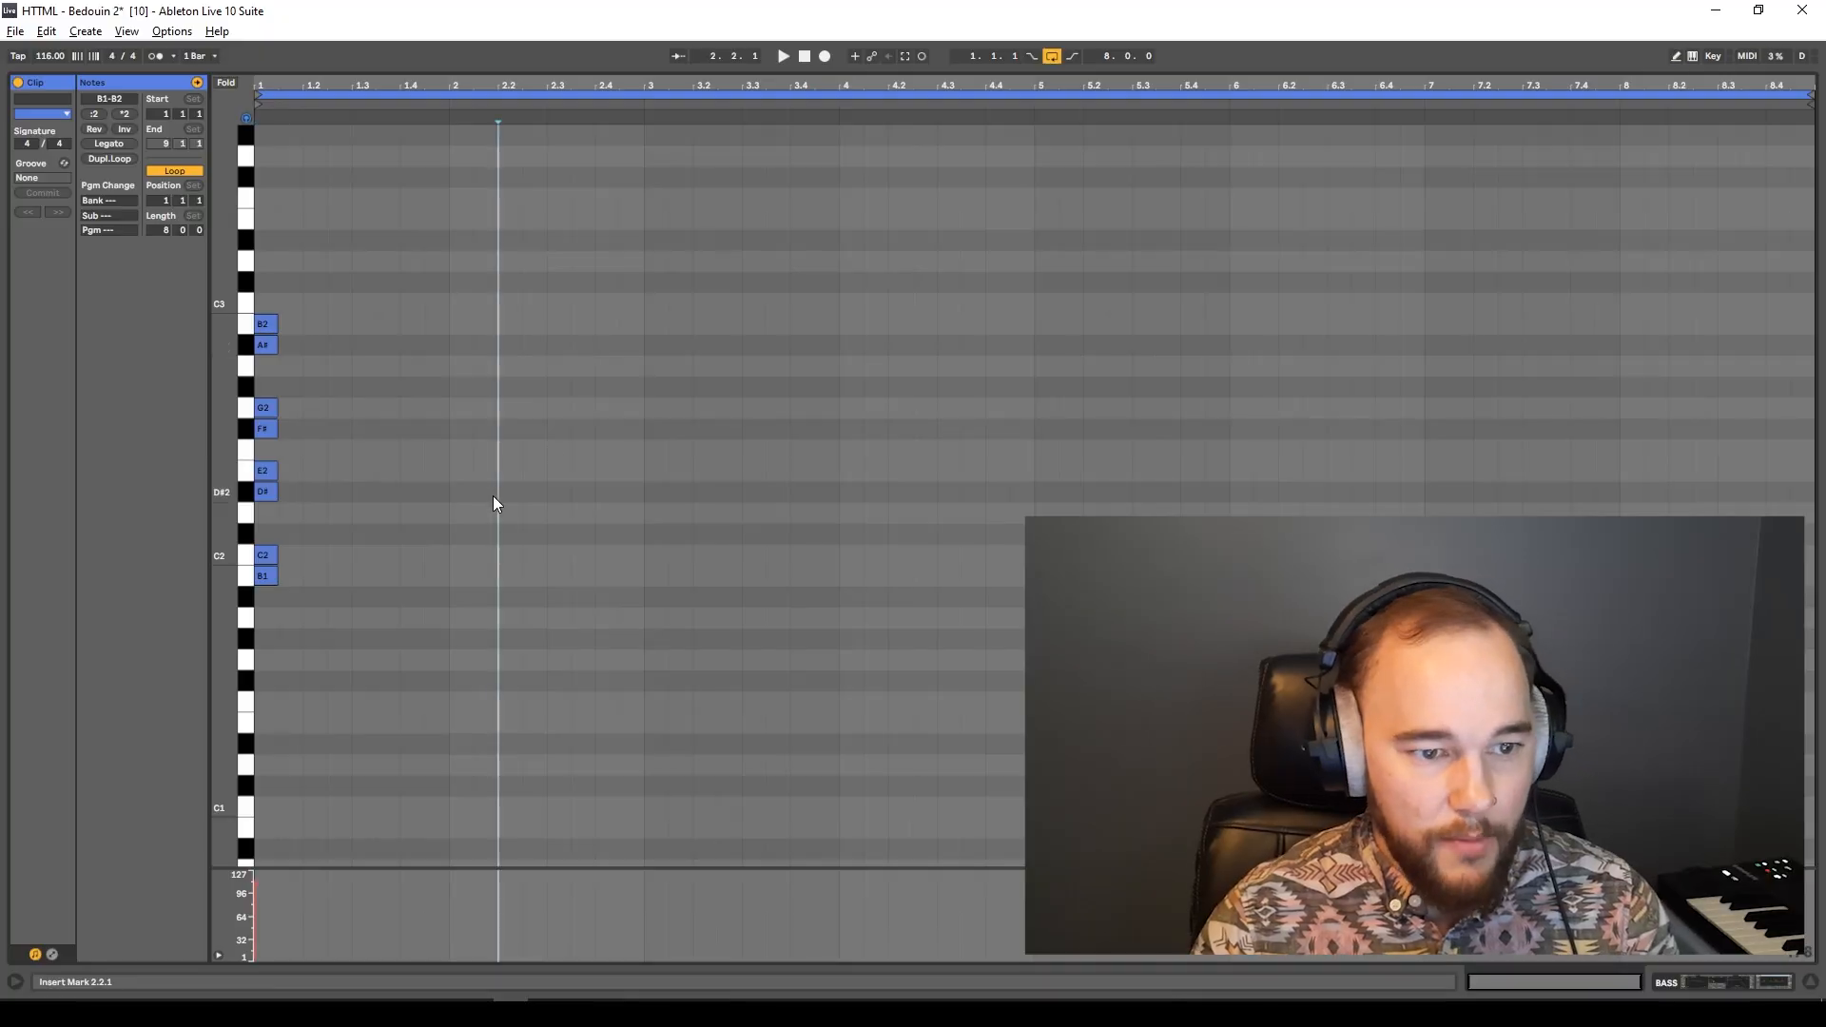
# Shift all the scale notes ahead of bar 1 and fold the piano roll to show only their pitches.
pyautogui.hotkey('ctrl', 'a')
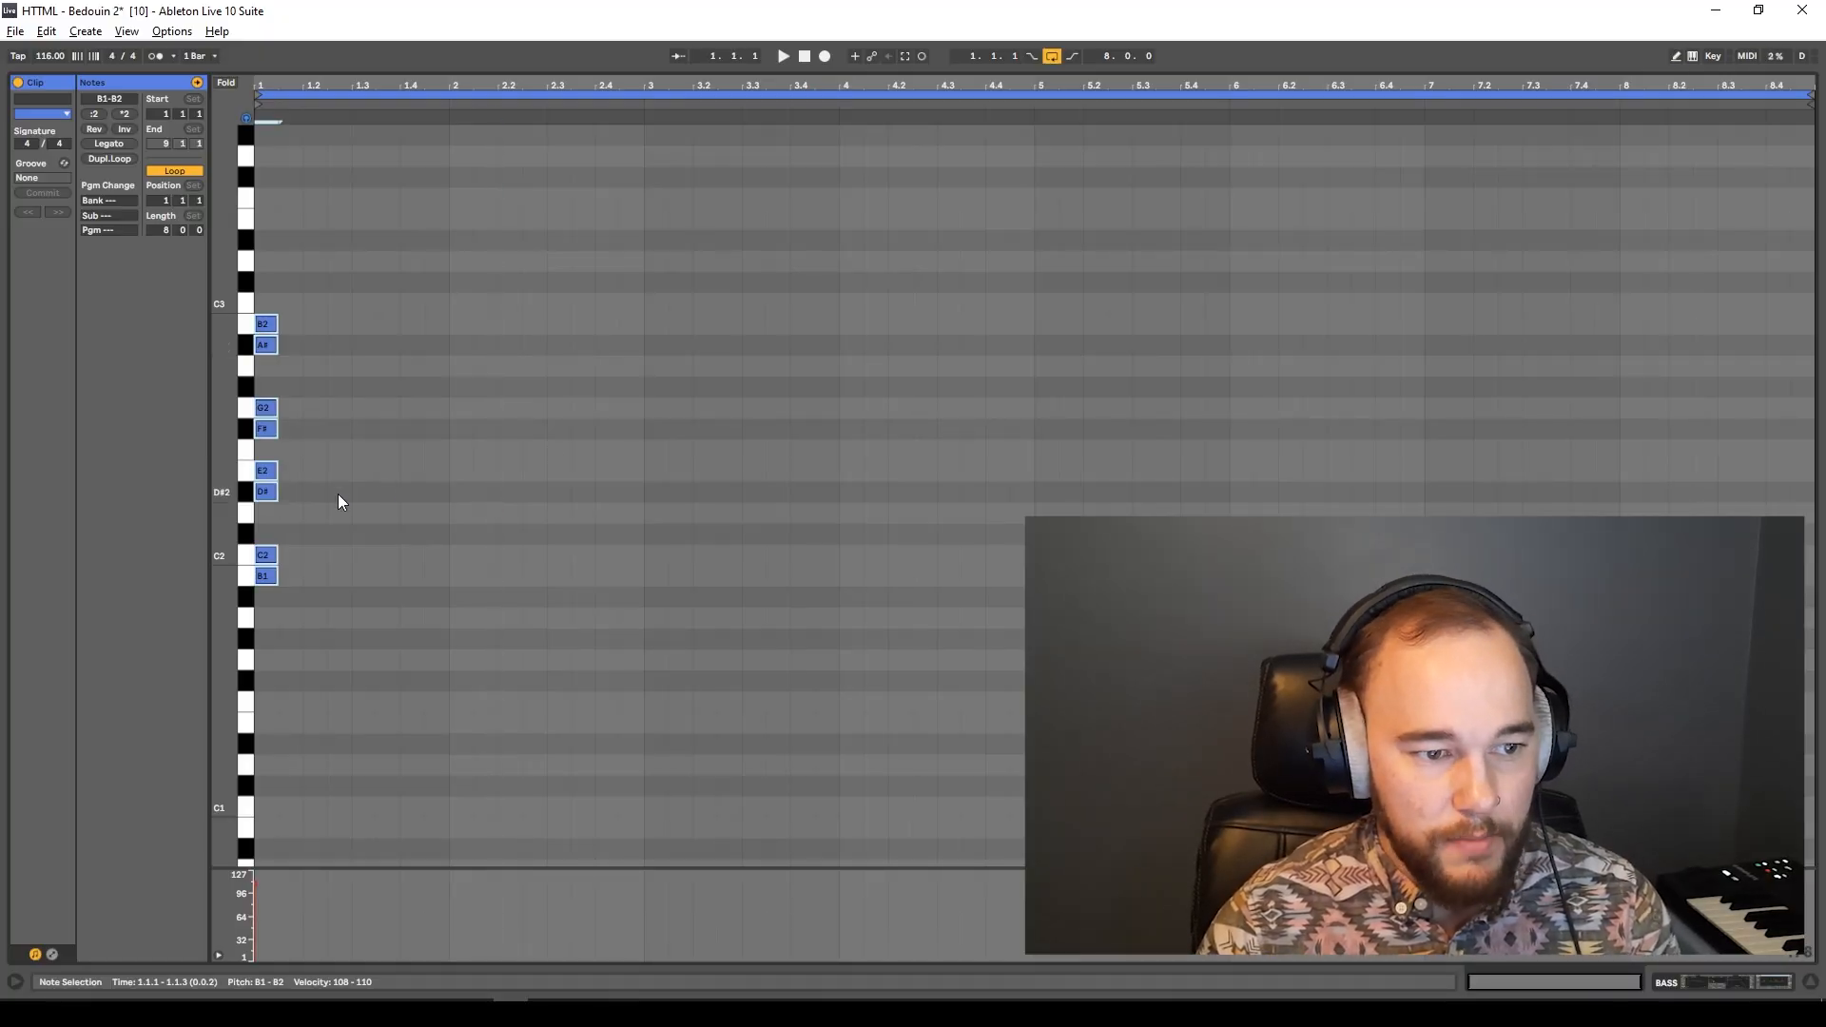
pyautogui.press('Left')
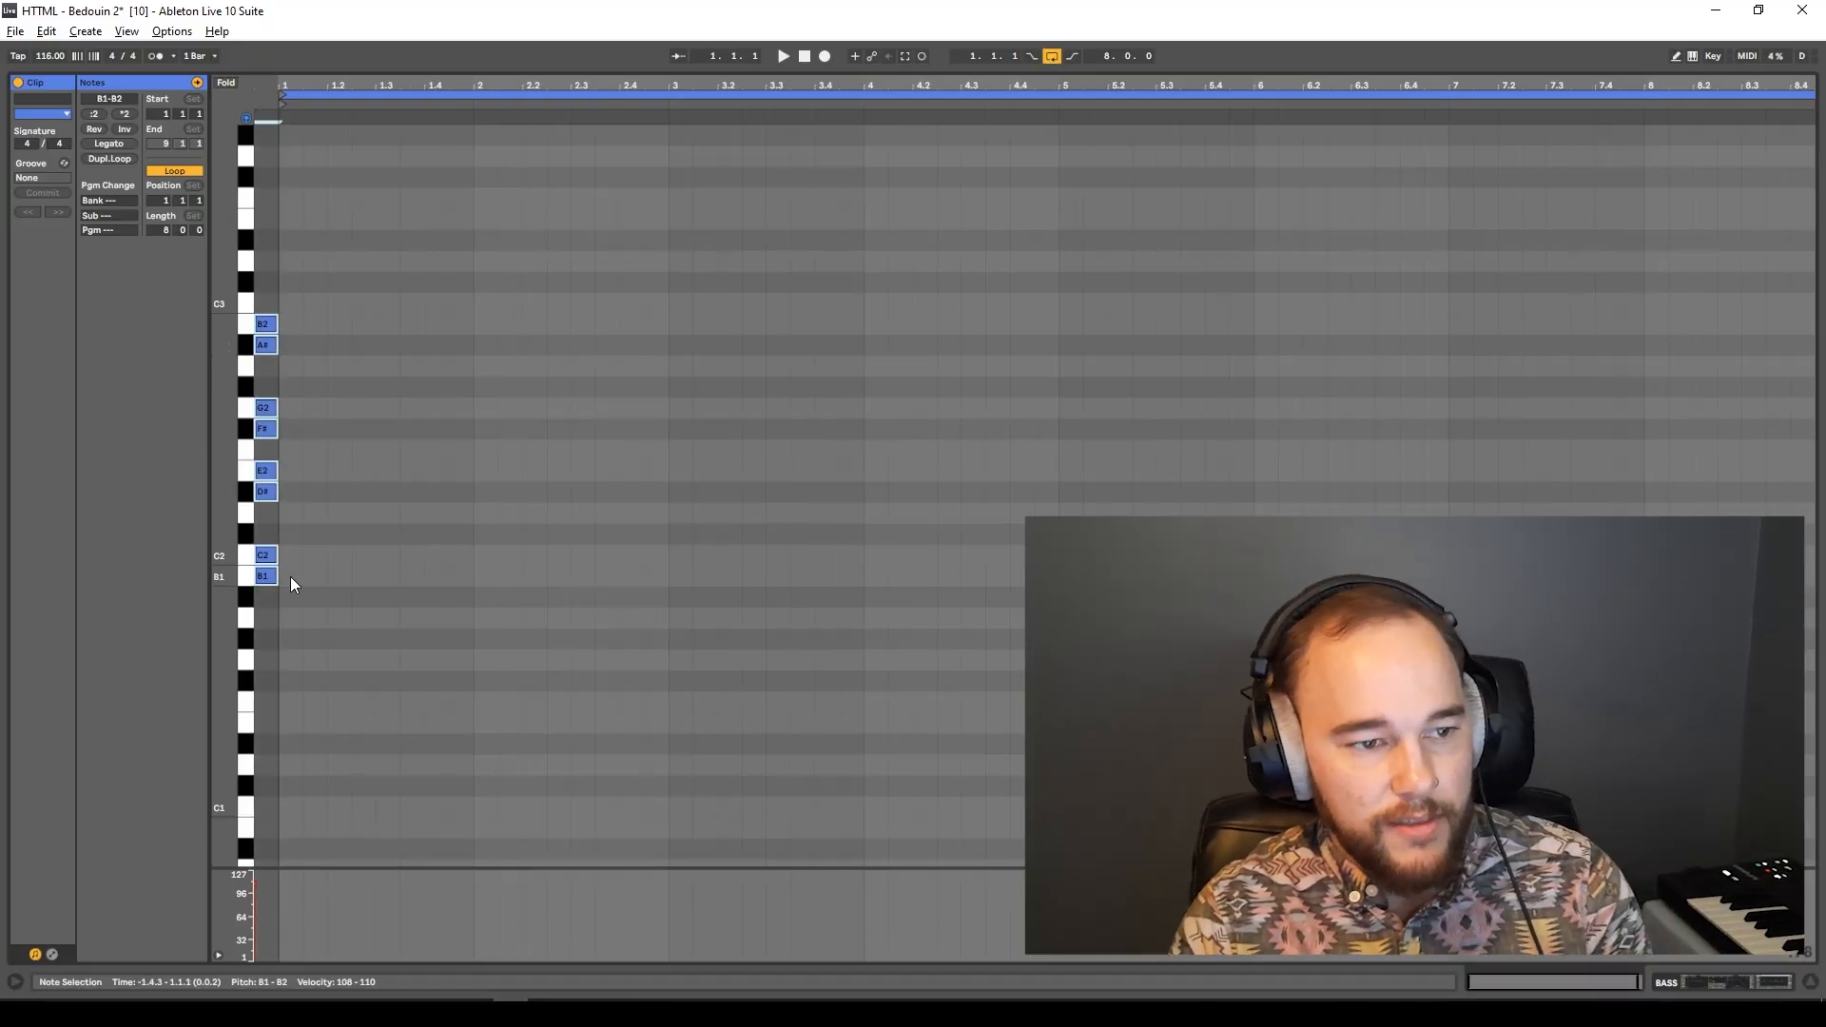
pyautogui.click(268, 300)
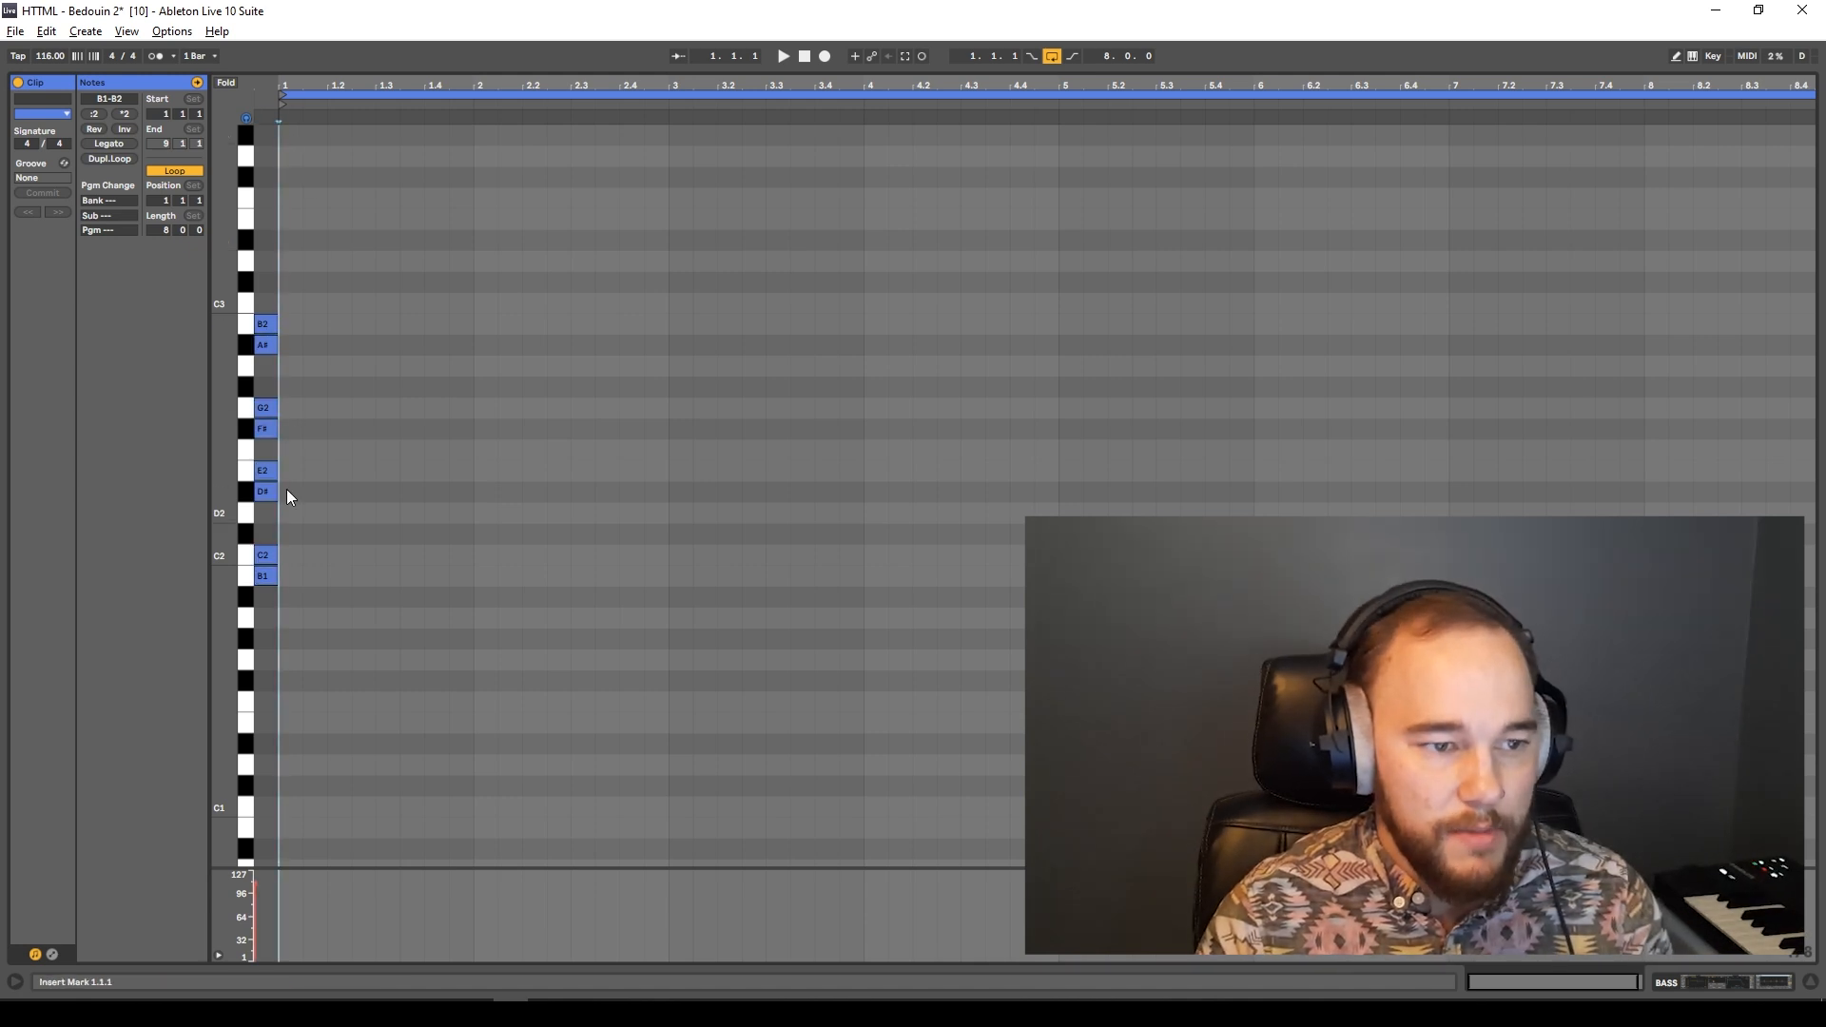
pyautogui.click(226, 83)
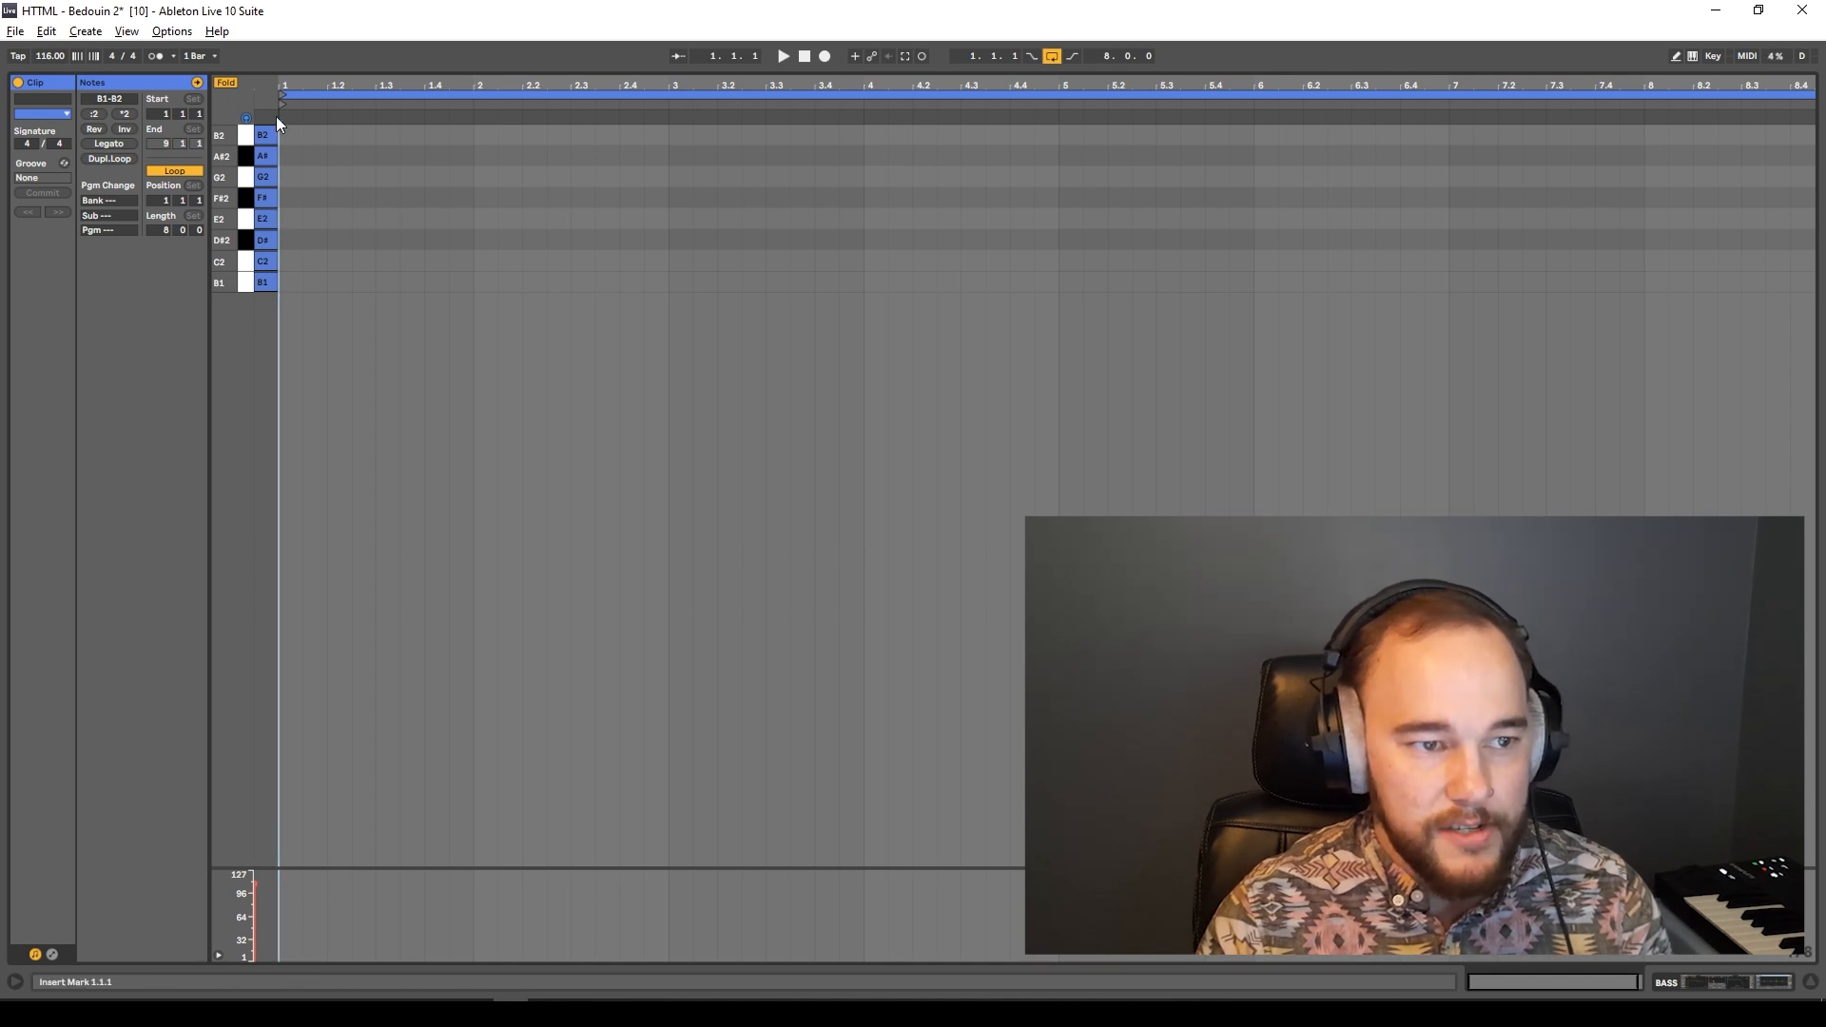
pyautogui.press('b')
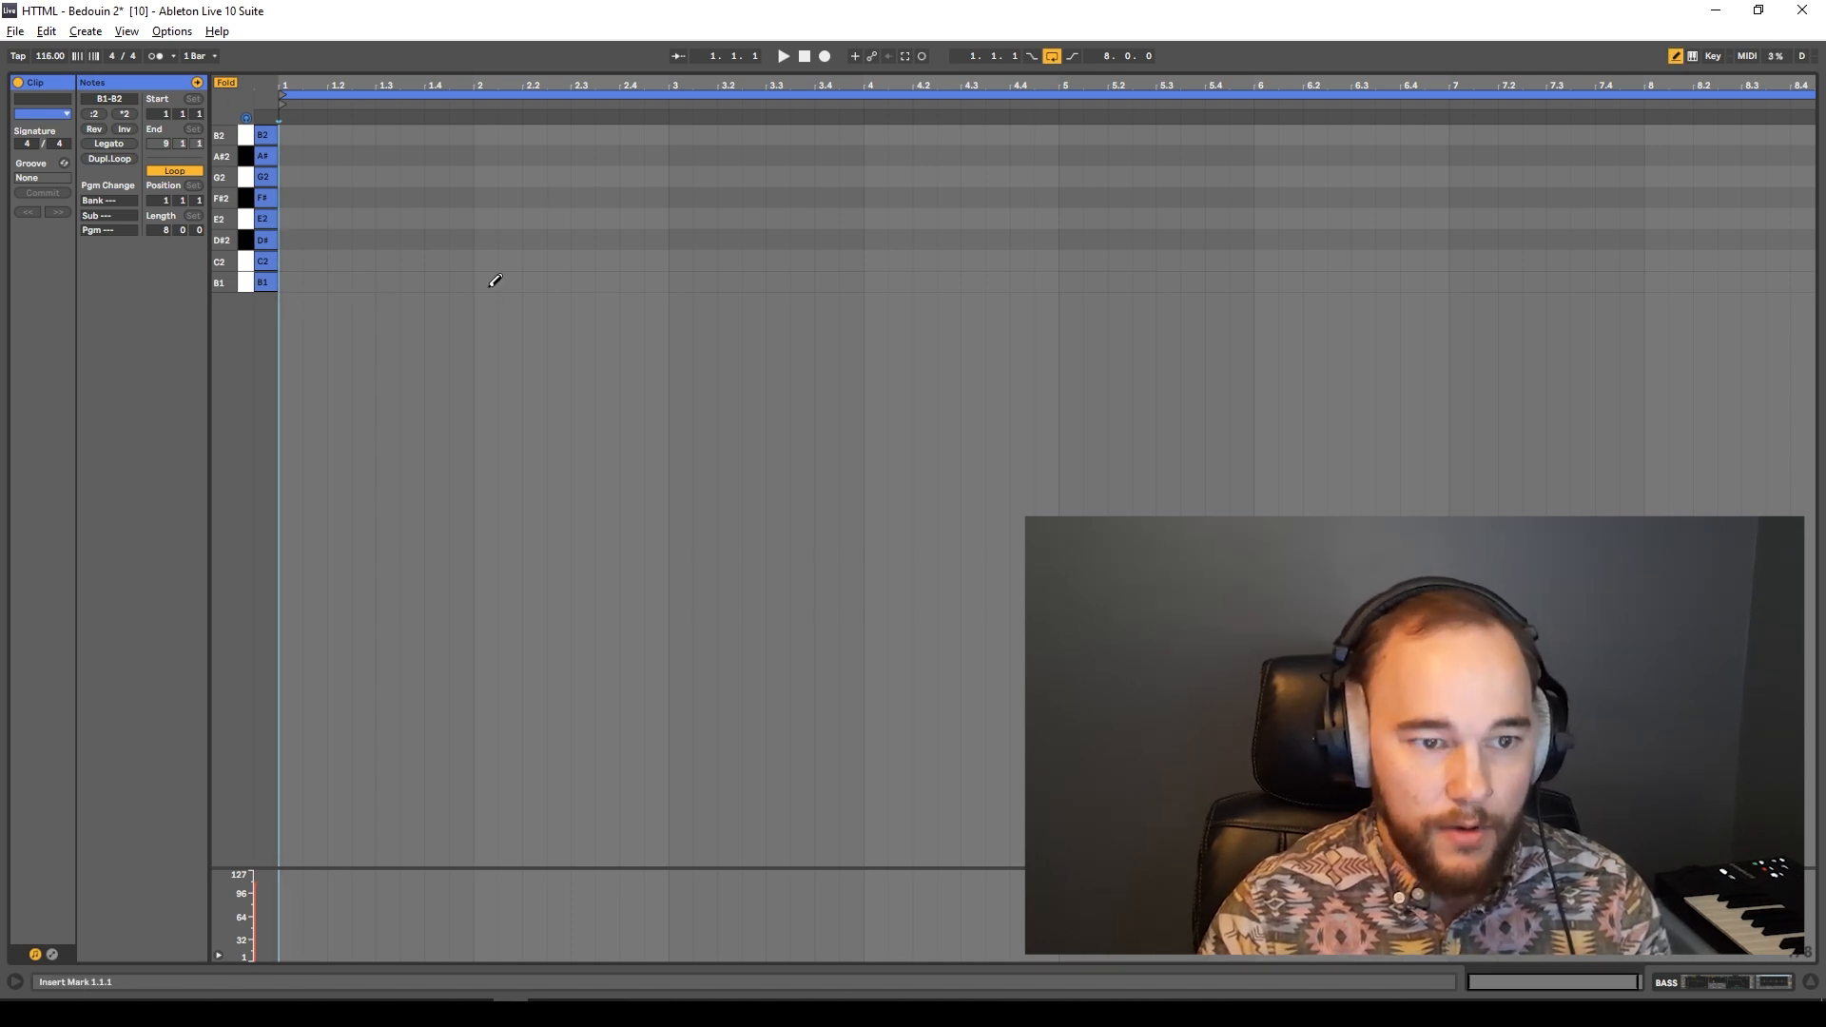
pyautogui.click(504, 281)
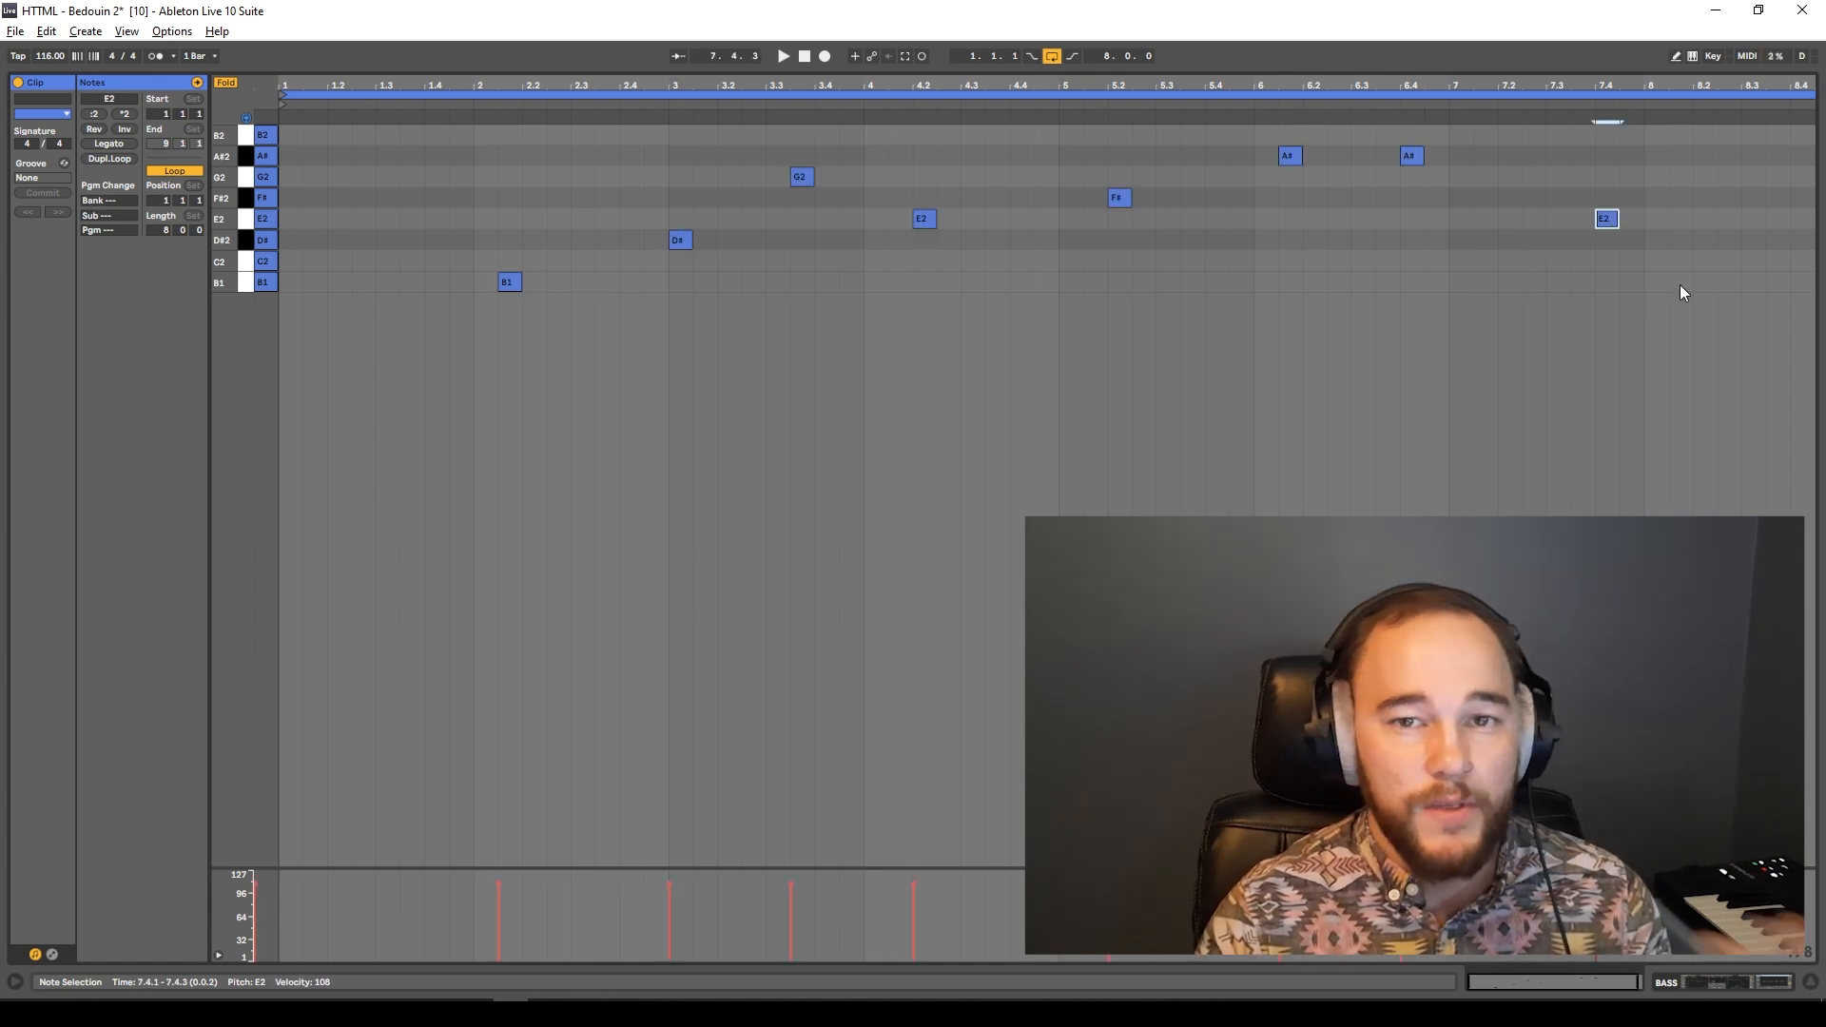
pyautogui.moveTo(1683, 304); pyautogui.dragTo(466, 156)
pyautogui.press('Delete')
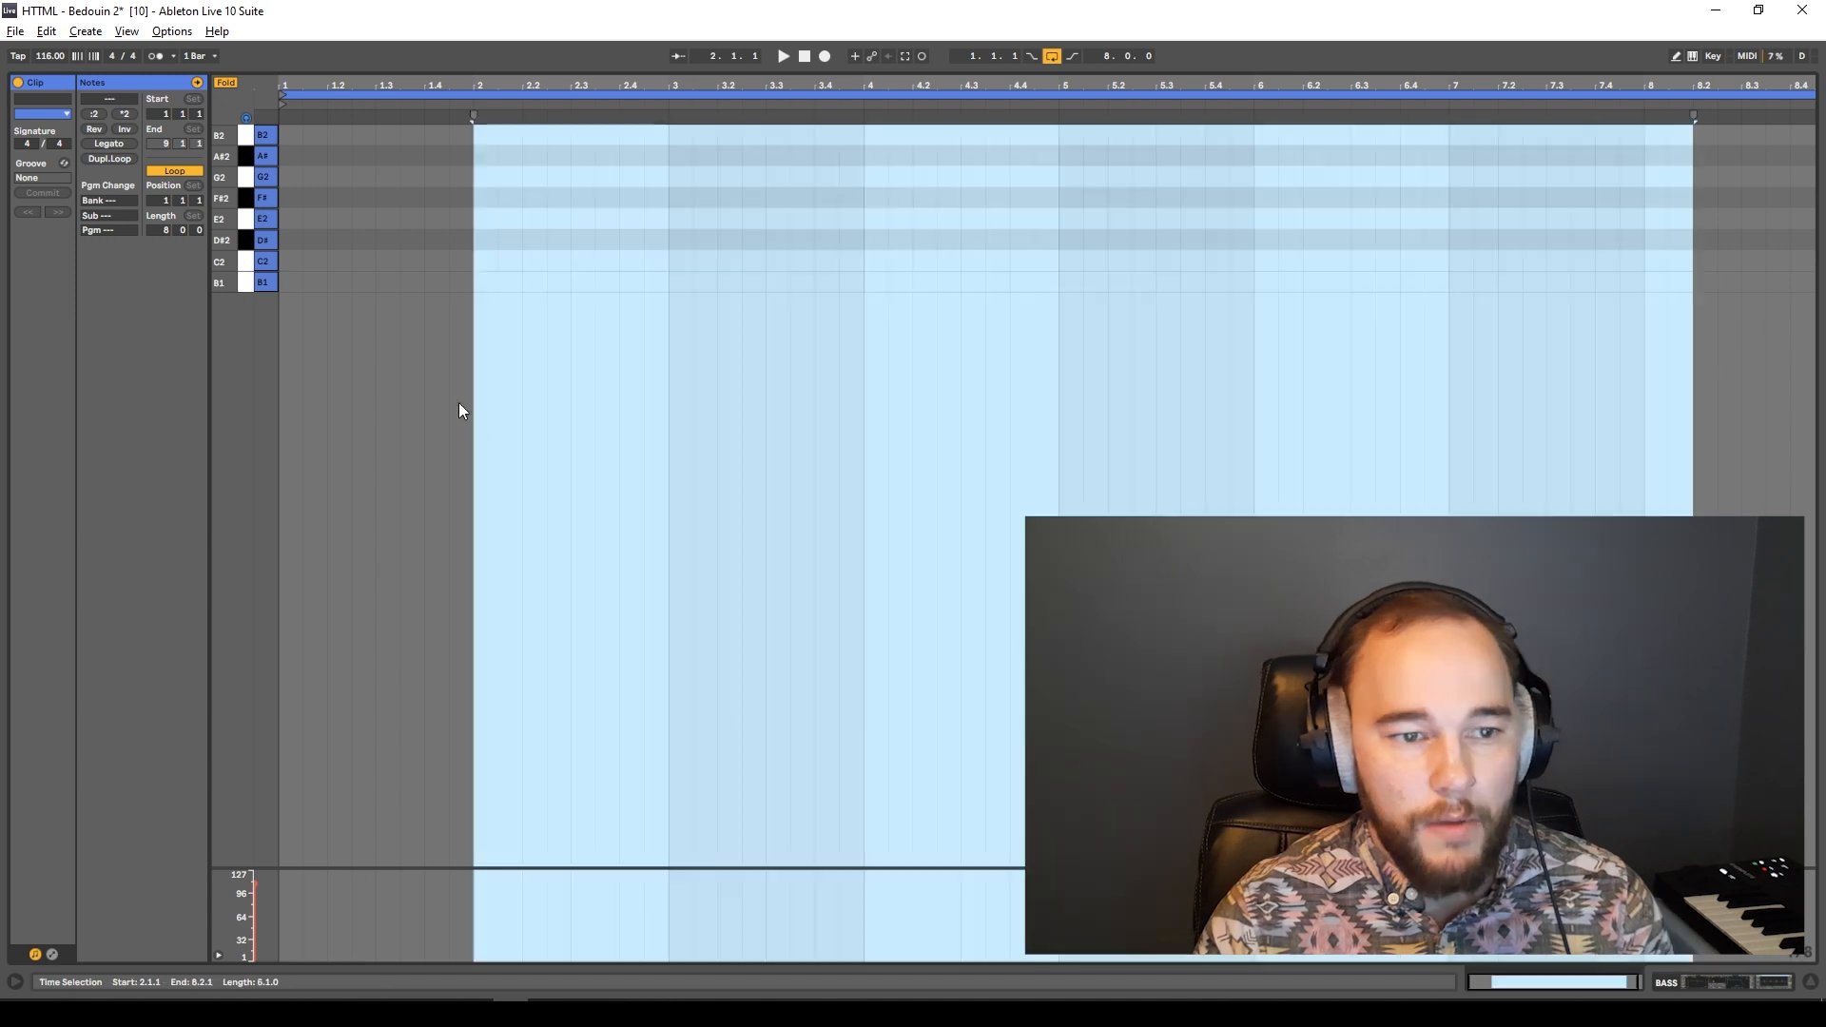
# Draw a B1 note from 1.1.4 to 1.3.1 and duplicate it into the same place in bar 2.
pyautogui.press('b')
pyautogui.click(631, 282)
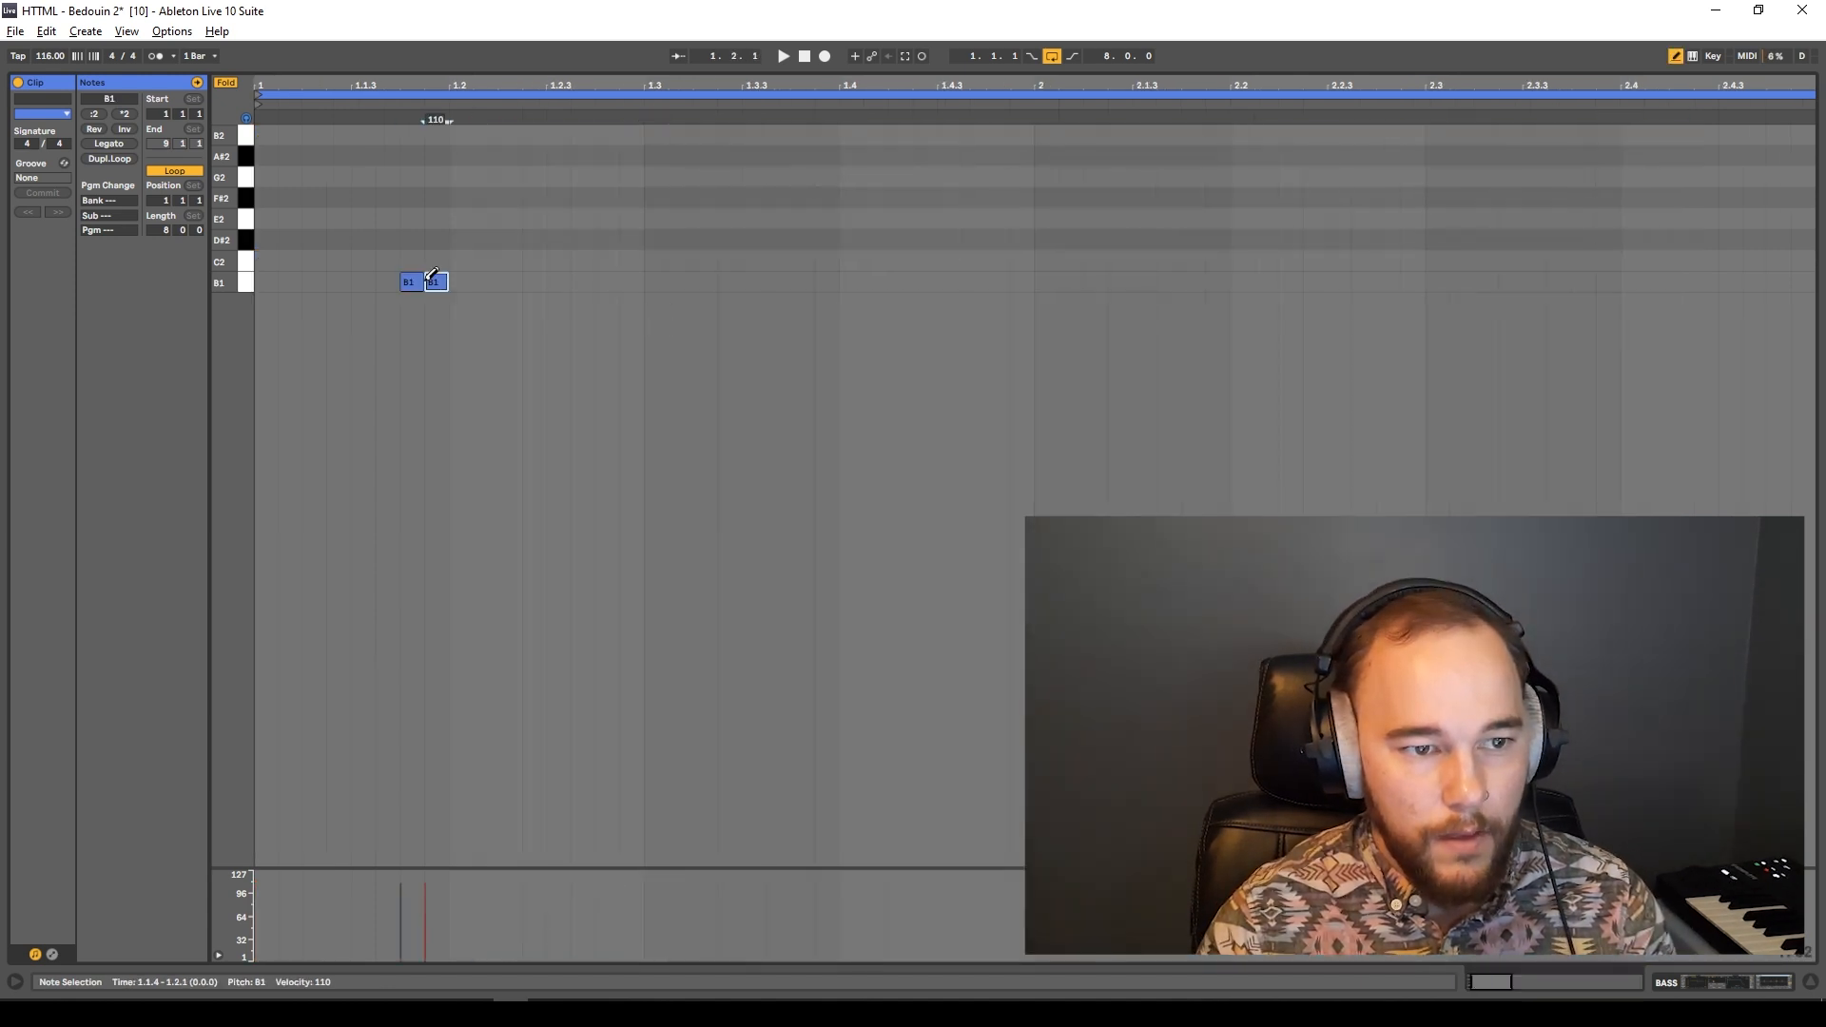
pyautogui.moveTo(447, 280); pyautogui.dragTo(648, 277)
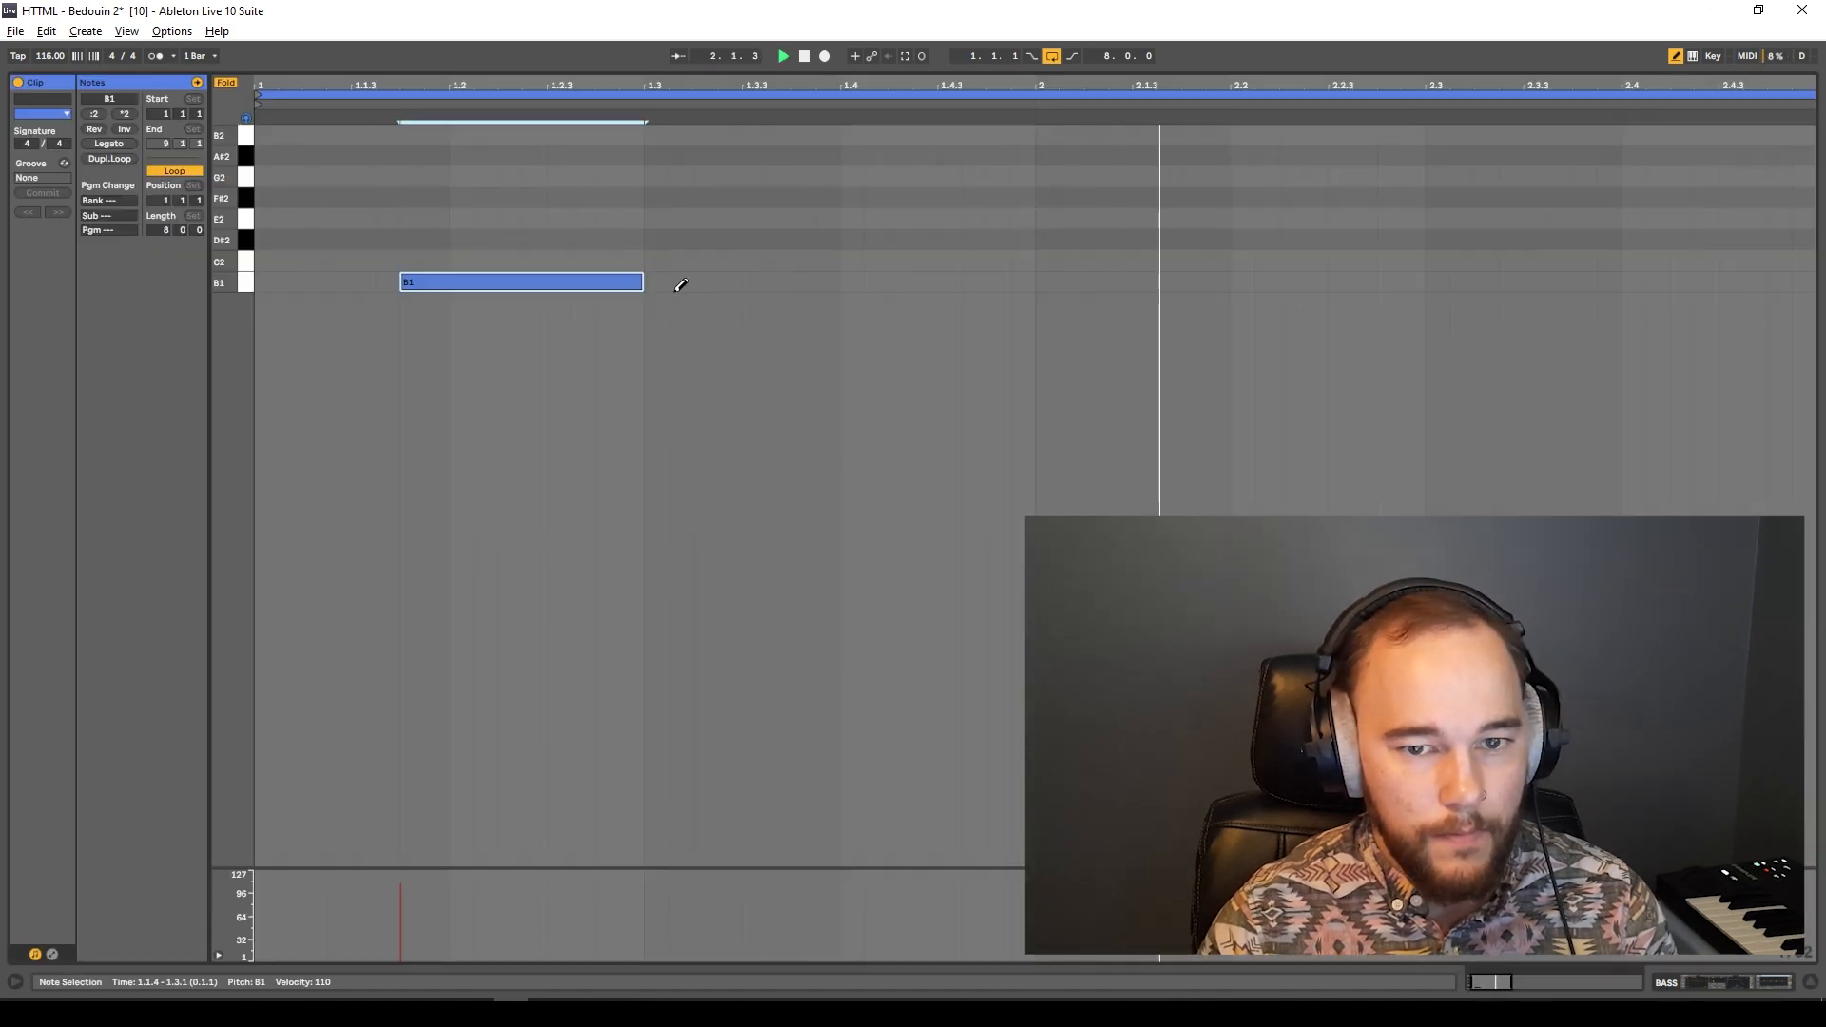
pyautogui.hotkey('ctrl', 'd')
pyautogui.press('space')
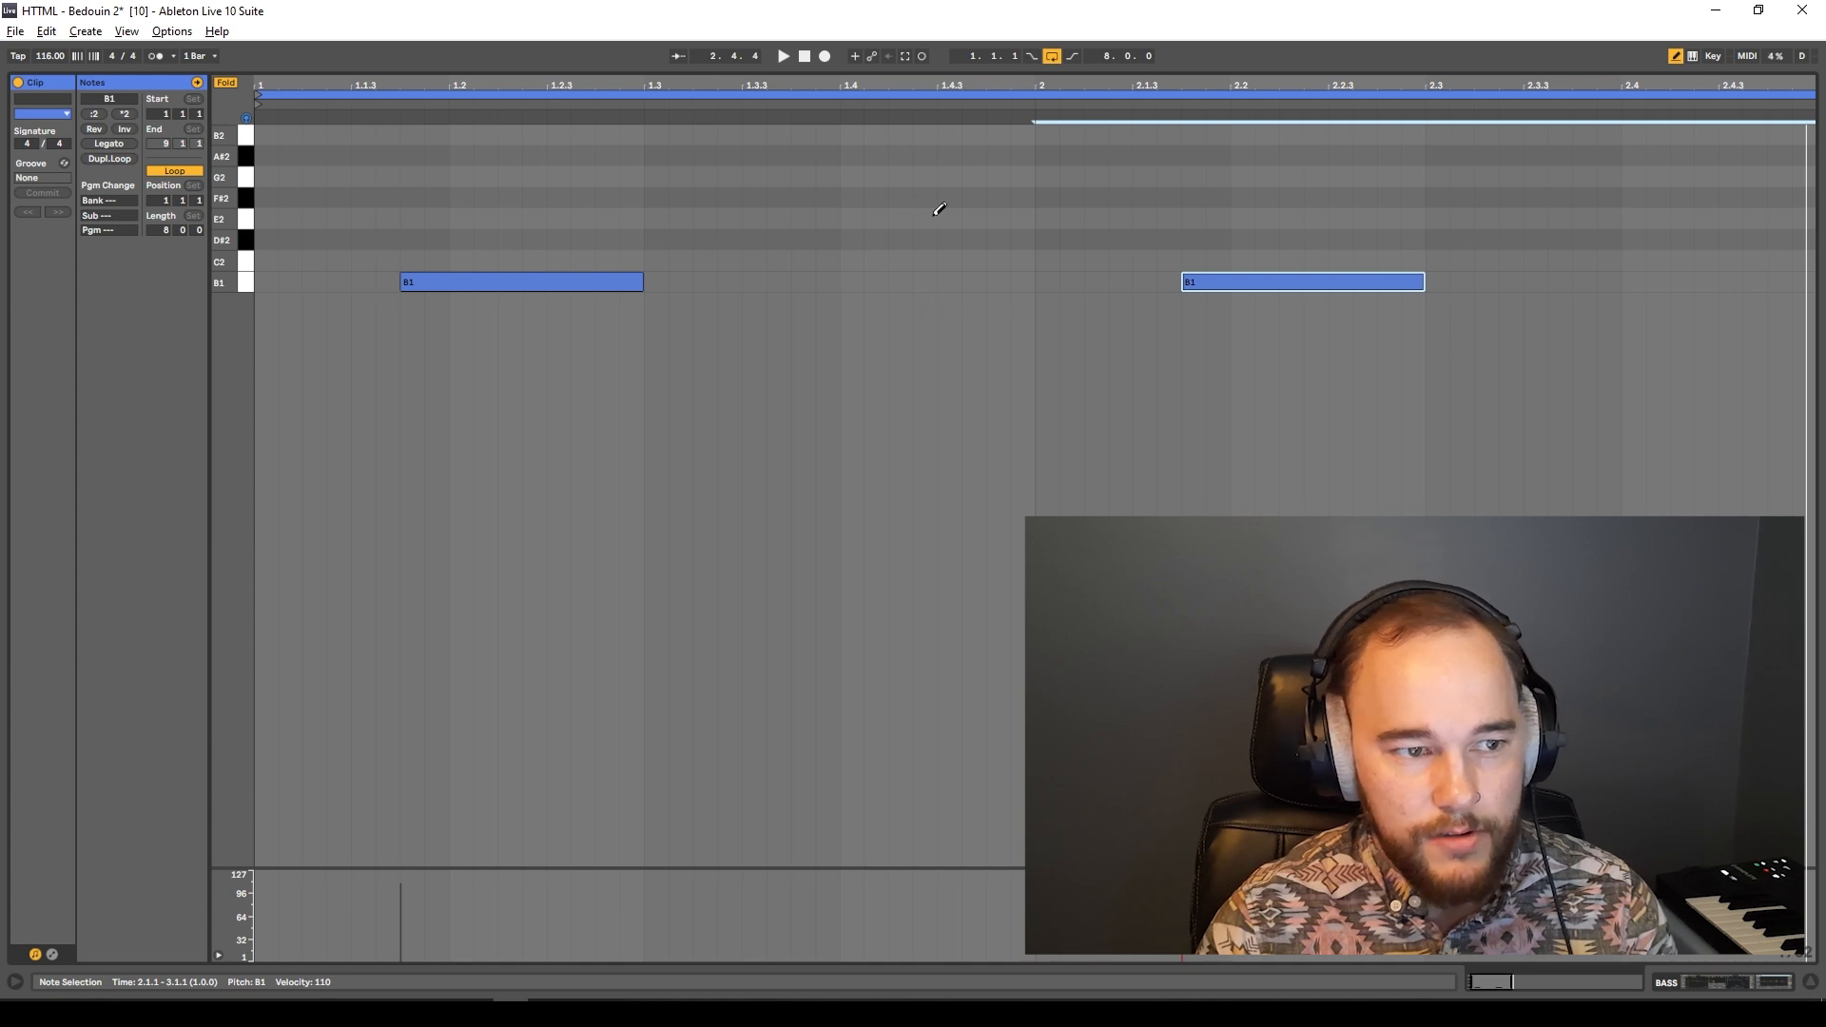
# Add a short E2 note at 1.4.4, play the pattern, and shift the note slightly earlier.
pyautogui.click(1000, 218)
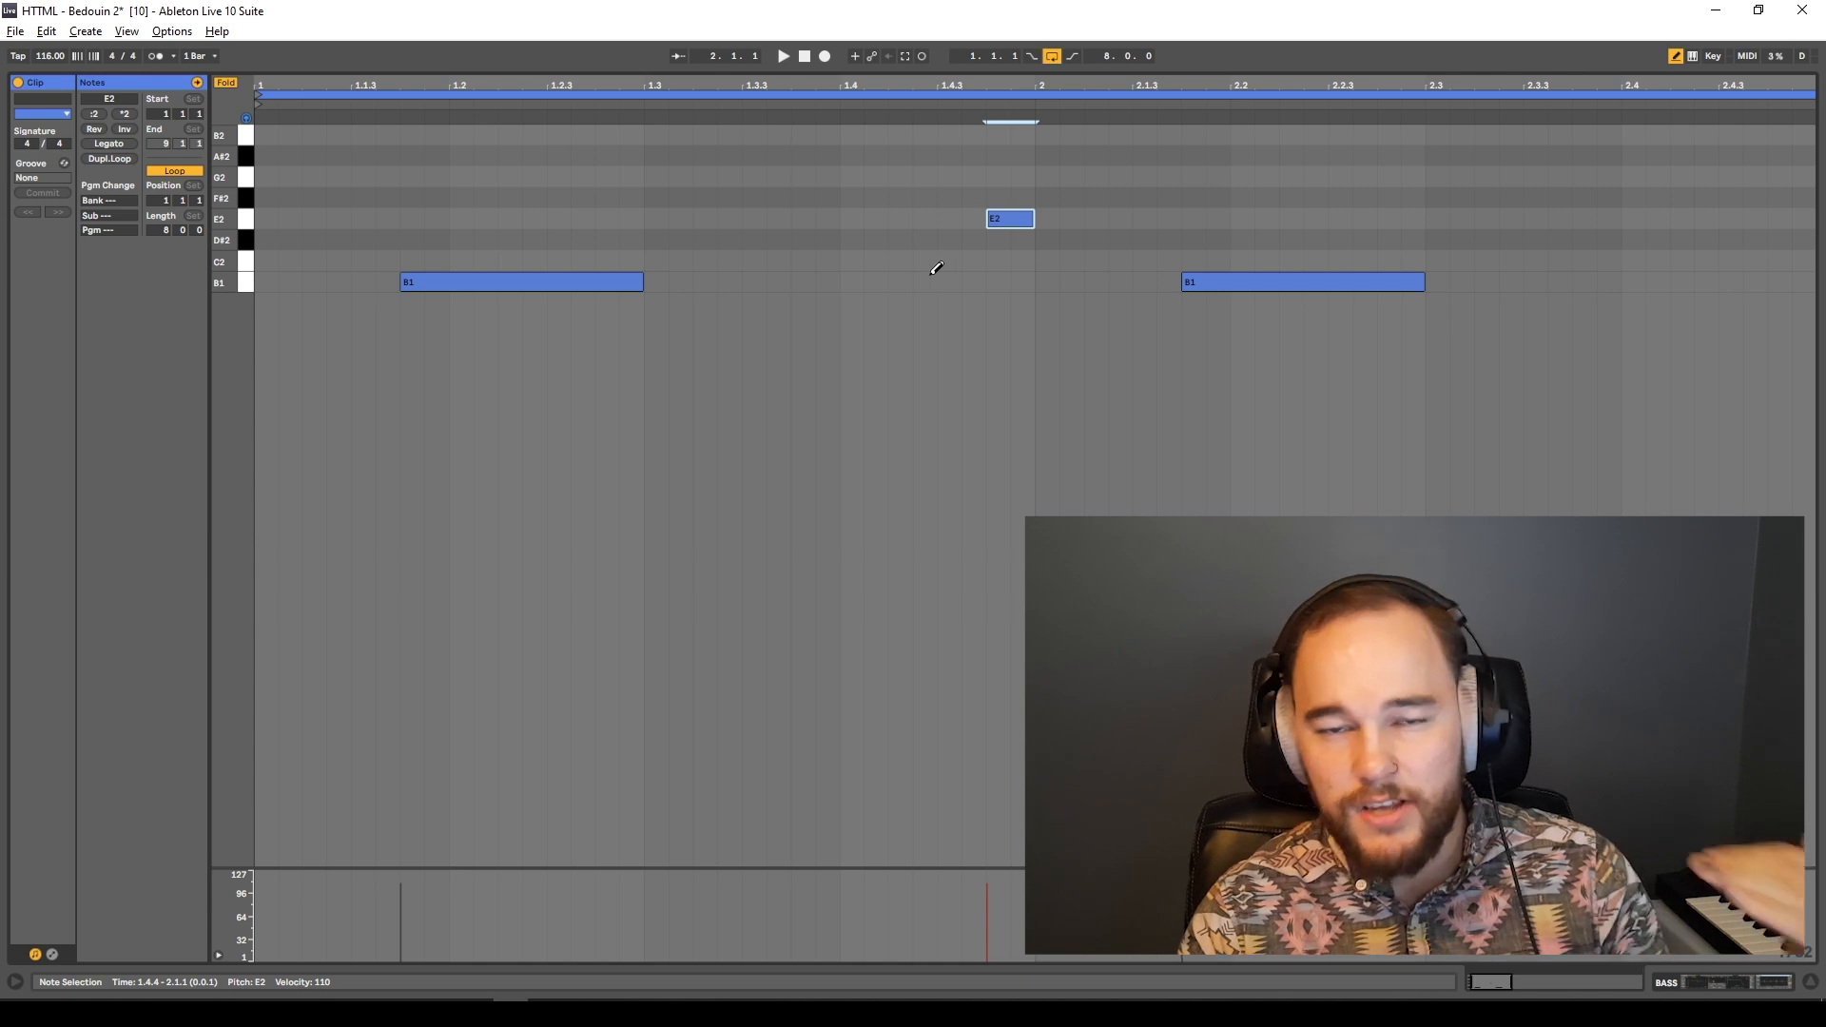
pyautogui.press('space')
pyautogui.press('b')
pyautogui.moveTo(1012, 221); pyautogui.dragTo(968, 225)
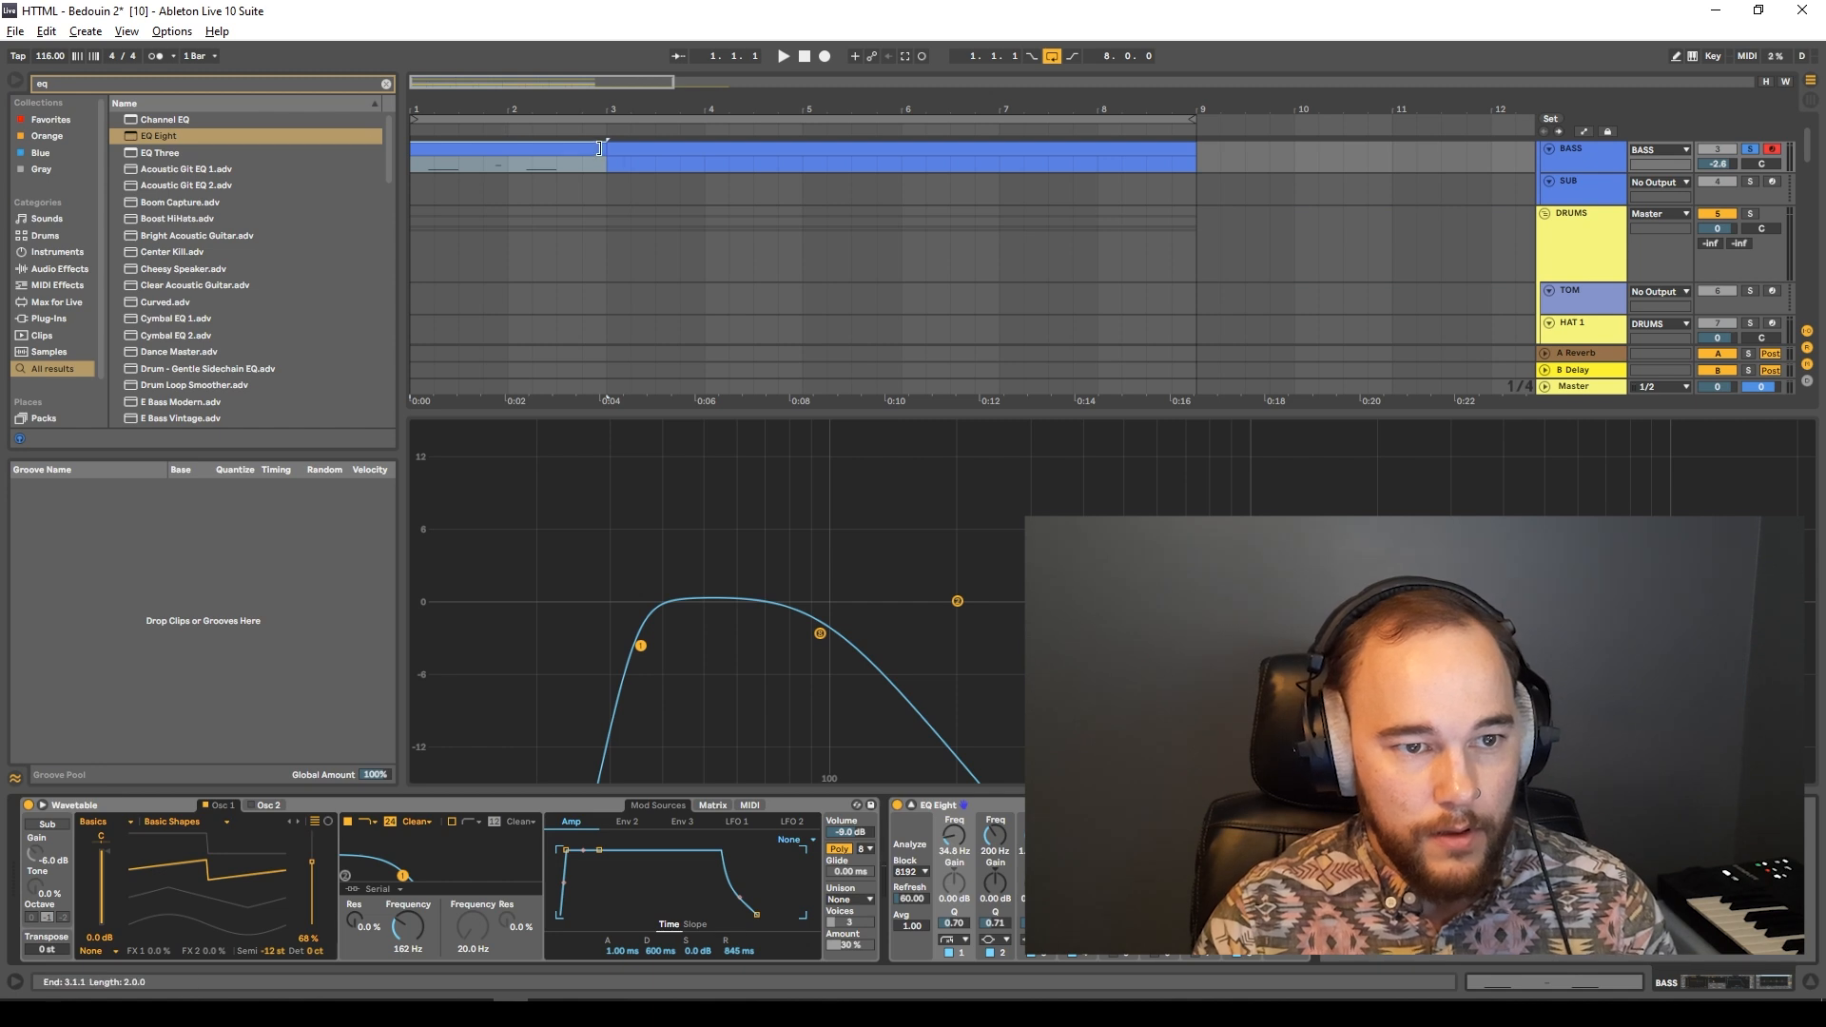
# Repeat the two-bar BASS clip up to the start of bar 9 and copy it to the SUB track.
pyautogui.moveTo(1136, 192); pyautogui.dragTo(1201, 187)
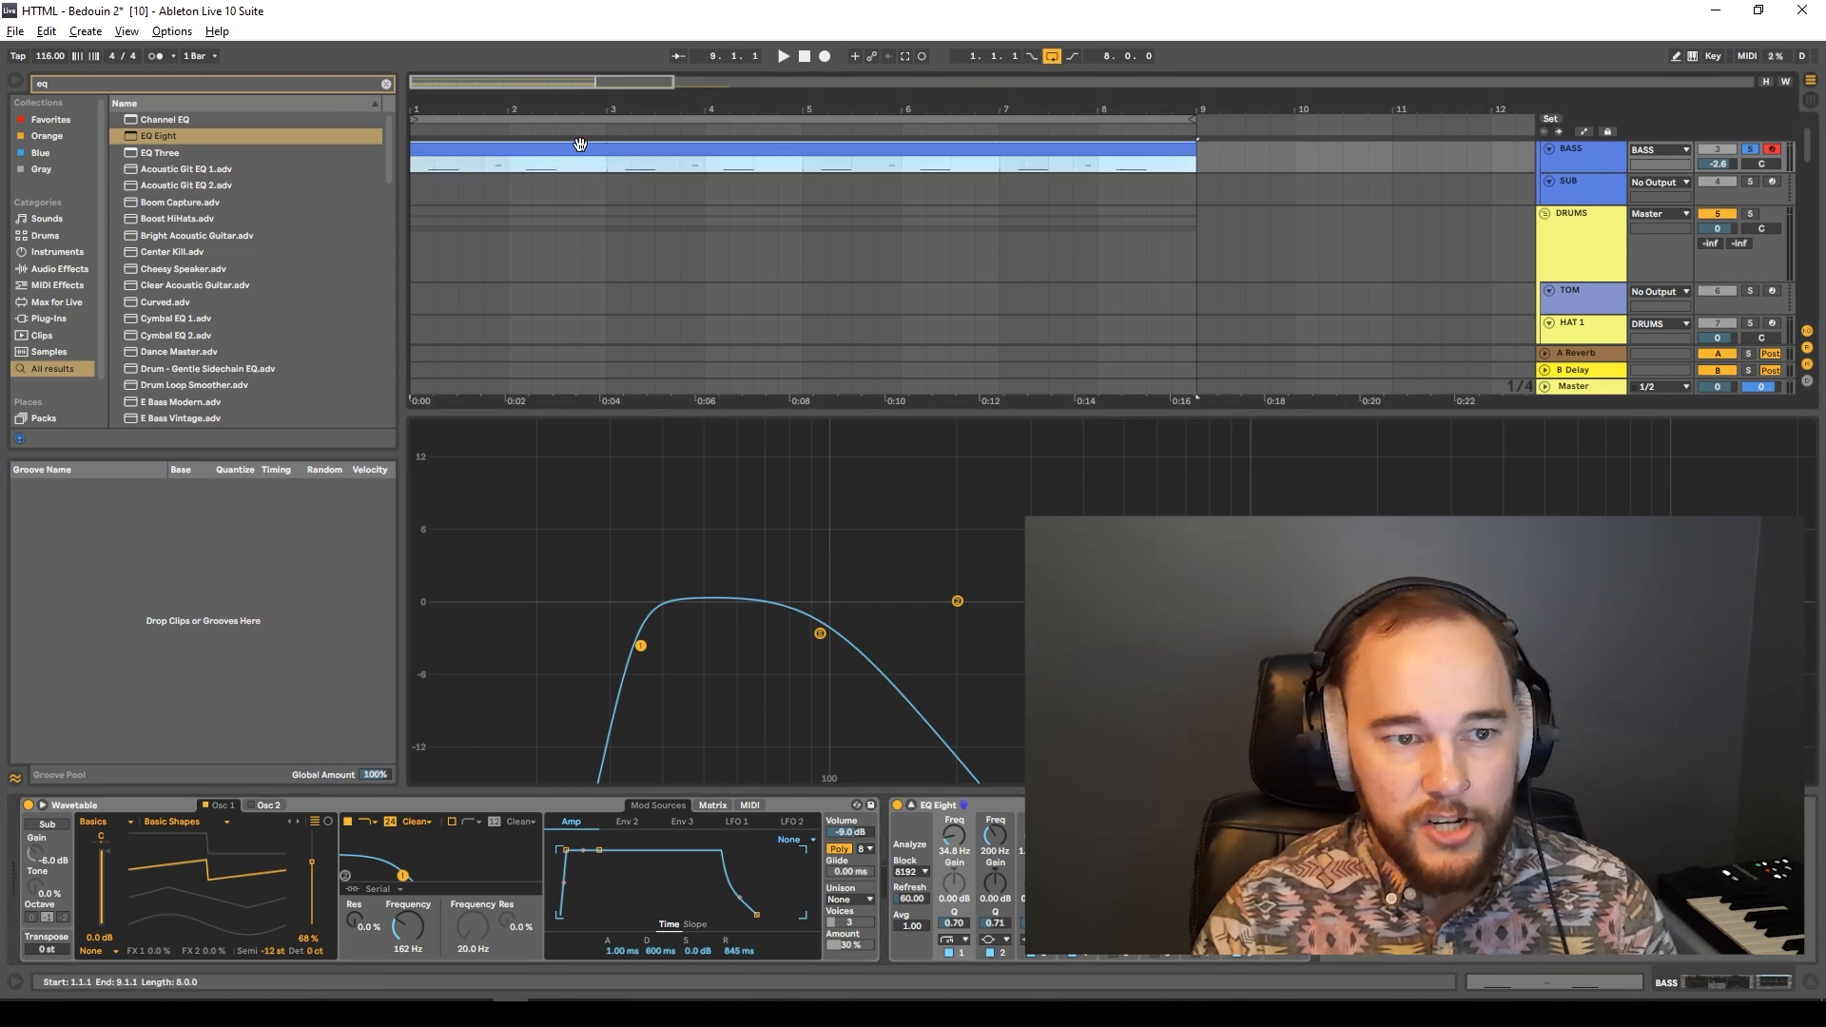
pyautogui.click(578, 177)
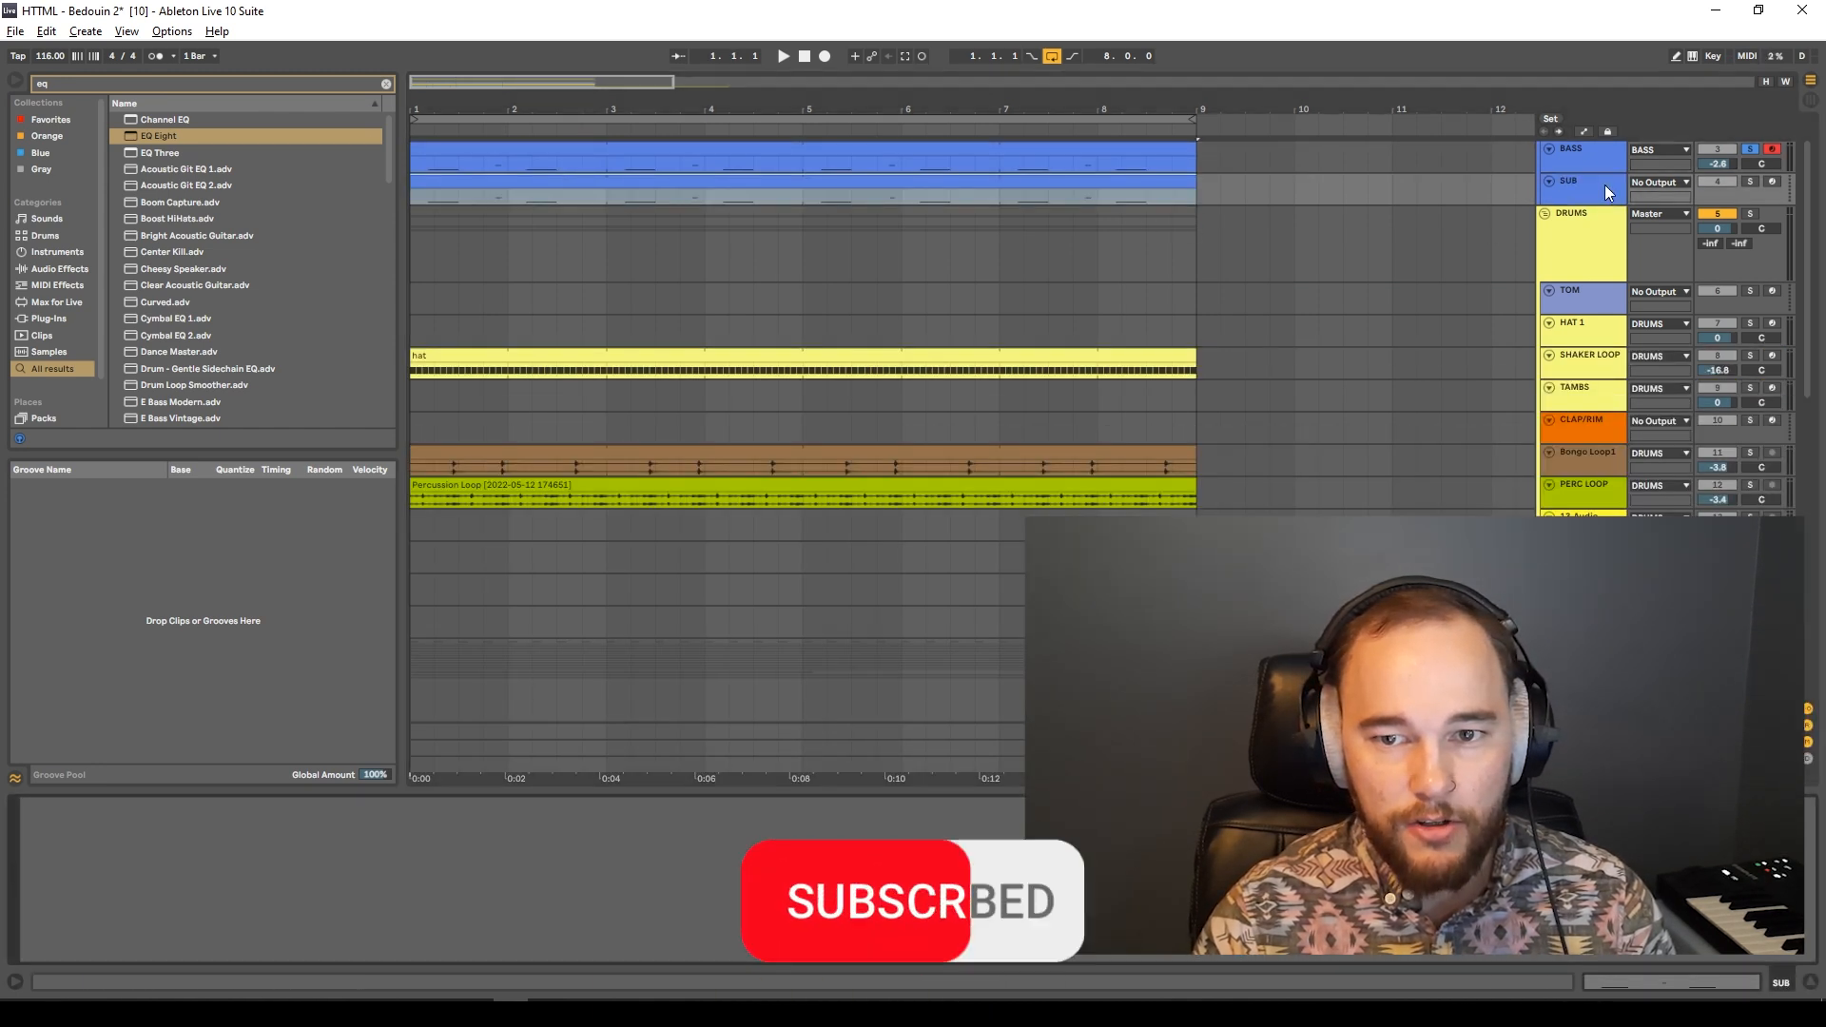
# Copy the BASS track's Wavetable to the SUB track and add EQ Eight after it, playing the loop to check.
pyautogui.click(1591, 162)
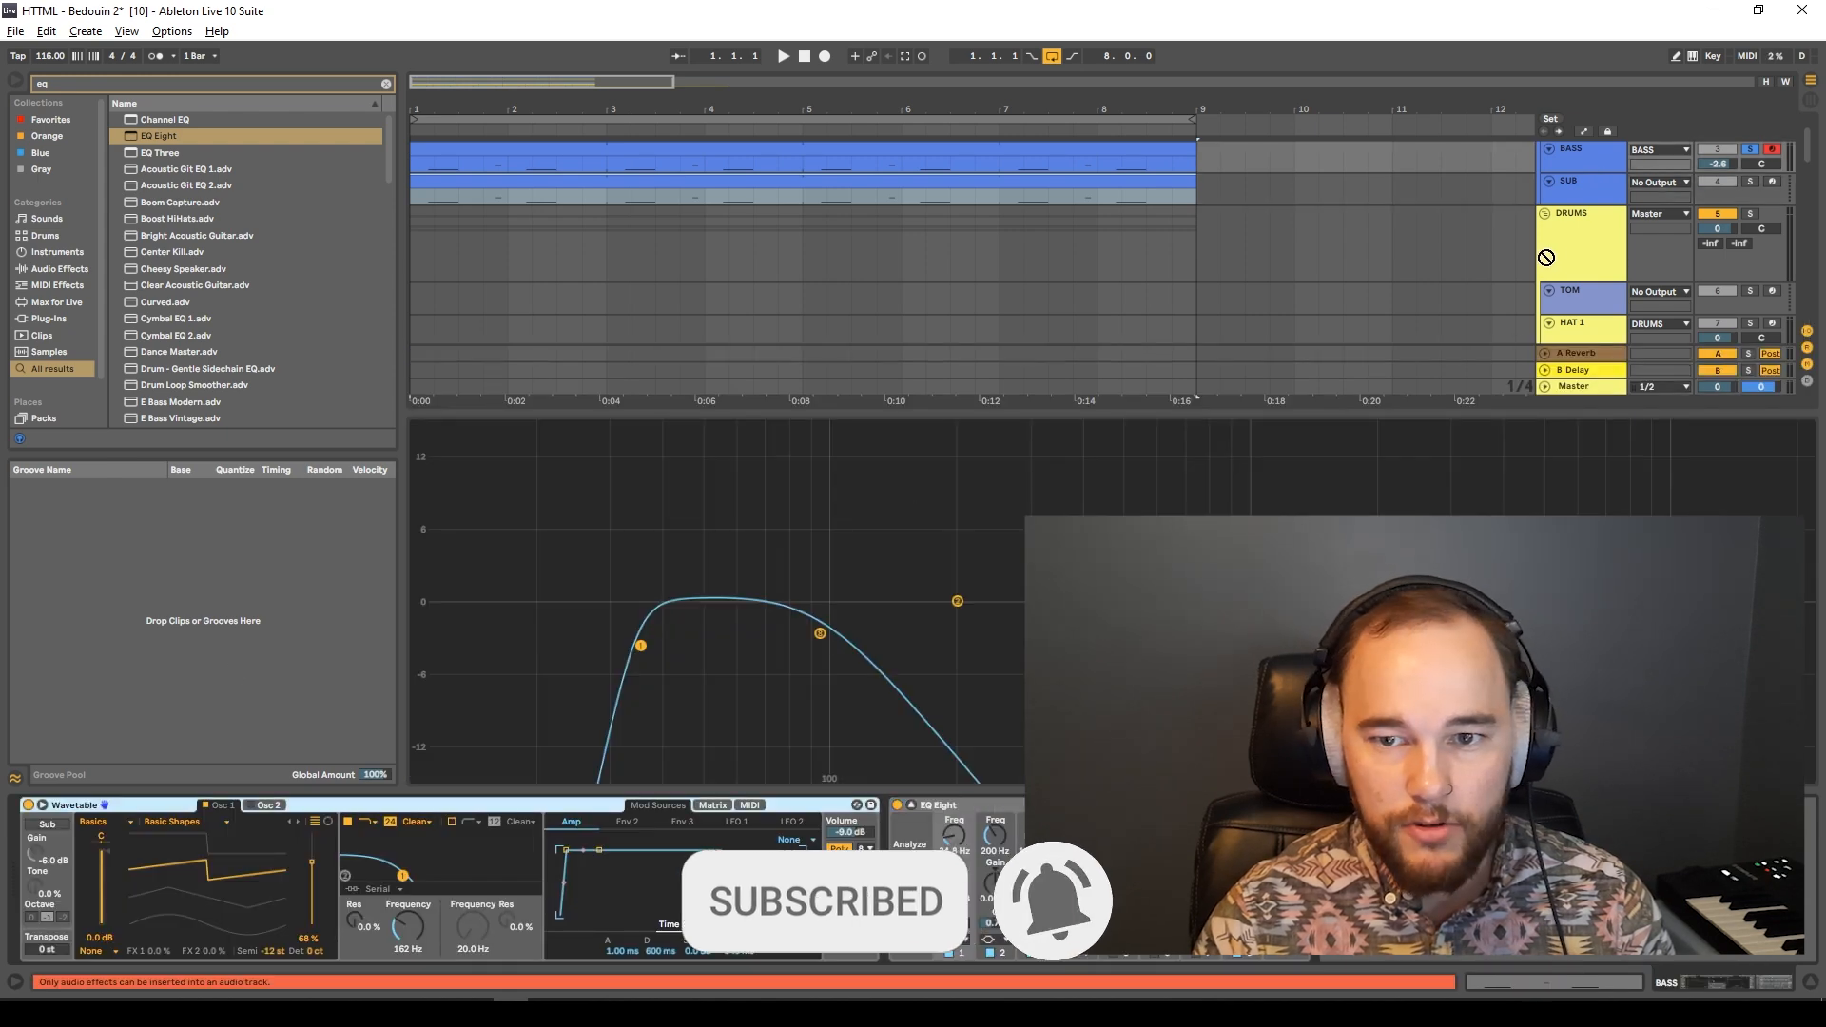
pyautogui.click(1573, 192)
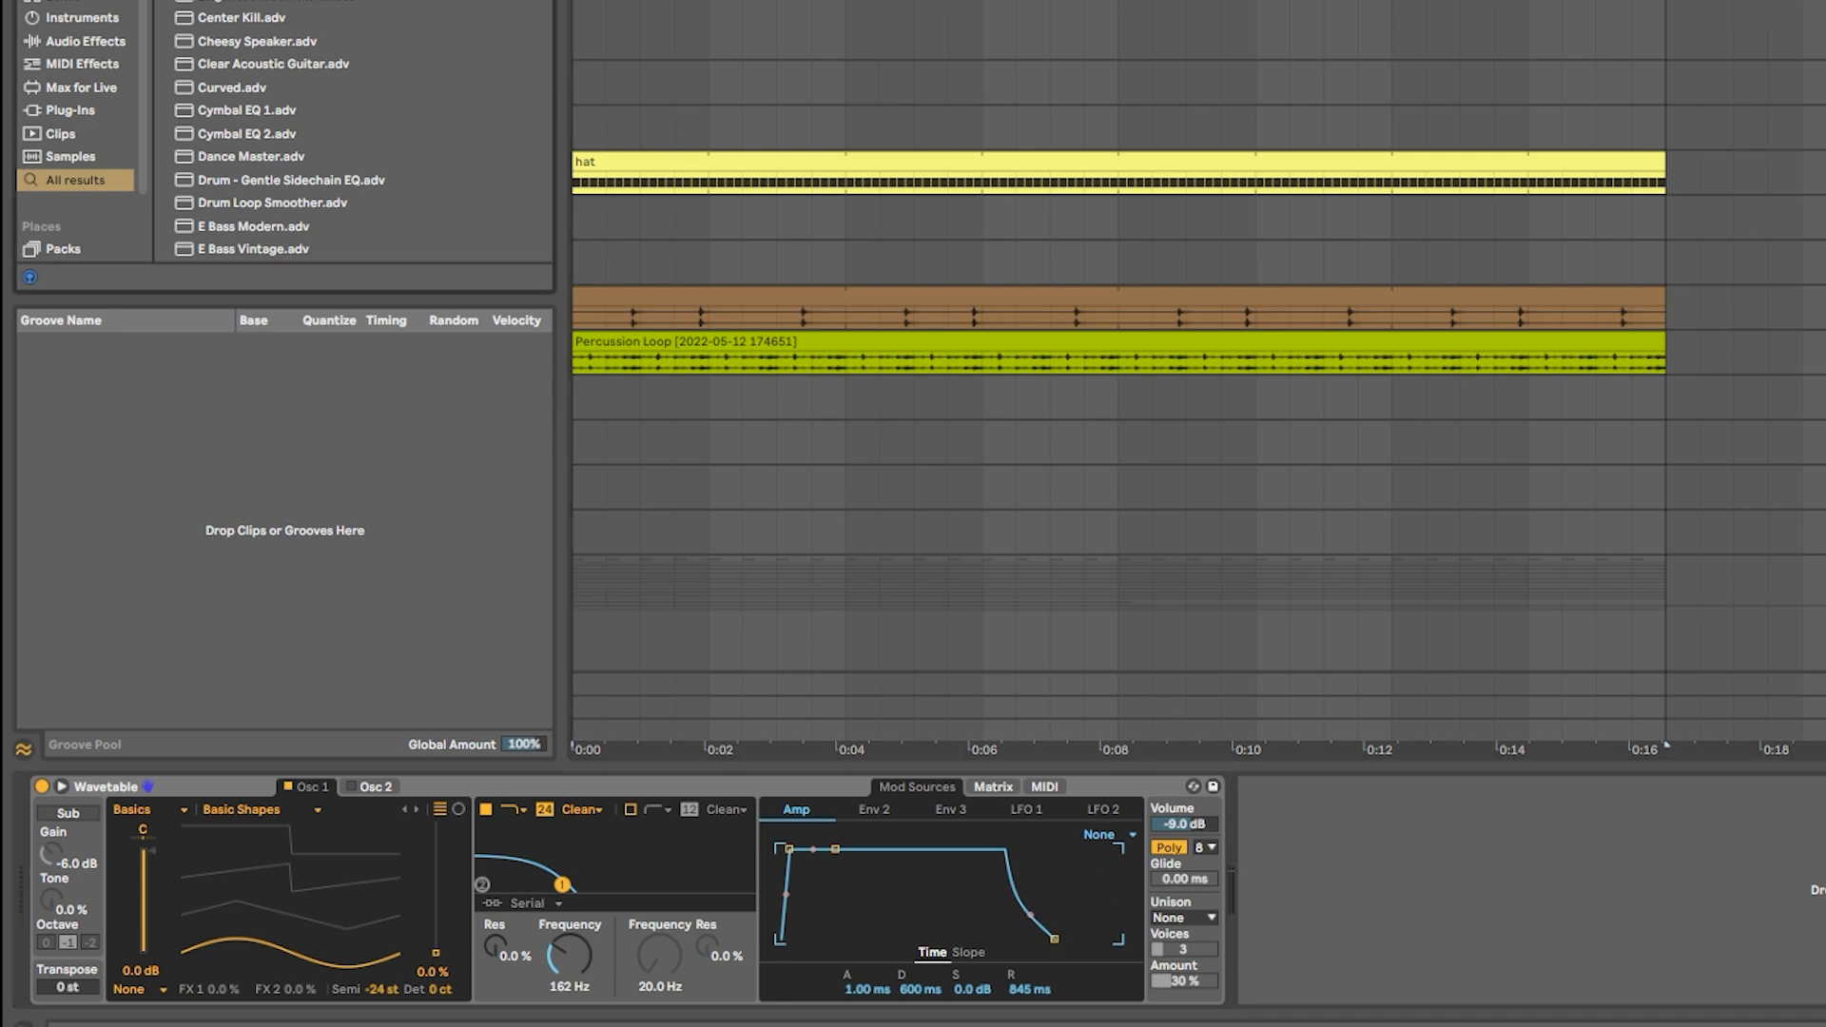
pyautogui.moveTo(1350, 918); pyautogui.dragTo(1322, 926)
pyautogui.press('space')
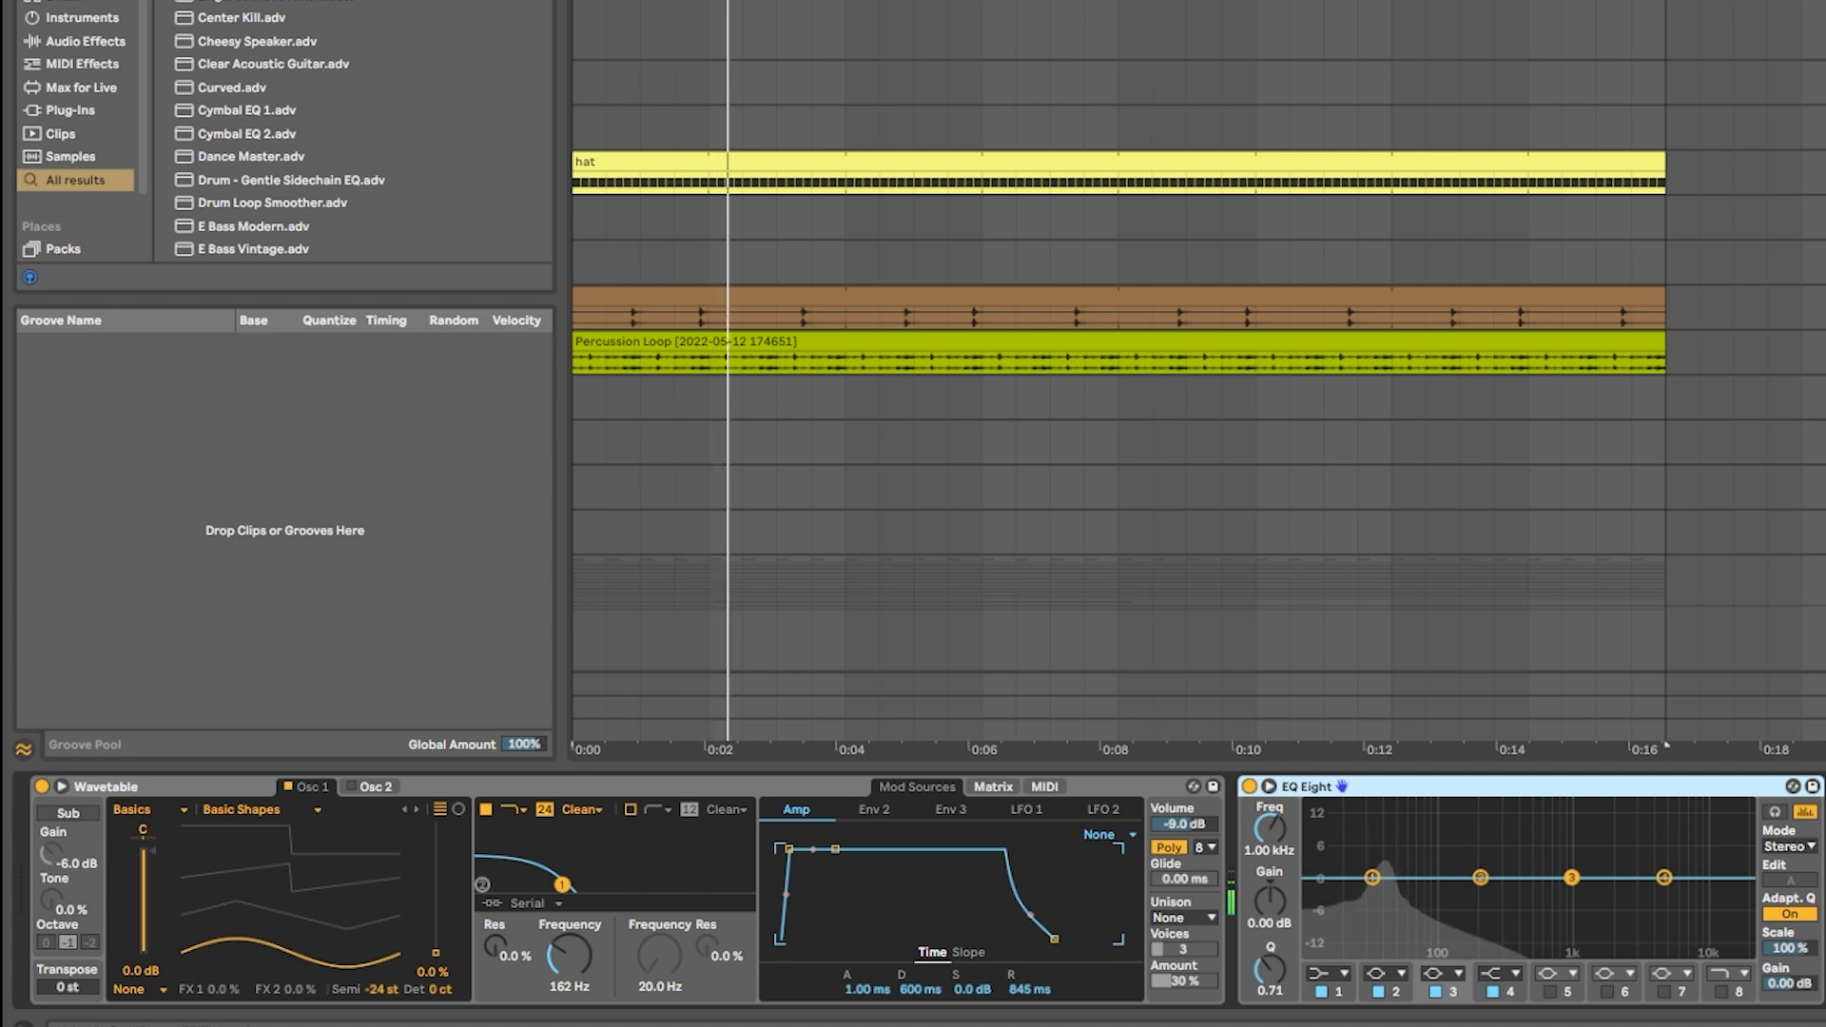
# Add a Compressor to the BASS group, sidechain it from KICK, and set the threshold to about -37.6 dB during playback.
pyautogui.scroll(2, 1330, 362)
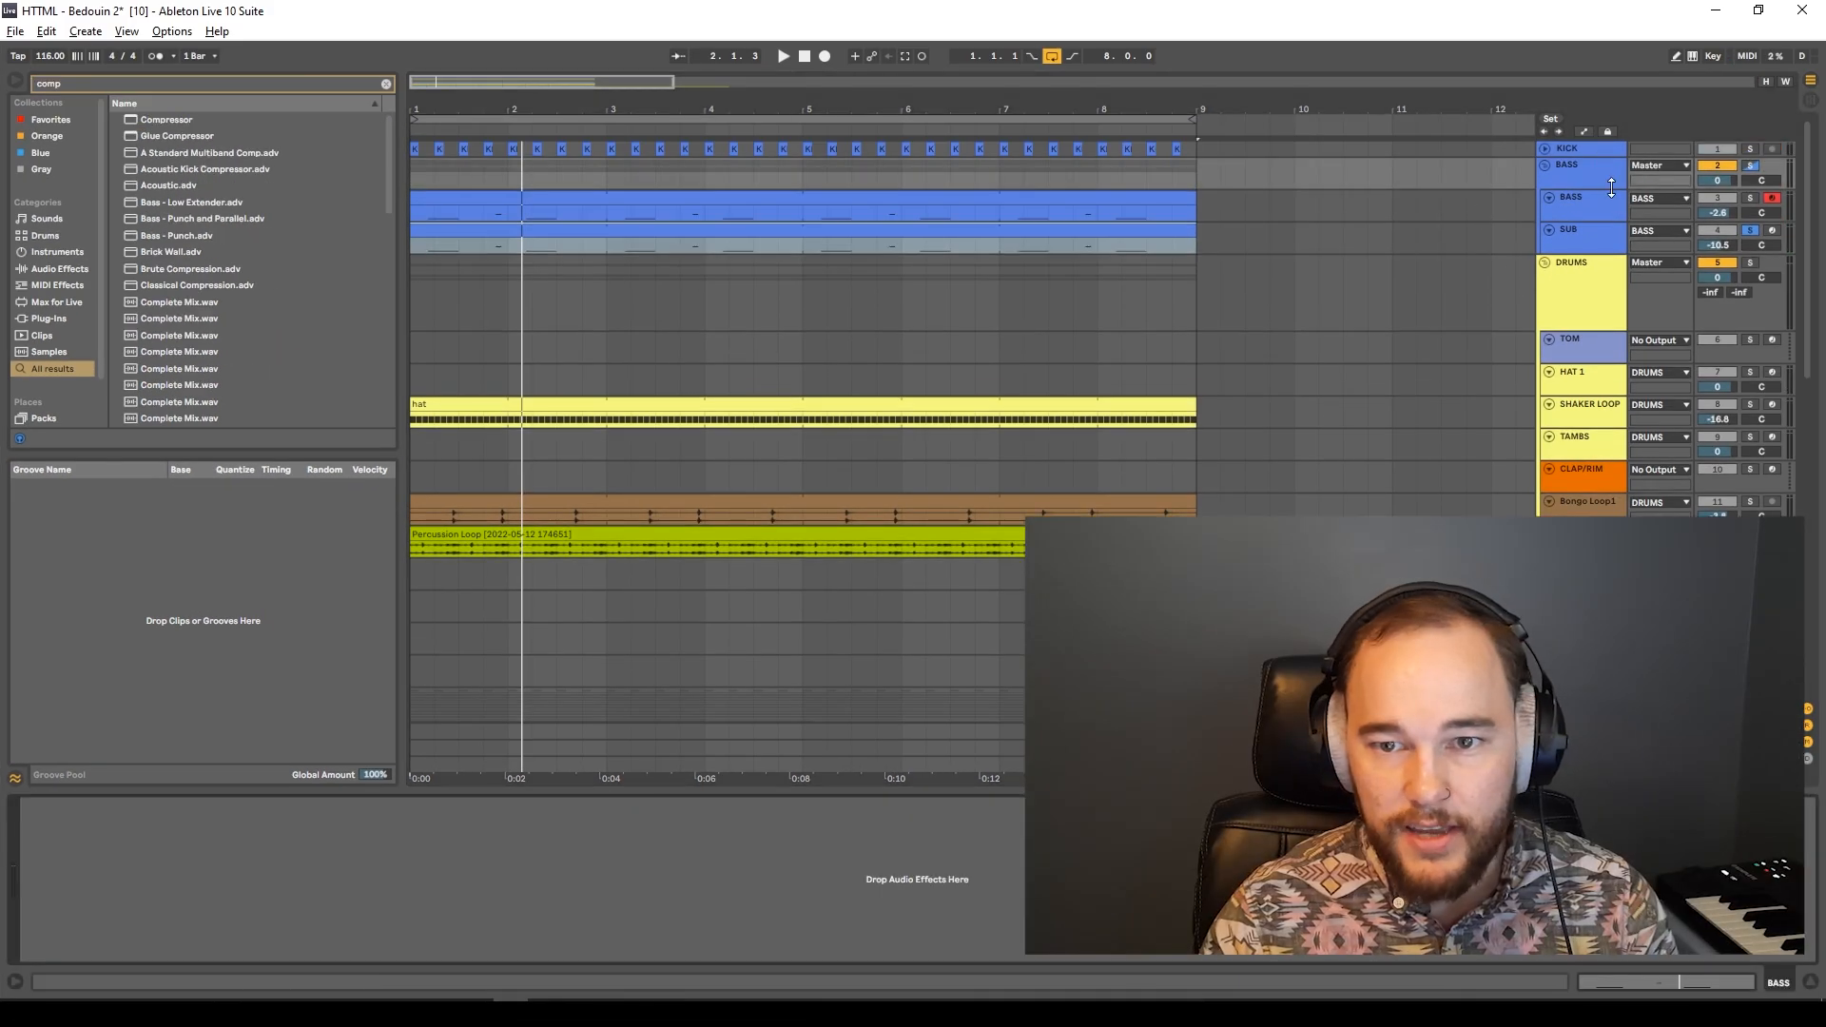
pyautogui.moveTo(152, 119); pyautogui.dragTo(568, 419)
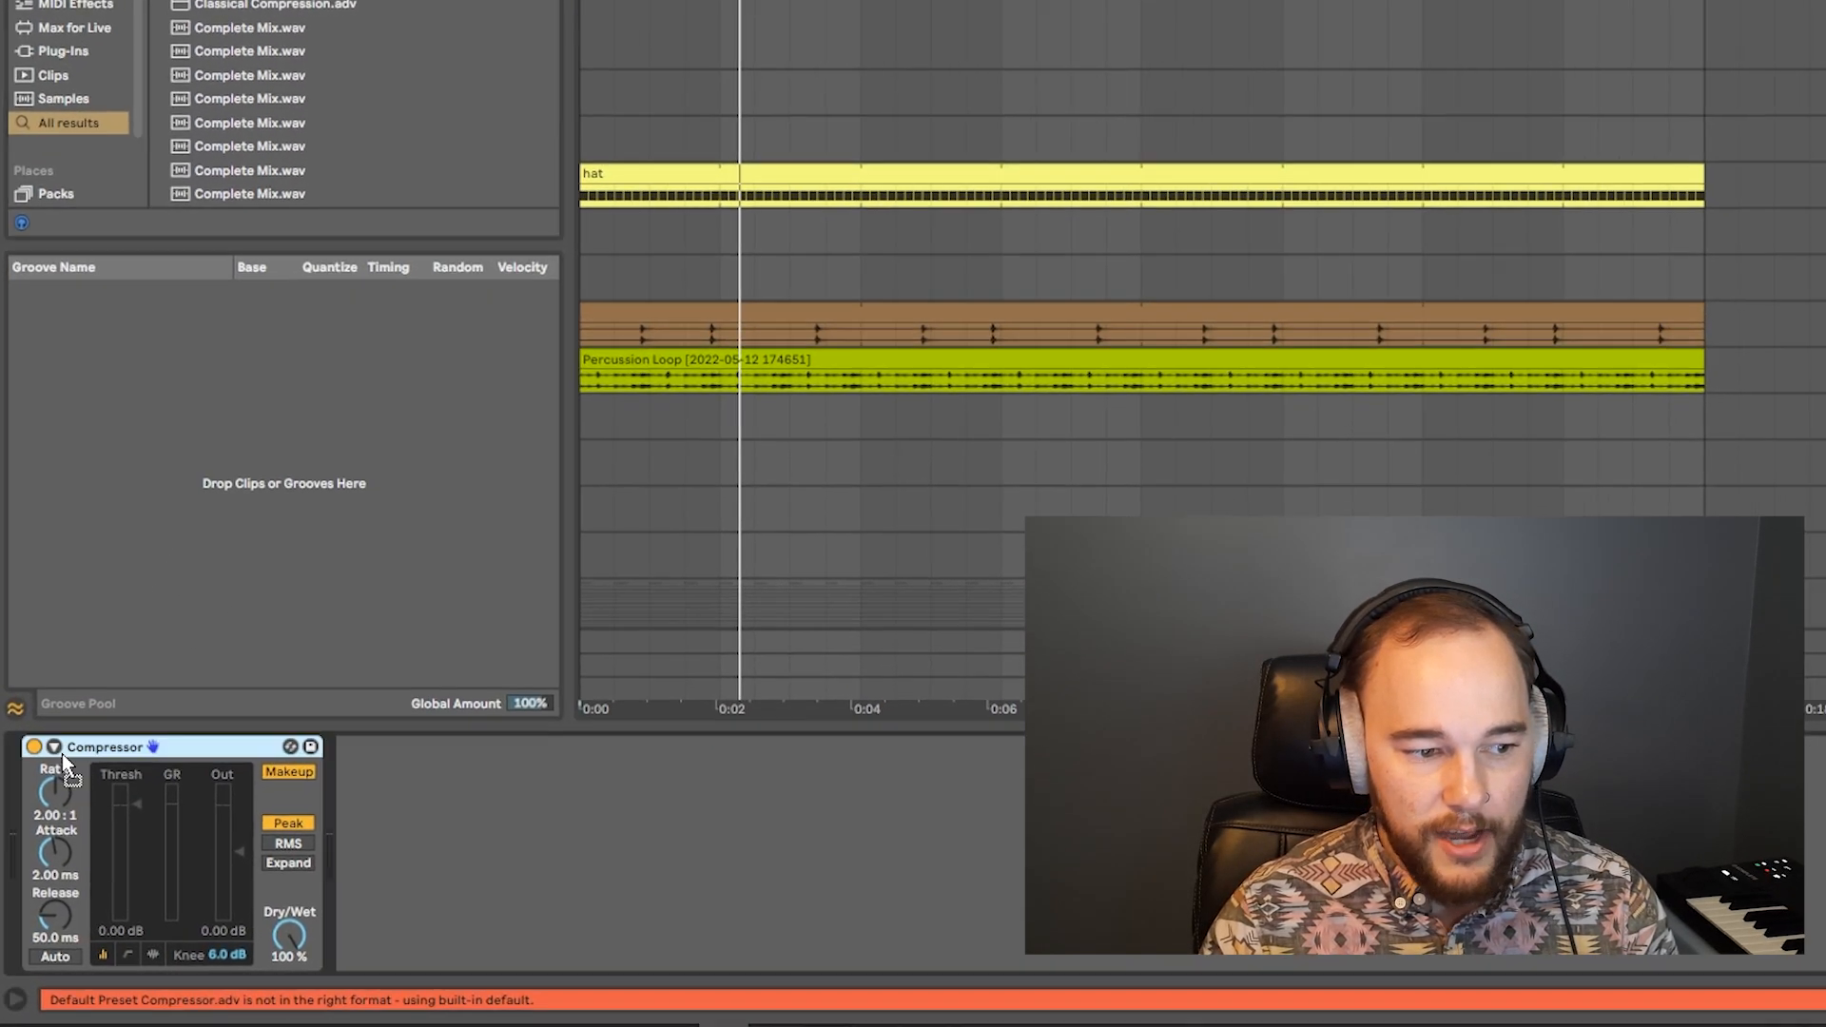
pyautogui.click(42, 805)
pyautogui.click(63, 849)
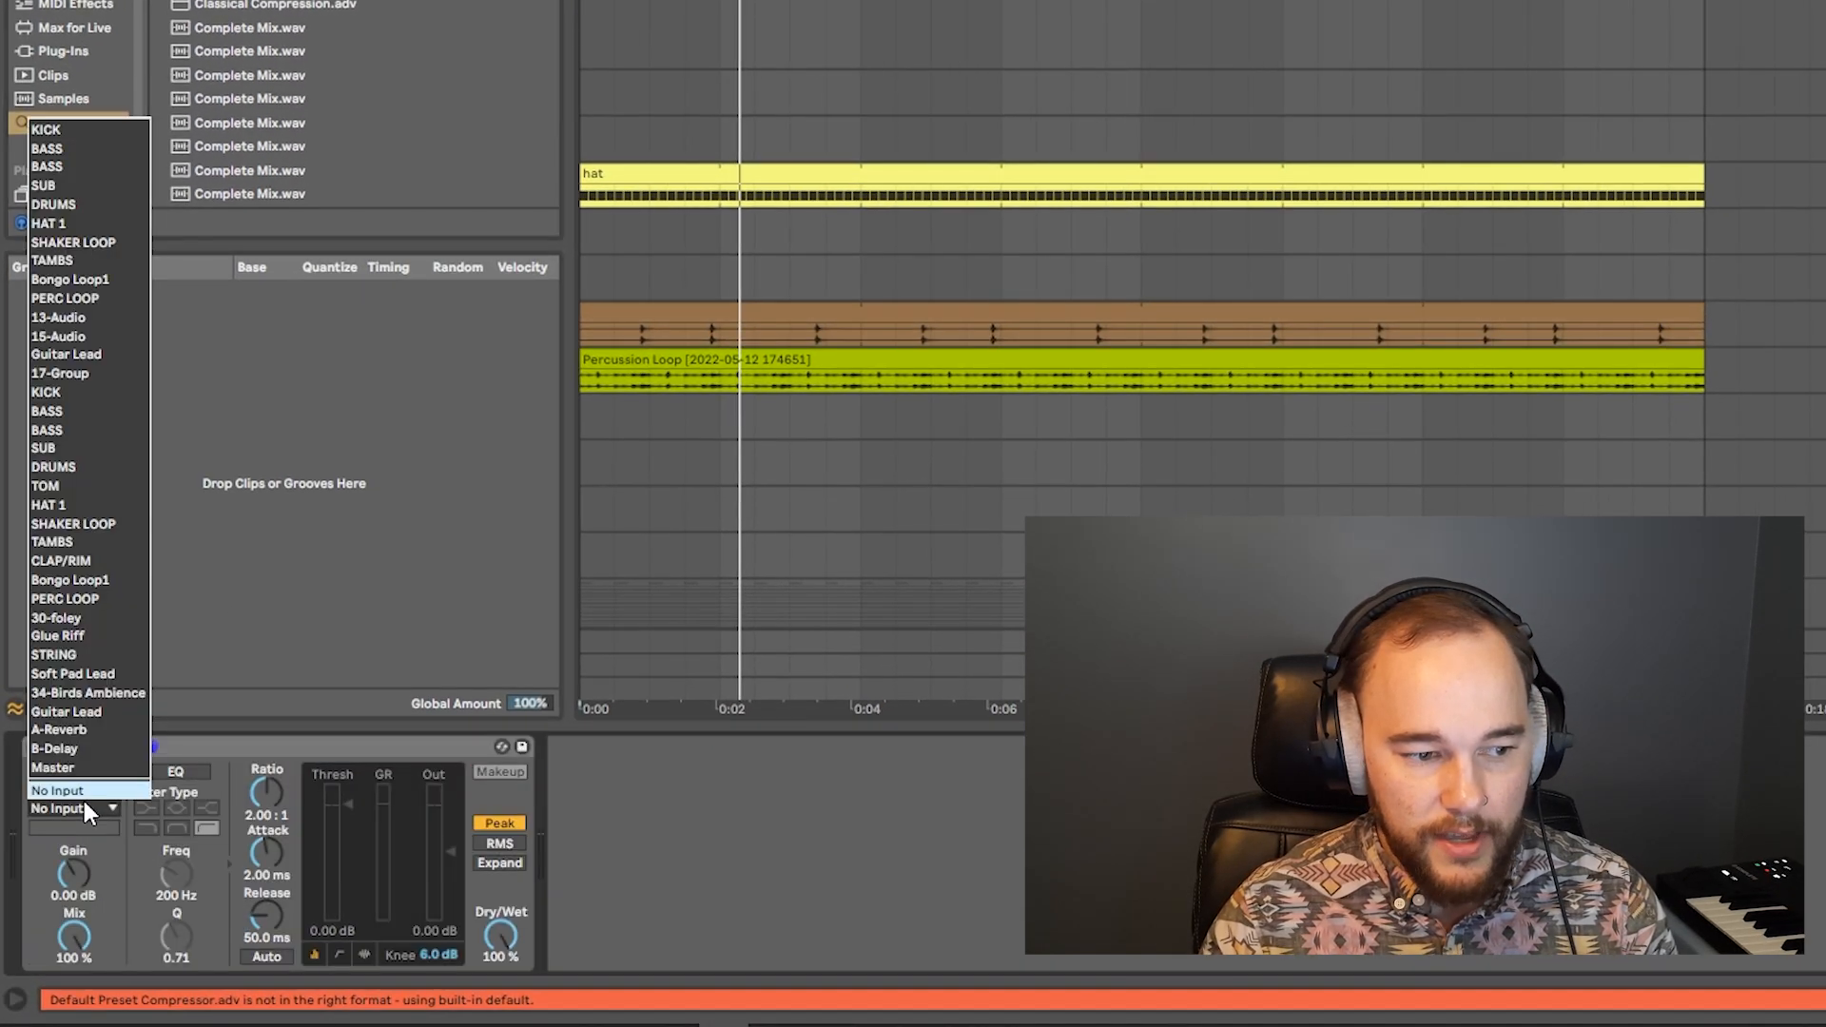
pyautogui.click(82, 132)
pyautogui.press('space')
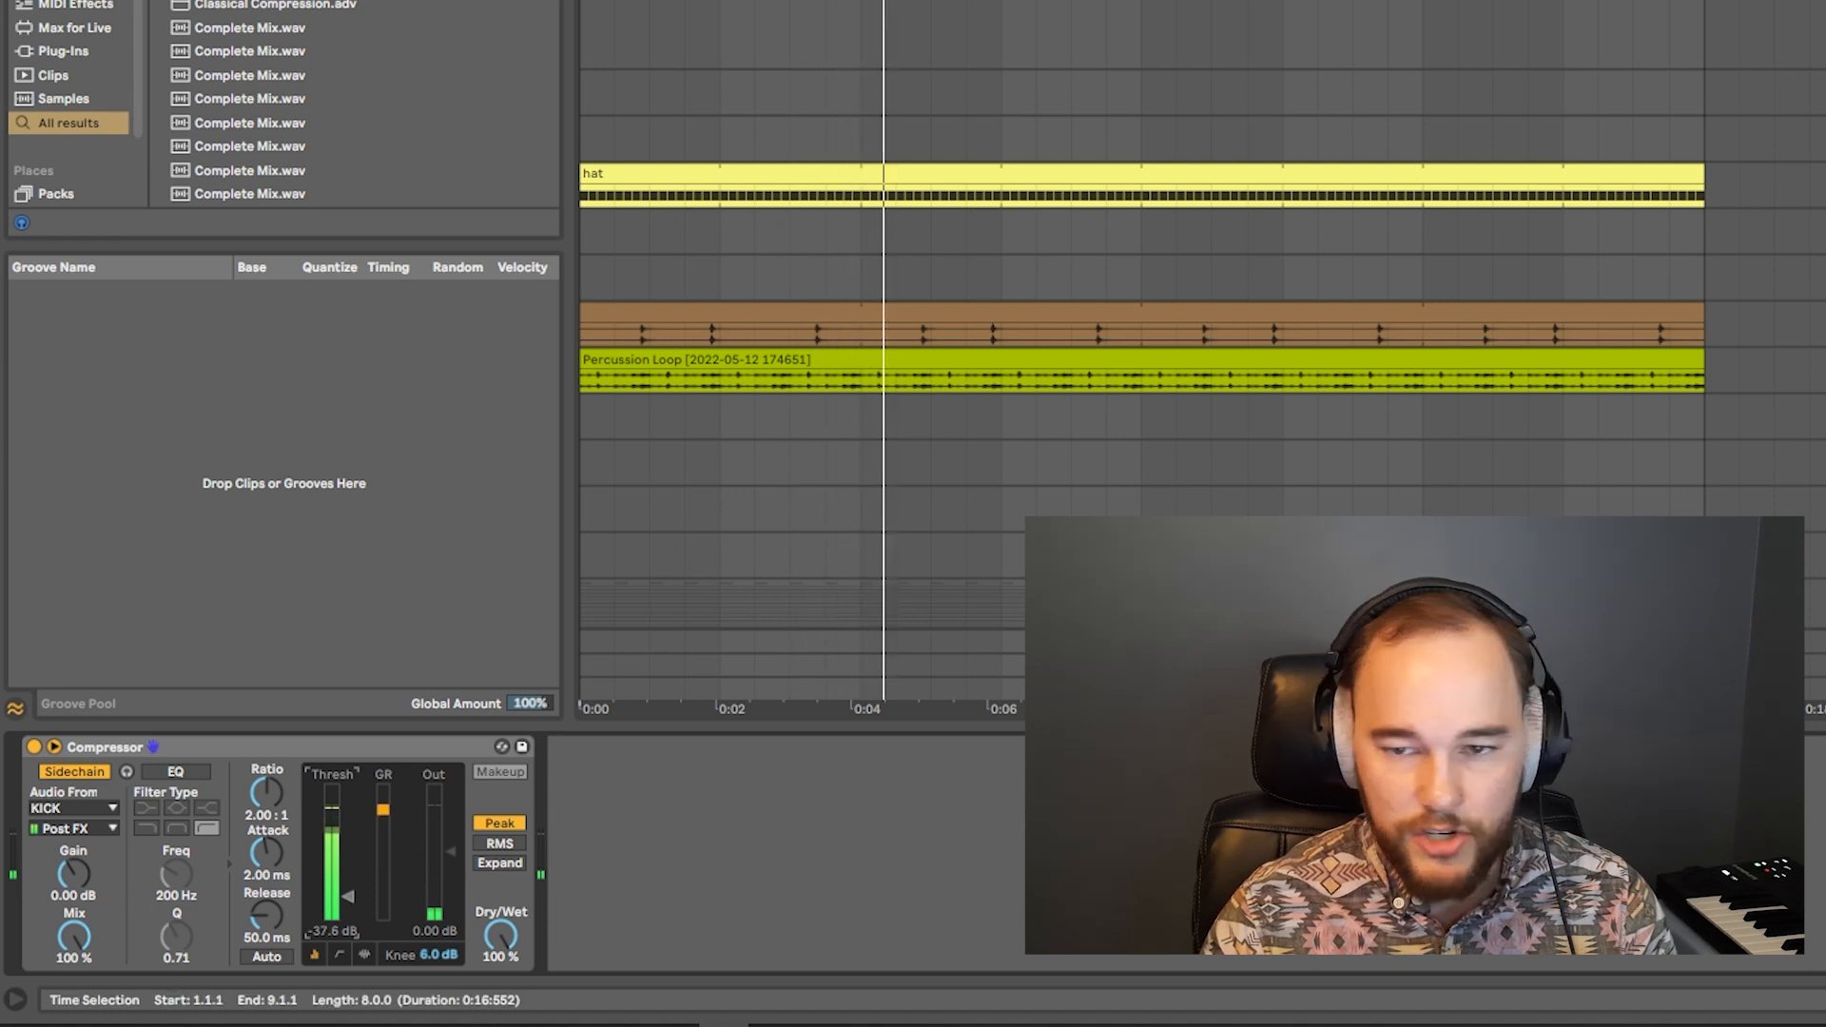
pyautogui.press('space')
# Play the soloed TOM pattern and select the TOM clip.
pyautogui.press('space')
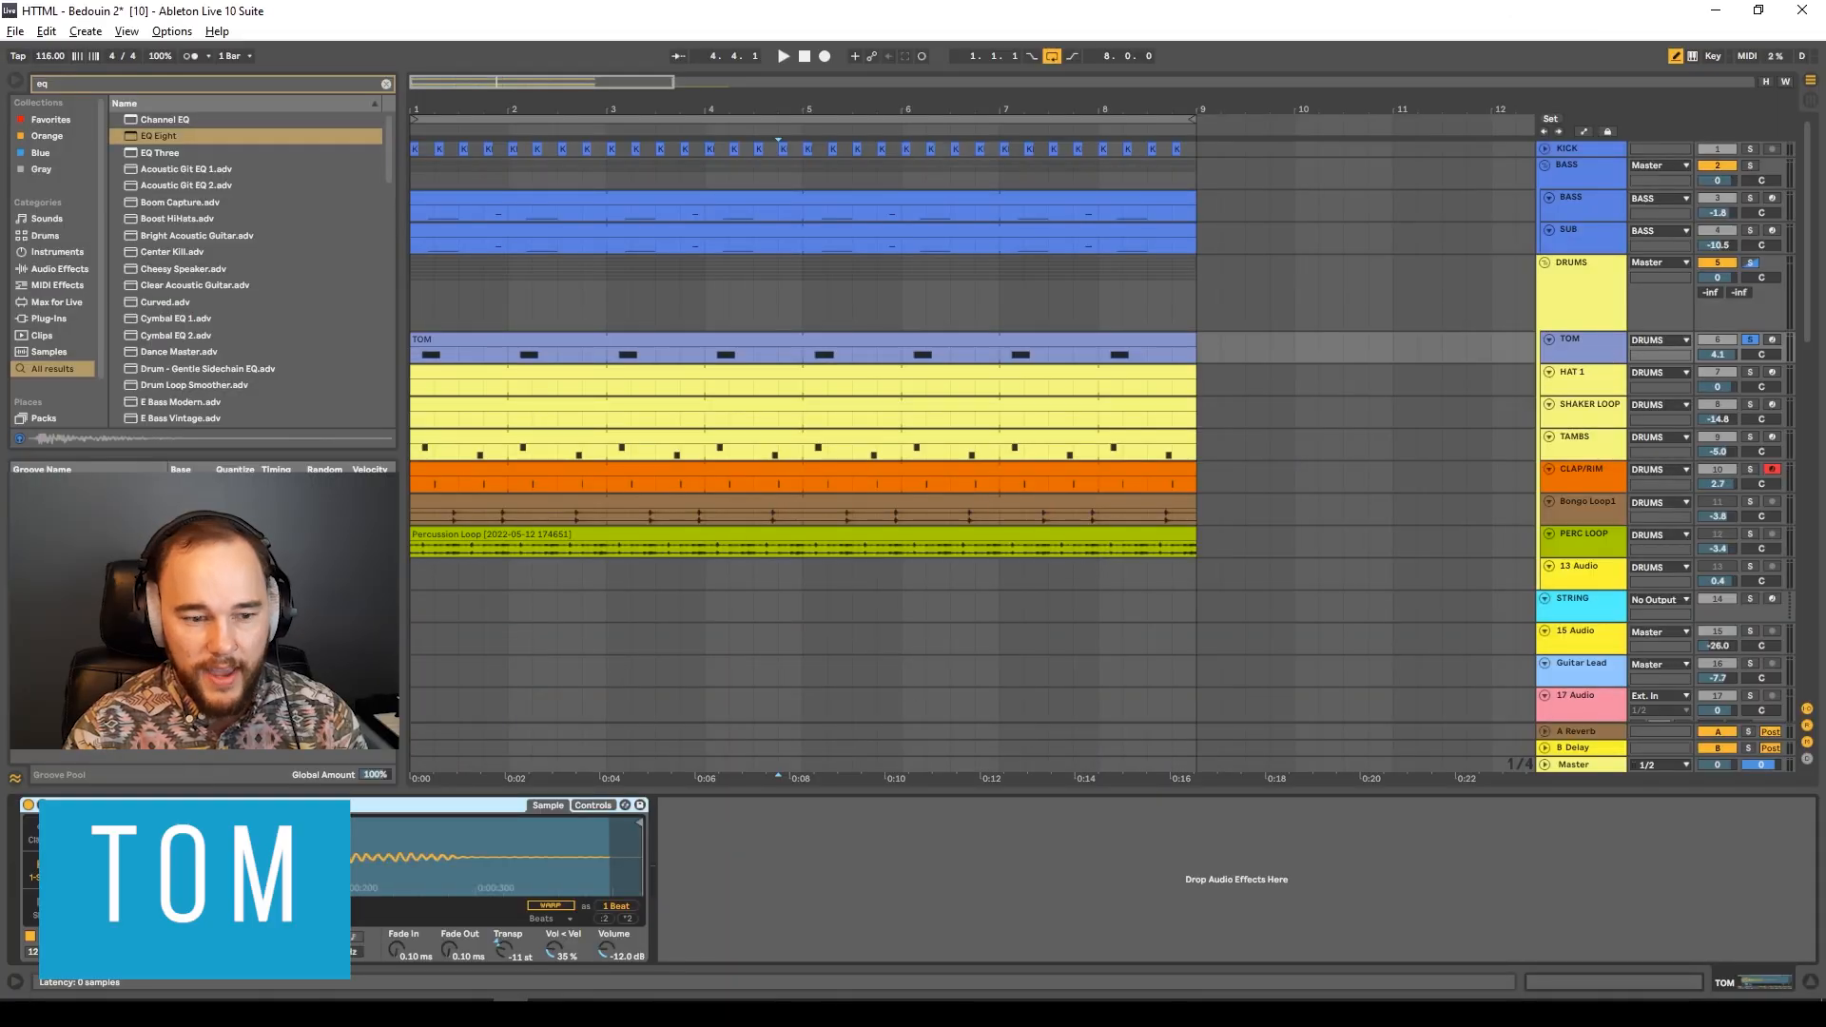
pyautogui.press('space')
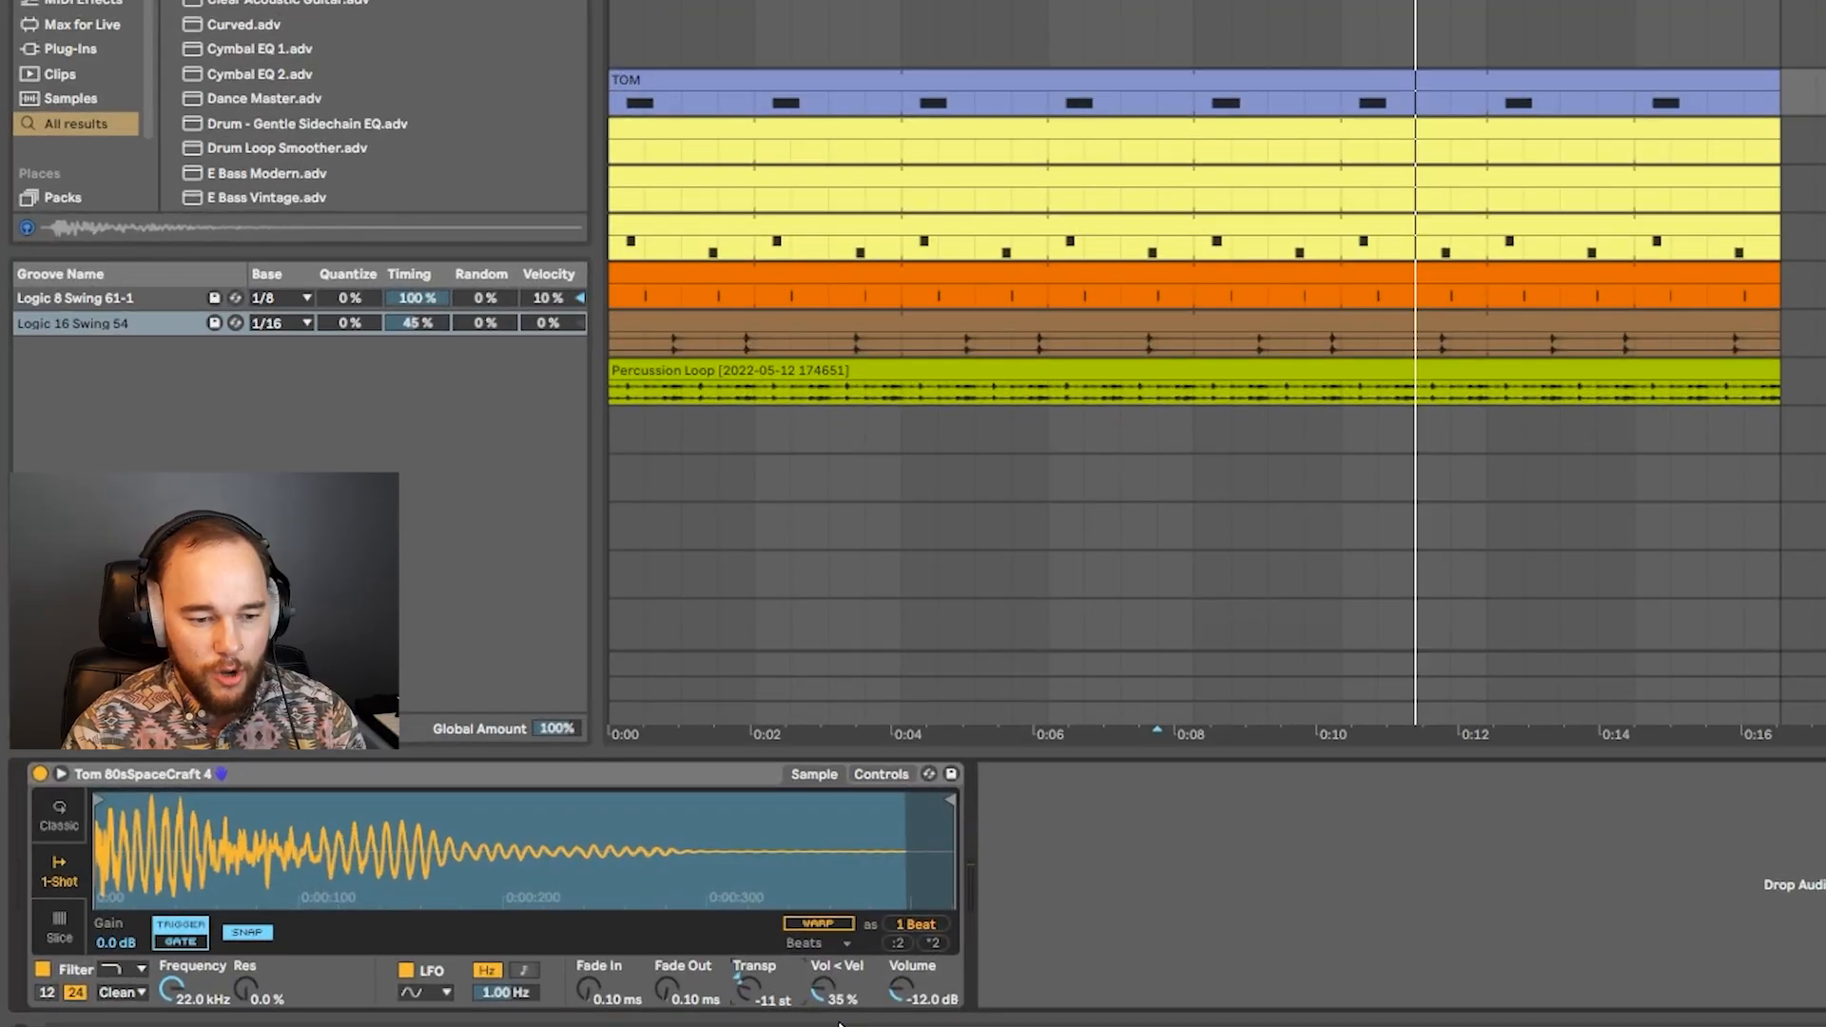
pyautogui.click(1078, 80)
pyautogui.press('space')
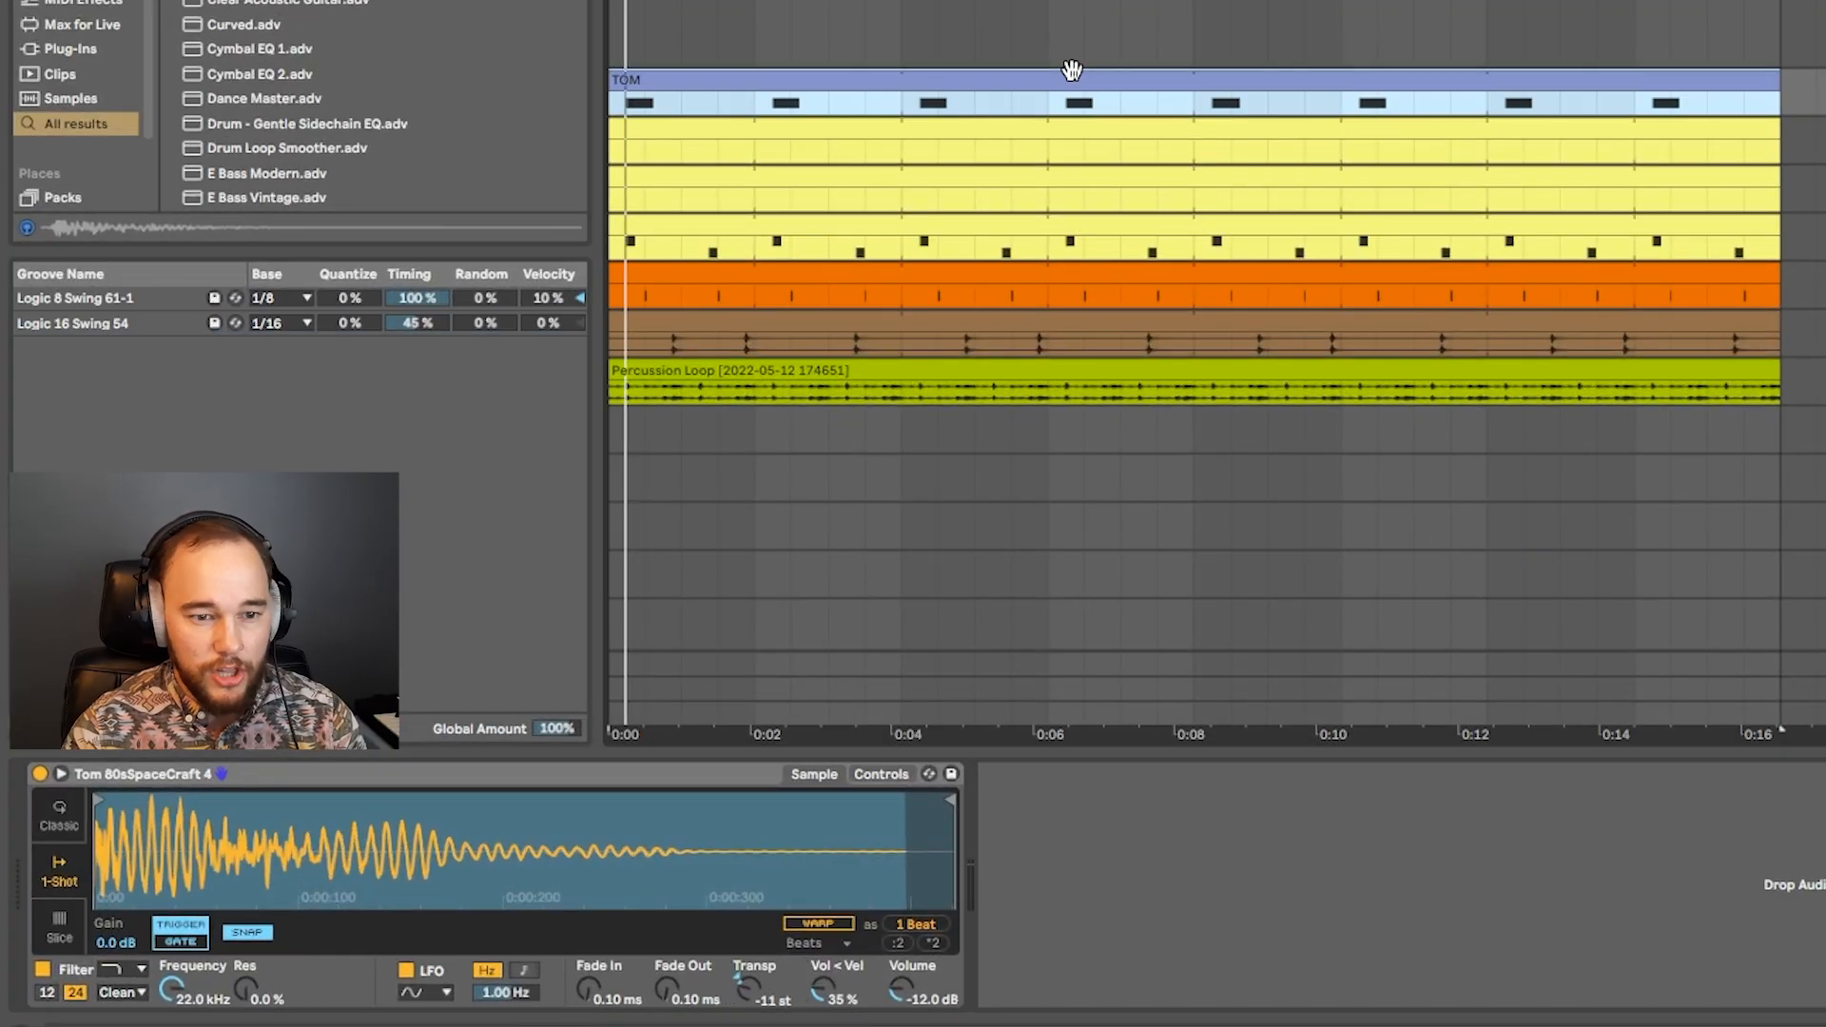
pyautogui.click(983, 556)
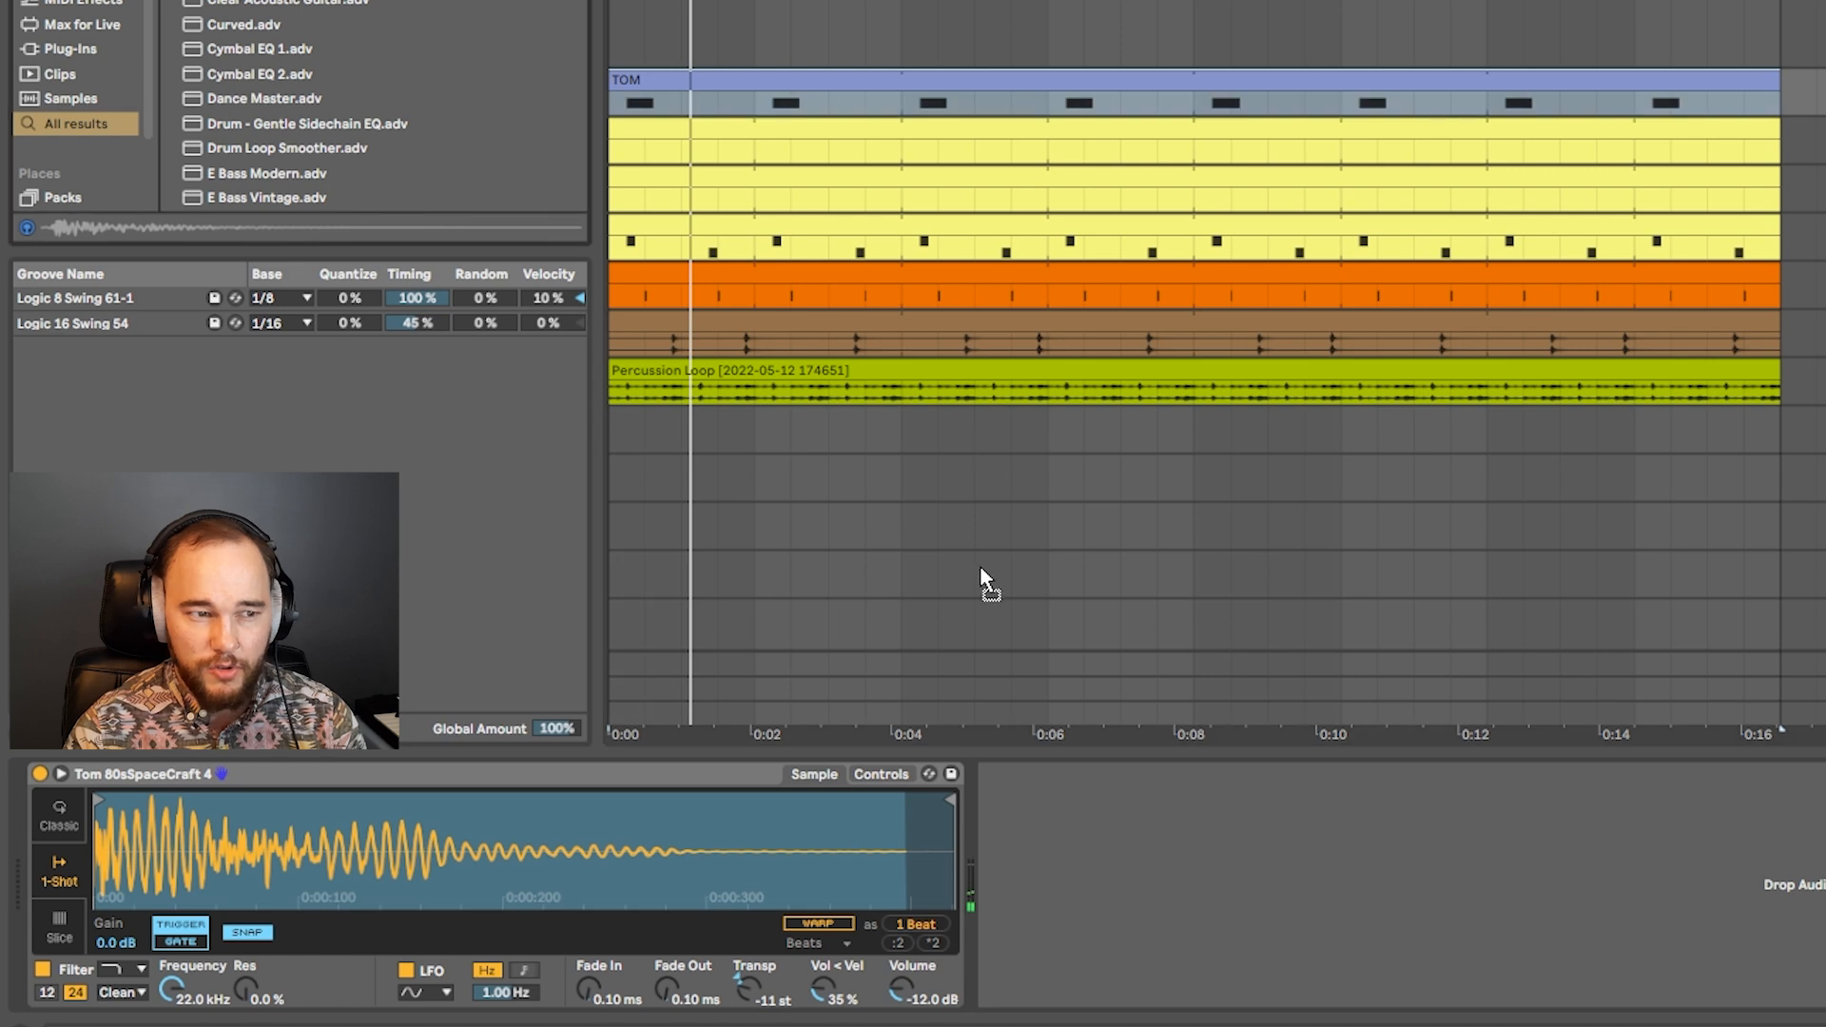
# Add EQ Eight to the TOM track with a steep low cut at 316 Hz and band 4 lowered to -7.31 dB at 2.45 kHz.
pyautogui.moveTo(1018, 844); pyautogui.dragTo(1019, 865)
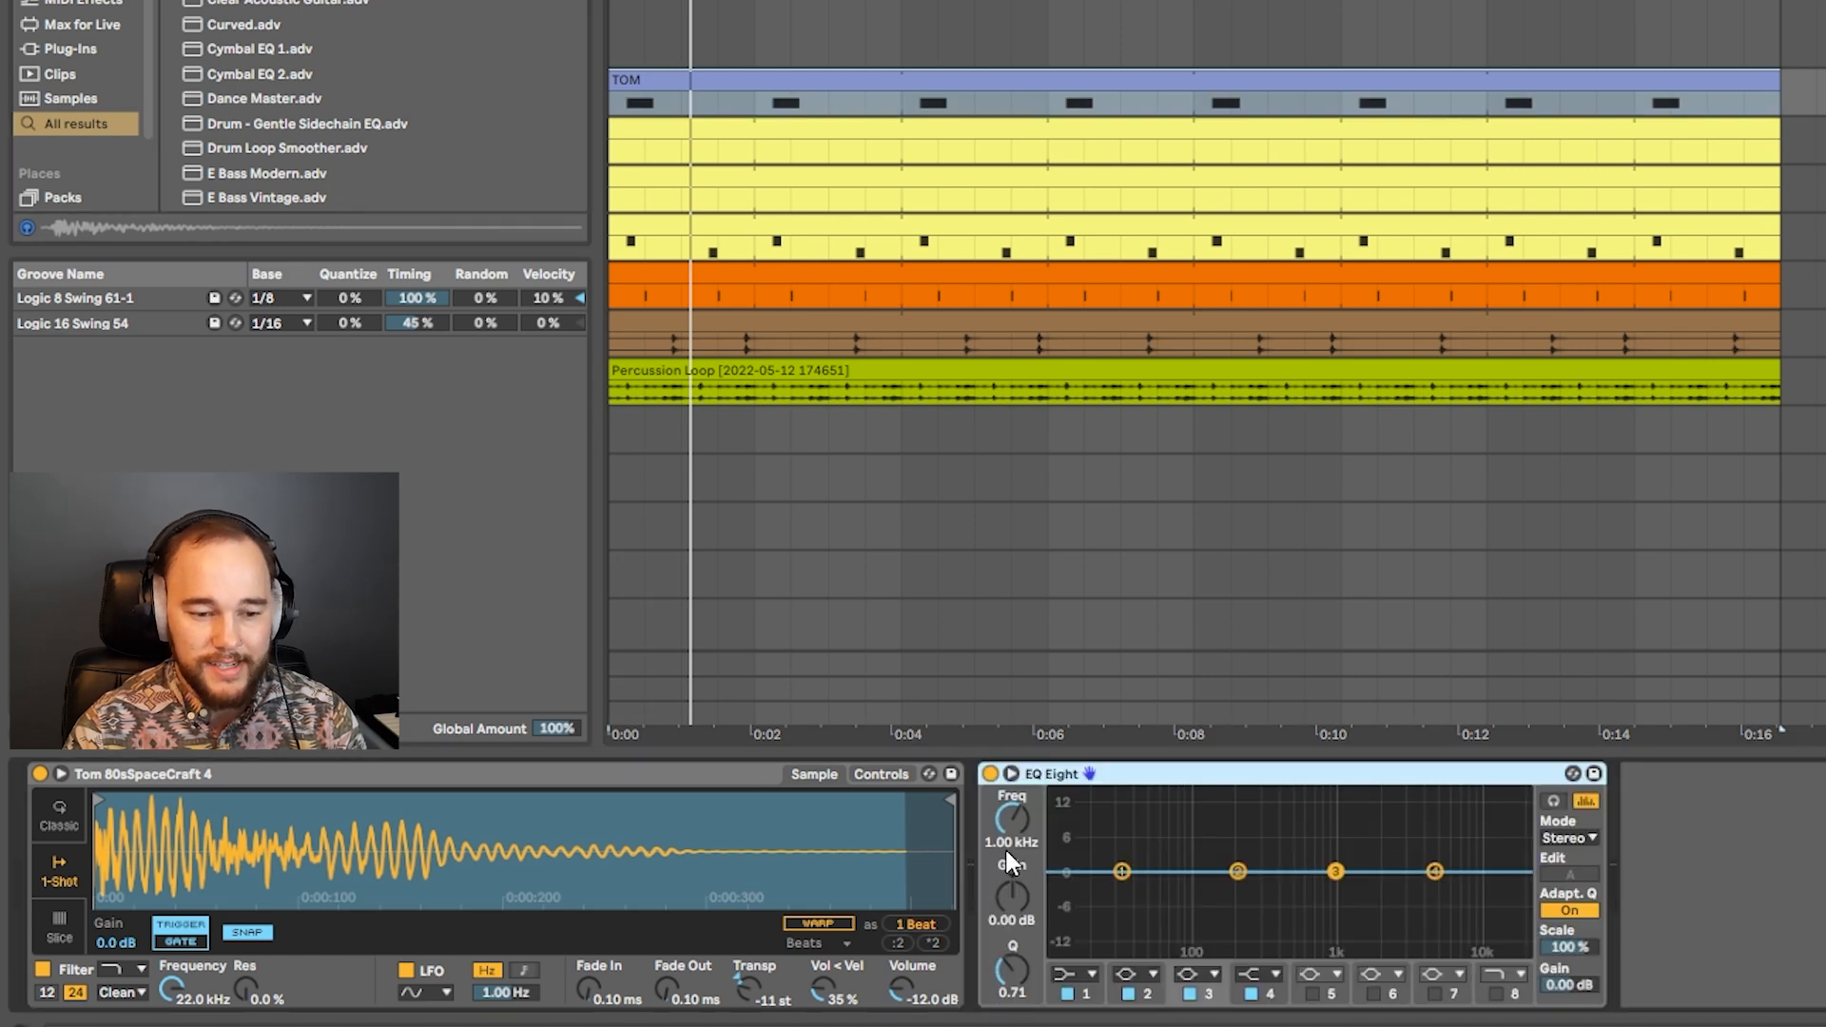
pyautogui.click(1076, 990)
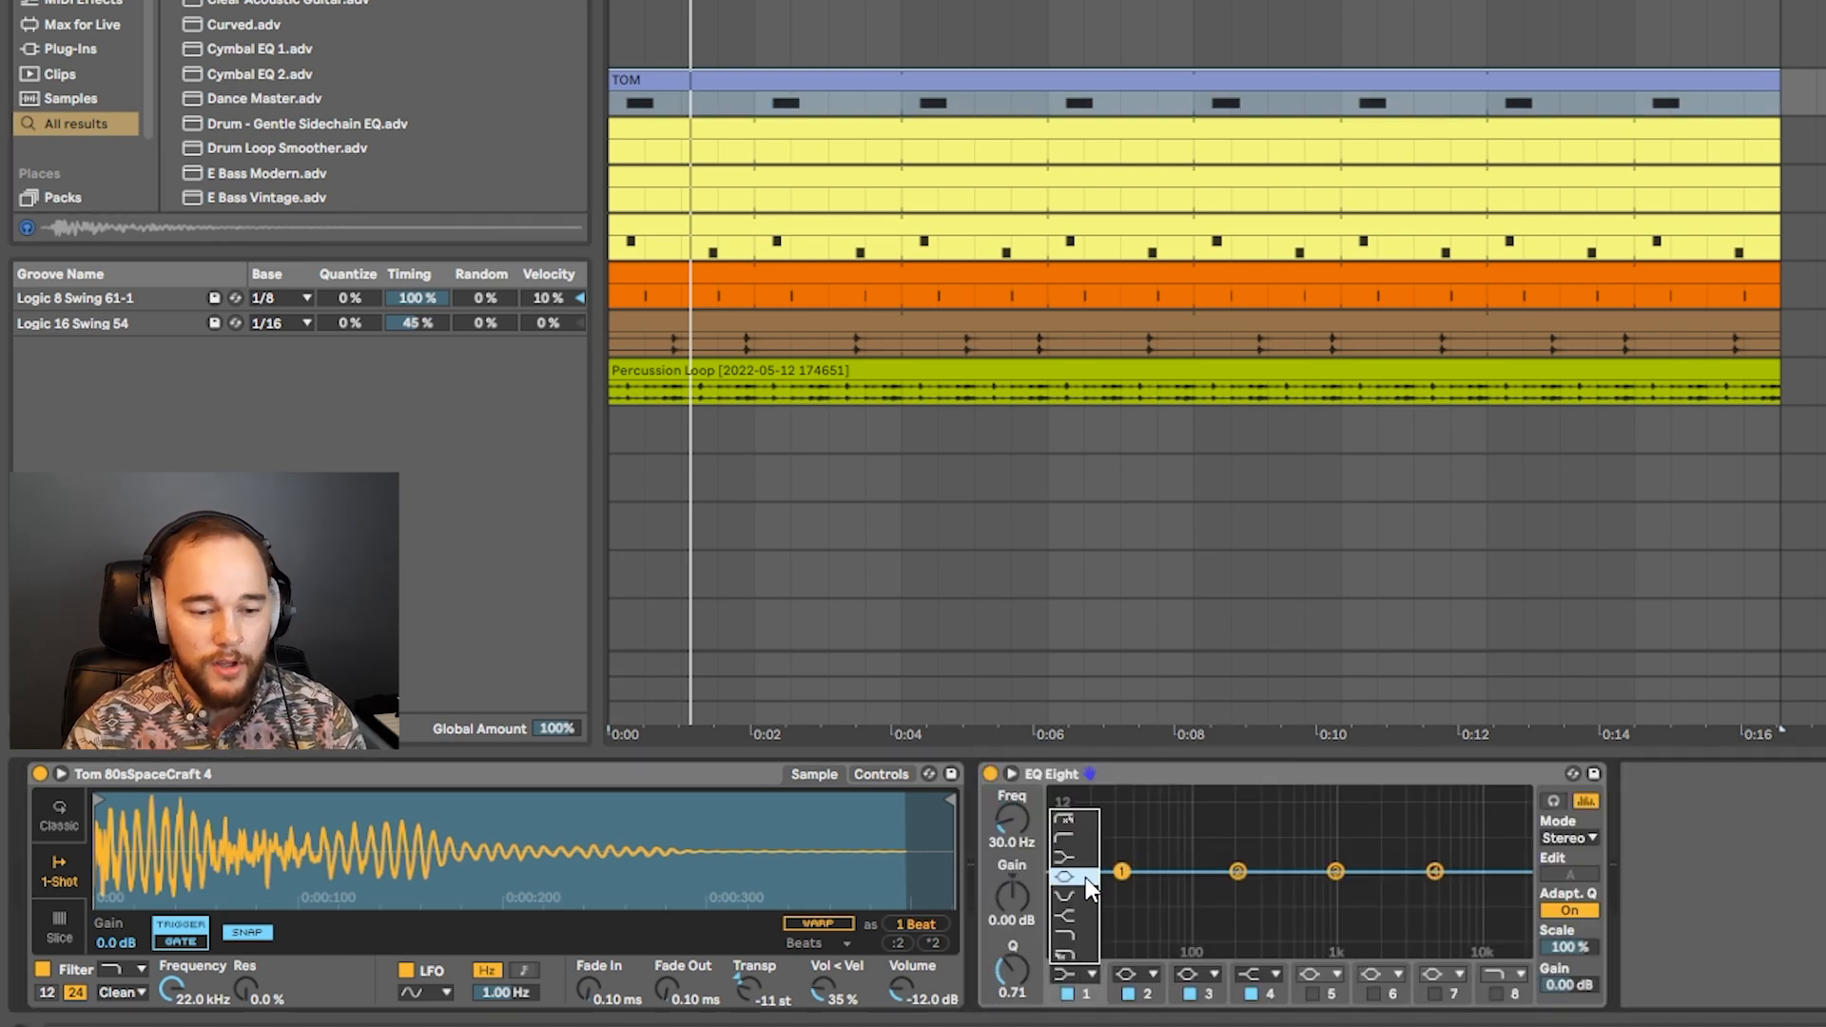
pyautogui.click(1085, 824)
pyautogui.moveTo(1122, 890); pyautogui.dragTo(1264, 895)
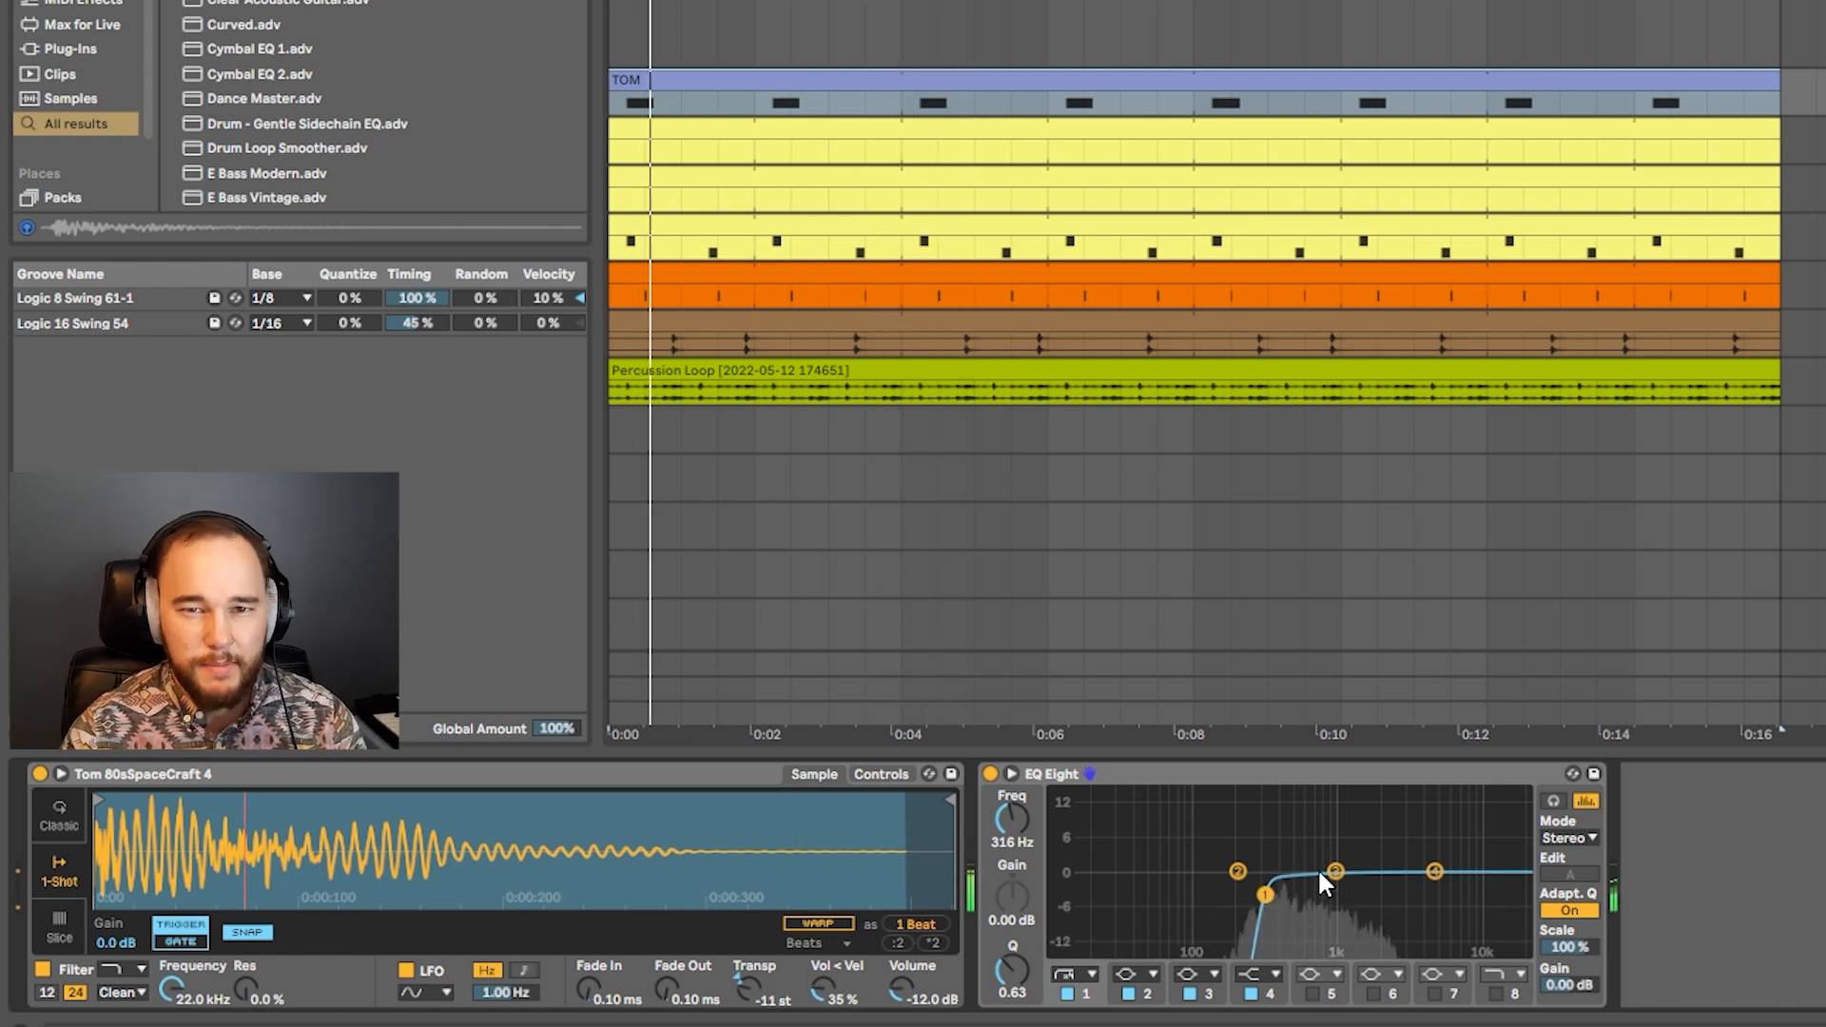
pyautogui.moveTo(1434, 871); pyautogui.dragTo(1389, 915)
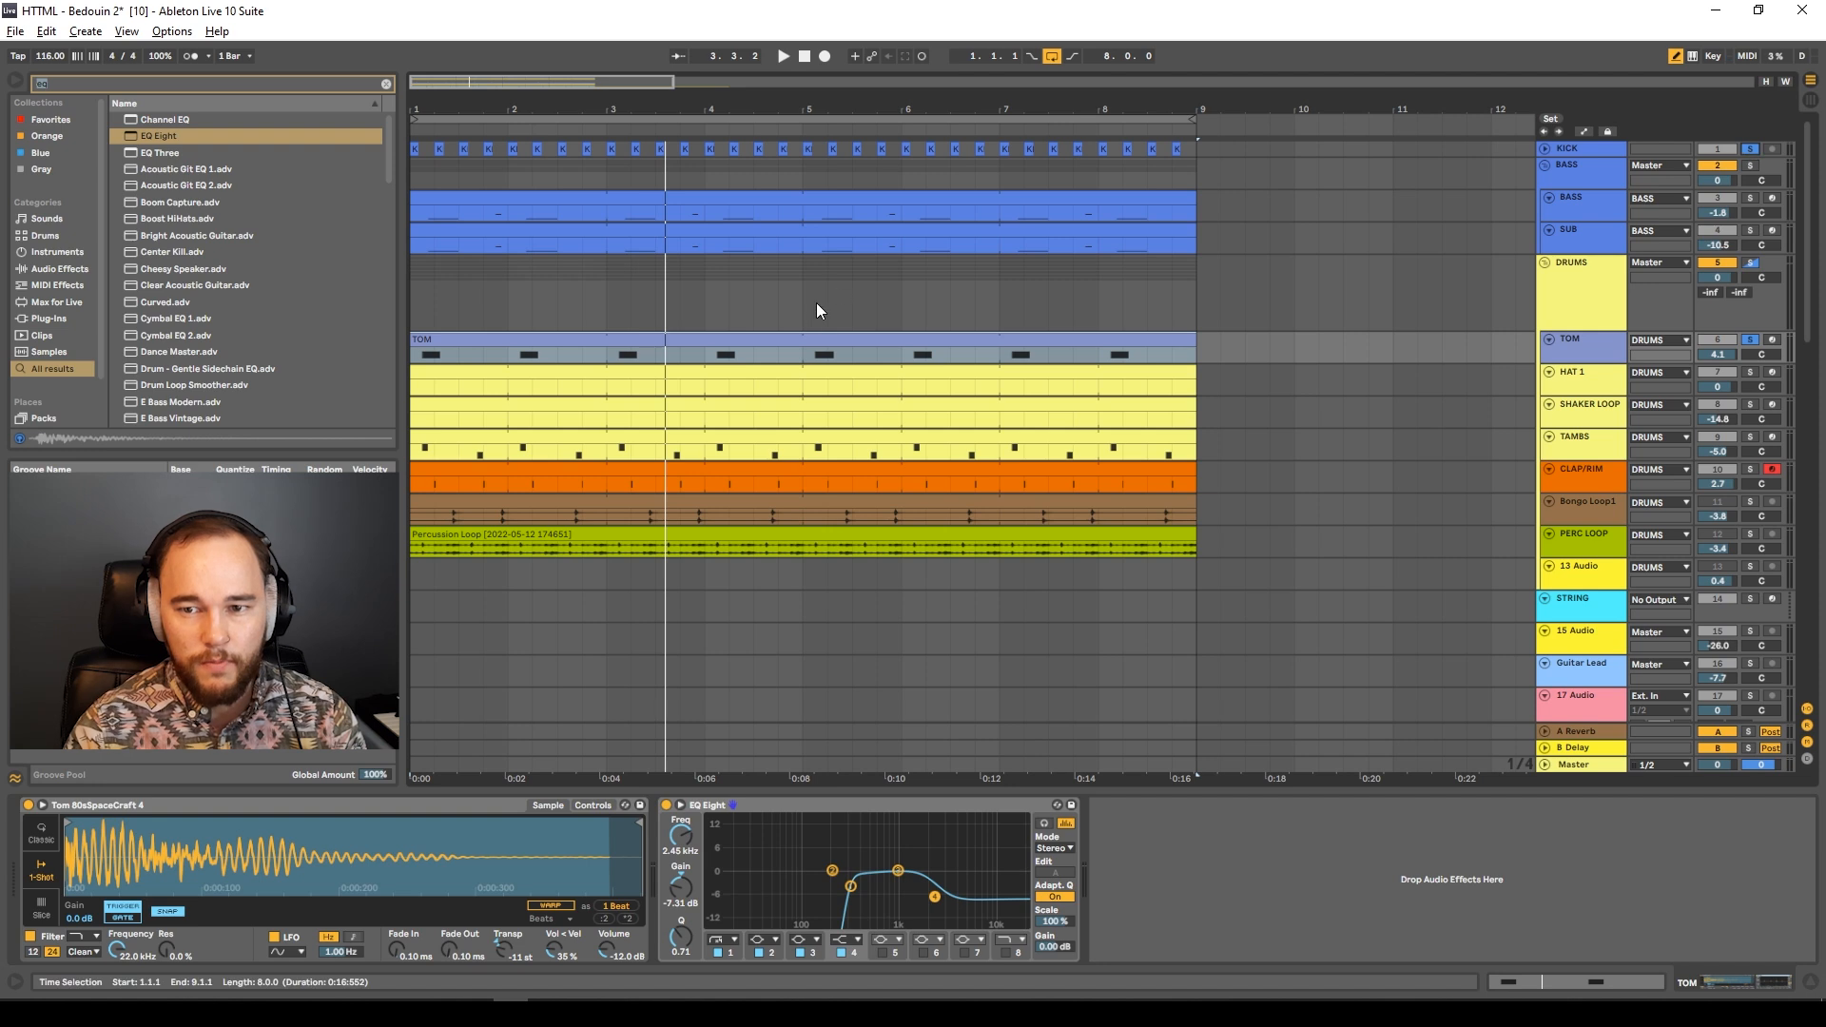
# Examine the B1 notes in the TOM clip, and play it with the BASS group soloed alongside.
pyautogui.doubleClick(795, 340)
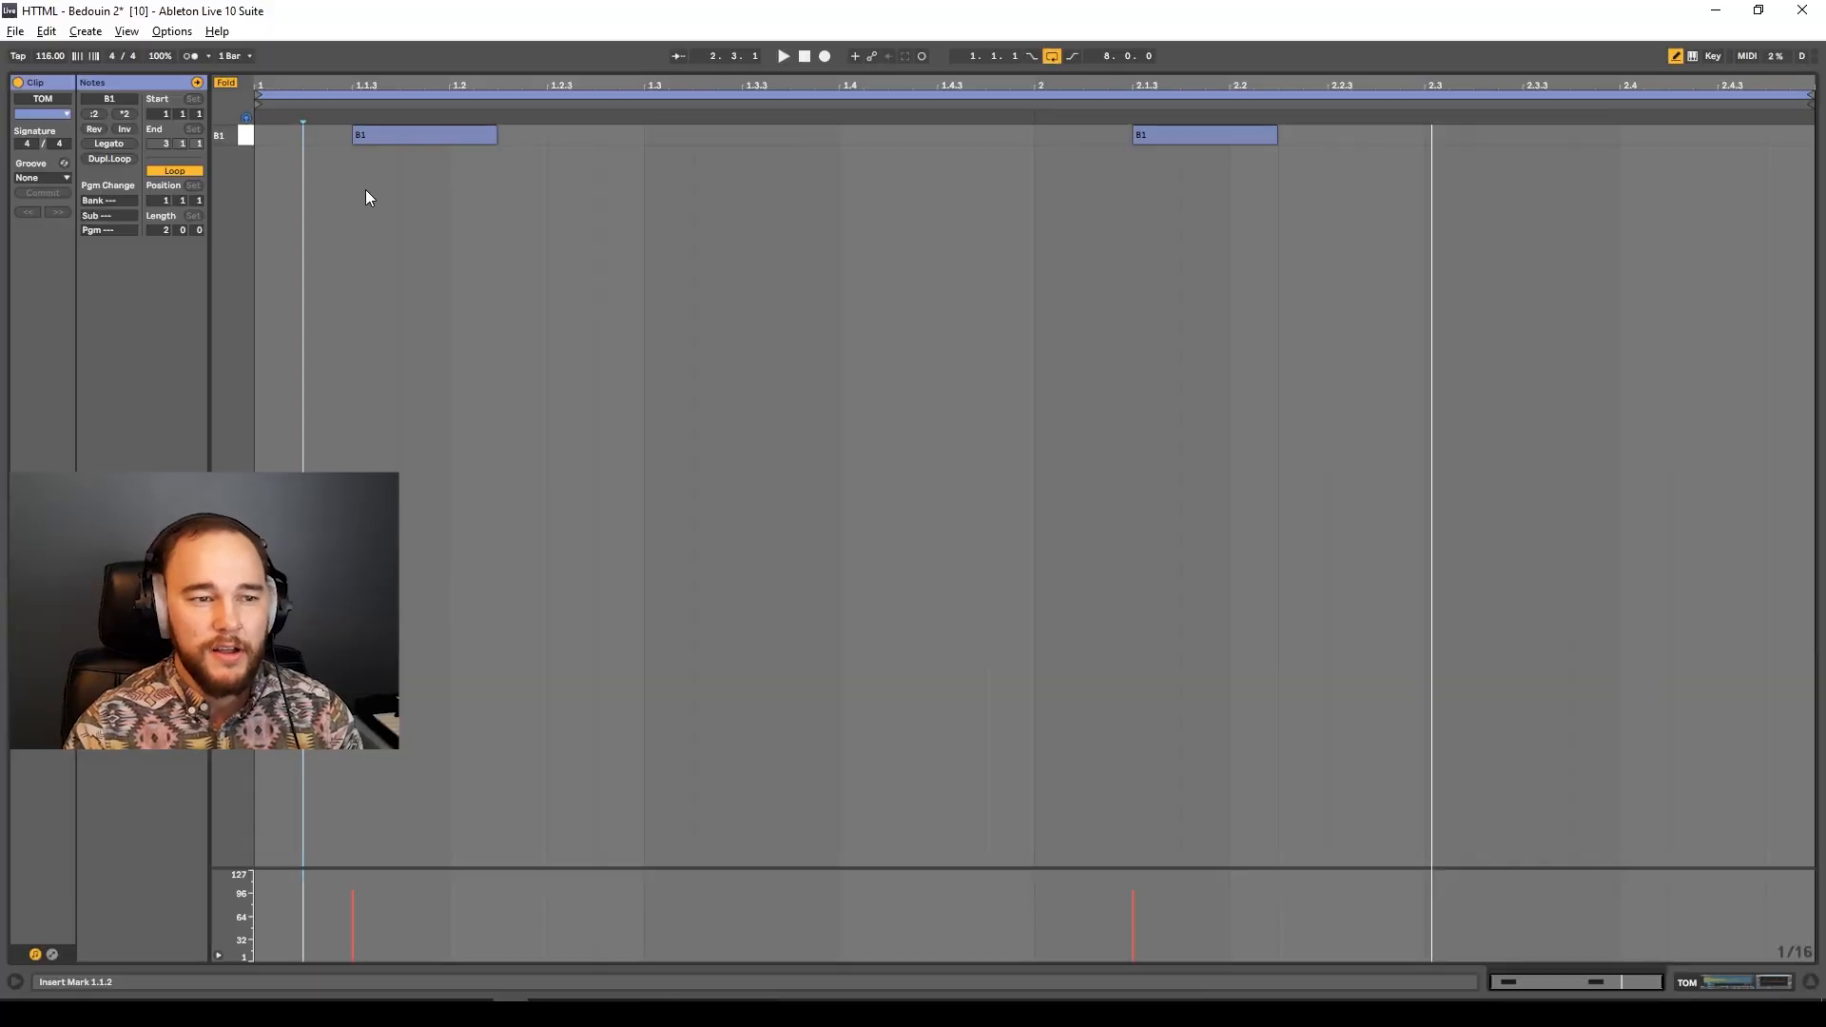
pyautogui.press('space')
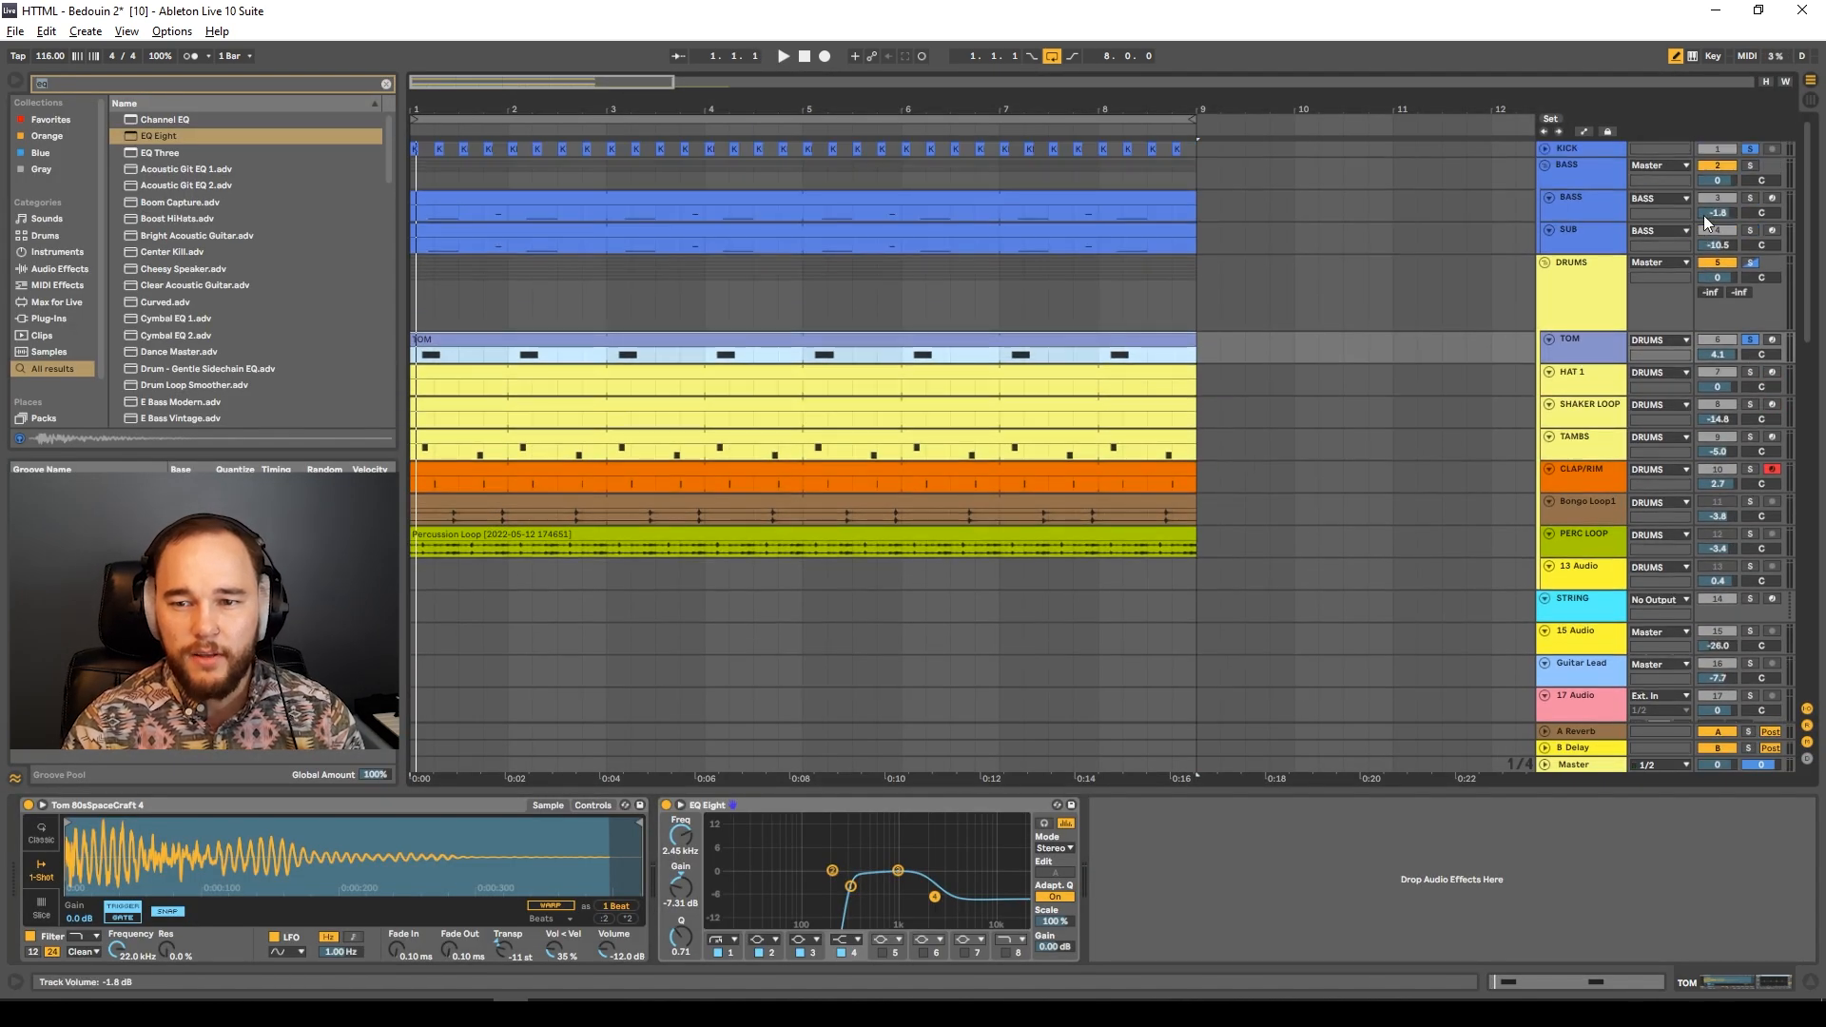
pyautogui.keyDown('ctrl'); pyautogui.click(1749, 167); pyautogui.keyUp('ctrl')
pyautogui.press('space')
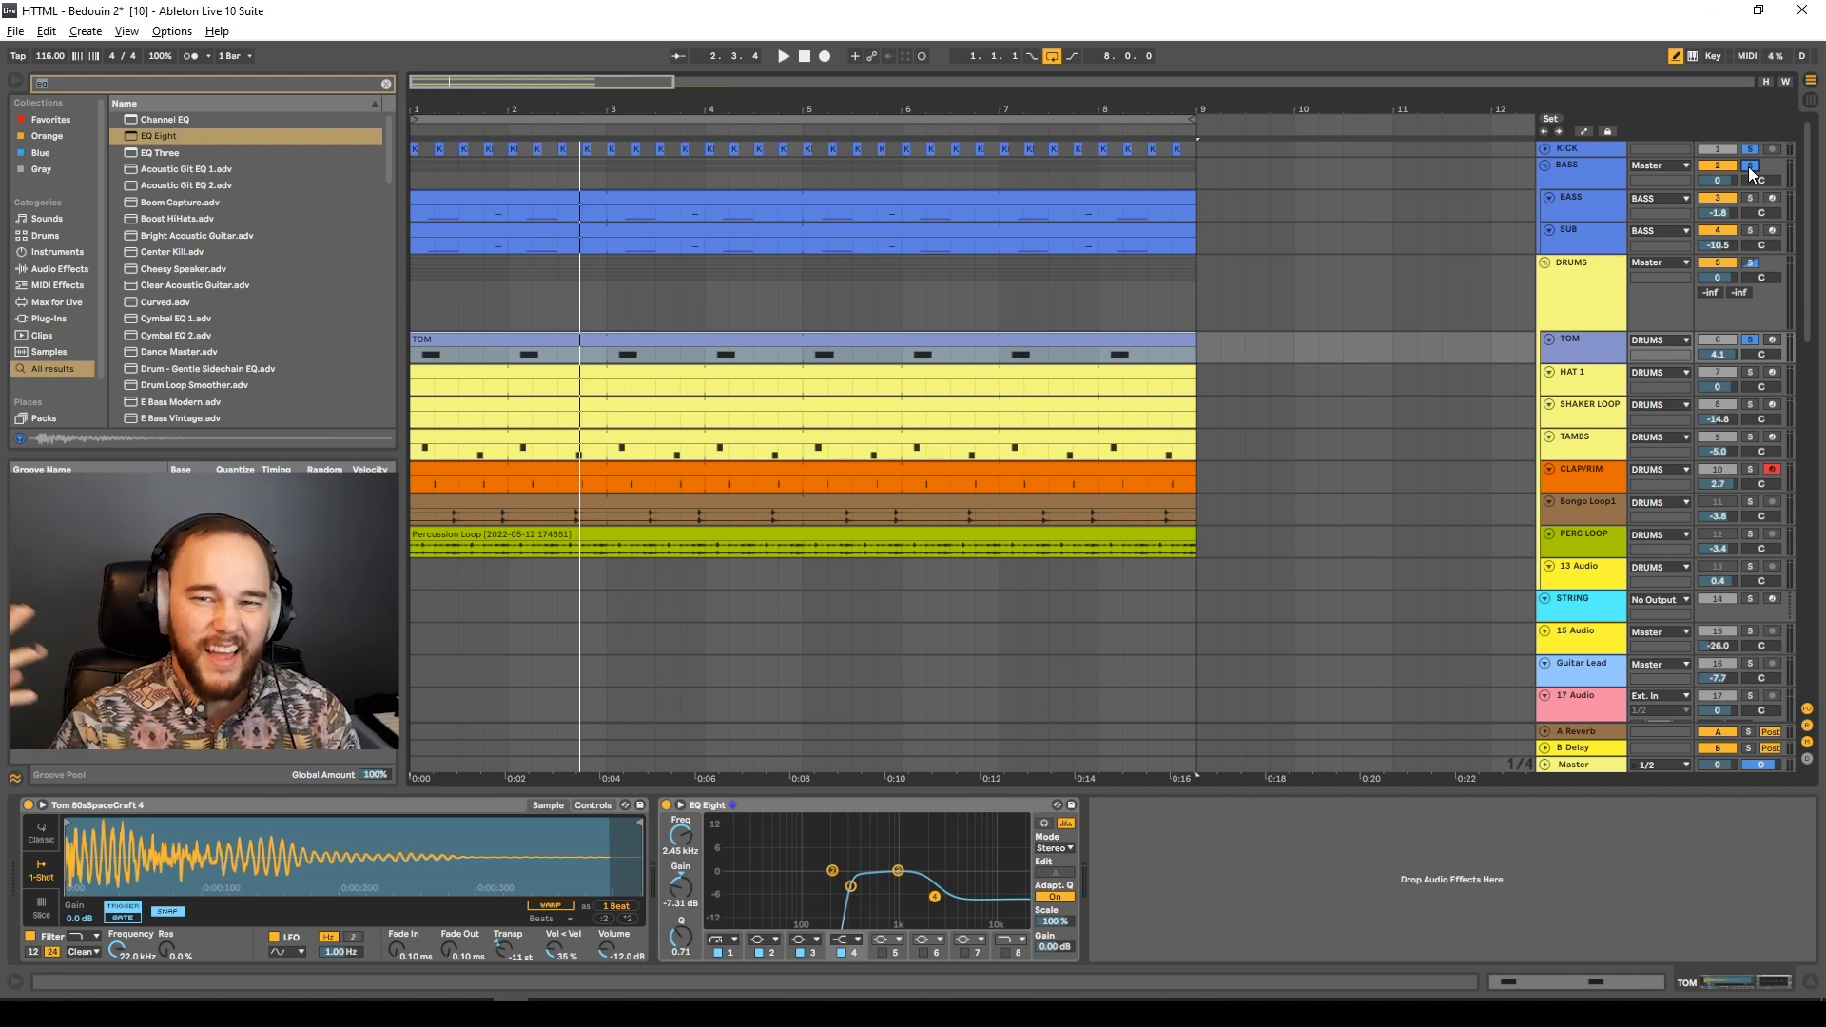
pyautogui.press('space')
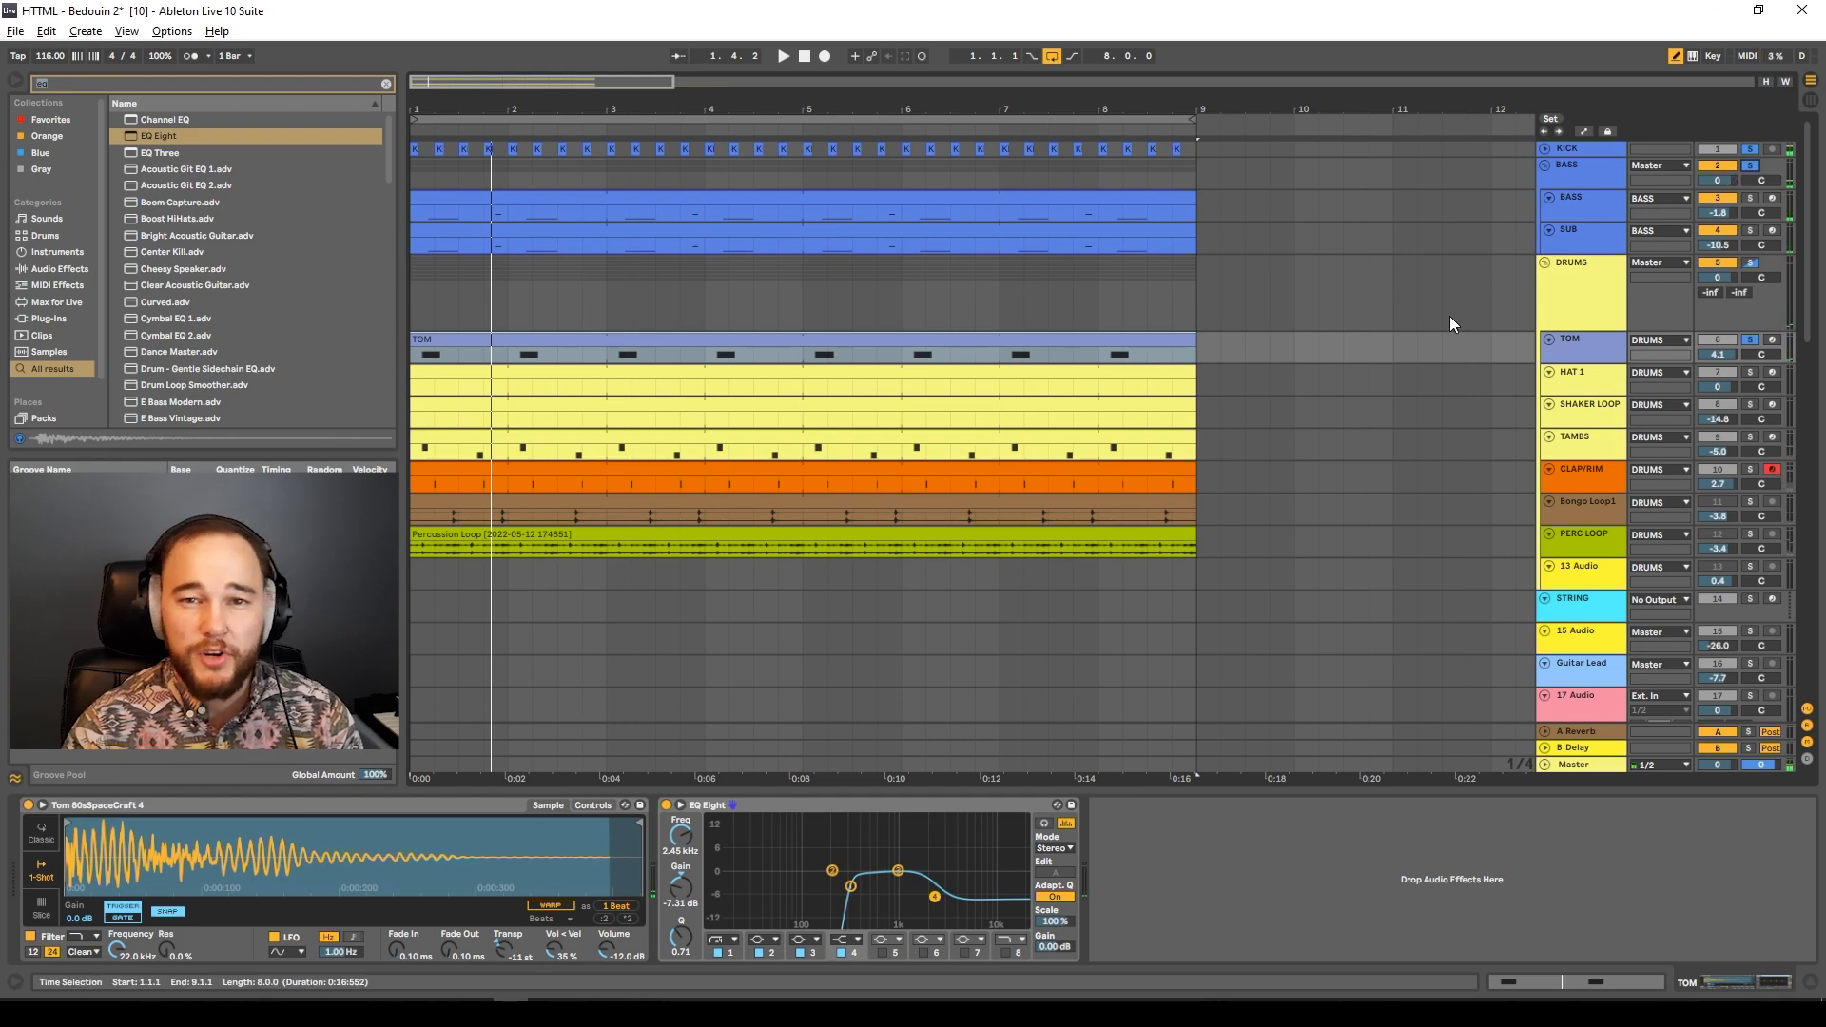
# Preview the closed hi-hat and acoustic shaker in HAT 1's Drum Rack, and search the browser for delay.
pyautogui.scroll(-2, 1453, 322)
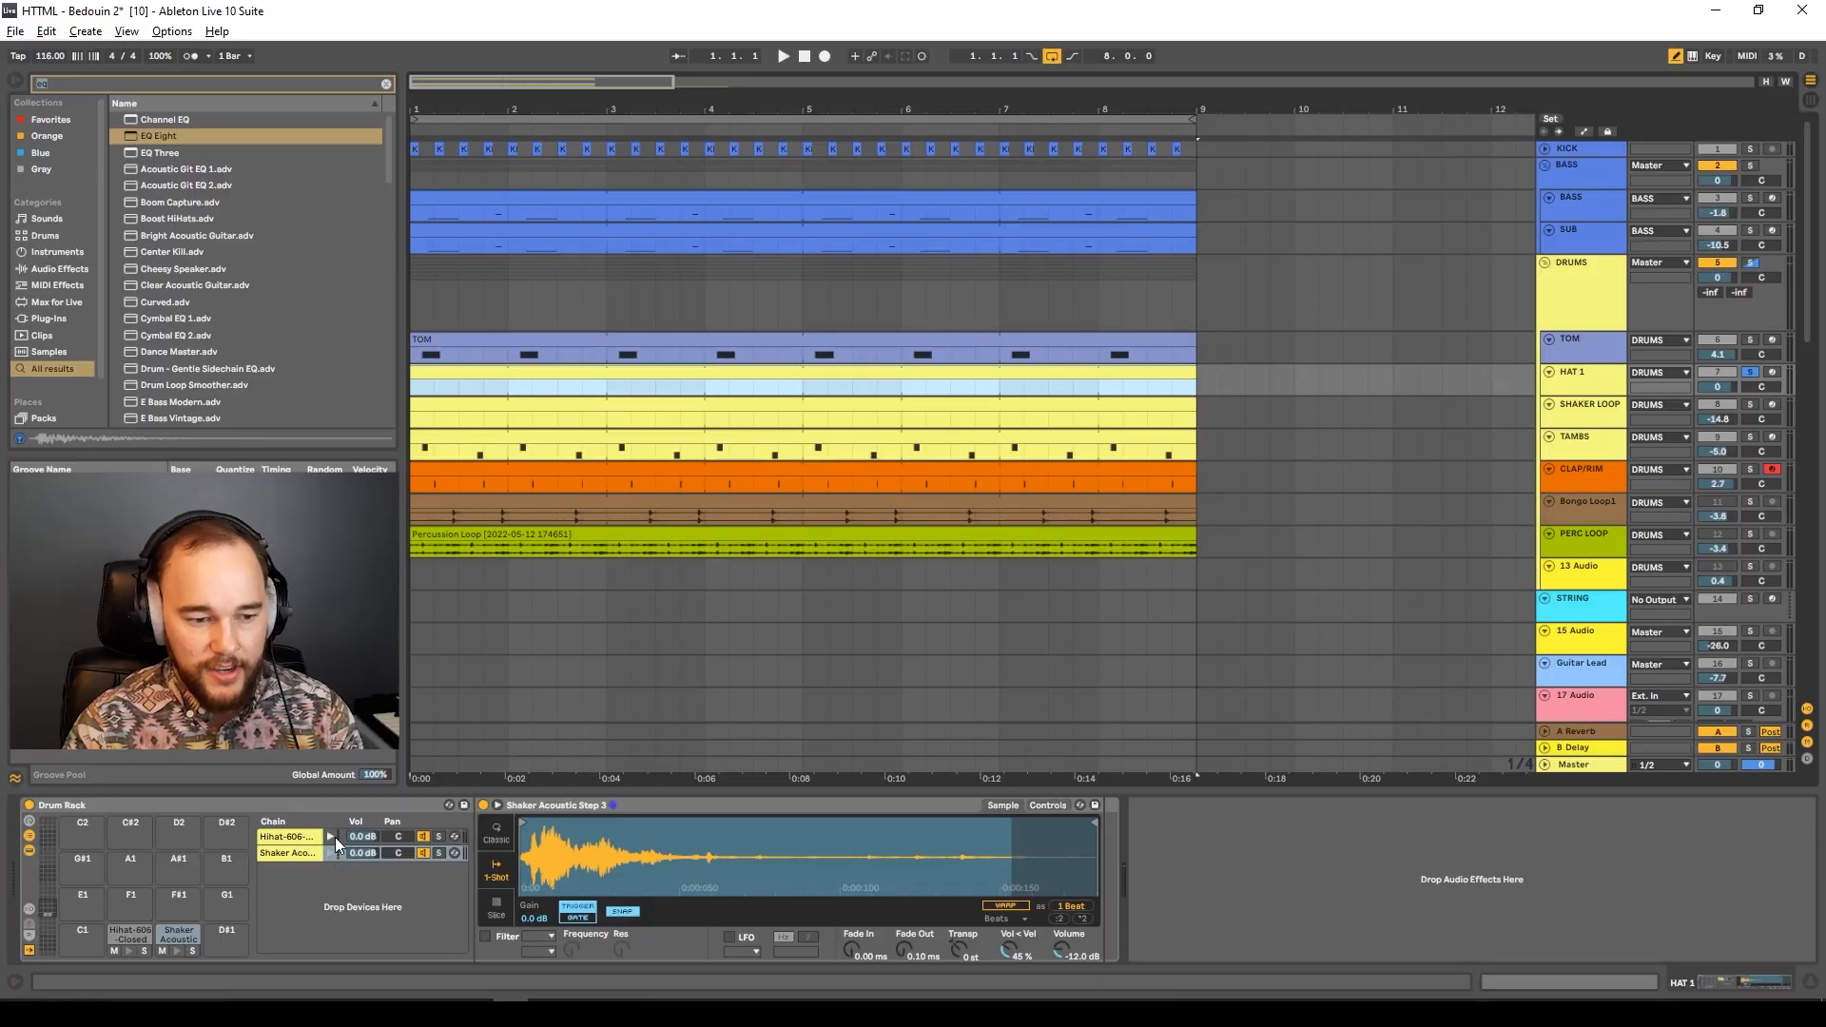
pyautogui.click(331, 836)
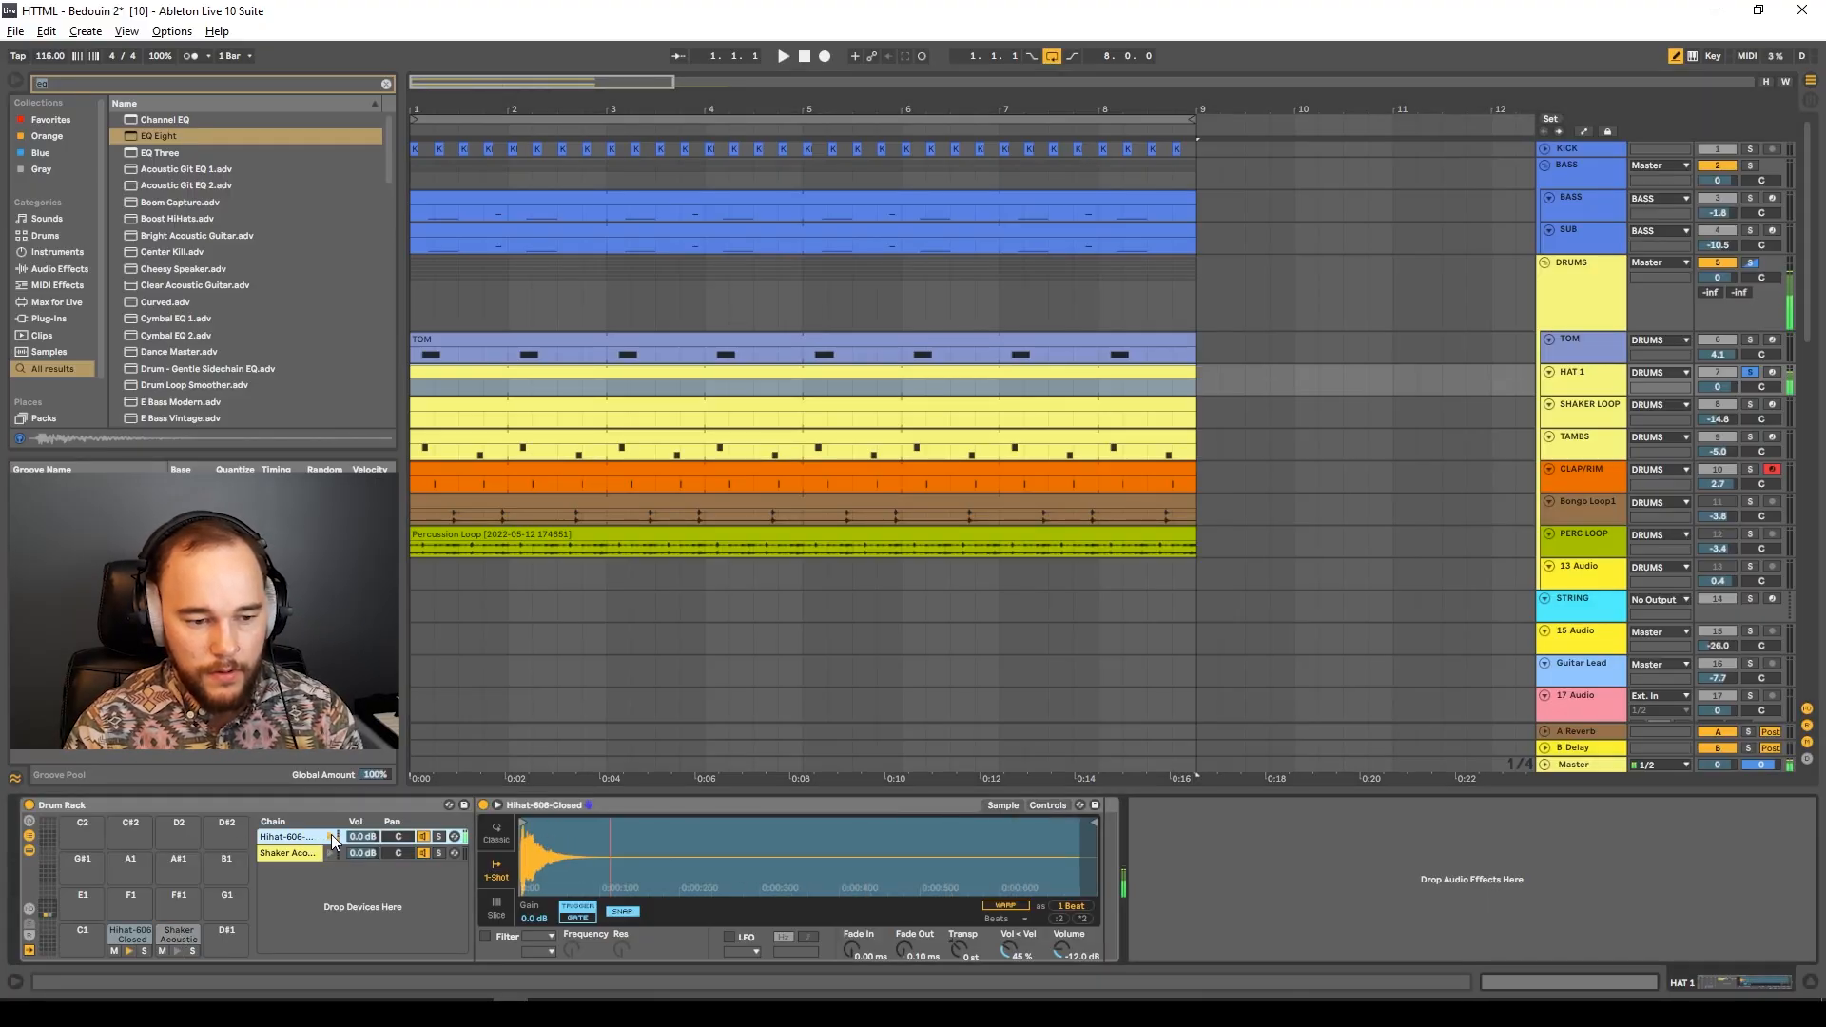
pyautogui.click(311, 849)
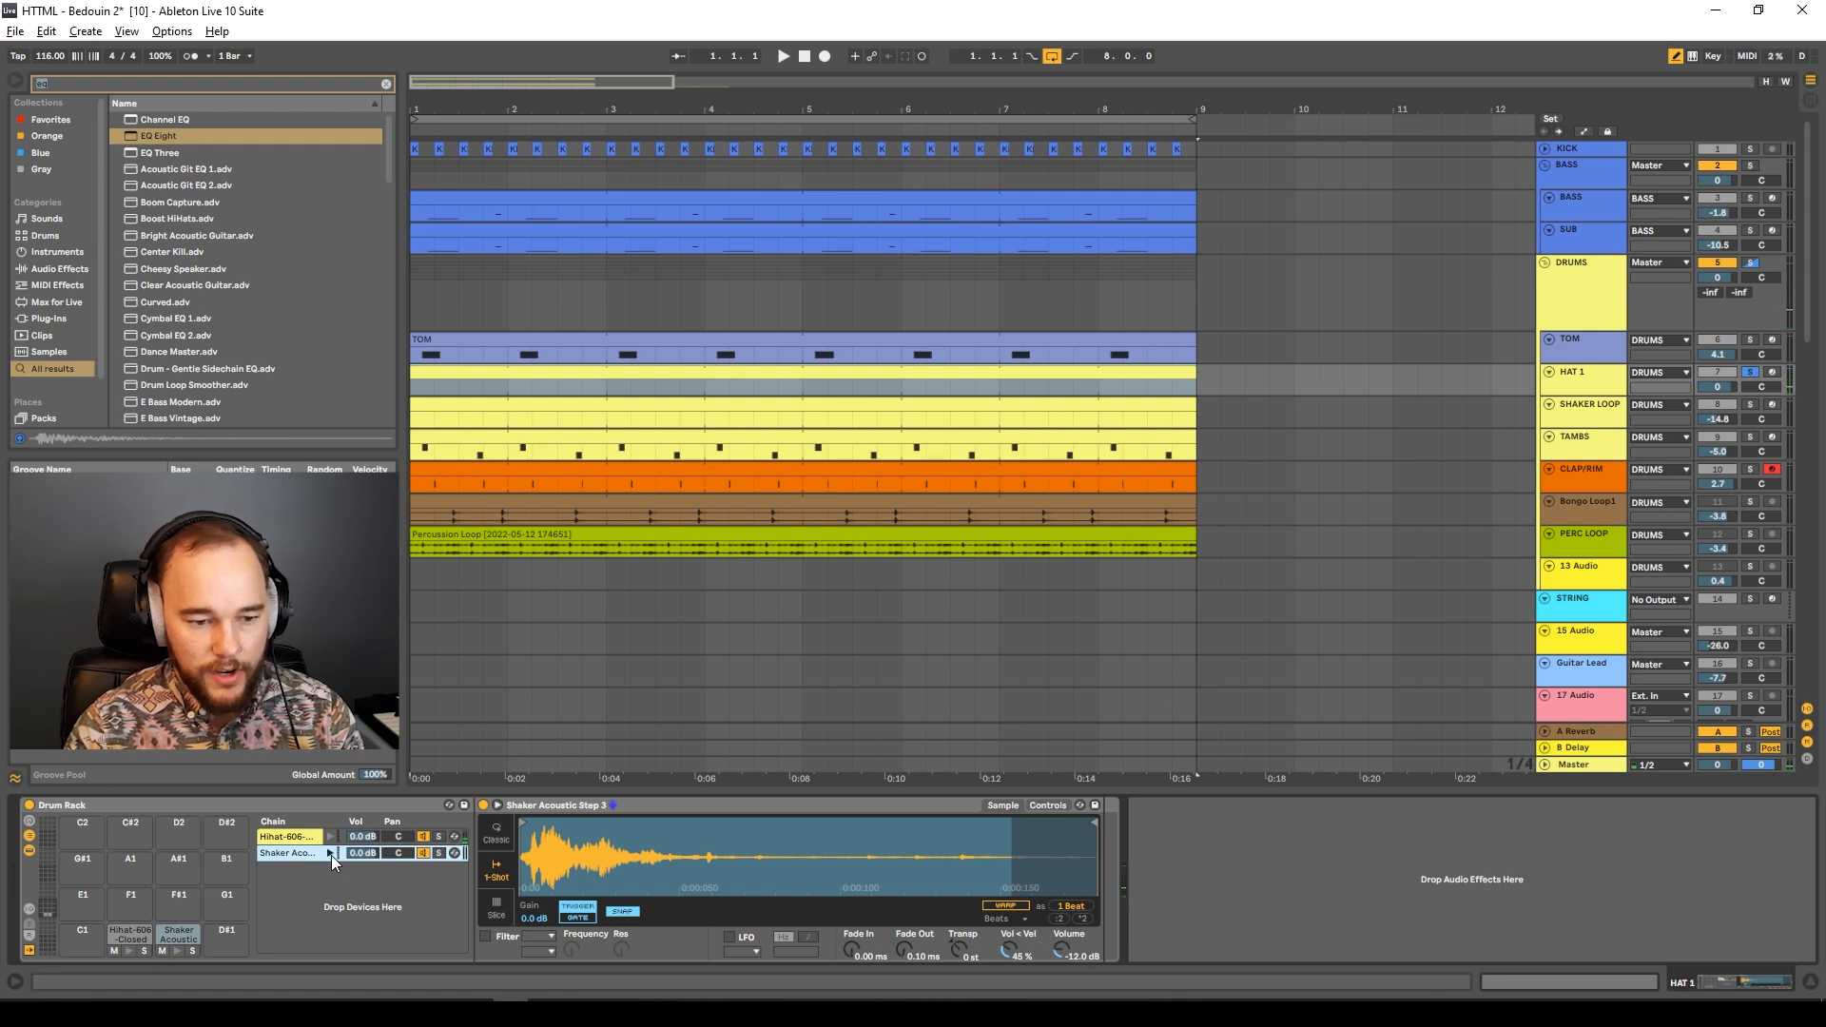
pyautogui.write('delay')
# Draw shaker and closed hi-hat notes at 1.1.3, 1.2.3, 1.3.3 and 1.4.3 in the HAT 1 clip on a 1/16 grid.
pyautogui.click(430, 350)
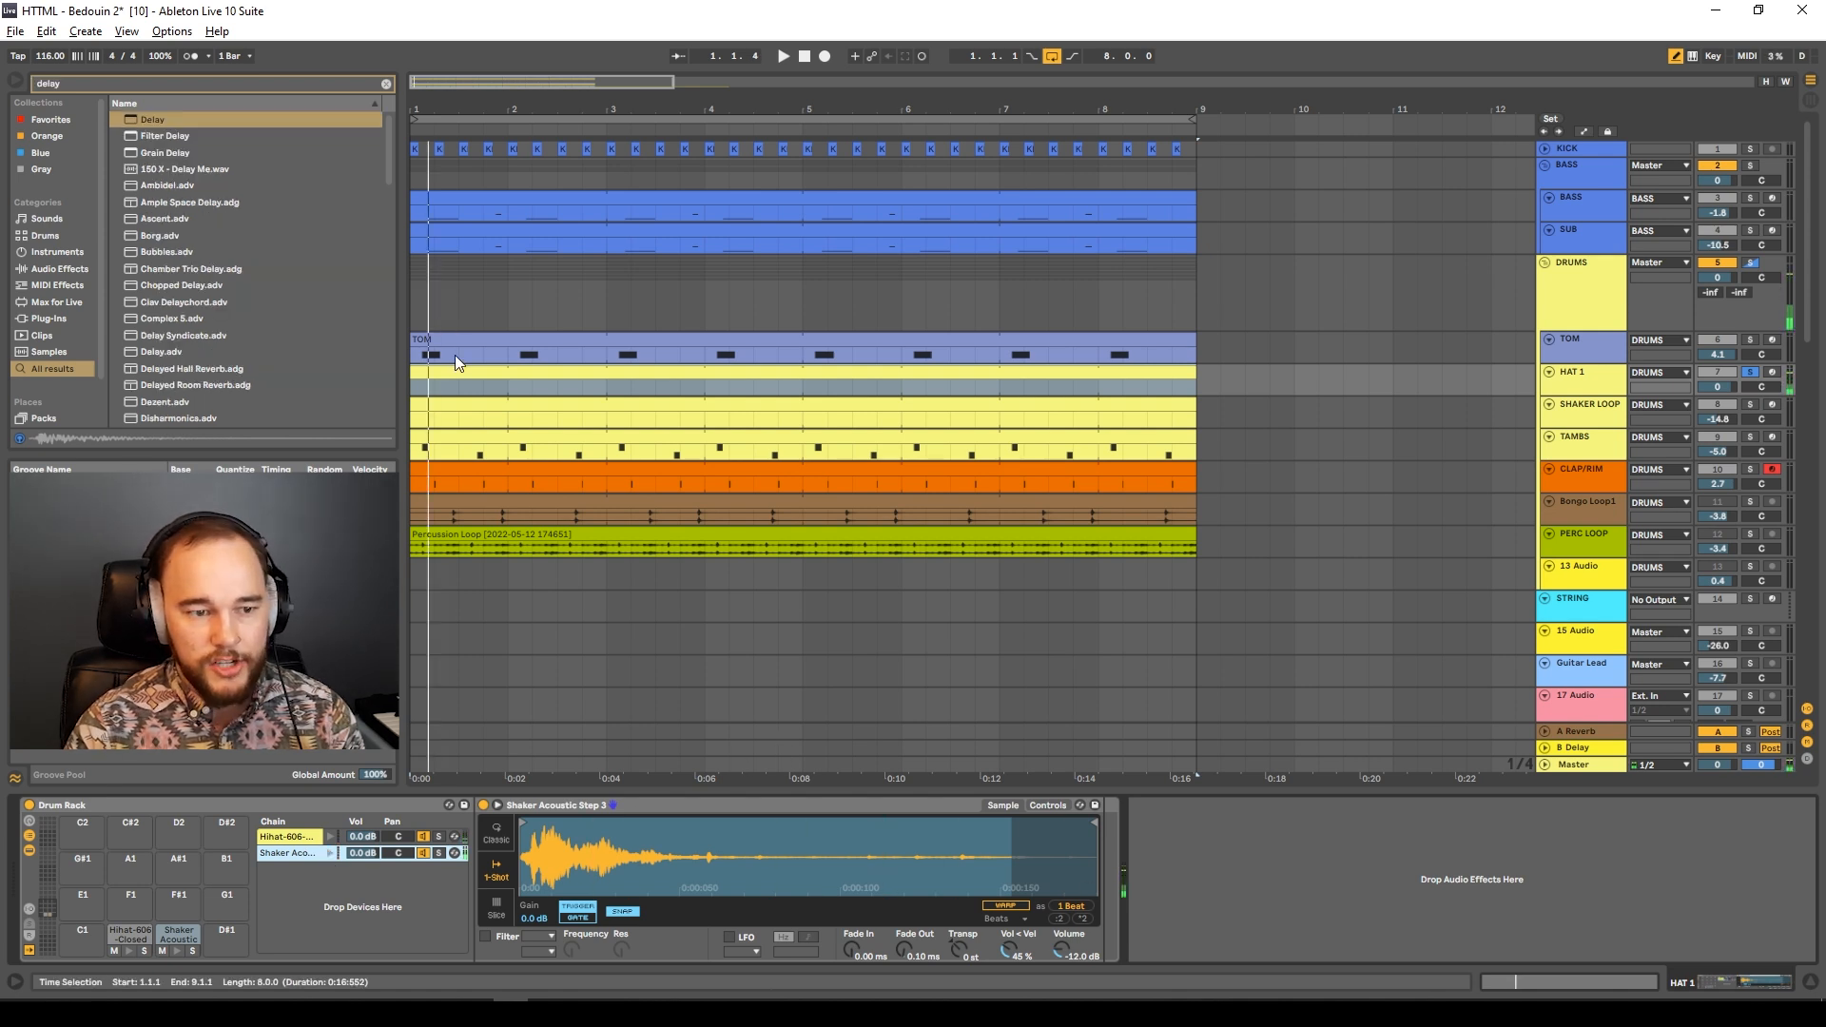
pyautogui.doubleClick(454, 345)
pyautogui.rightClick(628, 146)
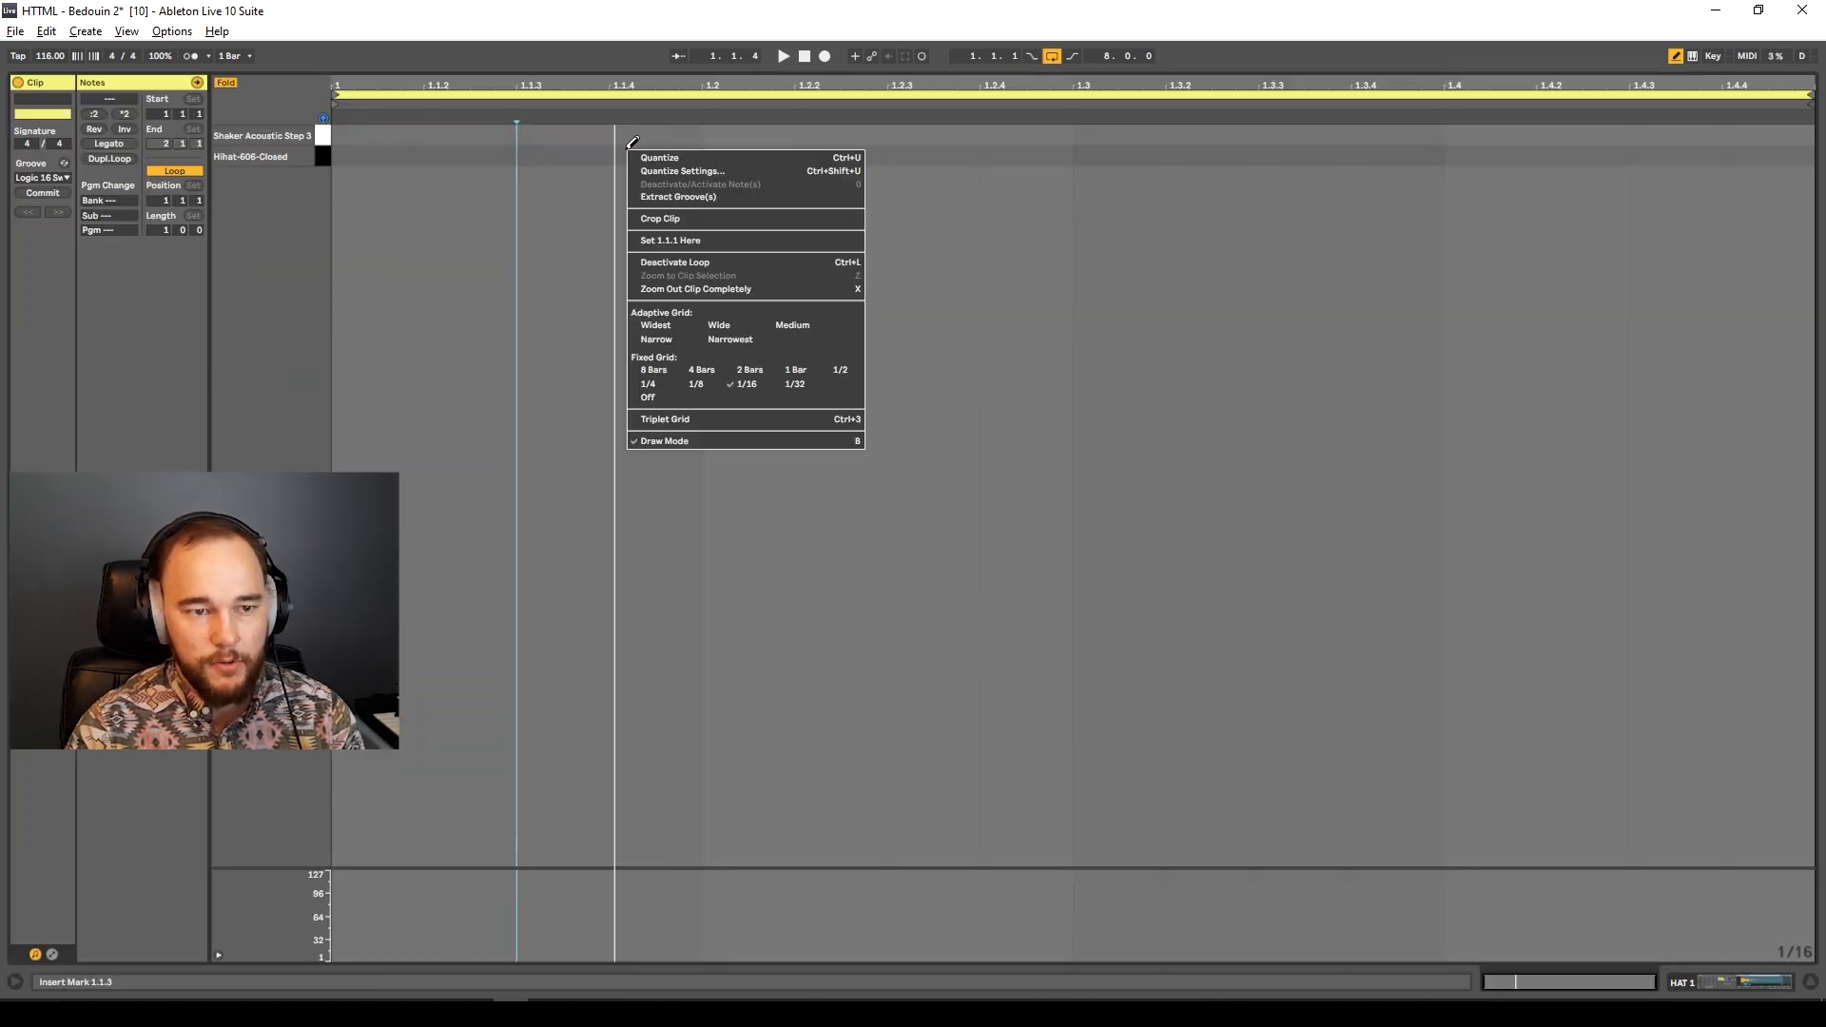
pyautogui.click(738, 385)
pyautogui.click(547, 135)
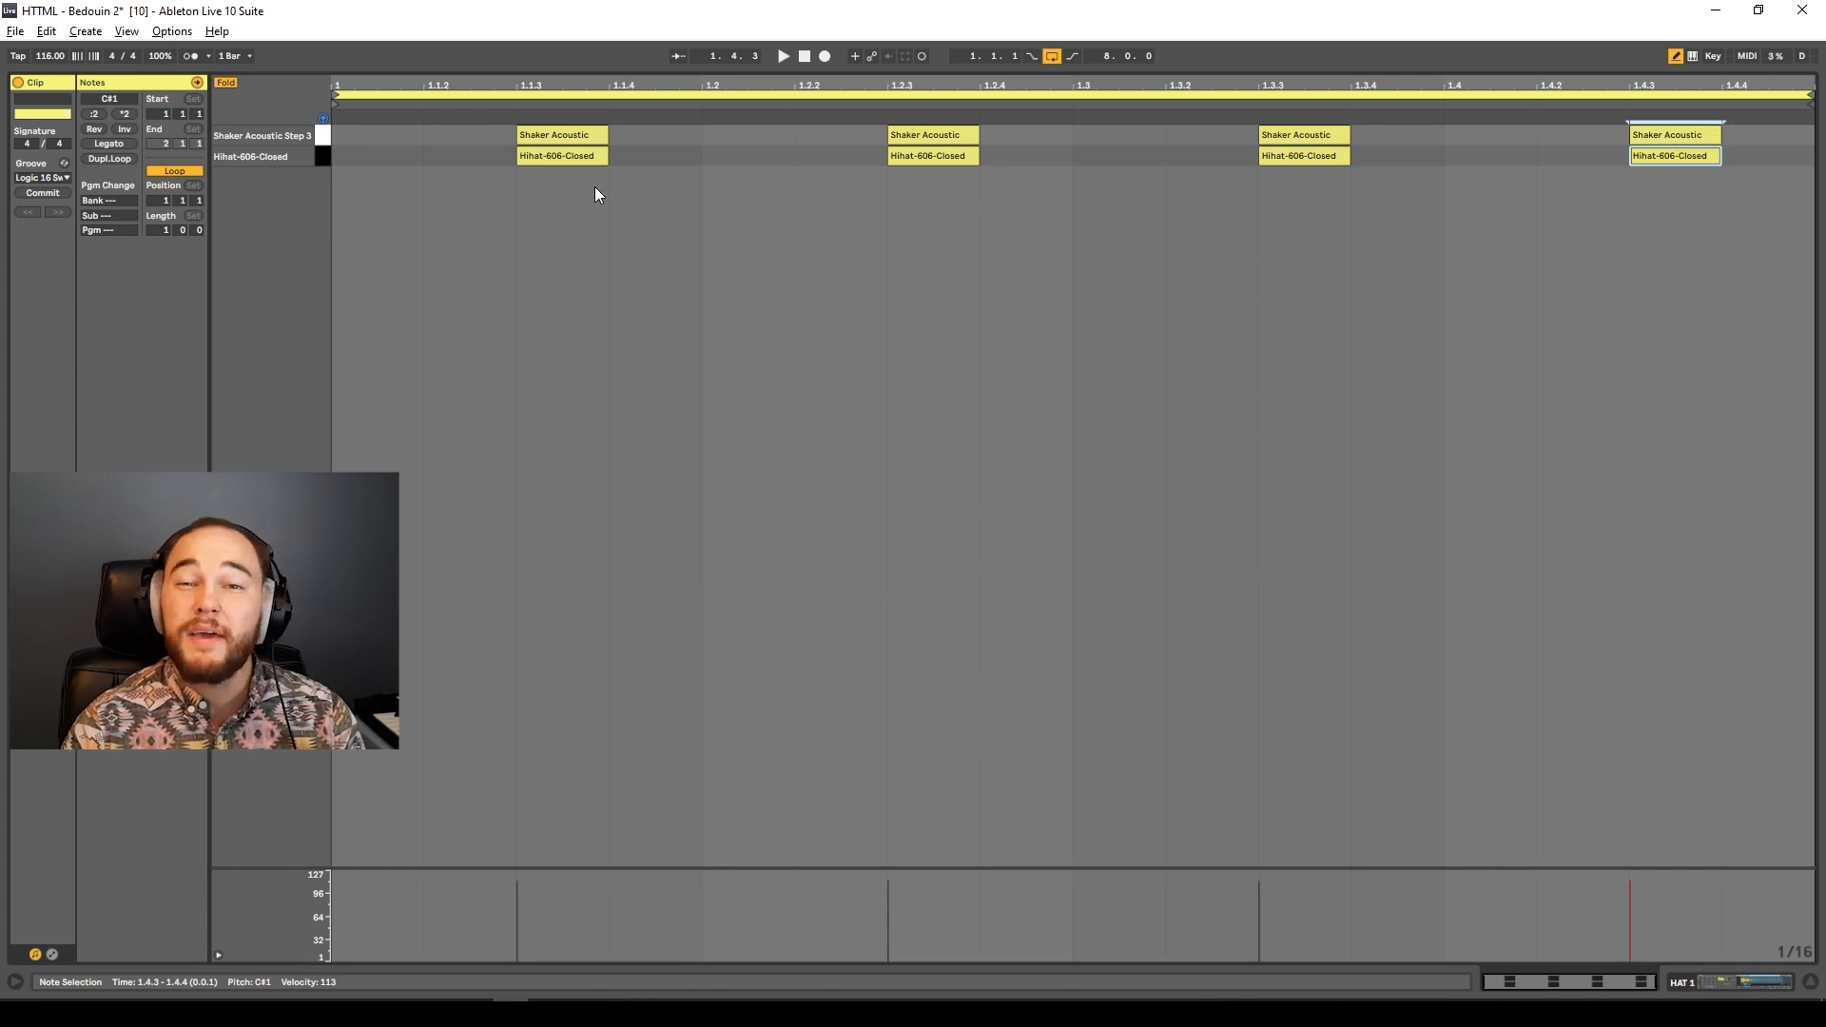
# Preview both HAT 1 sounds and add extra shaker notes at 1.1.2, 1.3.2, 1.3.4 and 1.4.4.
pyautogui.press('b')
pyautogui.click(323, 156)
pyautogui.click(319, 136)
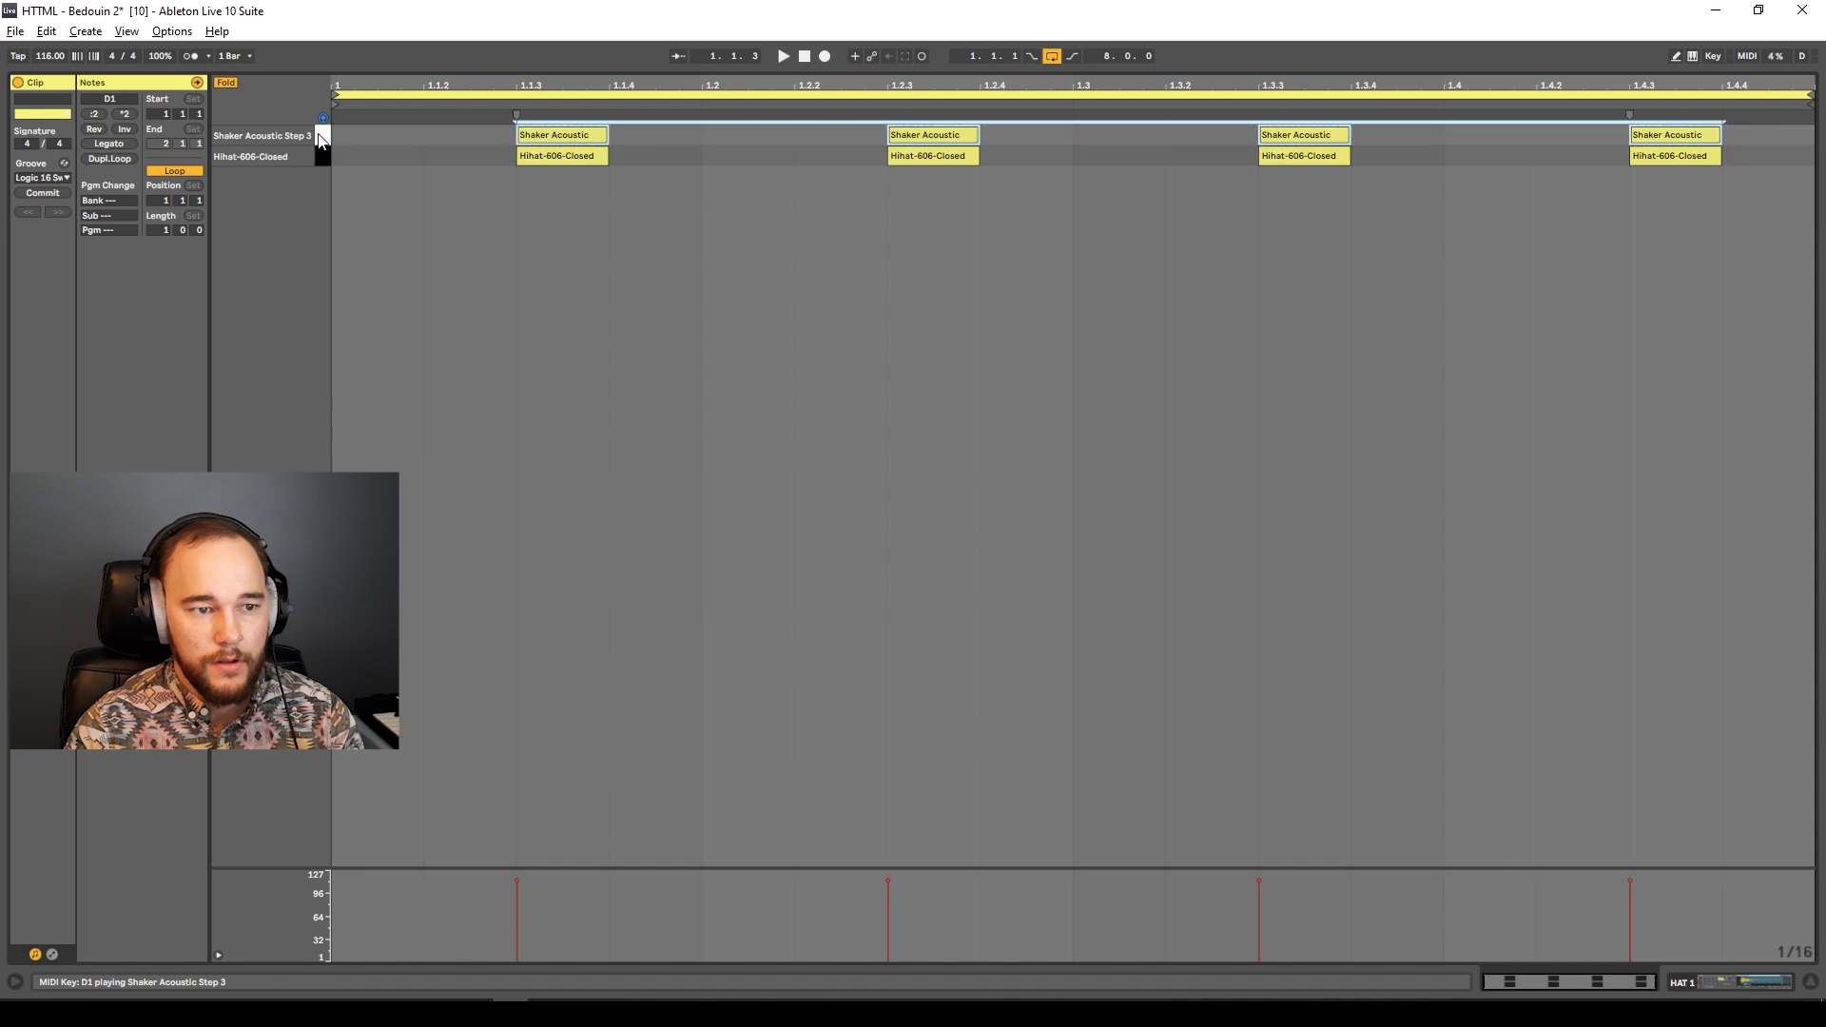
pyautogui.click(481, 134)
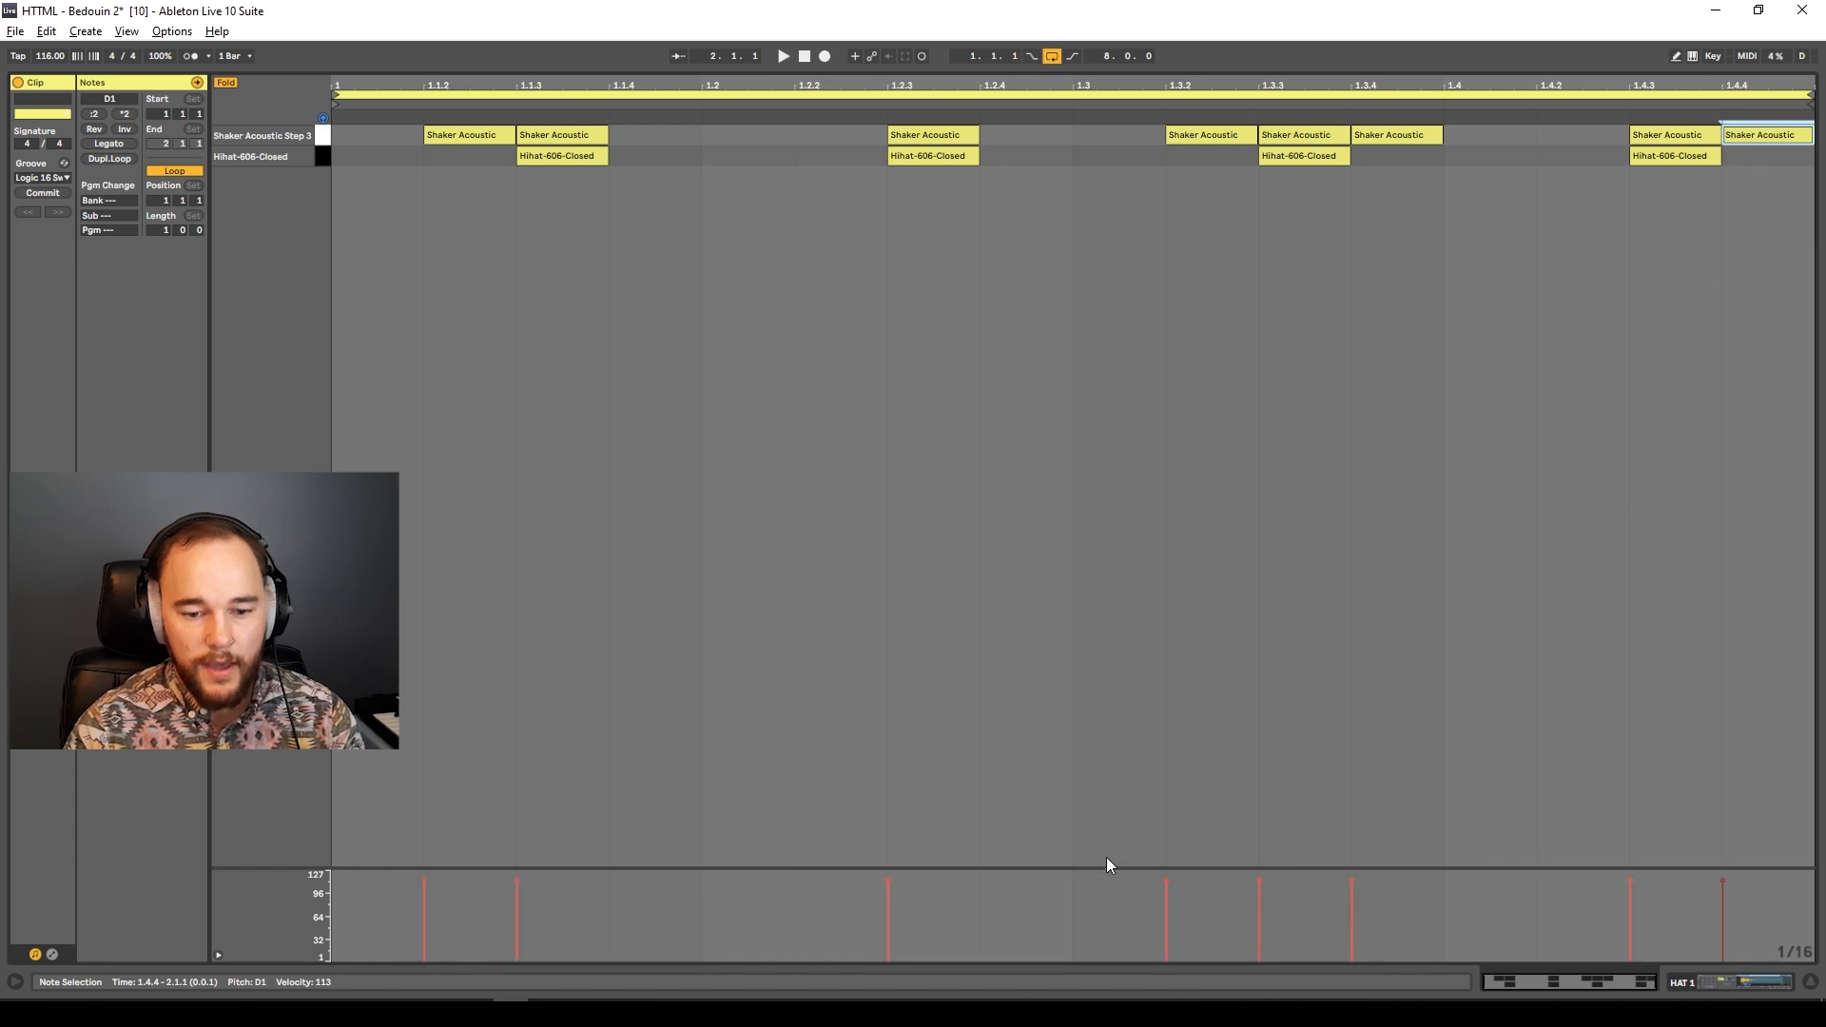
# Lower the velocities of the shaker notes at 1.1.2, 1.3.2, 1.3.4 and 1.4.4 to about 13 to 20, playing the pattern to check.
pyautogui.moveTo(1105, 869)
pyautogui.mouseDown()
pyautogui.moveTo(1132, 619)
pyautogui.moveTo(1184, 425)
pyautogui.mouseUp()
pyautogui.press('b')
pyautogui.press('b')
pyautogui.hotkey('ctrl', 'a')
pyautogui.hotkey('ctrl', 'Right')
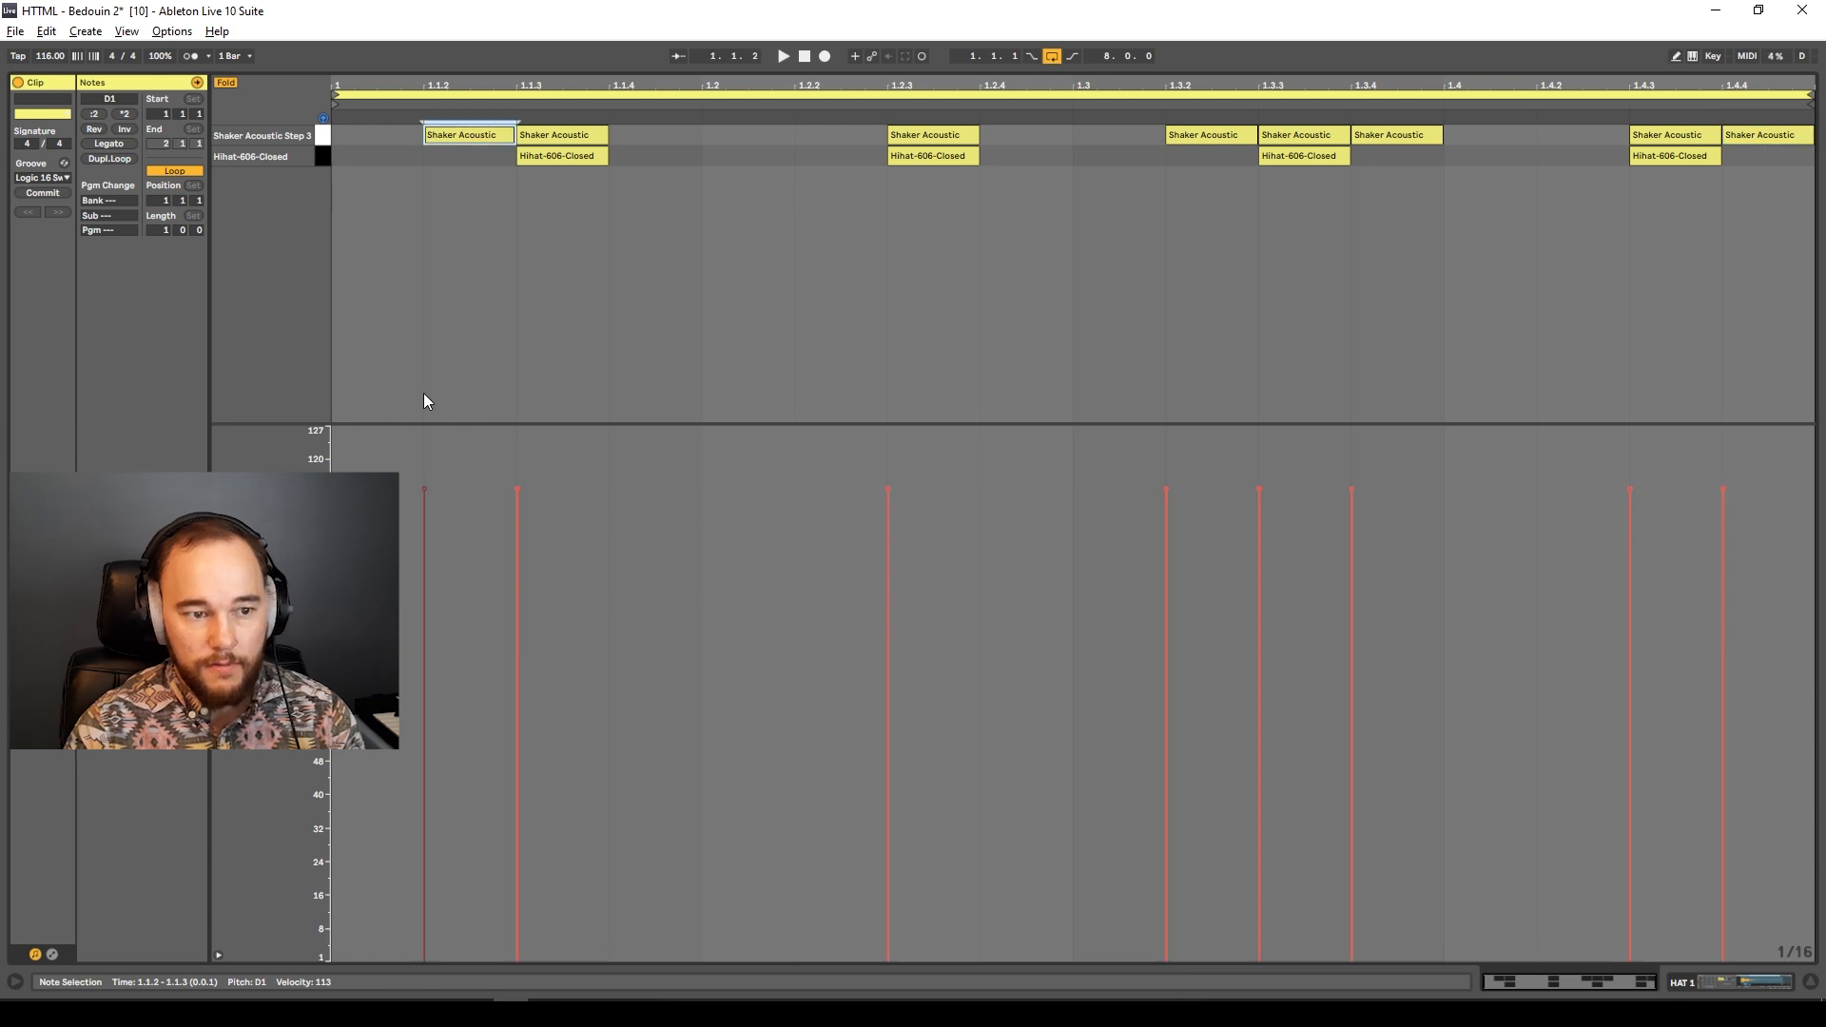
pyautogui.press('b')
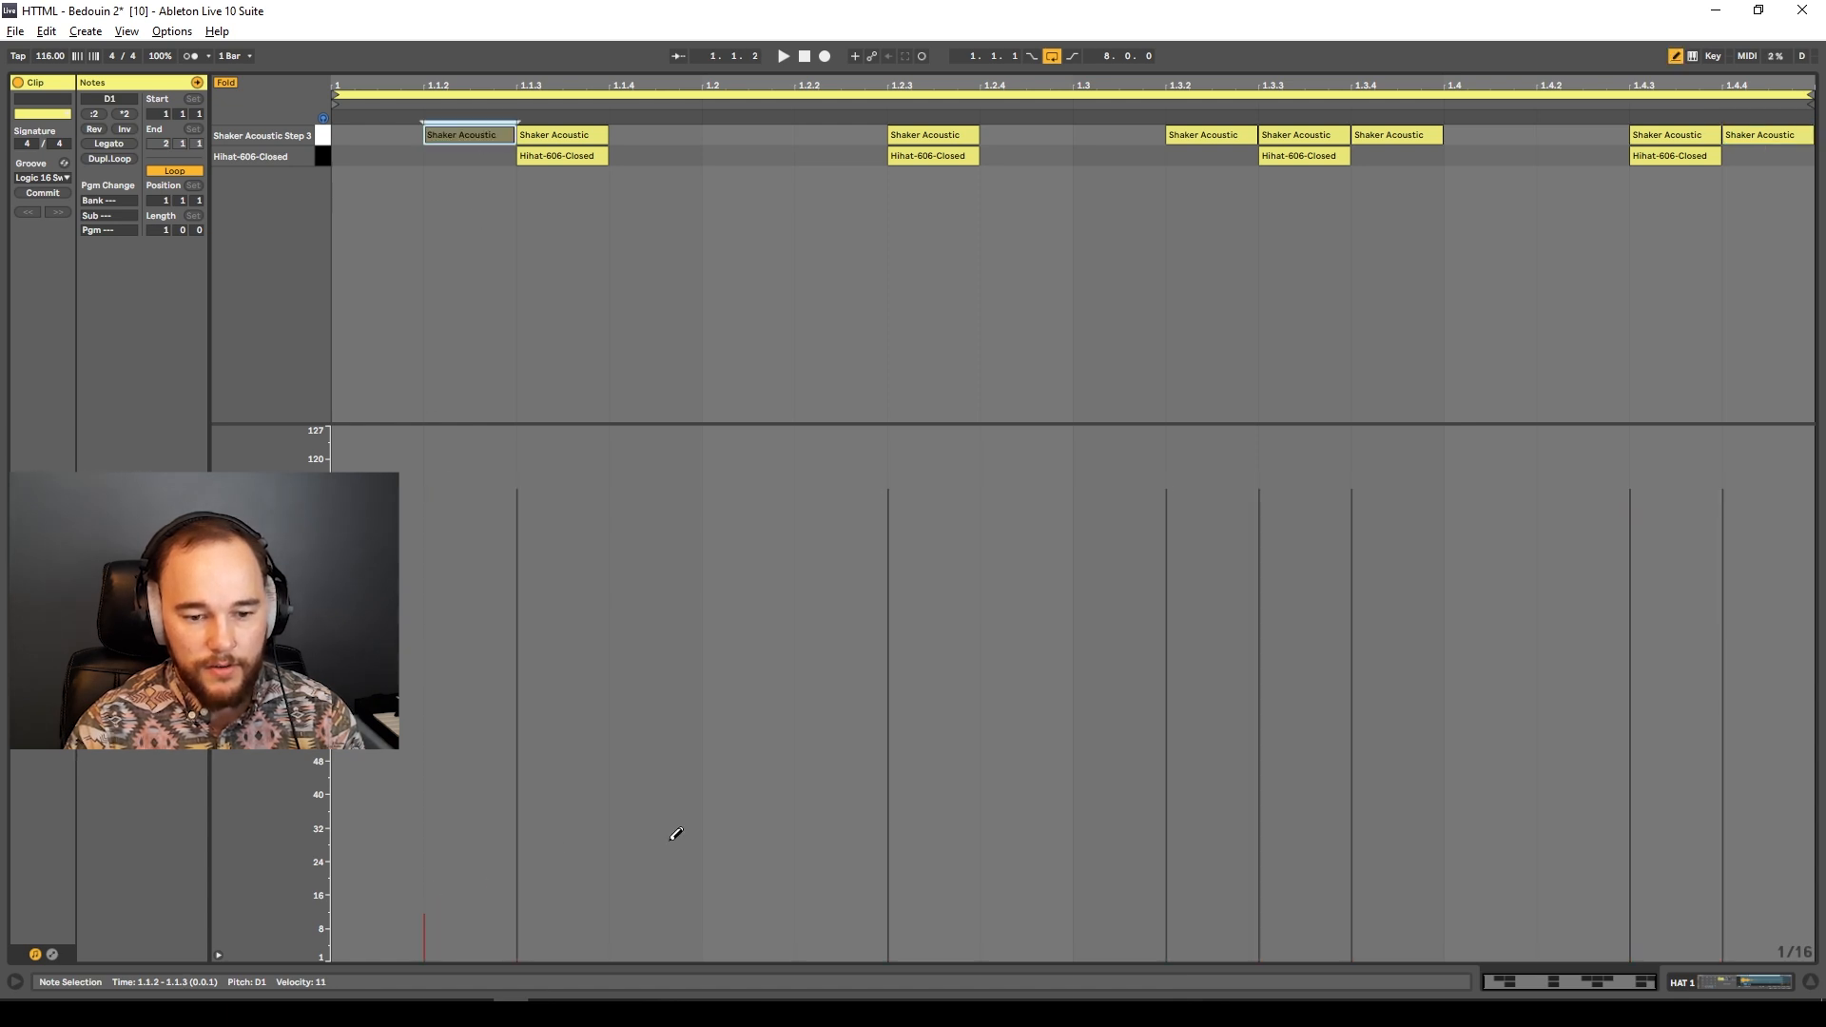
pyautogui.click(1176, 918)
pyautogui.click(1355, 940)
pyautogui.moveTo(1629, 892); pyautogui.dragTo(1732, 884)
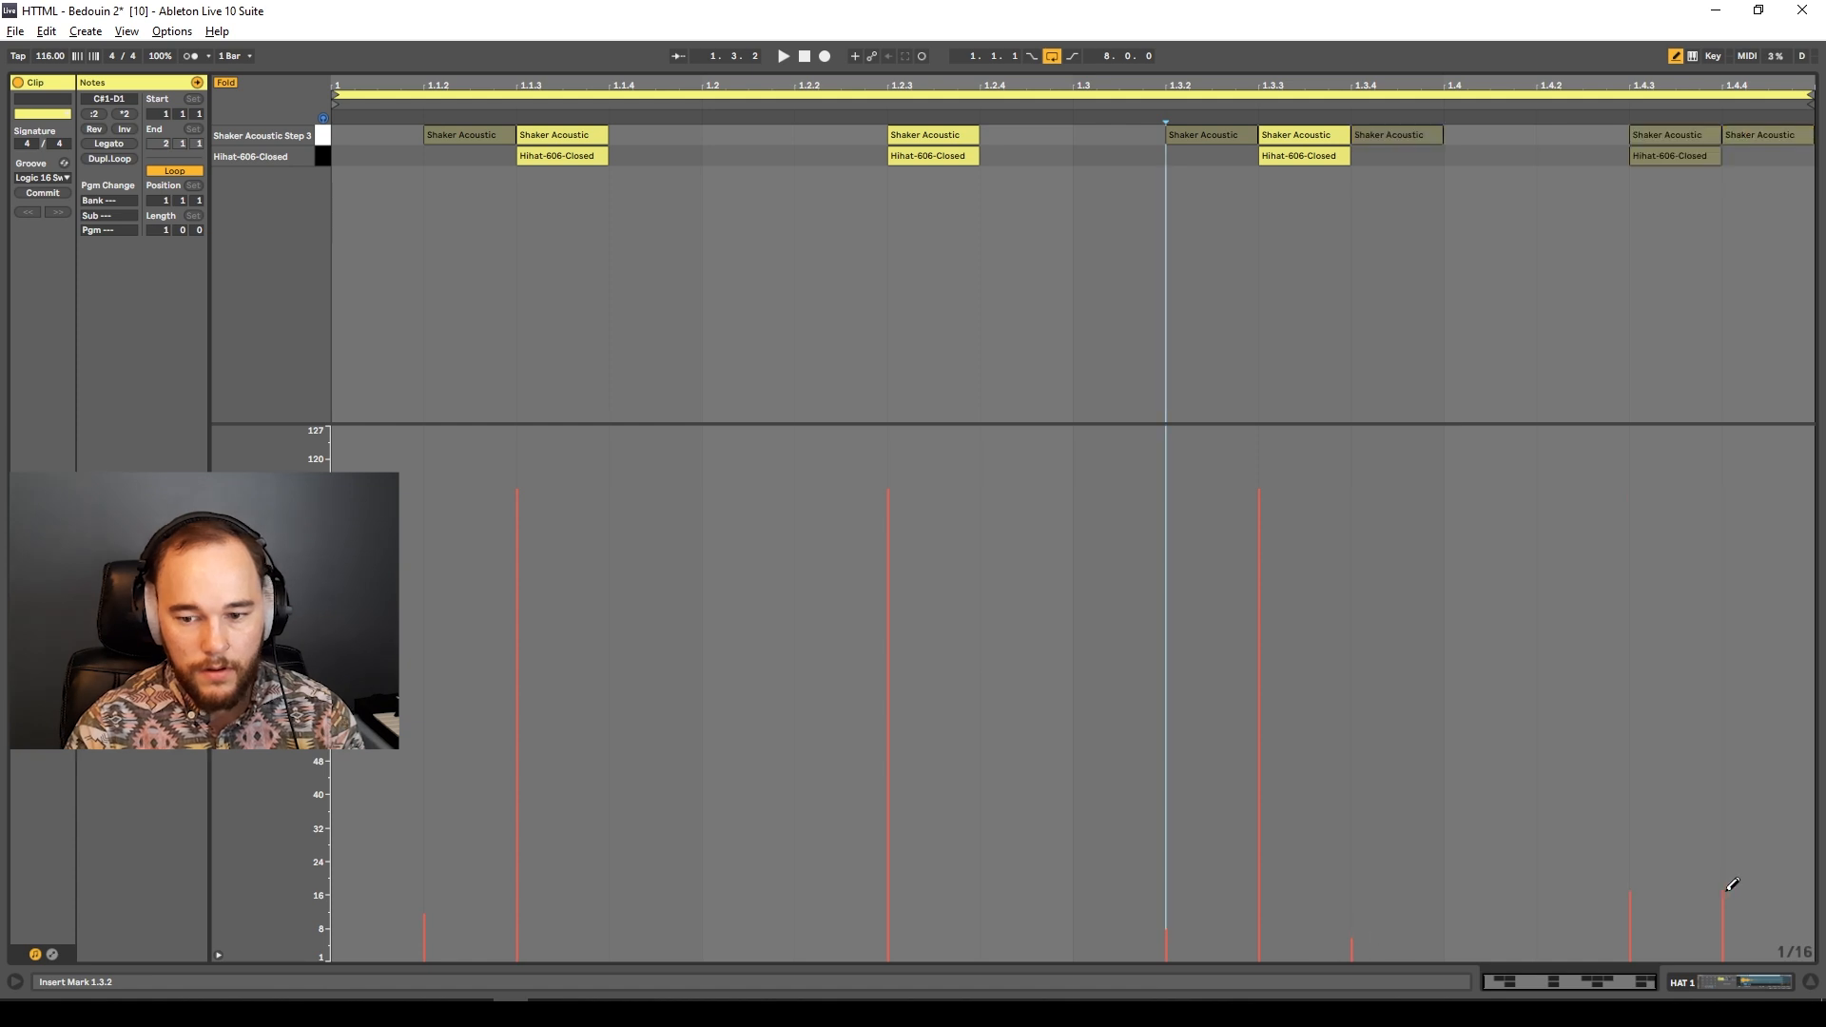
pyautogui.press('space')
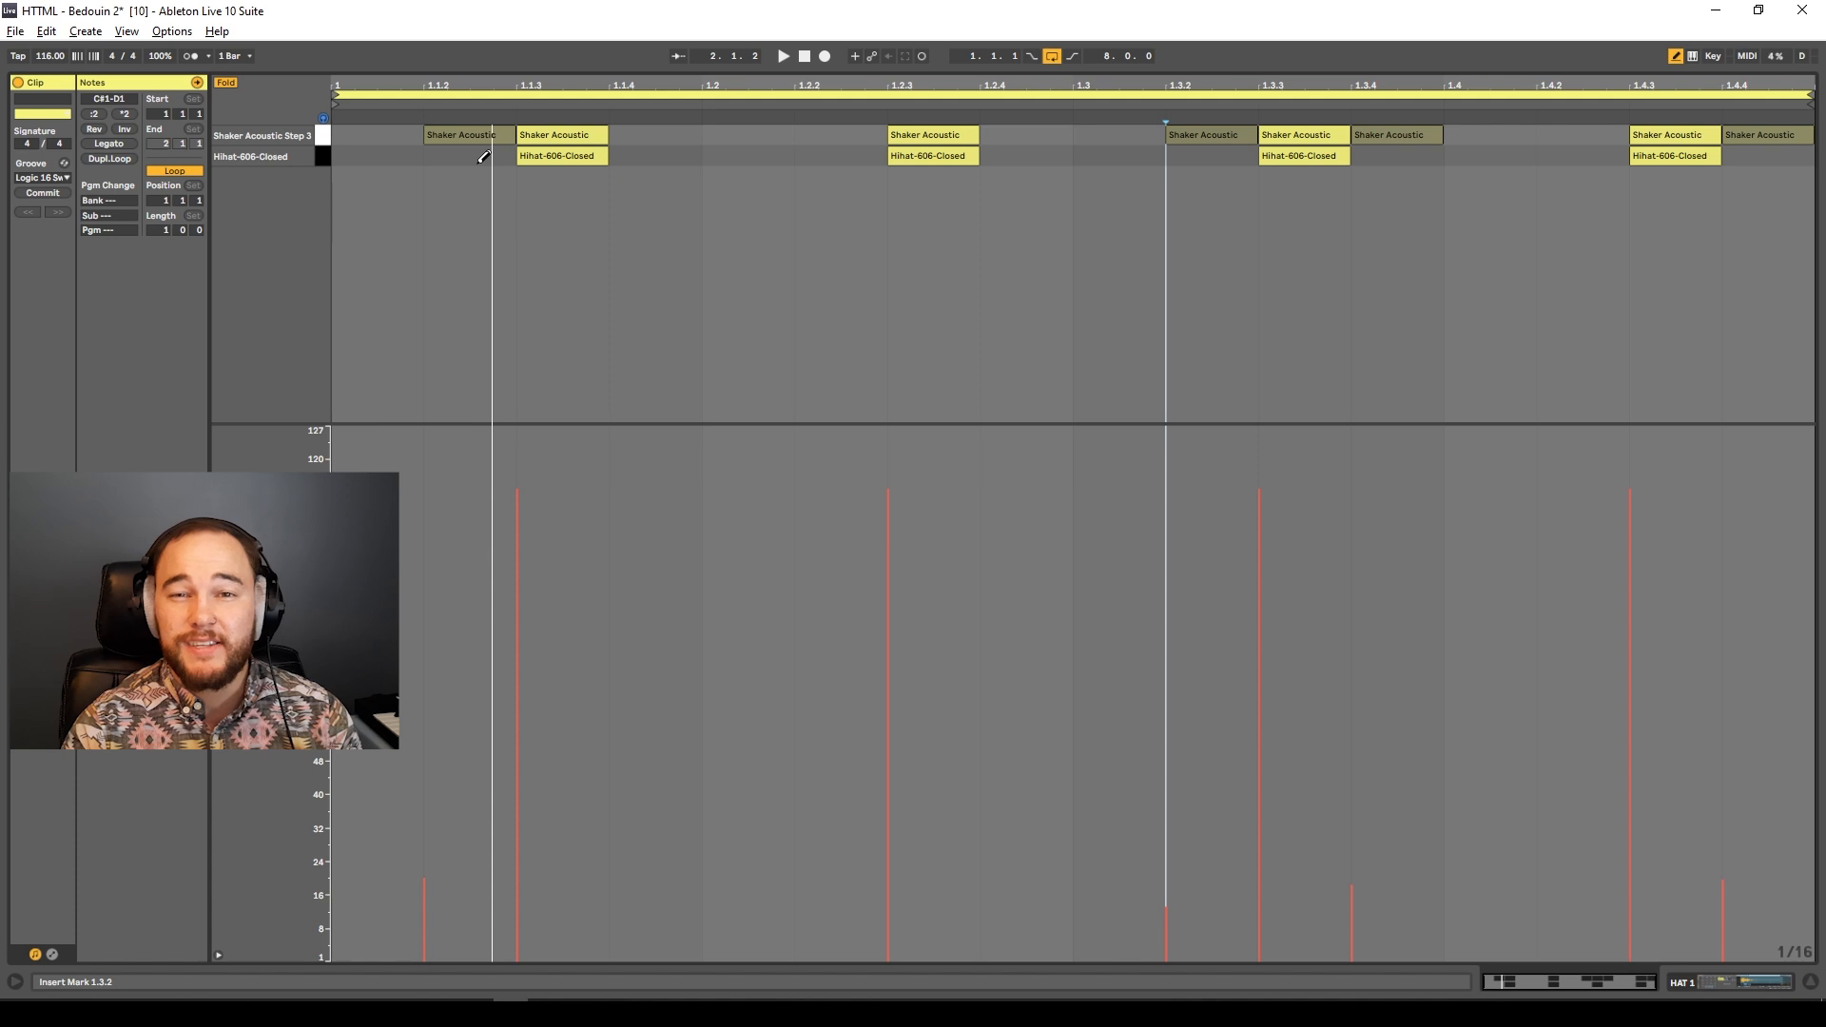
pyautogui.press('space')
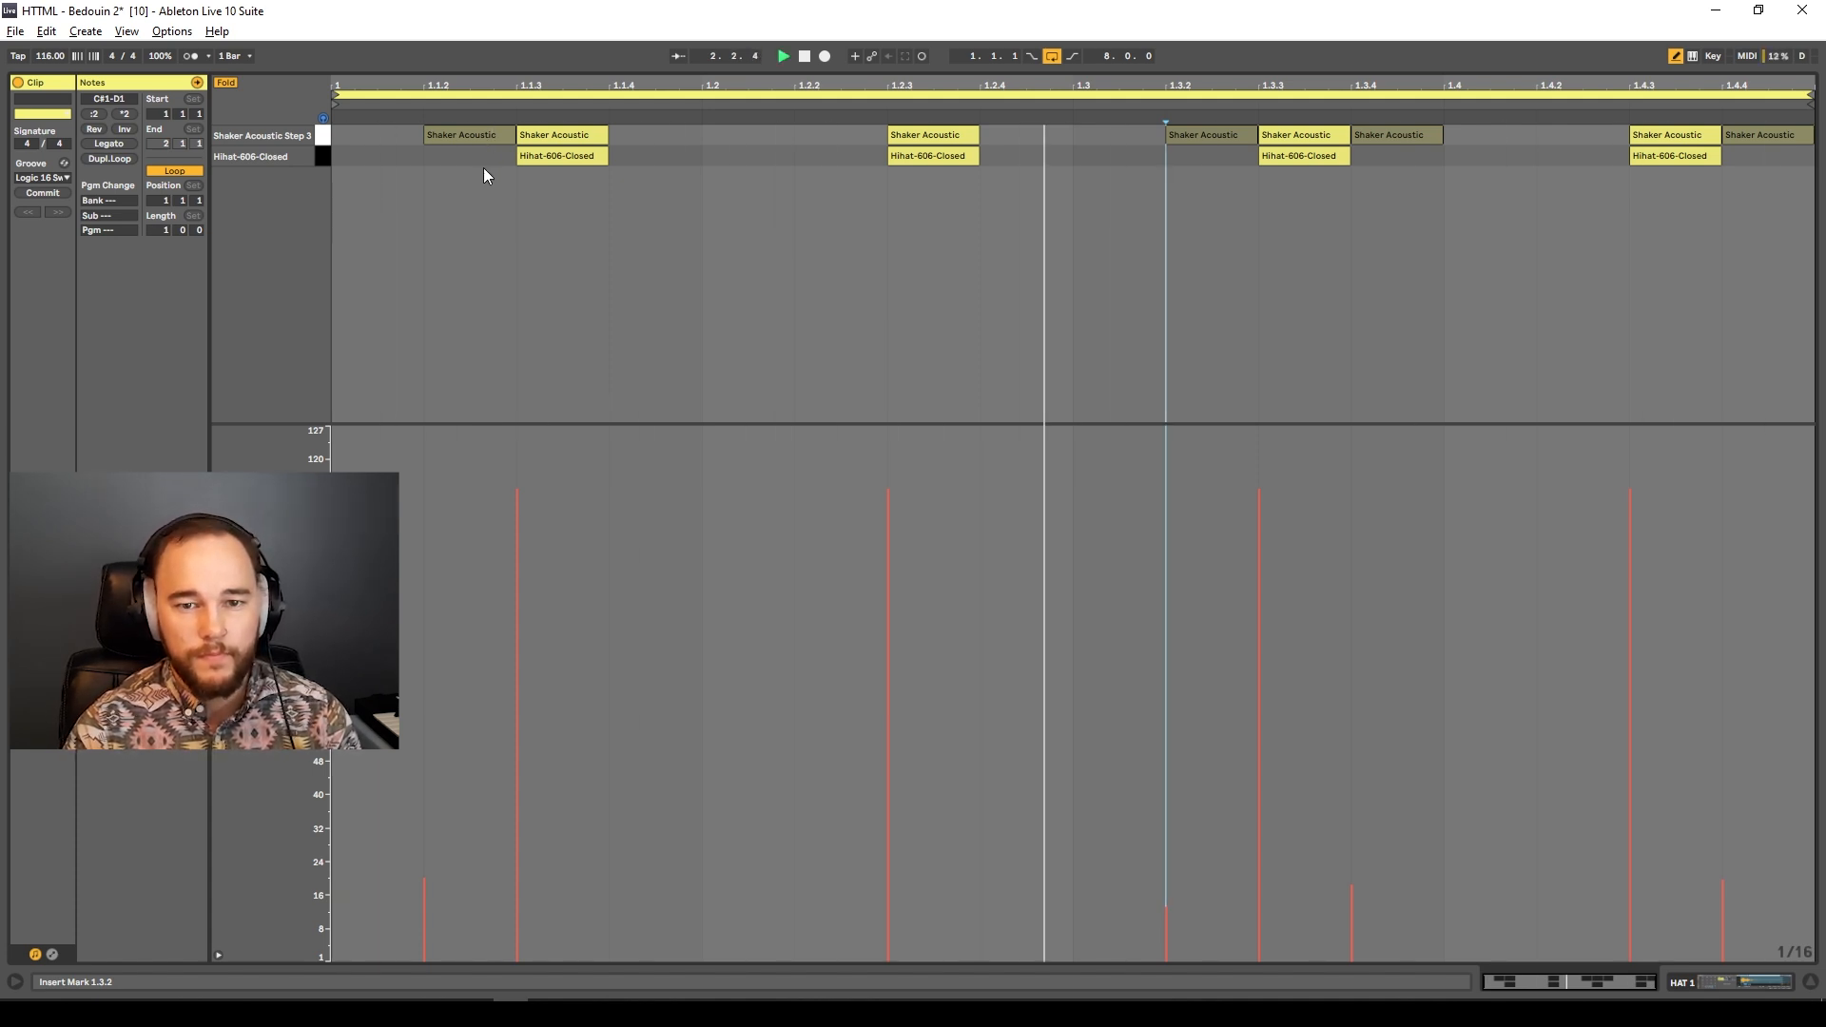
pyautogui.press('space')
# Nudge the shaker note at 1.1.3 slightly ahead of the closed hi-hat note.
pyautogui.click(522, 152)
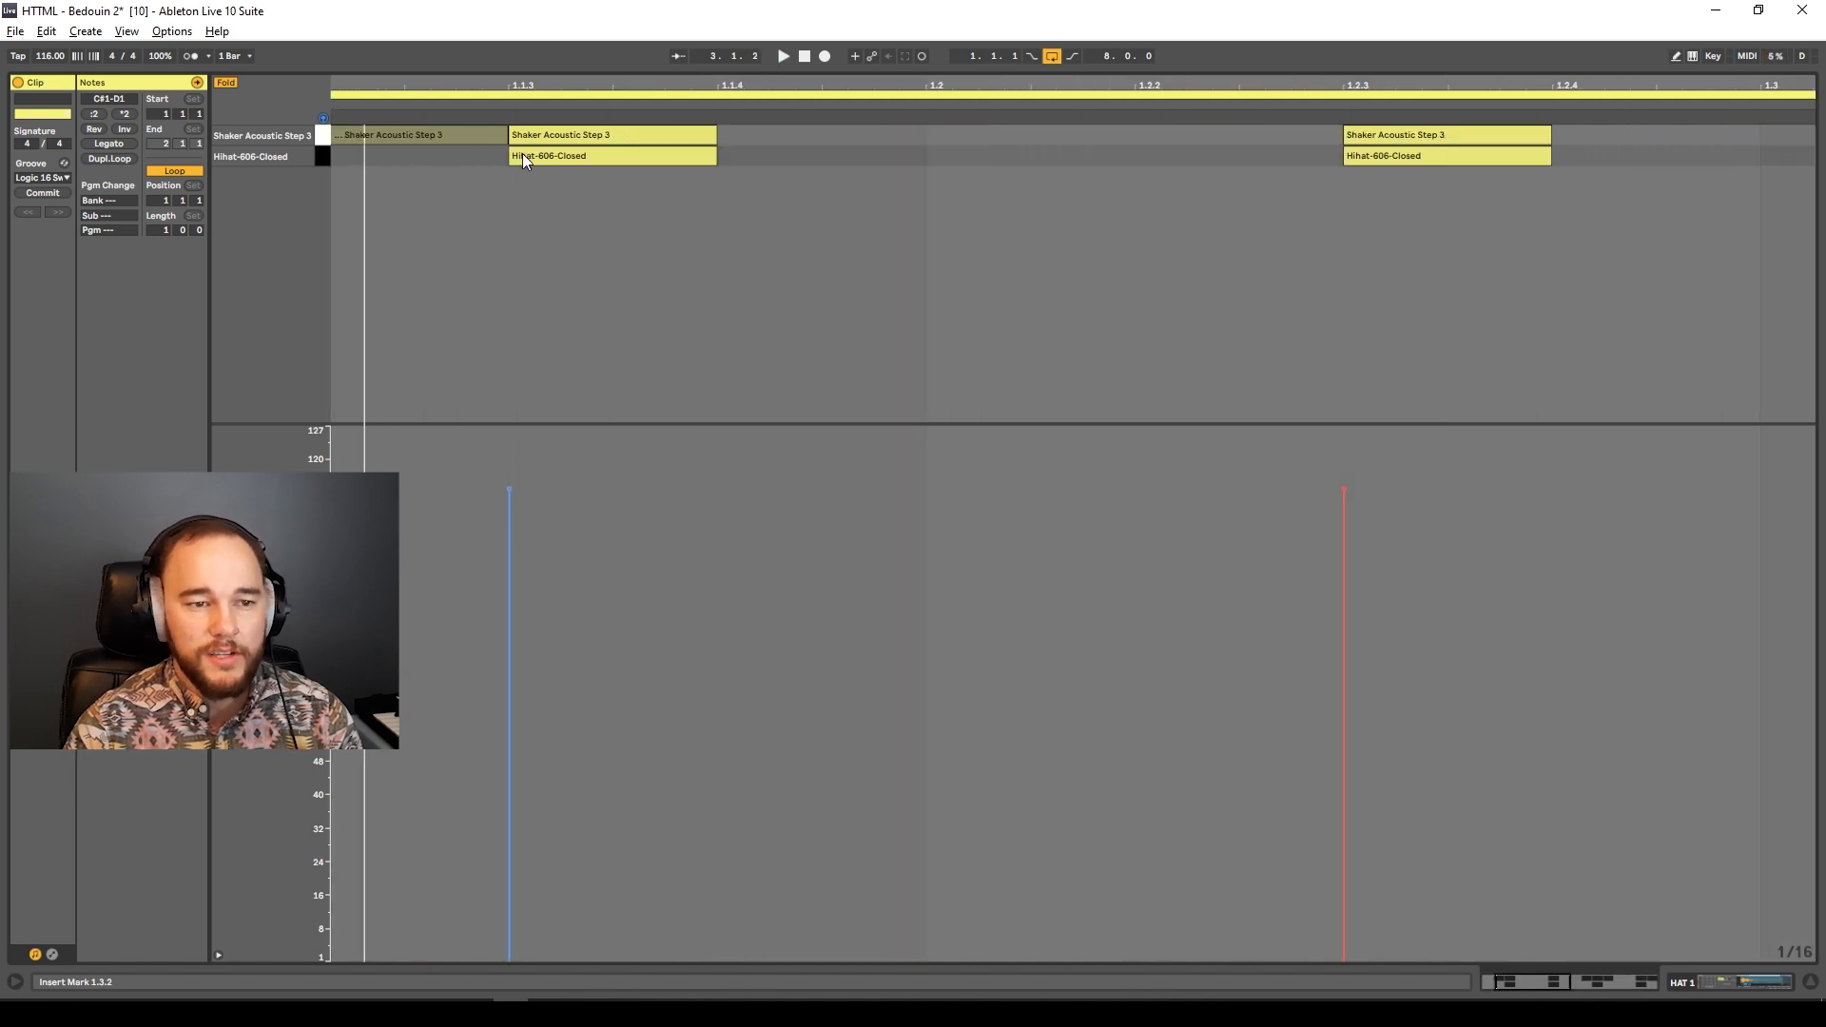
pyautogui.scroll(10, 522, 152)
pyautogui.hscroll(3, 590, 173)
pyautogui.hscroll(-2, 599, 175)
pyautogui.hscroll(-1, 584, 175)
pyautogui.moveTo(593, 158)
pyautogui.mouseDown()
pyautogui.moveTo(668, 156)
pyautogui.moveTo(580, 141)
pyautogui.mouseUp()
pyautogui.scroll(-8, 580, 140)
pyautogui.hscroll(1, 608, 152)
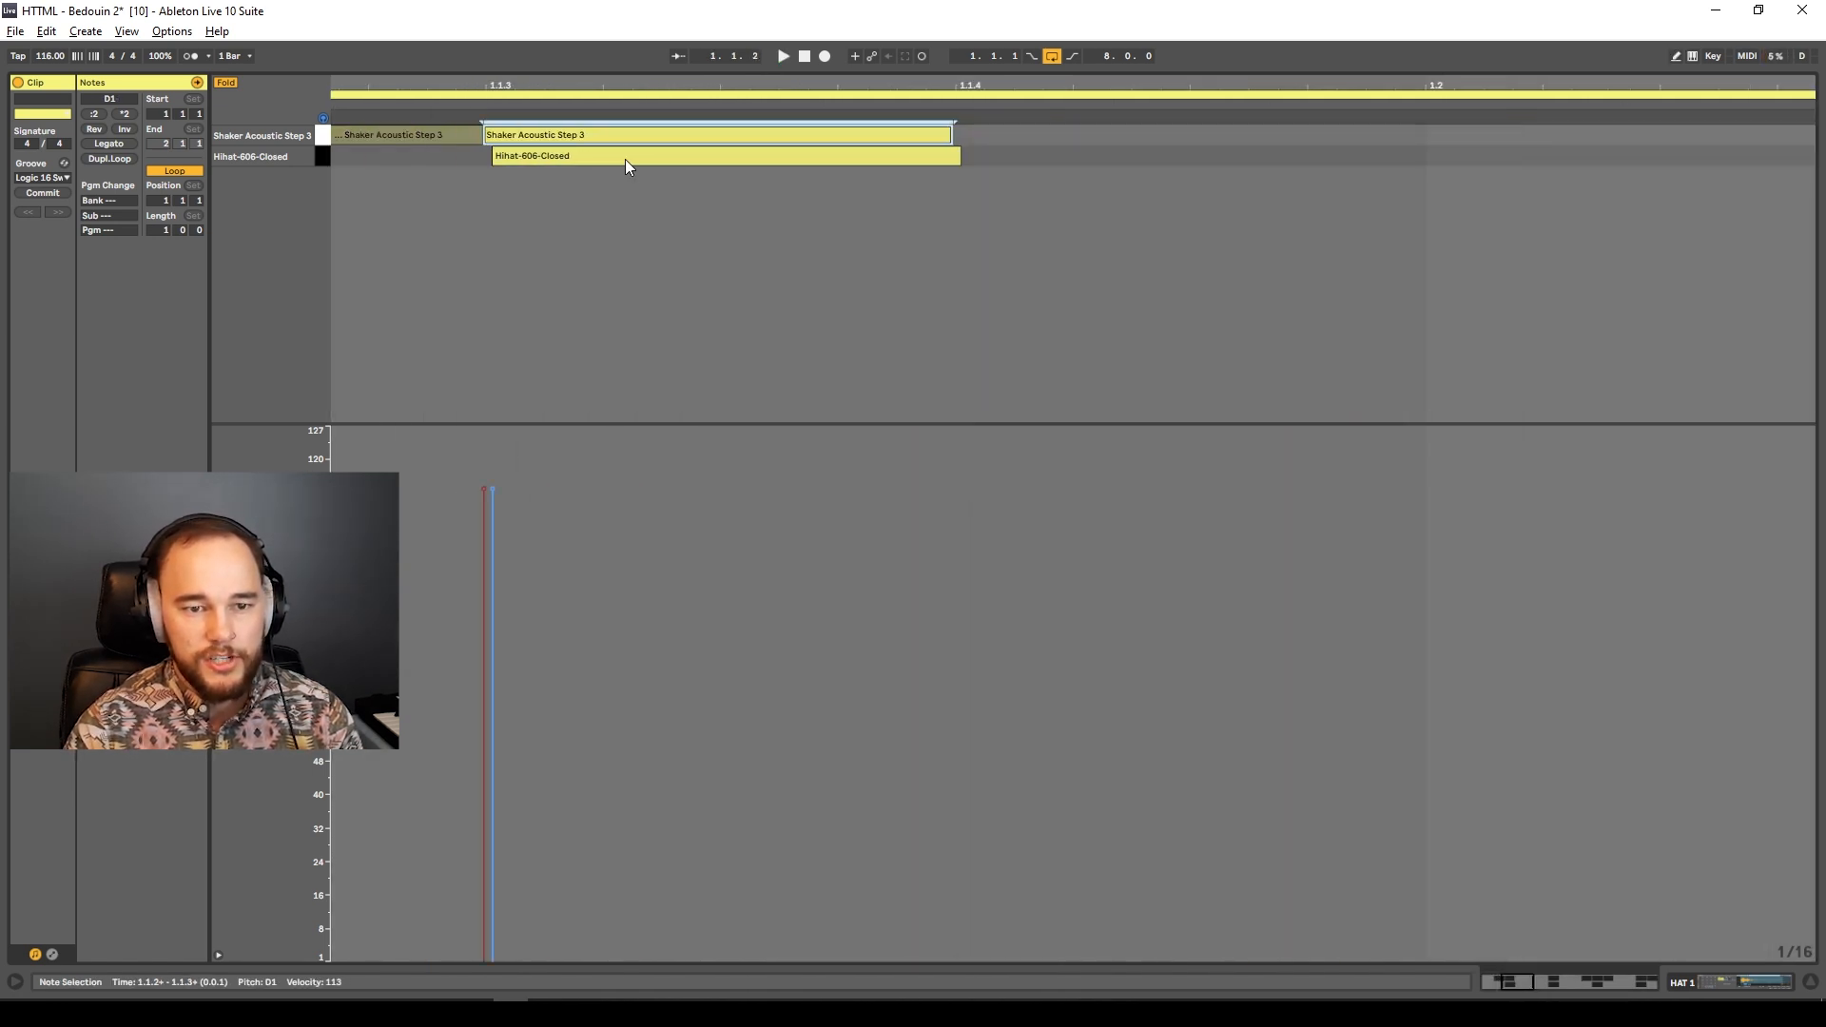
# Offset the remaining hi-hat and shaker pairs slightly from each other through 1.4.3, and play the pattern.
pyautogui.hscroll(4, 628, 161)
pyautogui.moveTo(894, 155)
pyautogui.mouseDown()
pyautogui.moveTo(914, 164)
pyautogui.moveTo(890, 134)
pyautogui.moveTo(917, 156)
pyautogui.moveTo(879, 155)
pyautogui.moveTo(911, 136)
pyautogui.mouseUp()
pyautogui.hscroll(3, 910, 160)
pyautogui.hscroll(2, 910, 160)
pyautogui.hscroll(4, 886, 162)
pyautogui.moveTo(904, 155); pyautogui.dragTo(909, 154)
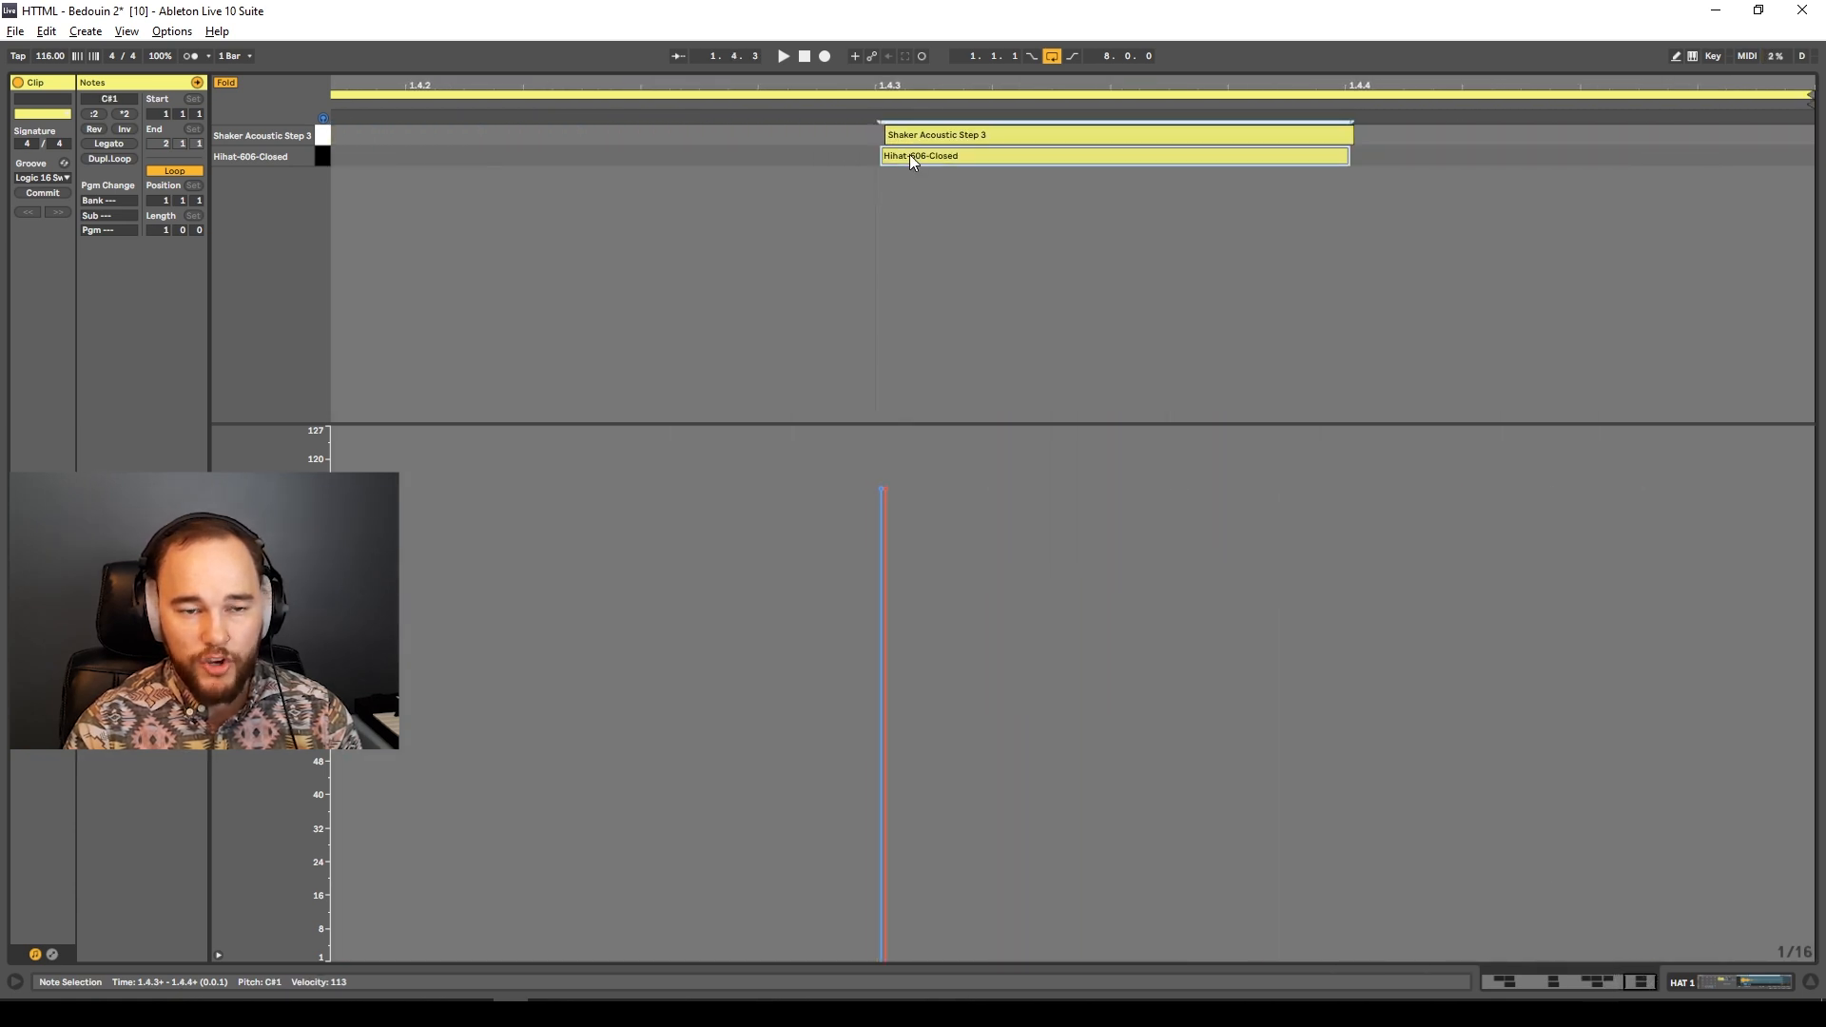
pyautogui.scroll(-5, 910, 154)
pyautogui.press('space')
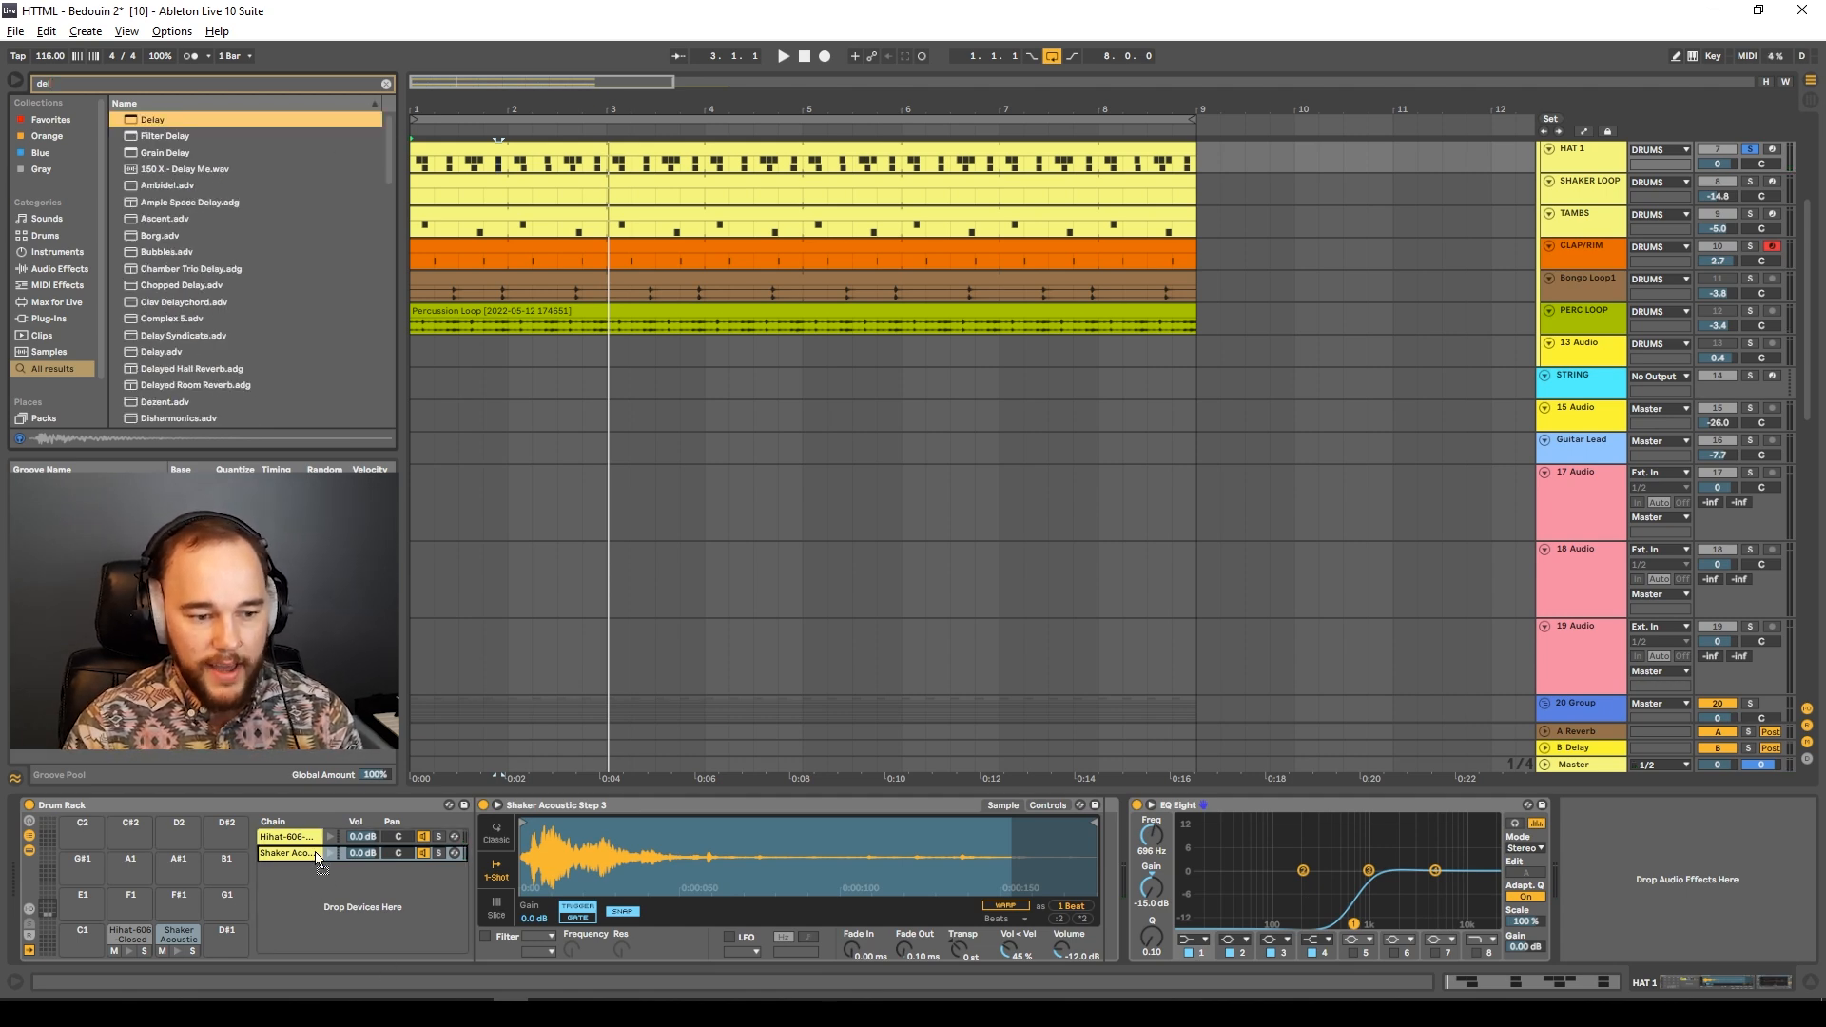
# Add a 100% wet Delay to the shaker chain with unlinked times of 1.00 ms left and 21.6 ms right.
pyautogui.moveTo(316, 852); pyautogui.dragTo(367, 864)
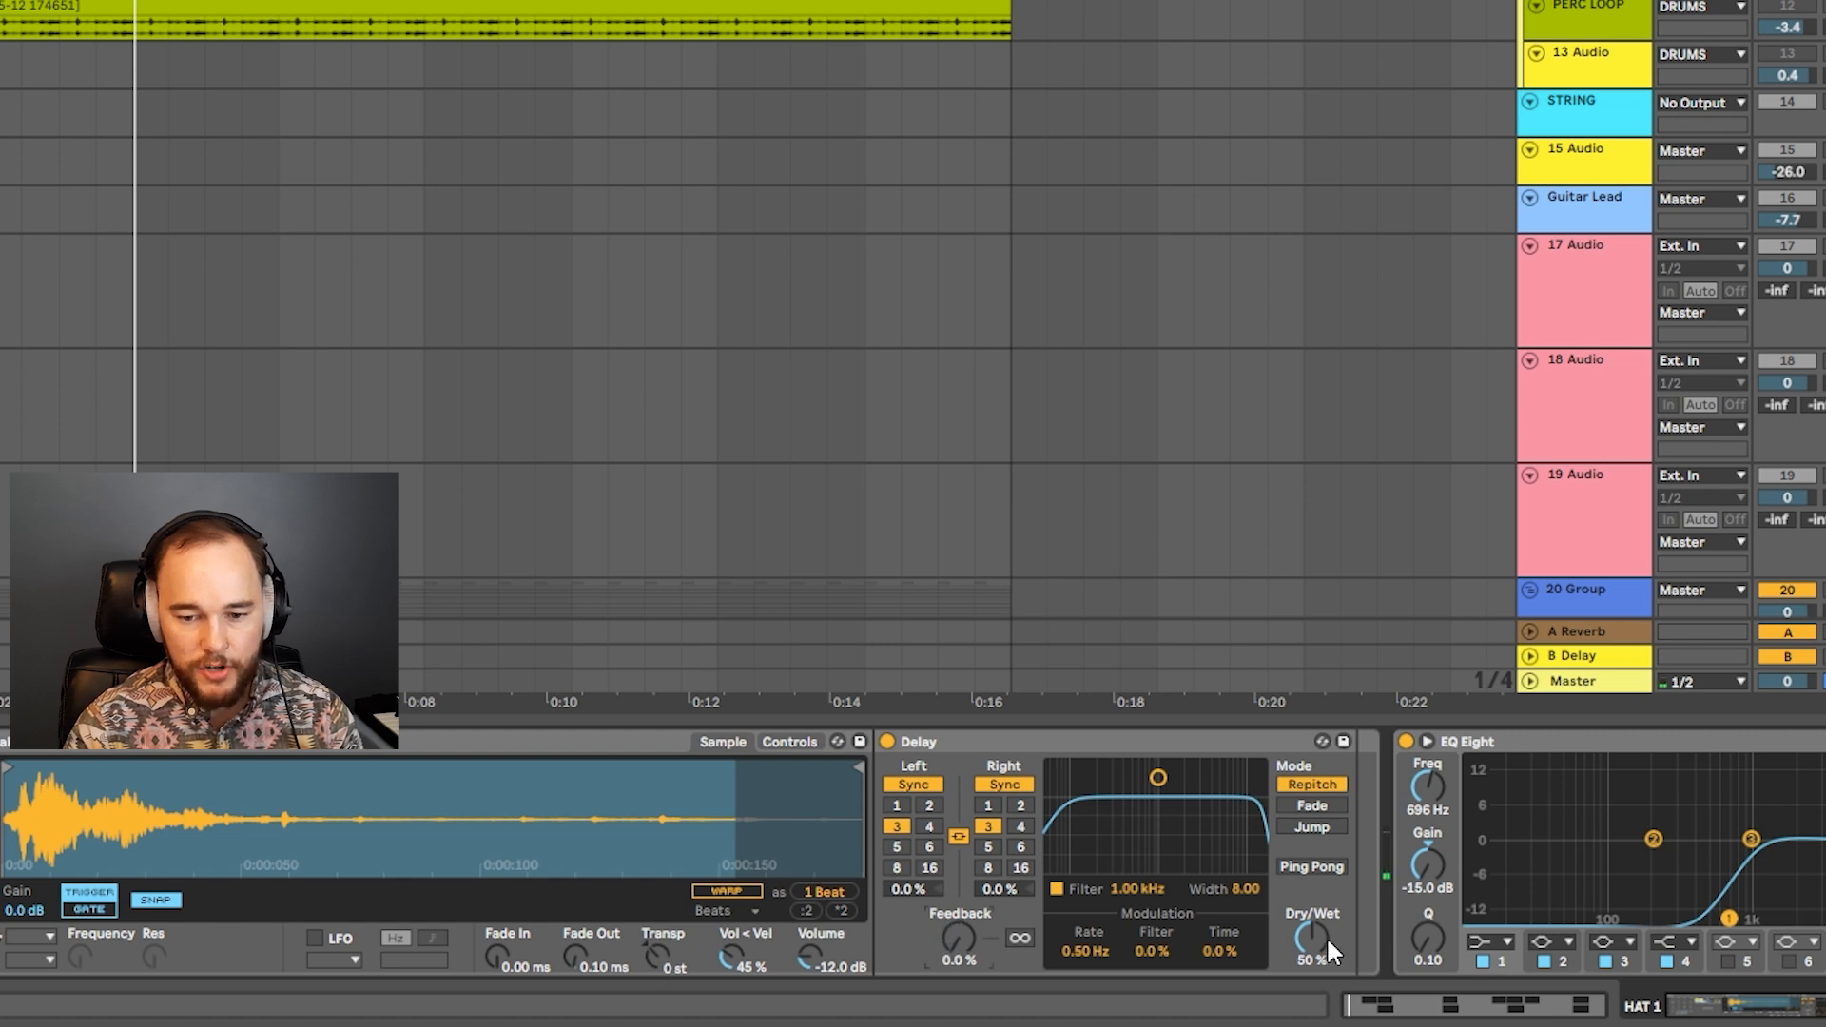
pyautogui.click(998, 785)
pyautogui.click(959, 836)
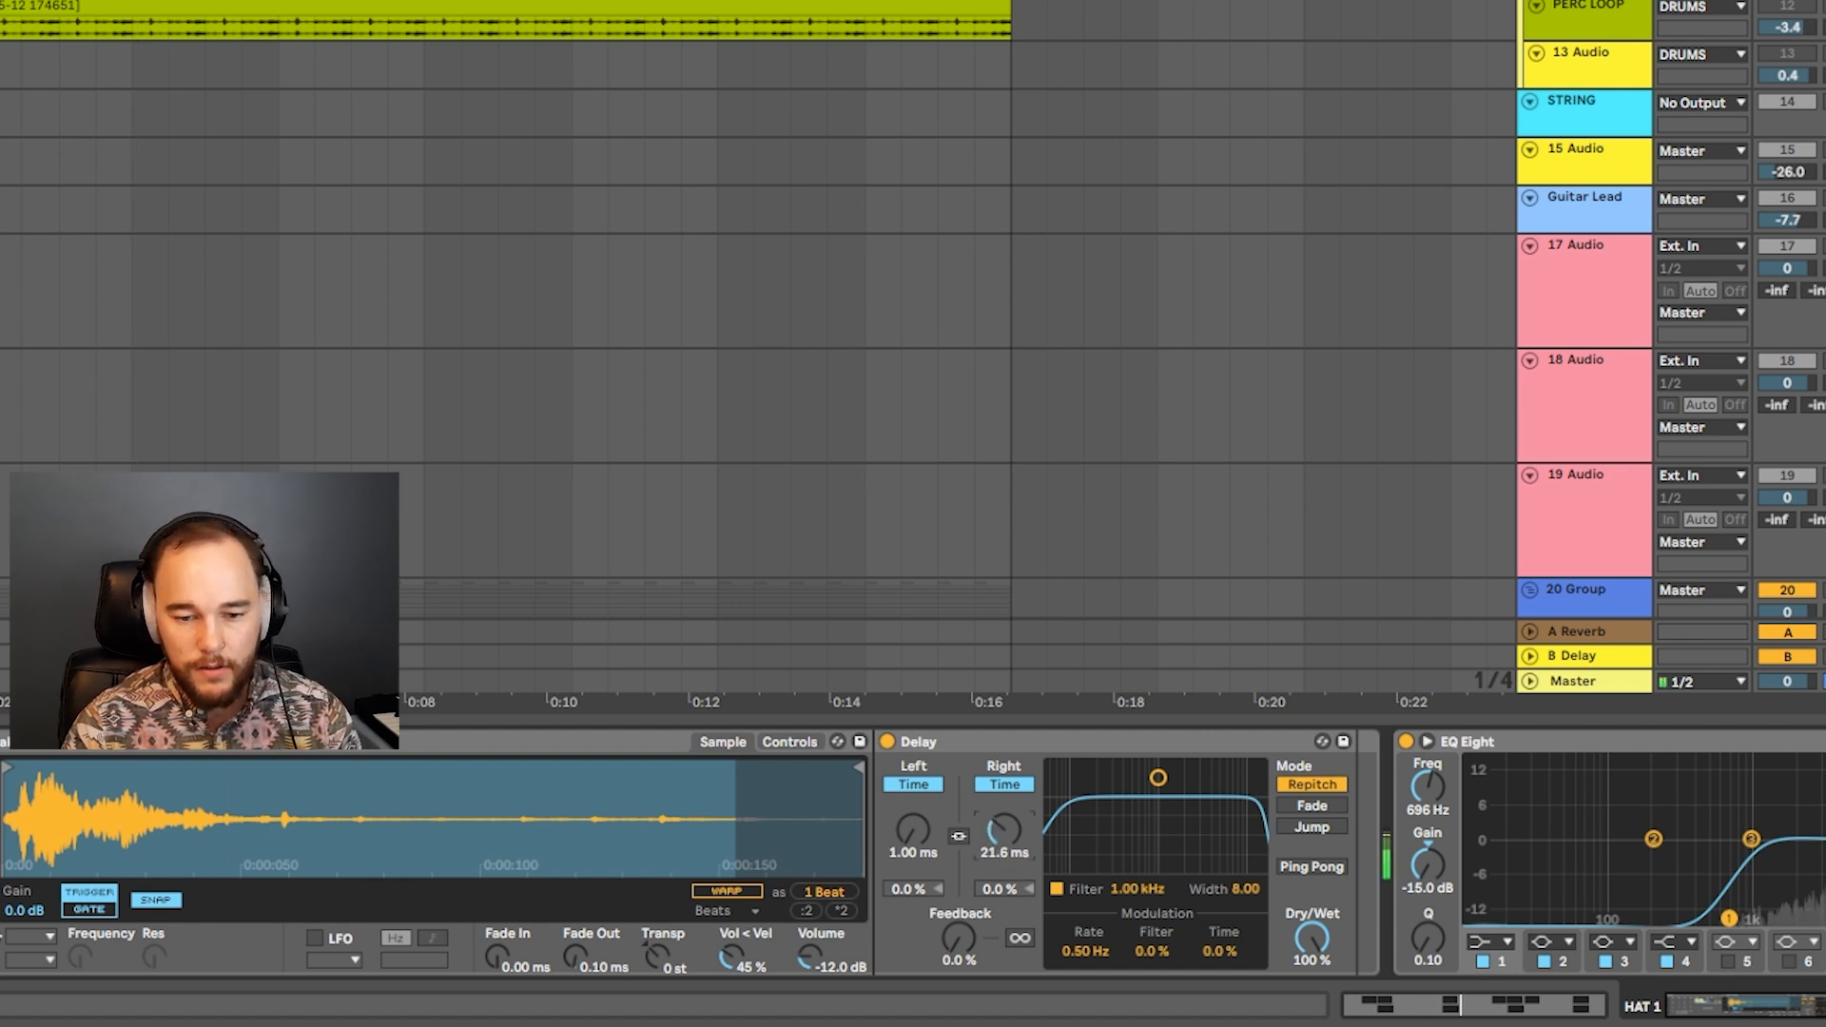
# Set the shaker Delay's right time to 17.1 ms and compare the playback with the Delay bypassed and active.
pyautogui.press('space')
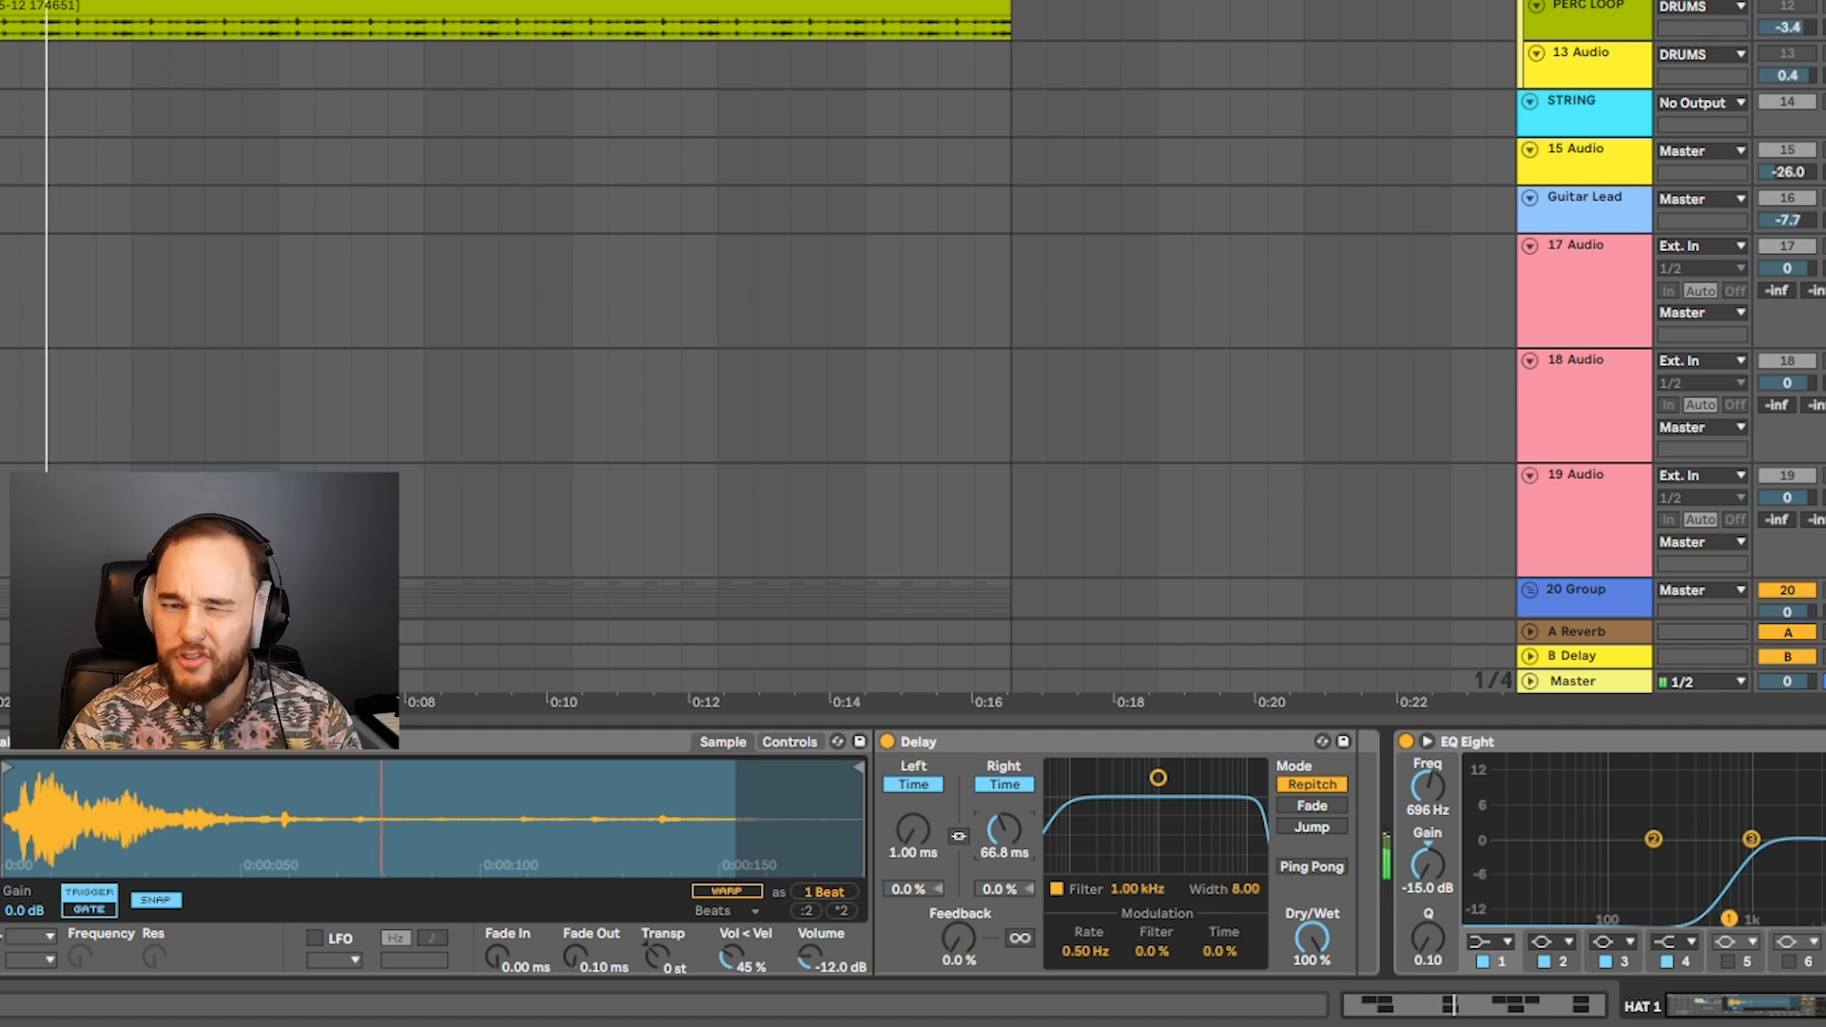
pyautogui.moveTo(997, 854); pyautogui.dragTo(997, 894)
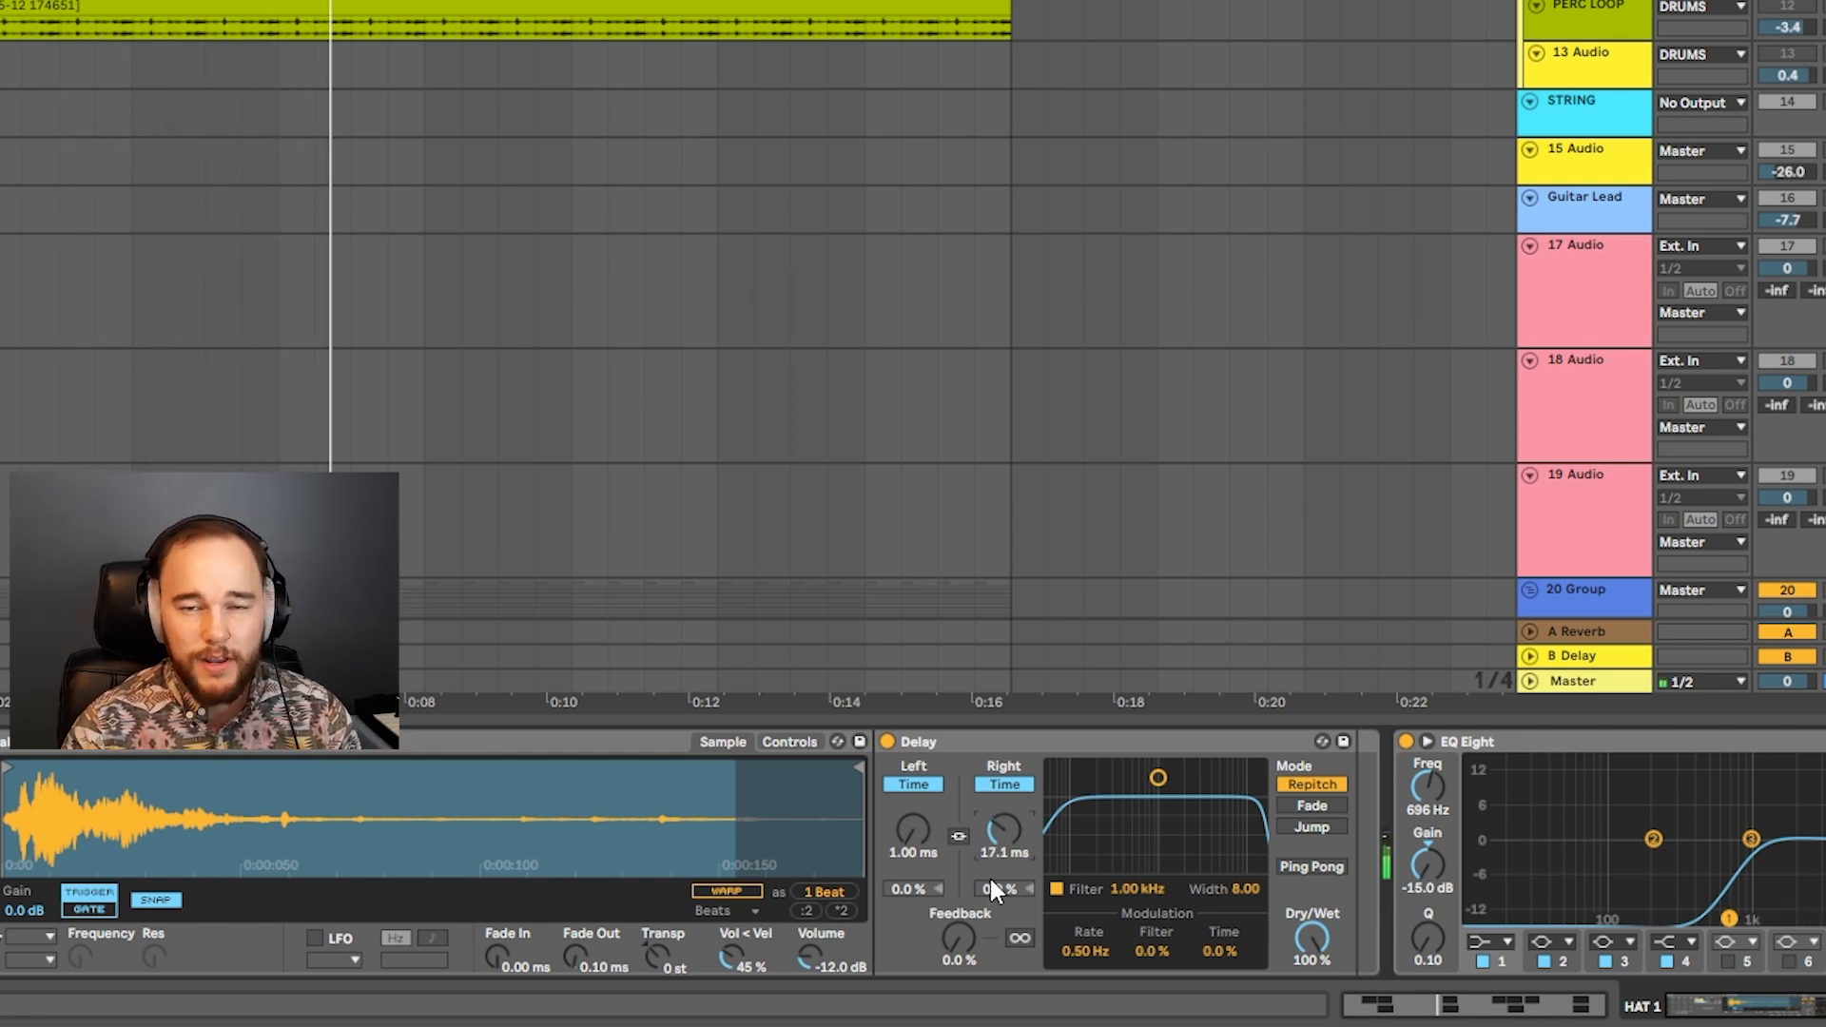
pyautogui.press('space')
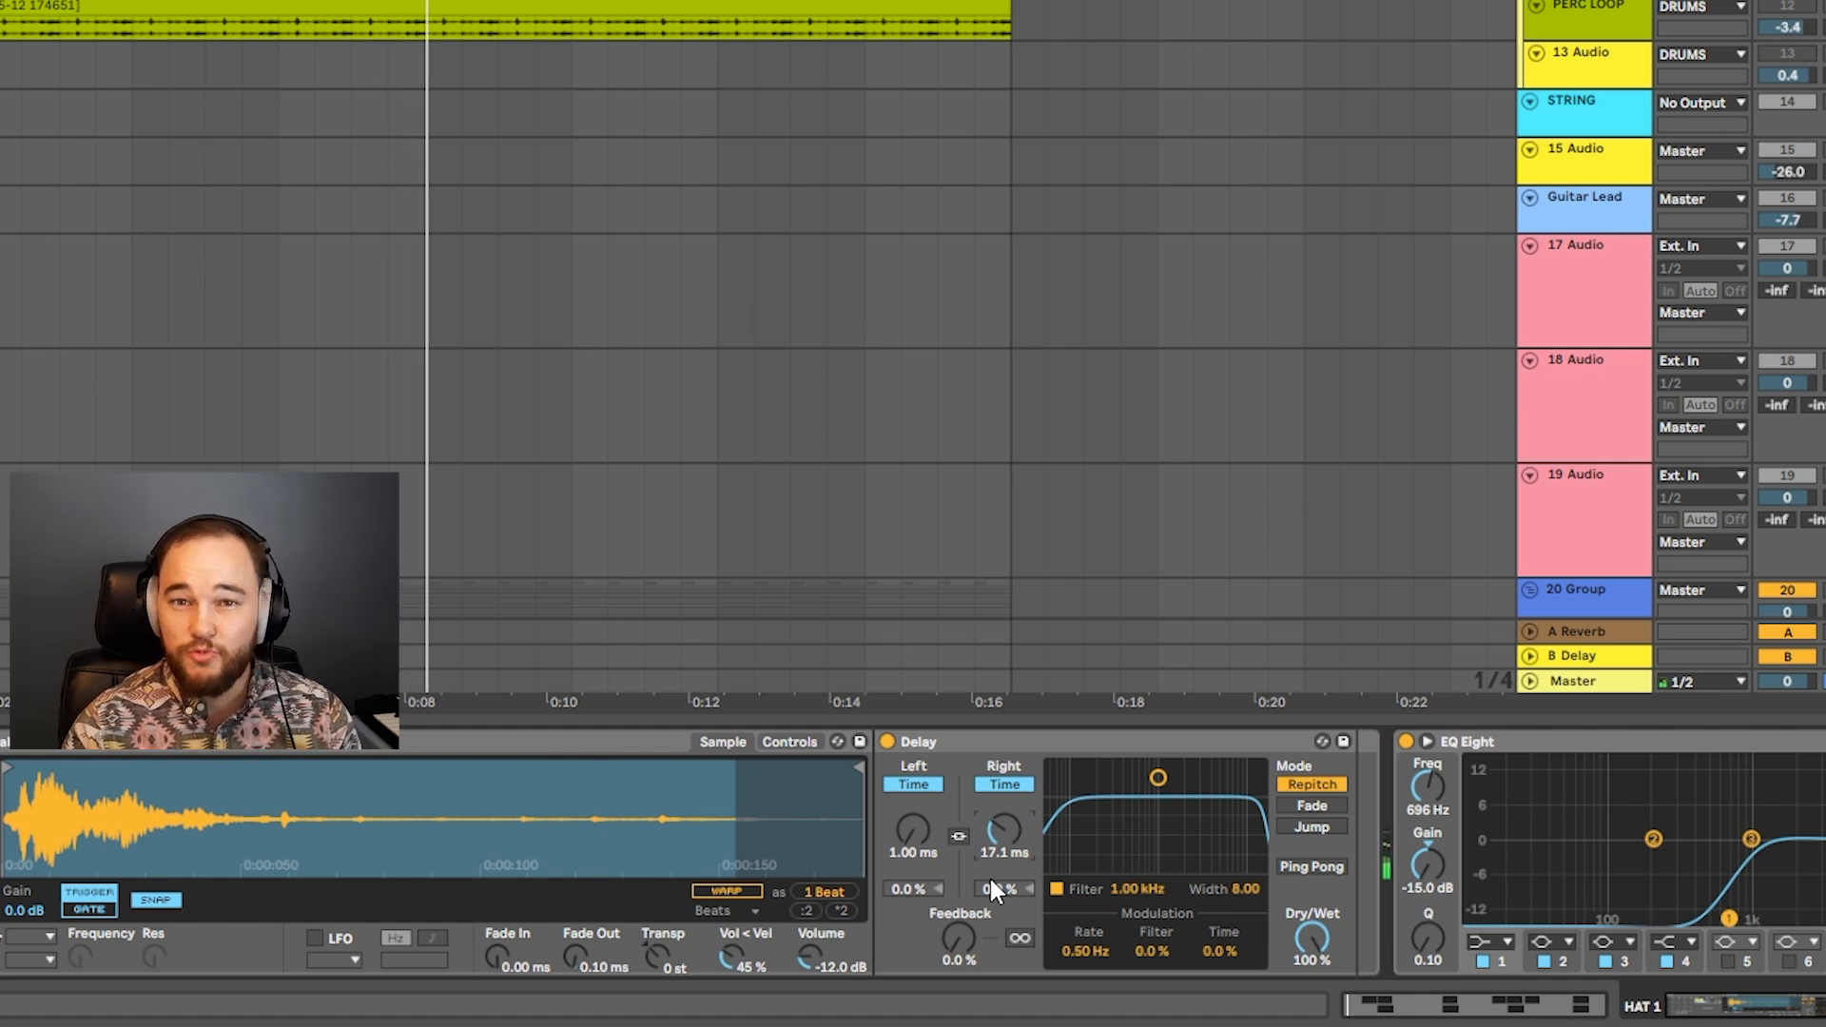
pyautogui.click(888, 742)
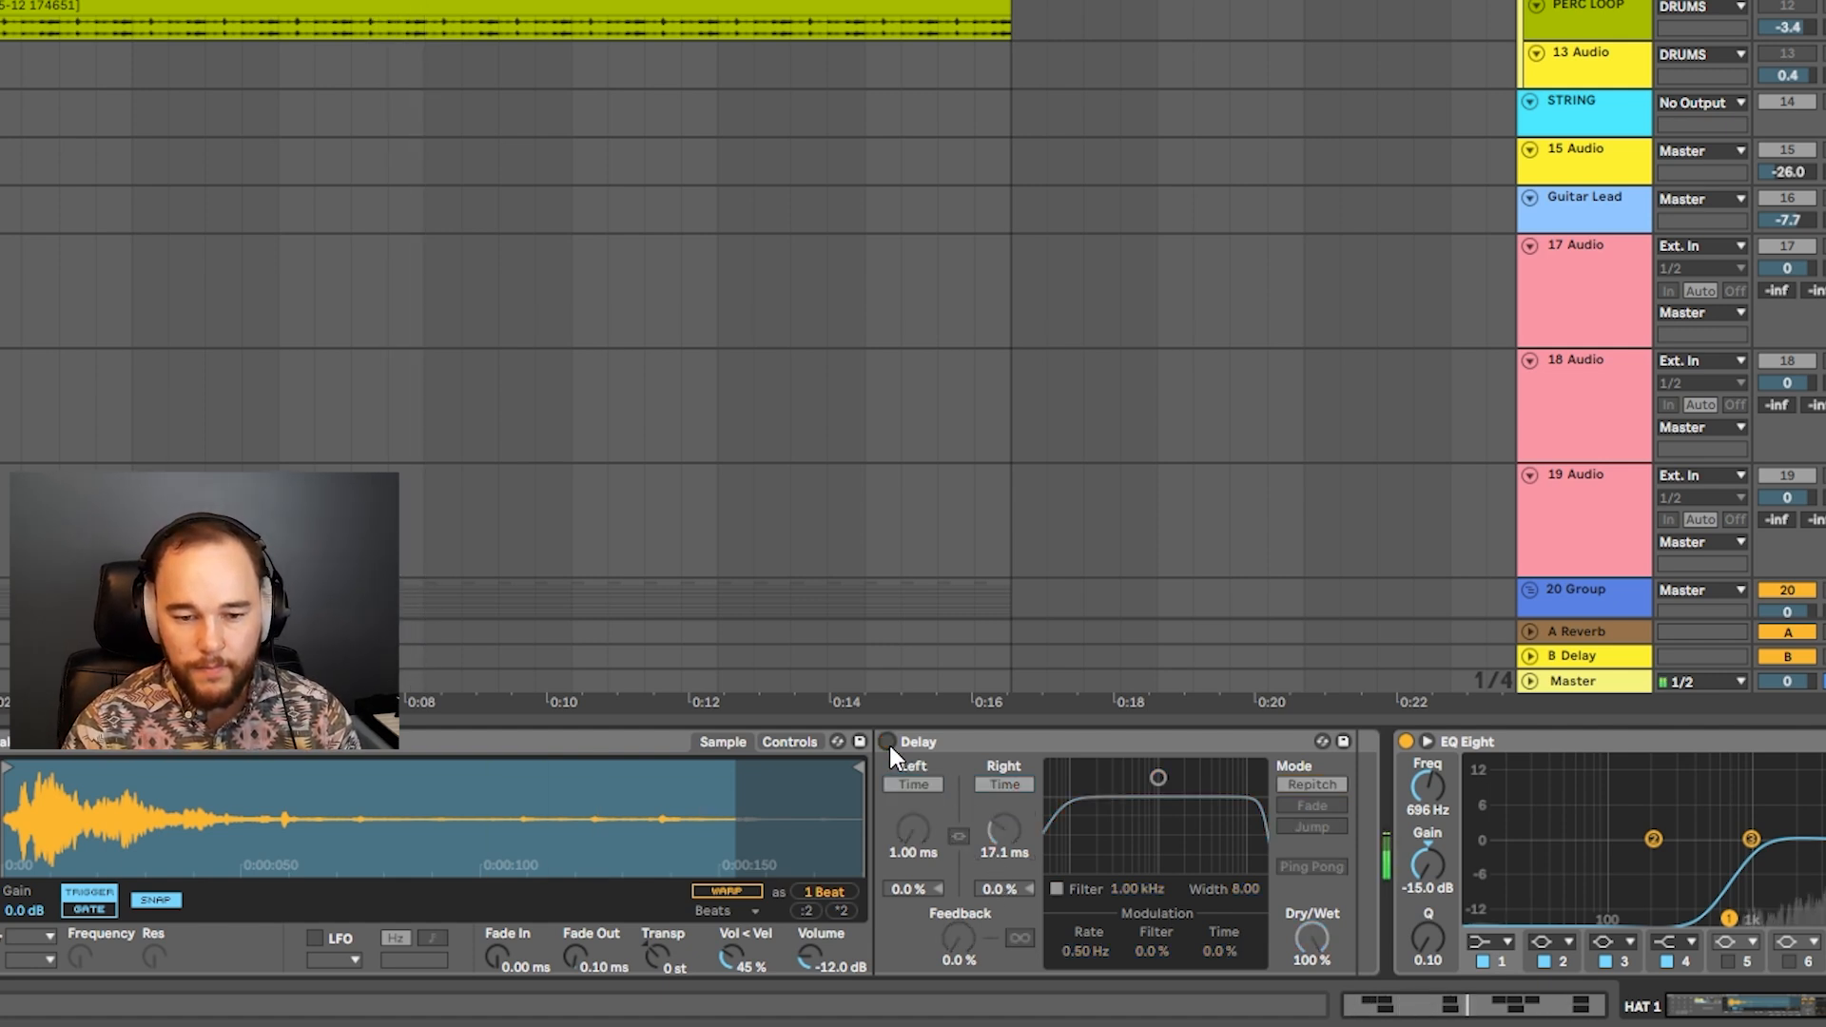
pyautogui.click(888, 742)
pyautogui.press('space')
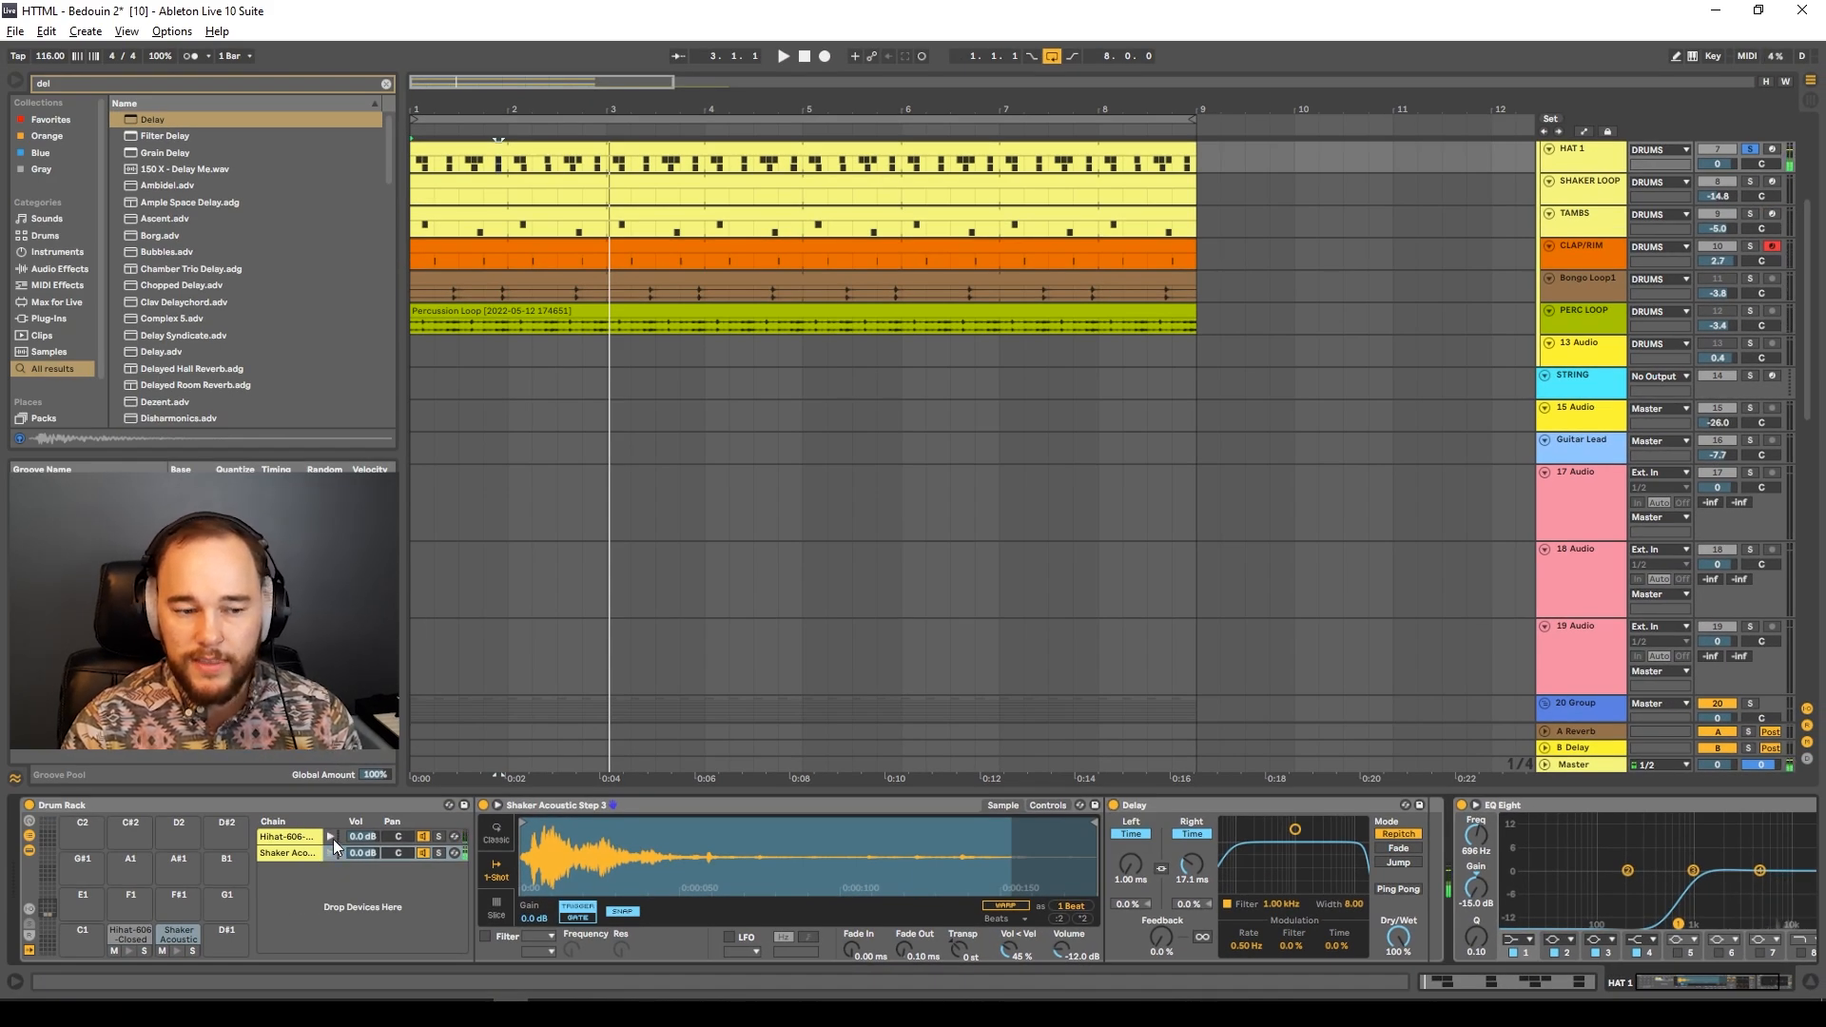
# Move the sample start of Hihat-606-Closed to its attack and audition the hi-hat chain.
pyautogui.click(333, 839)
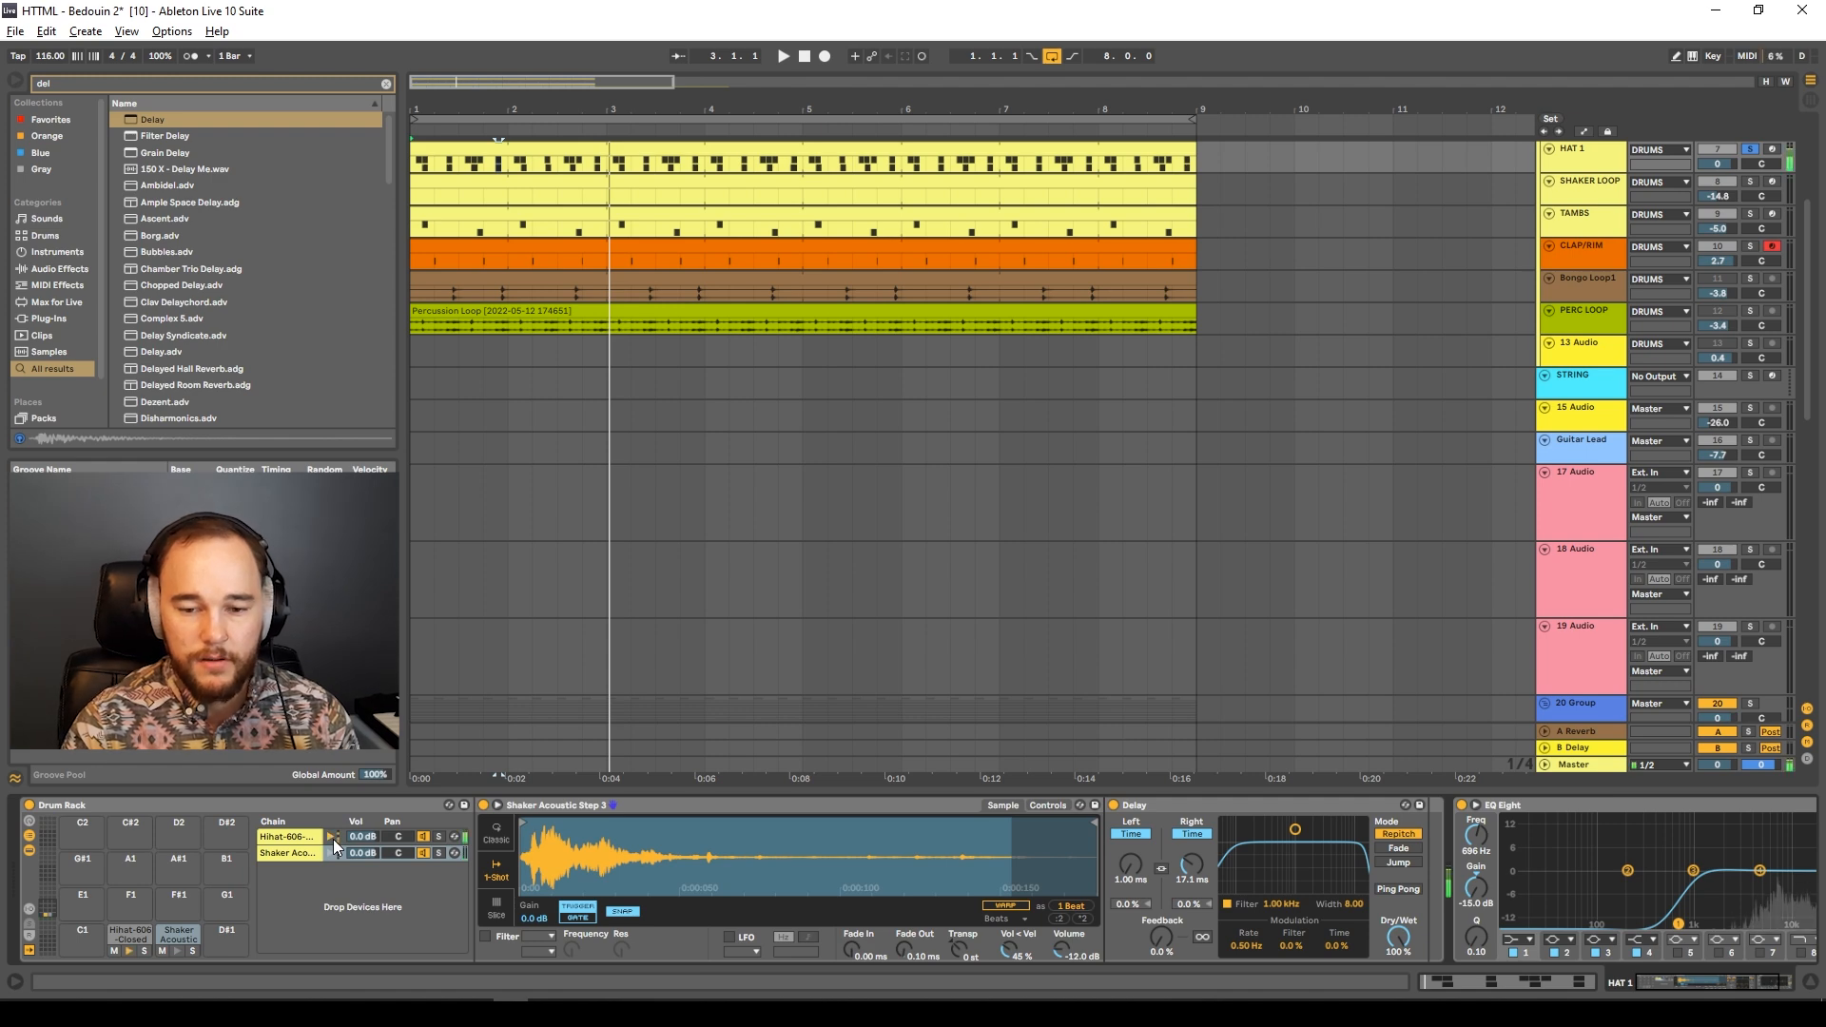
pyautogui.click(333, 838)
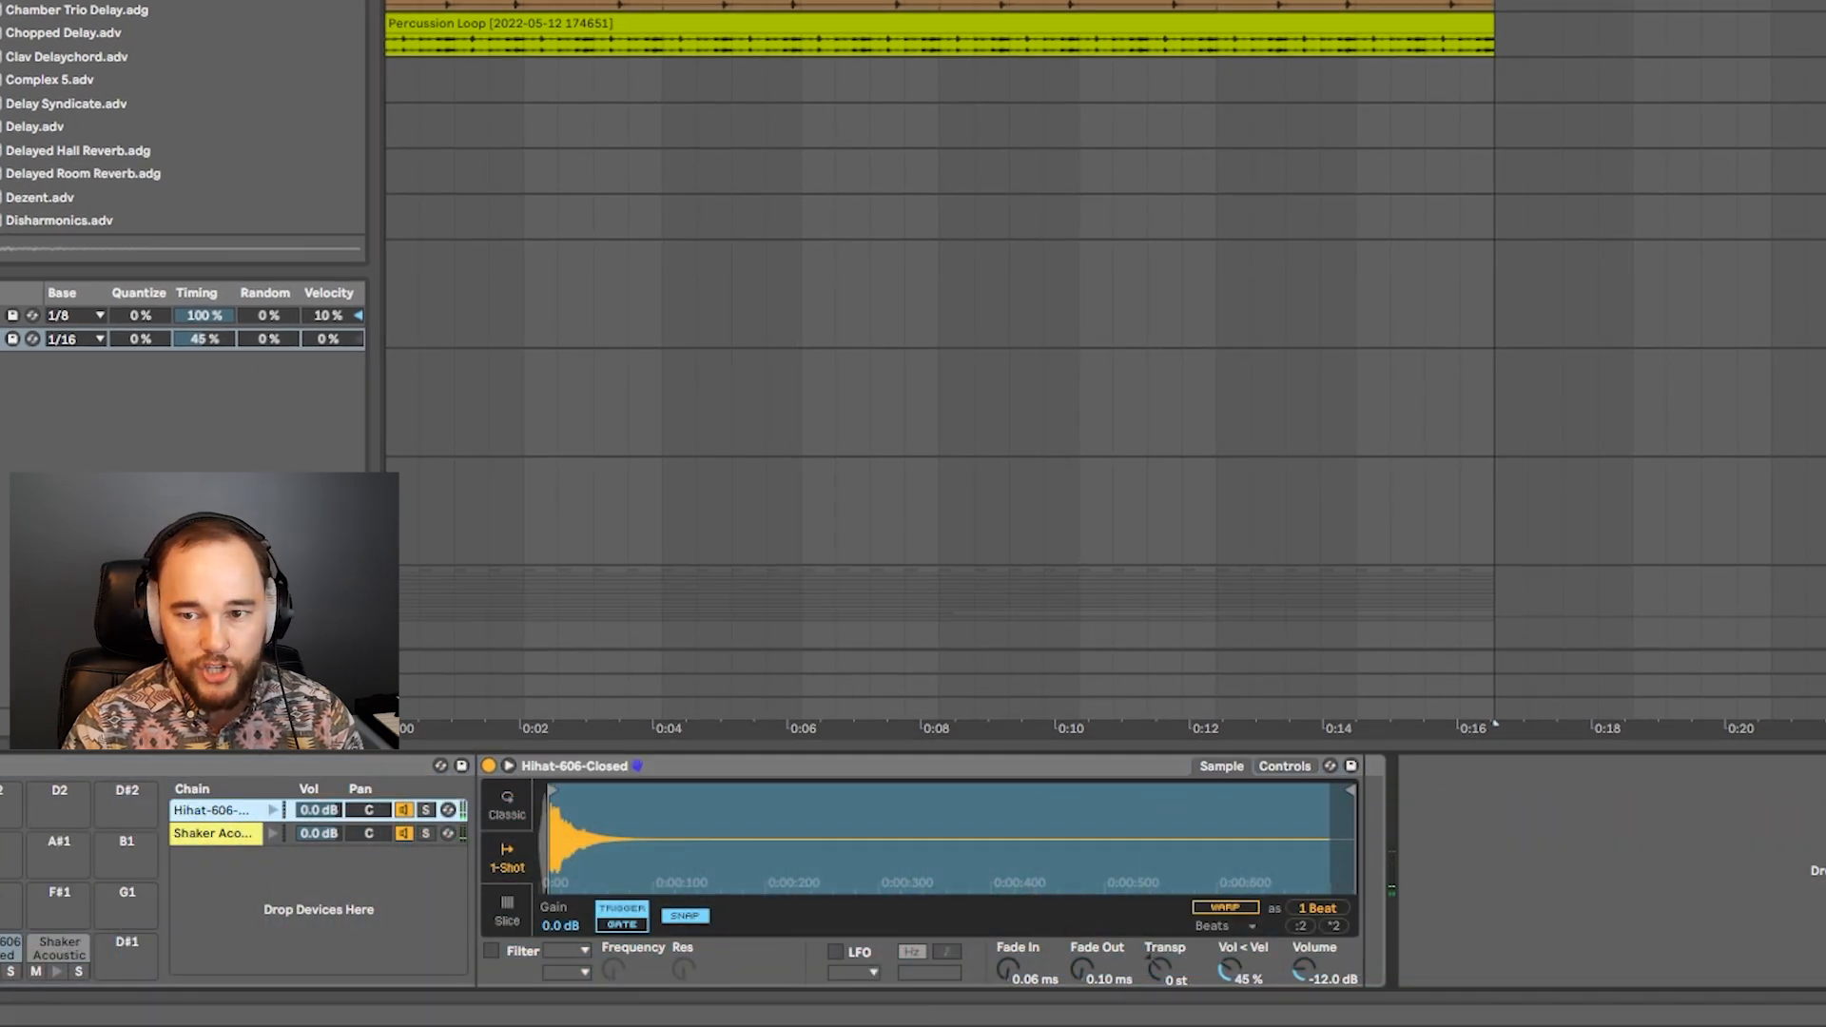
pyautogui.click(540, 794)
pyautogui.moveTo(561, 797); pyautogui.dragTo(545, 797)
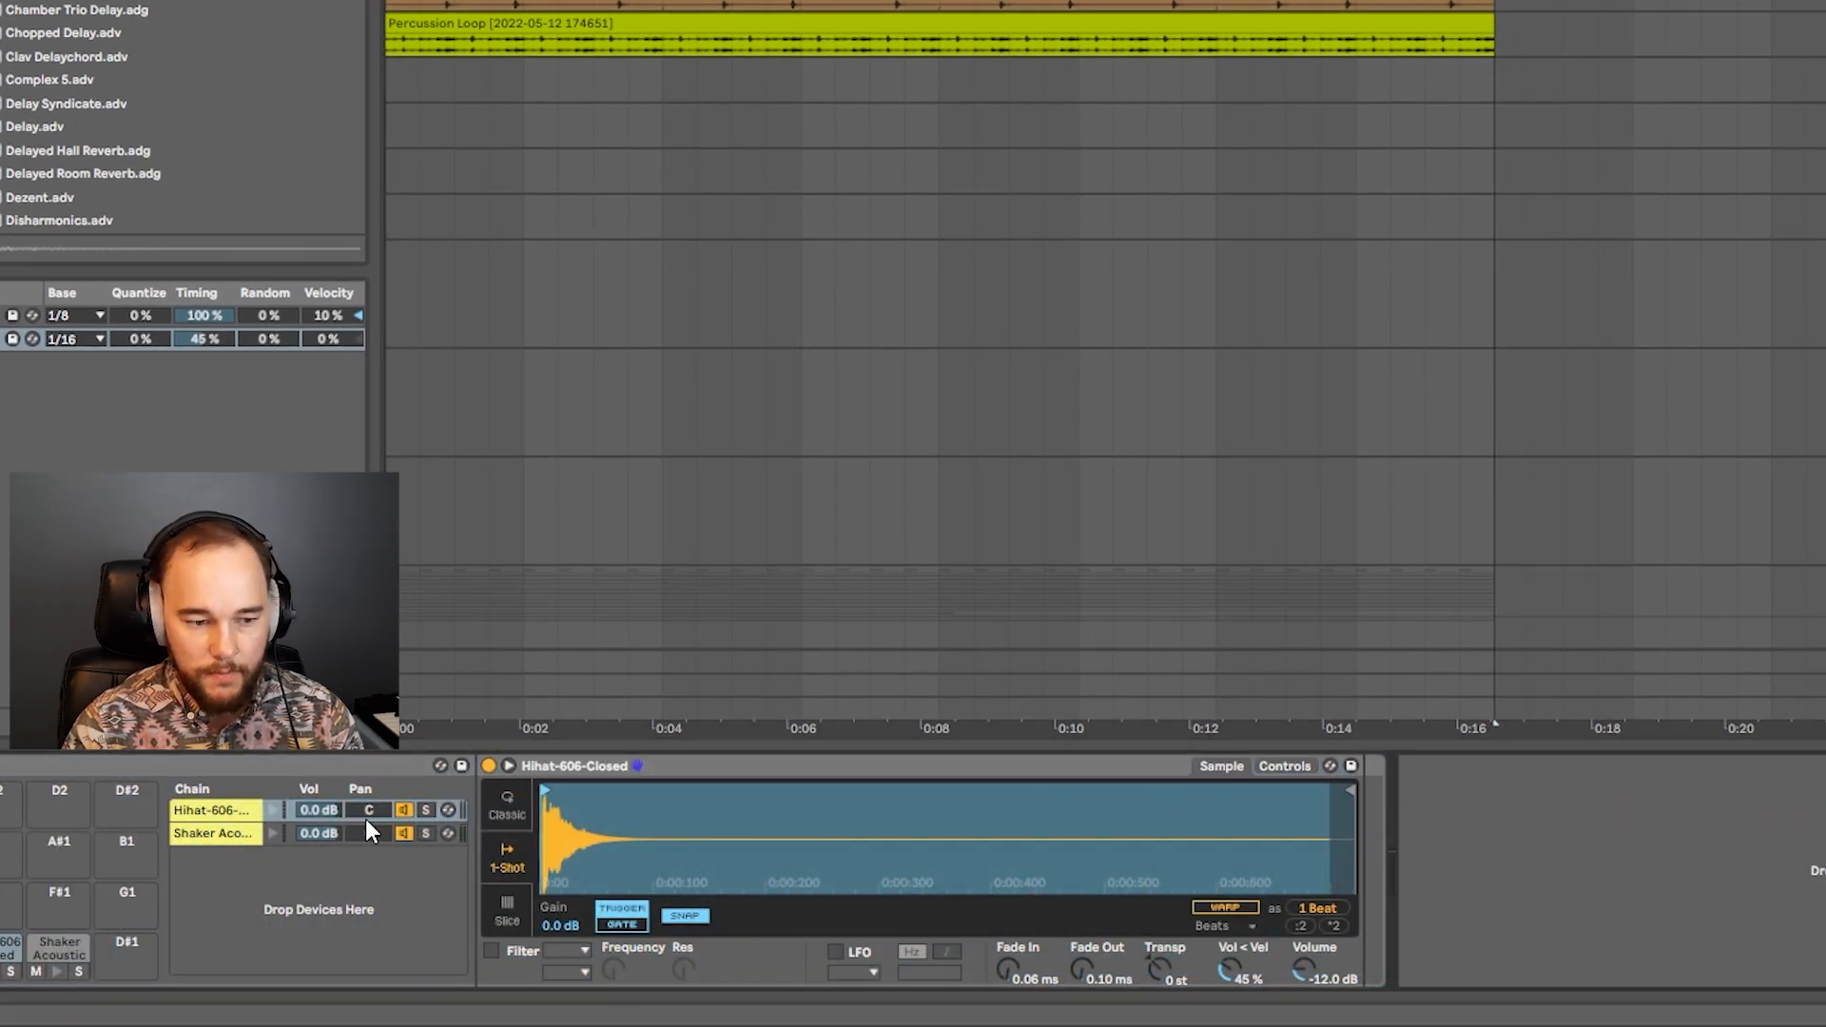
pyautogui.click(274, 809)
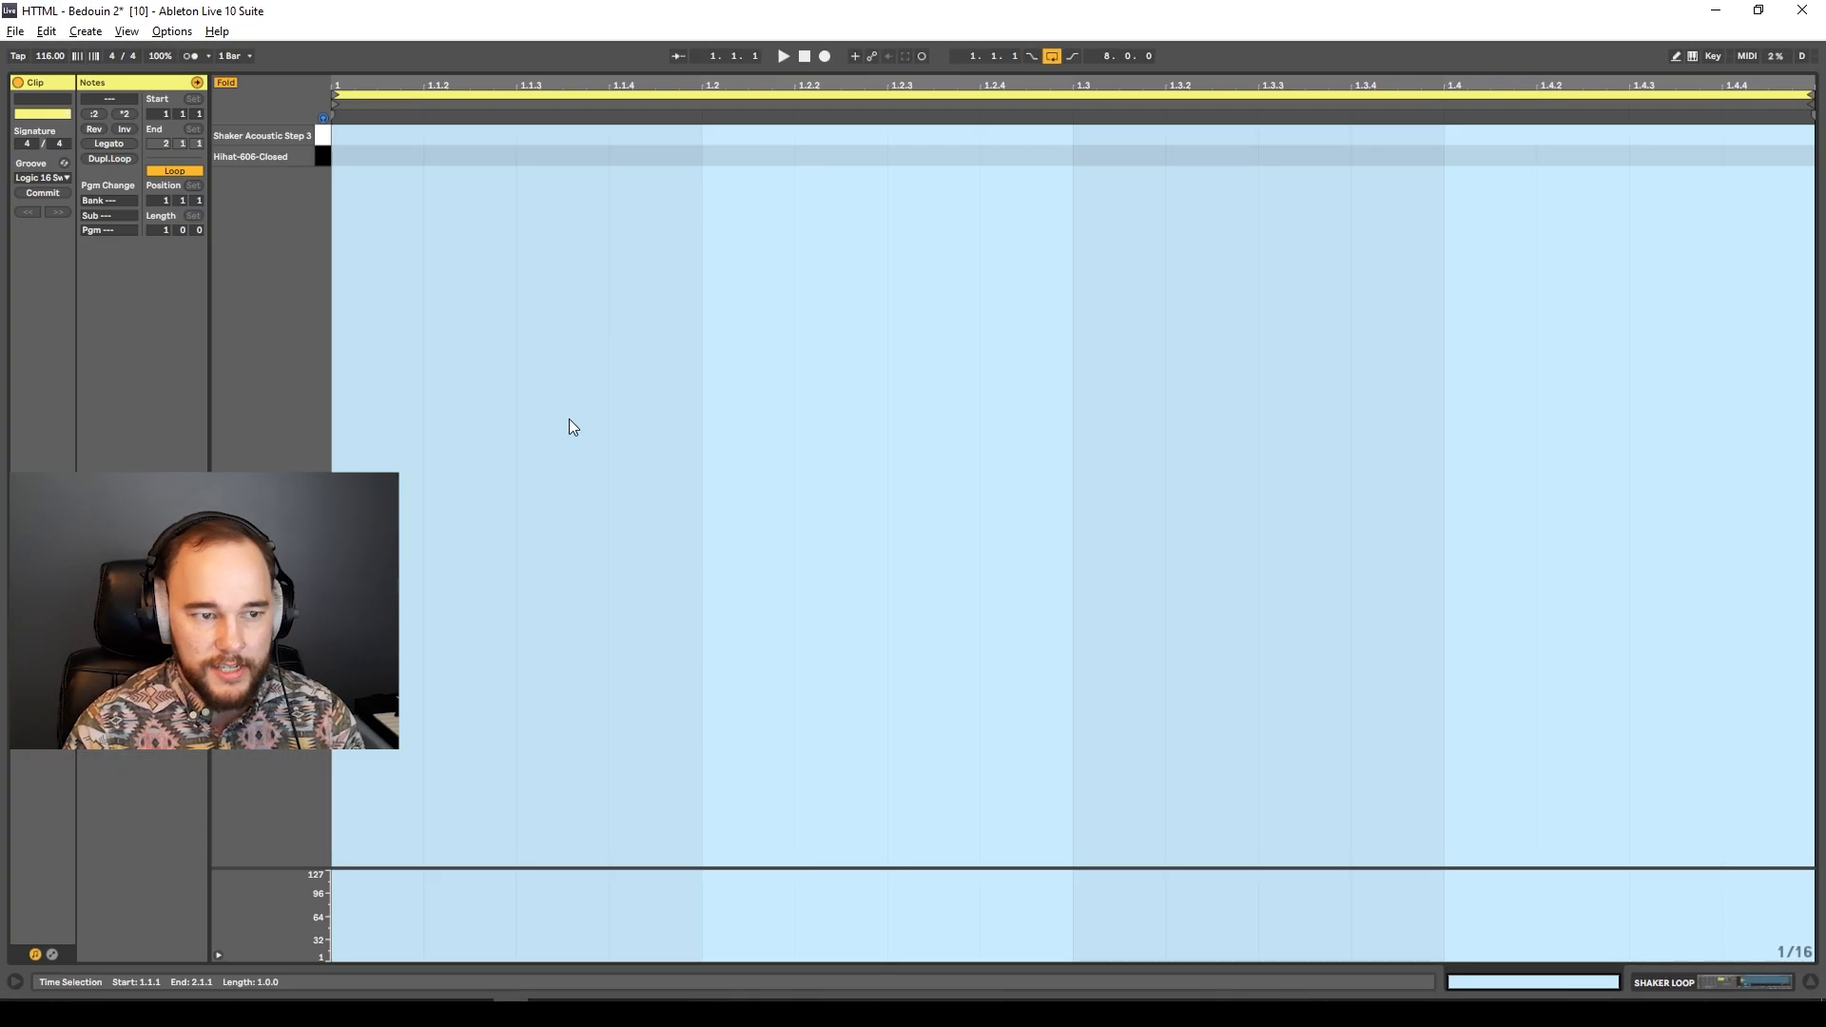
# Draw four closed hi-hat sixteenths from 1.1.1 to 1.1.4 with velocities of about 30, 77, 113 and 92.
pyautogui.click(361, 153)
pyautogui.moveTo(560, 150); pyautogui.dragTo(654, 155)
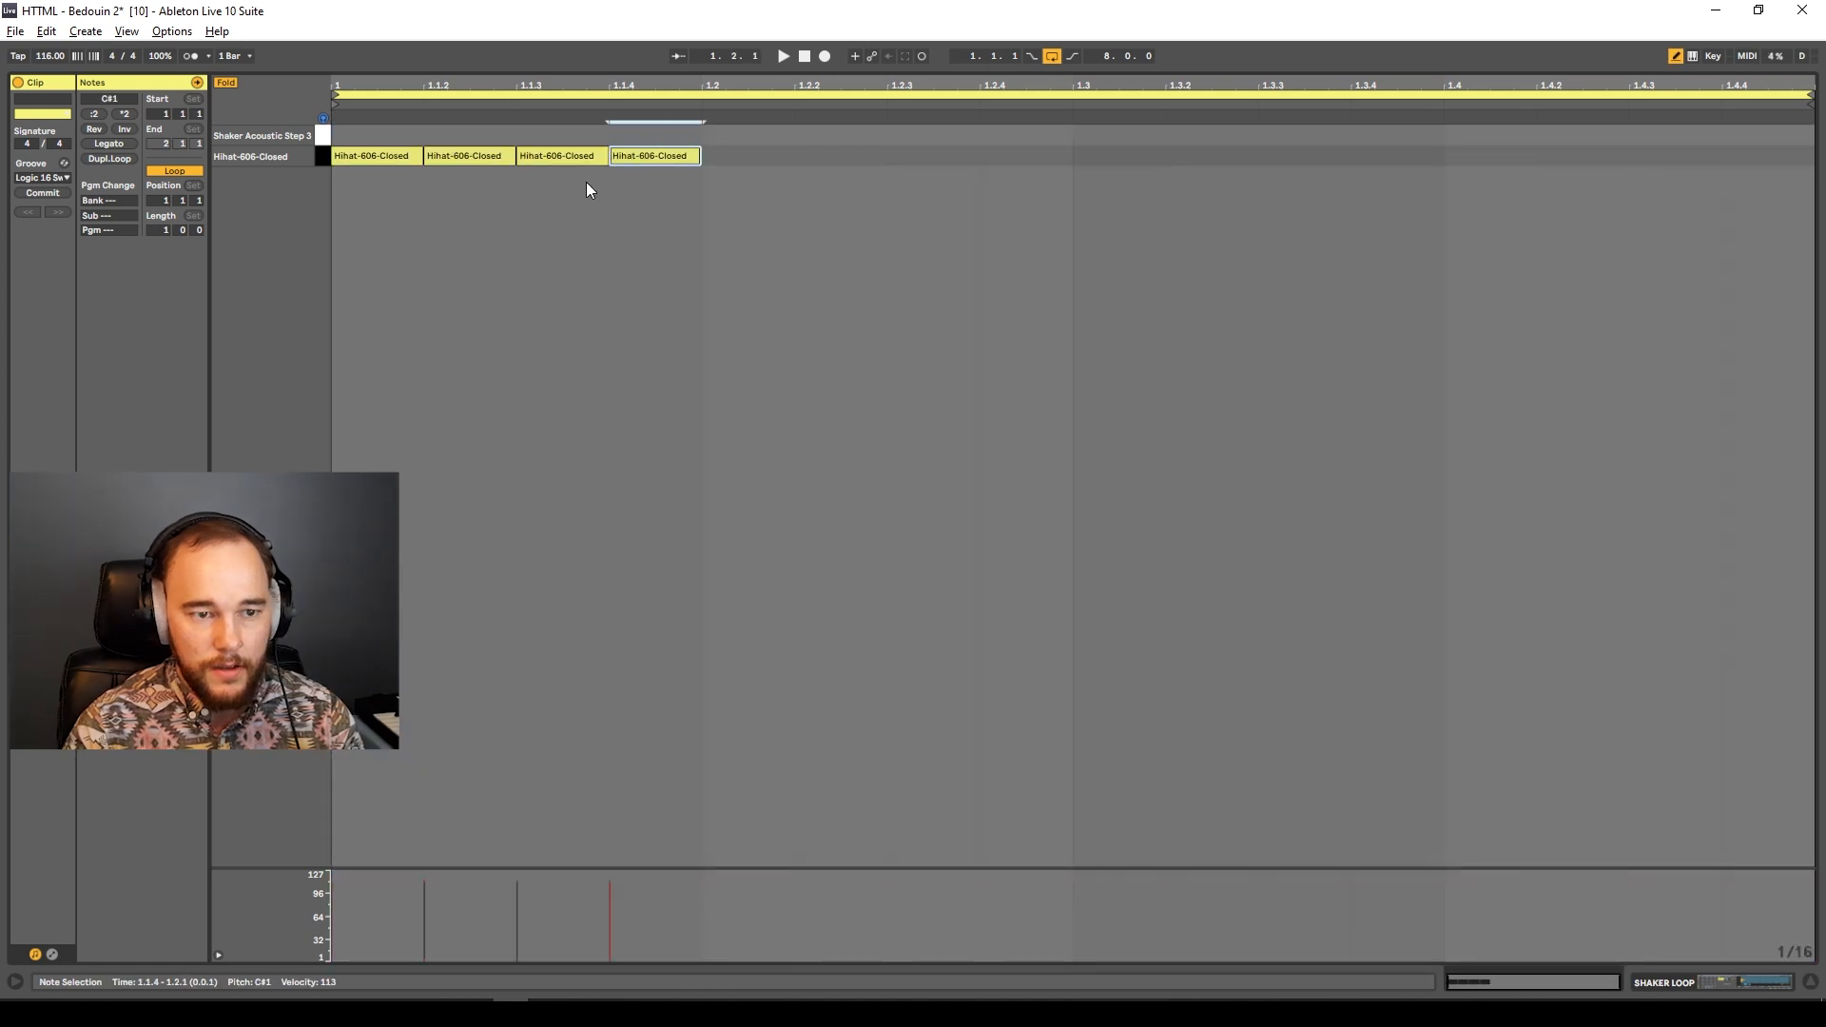
pyautogui.click(444, 881)
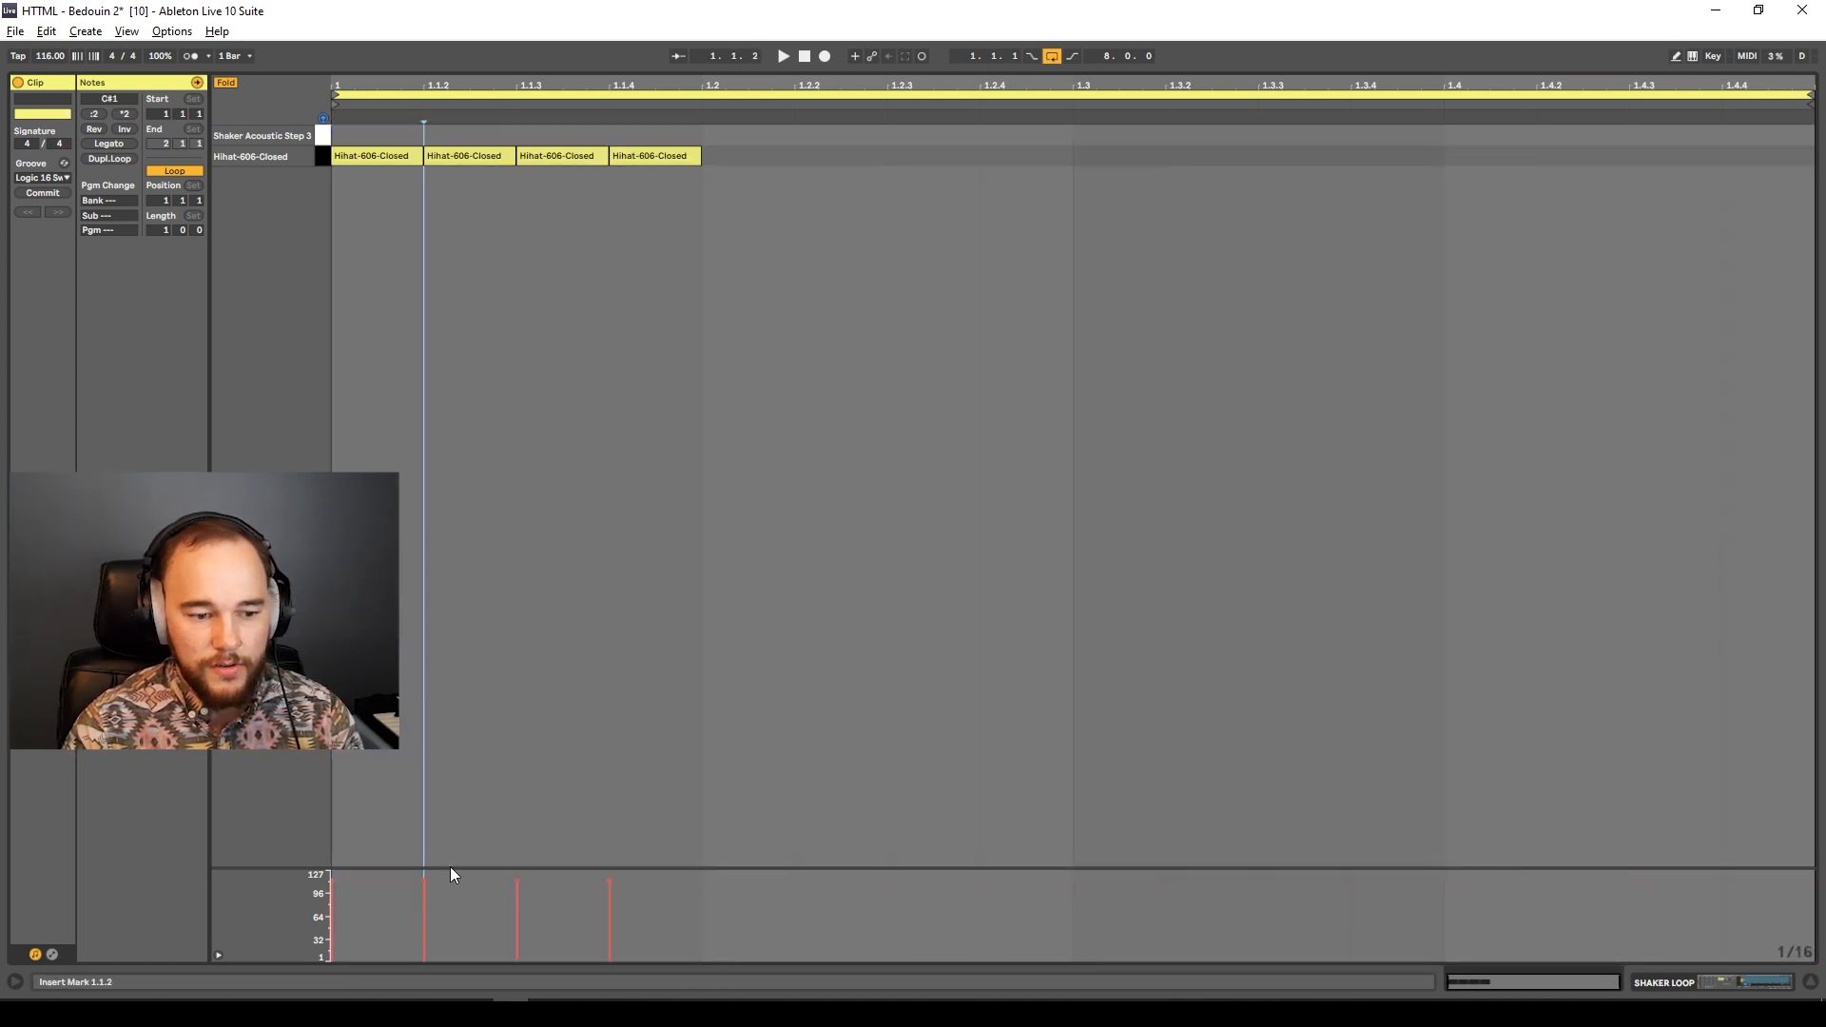
pyautogui.moveTo(451, 867); pyautogui.dragTo(518, 391)
pyautogui.press('Home')
pyautogui.press('b')
pyautogui.click(348, 824)
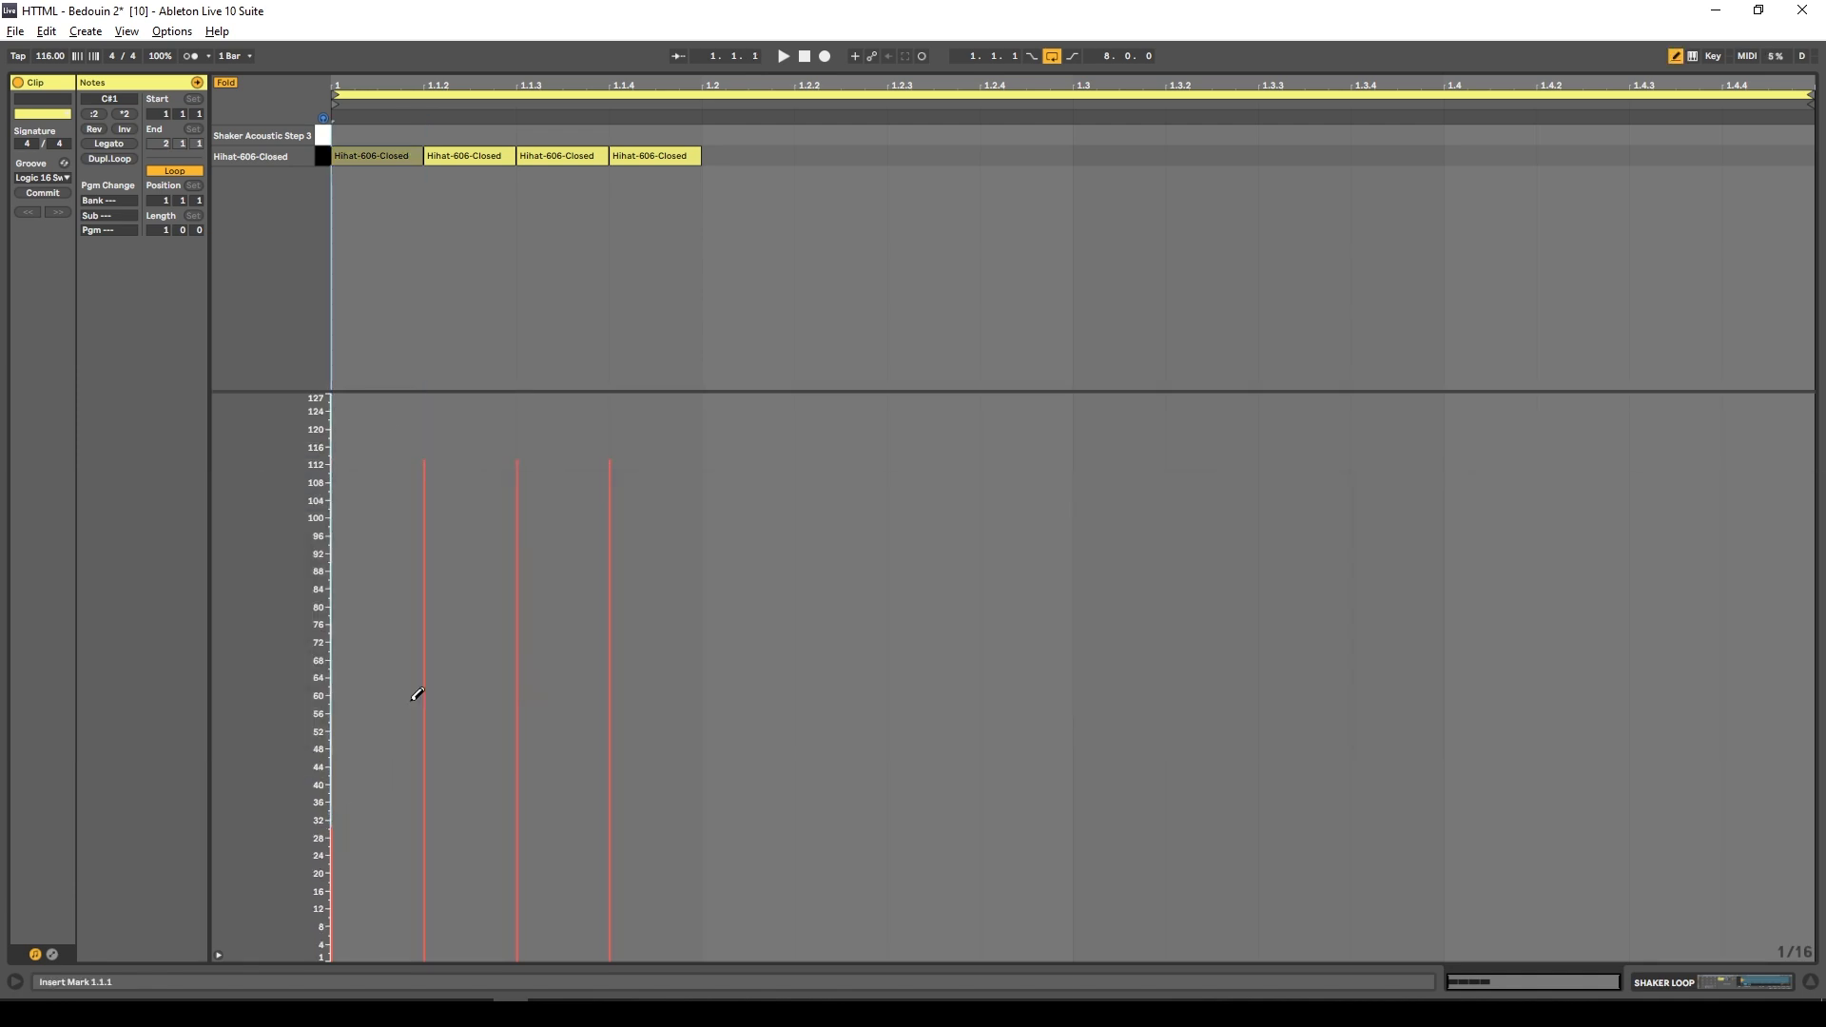
pyautogui.hotkey('ctrl', 'z')
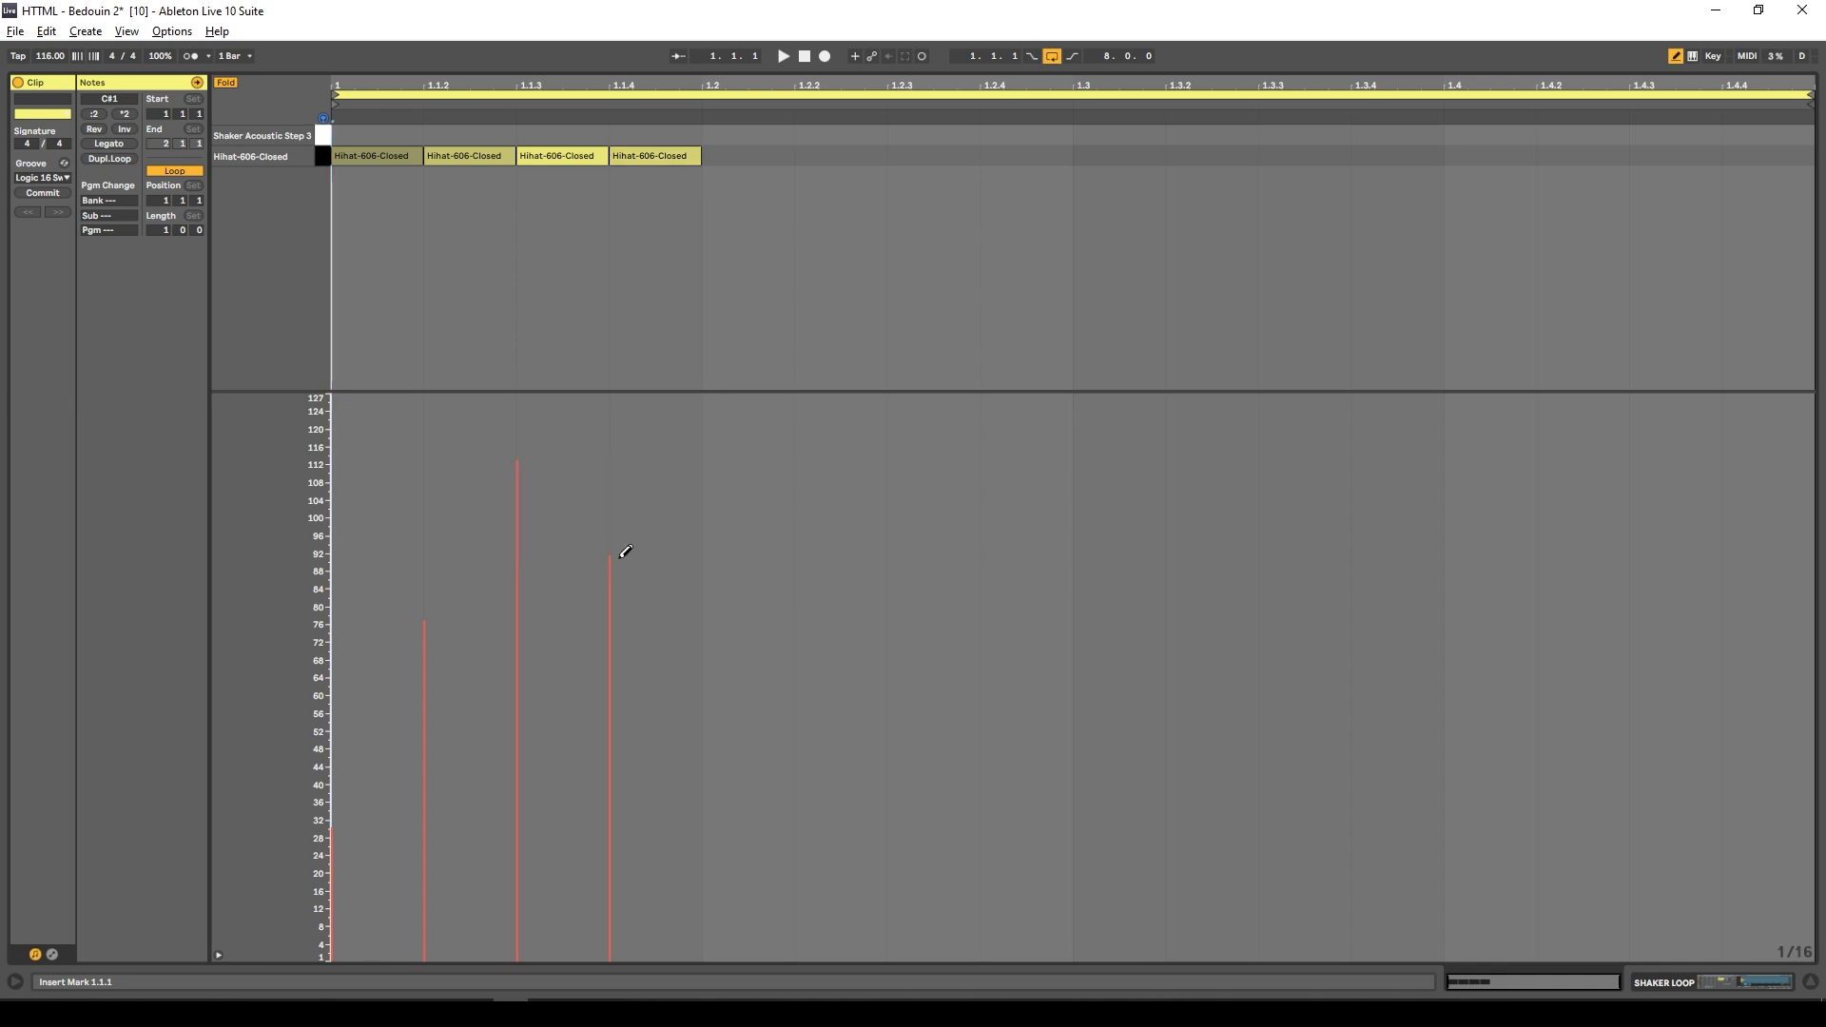
# Duplicate the four closed hi-hat notes three times to fill the one-bar clip, and play it.
pyautogui.moveTo(709, 224); pyautogui.dragTo(356, 132)
pyautogui.hotkey('ctrl', 'd')
pyautogui.hotkey('ctrl', 'd')
pyautogui.hotkey('ctrl', 'd')
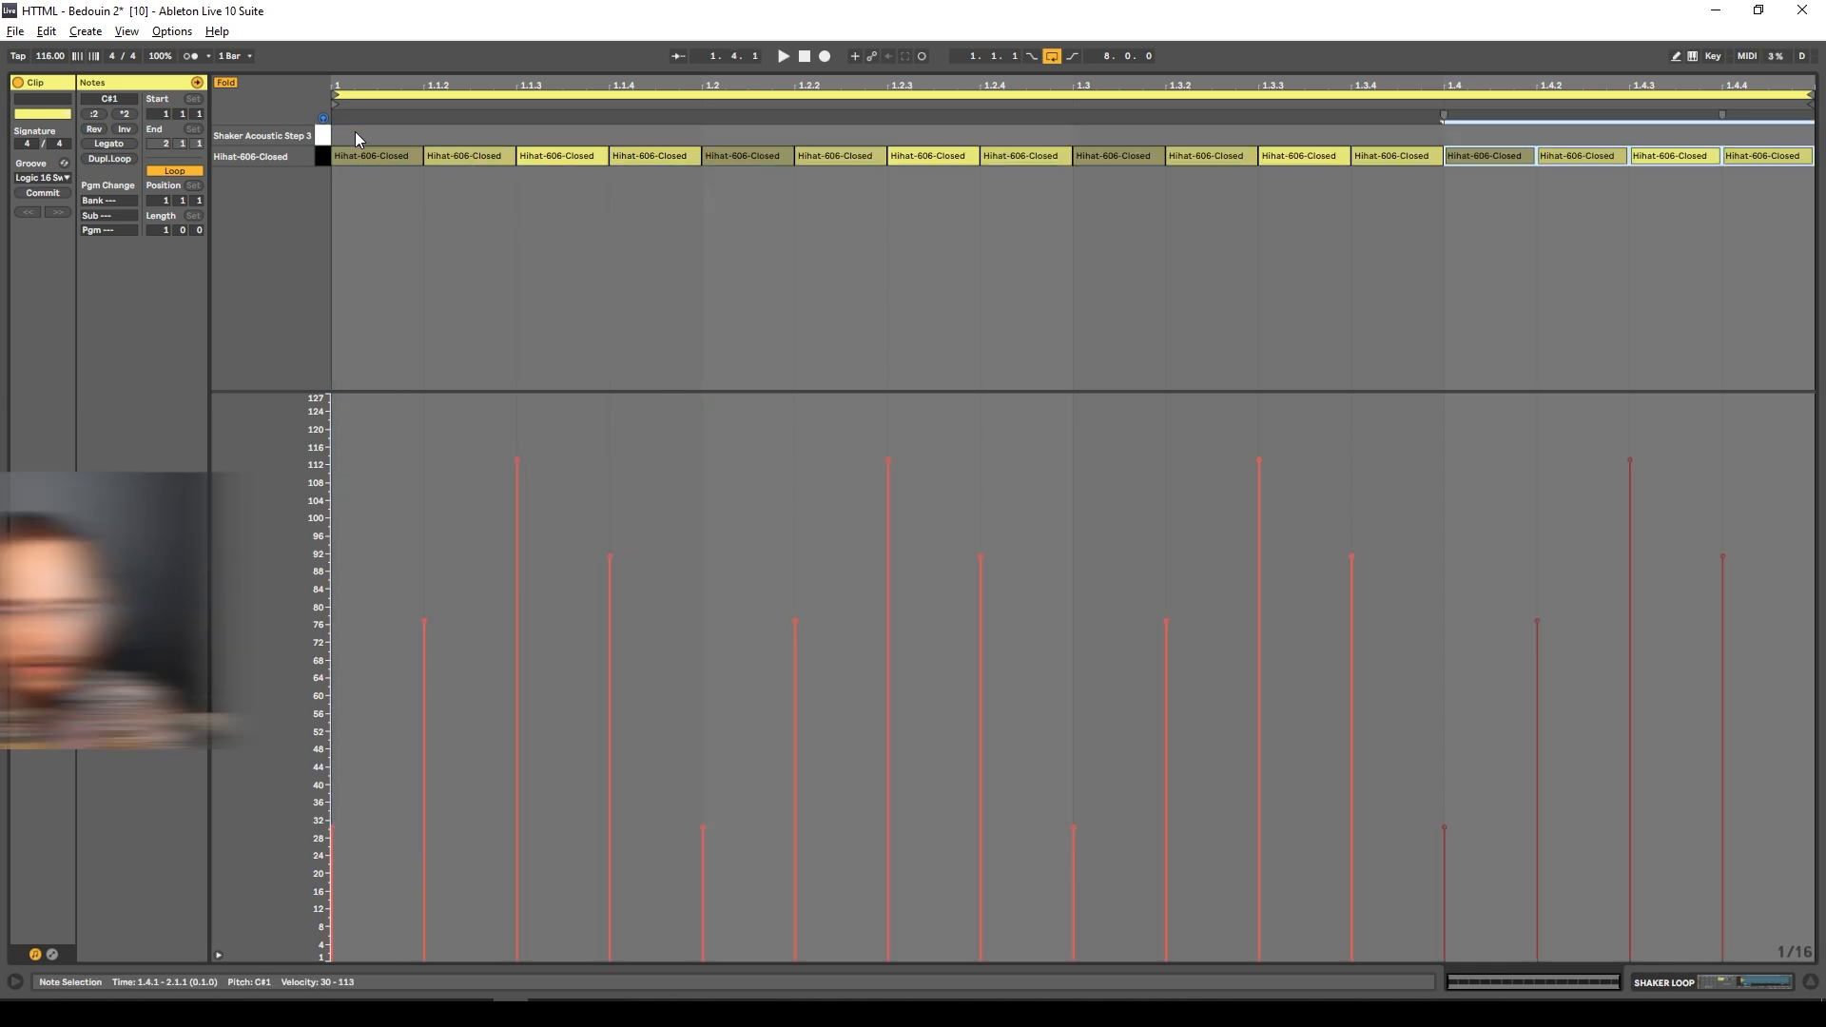
pyautogui.press('space')
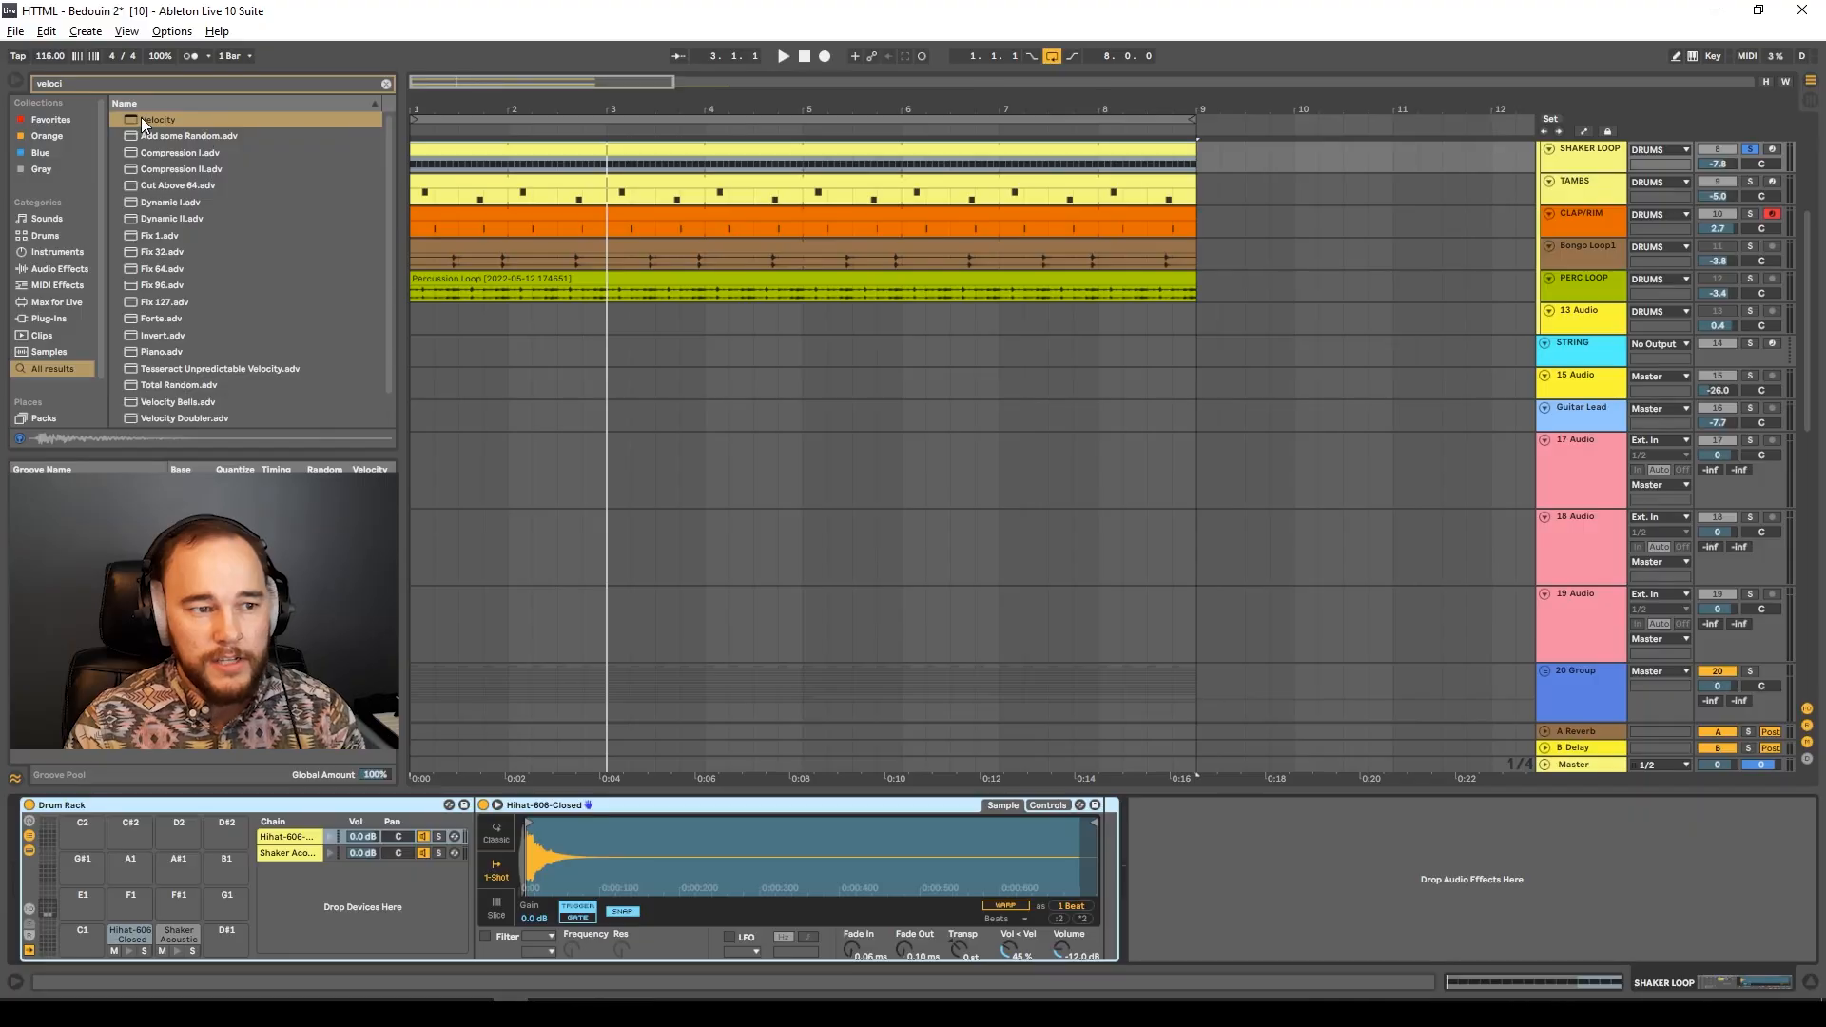
# Find the Vocoder in the browser and add it to the SHAKER LOOP track.
pyautogui.click(142, 116)
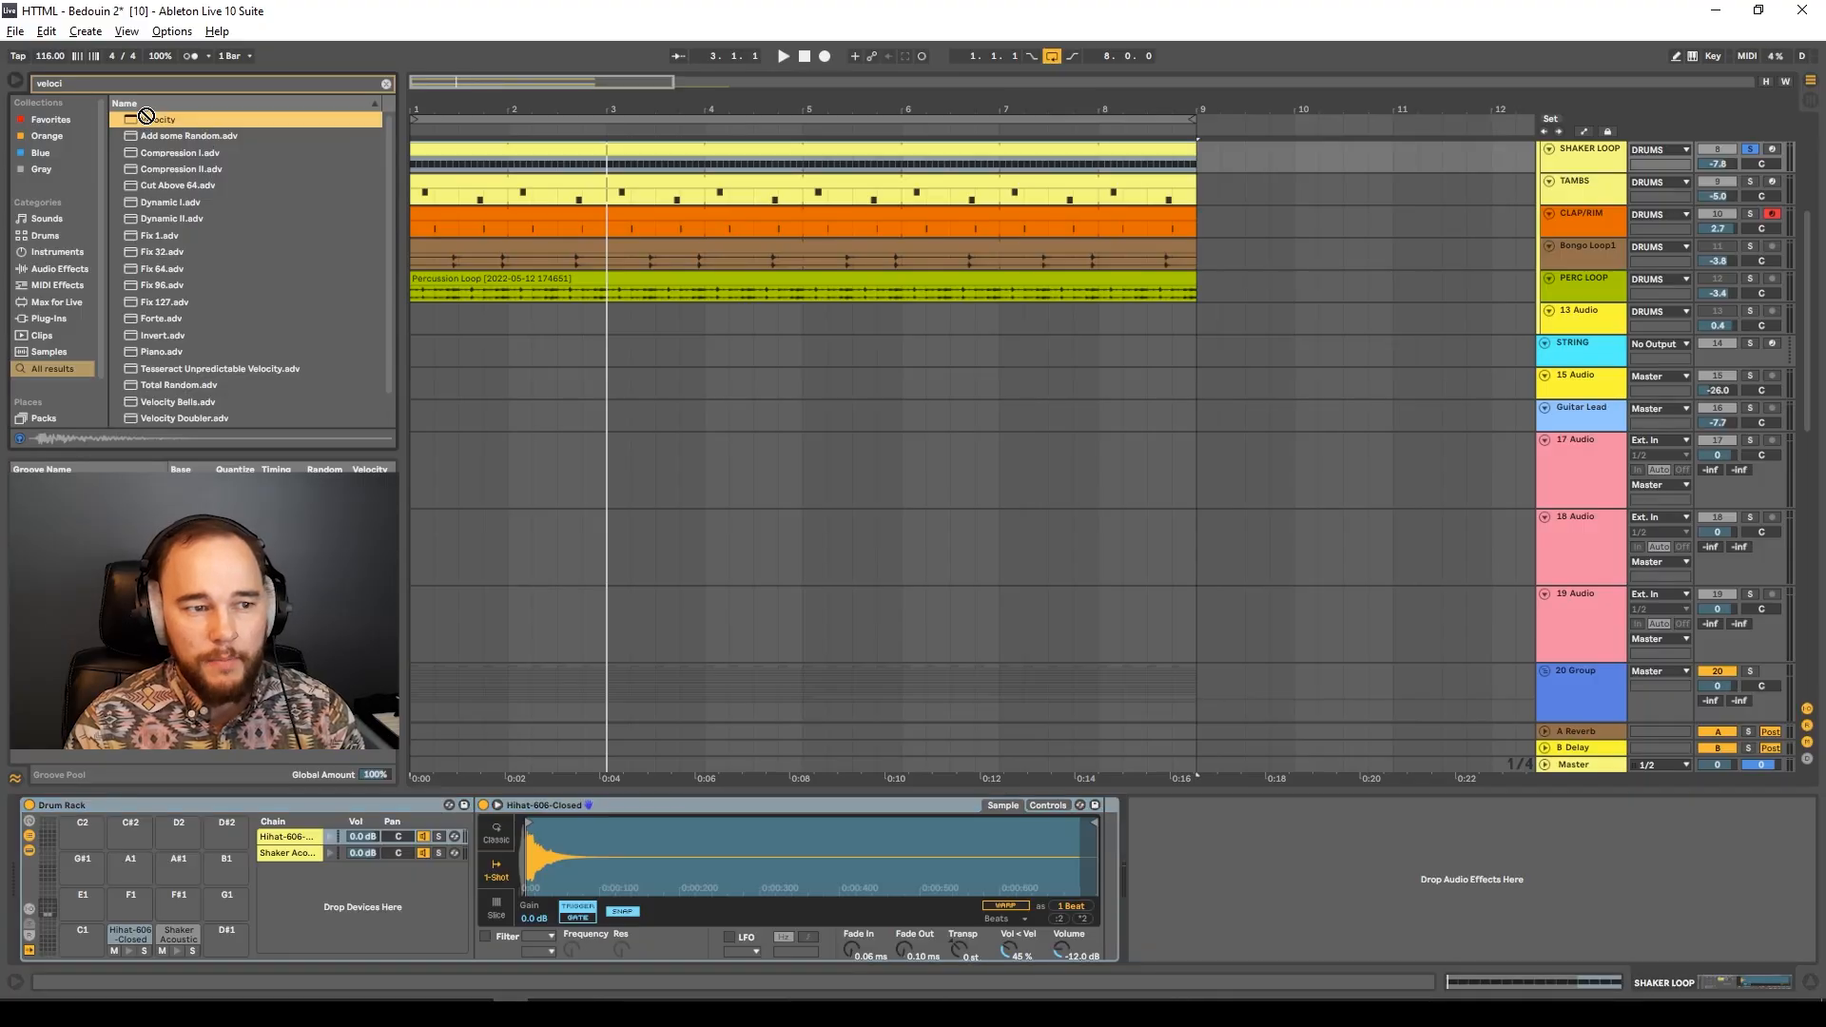
pyautogui.hotkey('ctrl', 'f')
pyautogui.write('voco')
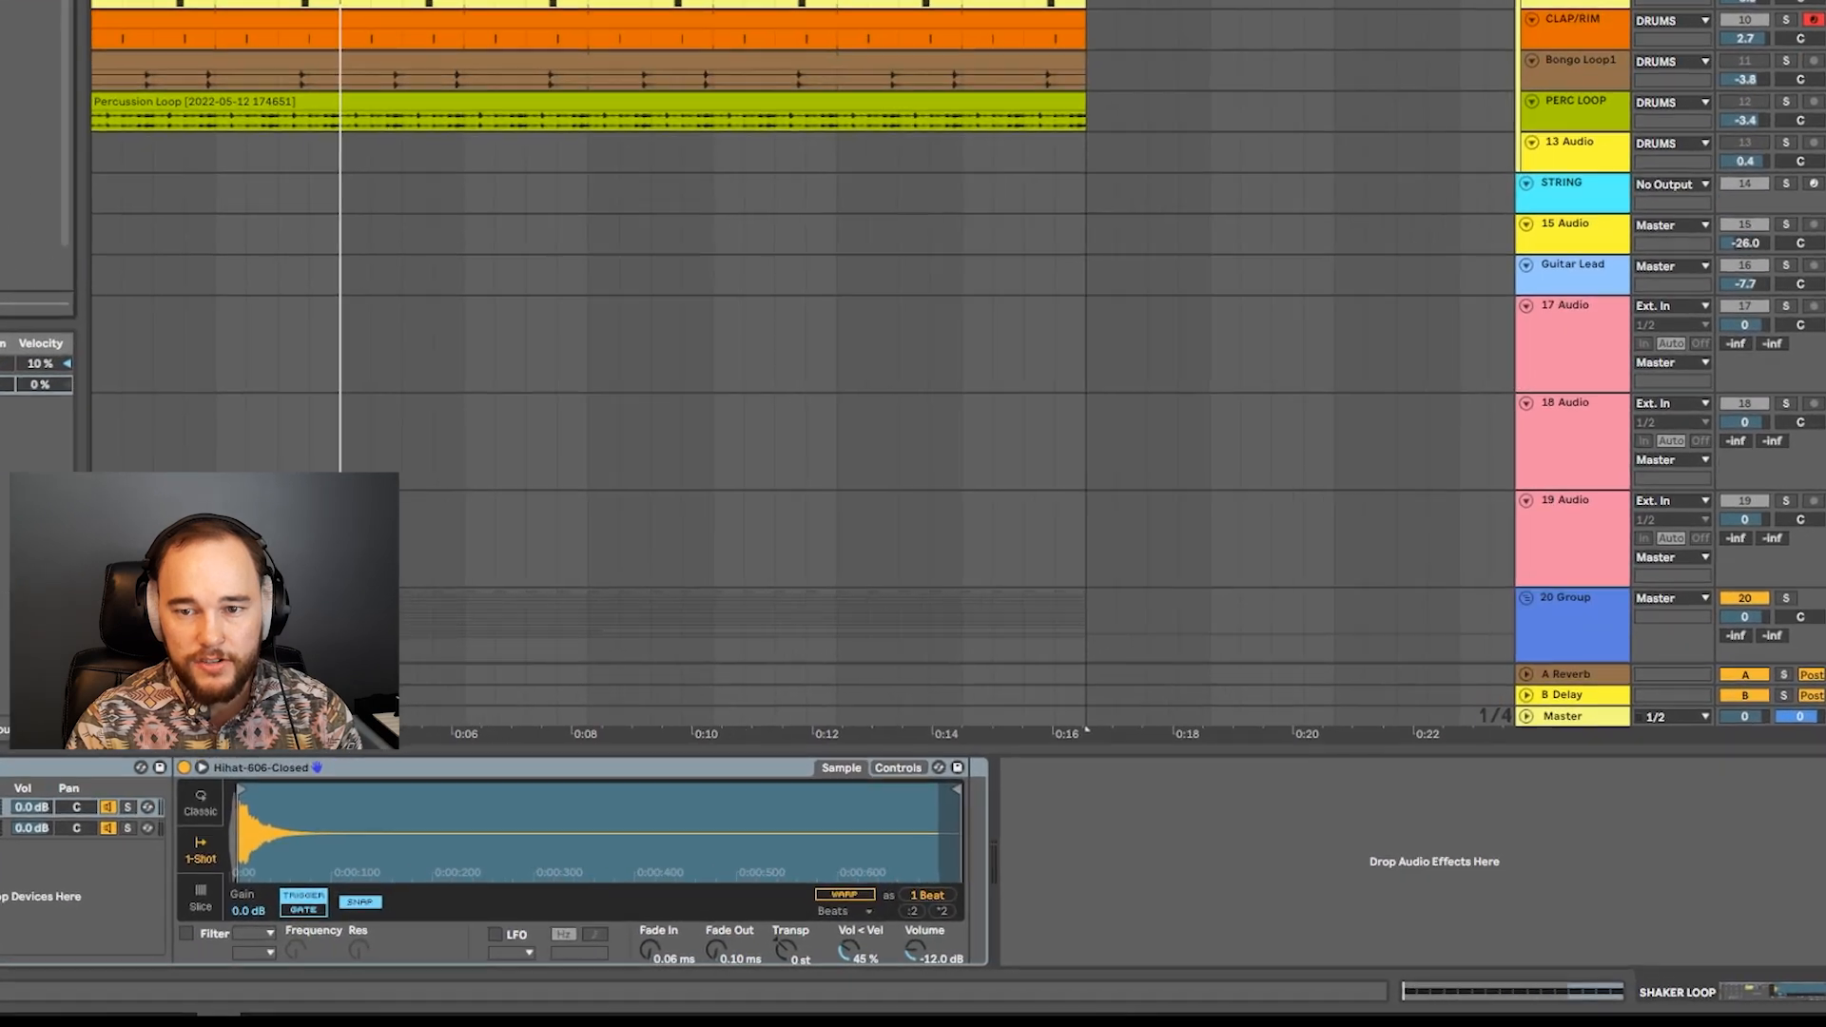
pyautogui.press('Return')
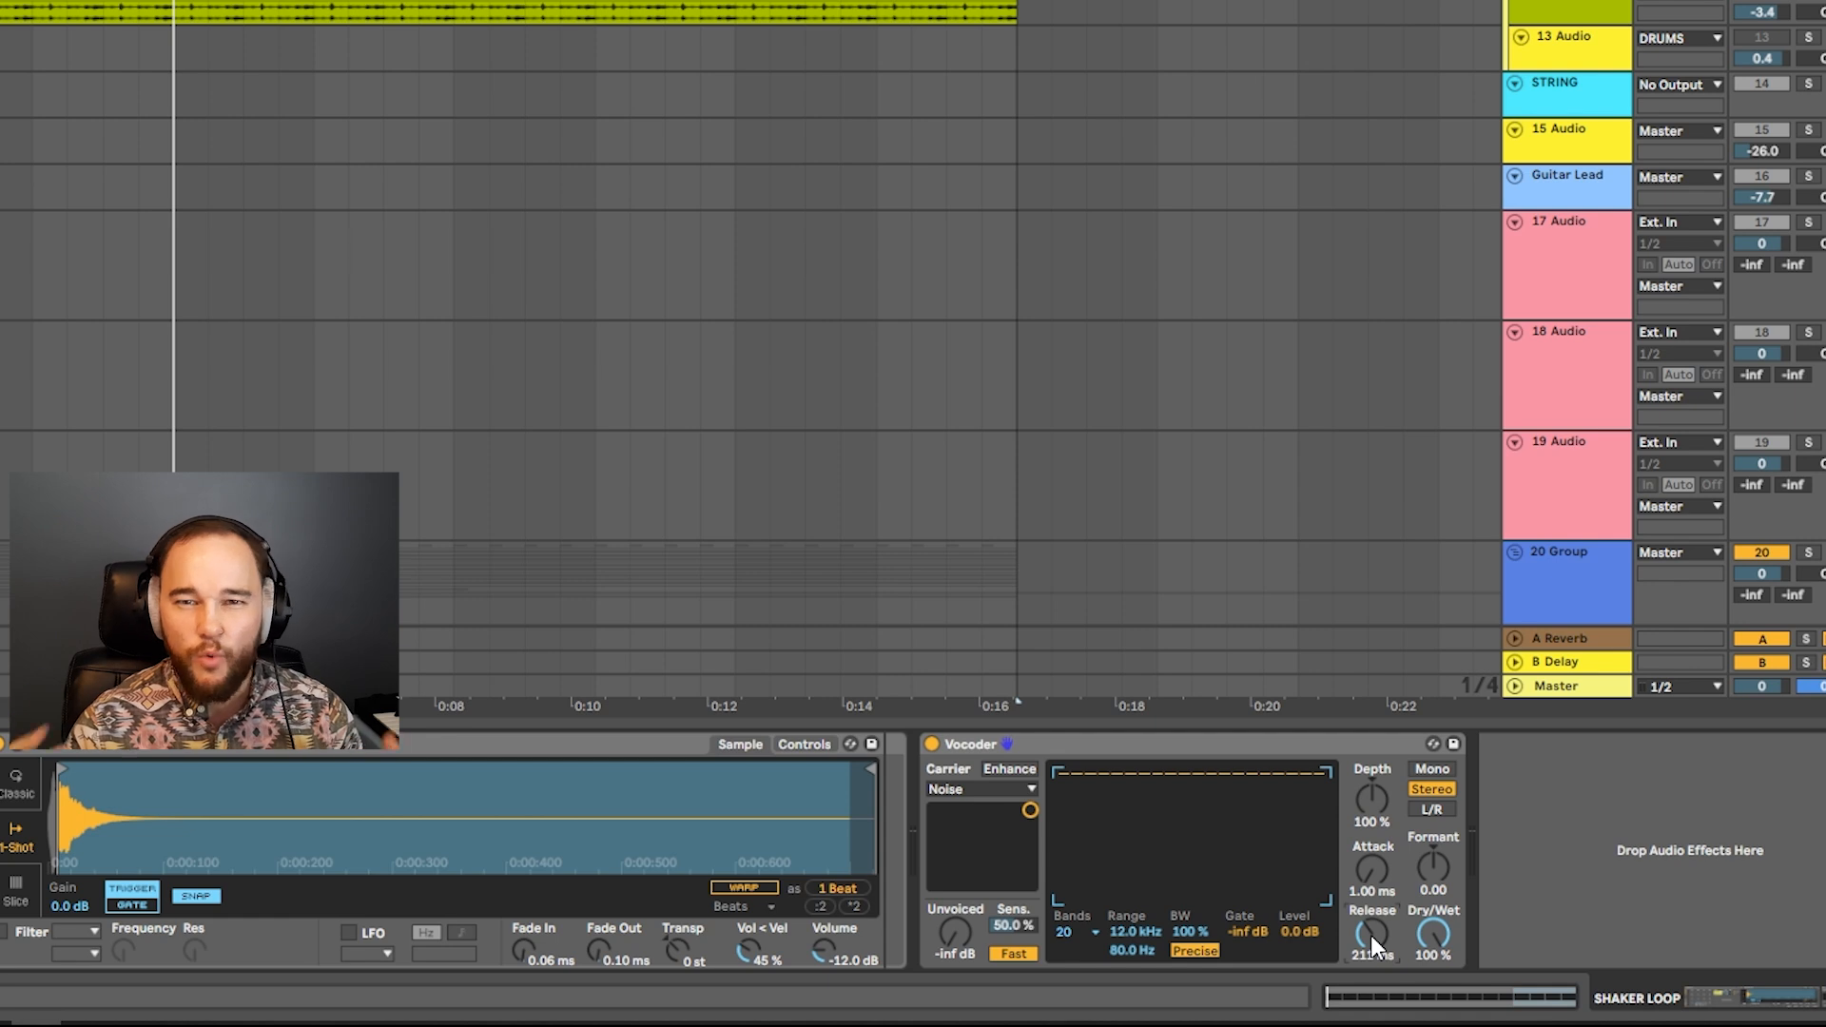
# Set the Vocoder's release to 186 ms and its dry/wet to 65.5% while listening to the hi-hat loop.
pyautogui.press('space')
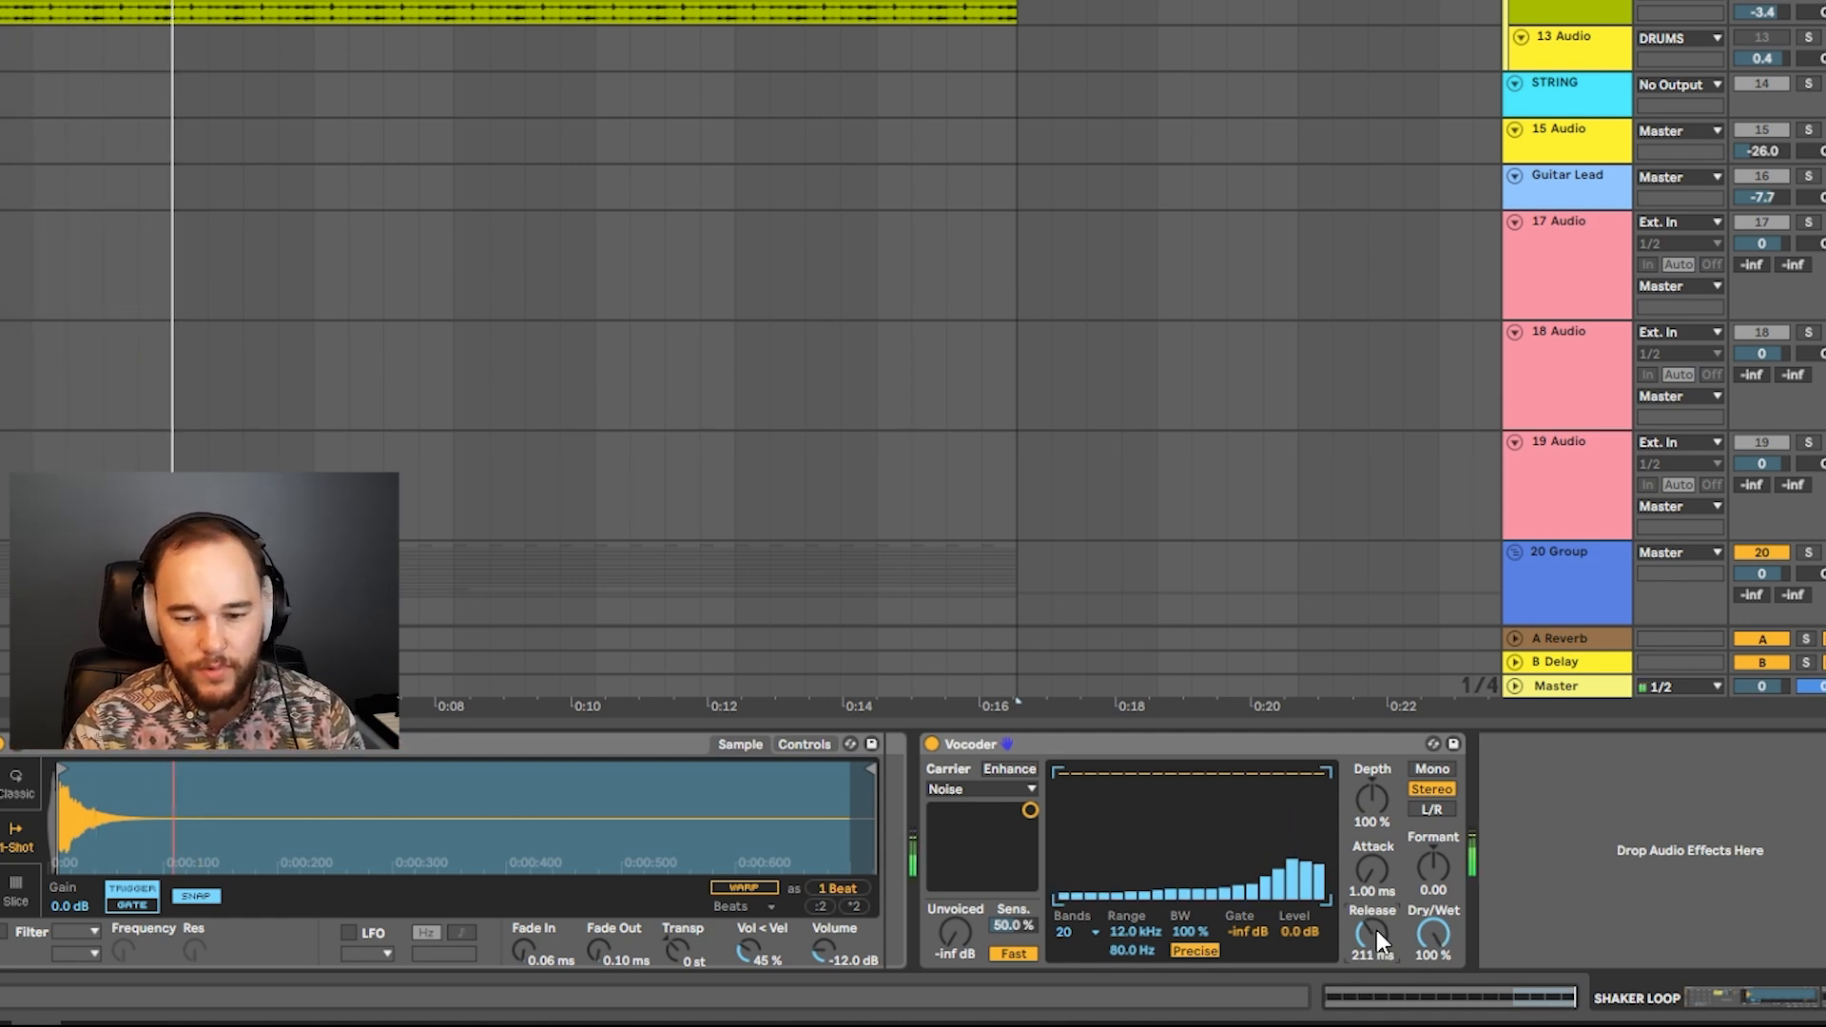
pyautogui.moveTo(1377, 930); pyautogui.dragTo(1433, 911)
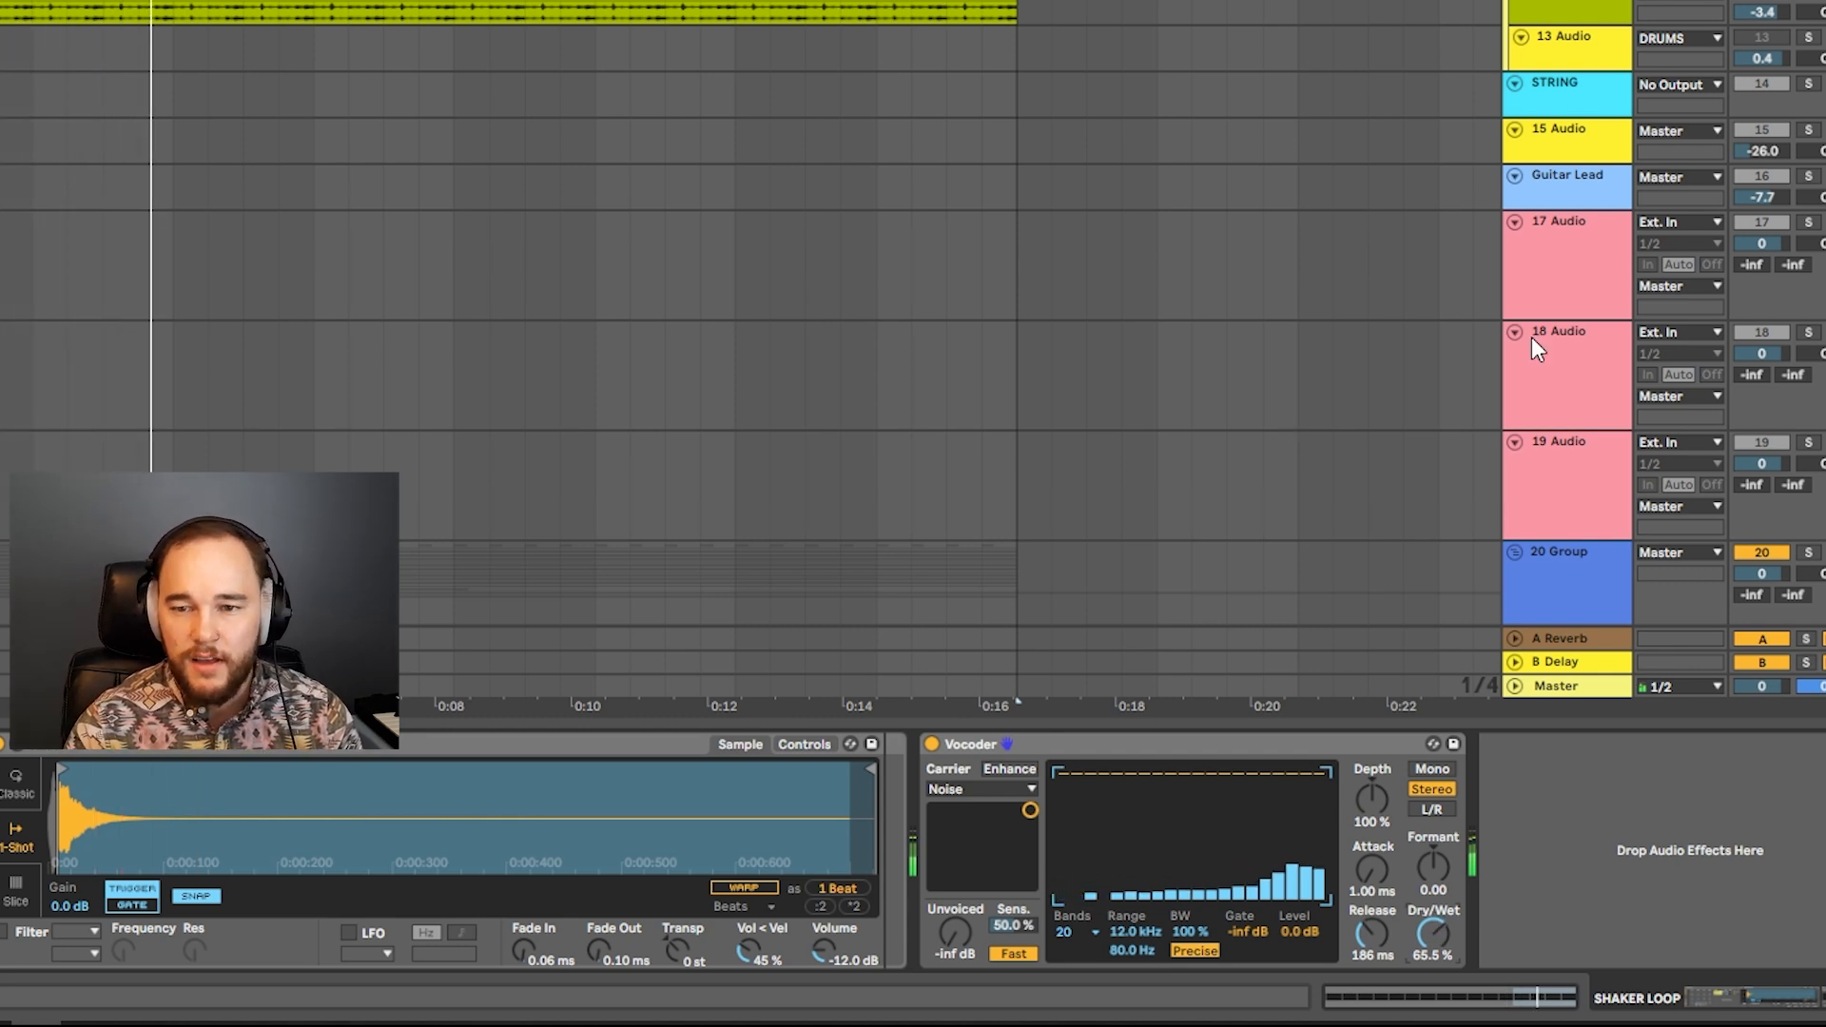
pyautogui.press('space')
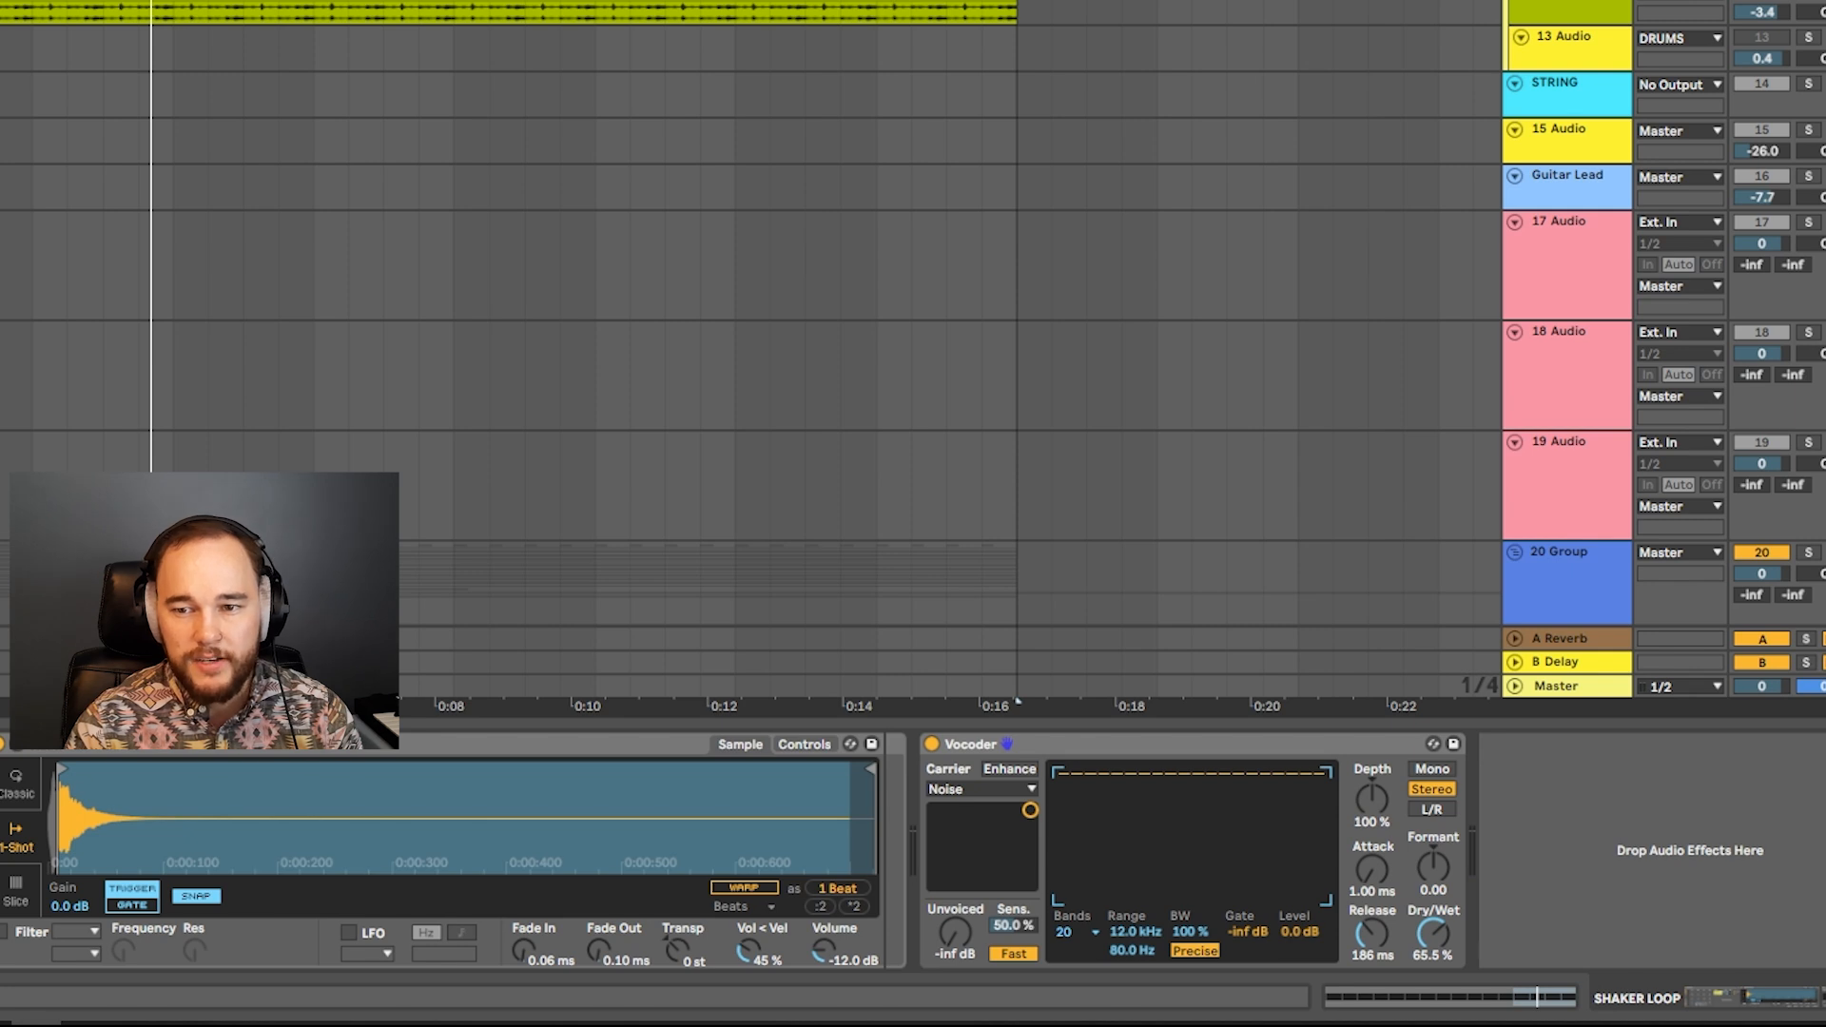
# Play the groove and set the SHAKER LOOP track's volume to -11.9 dB.
pyautogui.scroll(8, 1769, 285)
pyautogui.press('space')
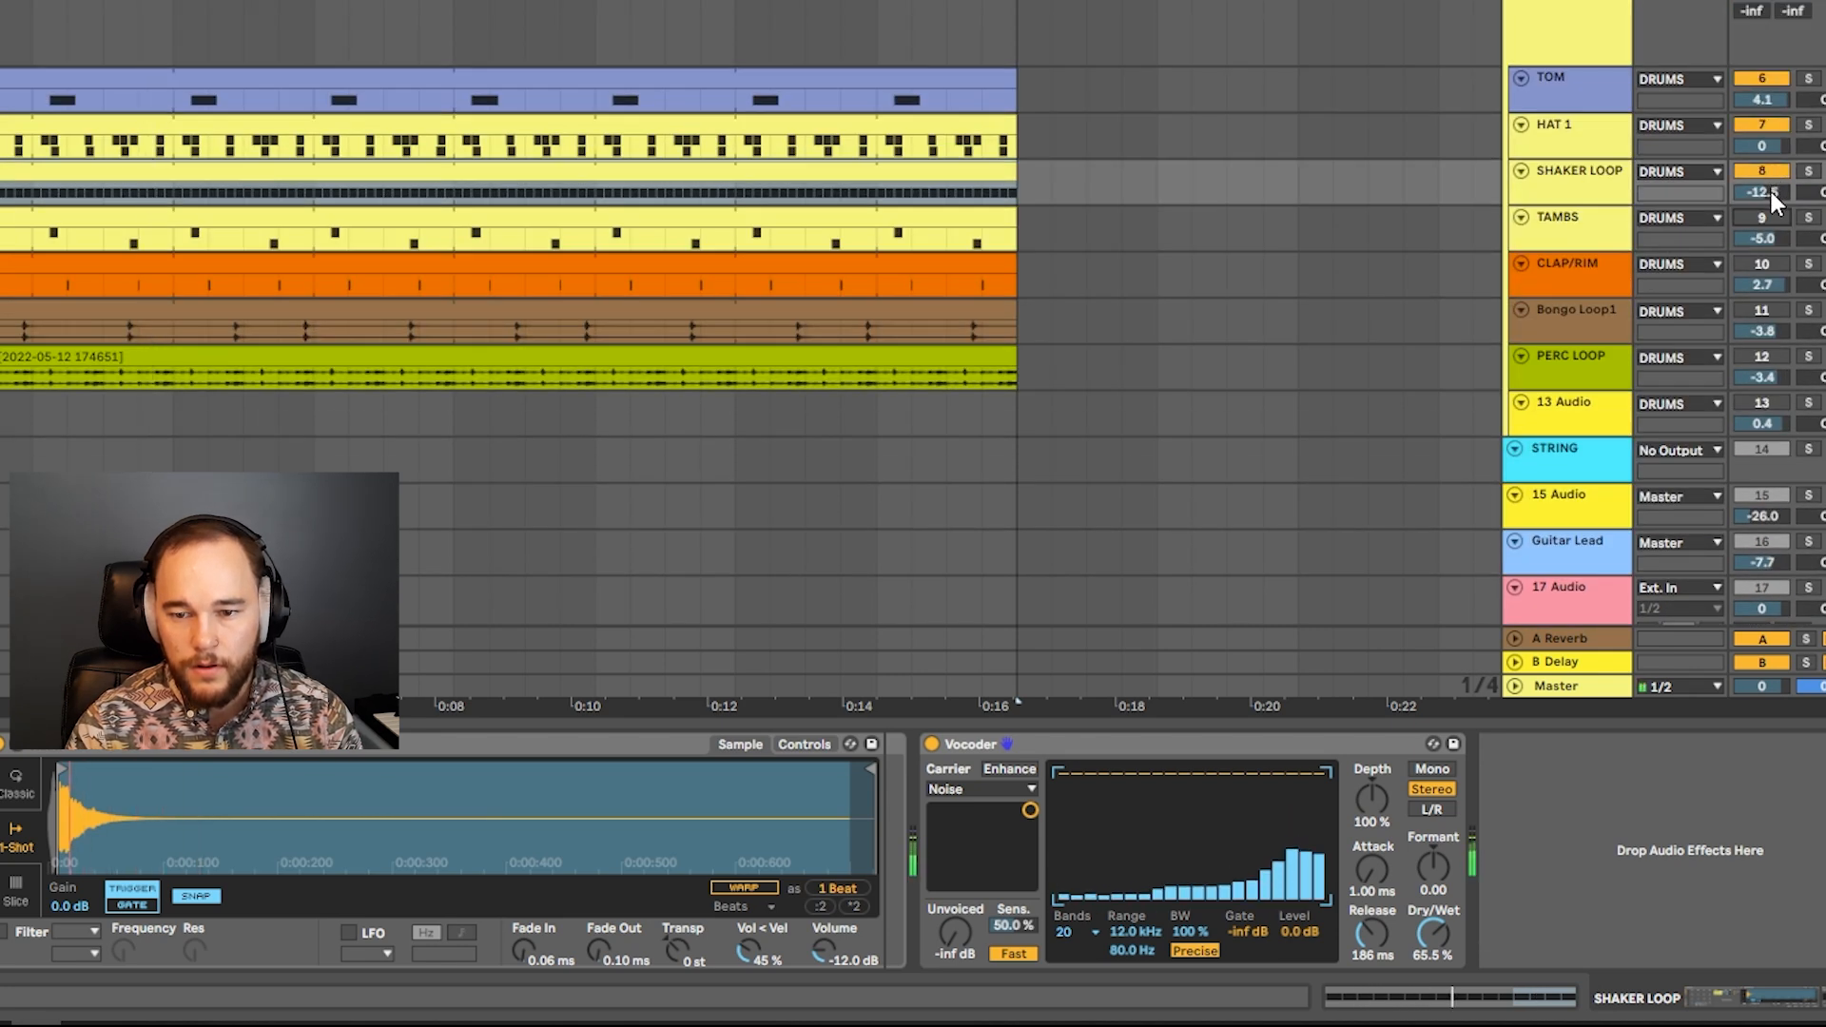
pyautogui.scroll(2, 1771, 200)
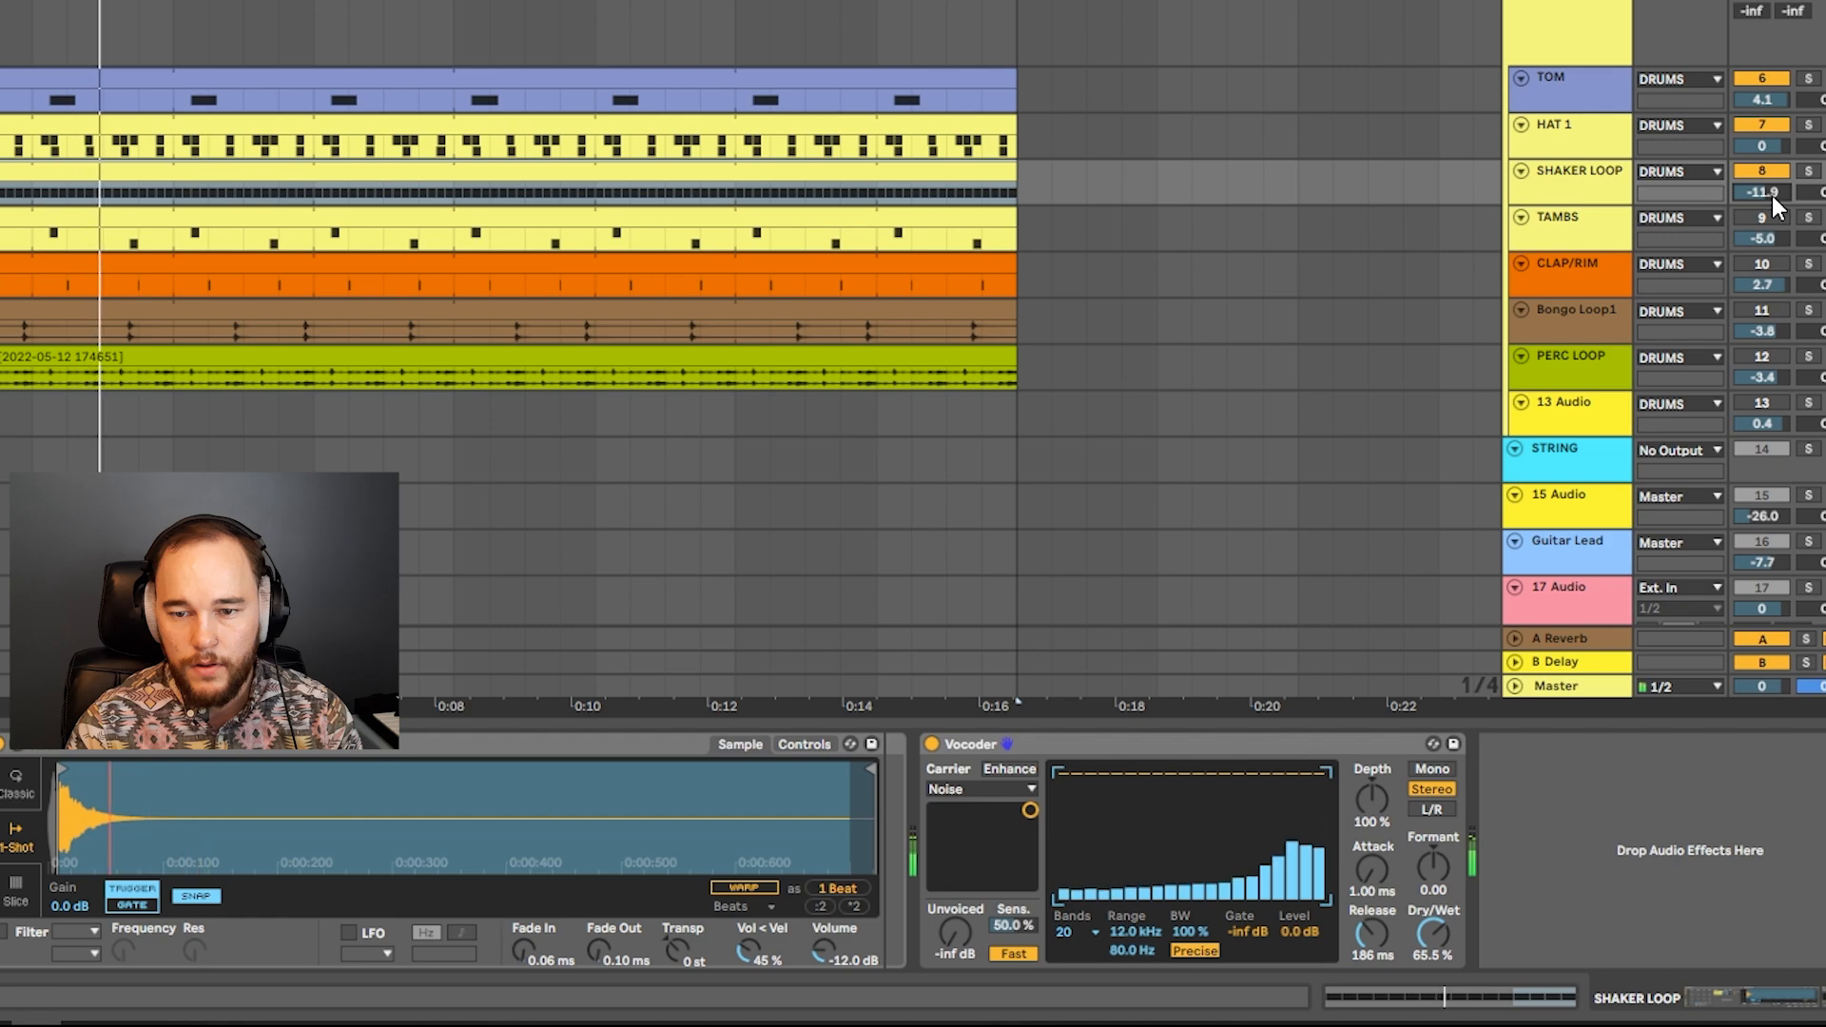
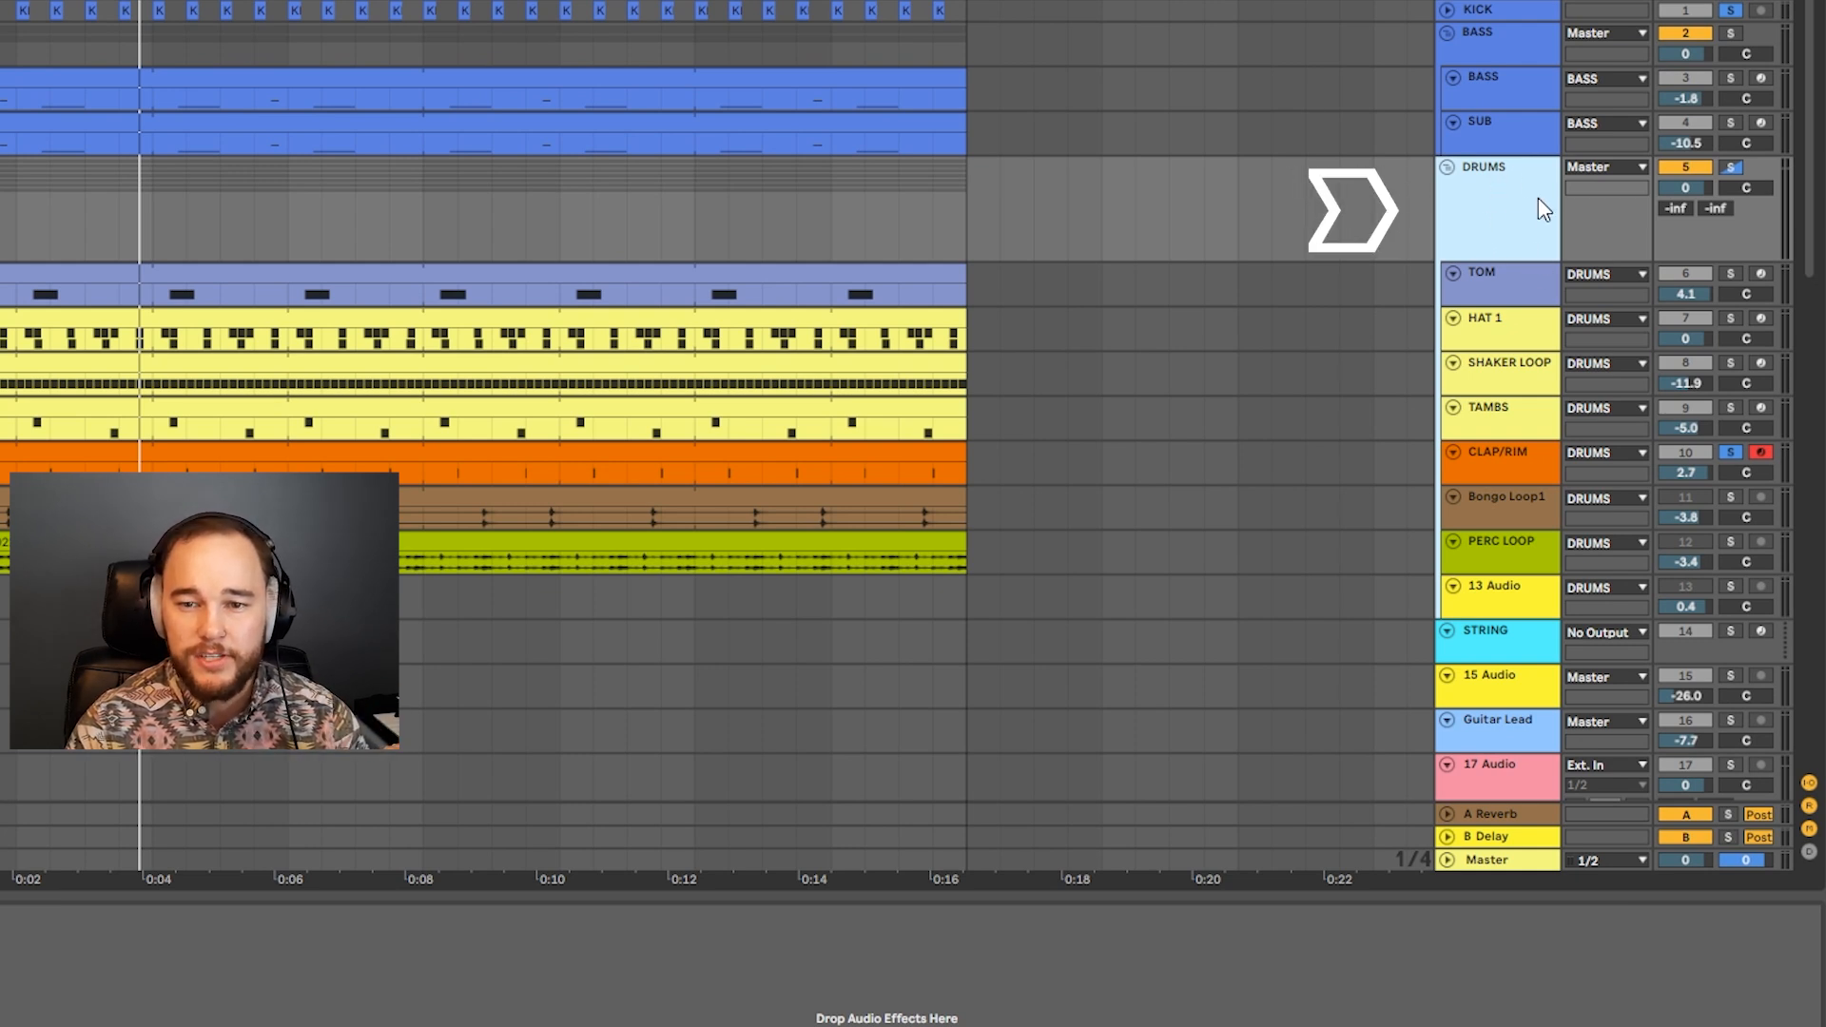
# Review the device chains of the SHAKER LOOP, CLAP/RIM, PERC LOOP and TOM tracks and the DRUMS group.
pyautogui.click(1504, 362)
pyautogui.click(1503, 471)
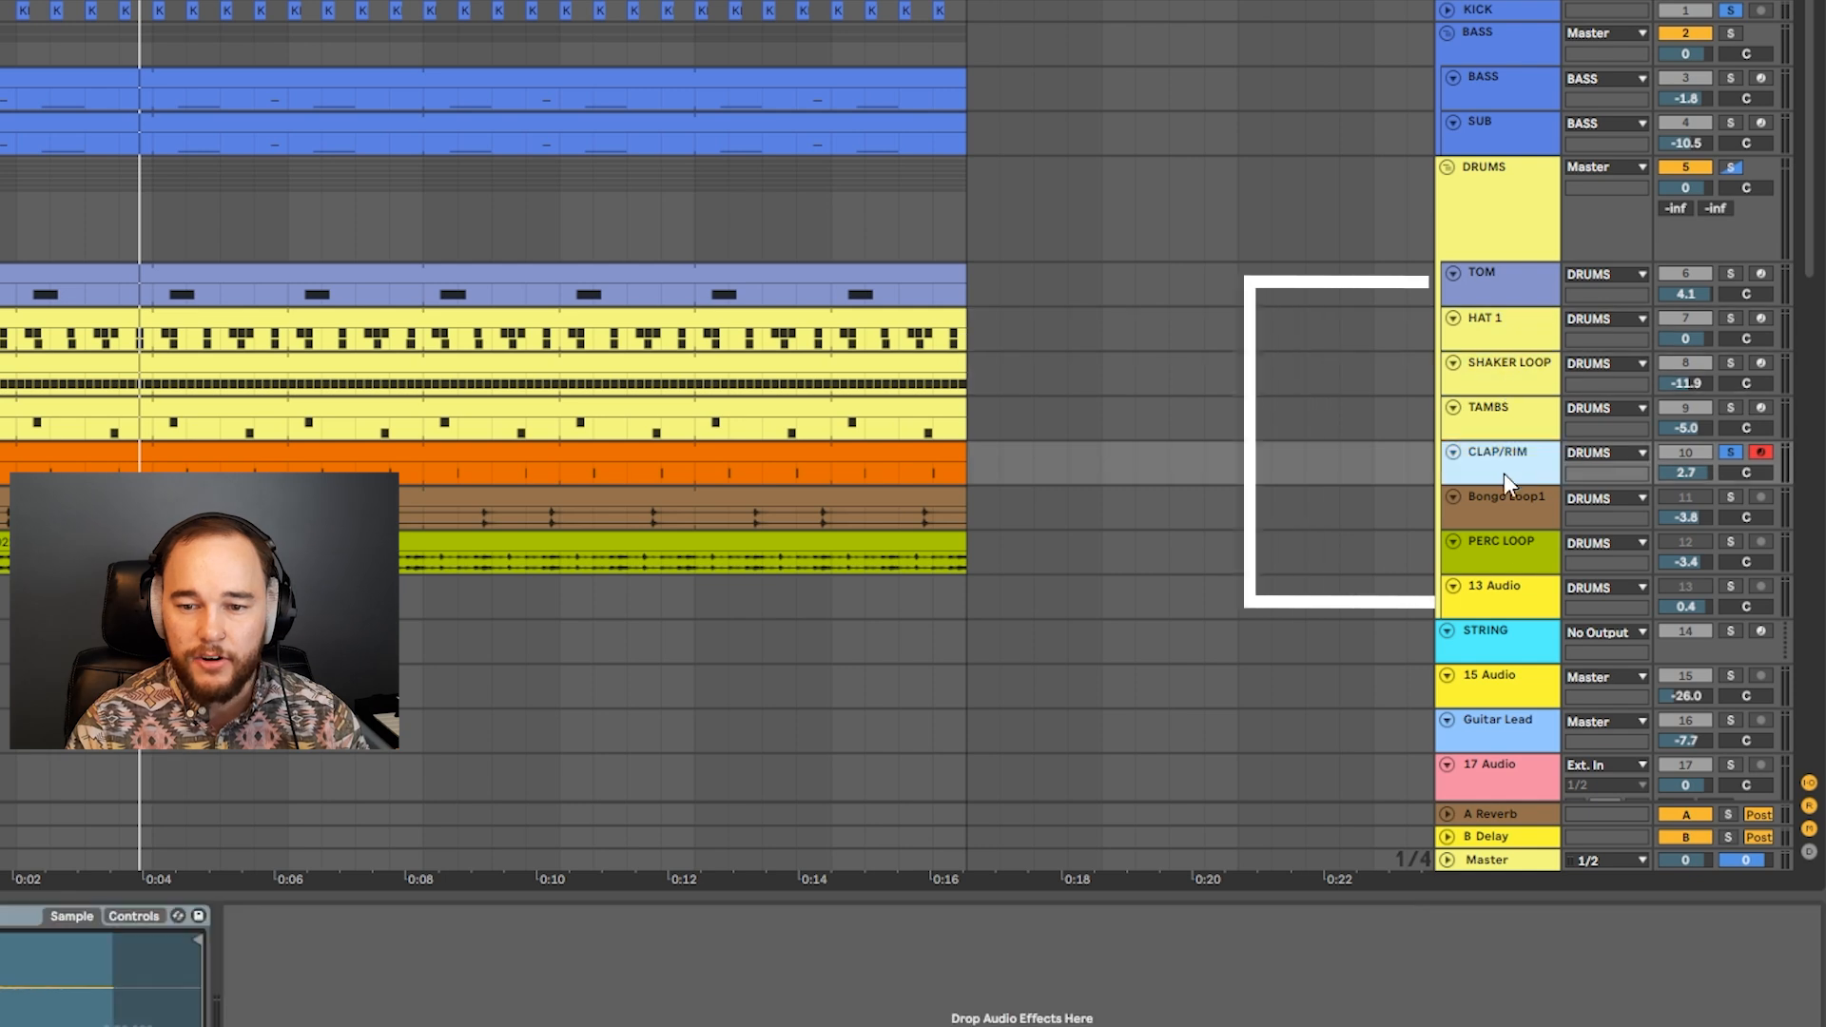
pyautogui.click(1515, 546)
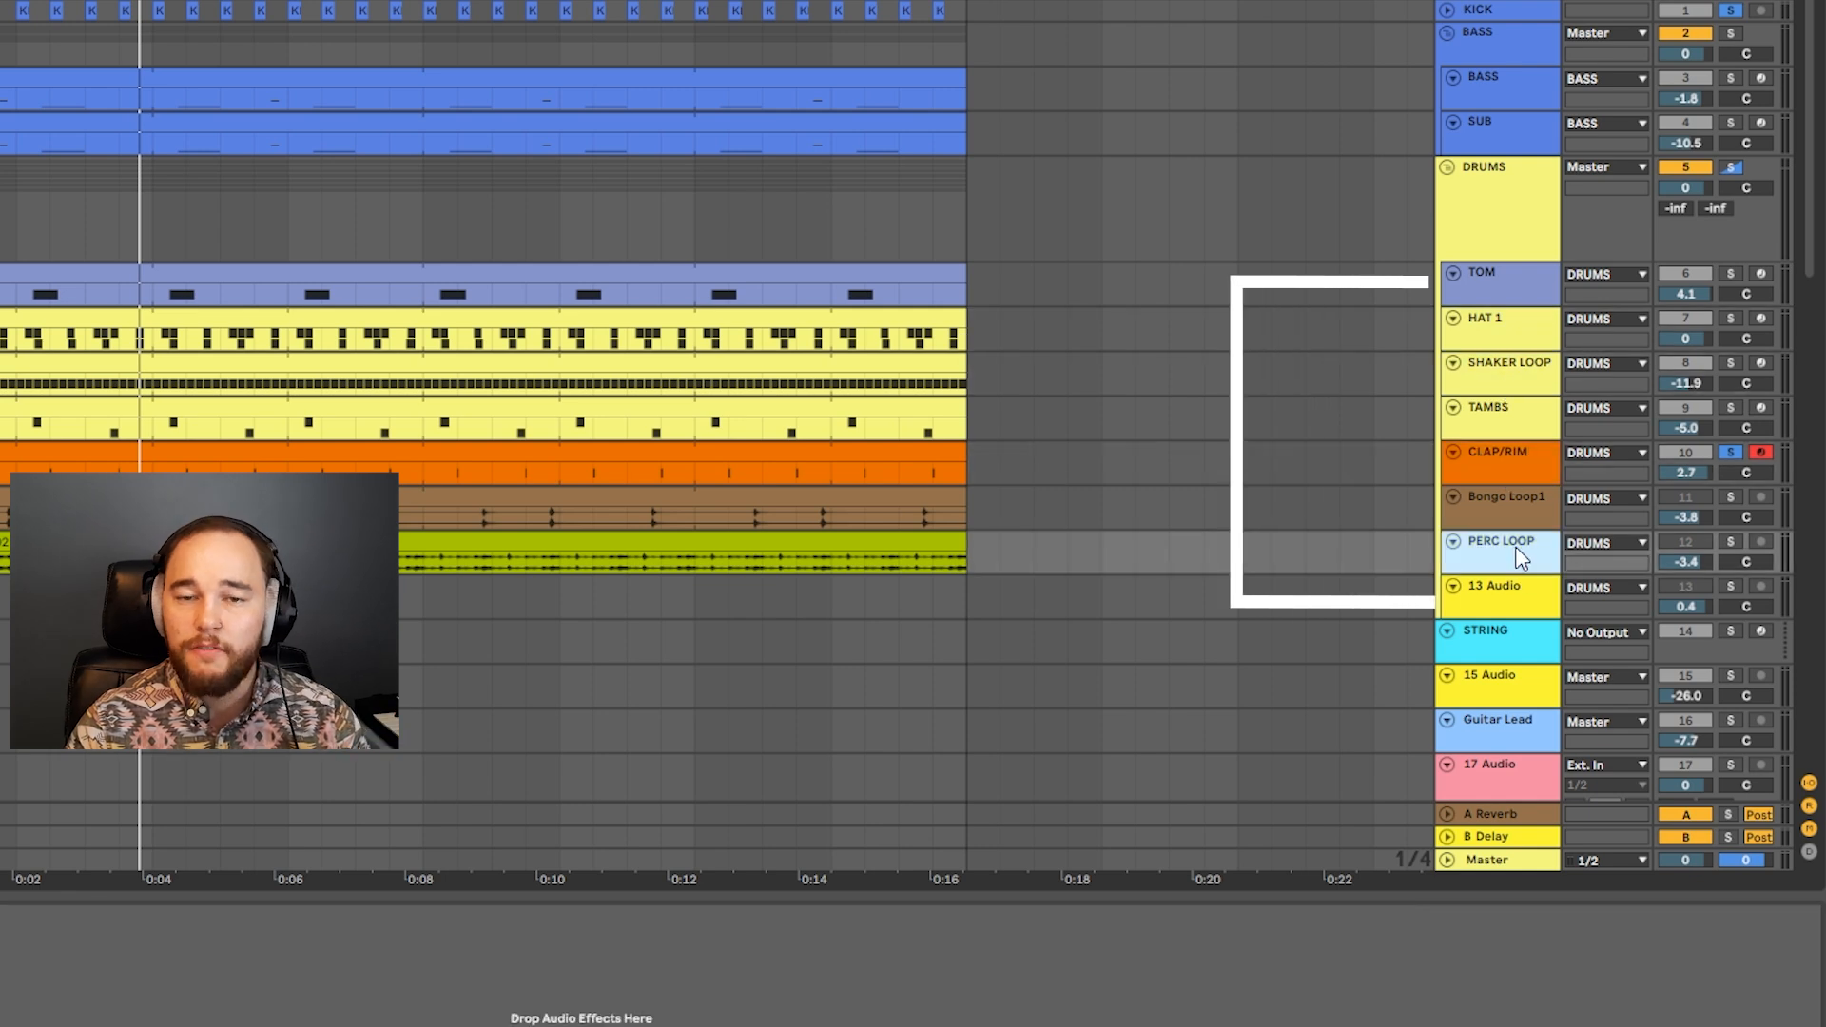
pyautogui.click(1515, 251)
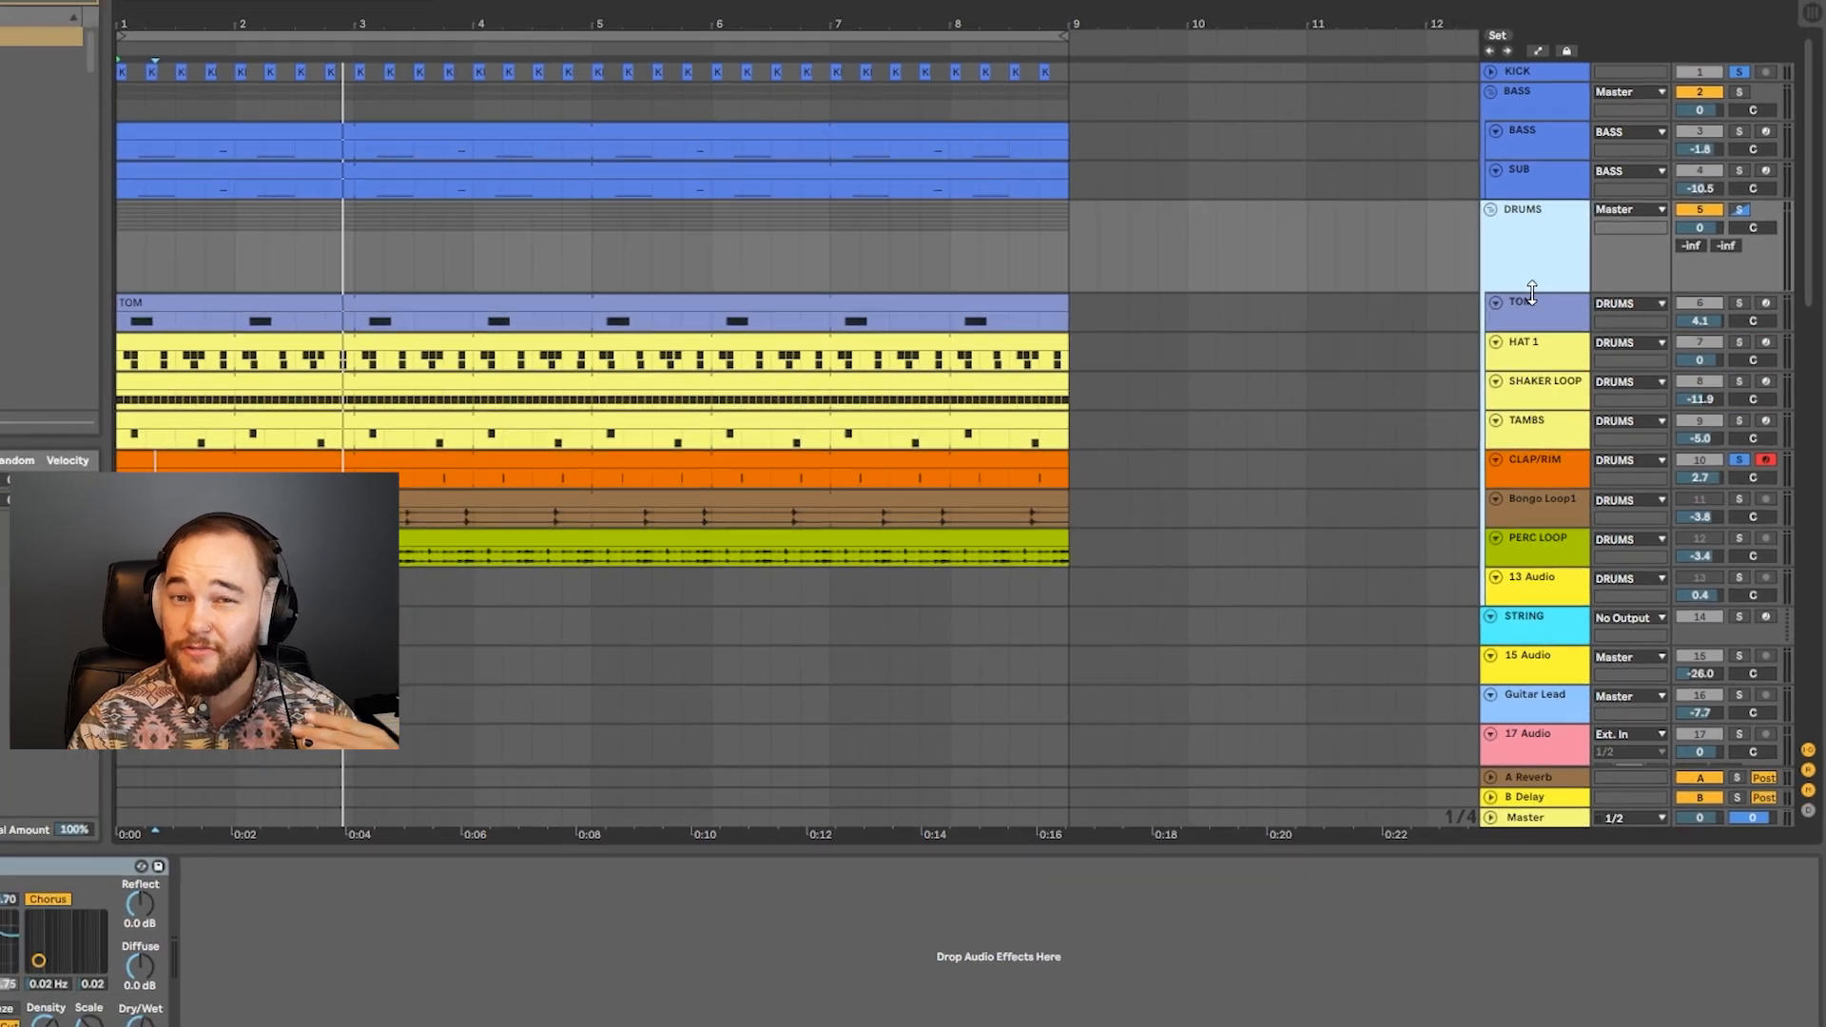
pyautogui.click(1527, 300)
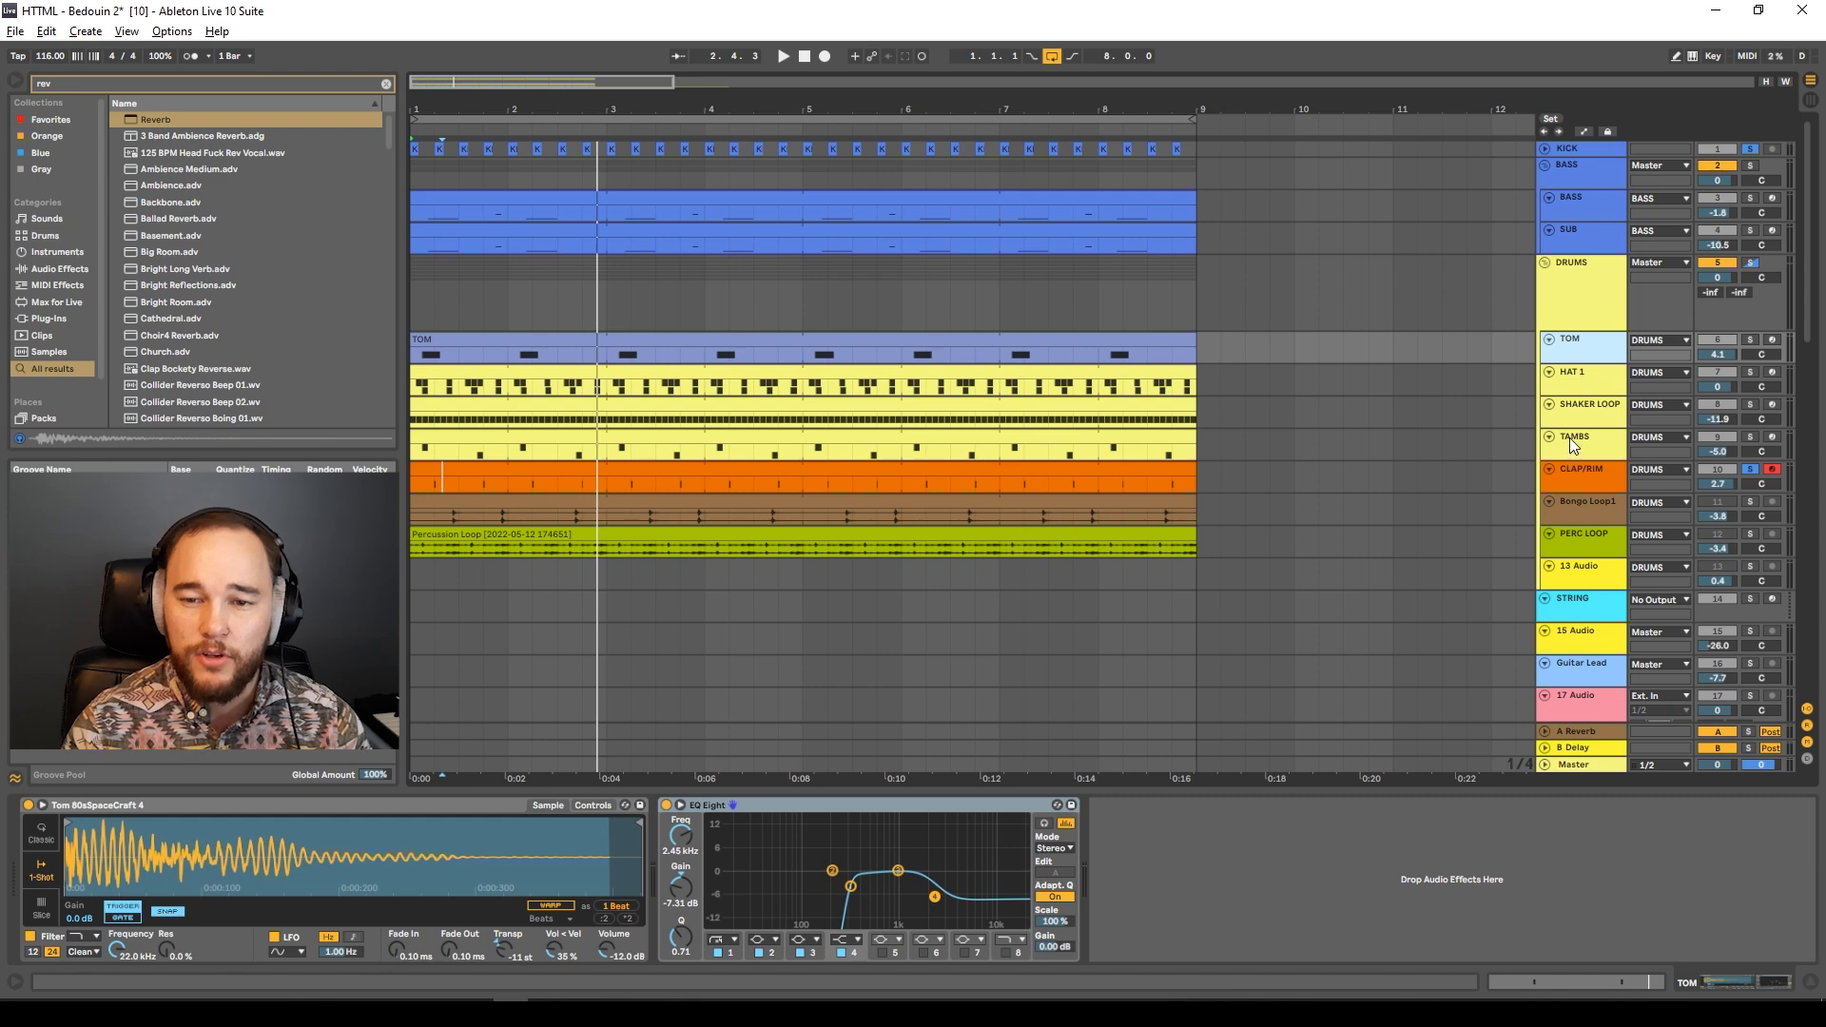
# Set the DRUMS group's Reverb to 975 ms decay and replace its input high cut with a low cut at 3.31 kHz, playing the drums.
pyautogui.click(1585, 324)
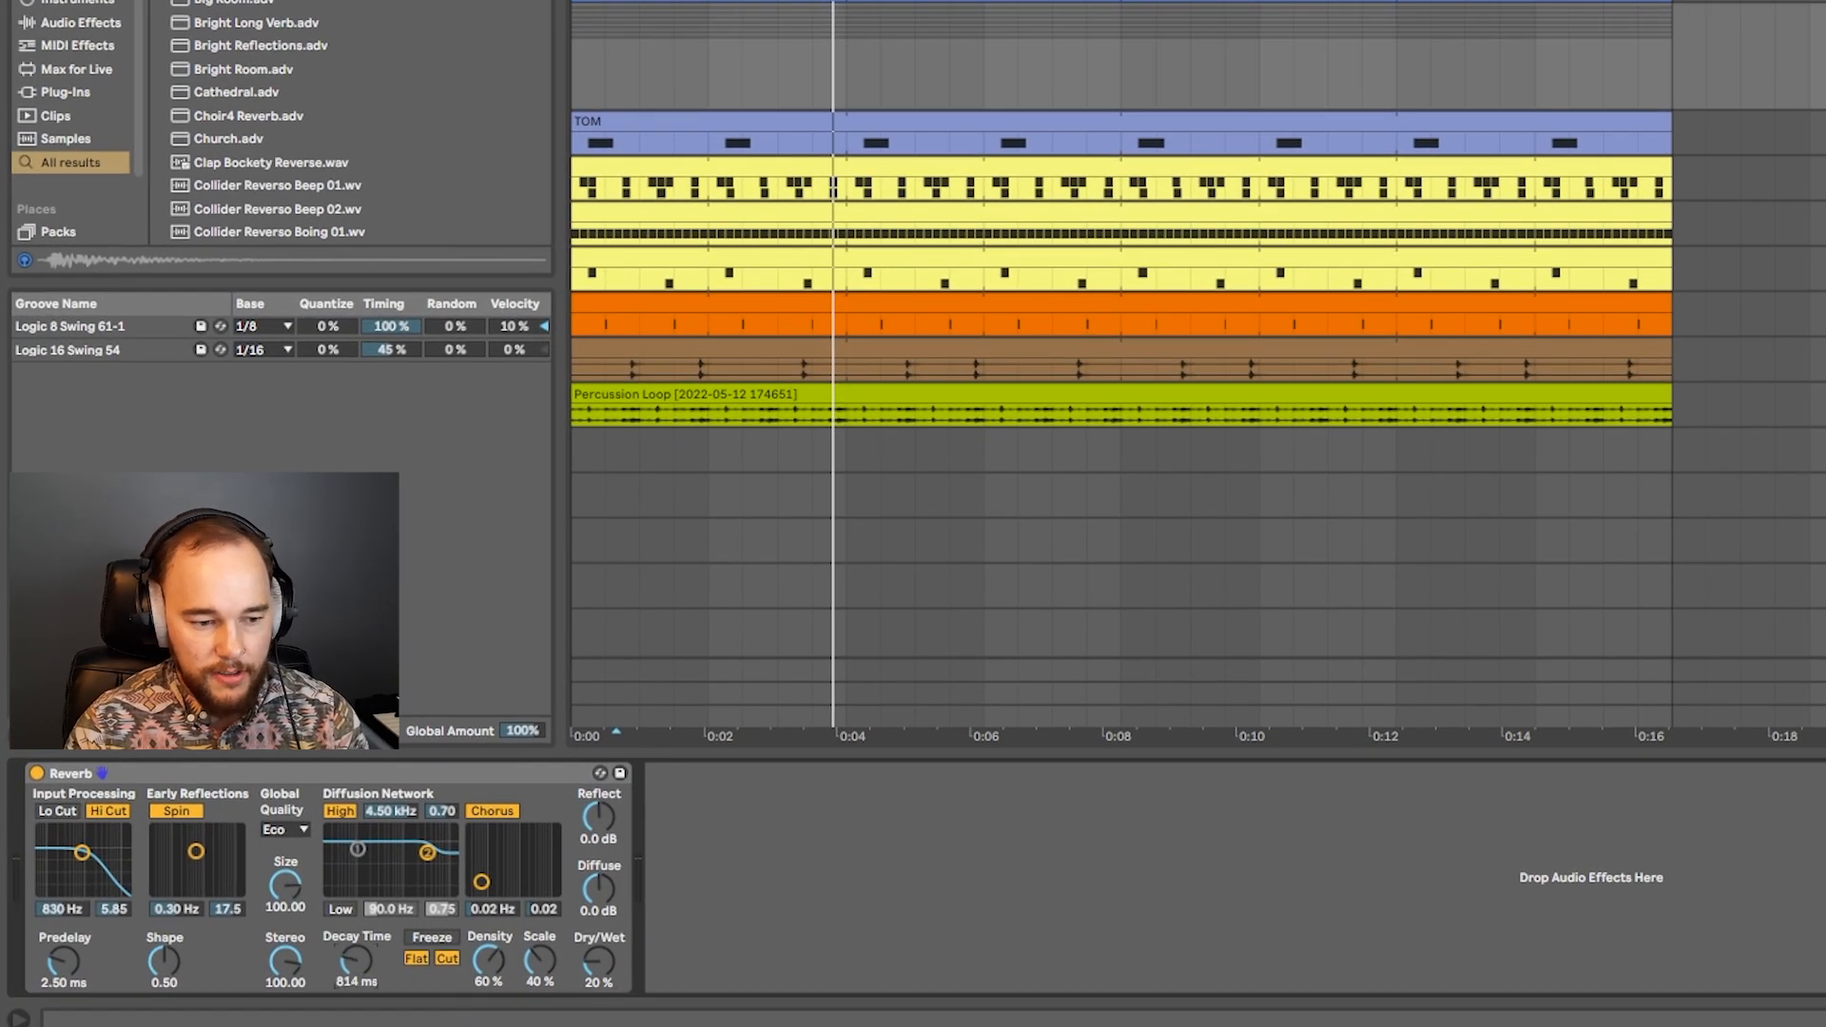
pyautogui.press('space')
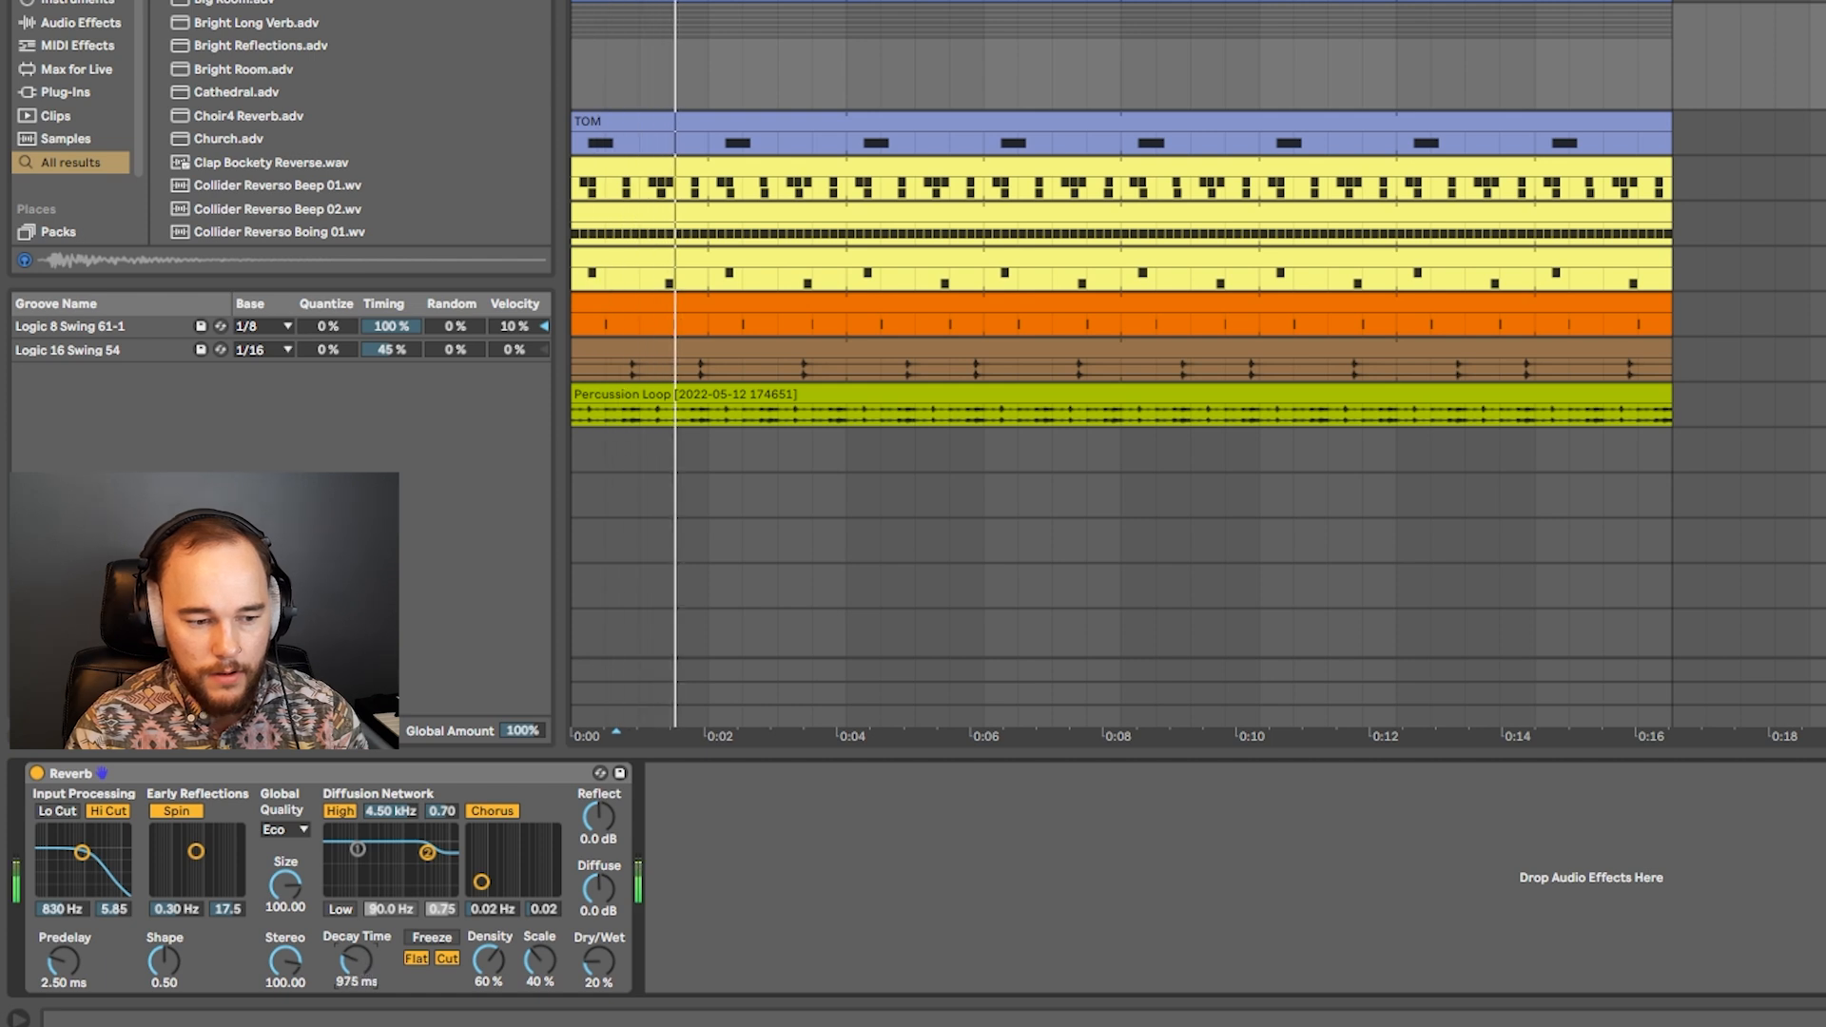
pyautogui.click(72, 813)
pyautogui.moveTo(82, 849); pyautogui.dragTo(99, 851)
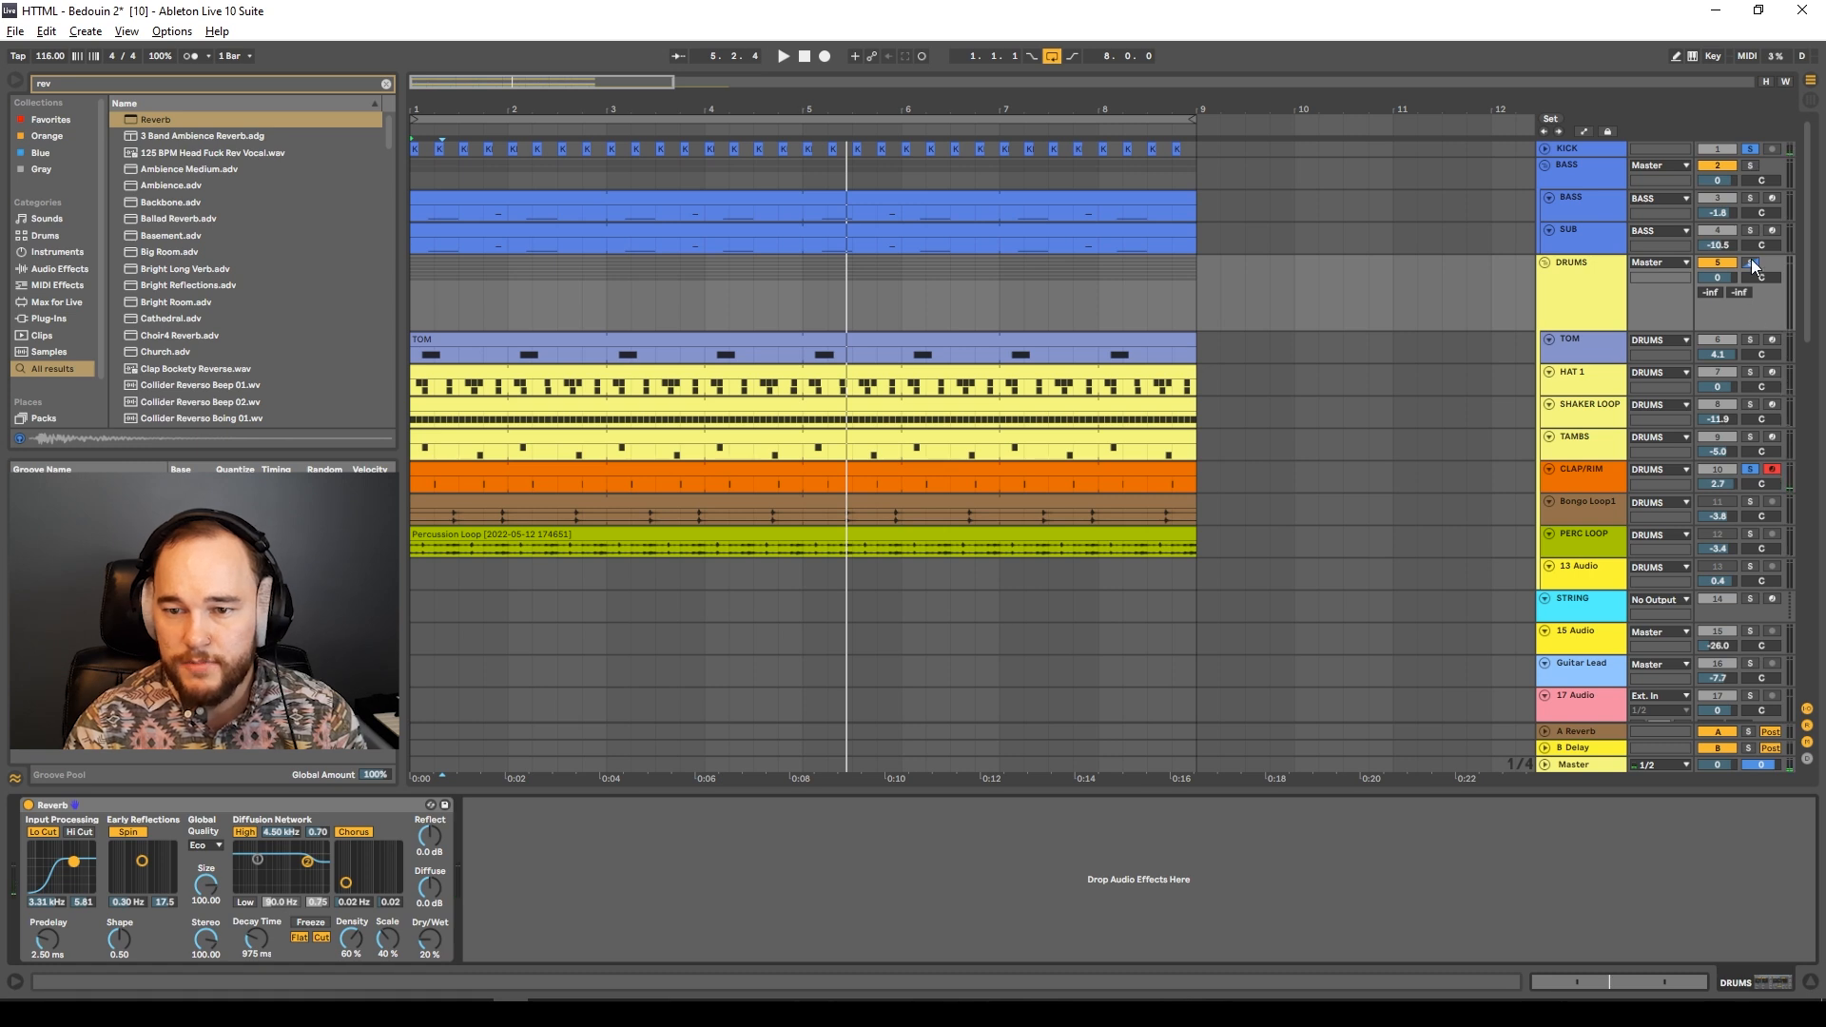
pyautogui.press('space')
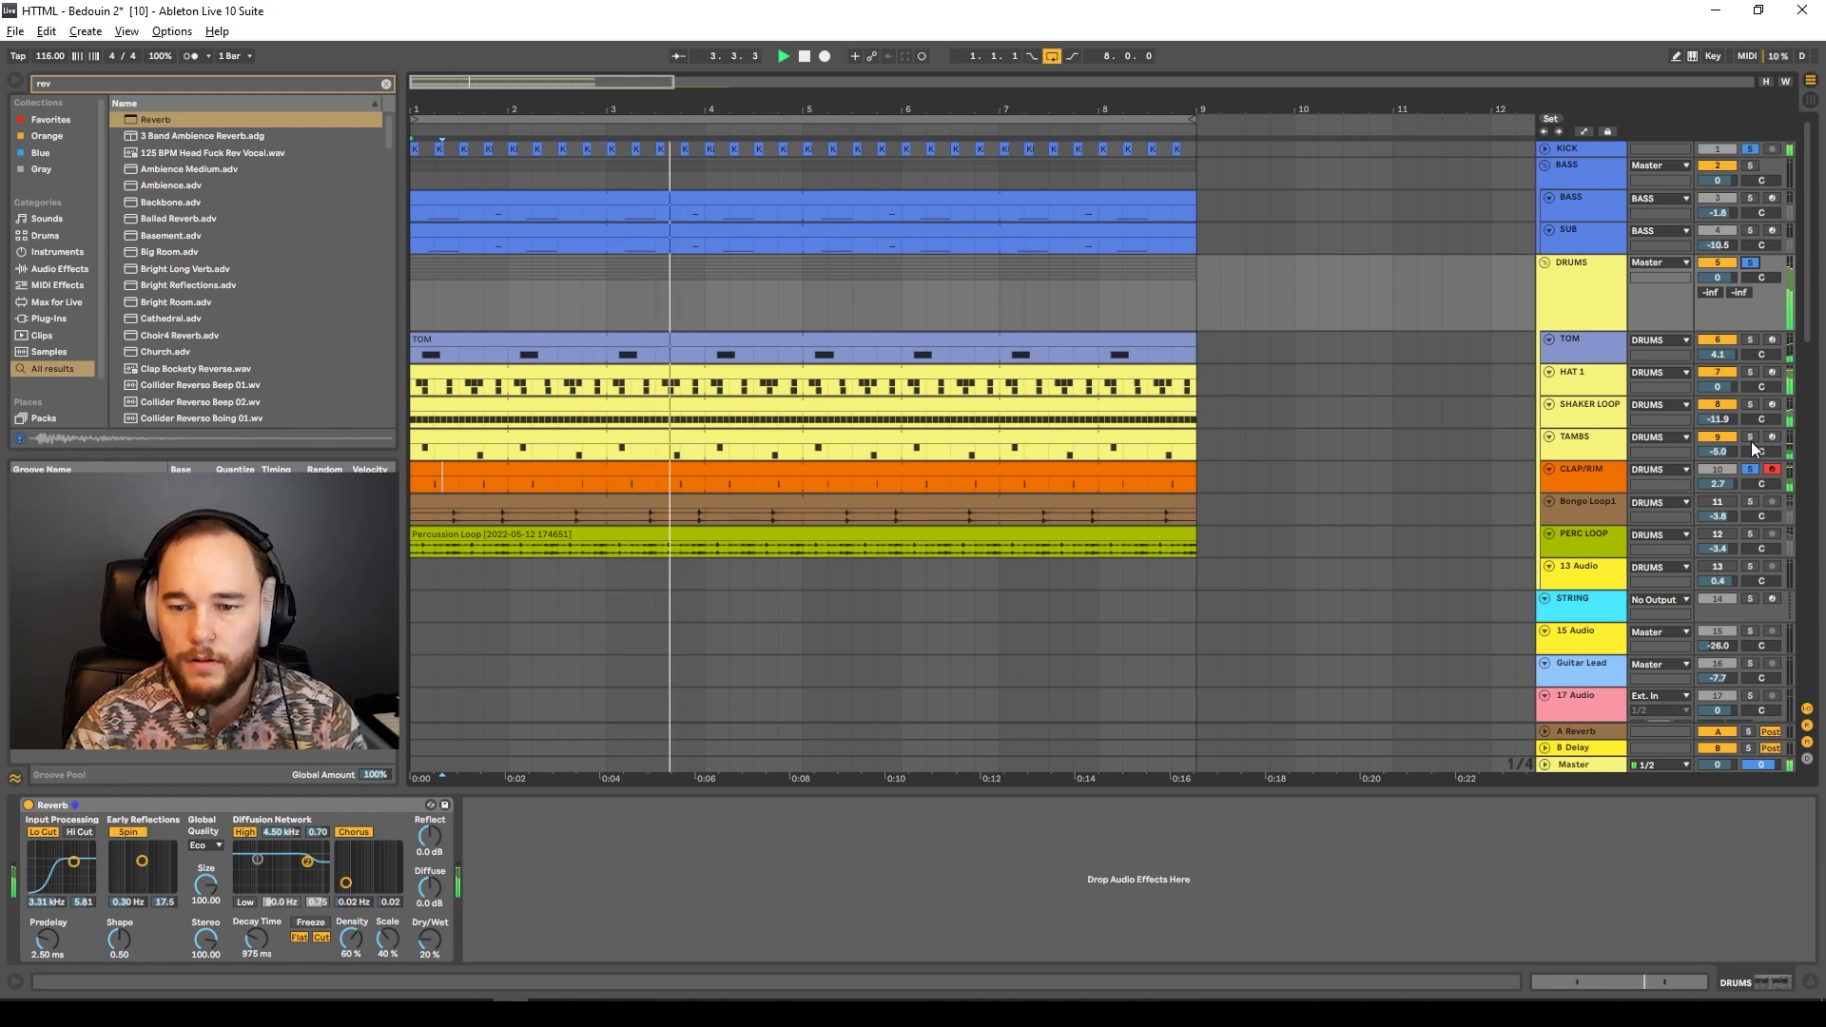
# Clear the CLAP/RIM solo, solo the Bongo Loop1 track and play it.
pyautogui.click(1750, 470)
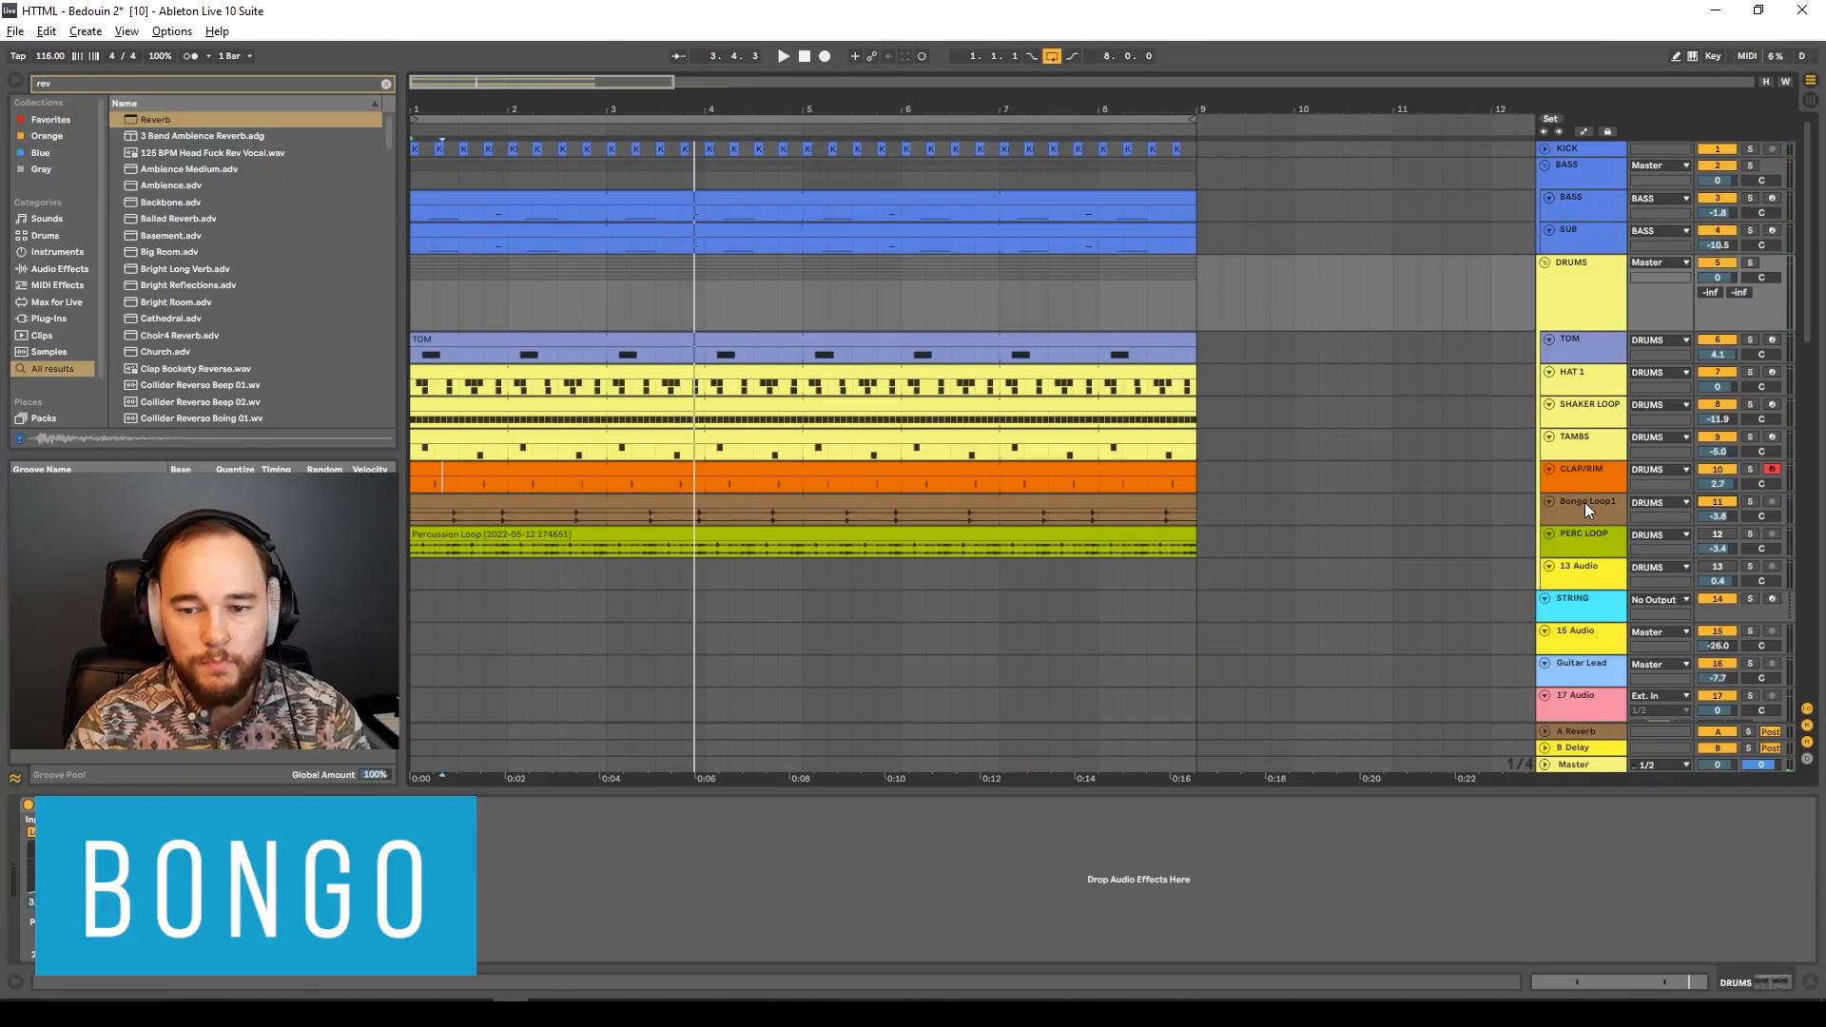
pyautogui.click(1750, 502)
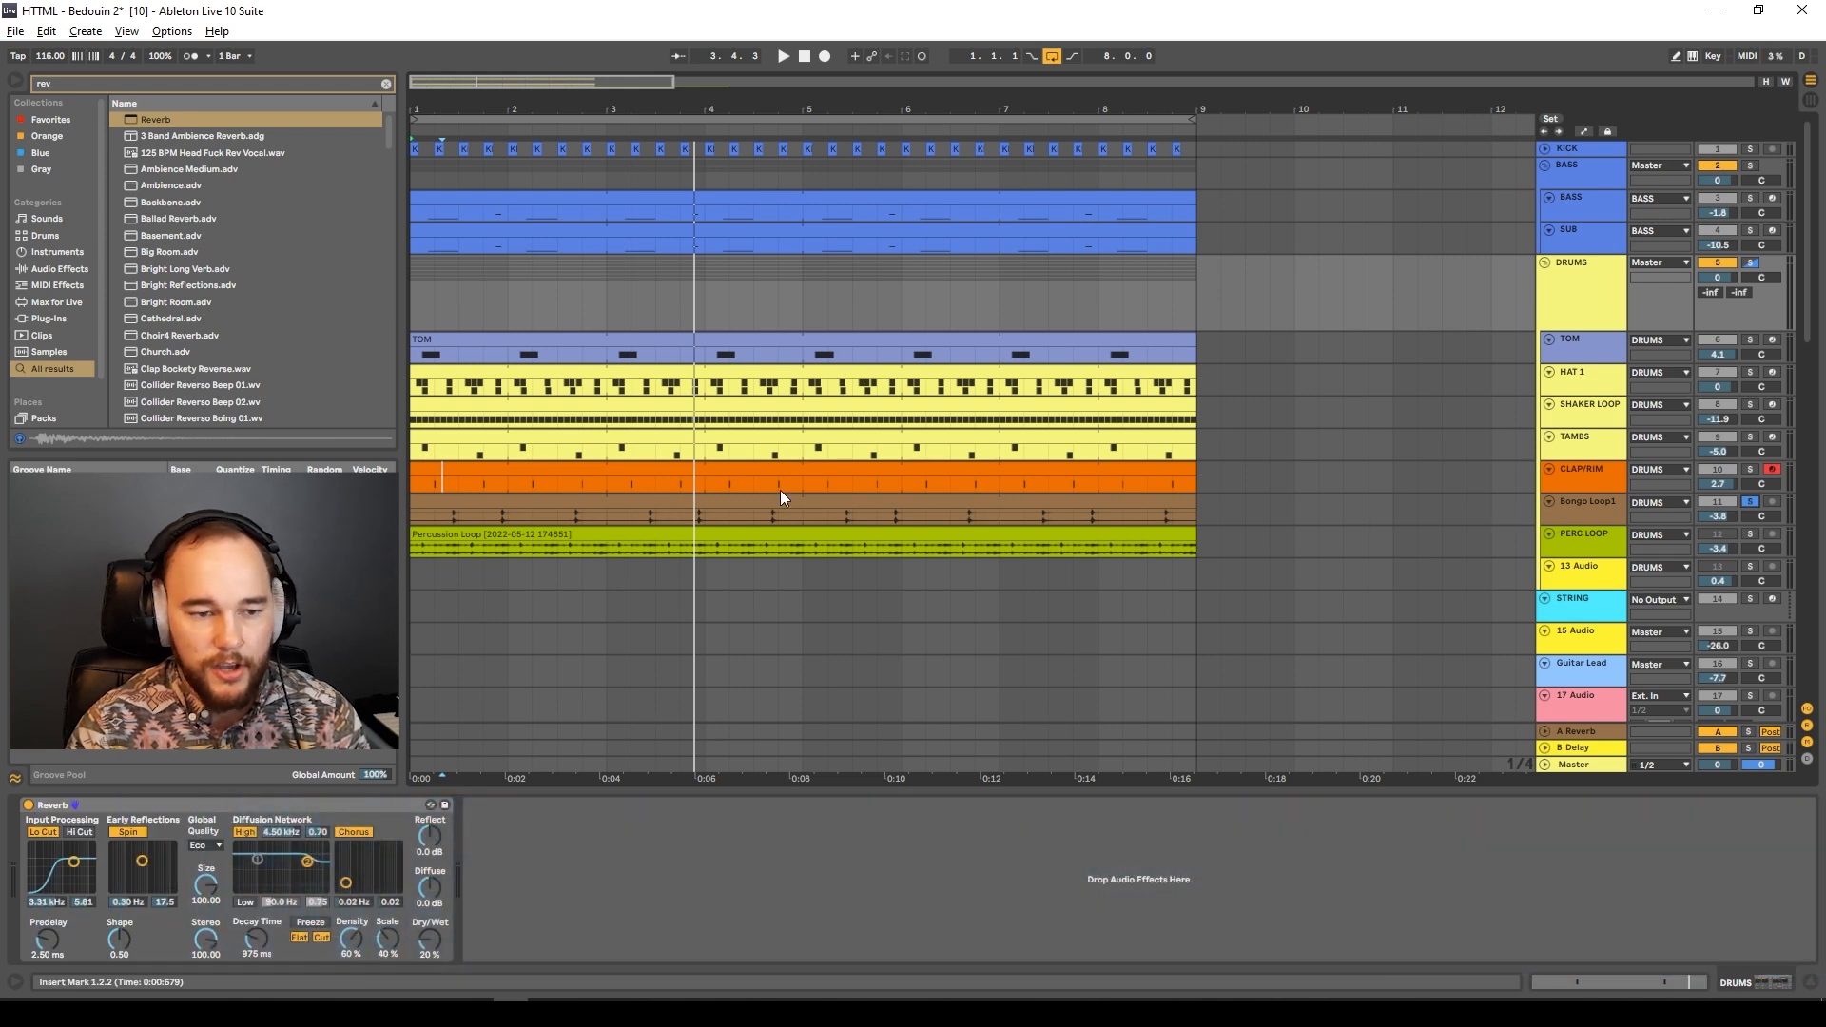
pyautogui.press('space')
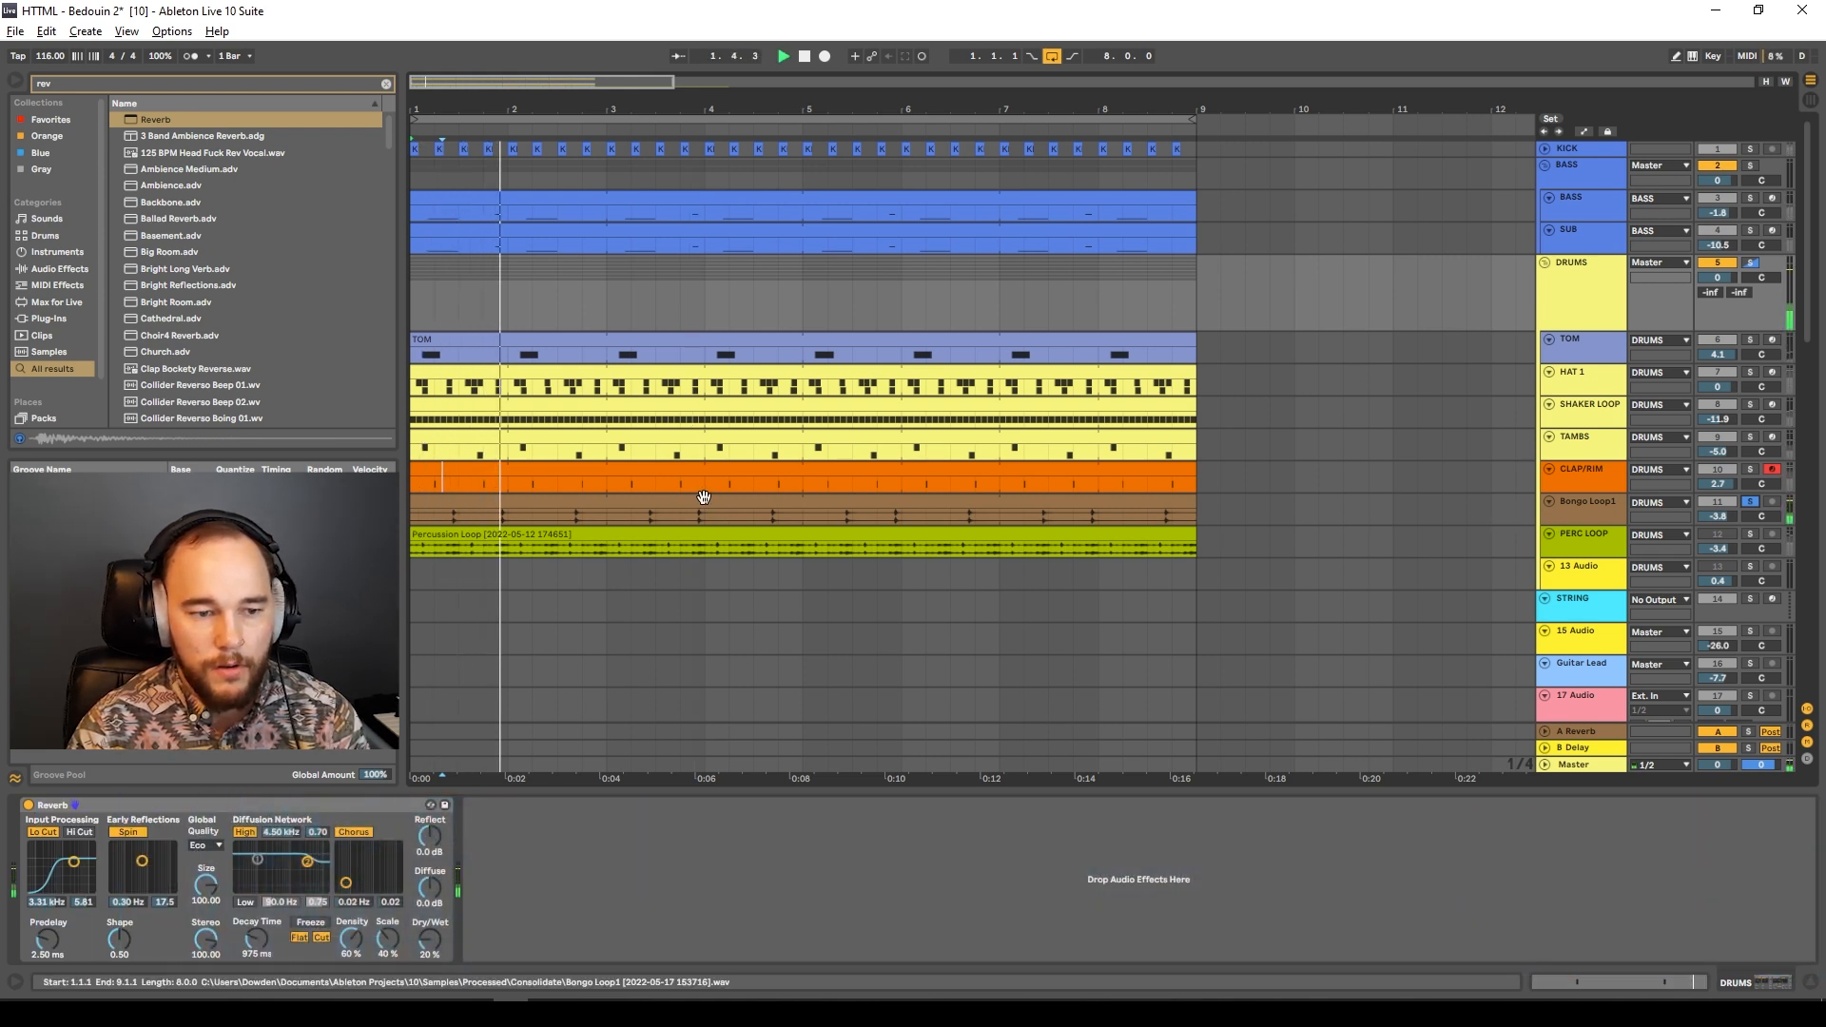
# Select the Bongo Loop1 clip, solo the DRUMS group and play the drums together.
pyautogui.doubleClick(703, 497)
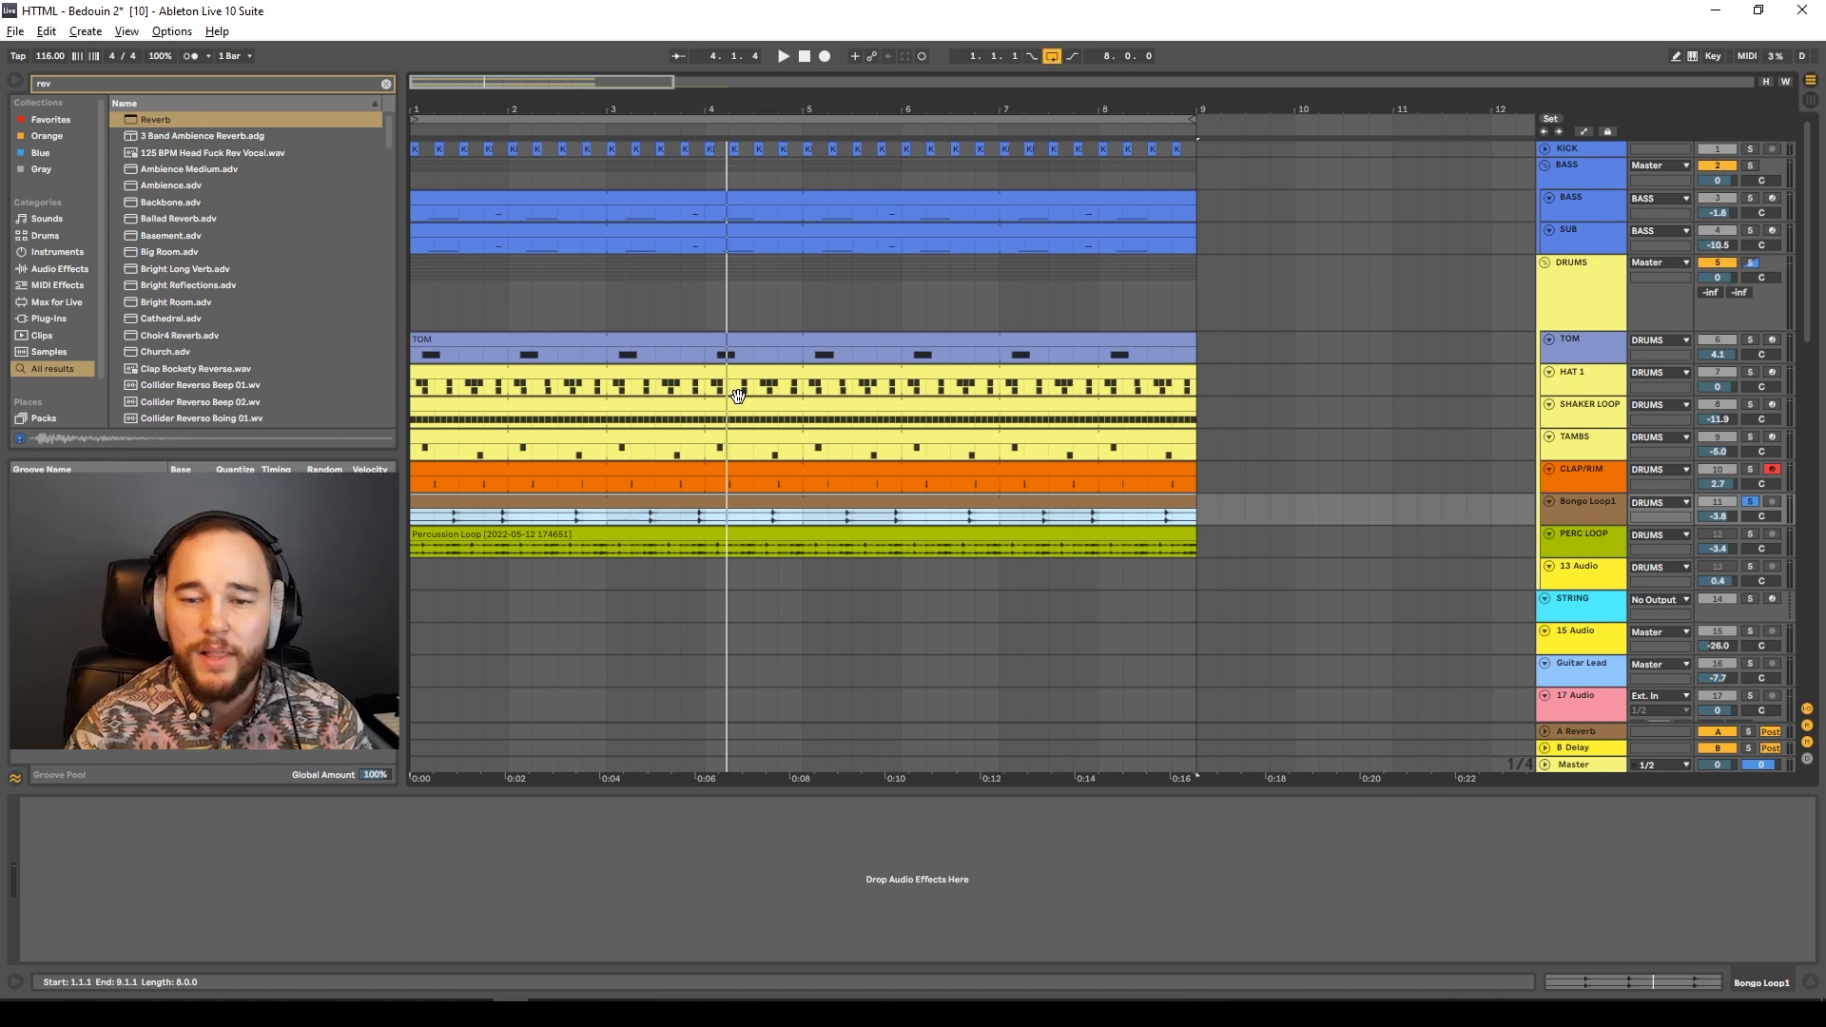
pyautogui.click(1750, 263)
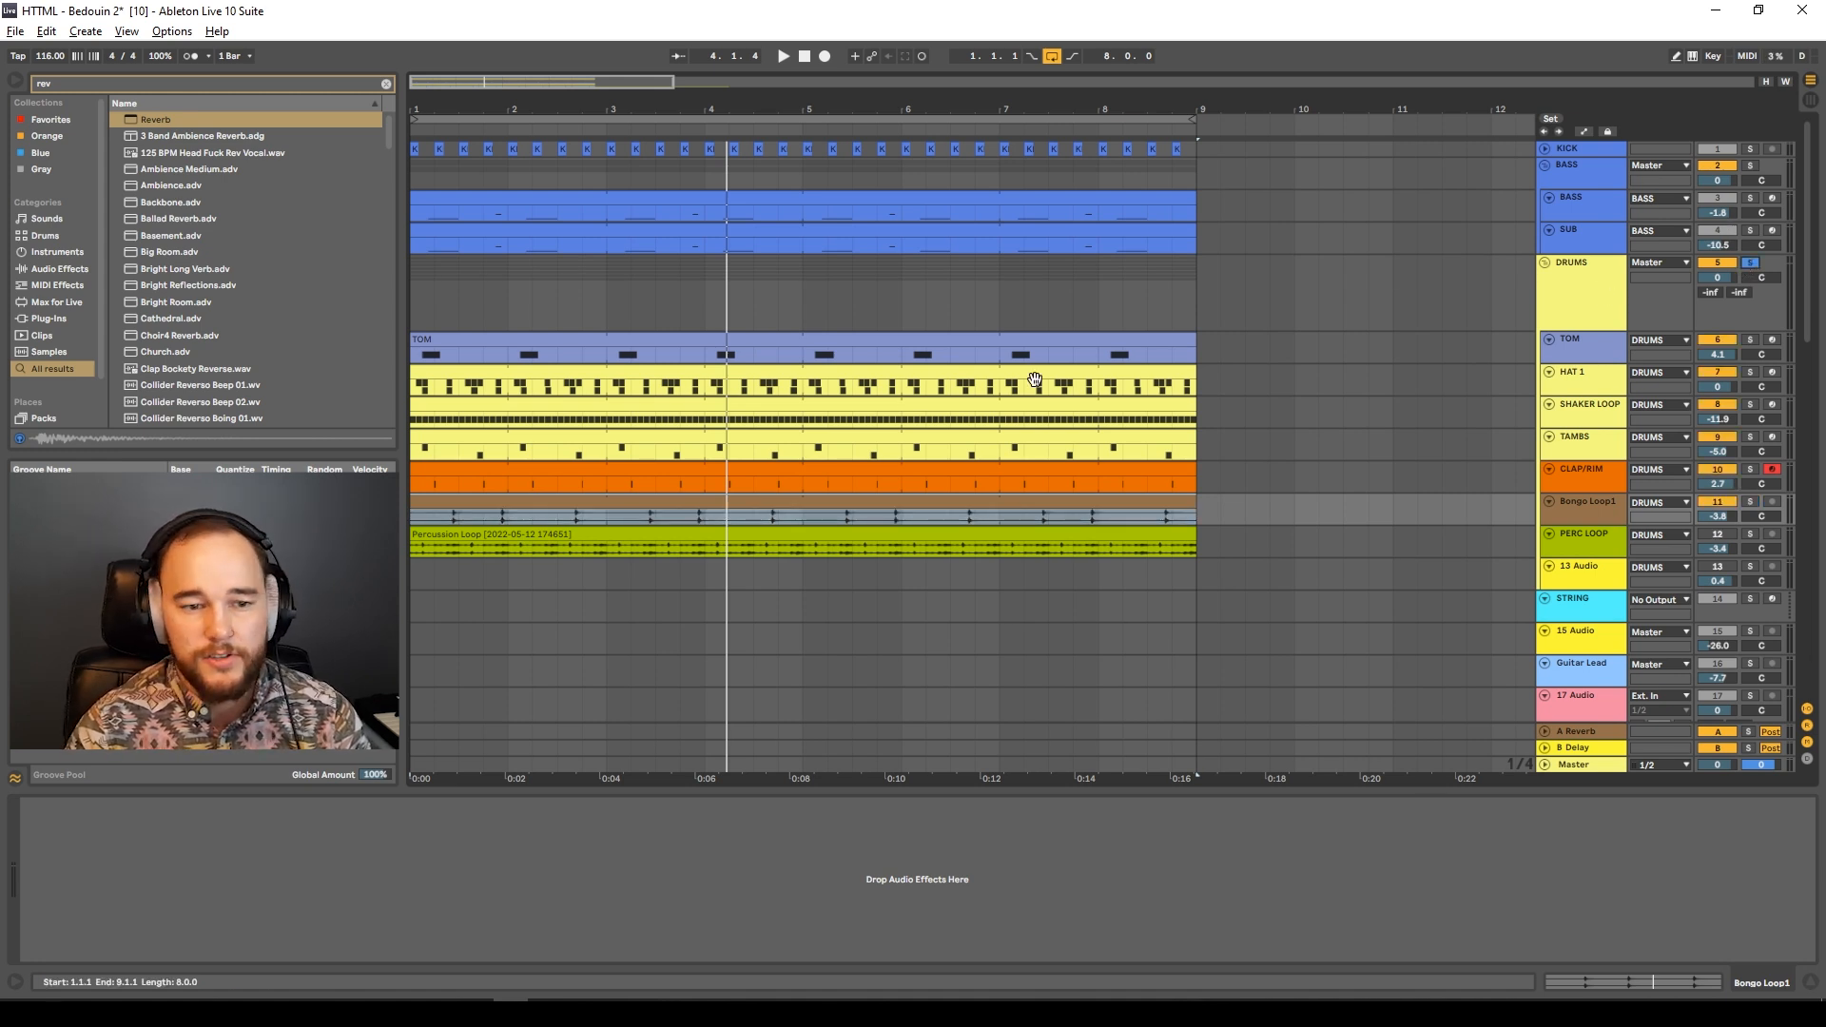
pyautogui.press('space')
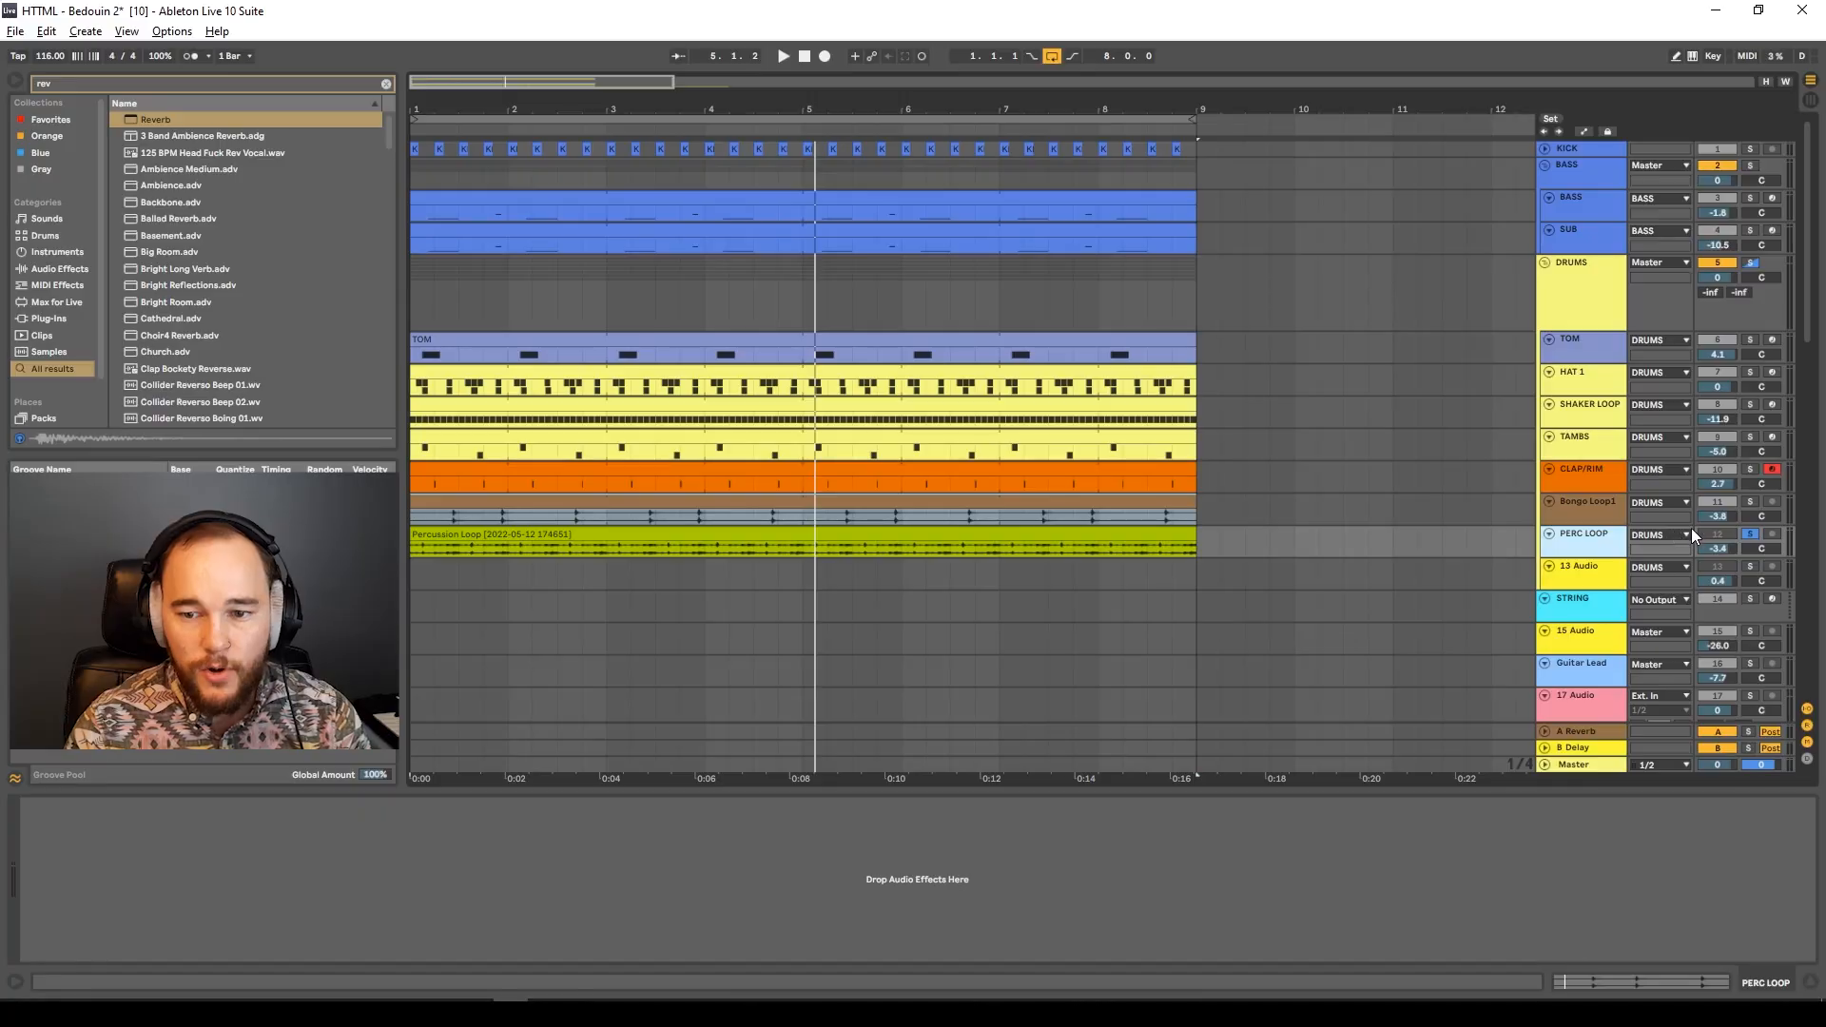
# Activate the PERC LOOP track, enlarge its lane and play the loop soloed.
pyautogui.click(1695, 529)
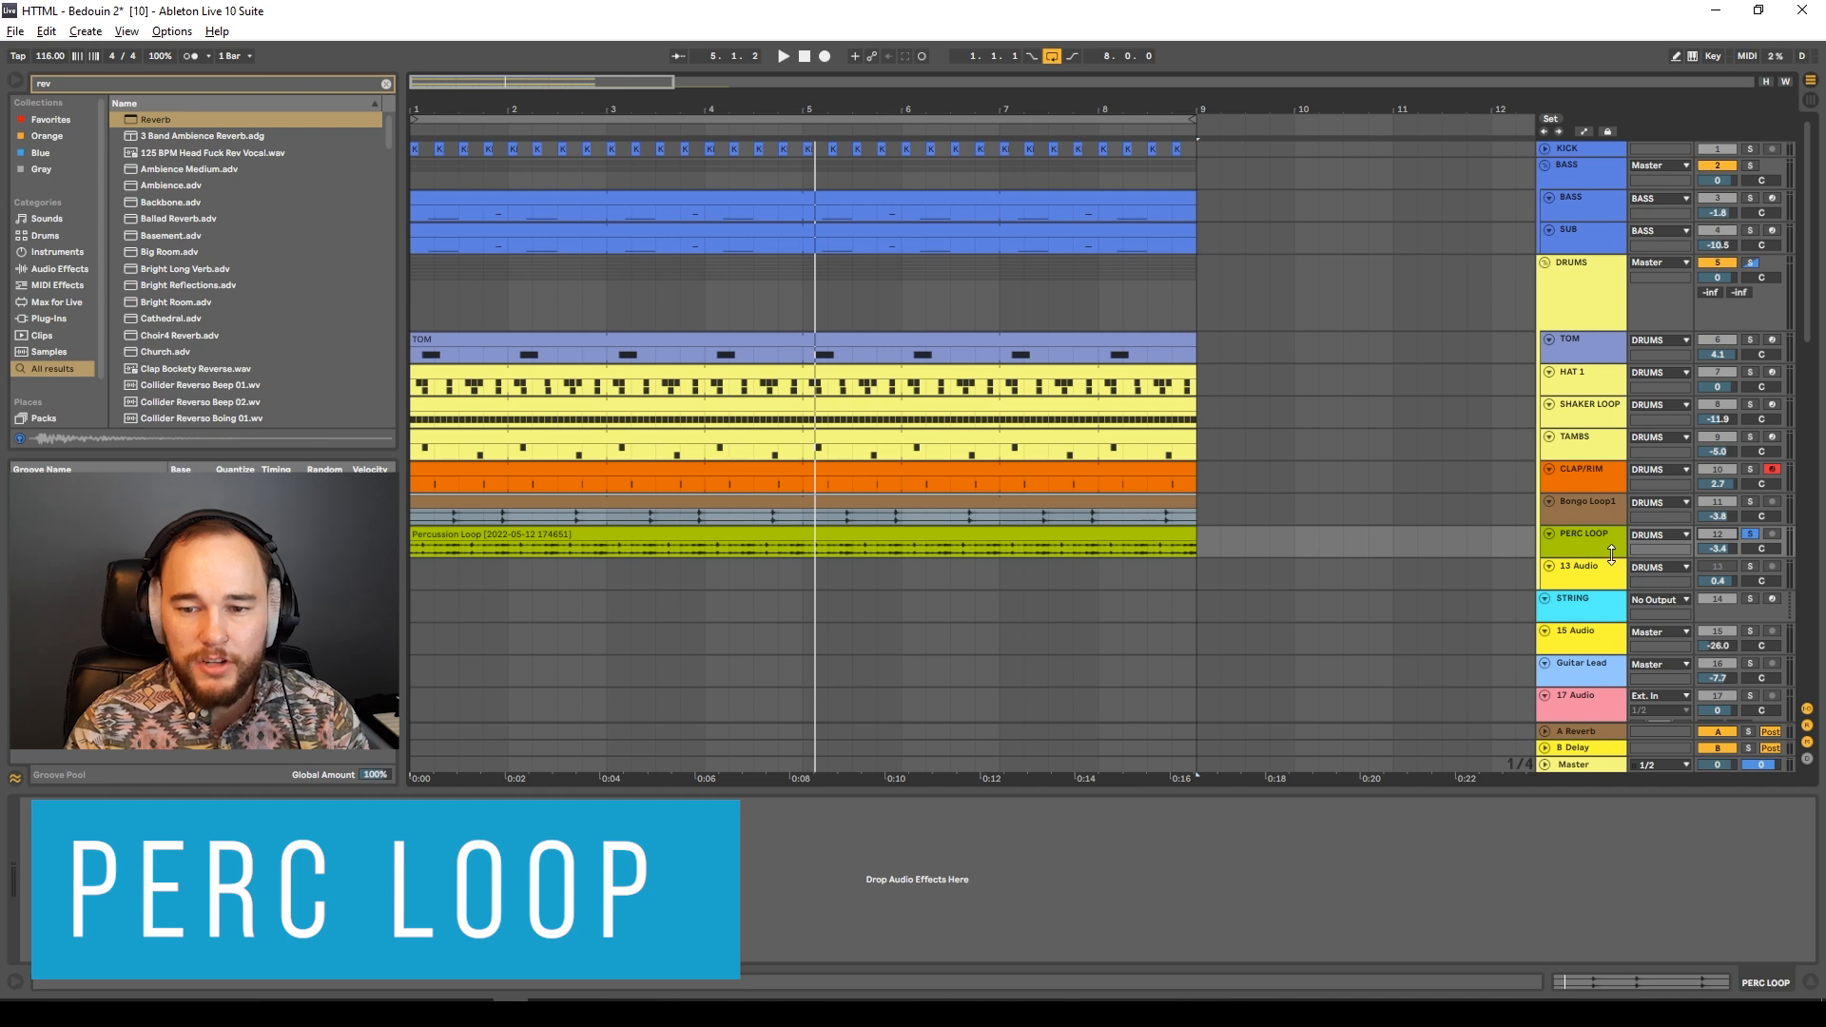
pyautogui.moveTo(1611, 554); pyautogui.dragTo(1607, 597)
pyautogui.press('space')
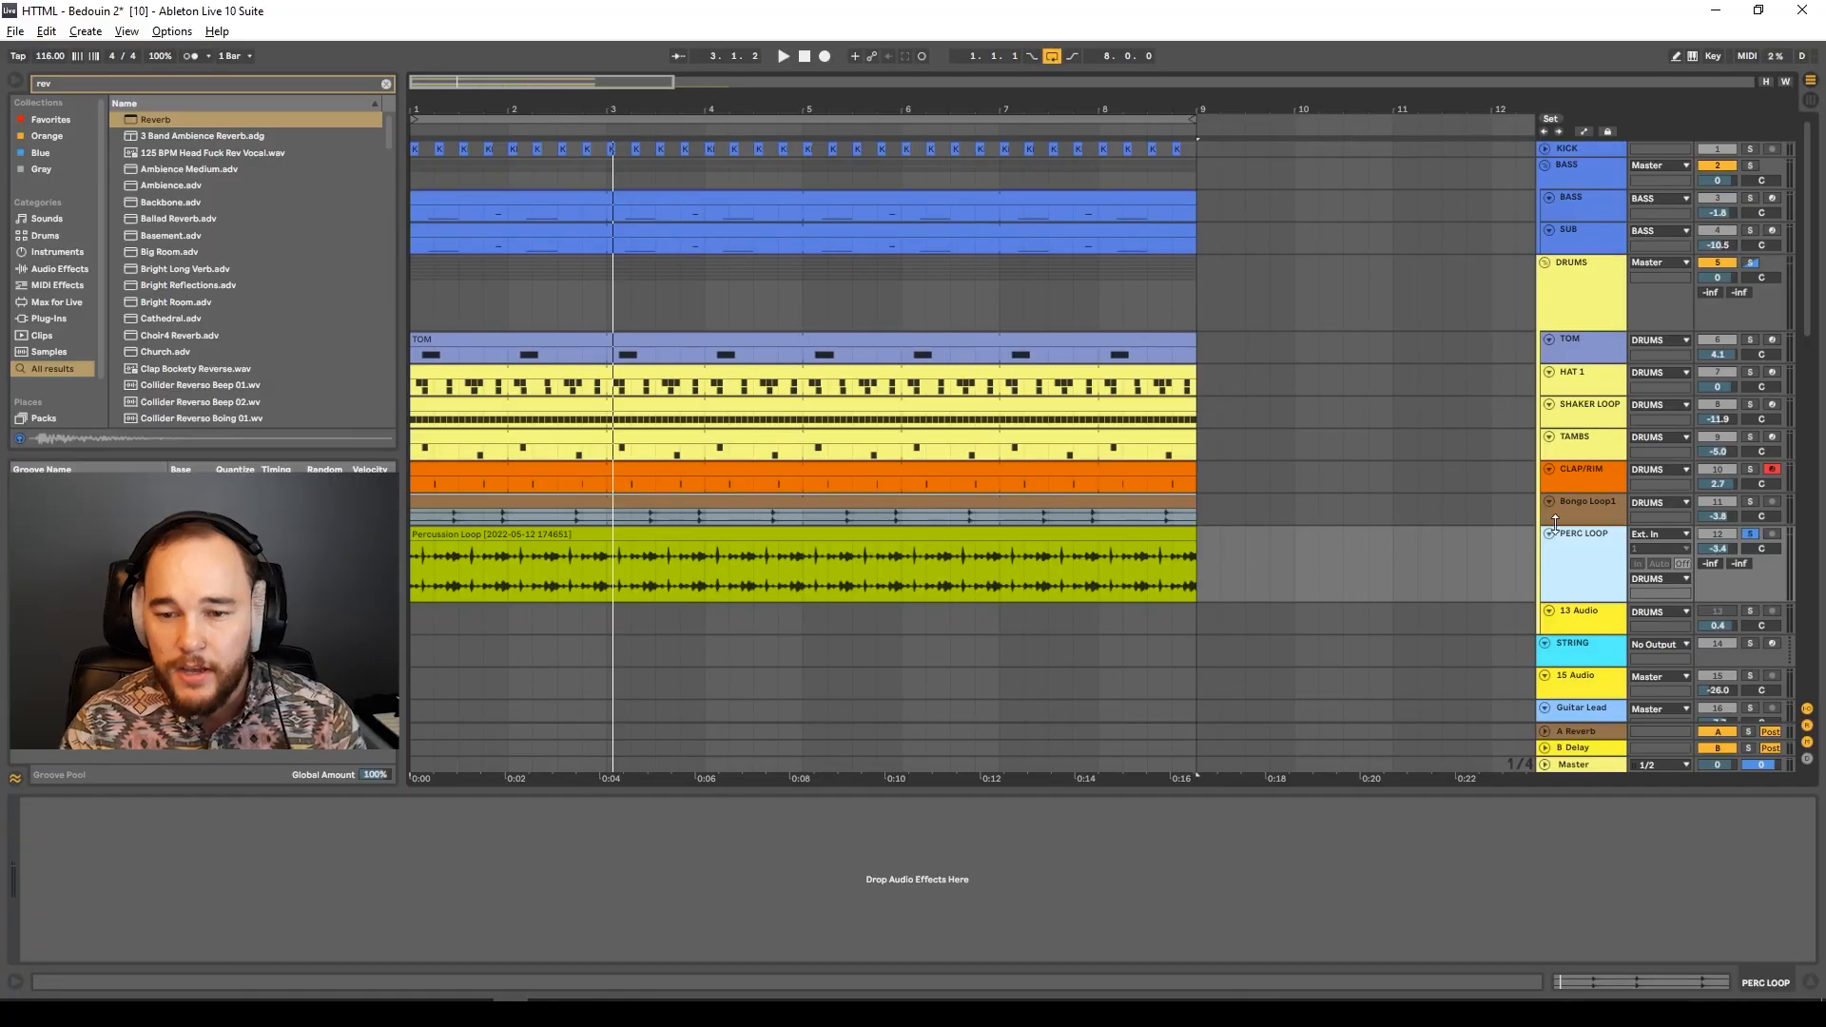
# Clear the PERC LOOP solo and play the loop together with the soloed DRUMS group.
pyautogui.click(1750, 534)
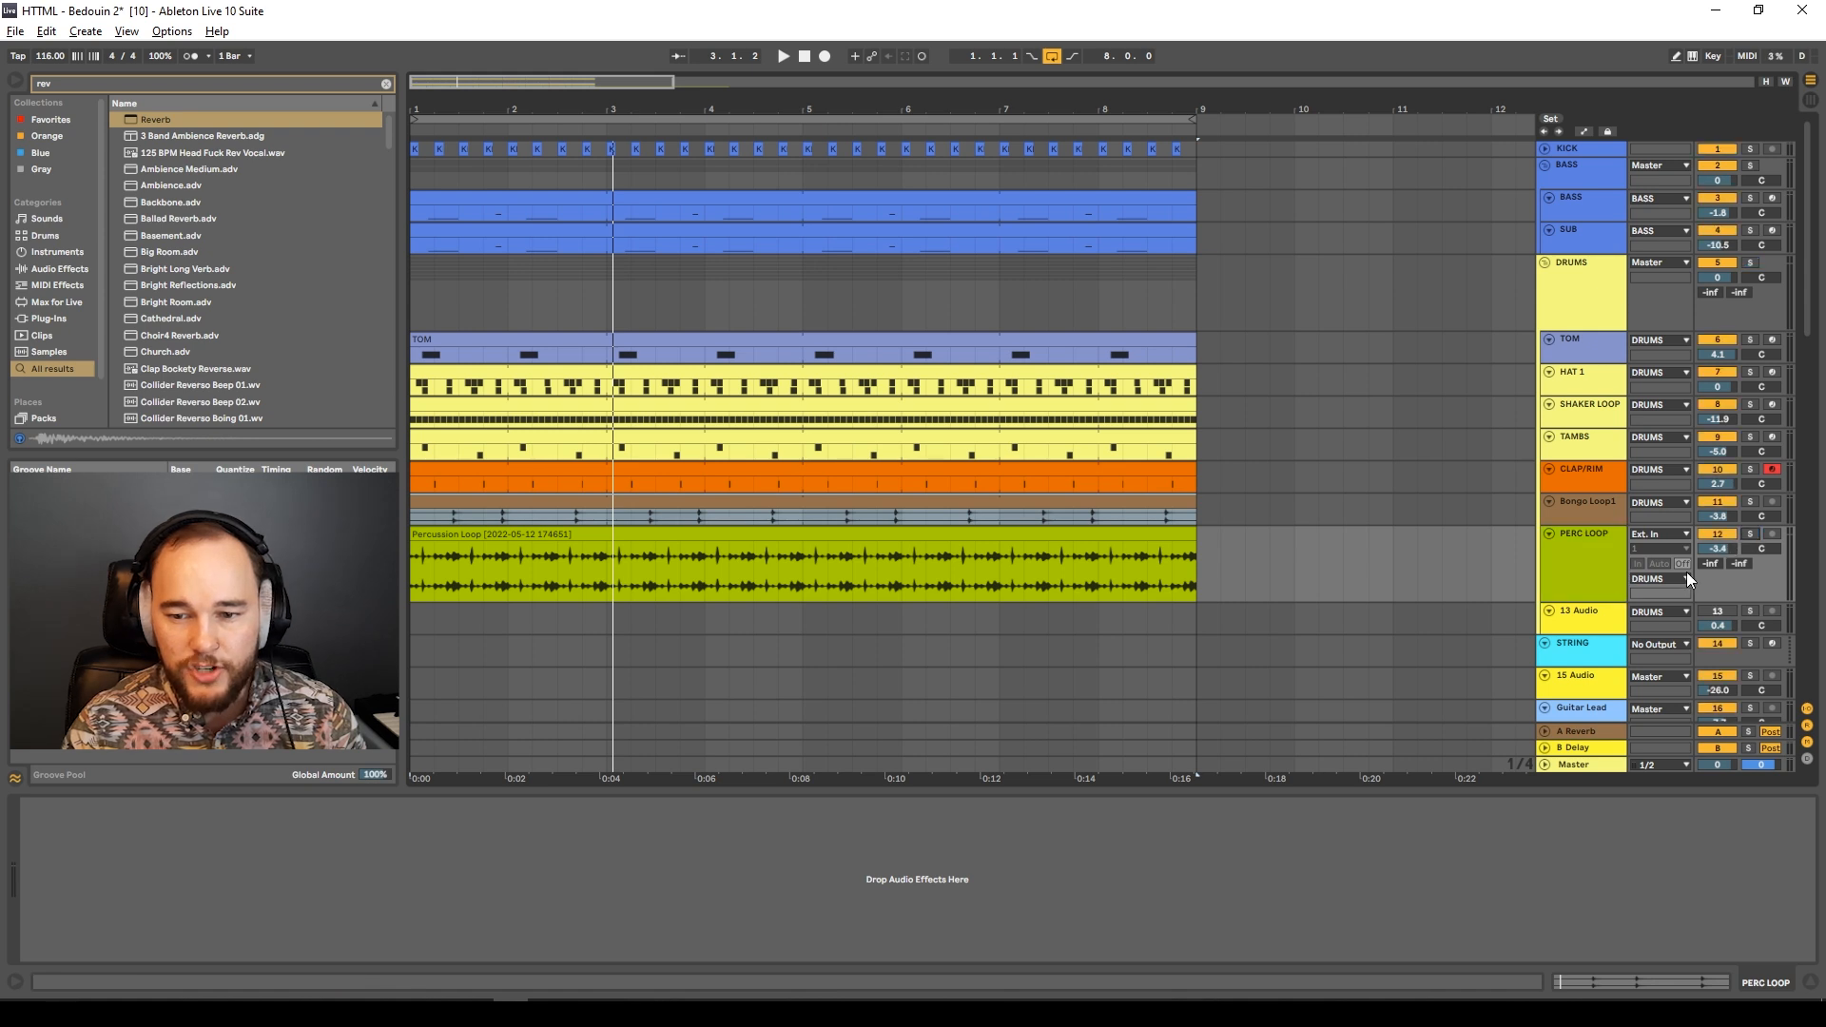
pyautogui.press('space')
pyautogui.click(1750, 265)
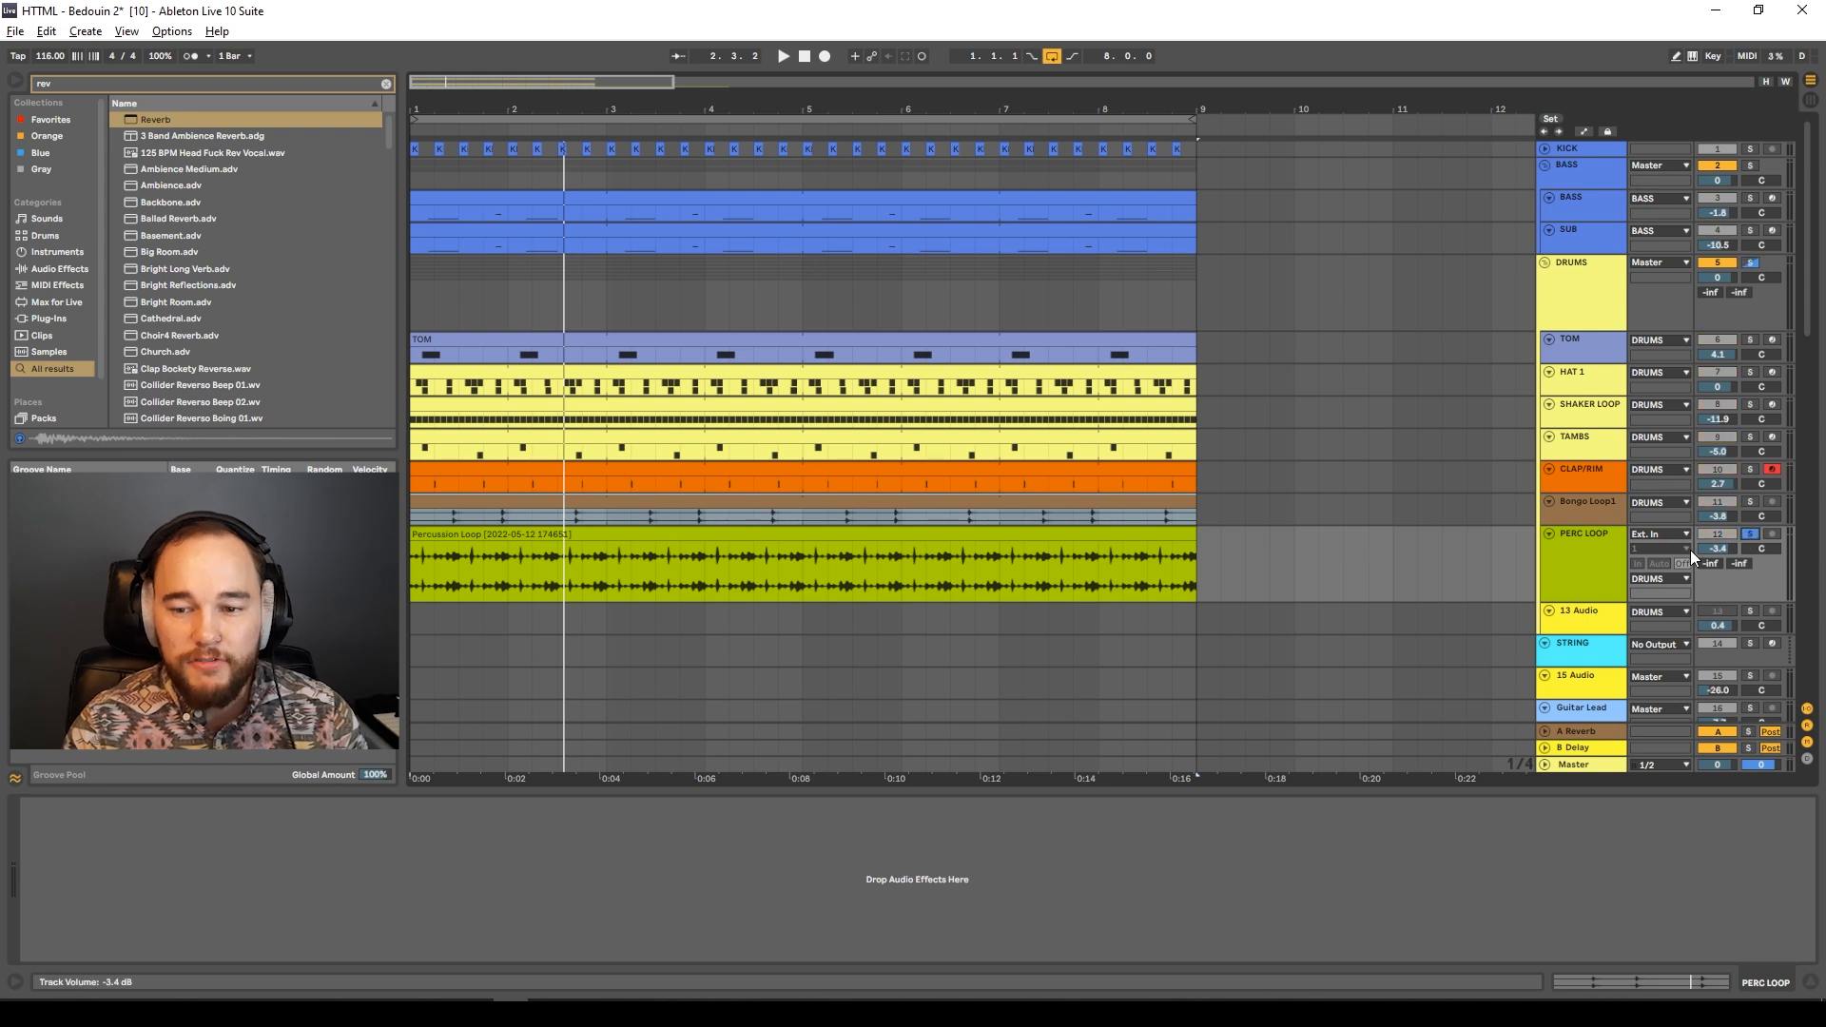
# Find EQ Eight in the browser and add it to the PERC LOOP track.
pyautogui.click(1606, 568)
pyautogui.hotkey('ctrl', 'f')
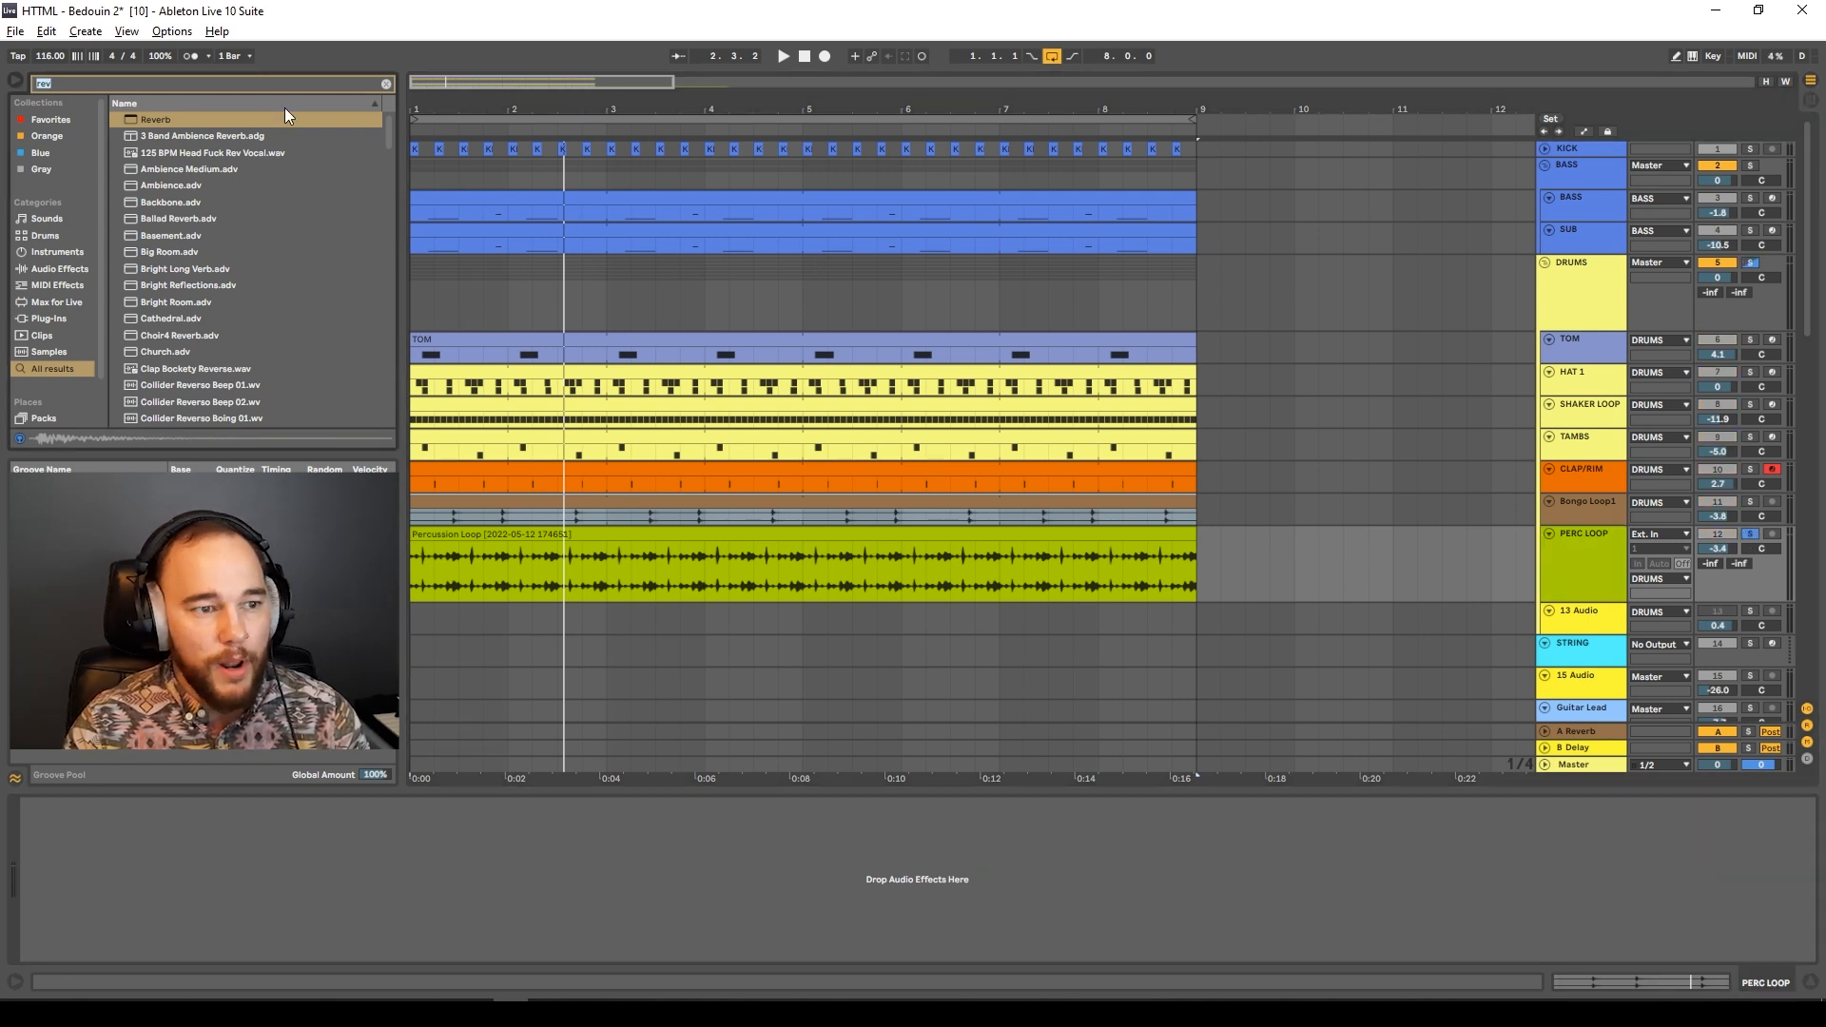
pyautogui.write('eq')
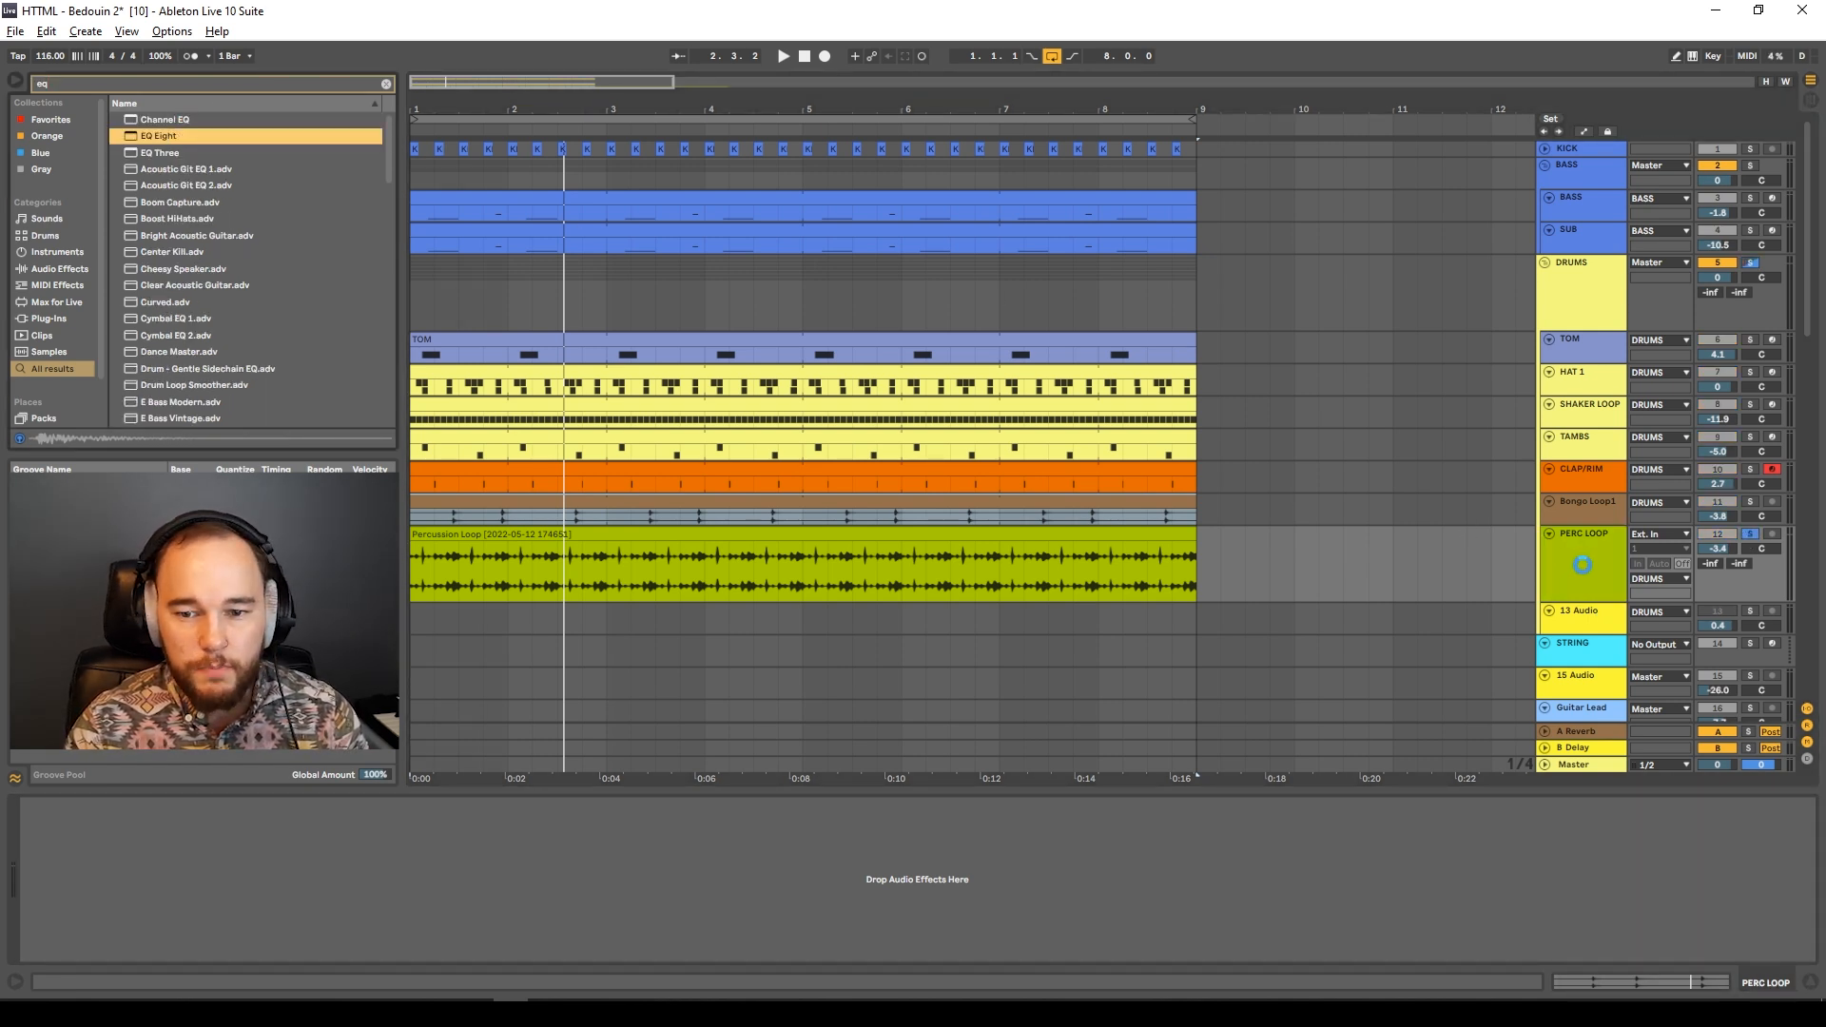
pyautogui.press('Return')
# Set band 1 of the PERC LOOP's EQ Eight as a low cut at 4.45 kHz while playing the loop.
pyautogui.click(95, 942)
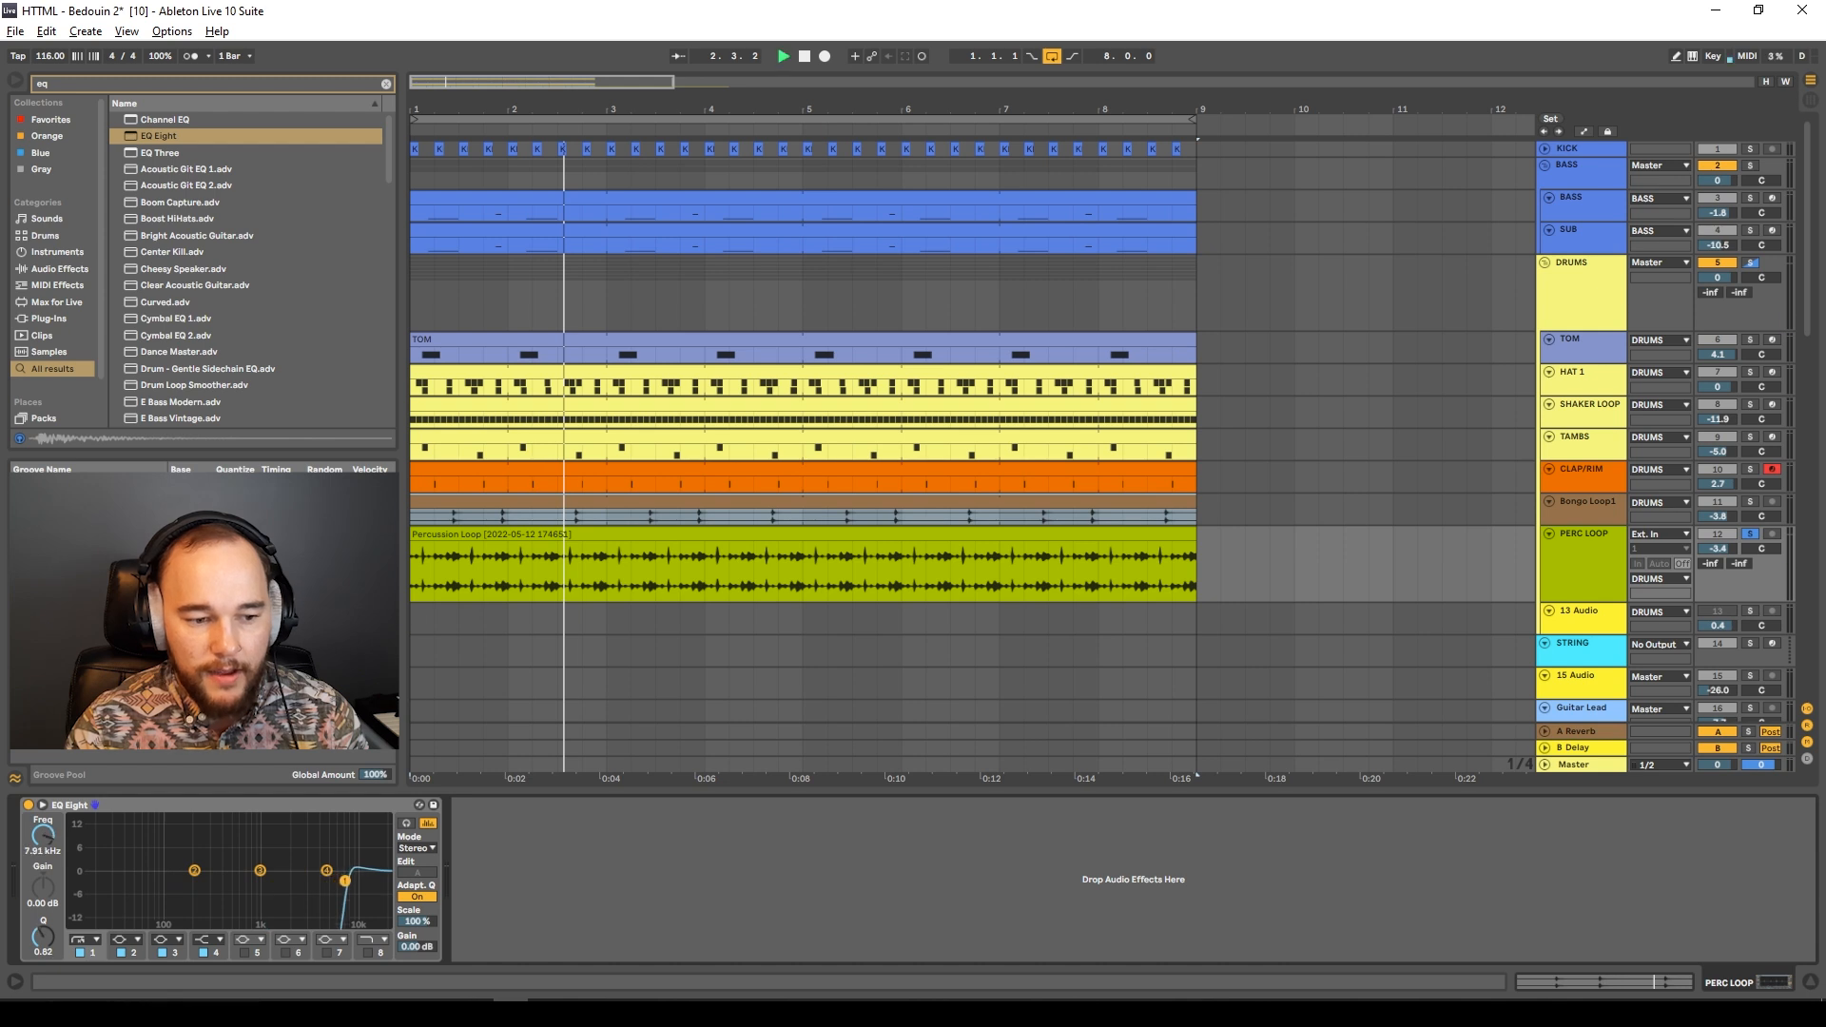
pyautogui.moveTo(347, 882); pyautogui.dragTo(340, 882)
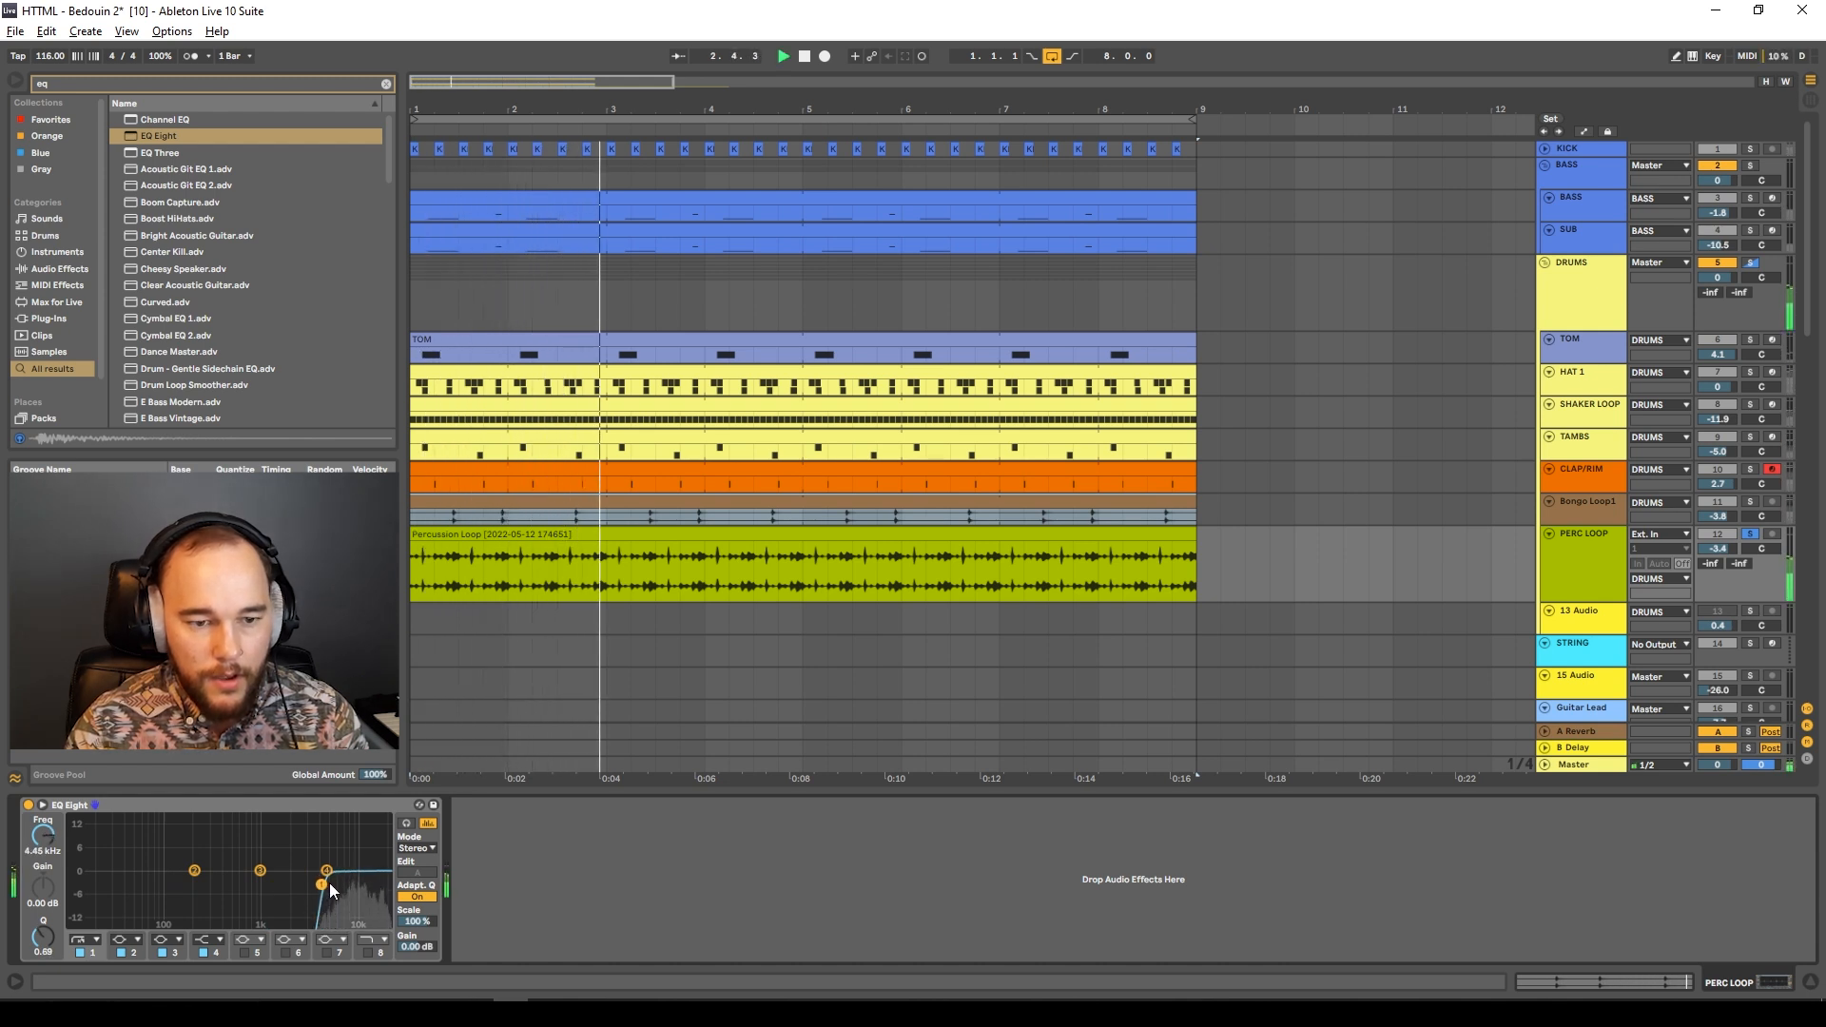
pyautogui.press('space')
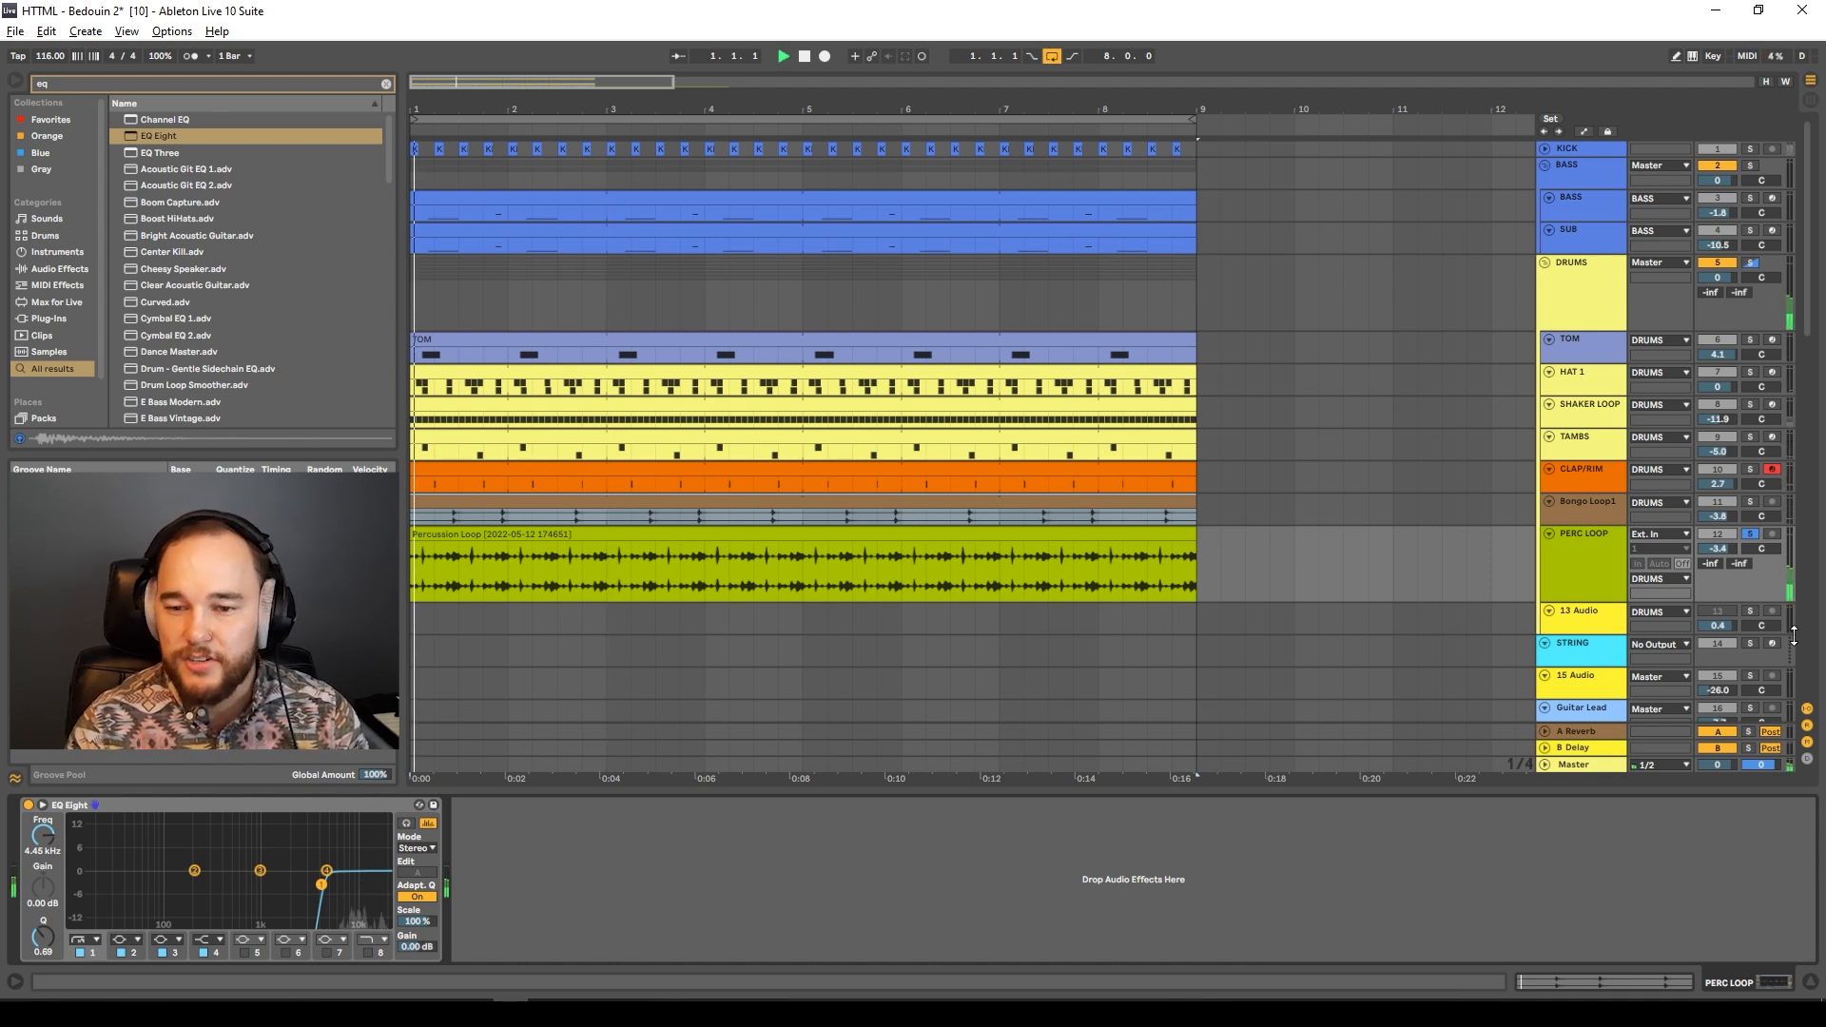
# Play the soloed DRUMS group, and select the percussion loop segment from 6.1.1 to 6.2.1.
pyautogui.click(1750, 262)
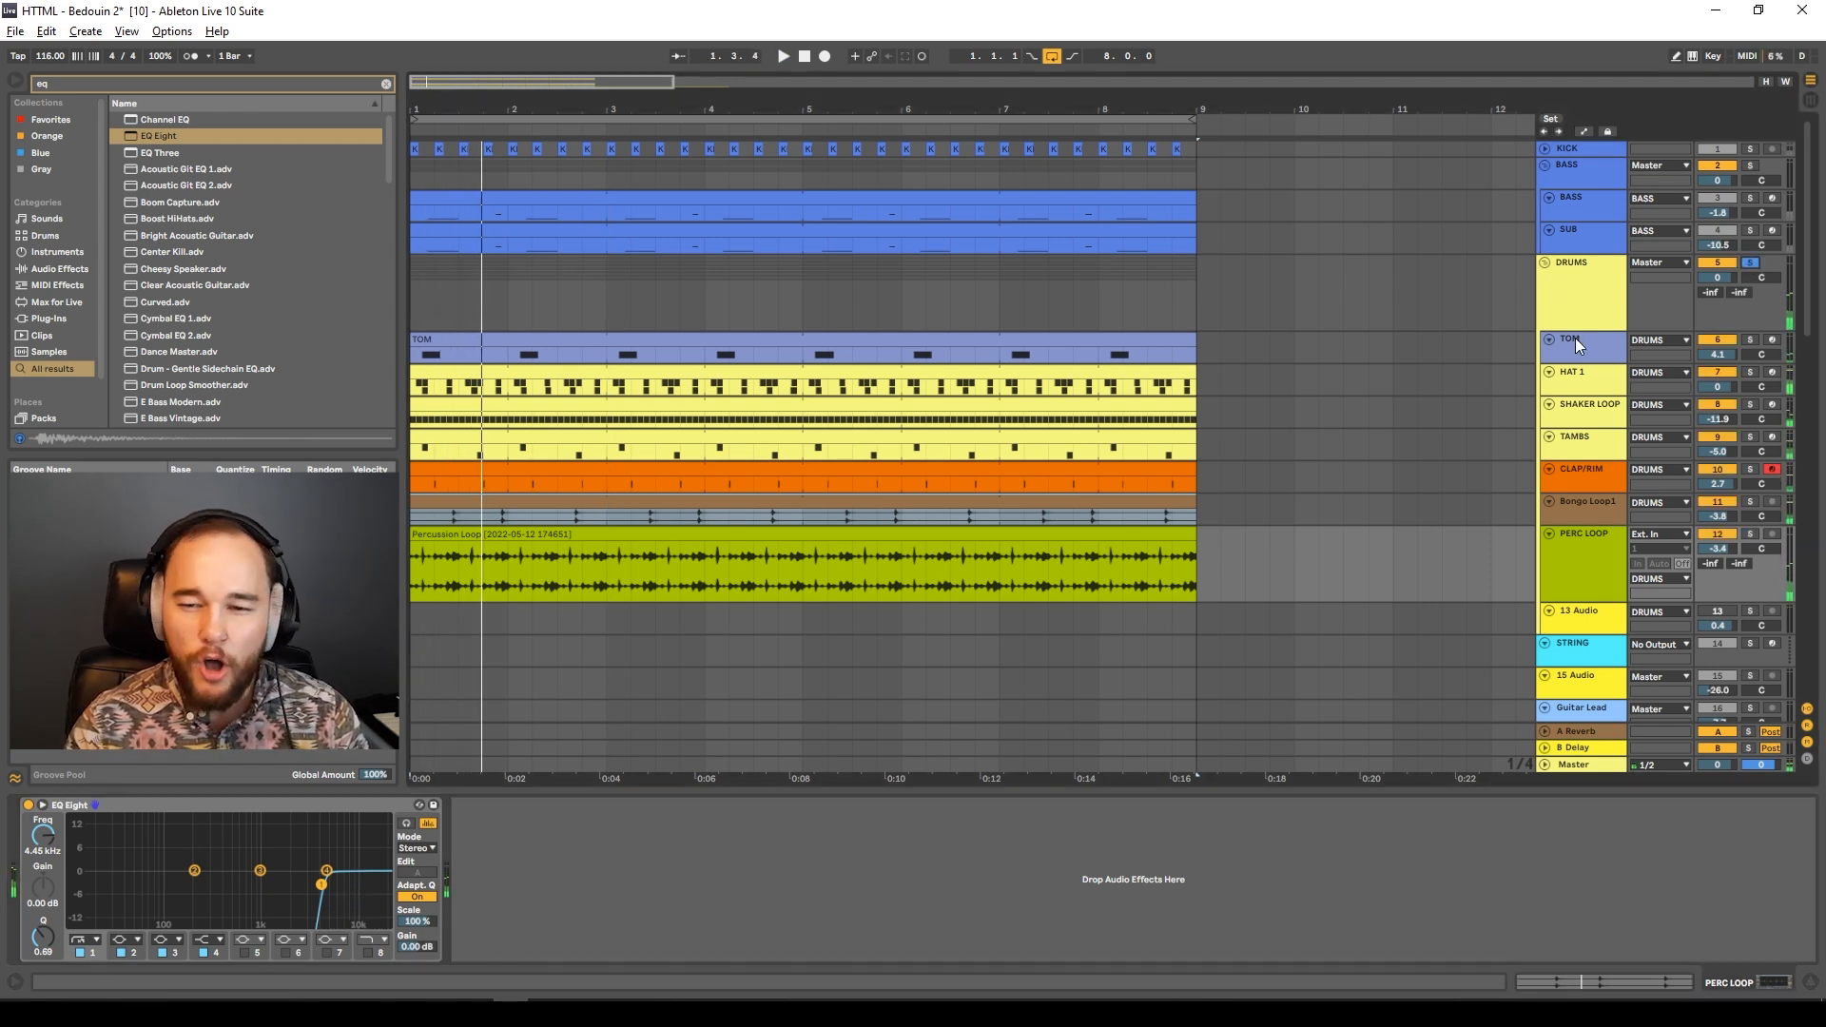
pyautogui.press('space')
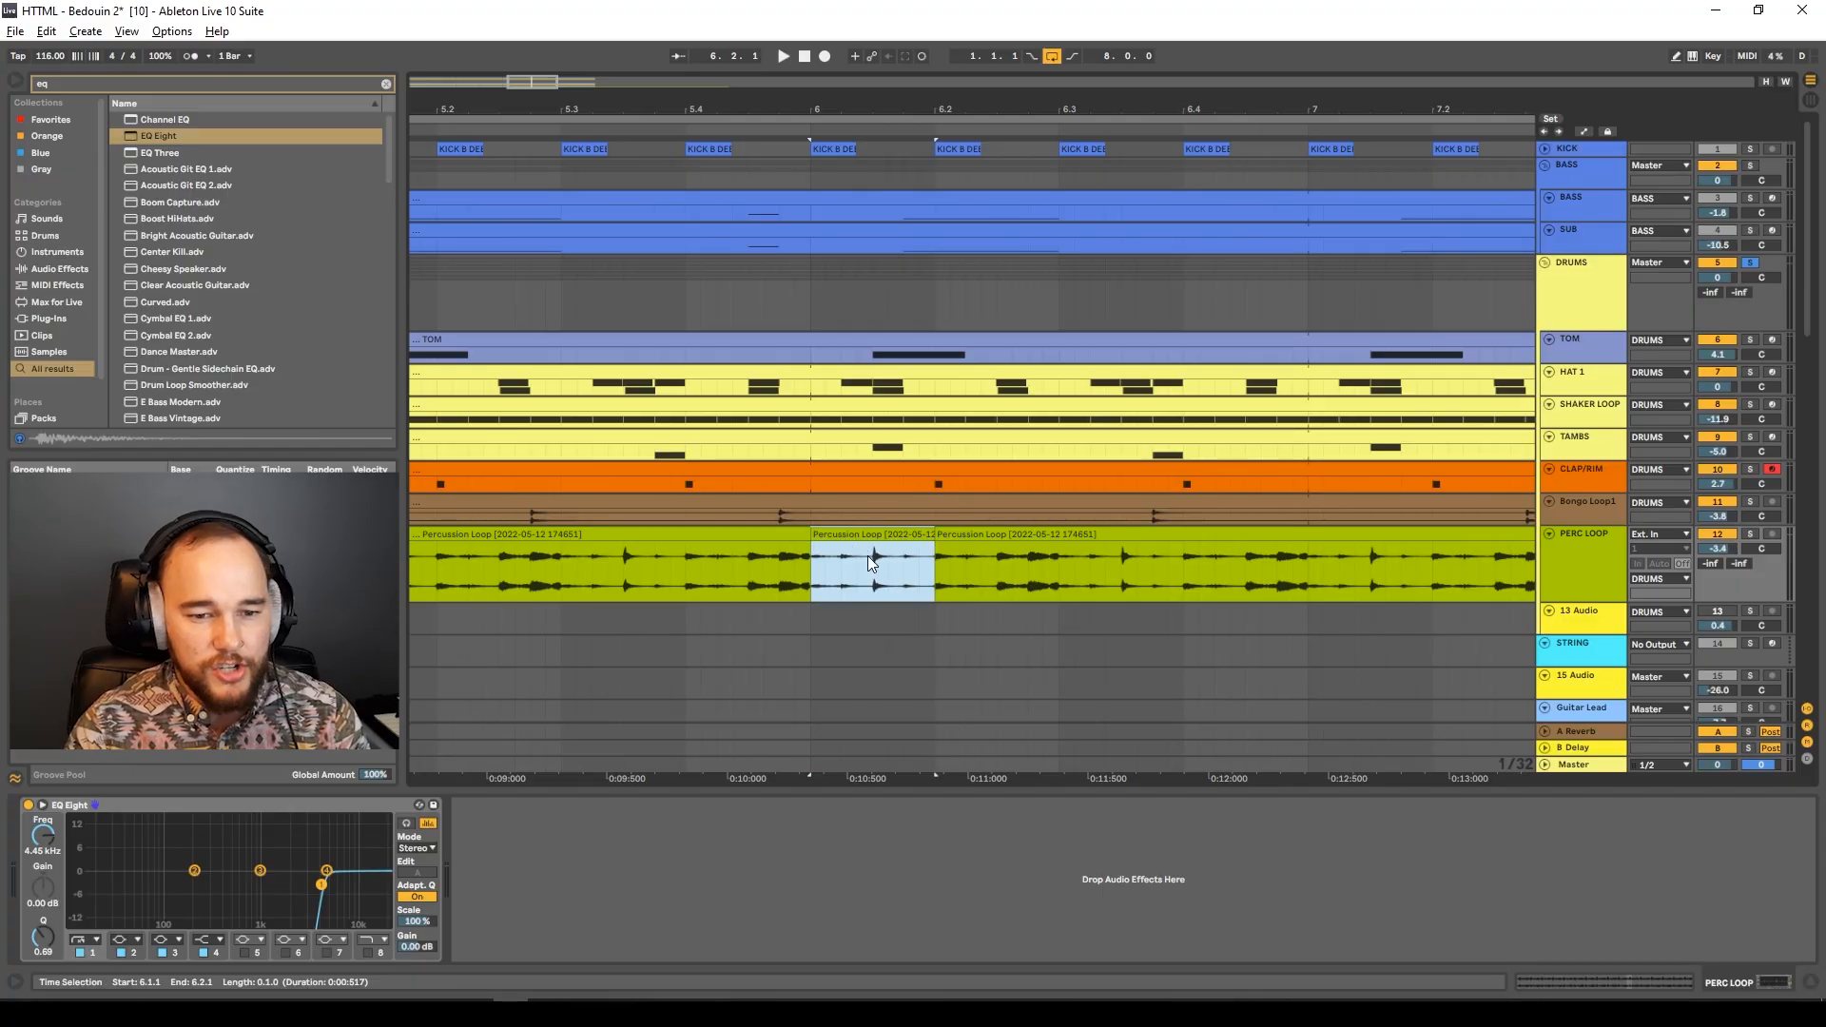
pyautogui.moveTo(873, 561); pyautogui.dragTo(888, 561)
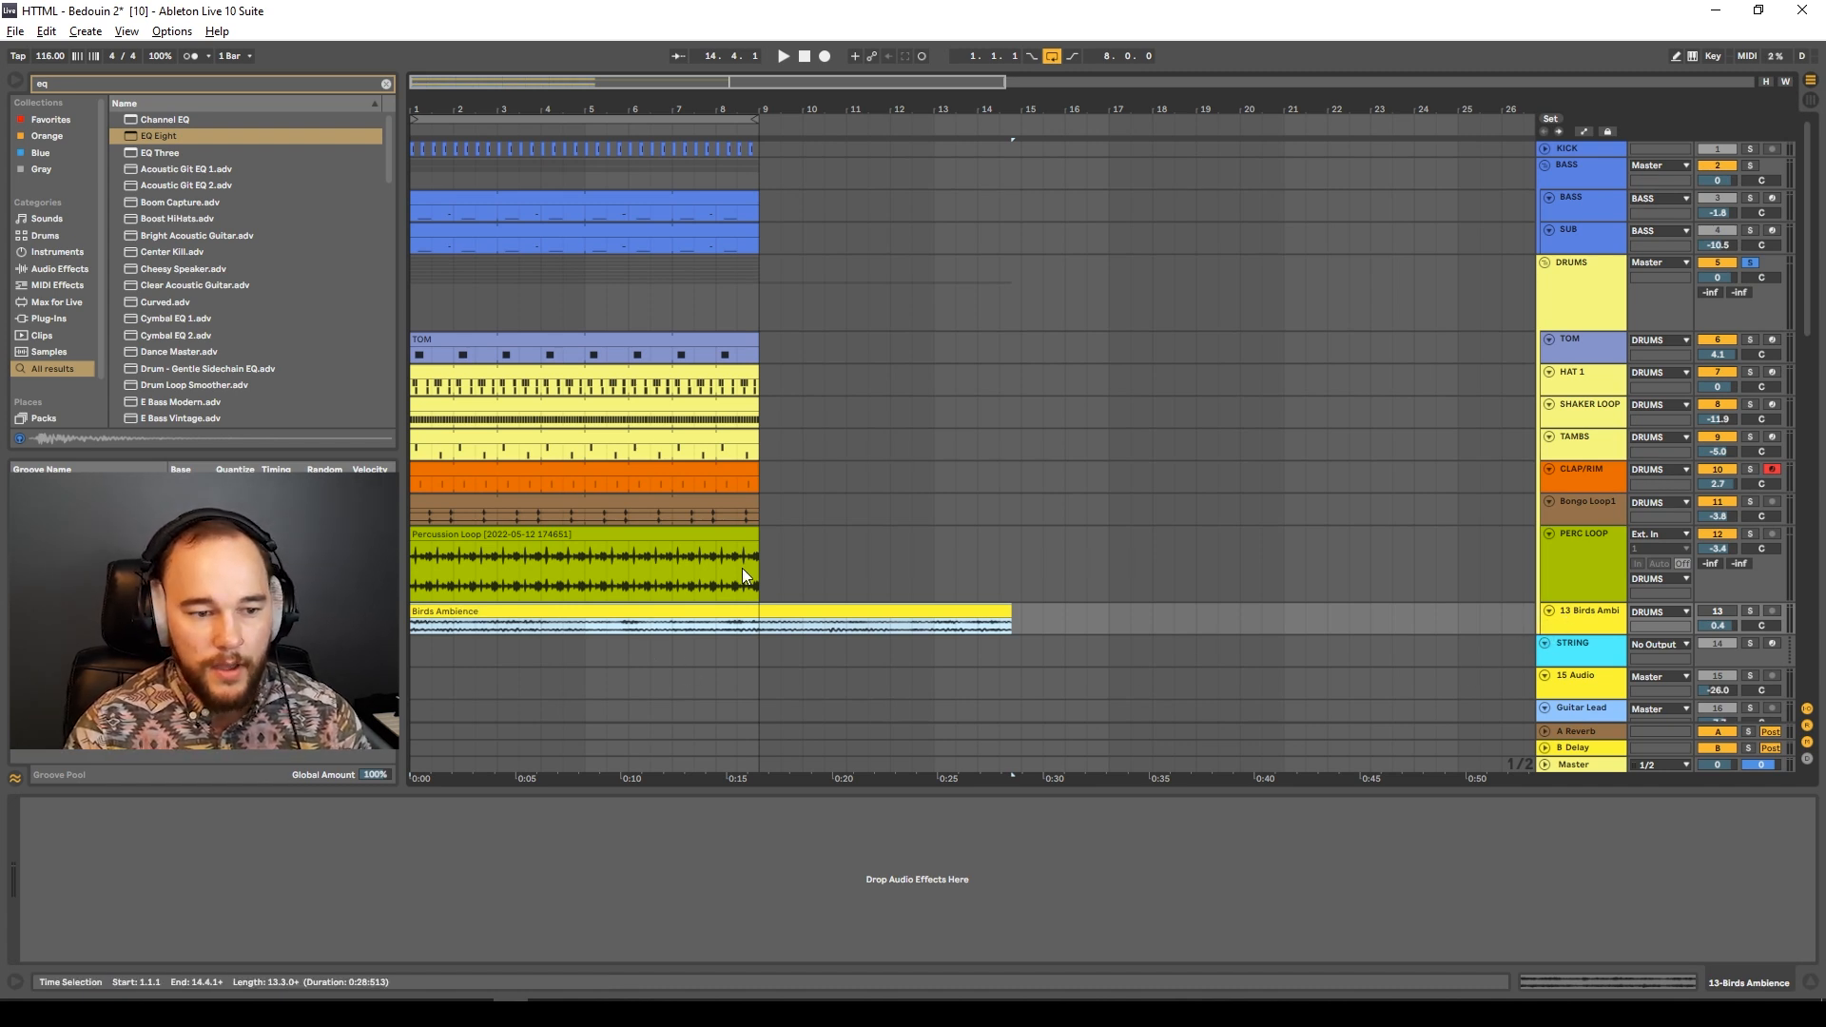
# Audition the Birds Ambience track in solo and with the soloed DRUMS group, setting its volume to -28.5 dB.
pyautogui.click(1750, 610)
pyautogui.press('space')
pyautogui.moveTo(1721, 626); pyautogui.dragTo(1722, 665)
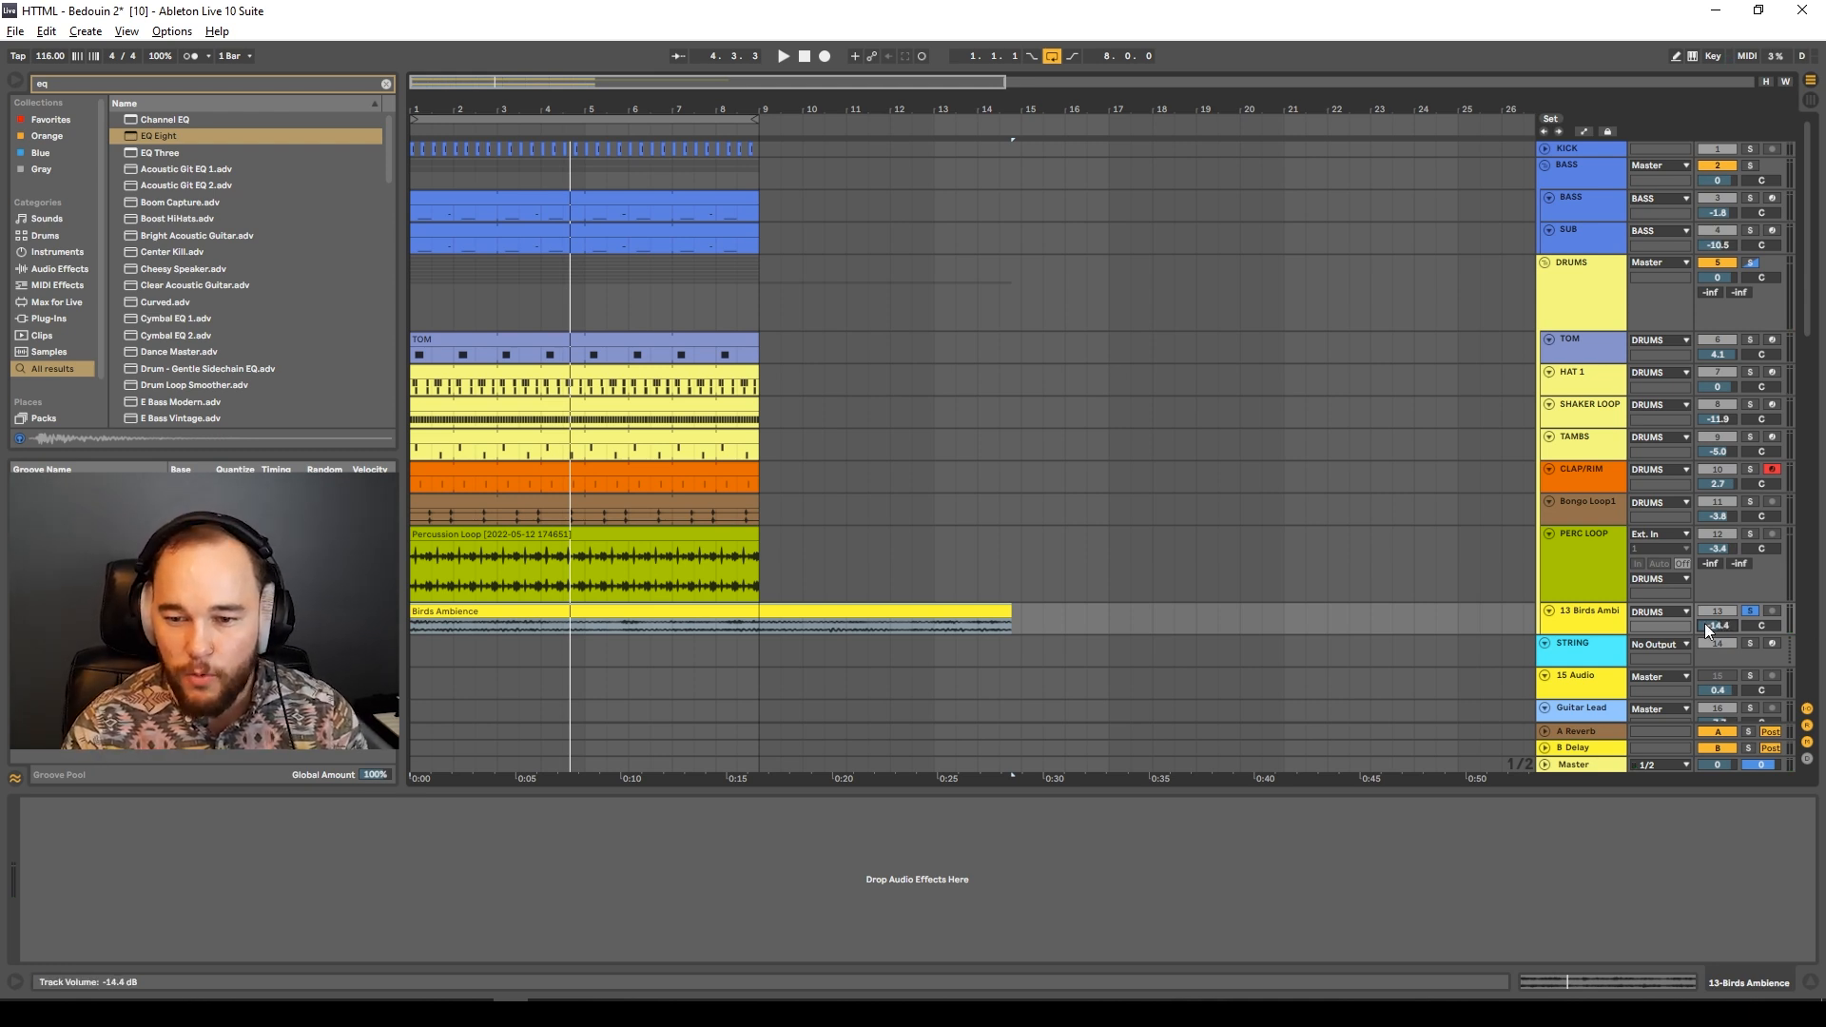
pyautogui.click(1748, 612)
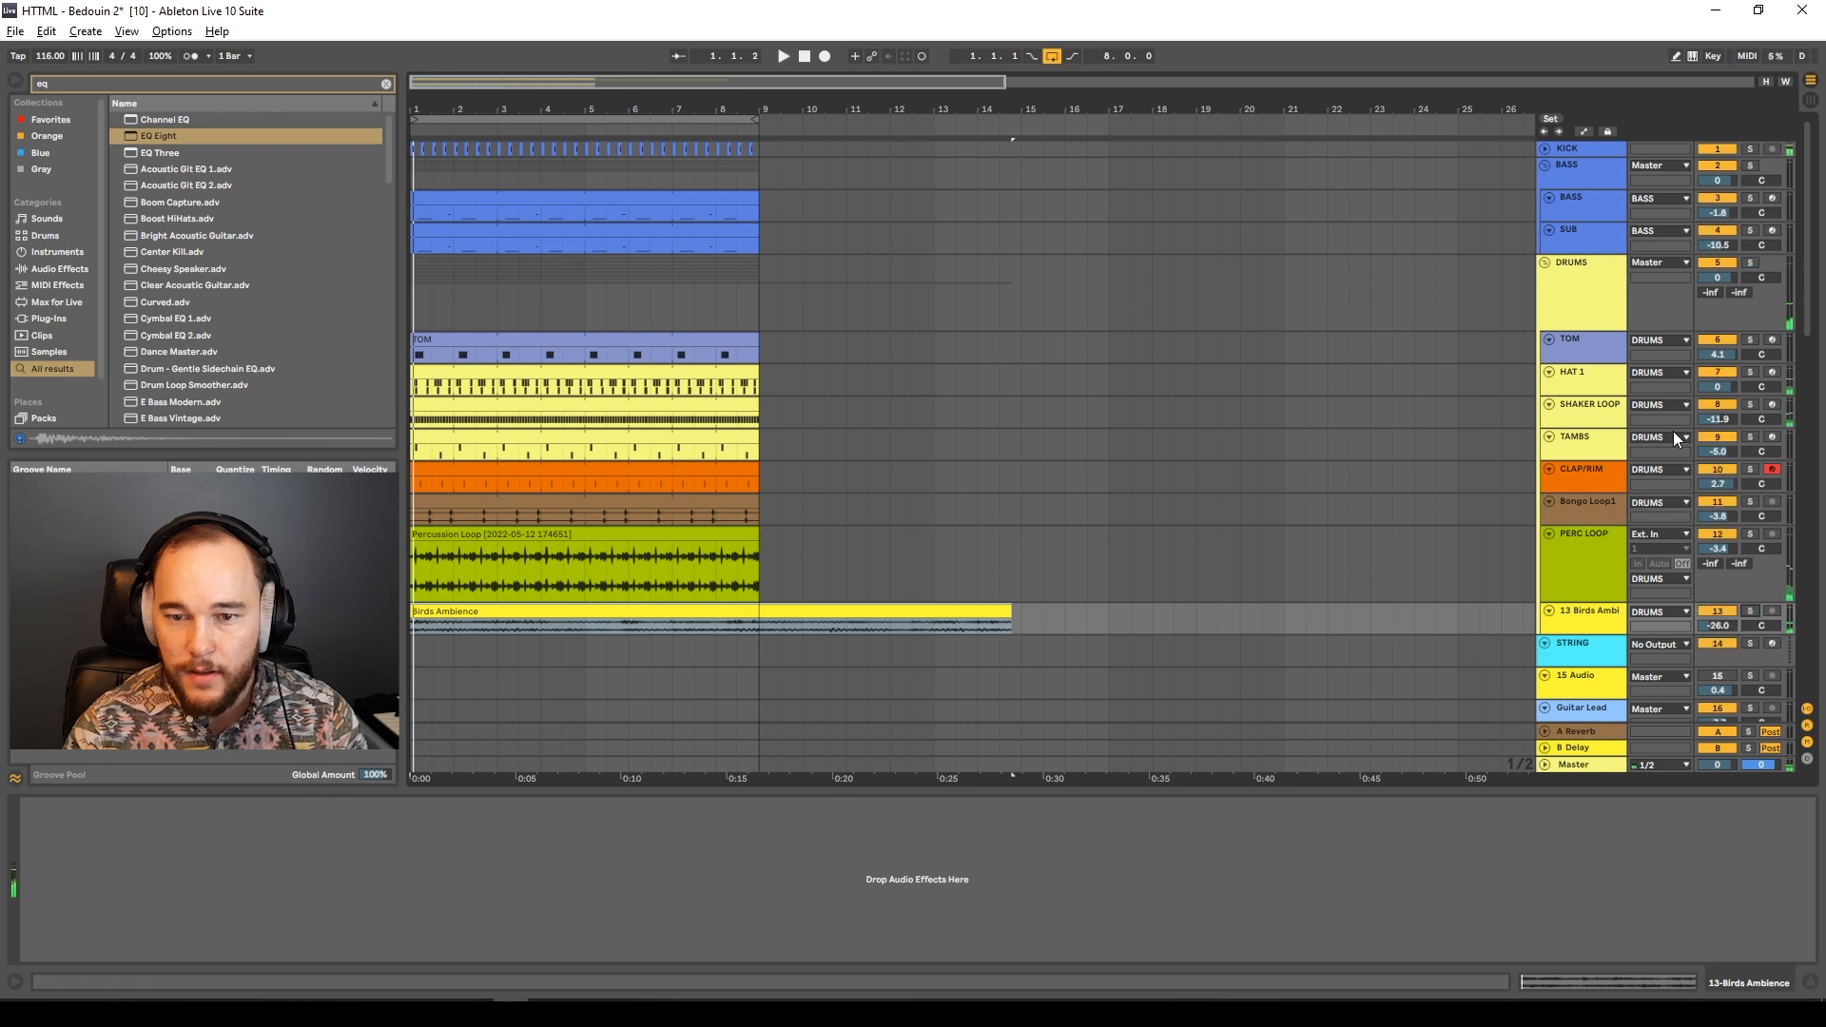
pyautogui.click(1750, 263)
pyautogui.press('space')
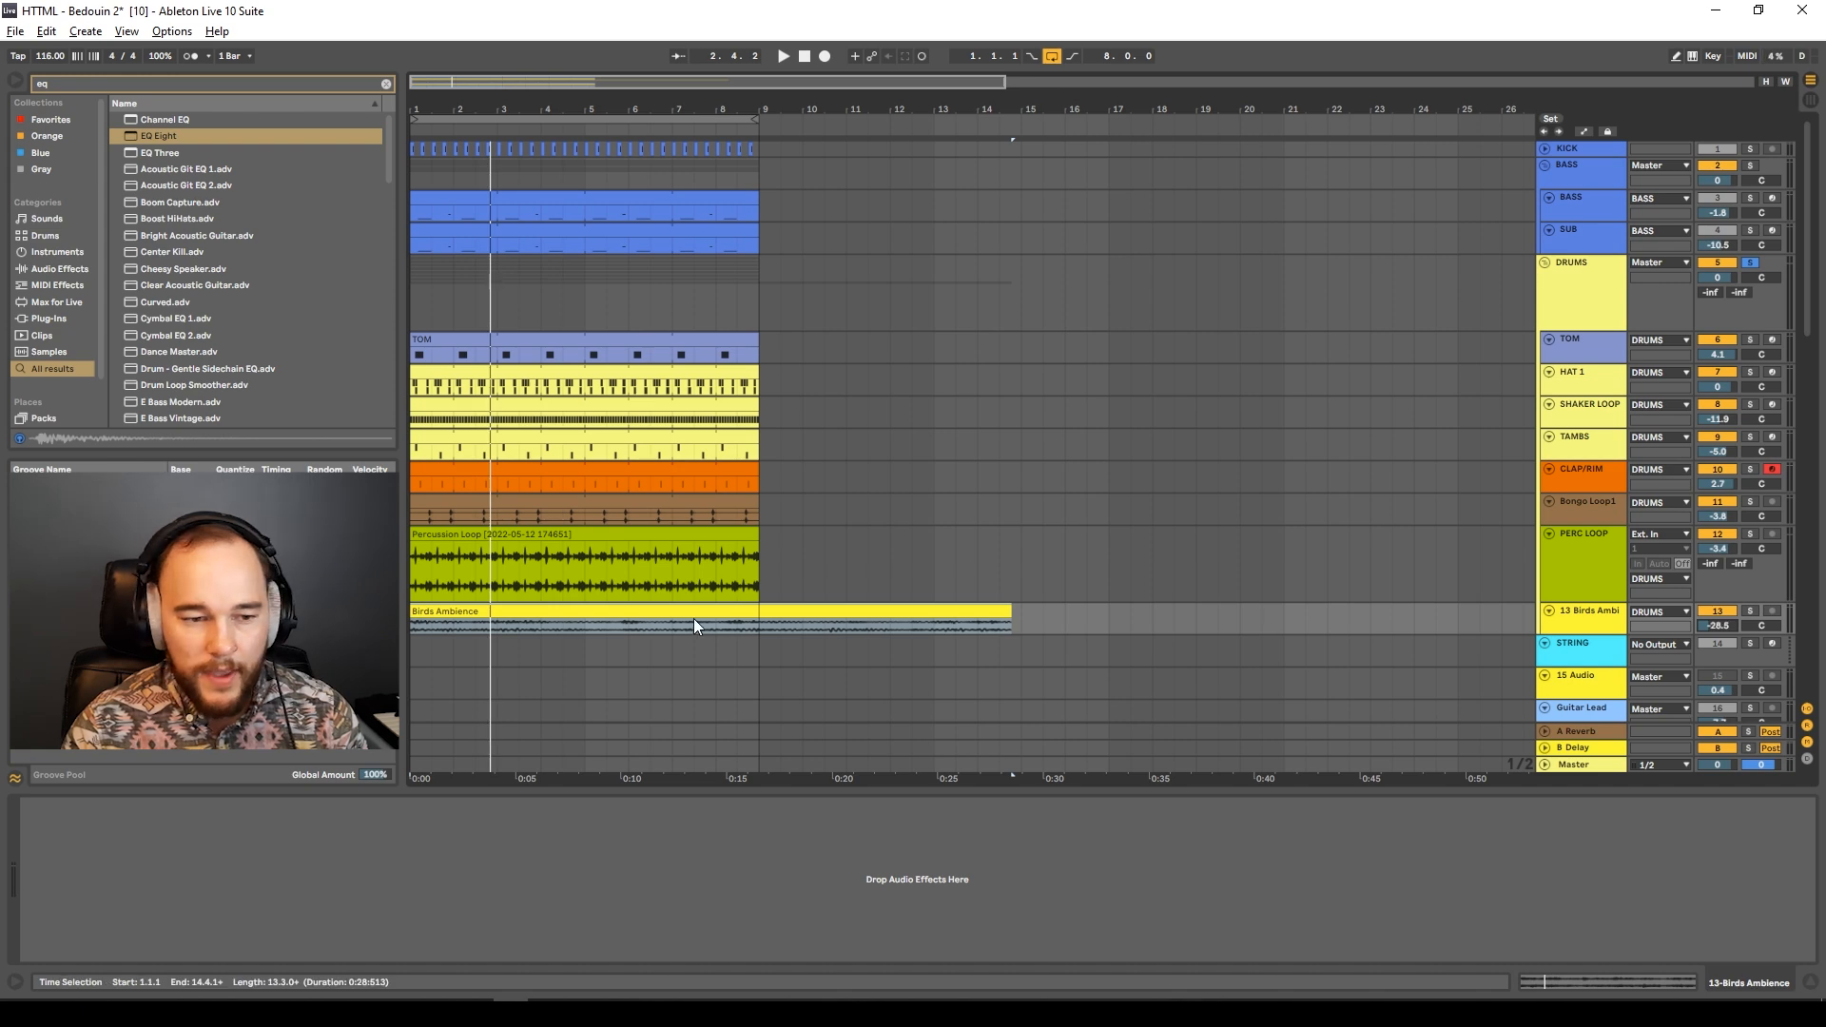
# Enlarge the Birds Ambience track and loop playback over the two bars from 3.1.1 to 5.1.1.
pyautogui.press('+')
pyautogui.press('space')
pyautogui.click(542, 620)
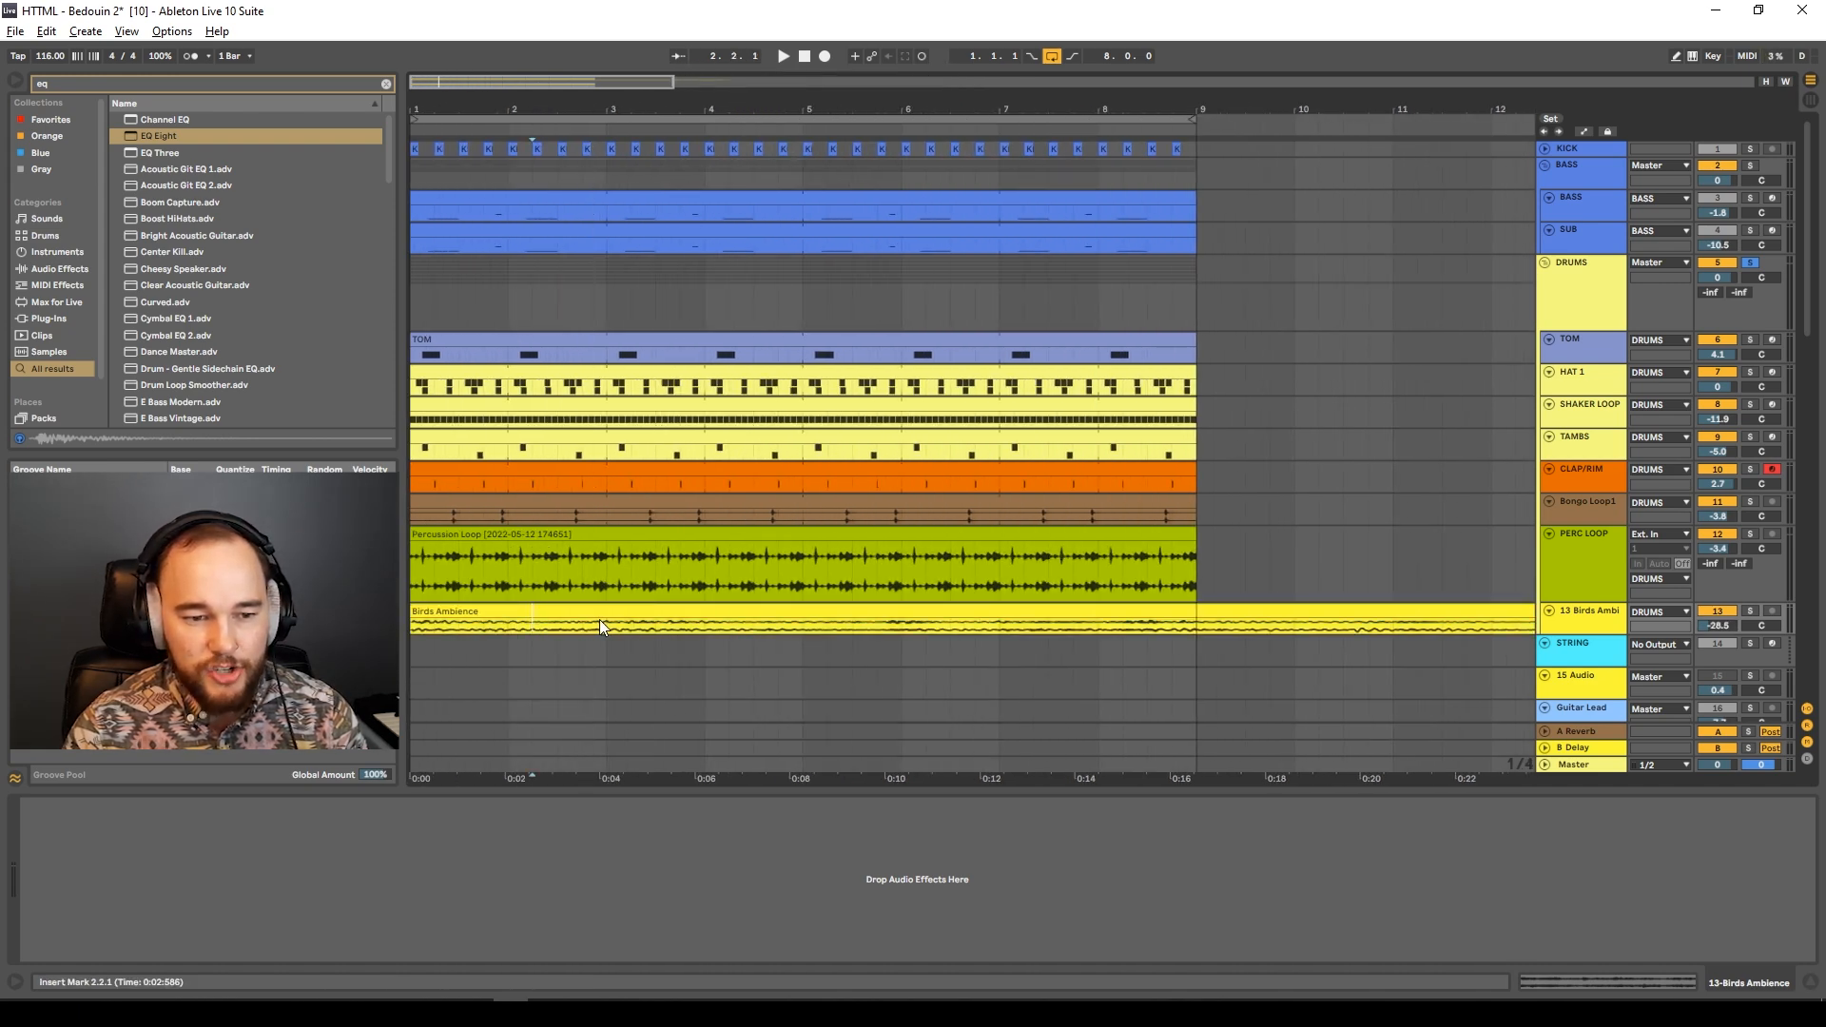
pyautogui.moveTo(1595, 636); pyautogui.dragTo(1595, 740)
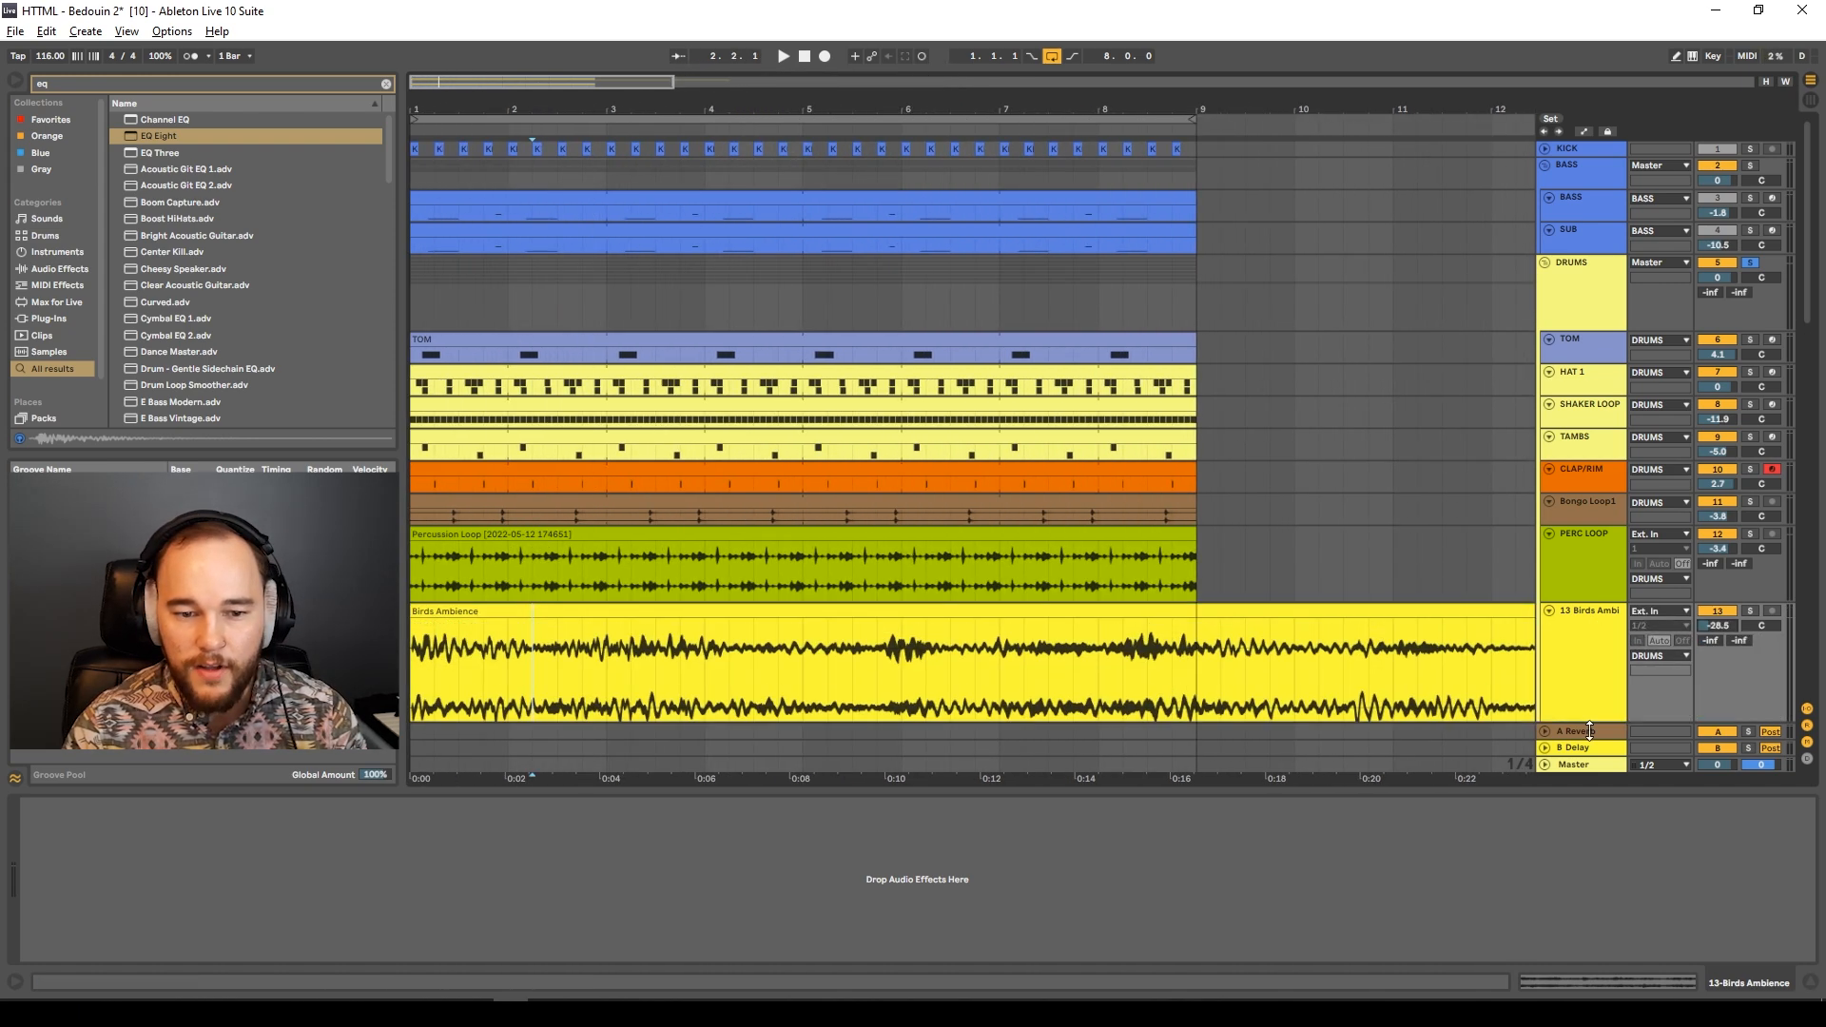
pyautogui.scroll(-3, 854, 424)
pyautogui.moveTo(607, 544); pyautogui.dragTo(814, 542)
pyautogui.hotkey('ctrl', 'l')
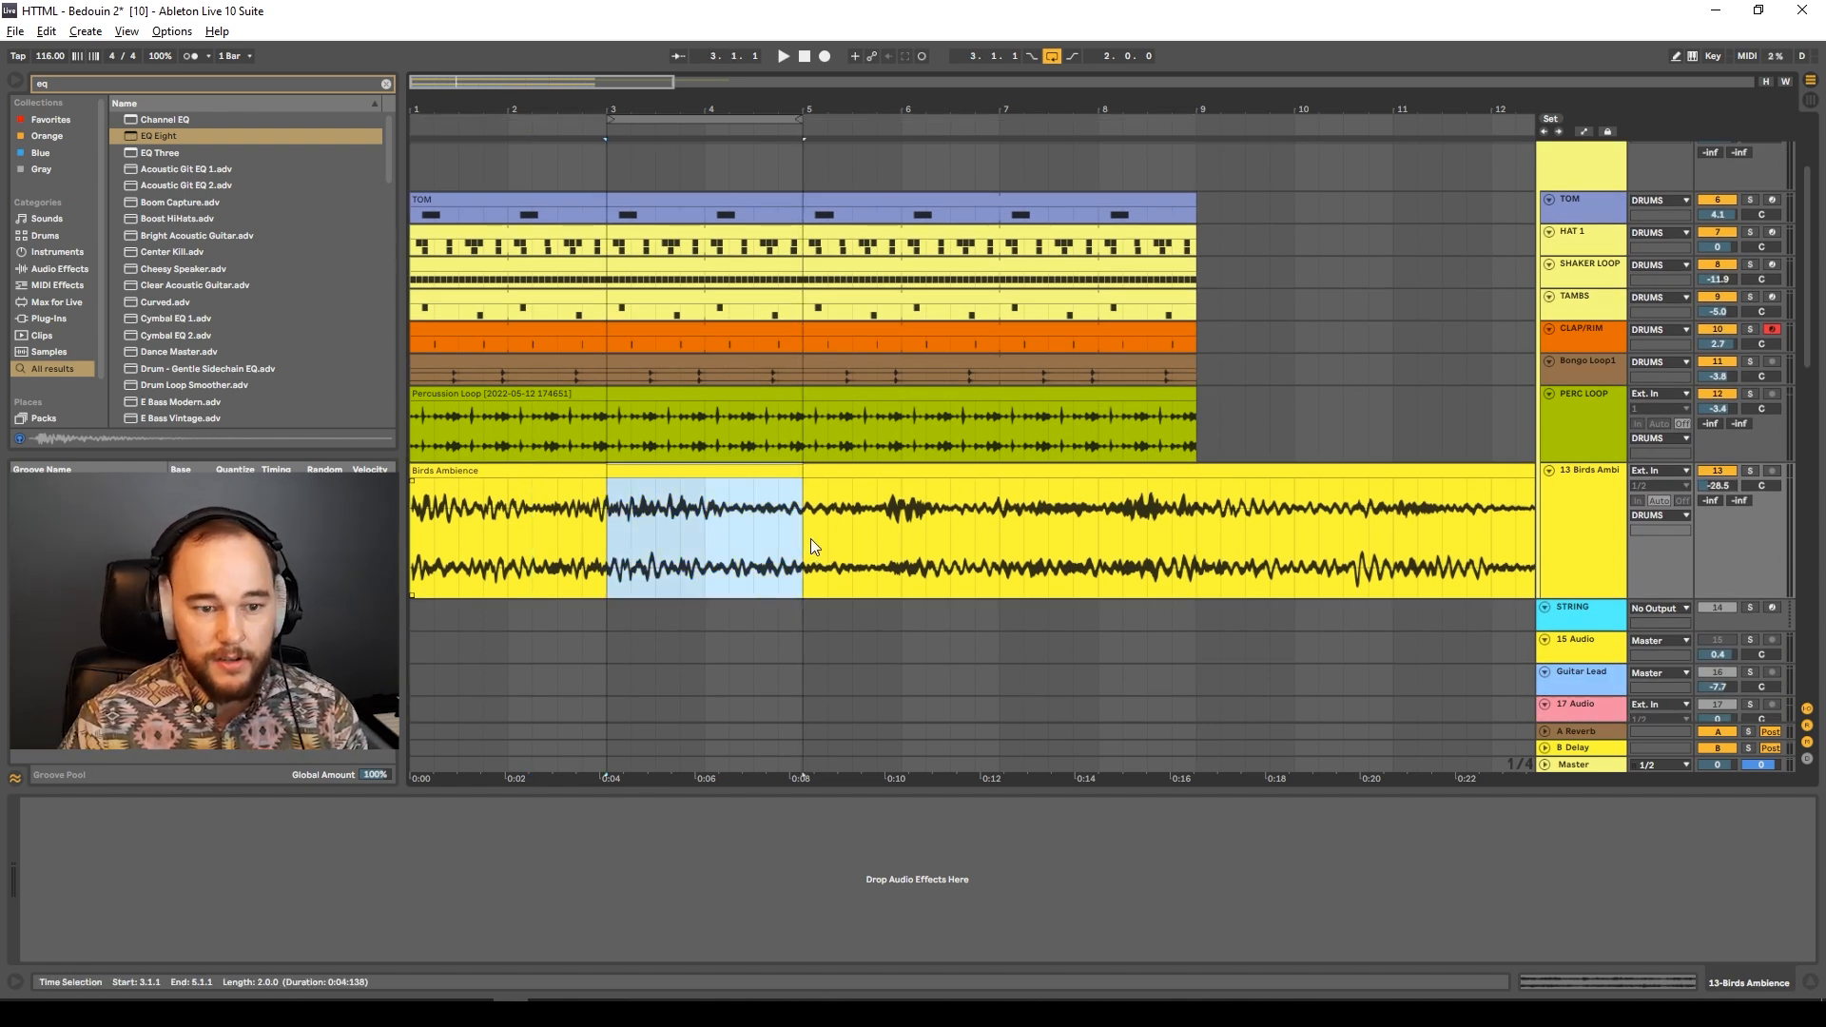
pyautogui.press('space')
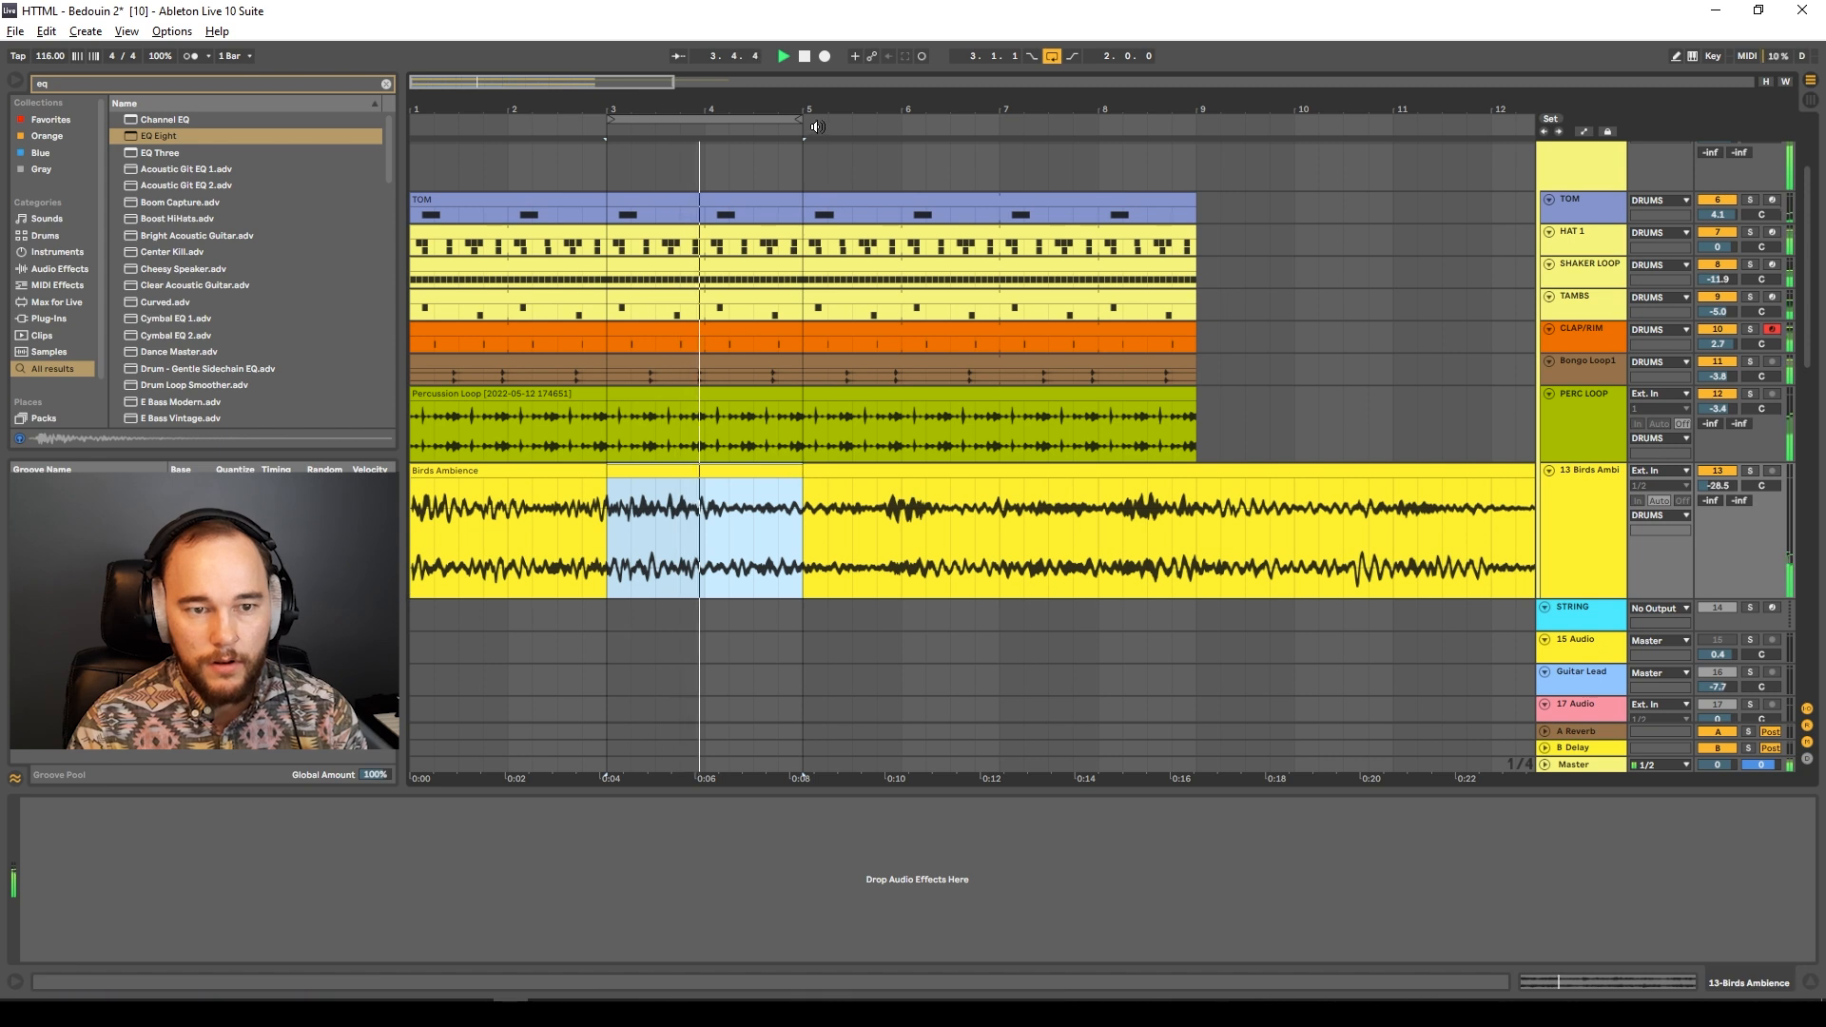
# Audition the soloed Birds Ambience track, first looping the half bar from 3.1.1, and set the loop to three bars from 1.1.1.
pyautogui.moveTo(803, 121); pyautogui.dragTo(654, 128)
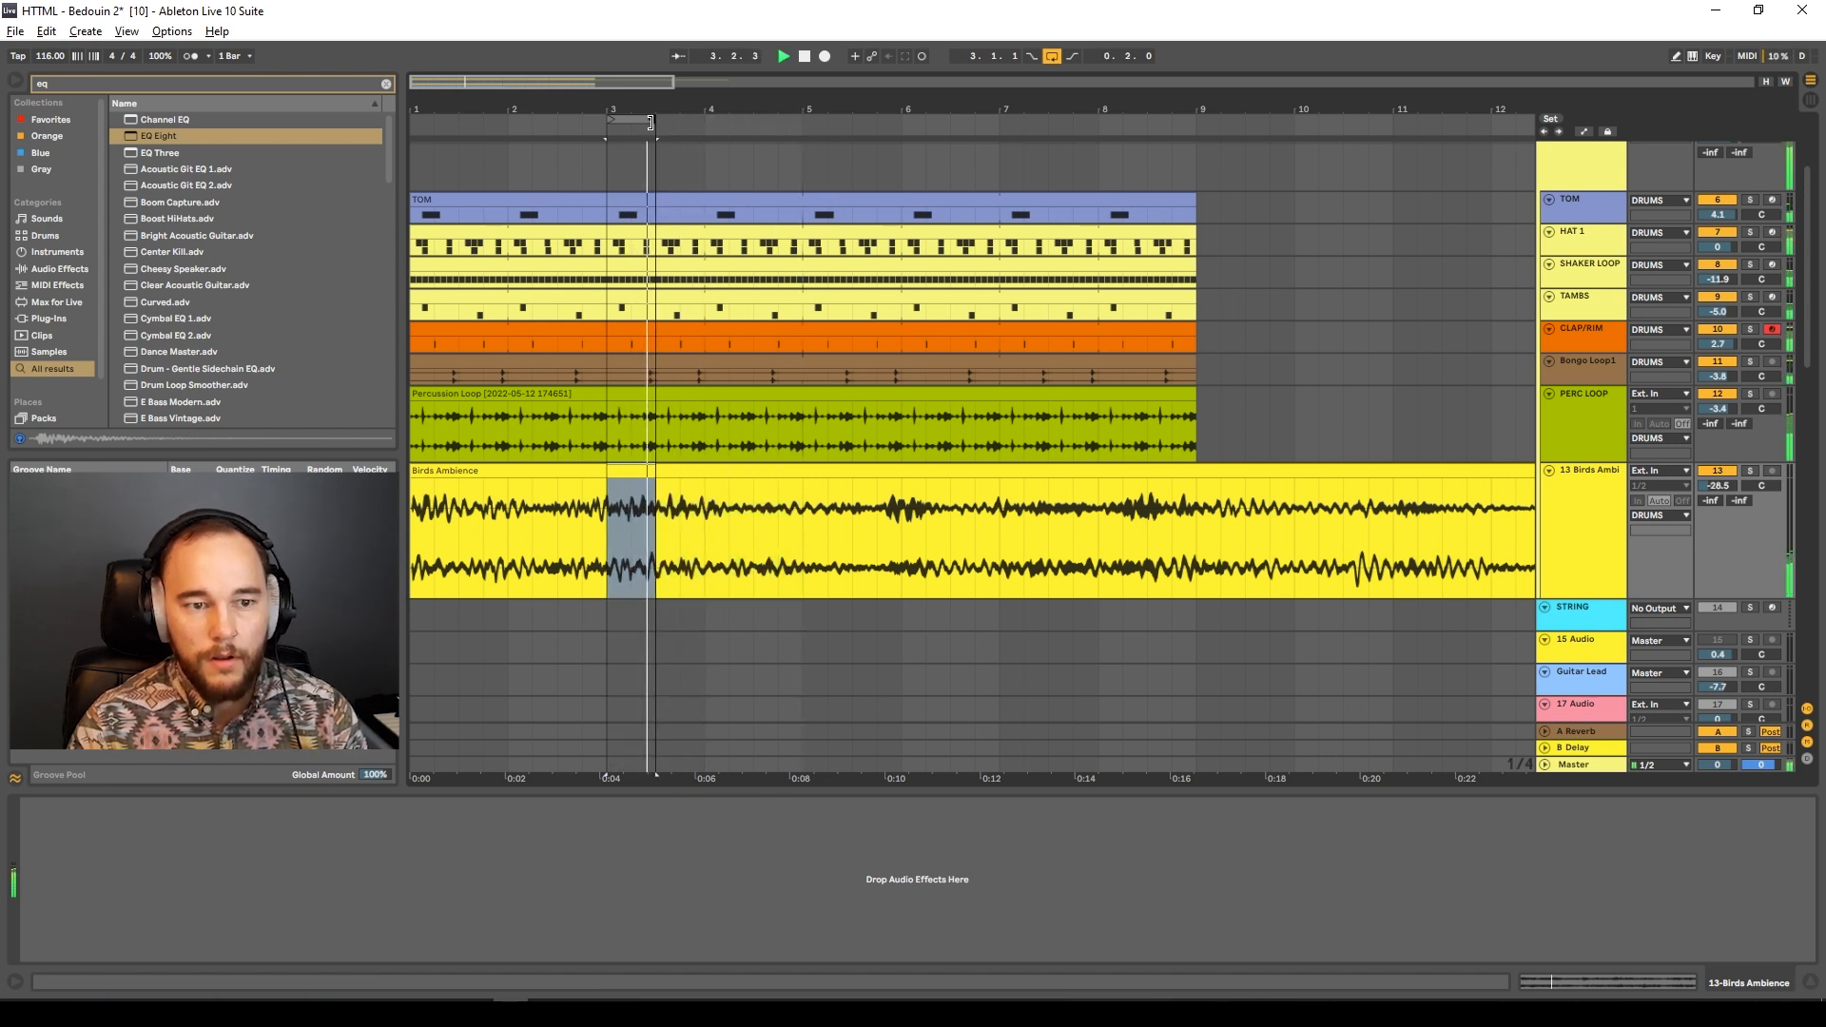
pyautogui.click(1750, 472)
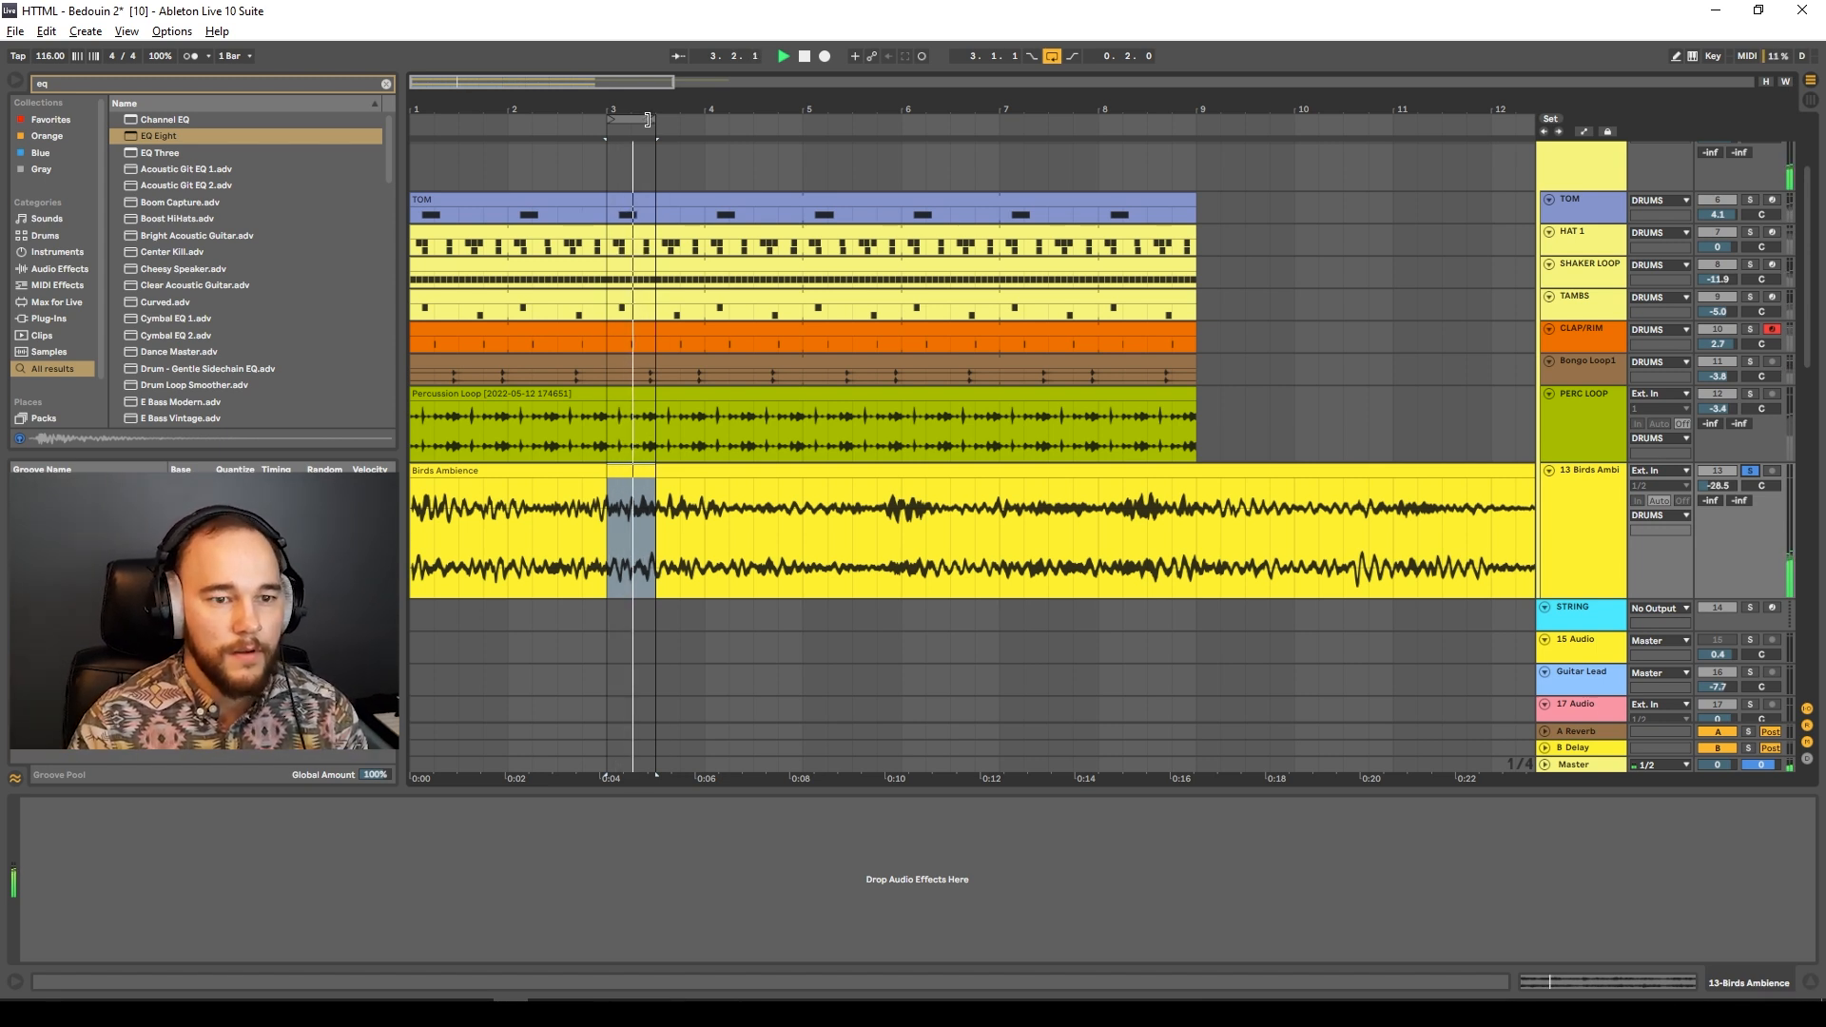
pyautogui.moveTo(639, 119); pyautogui.dragTo(709, 121)
pyautogui.press('space')
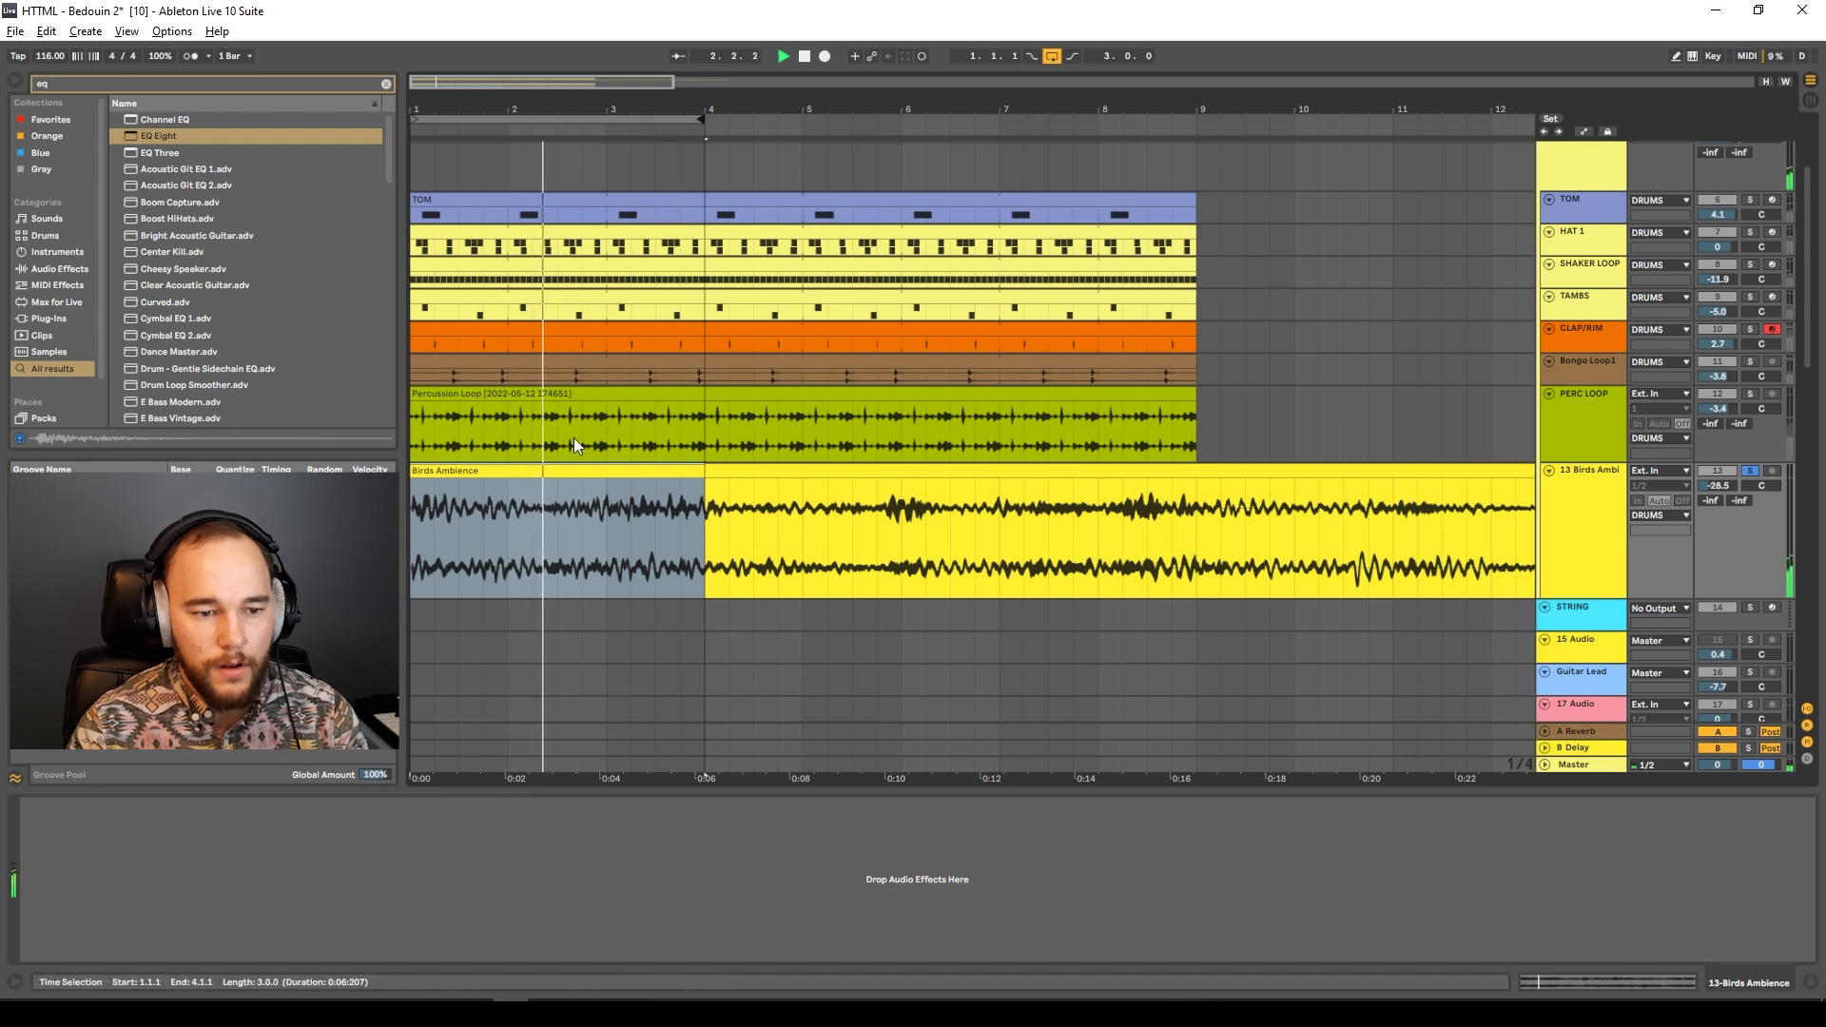
pyautogui.press('-')
pyautogui.press('+')
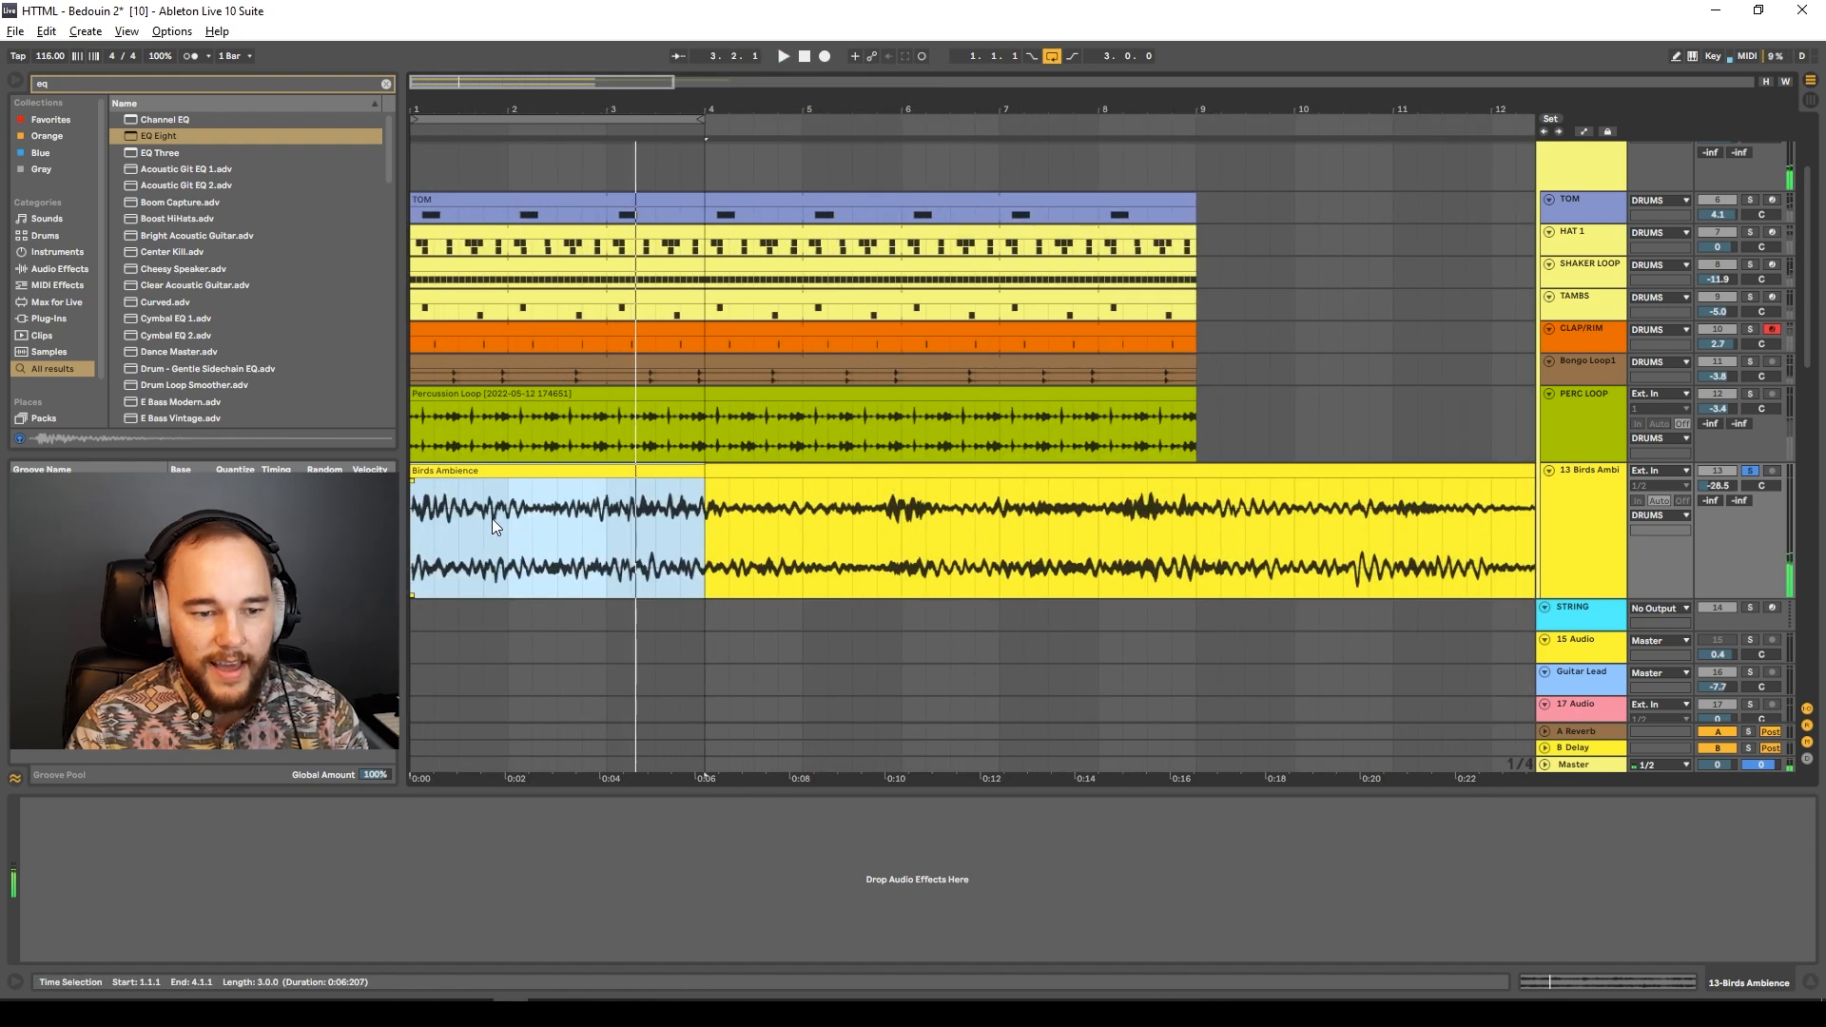
pyautogui.press('space')
# Split the Birds Ambience clip at 2.1.1 and duplicate its first bar repeatedly up to about bar 17.
pyautogui.click(517, 533)
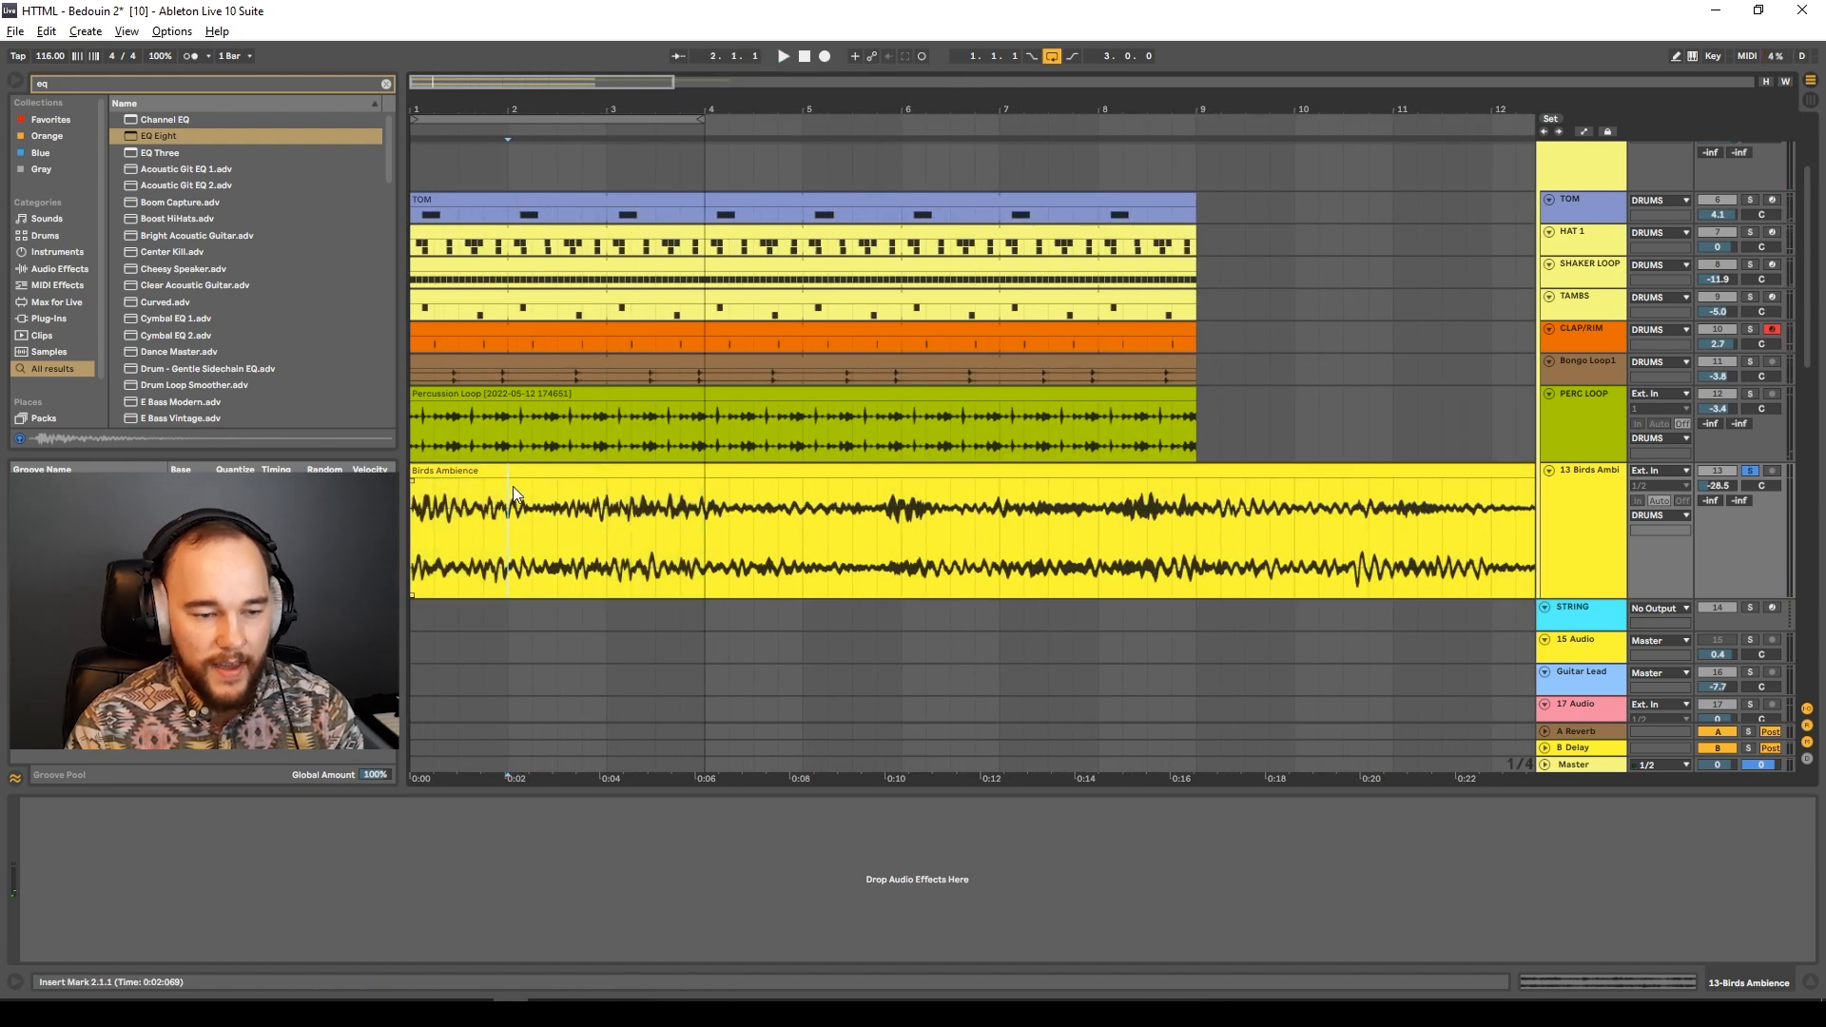
pyautogui.hotkey('ctrl', 'e')
pyautogui.click(489, 470)
pyautogui.press('-')
pyautogui.press('-')
pyautogui.hotkey('ctrl', 'd')
pyautogui.hotkey('ctrl', 'd')
pyautogui.hotkey('ctrl', 'd')
pyautogui.hotkey('ctrl', 'd')
pyautogui.hotkey('ctrl', 'd')
pyautogui.hotkey('ctrl', 'd')
pyautogui.hotkey('ctrl', 'd')
pyautogui.hotkey('ctrl', 'd')
pyautogui.hotkey('ctrl', 'd')
pyautogui.hotkey('ctrl', 'd')
pyautogui.hotkey('ctrl', 'd')
pyautogui.hotkey('ctrl', 'd')
pyautogui.hotkey('ctrl', 'd')
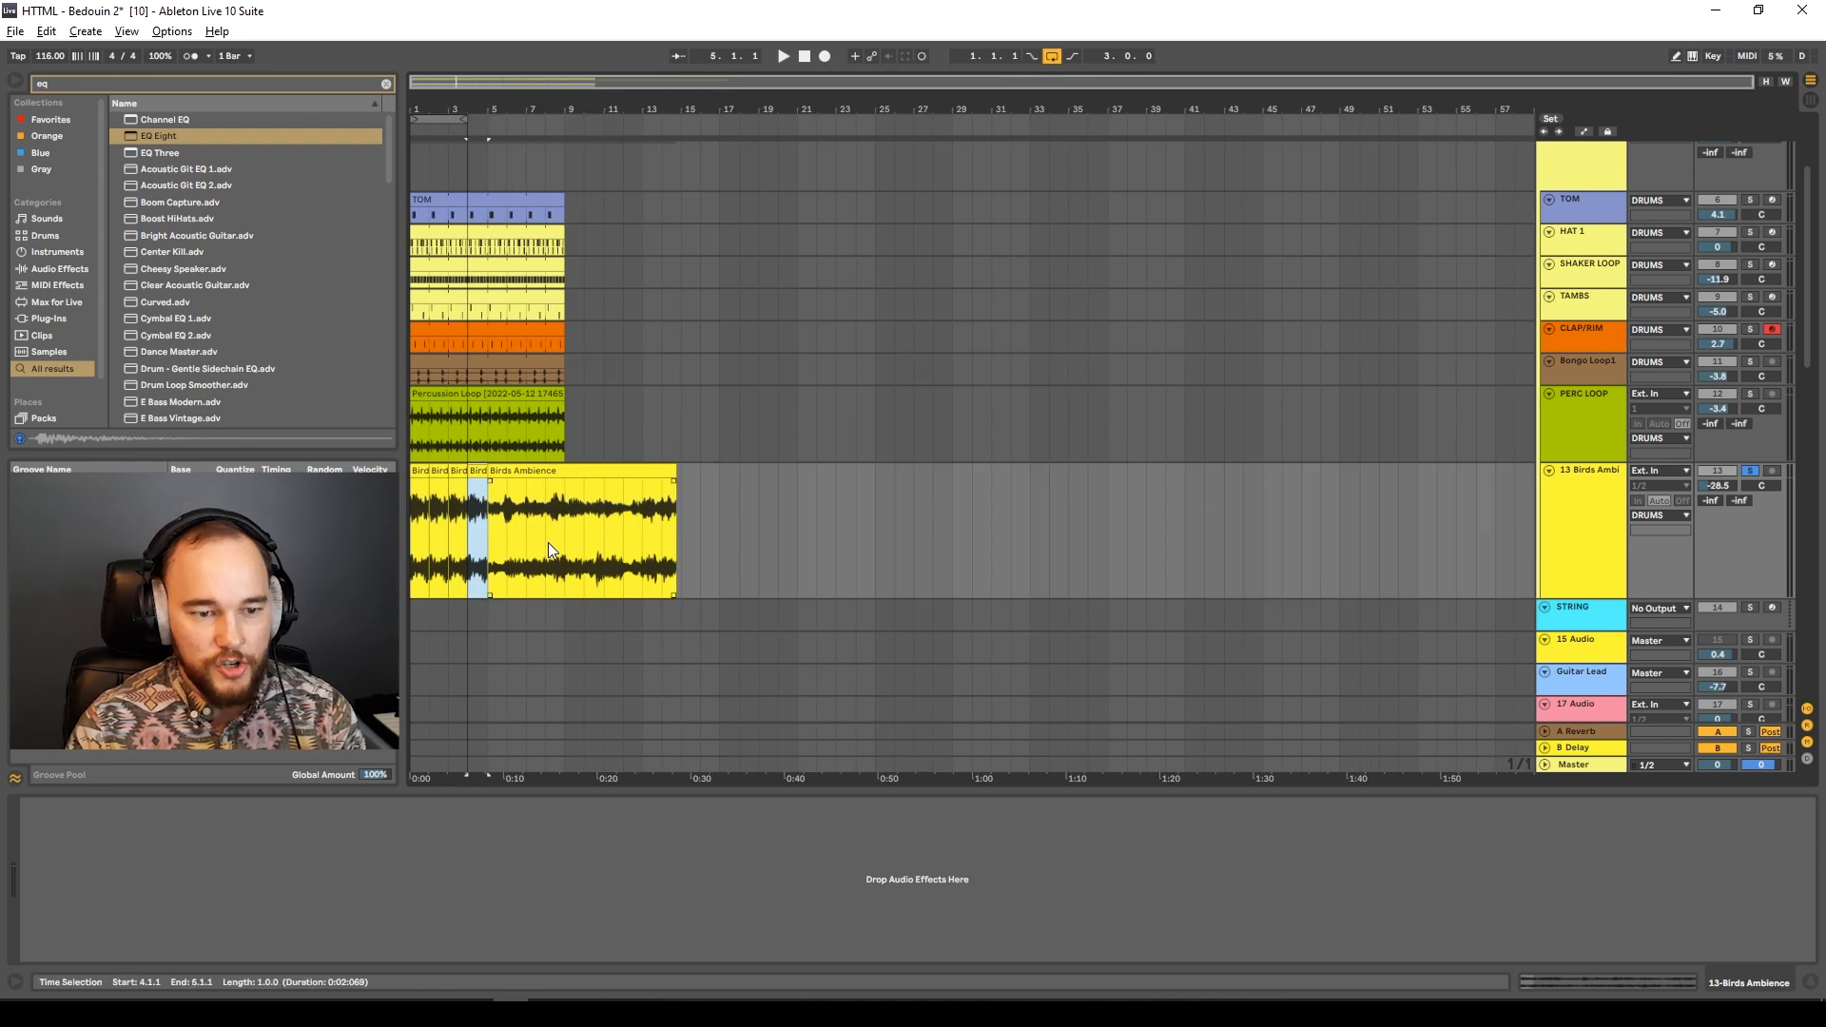
pyautogui.hotkey('ctrl', 'd')
pyautogui.hotkey('ctrl', 'd')
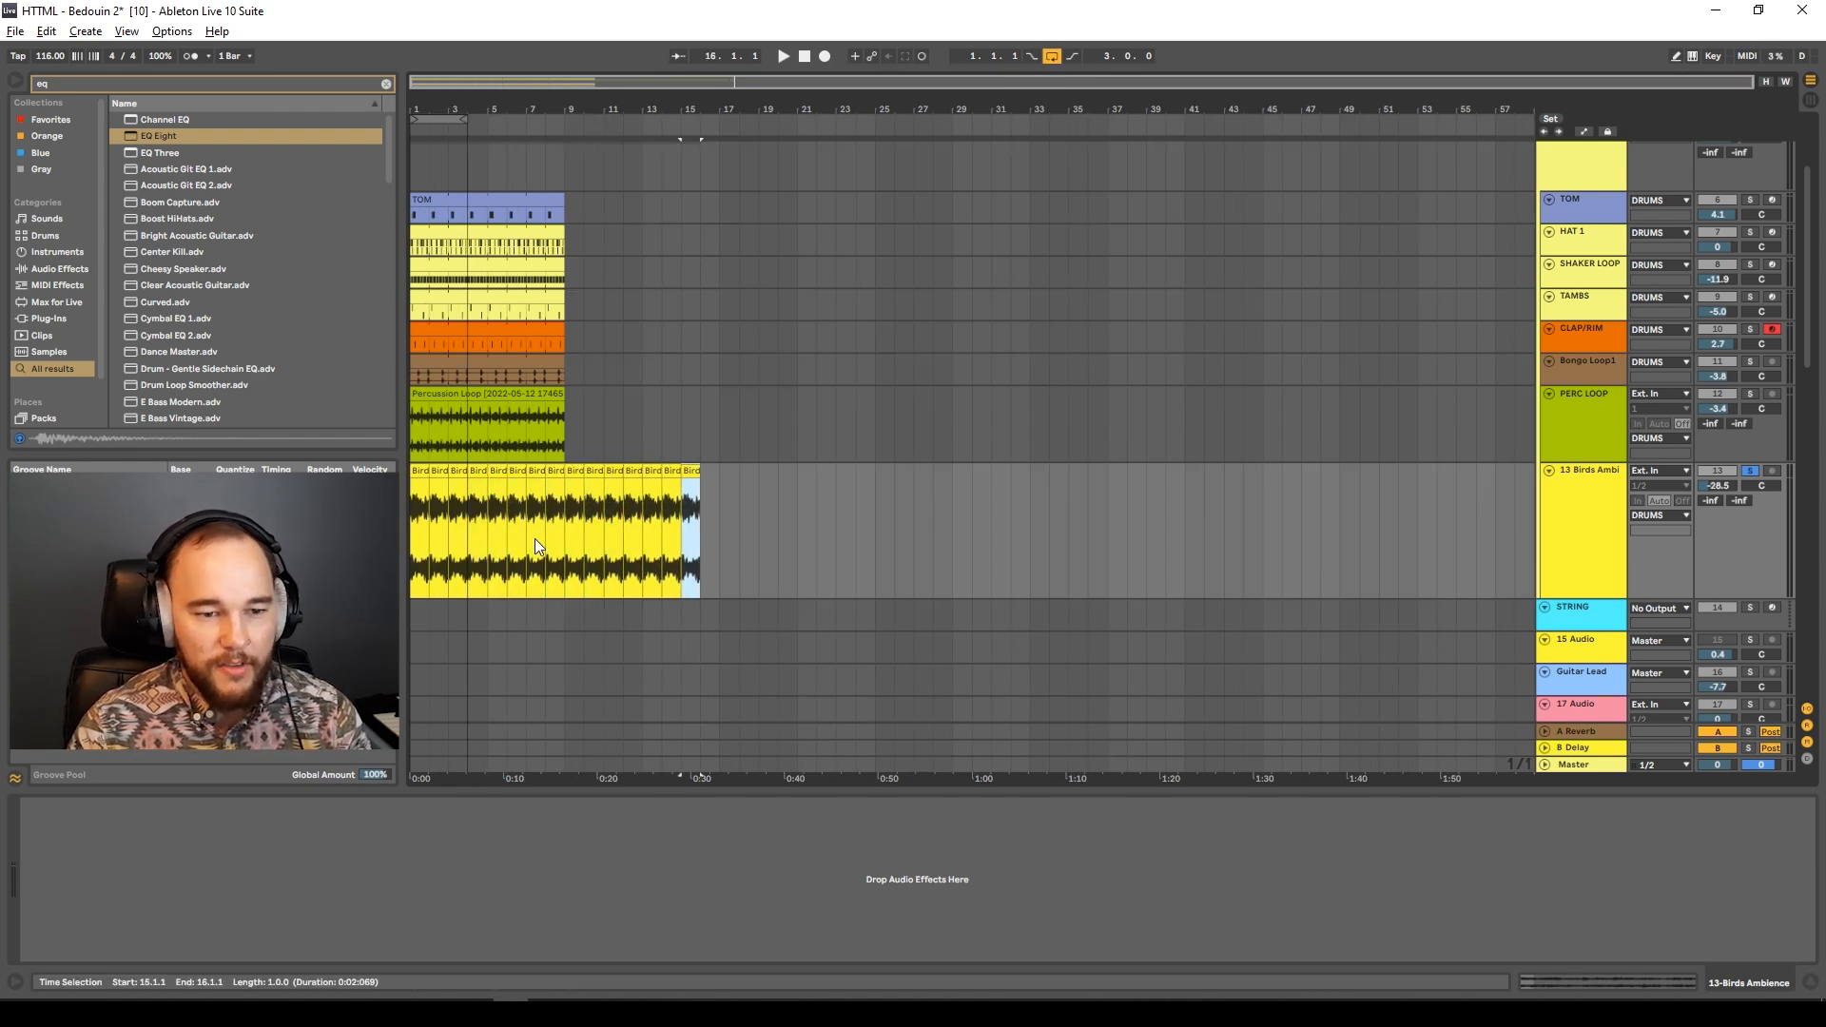
# Delete the Birds Ambience copies beyond bar 9 and play the looped ambience from the start.
pyautogui.moveTo(816, 532); pyautogui.dragTo(565, 532)
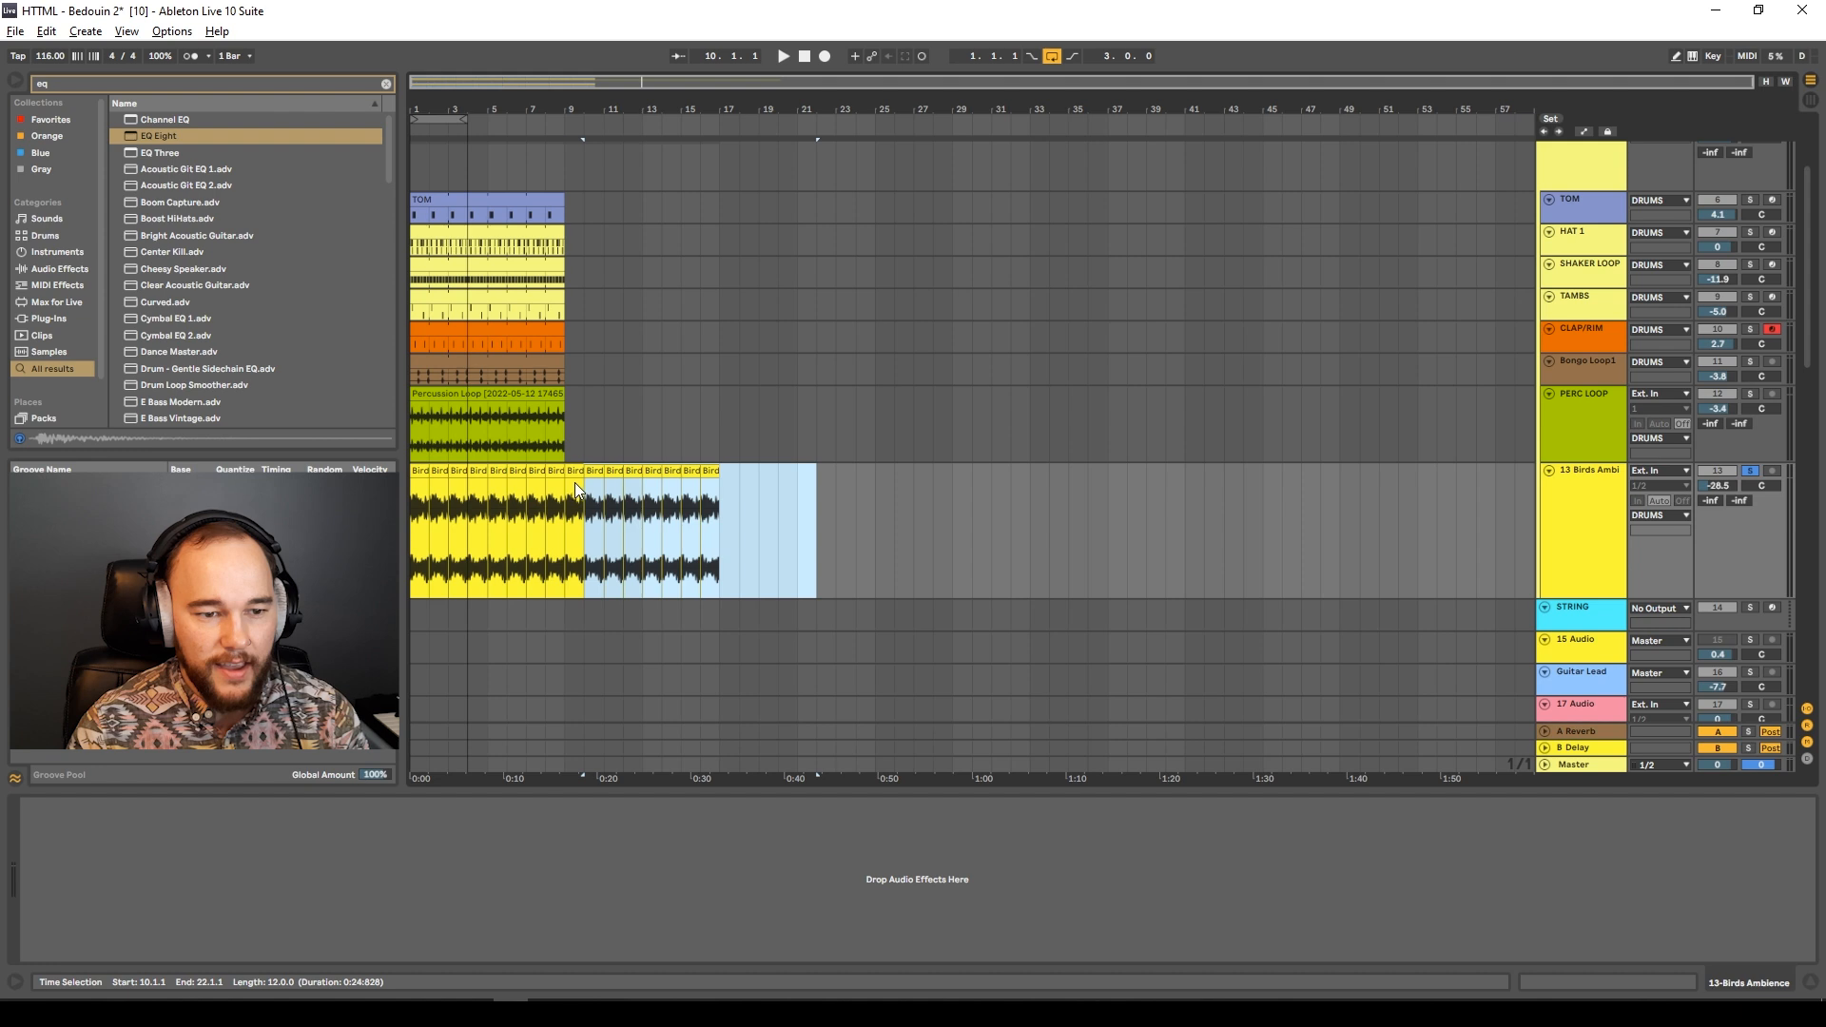
pyautogui.press('Delete')
pyautogui.click(415, 511)
pyautogui.press('space')
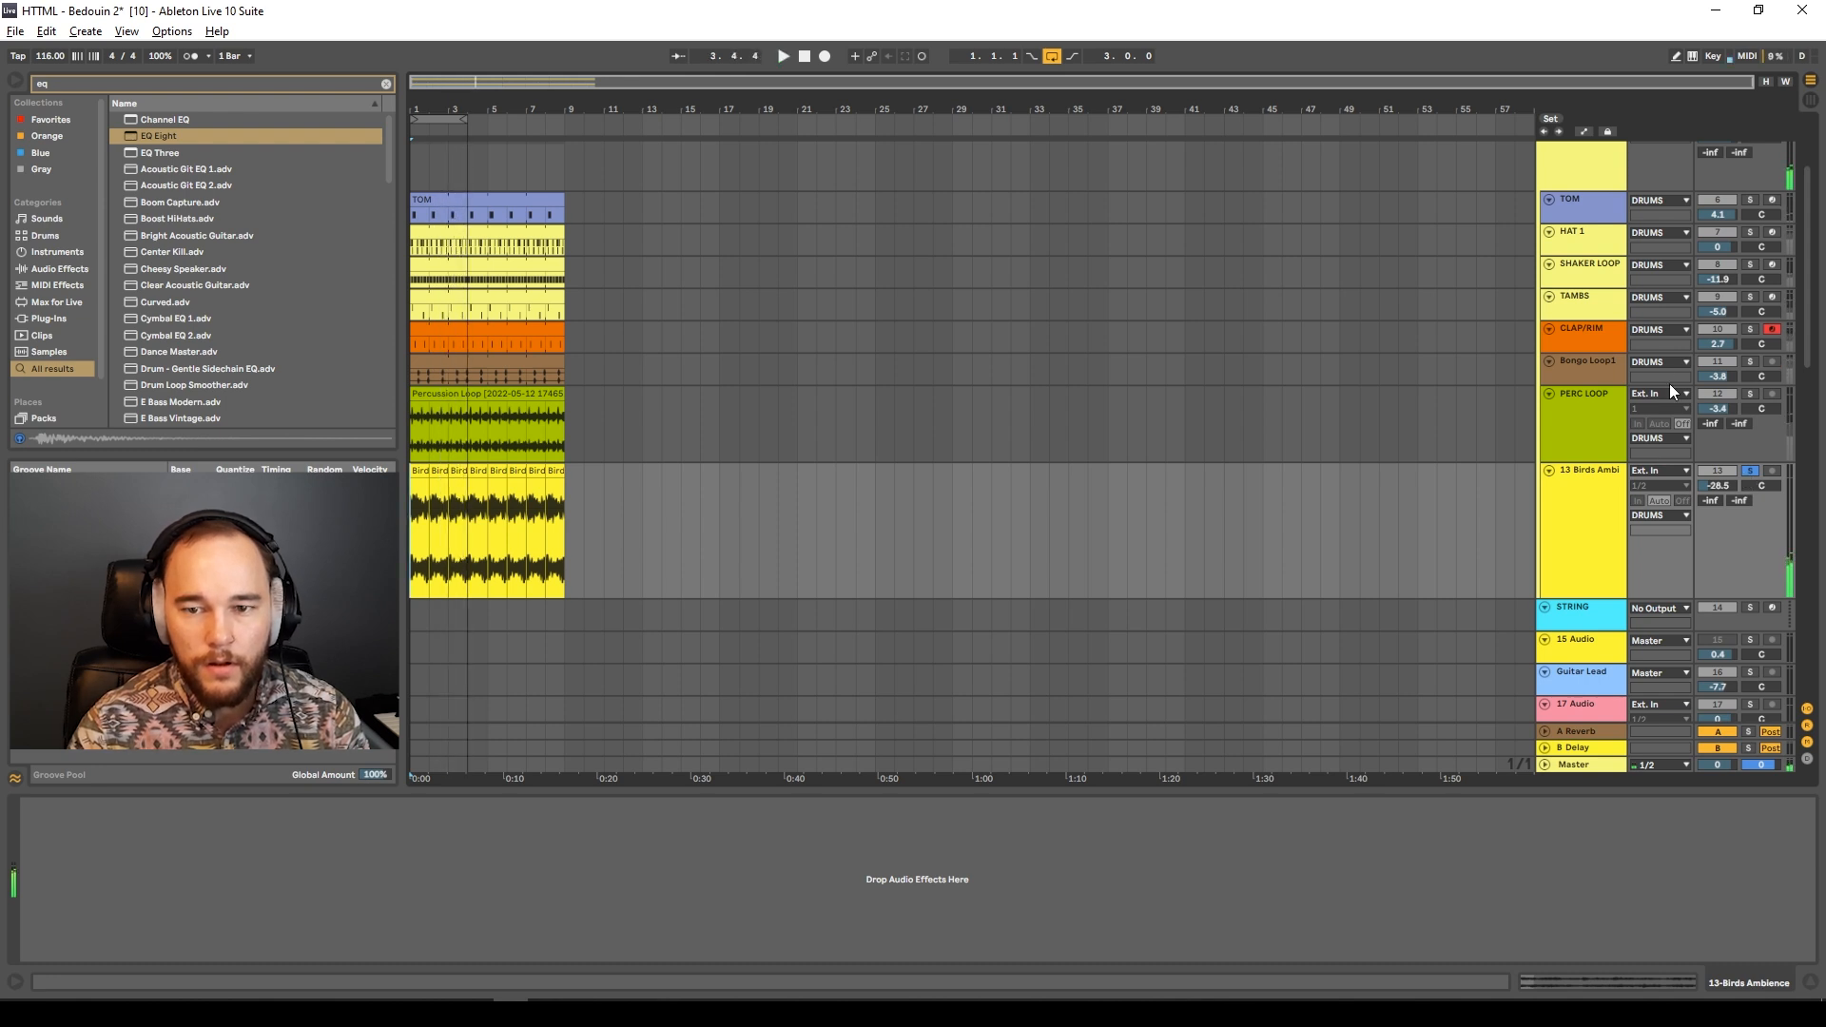
# Solo the DRUMS group and set the Birds Ambience volume to -32.3 dB while the drums play.
pyautogui.scroll(2, 1669, 384)
pyautogui.click(1748, 193)
pyautogui.scroll(5, 664, 539)
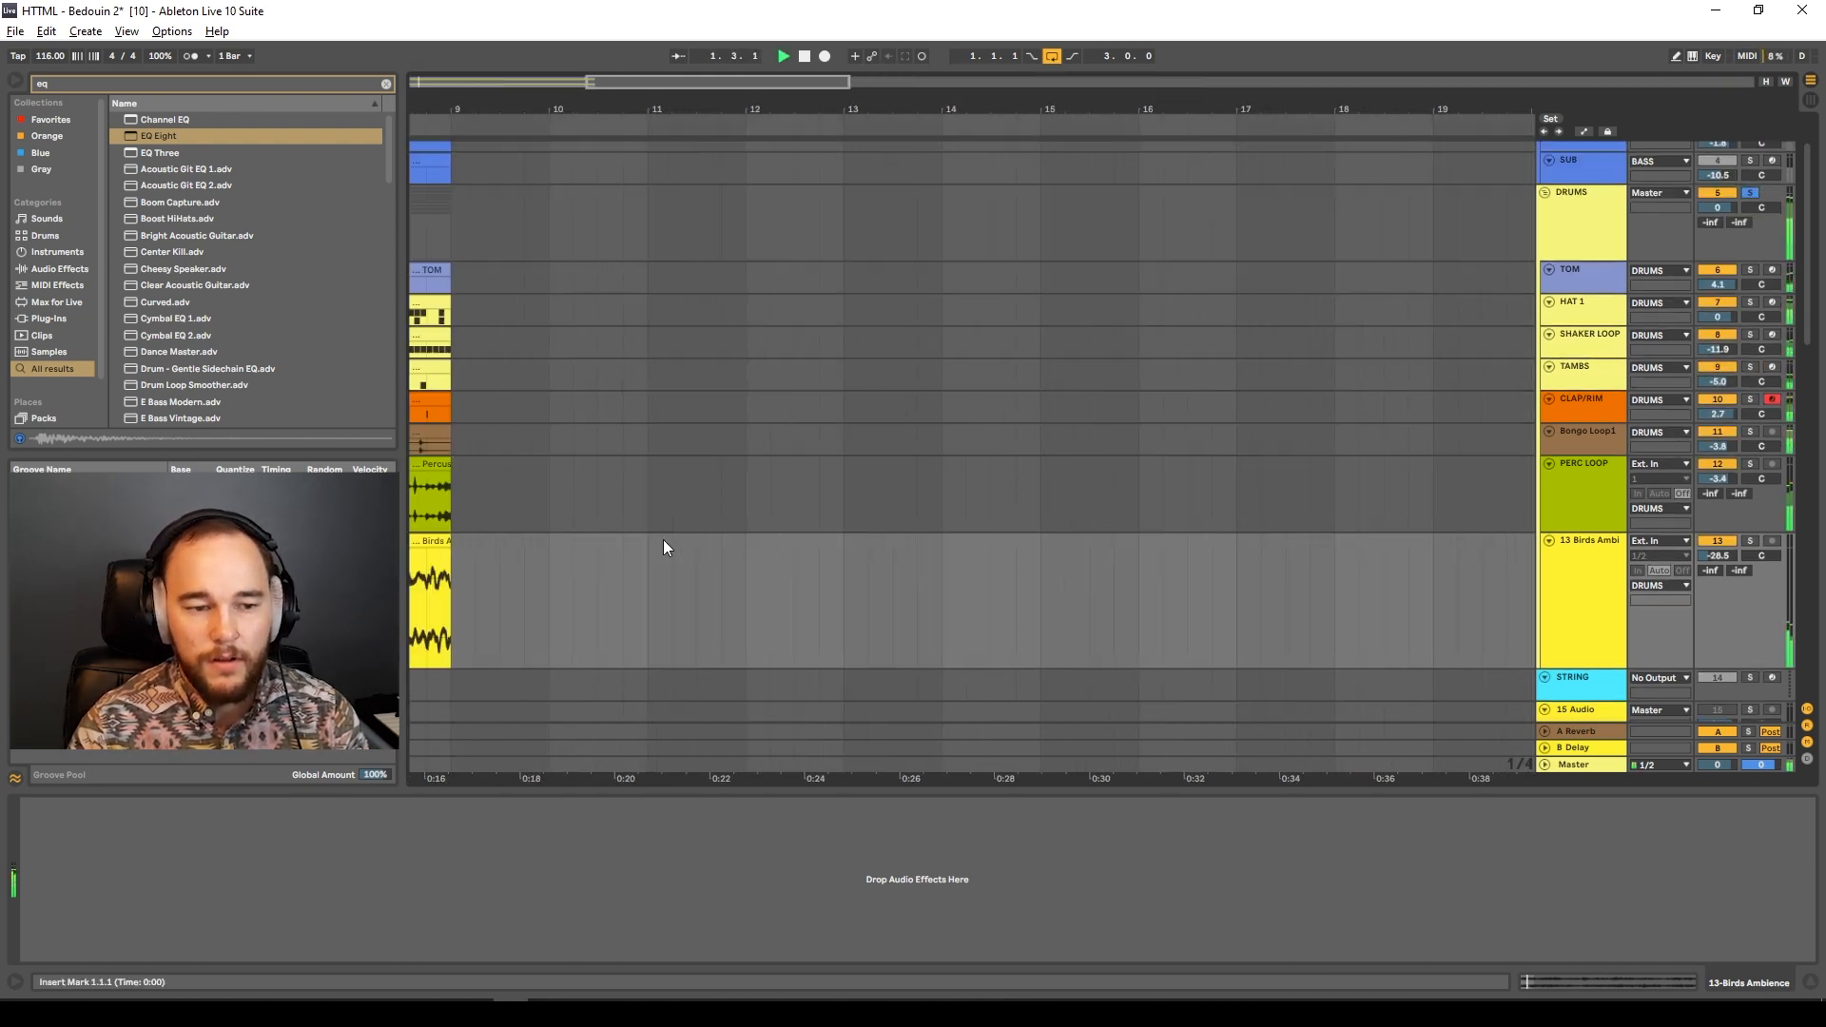
pyautogui.scroll(-2, 664, 538)
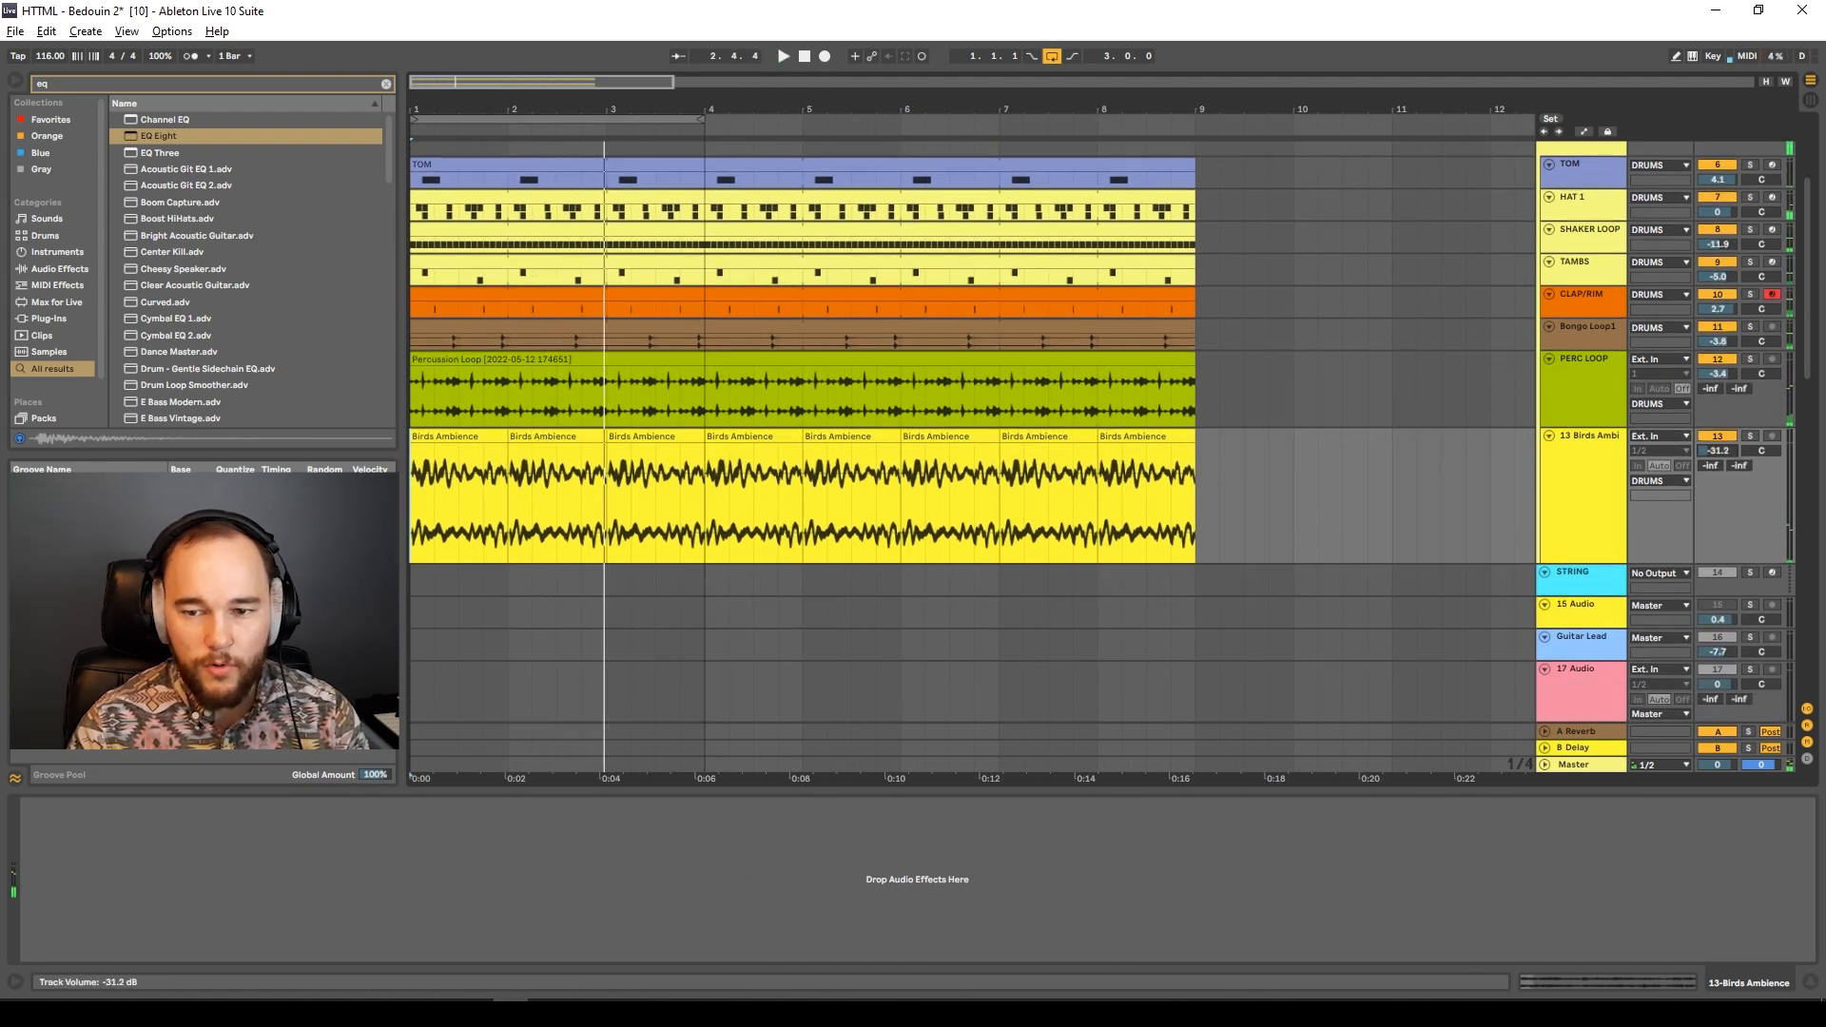
# Search the browser for "rev", add Reverb to the Birds Ambience track and play the drums.
pyautogui.hotkey('ctrl', 'f')
pyautogui.write('re')
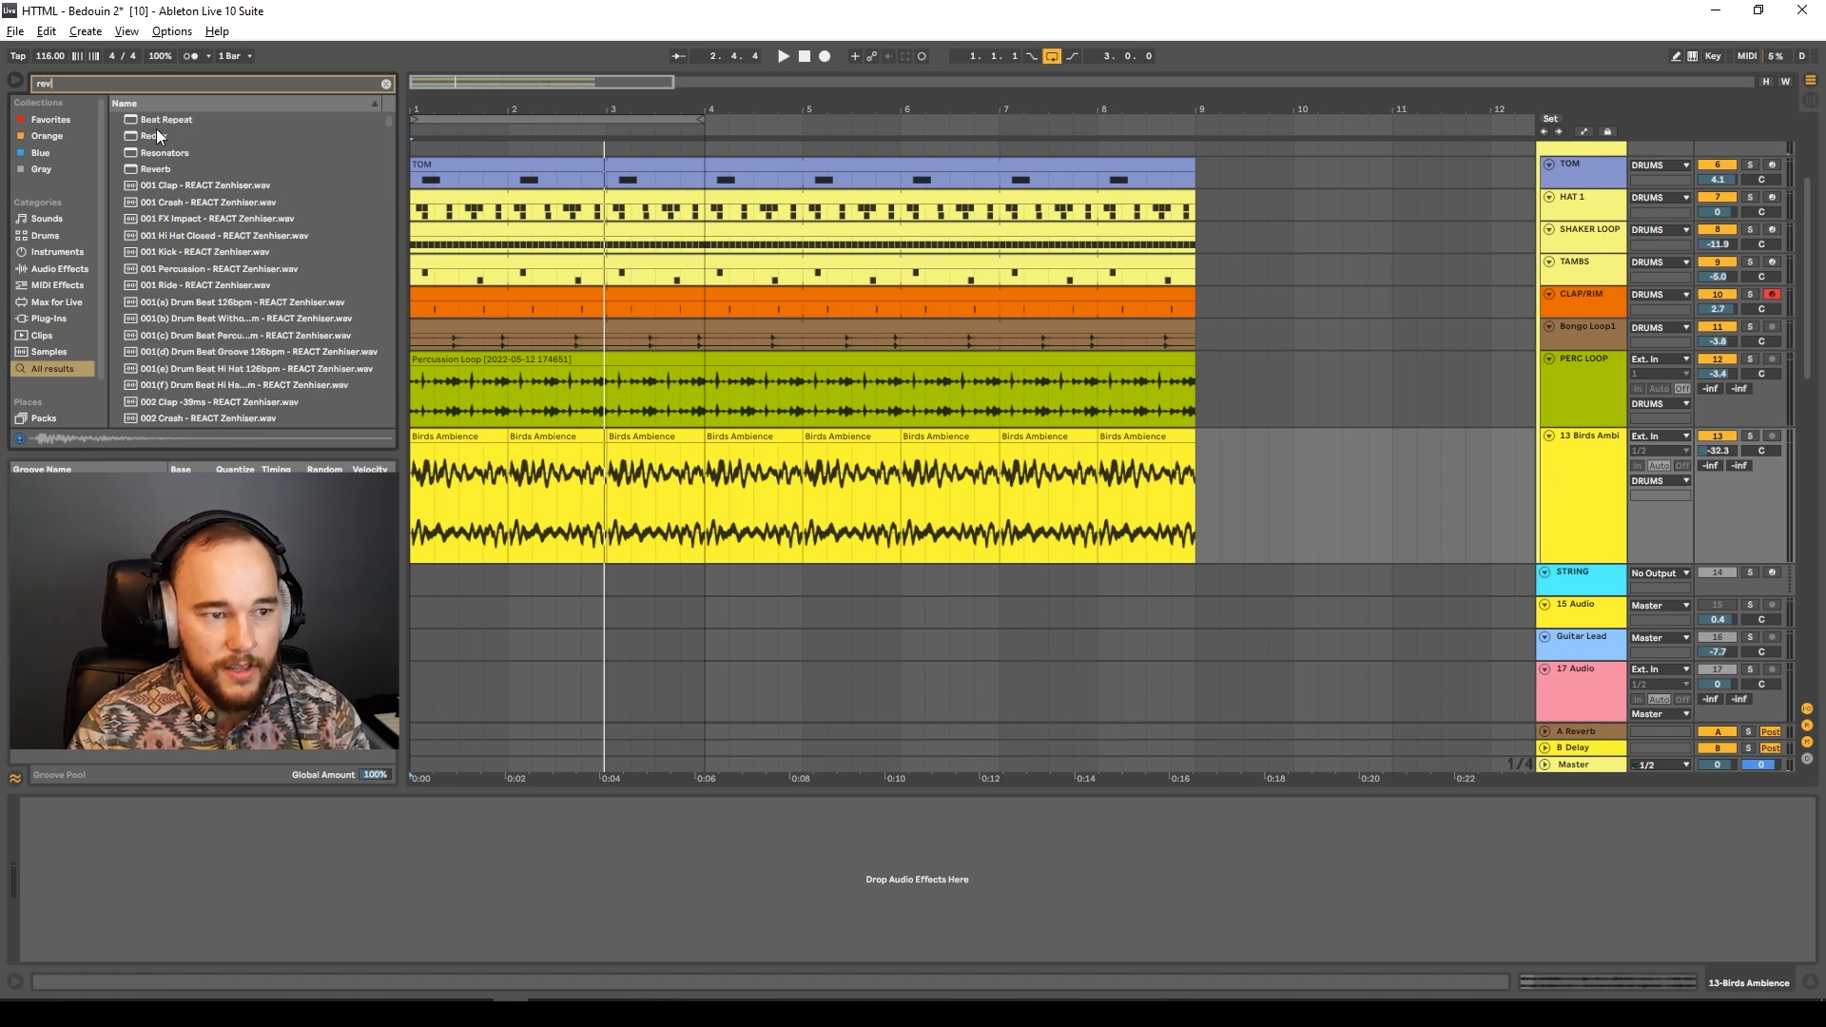
pyautogui.write('v')
pyautogui.moveTo(158, 119); pyautogui.dragTo(1589, 489)
pyautogui.press('space')
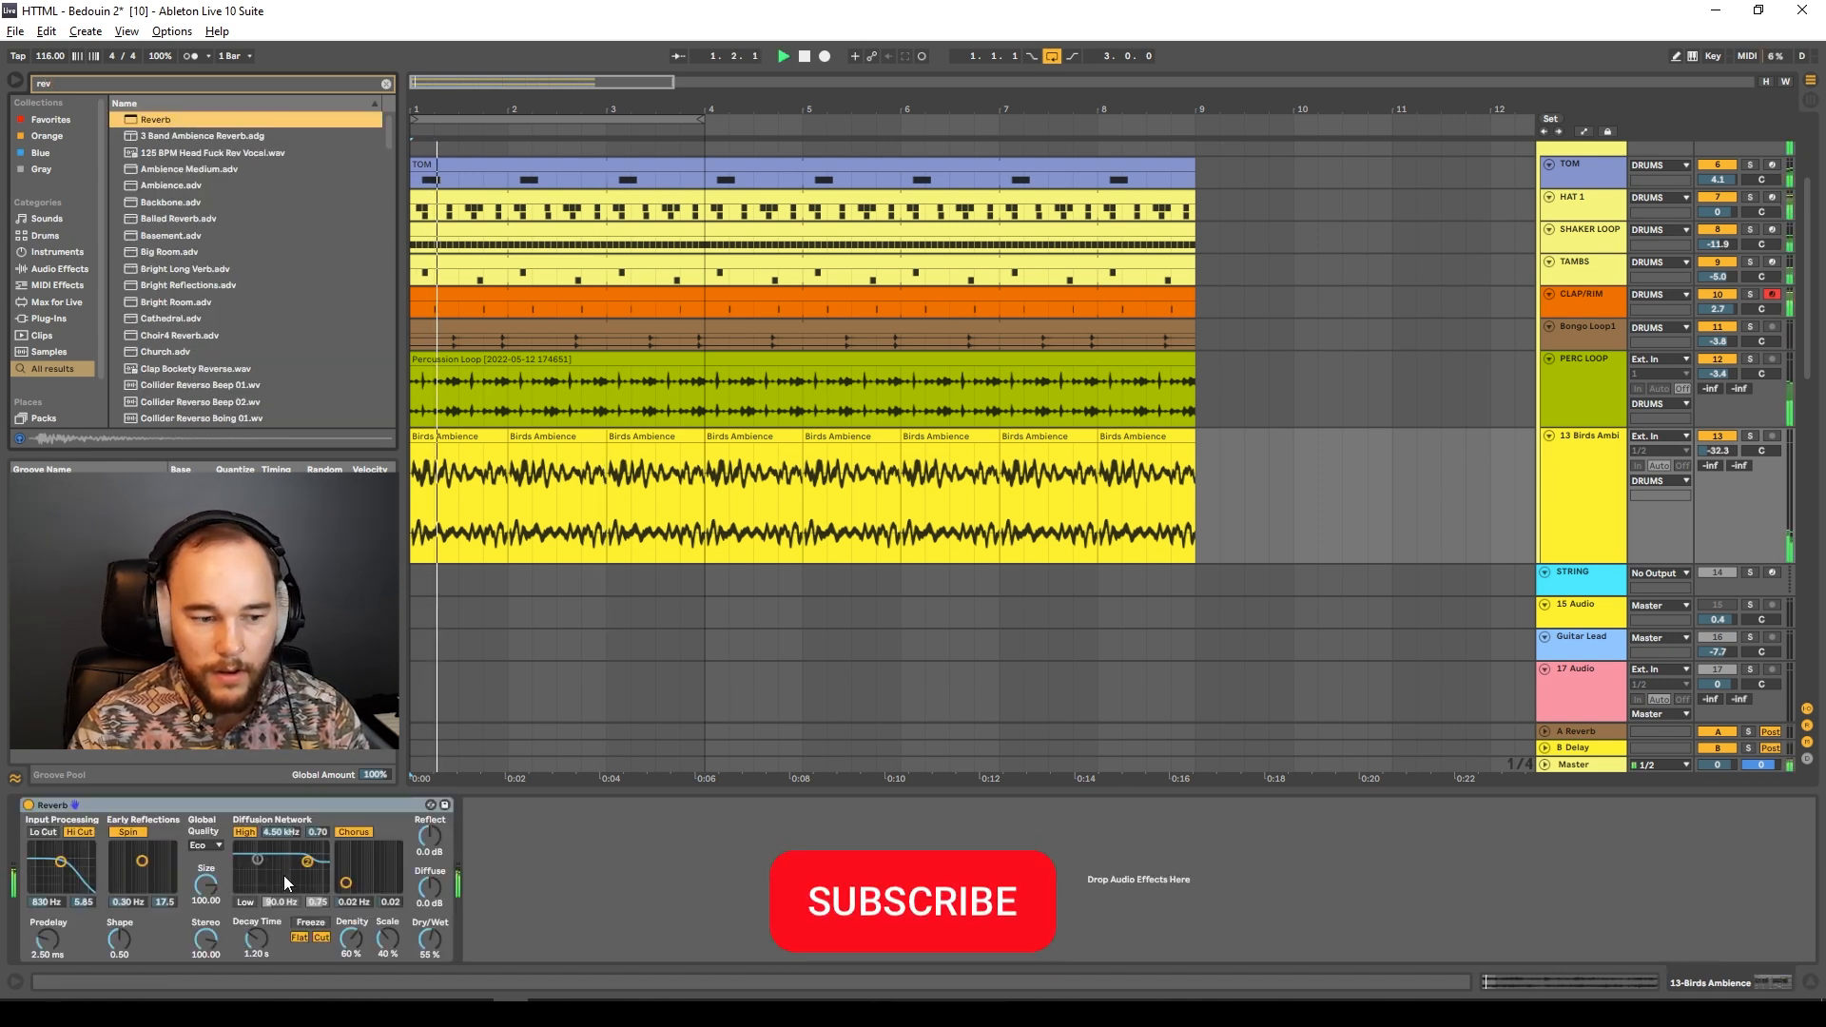
# Set the Birds Ambience reverb's decay time to about 2.01 s and the track volume to -30.0 dB.
pyautogui.moveTo(257, 939); pyautogui.dragTo(257, 903)
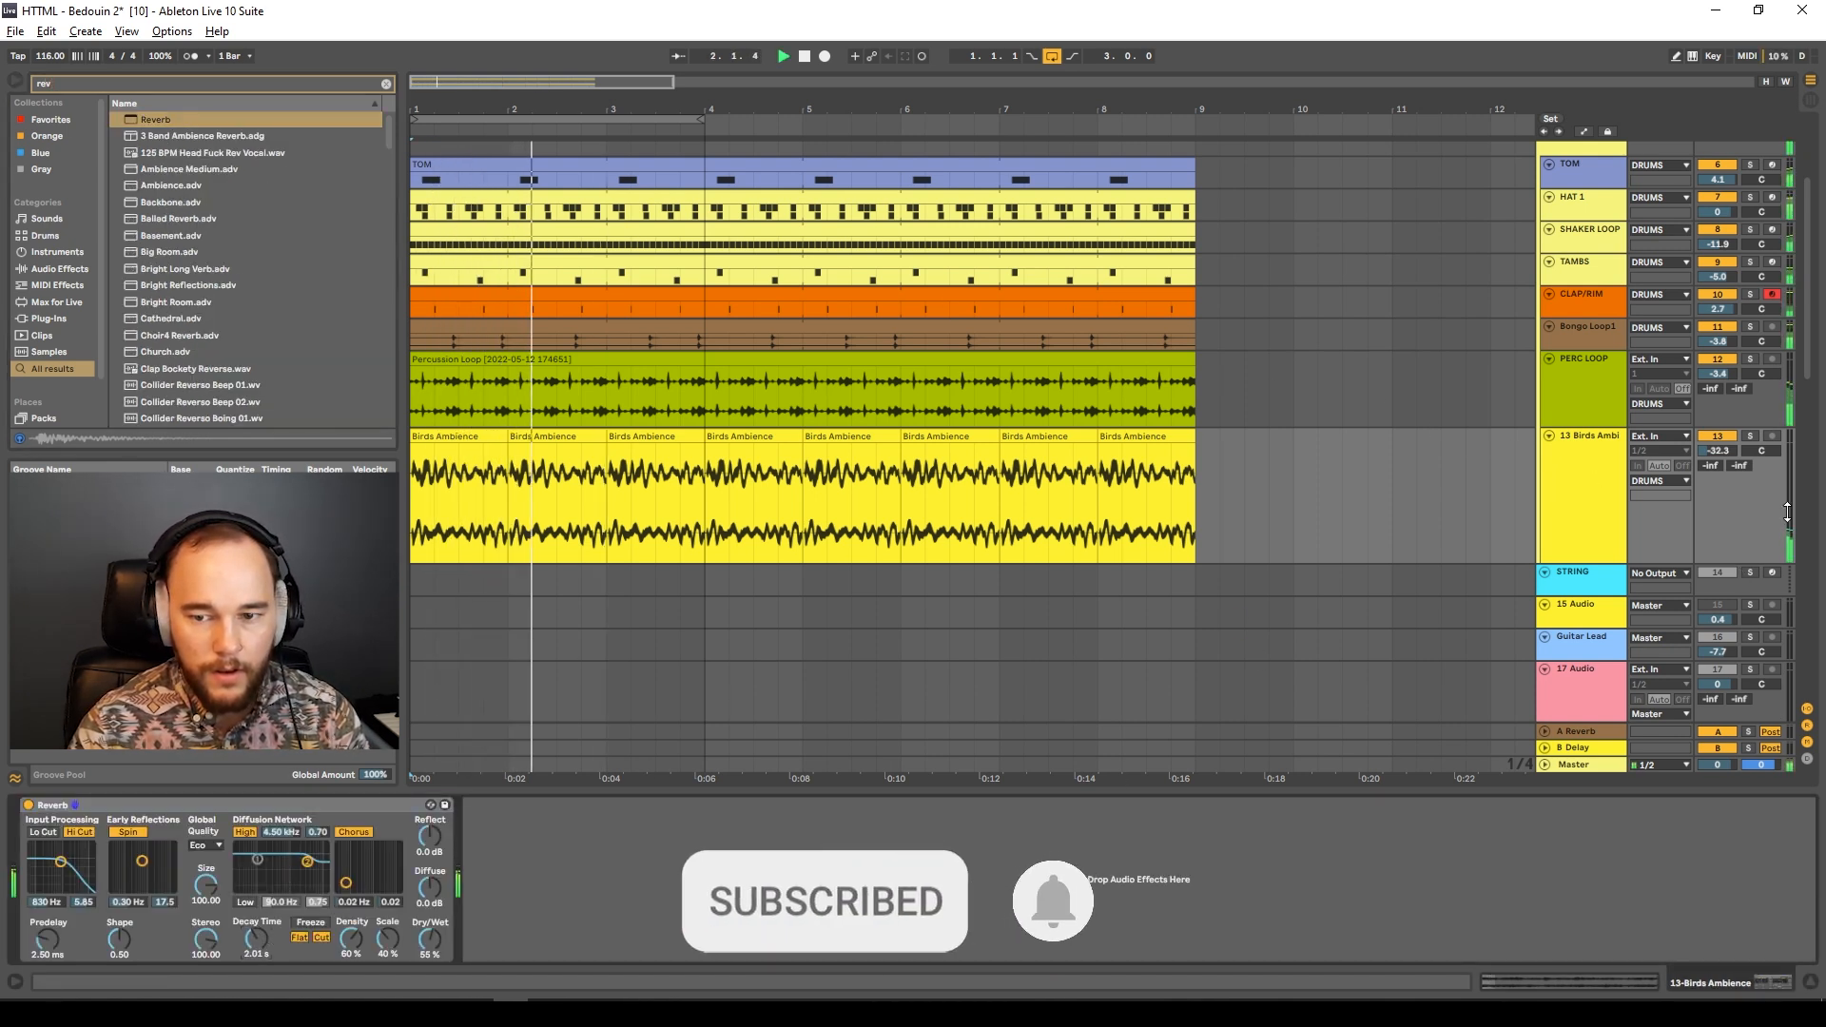
pyautogui.moveTo(1787, 512); pyautogui.dragTo(1787, 504)
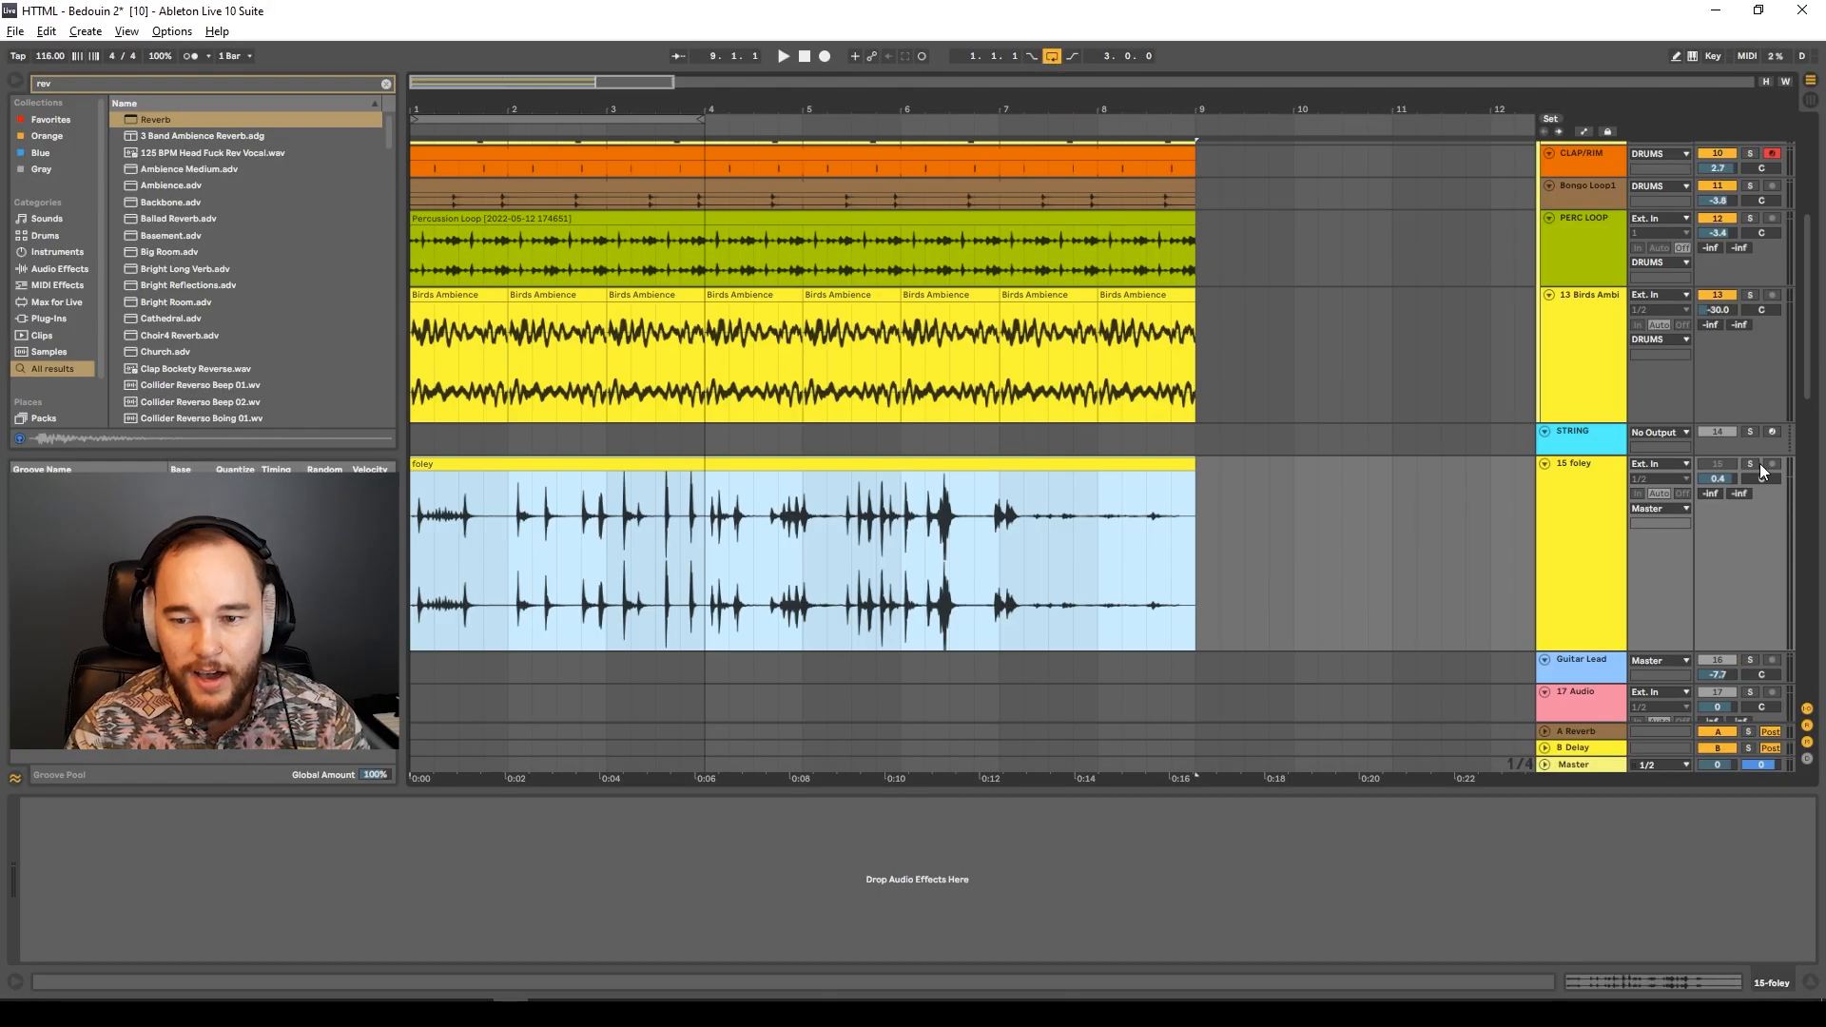
# Solo the foley track and listen to its recording.
pyautogui.click(1752, 463)
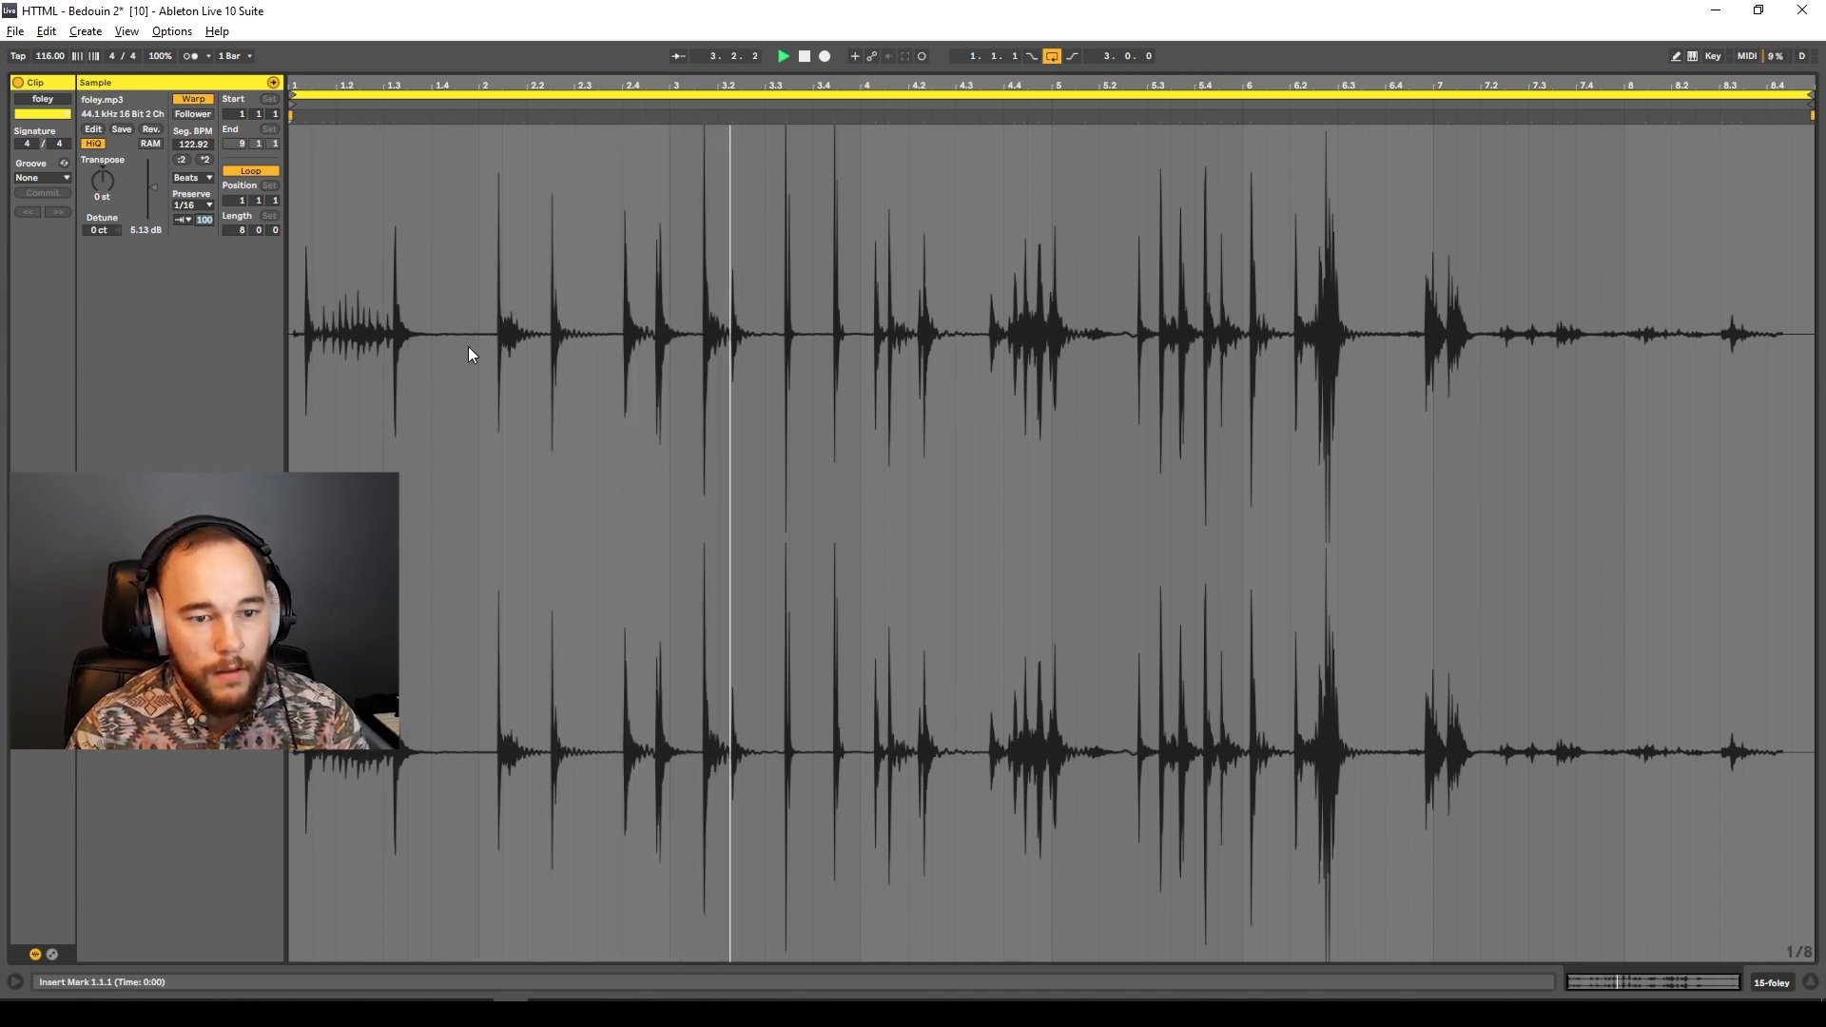
pyautogui.press('space')
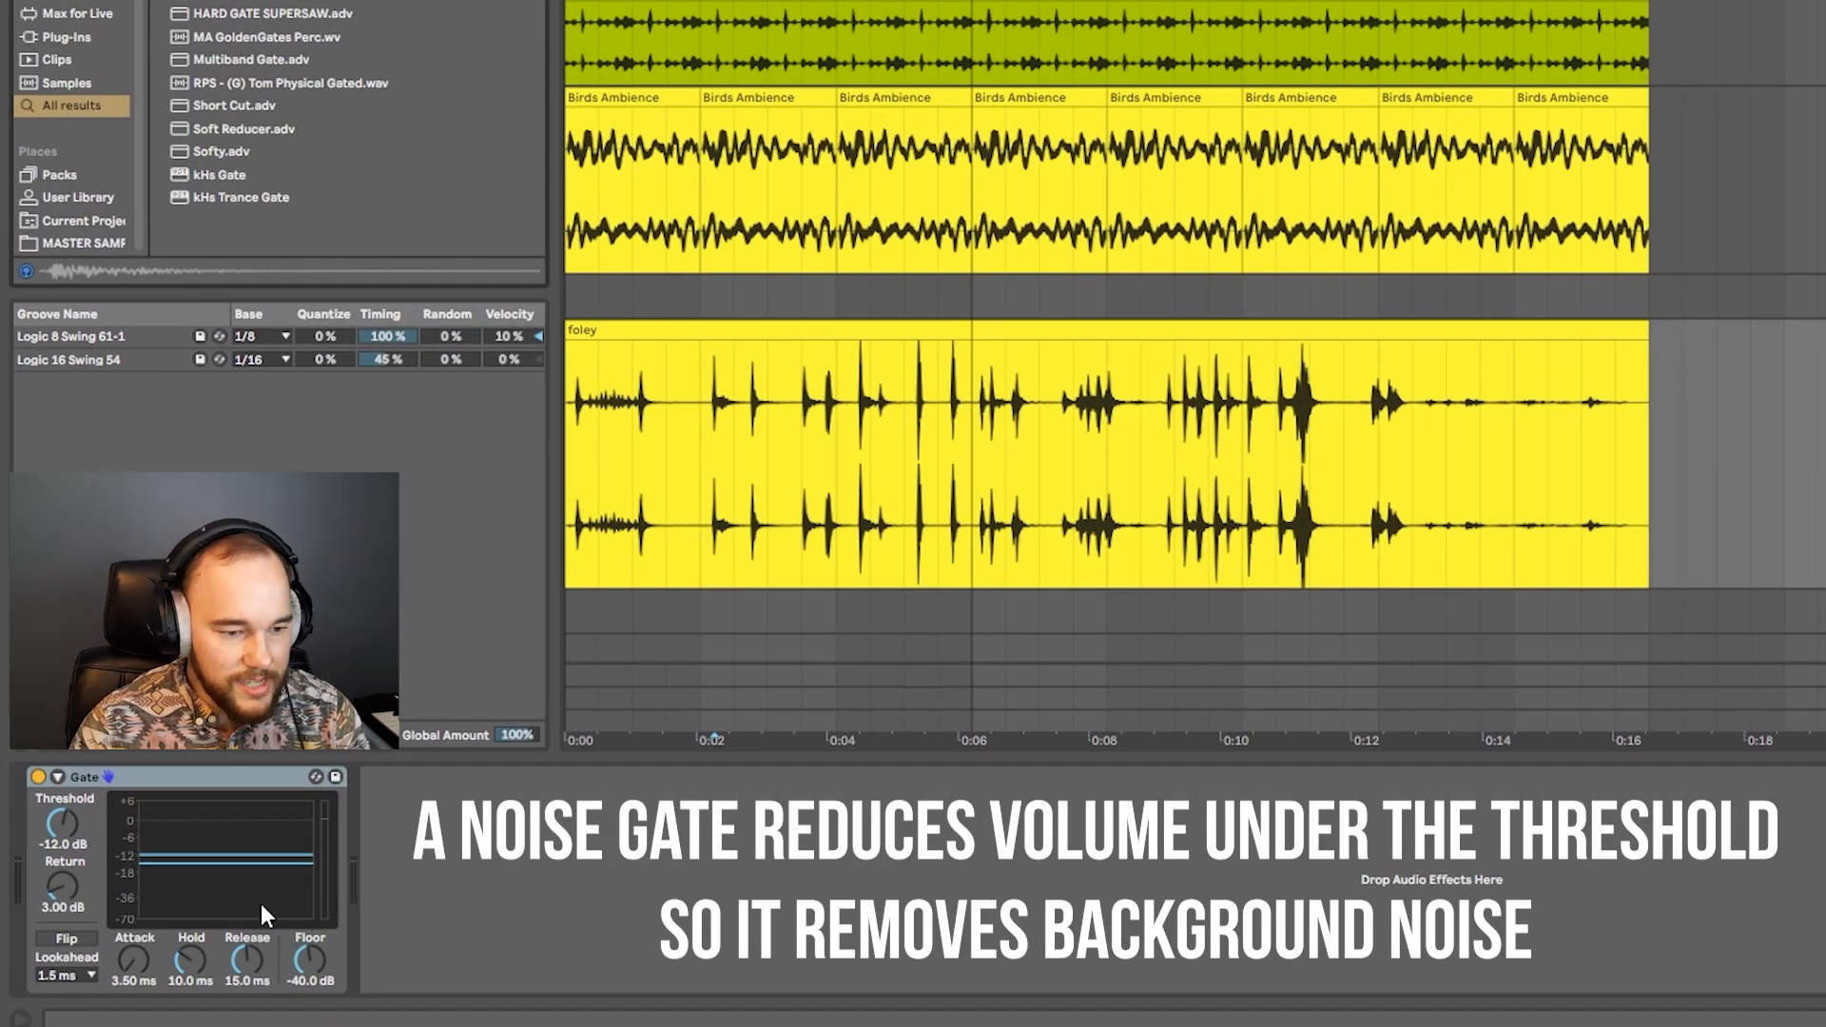
# Set the foley track's Gate threshold to -38.7 dB while playing the recording.
pyautogui.press('space')
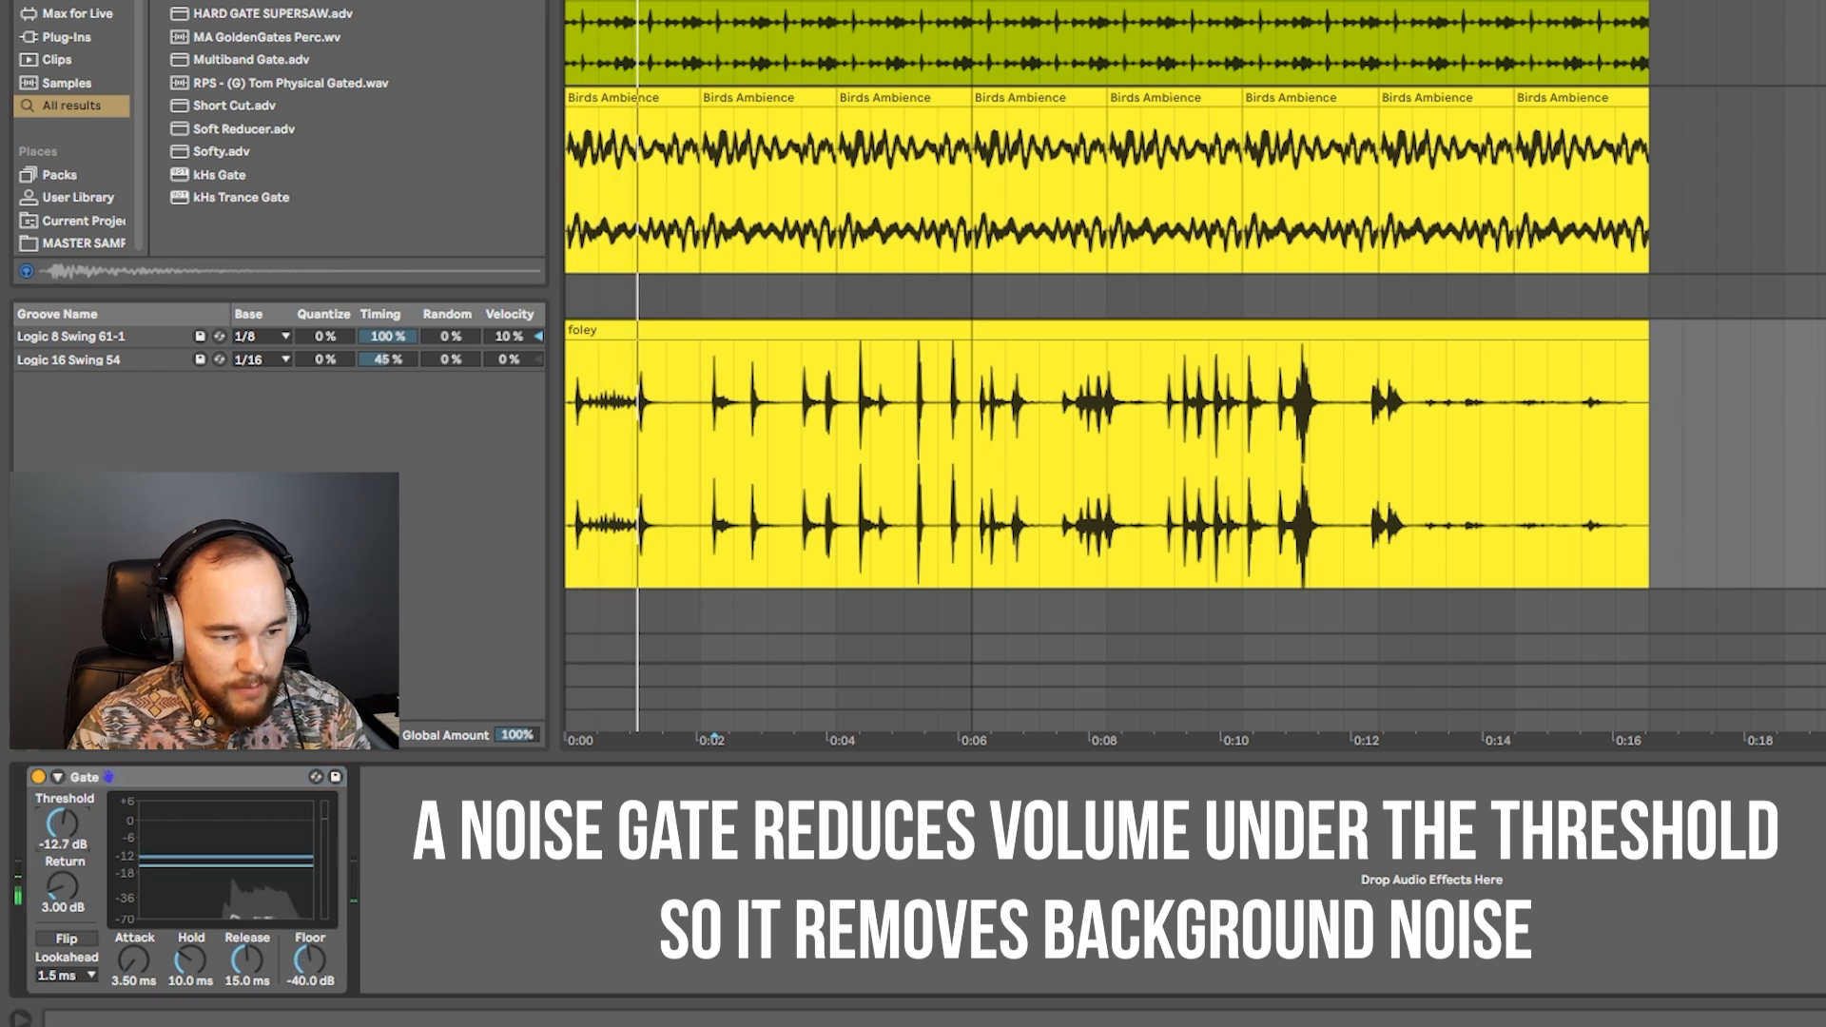
pyautogui.moveTo(70, 827); pyautogui.dragTo(70, 894)
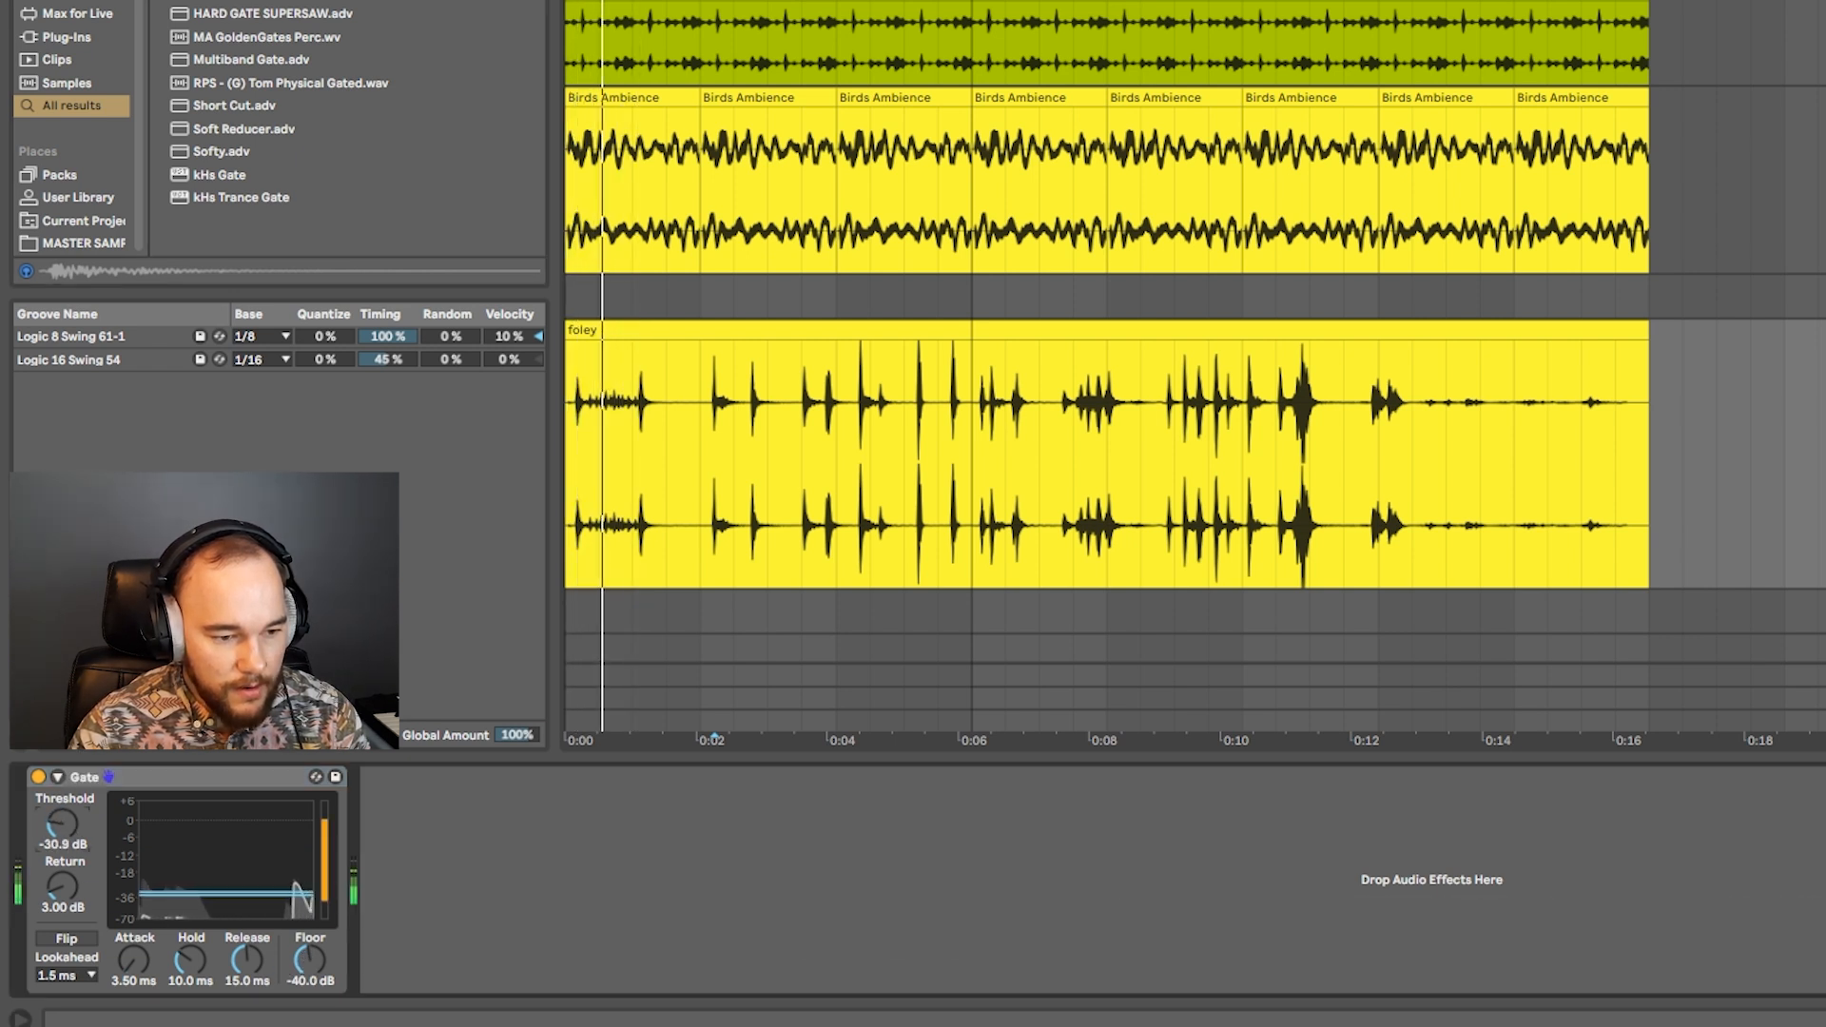
pyautogui.moveTo(62, 826); pyautogui.dragTo(62, 855)
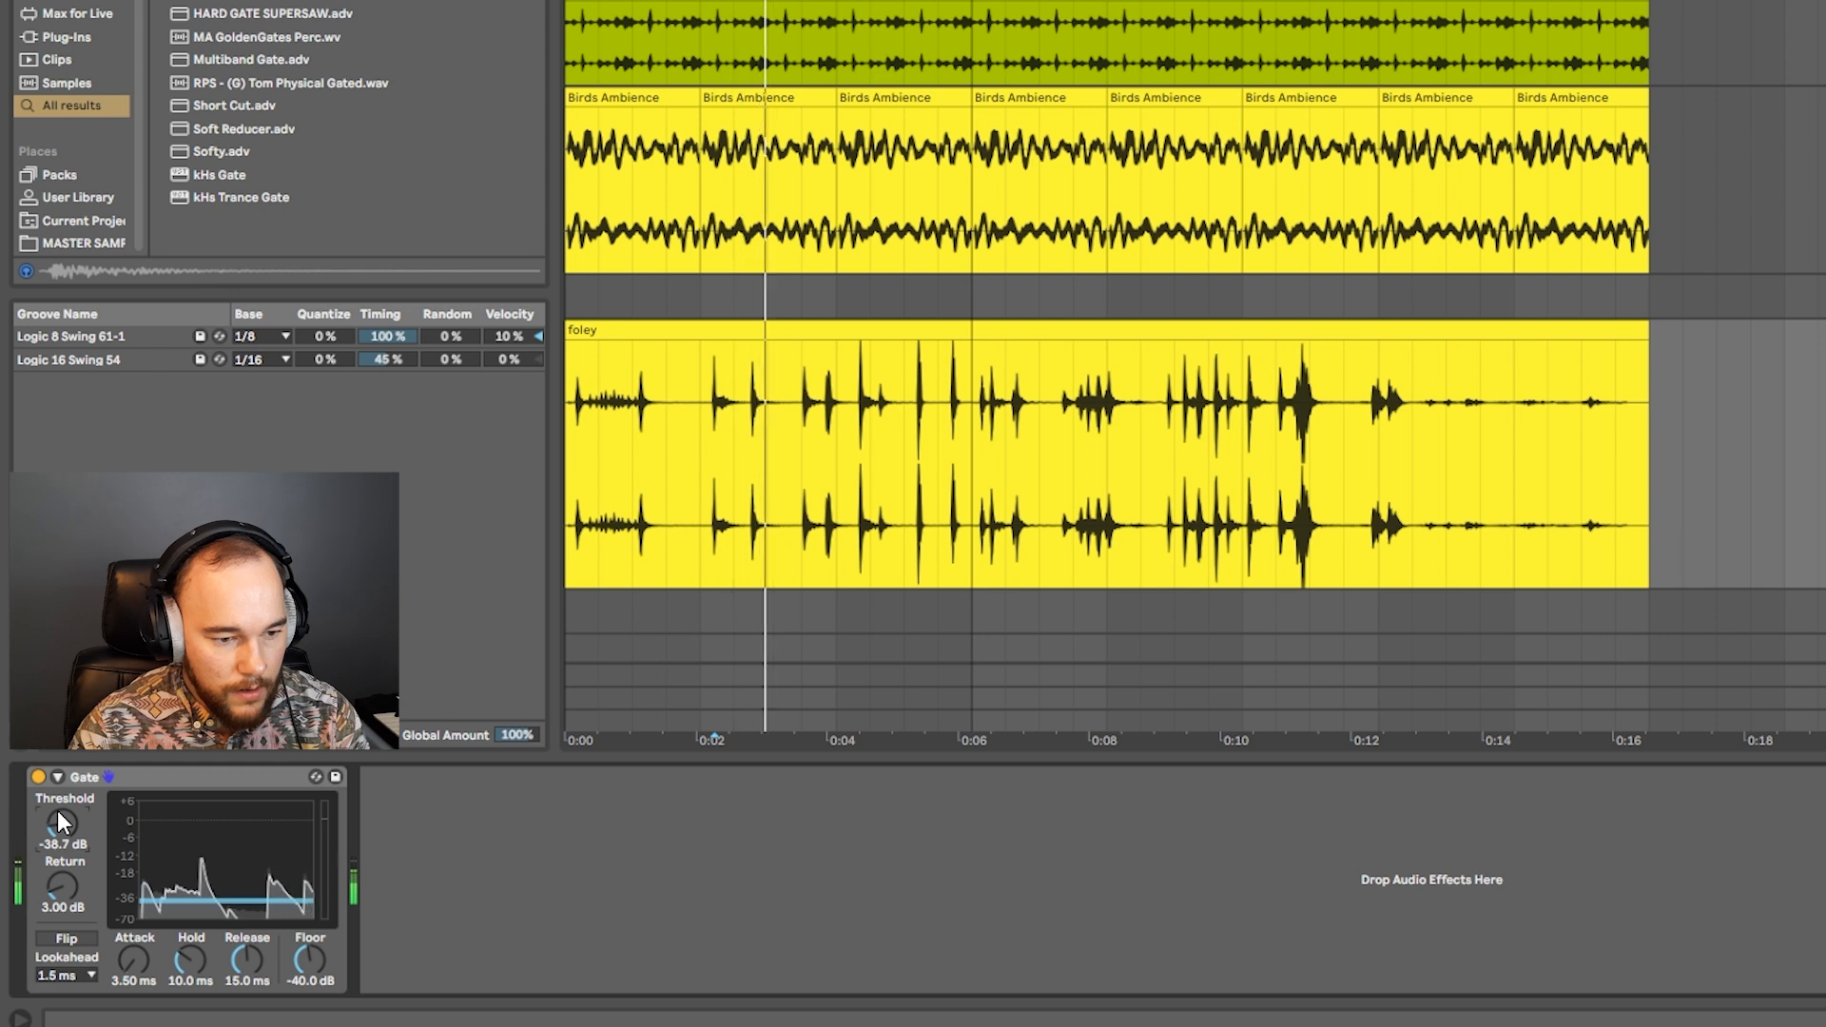
pyautogui.press('space')
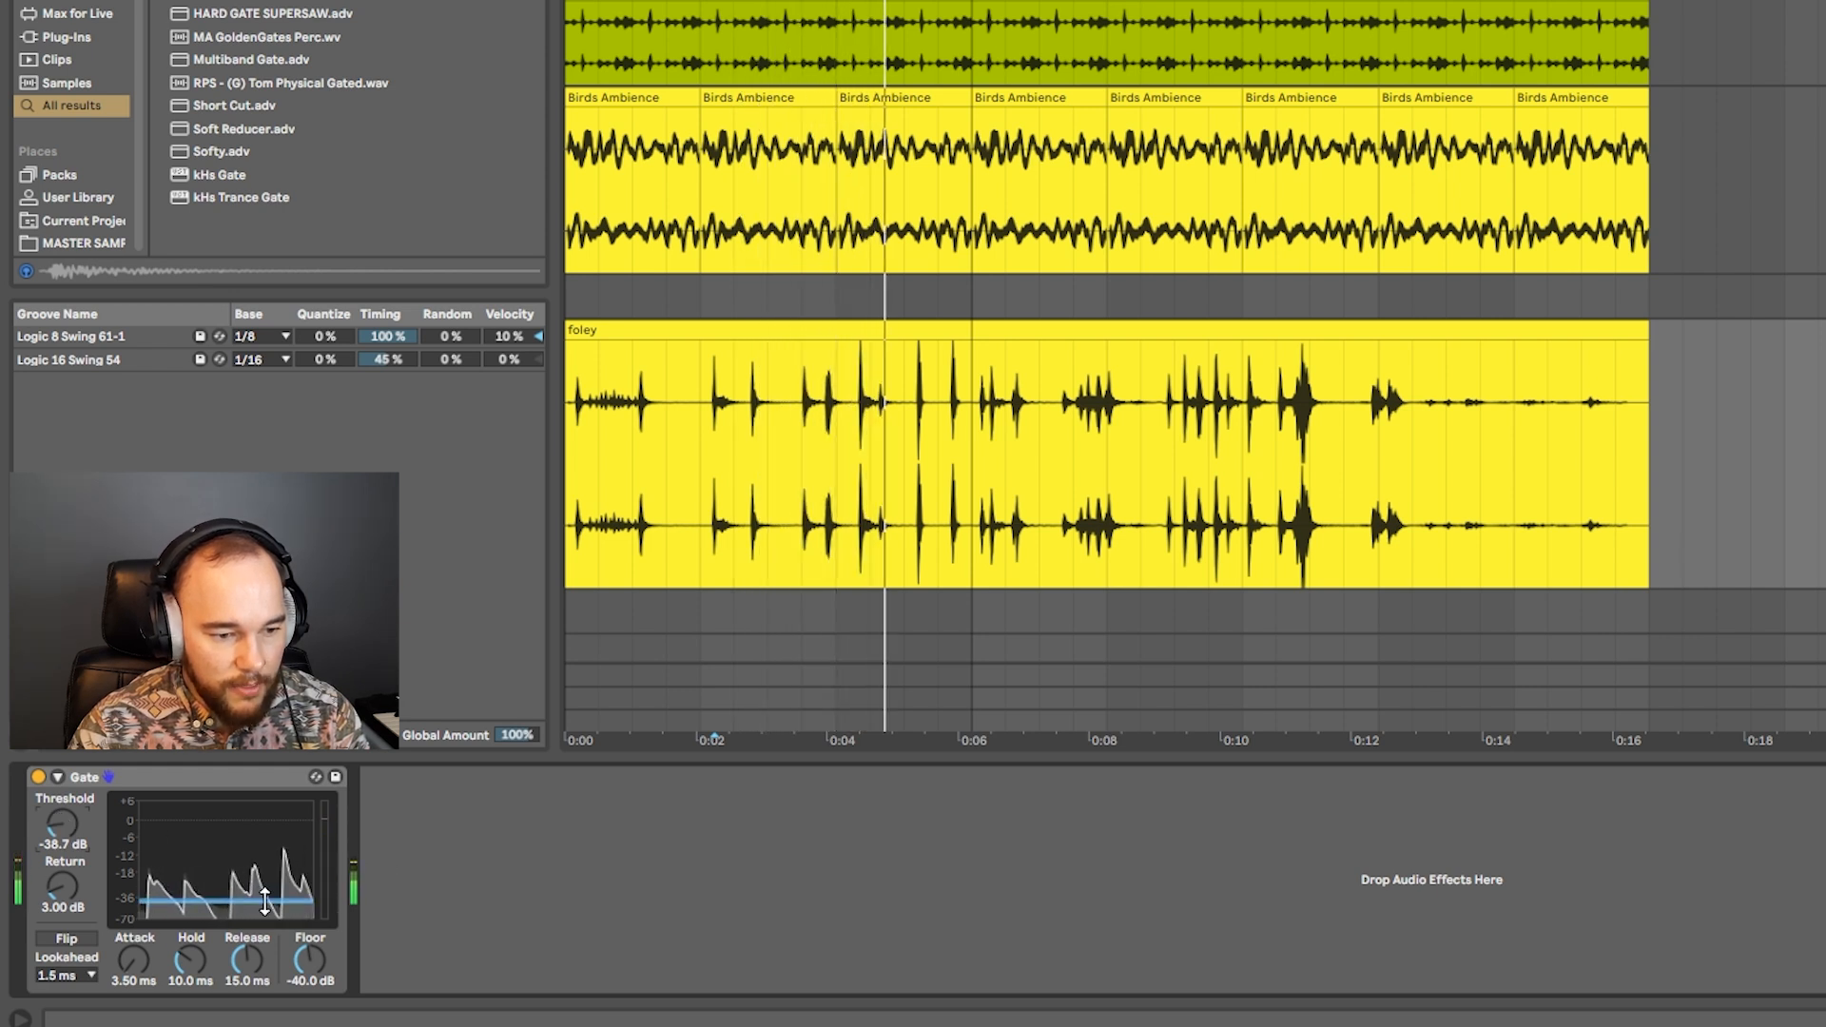
pyautogui.press('space')
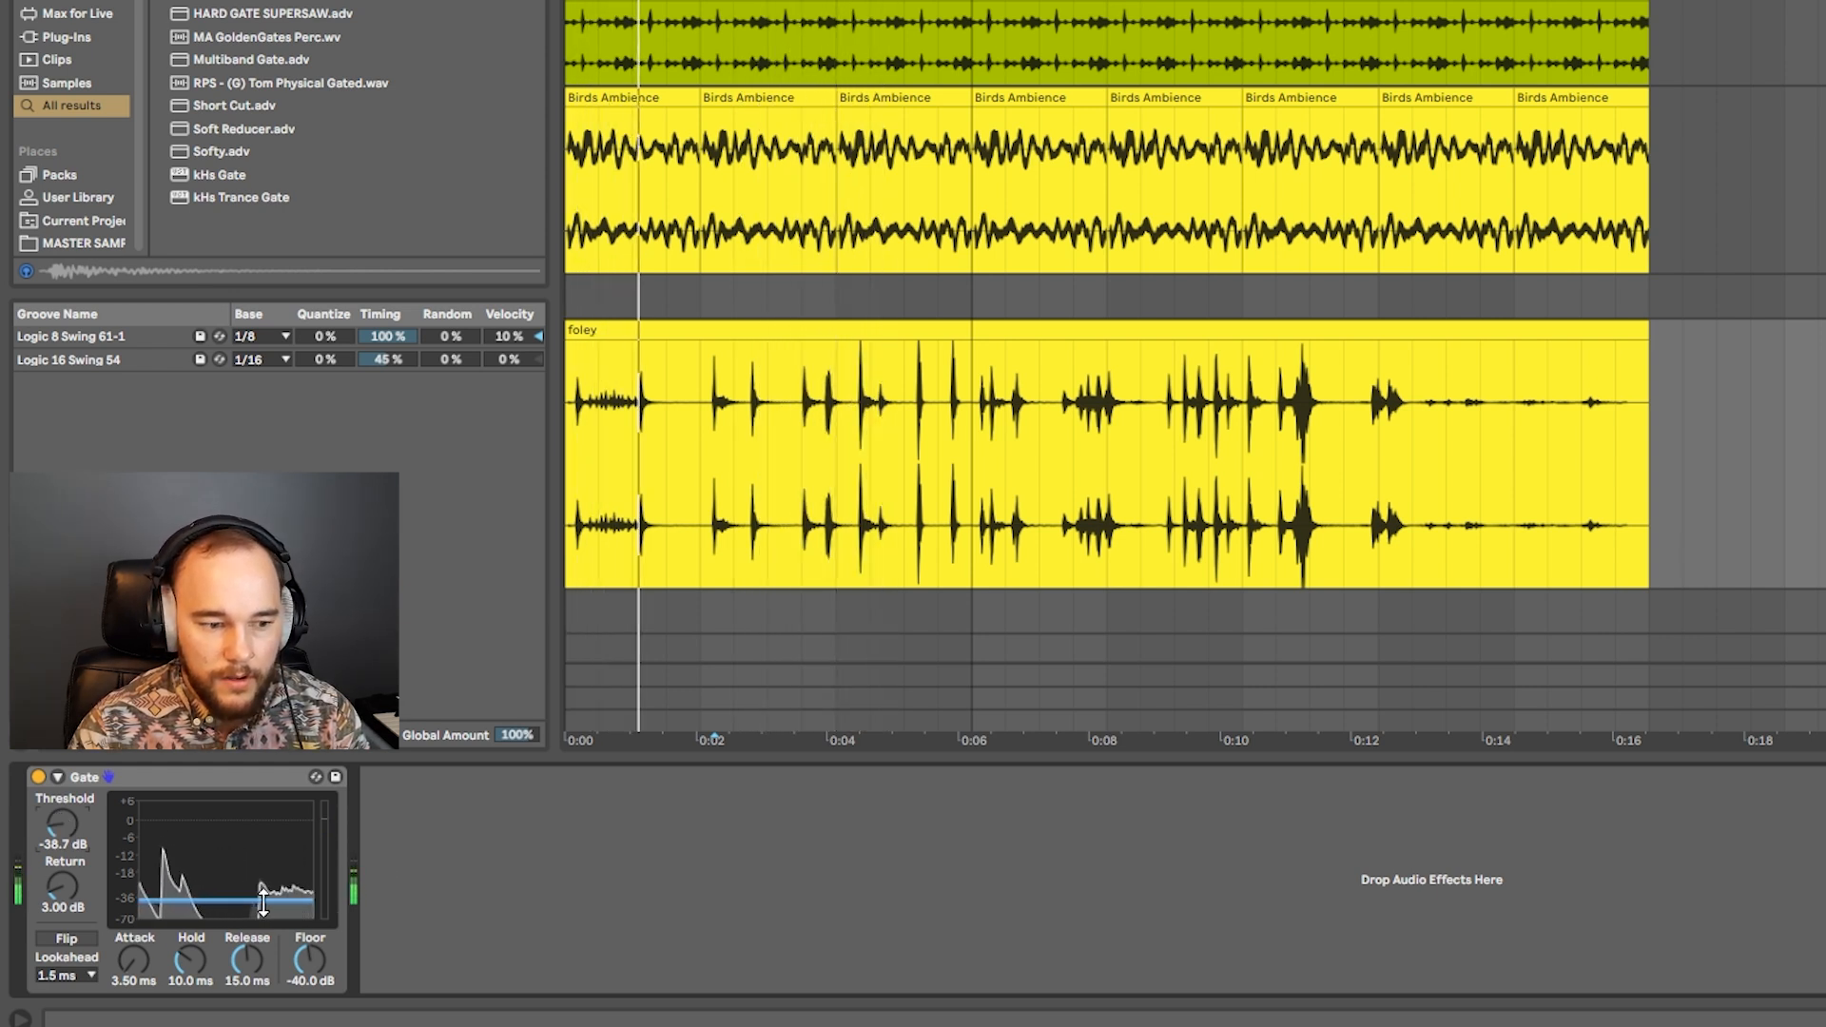
pyautogui.press('space')
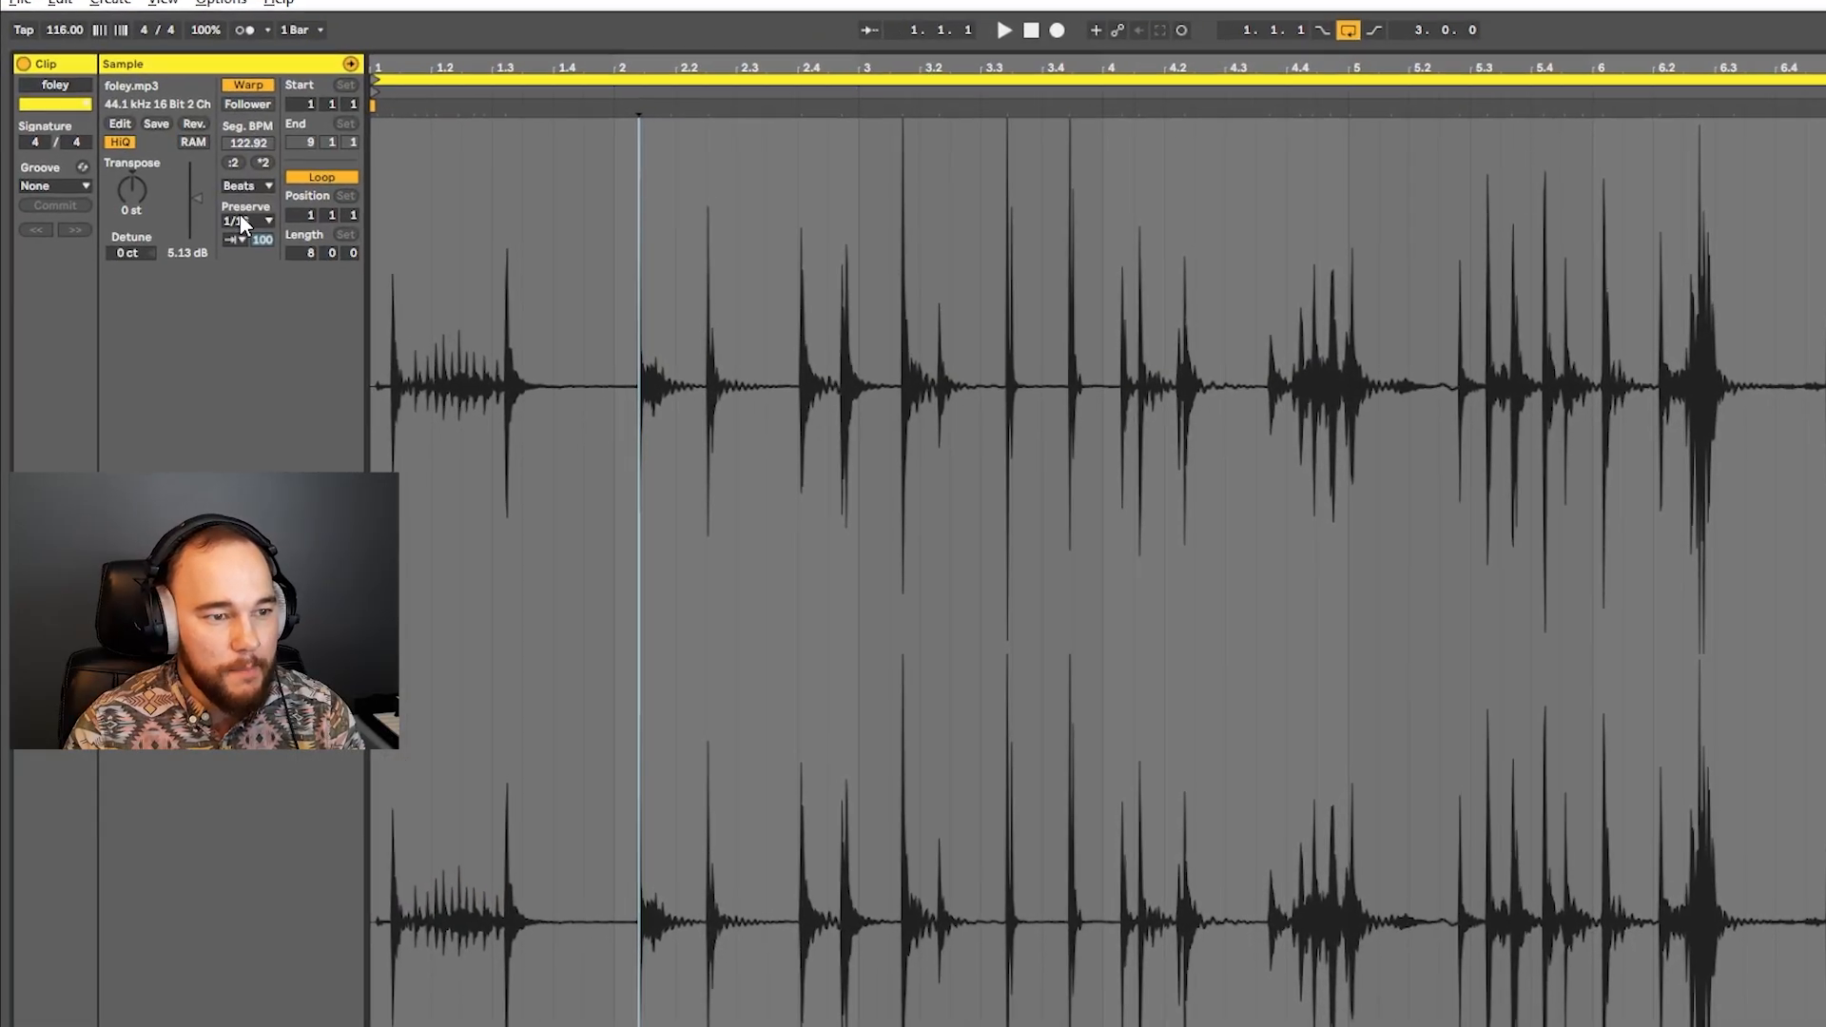
# Set the foley clip's warping to Beats mode, preserving 1/16, with the transient envelope at 0.
pyautogui.click(250, 186)
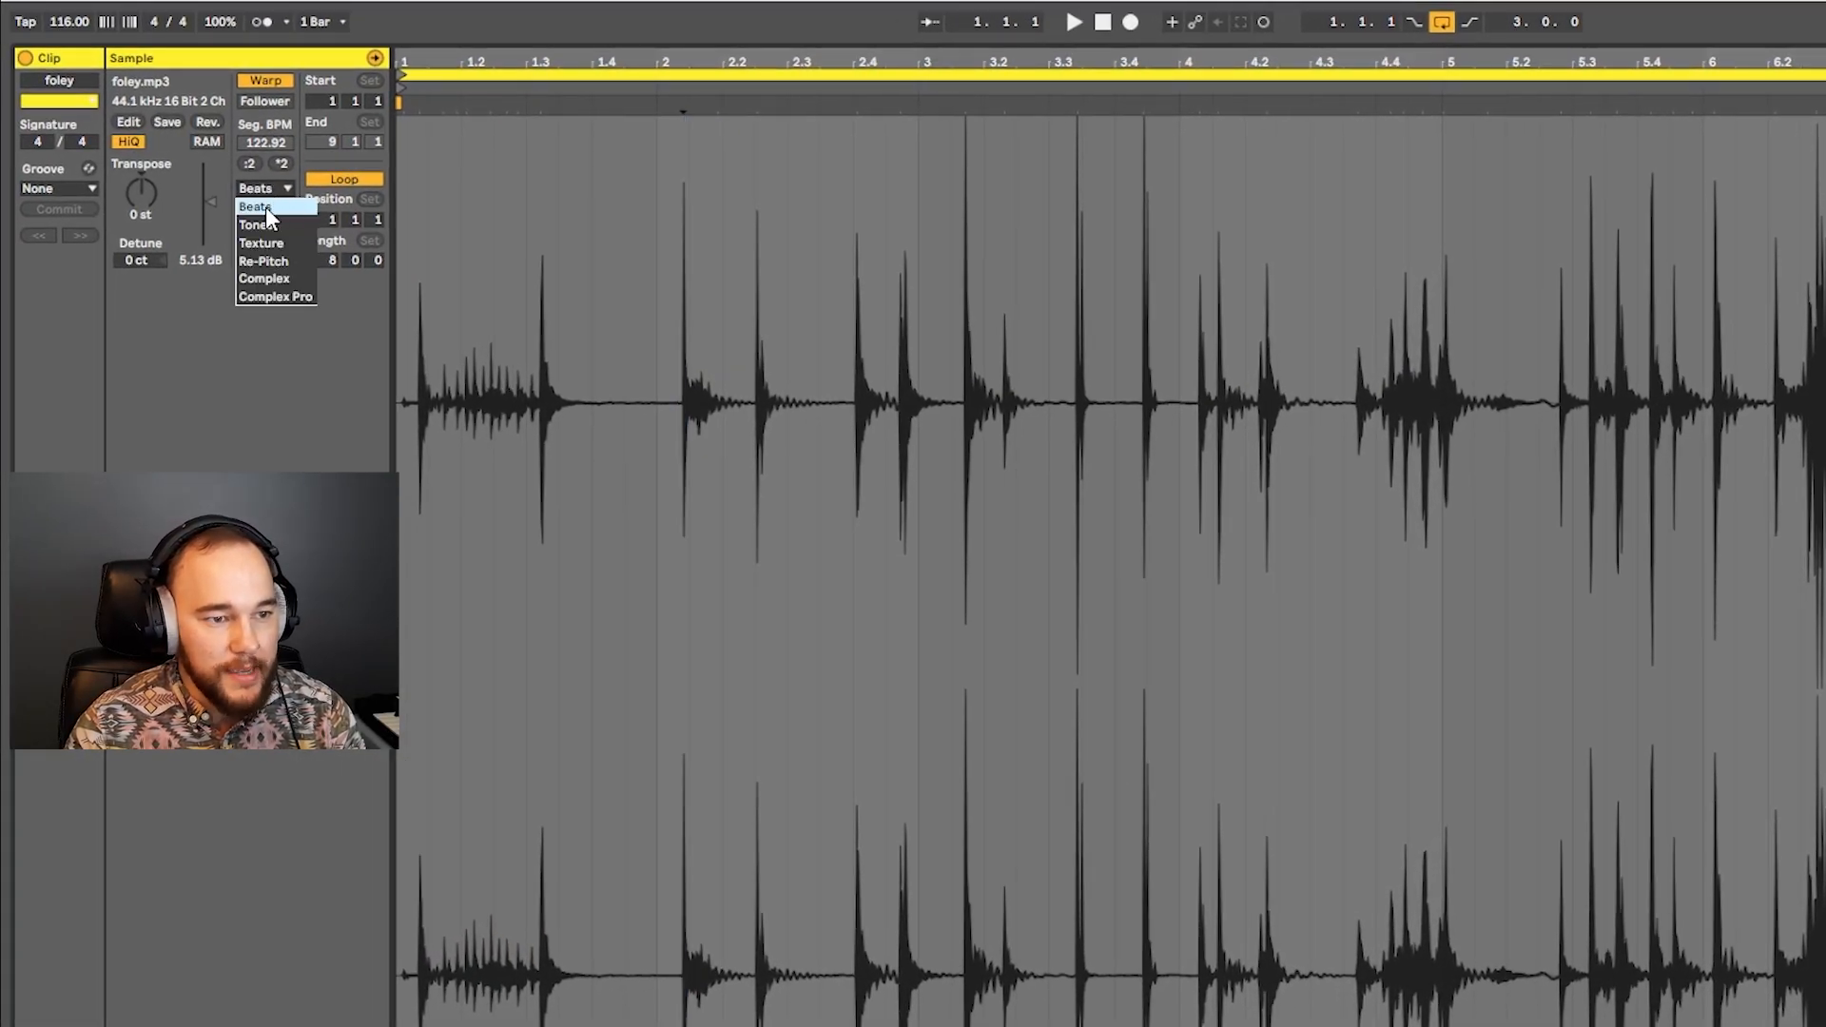
pyautogui.click(267, 210)
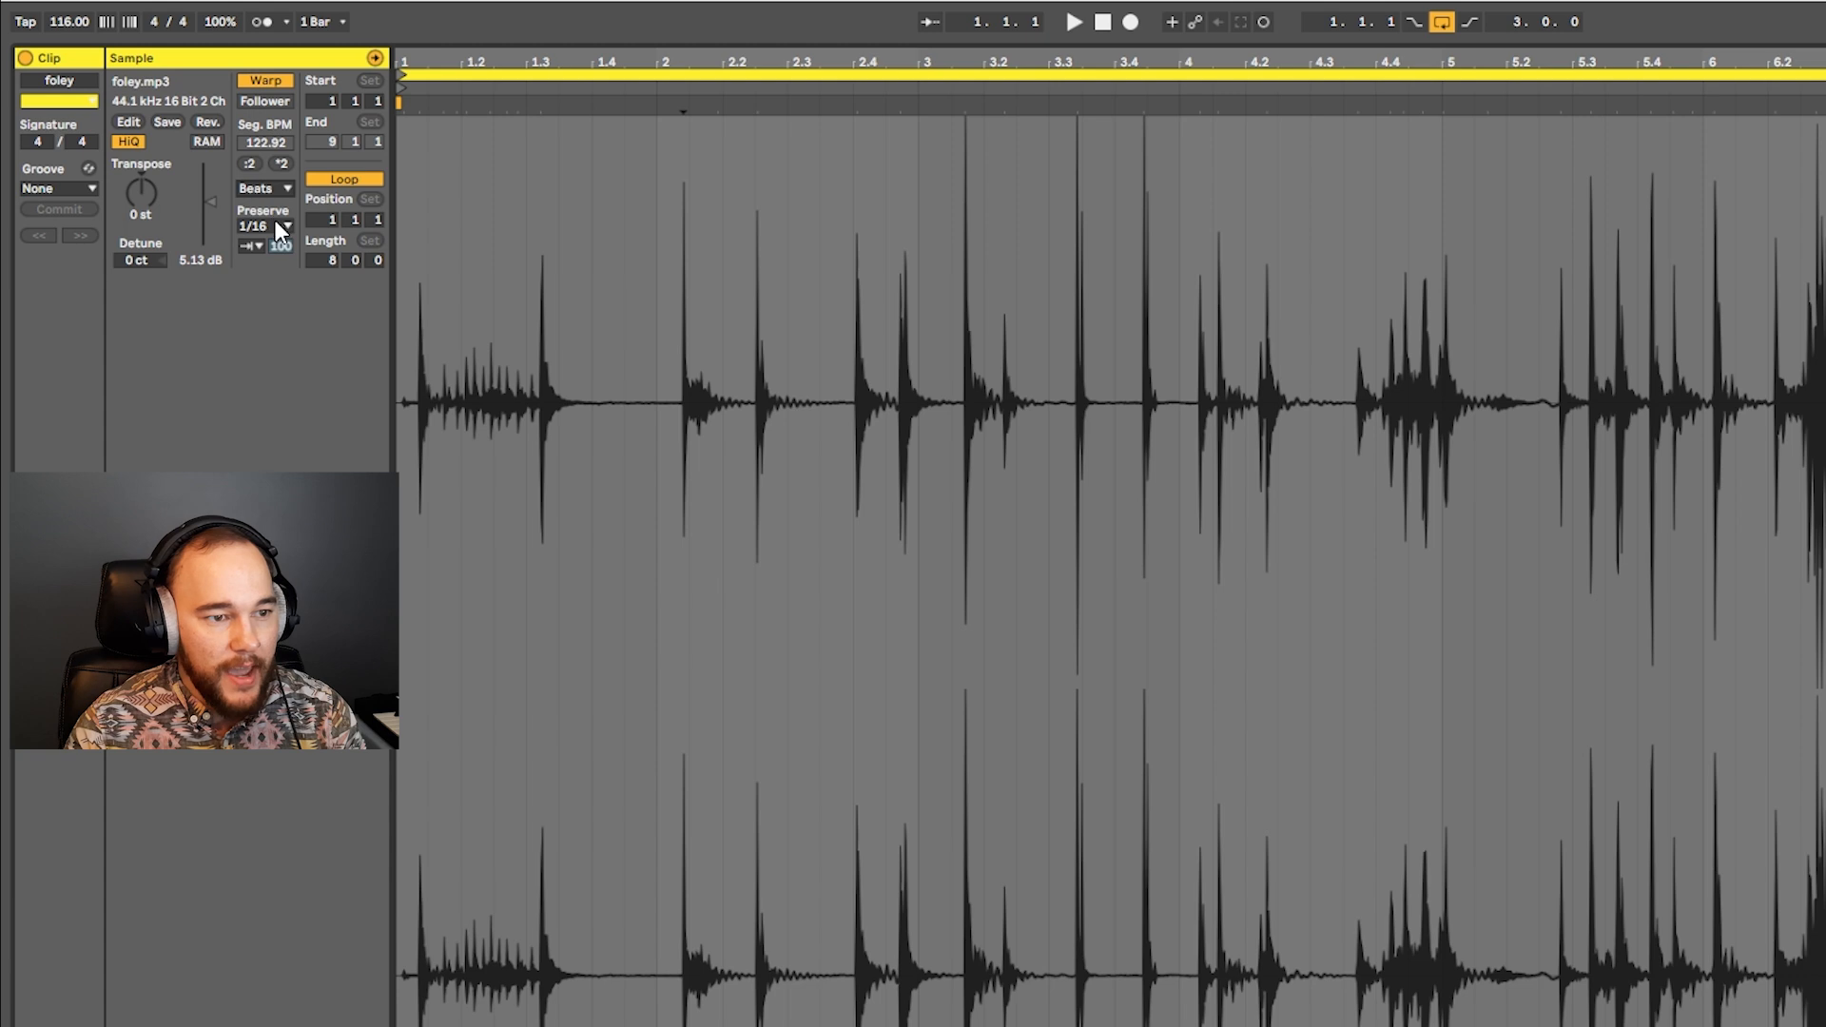
pyautogui.click(275, 224)
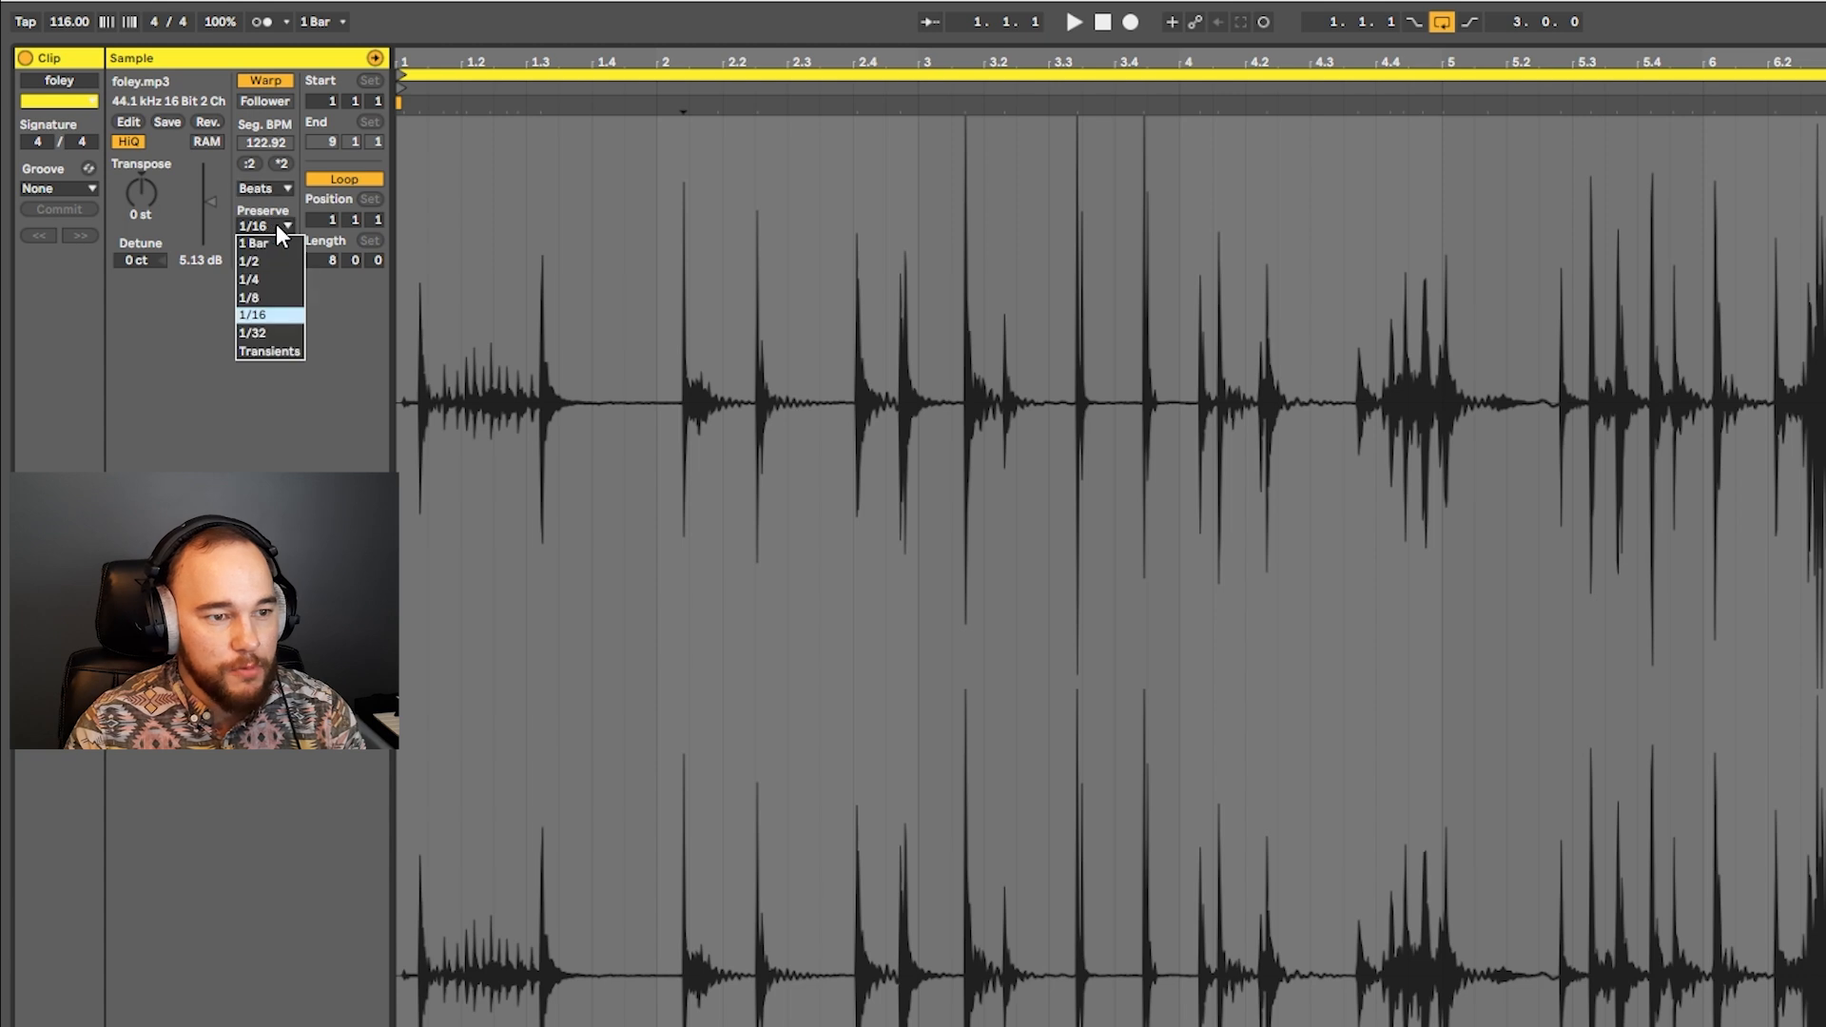
pyautogui.click(278, 316)
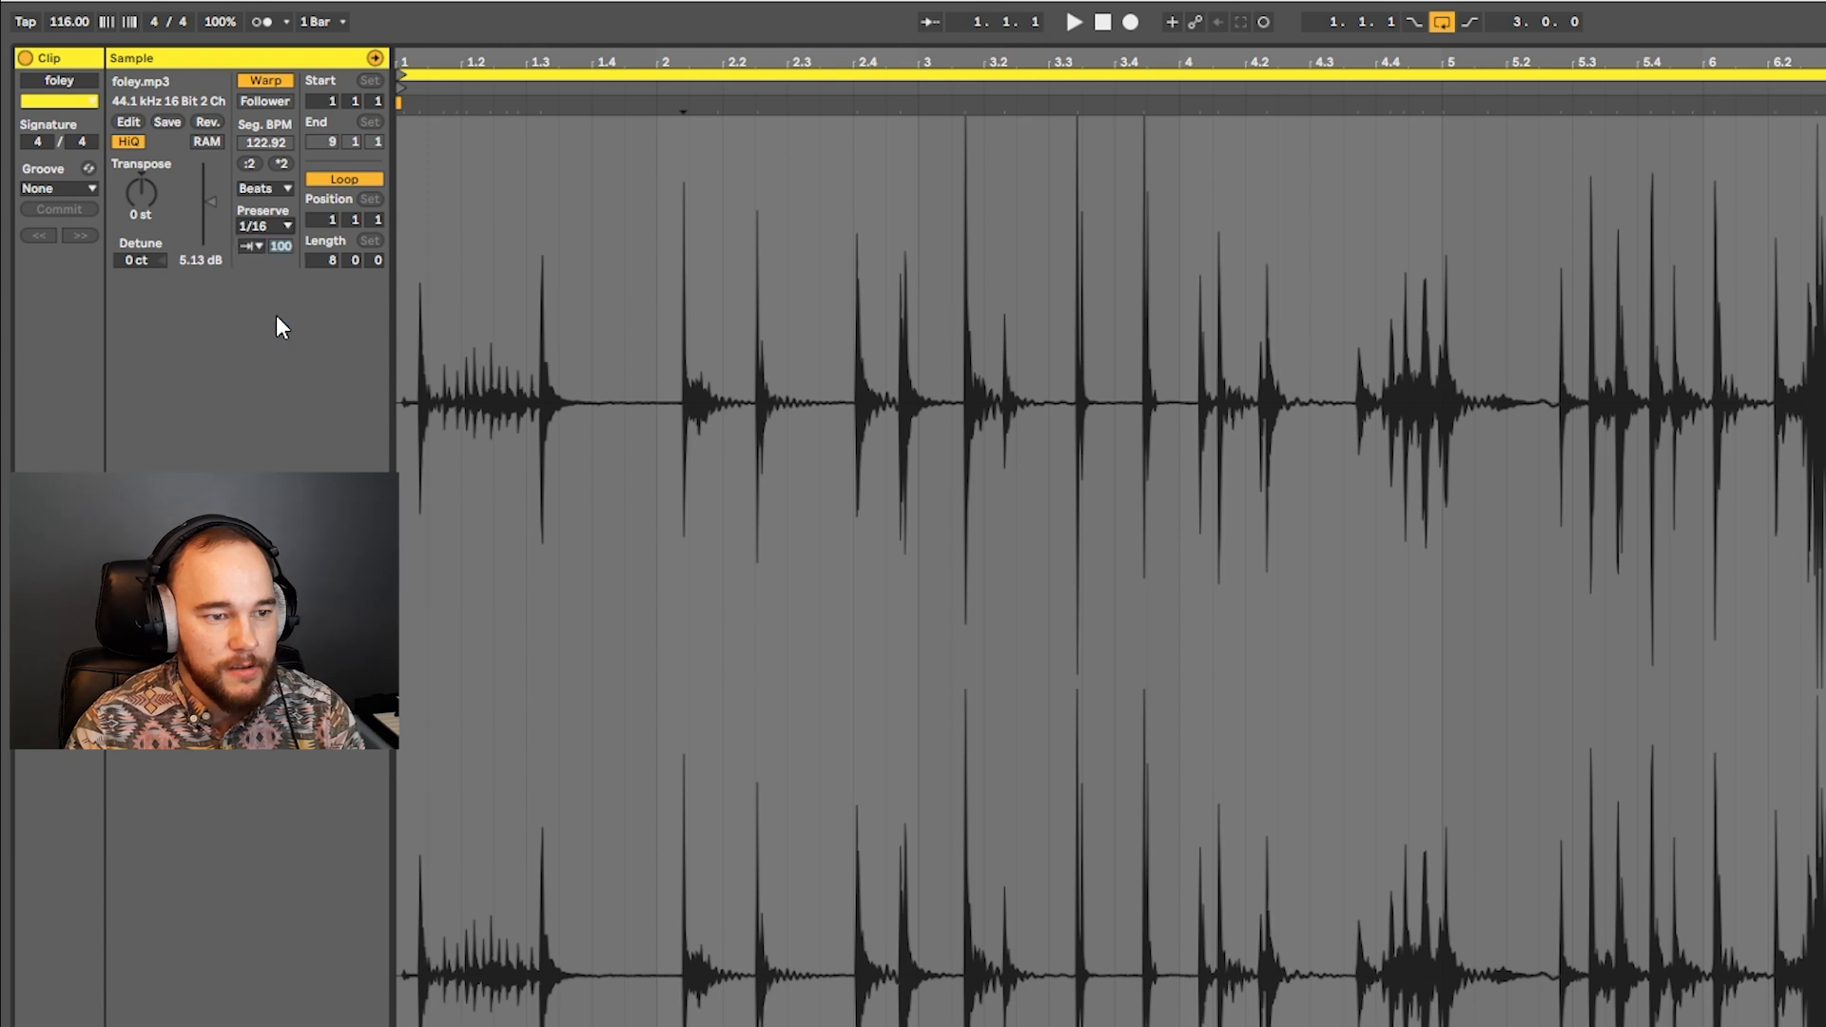
pyautogui.click(258, 247)
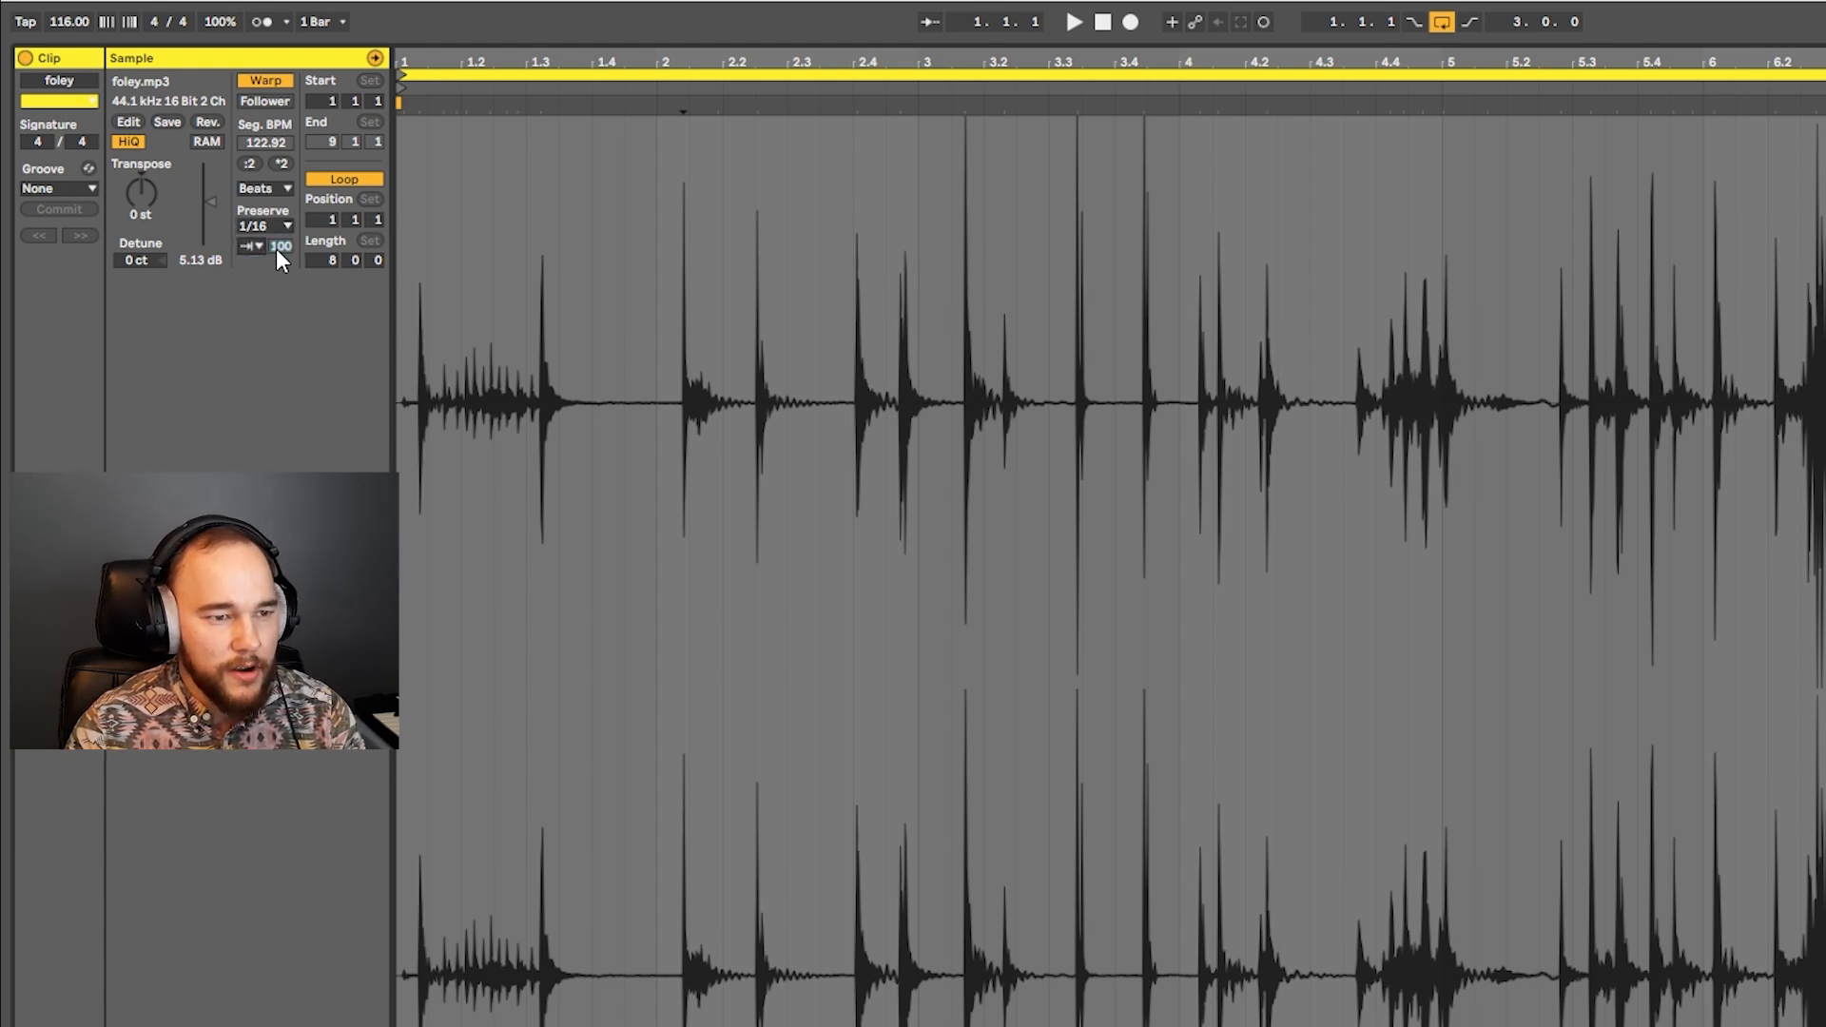
# Play the foley clip to hear the shortened transients, toggle the metronome and play it again.
pyautogui.press('space')
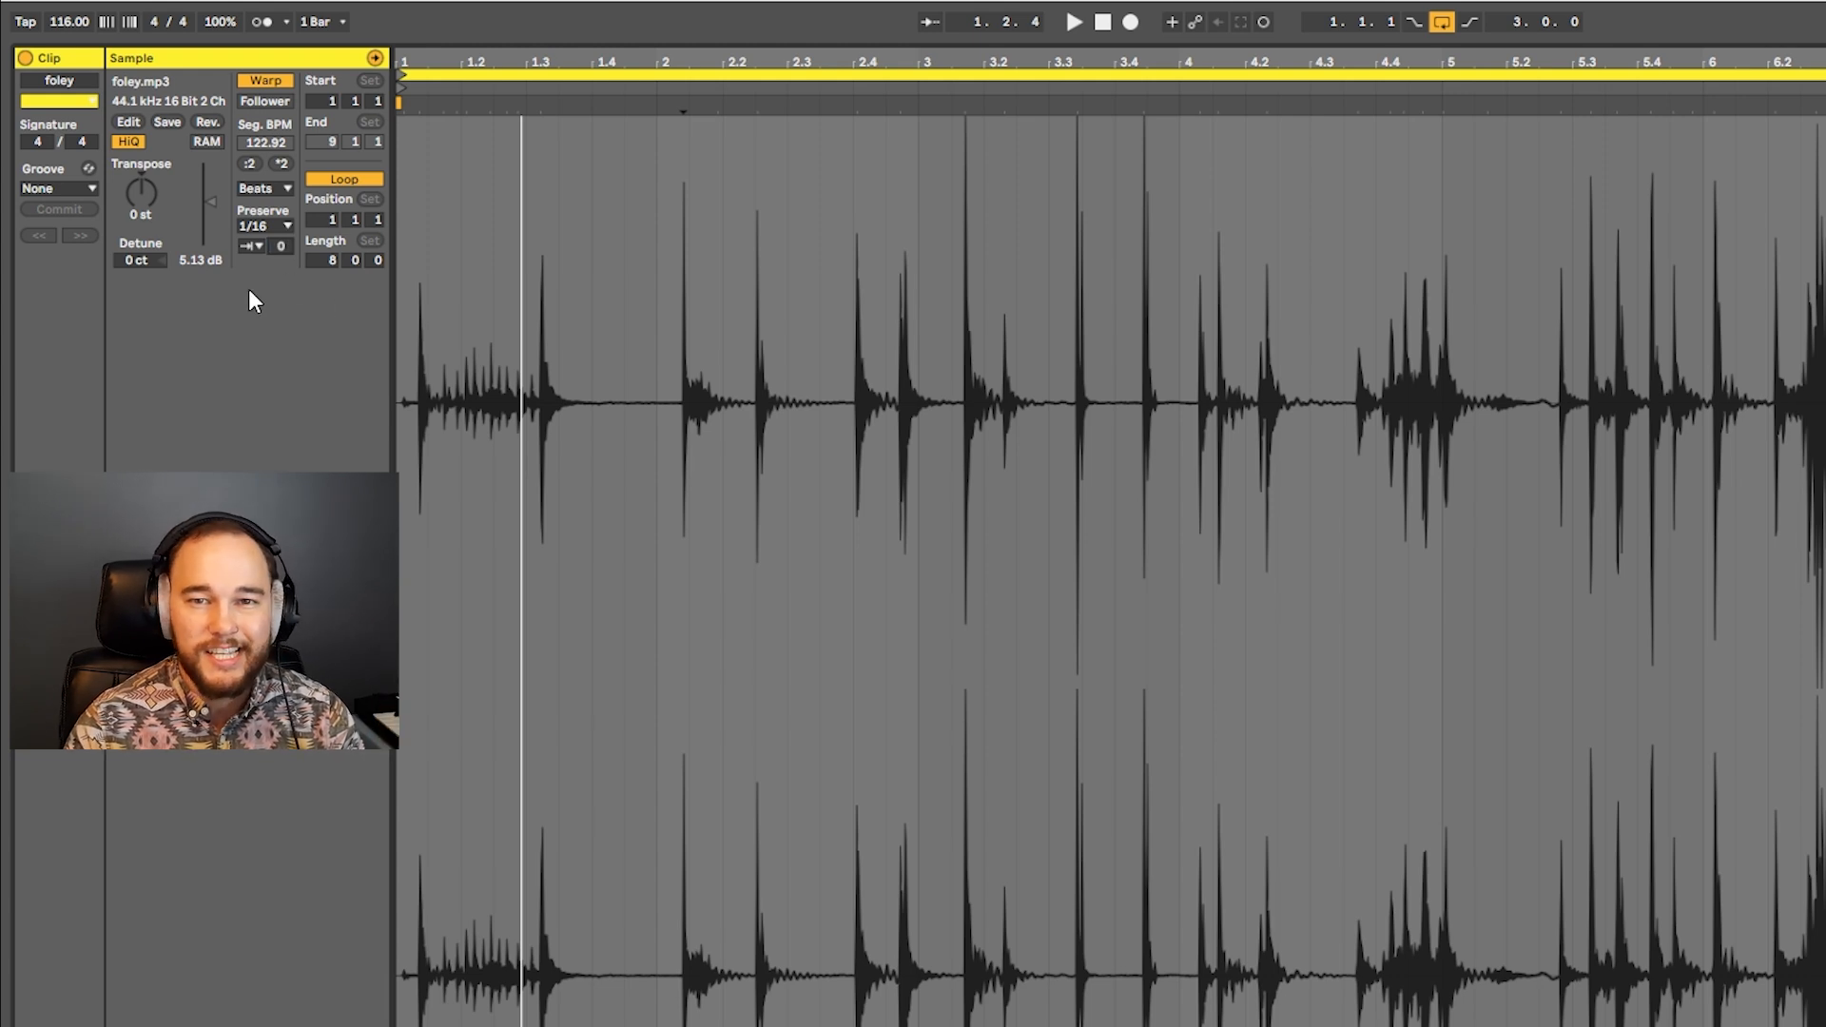
pyautogui.press('space')
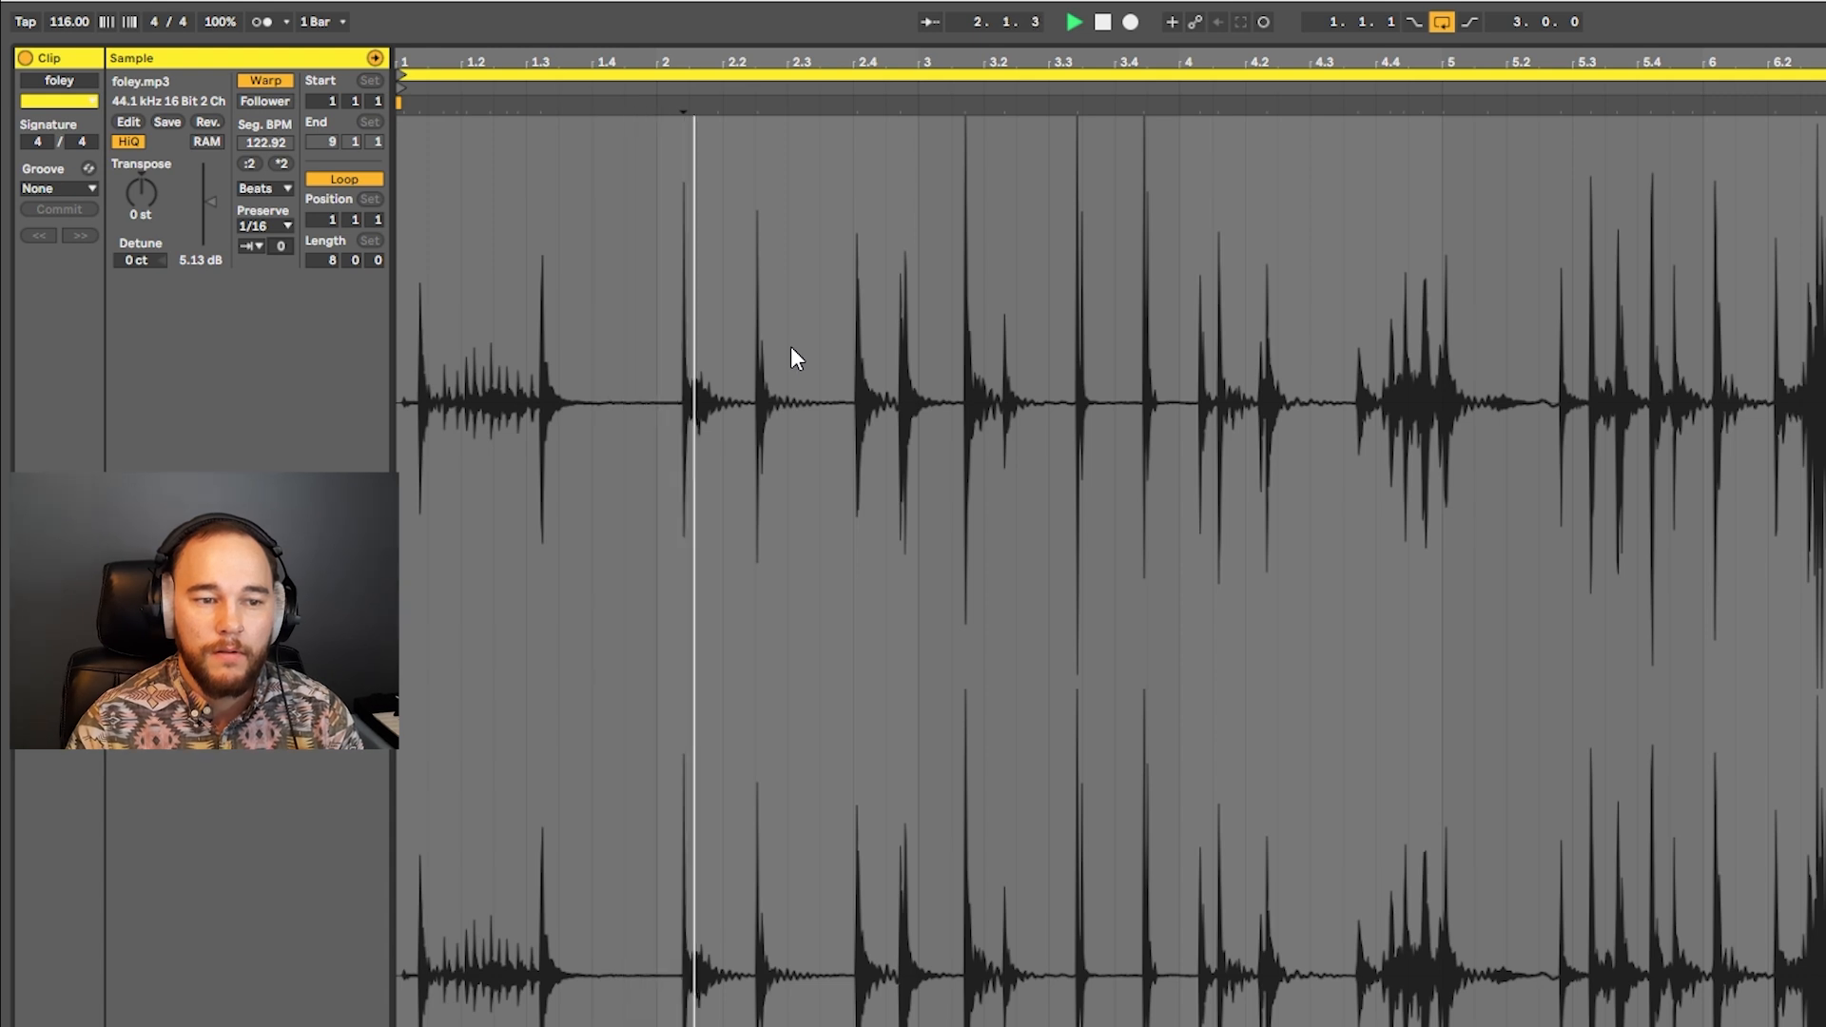
pyautogui.press('space')
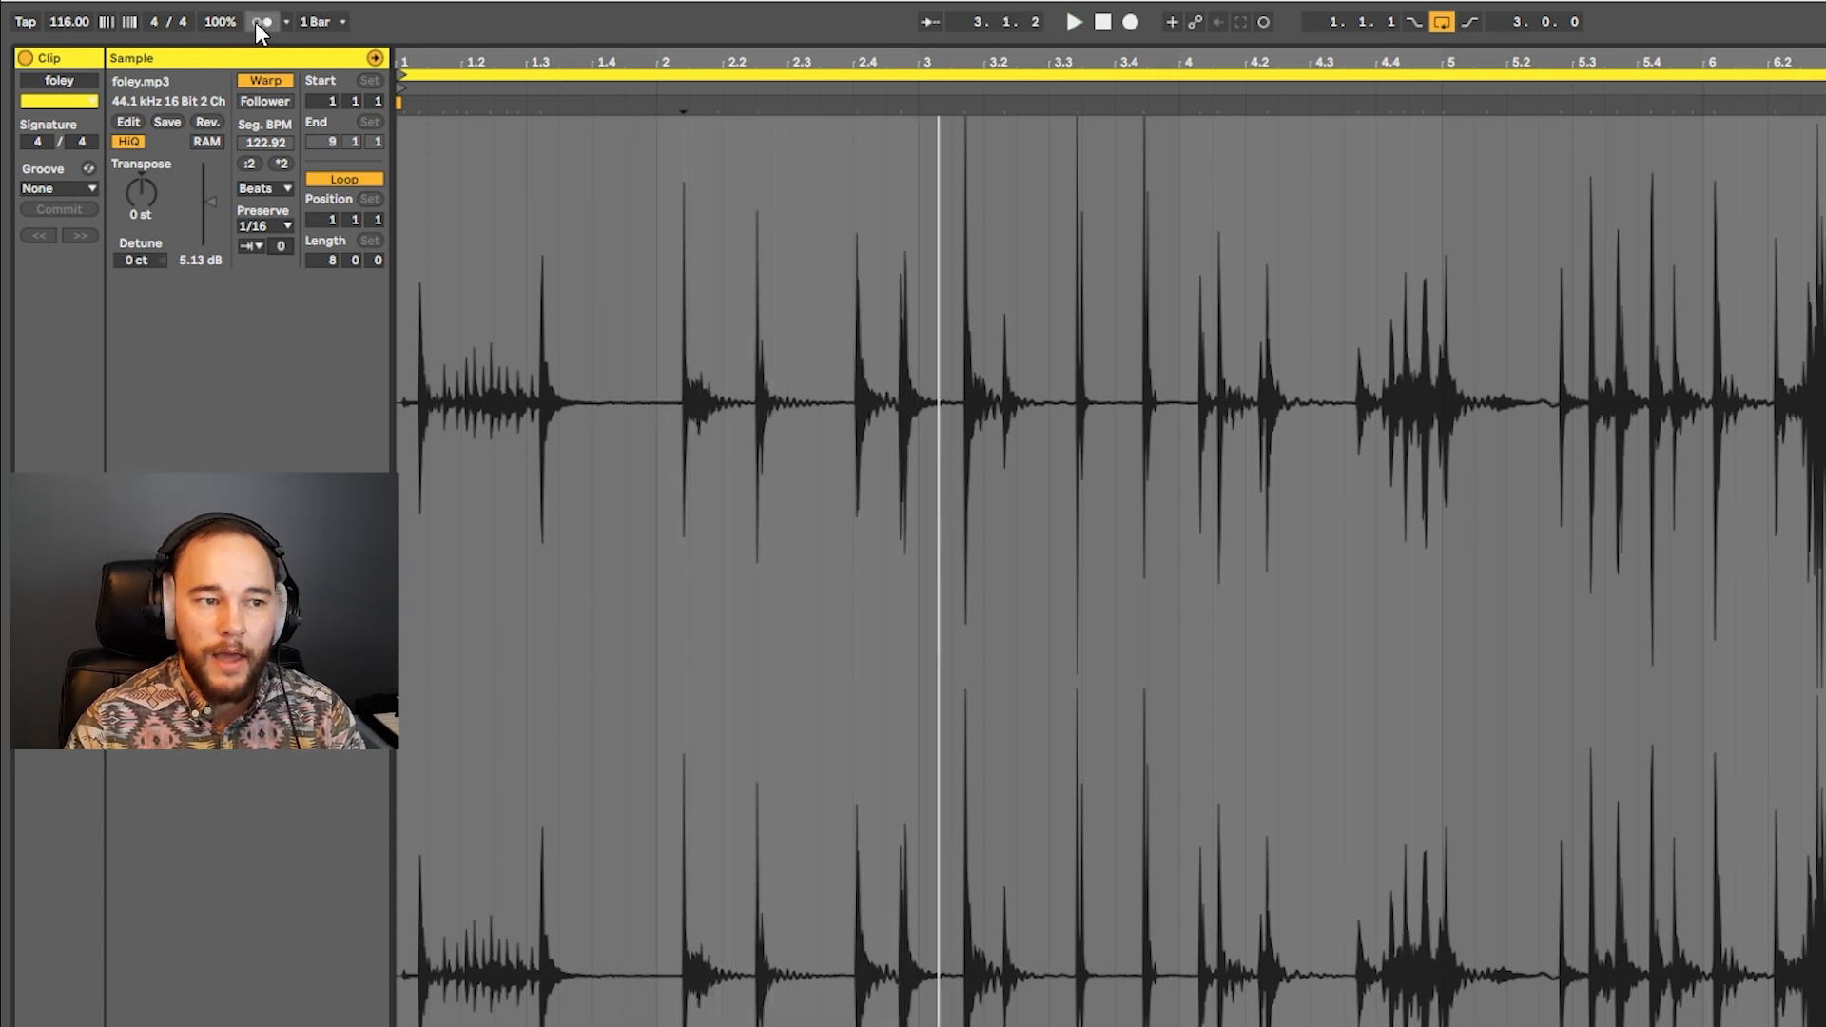
pyautogui.click(259, 21)
pyautogui.press('space')
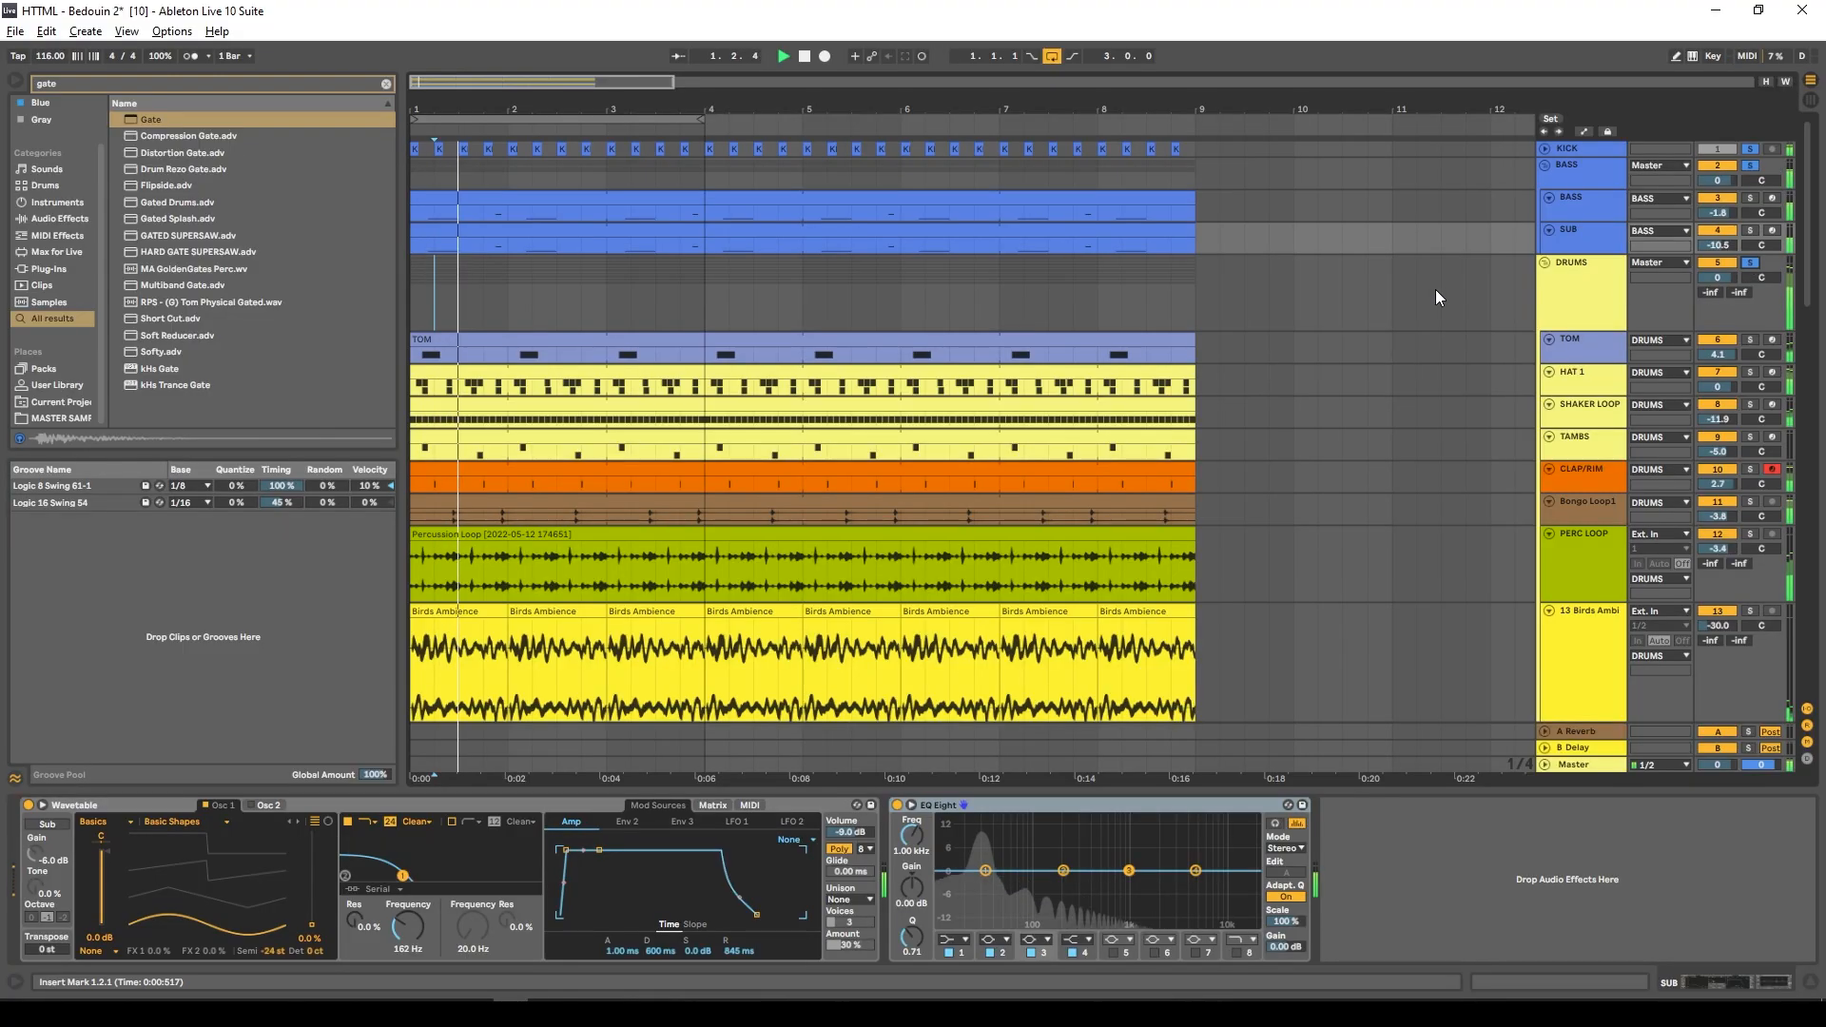
# Play the first bar of the Guitar Plucks clip on the Guitar Lead track to hear the gap at its end.
pyautogui.scroll(-3, 807, 544)
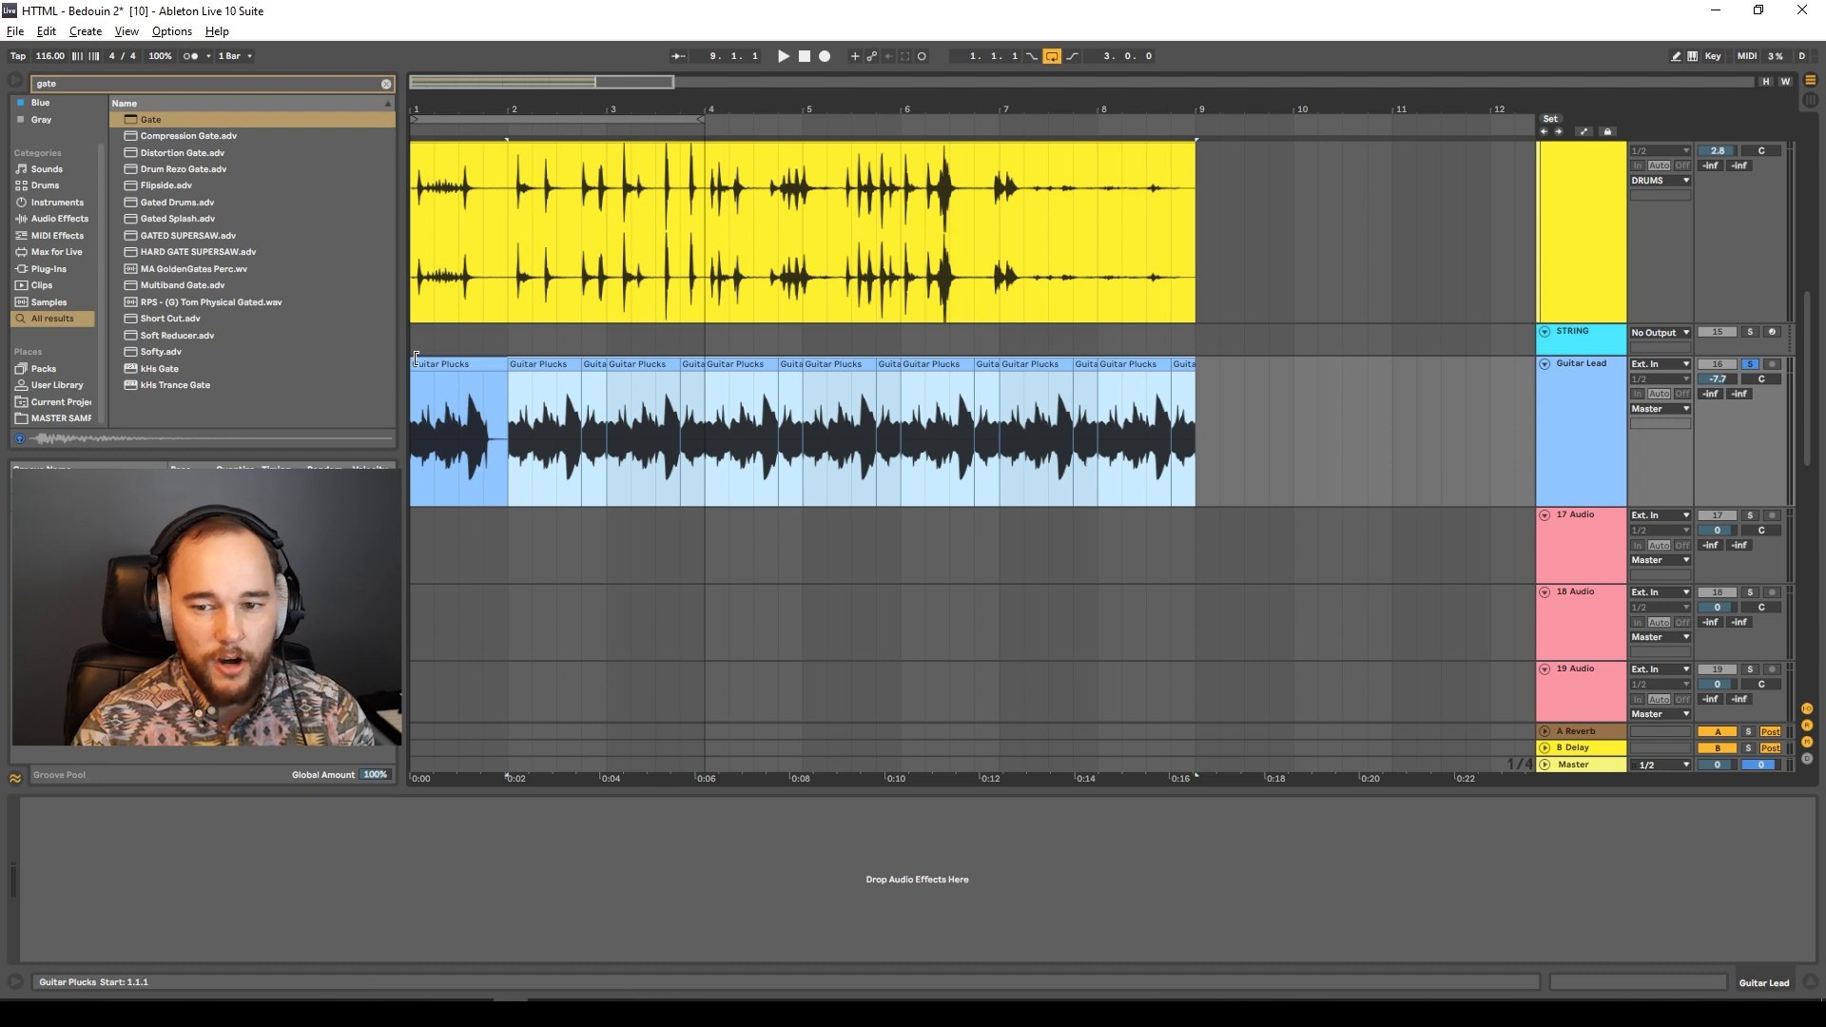
pyautogui.click(416, 352)
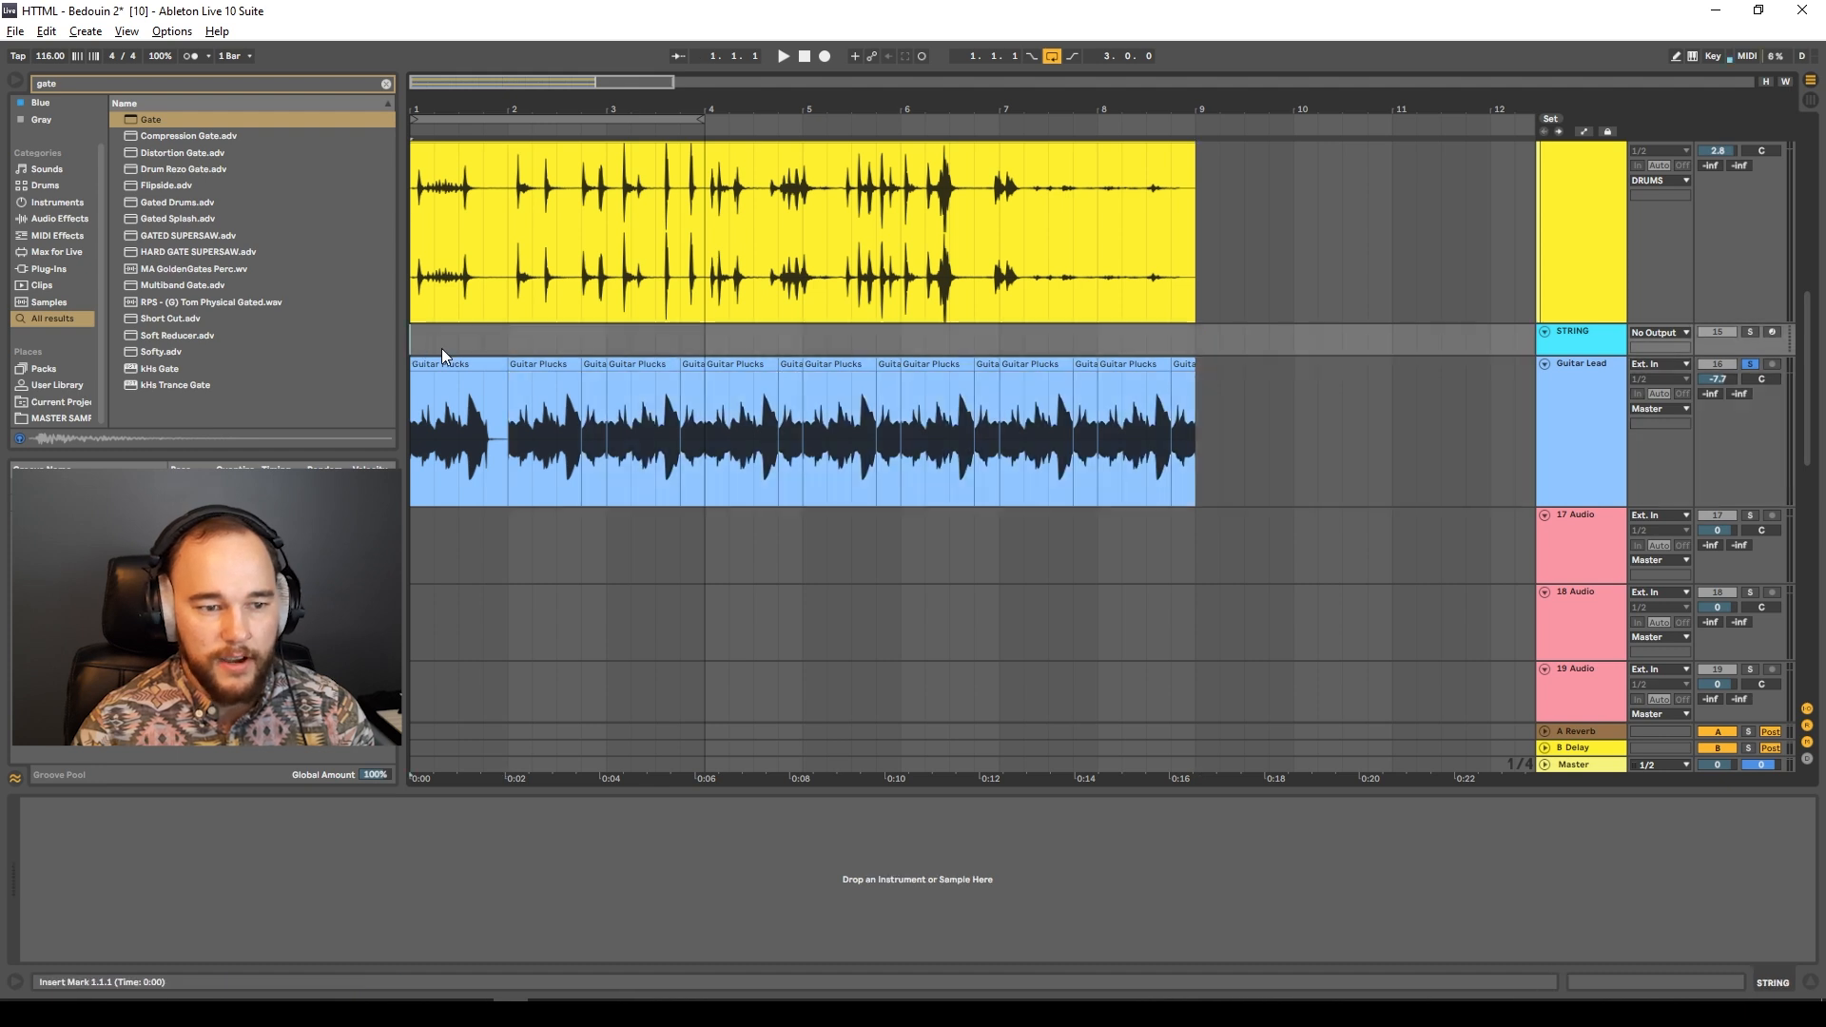
pyautogui.click(479, 373)
pyautogui.press('space')
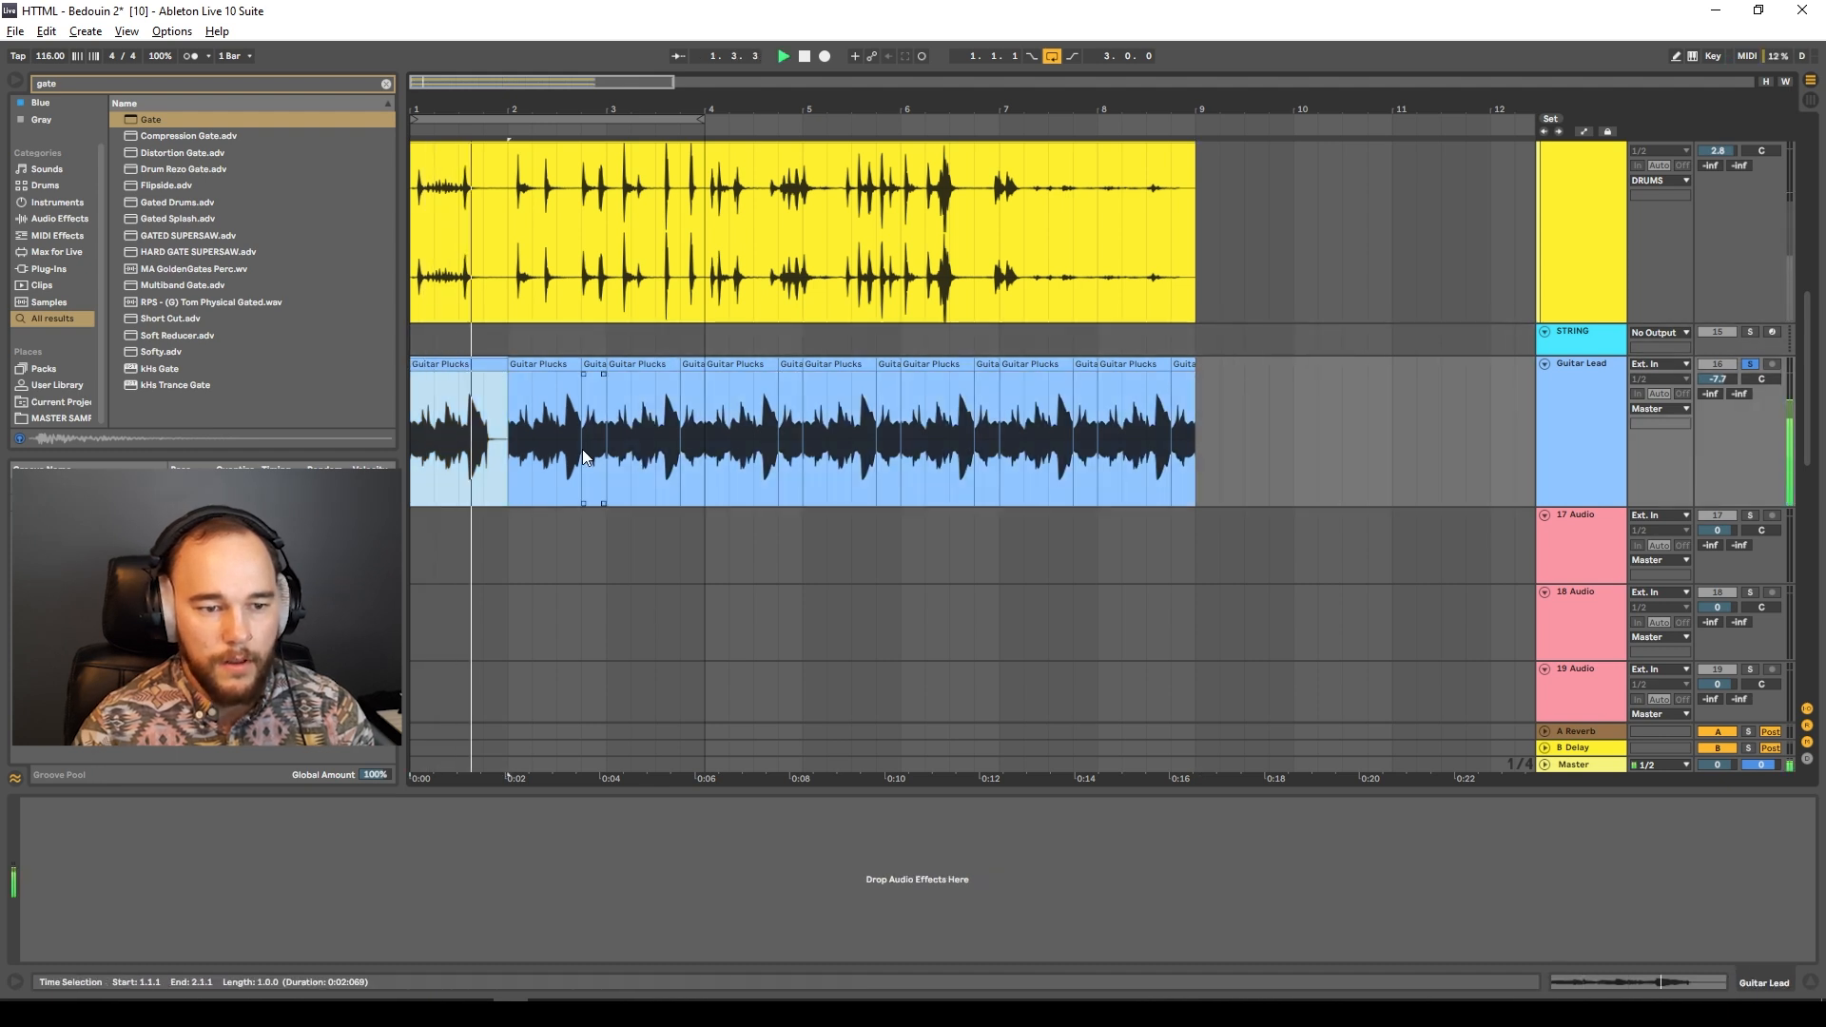
pyautogui.click(437, 340)
pyautogui.press('space')
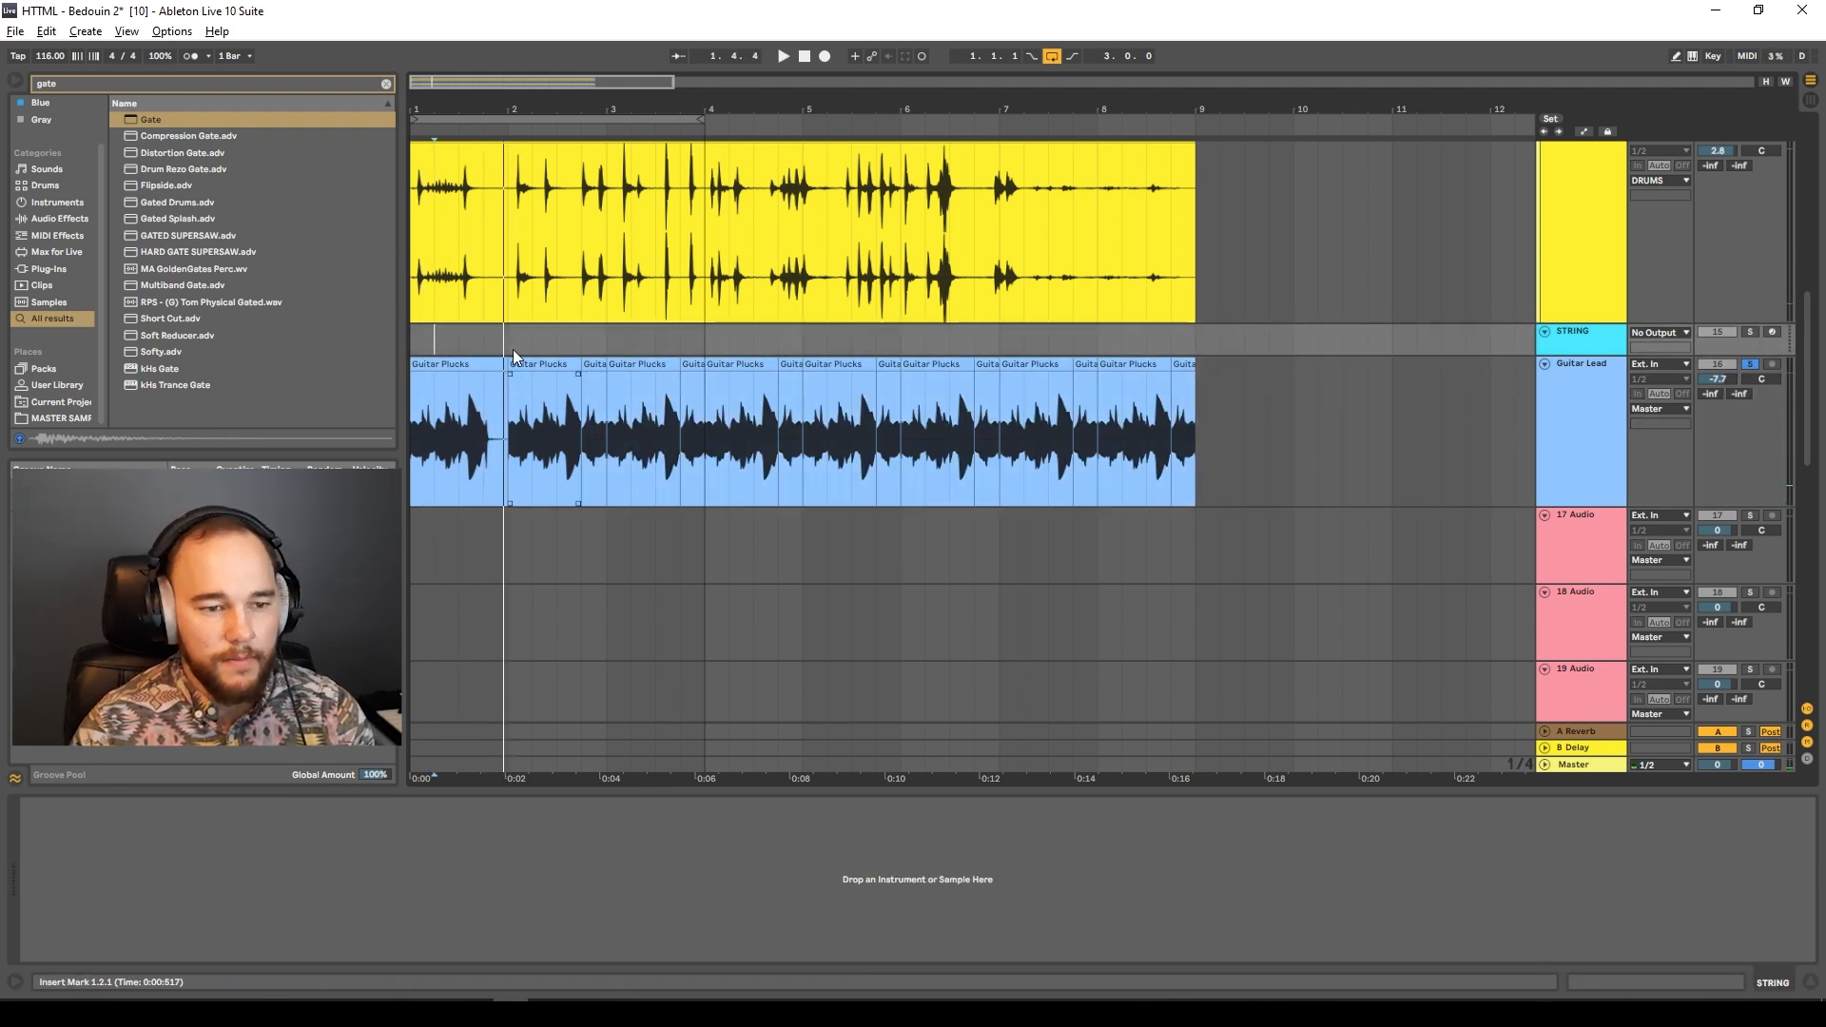
# Copy the first beat of Guitar Plucks into the gap from 1.4.1 to 2.1.1 and play the guitar from the start.
pyautogui.click(485, 397)
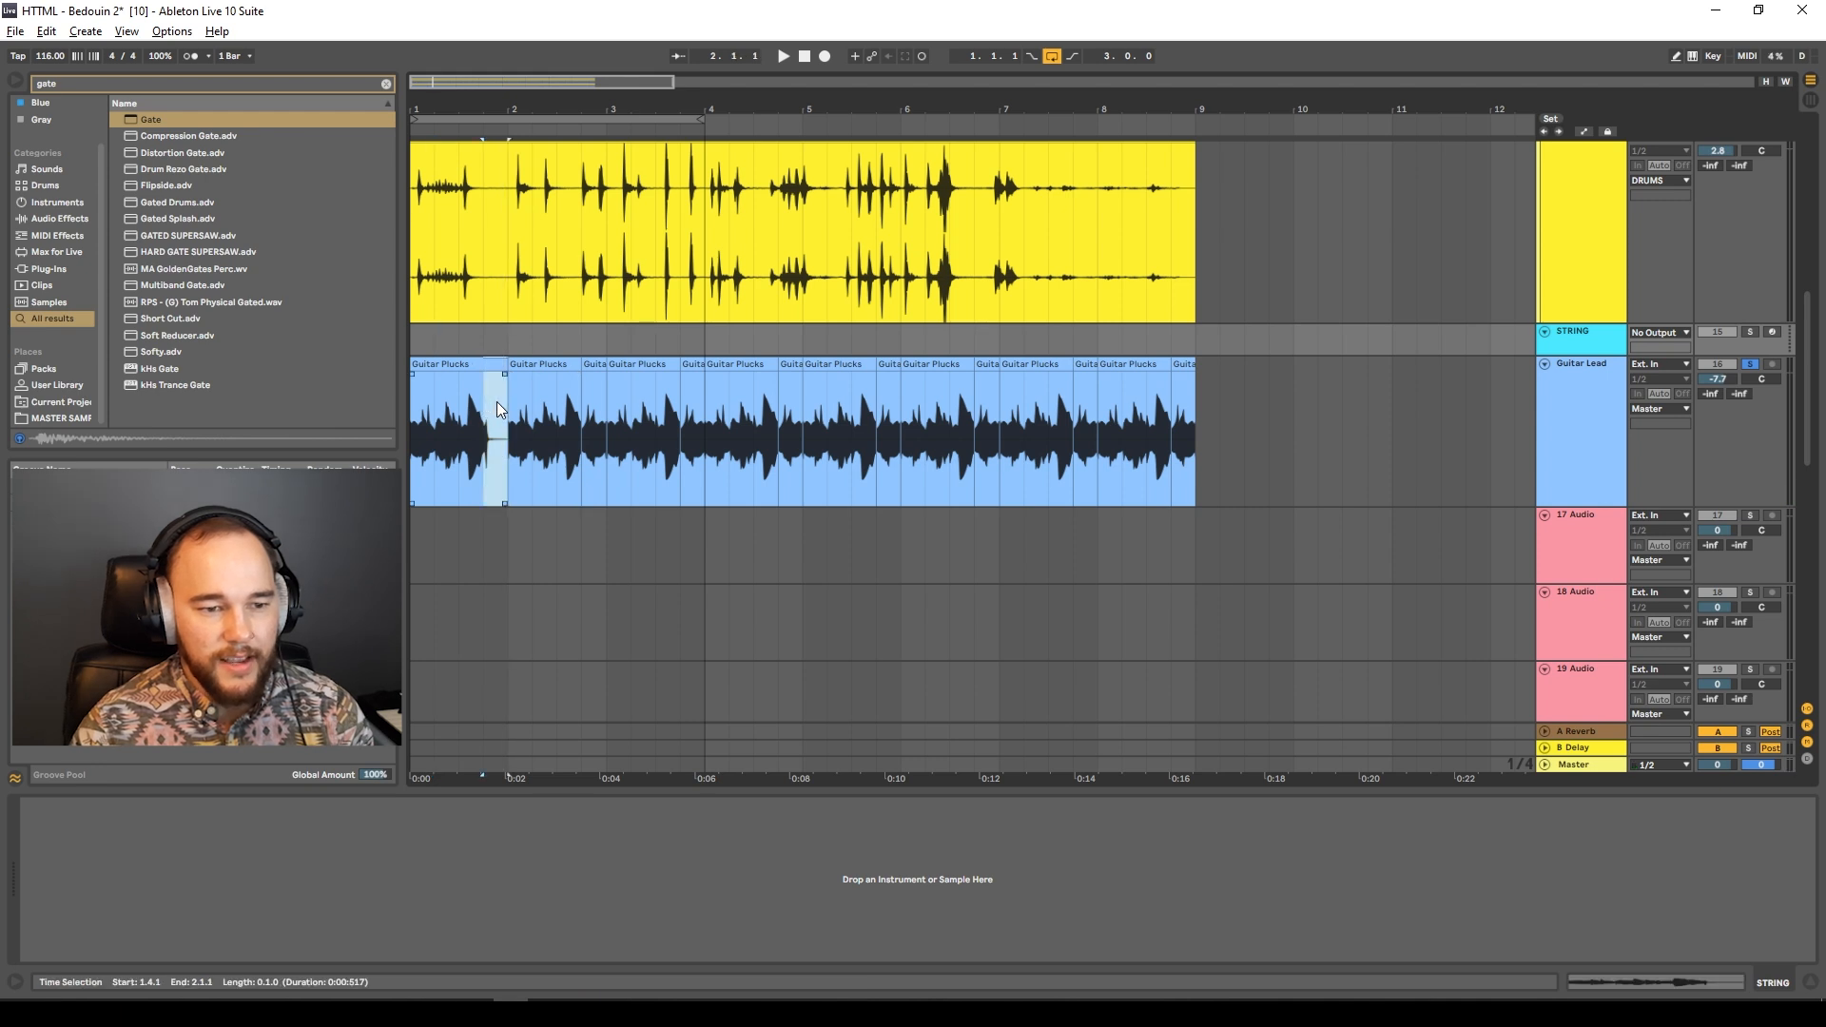
pyautogui.click(586, 364)
pyautogui.moveTo(433, 411); pyautogui.dragTo(412, 411)
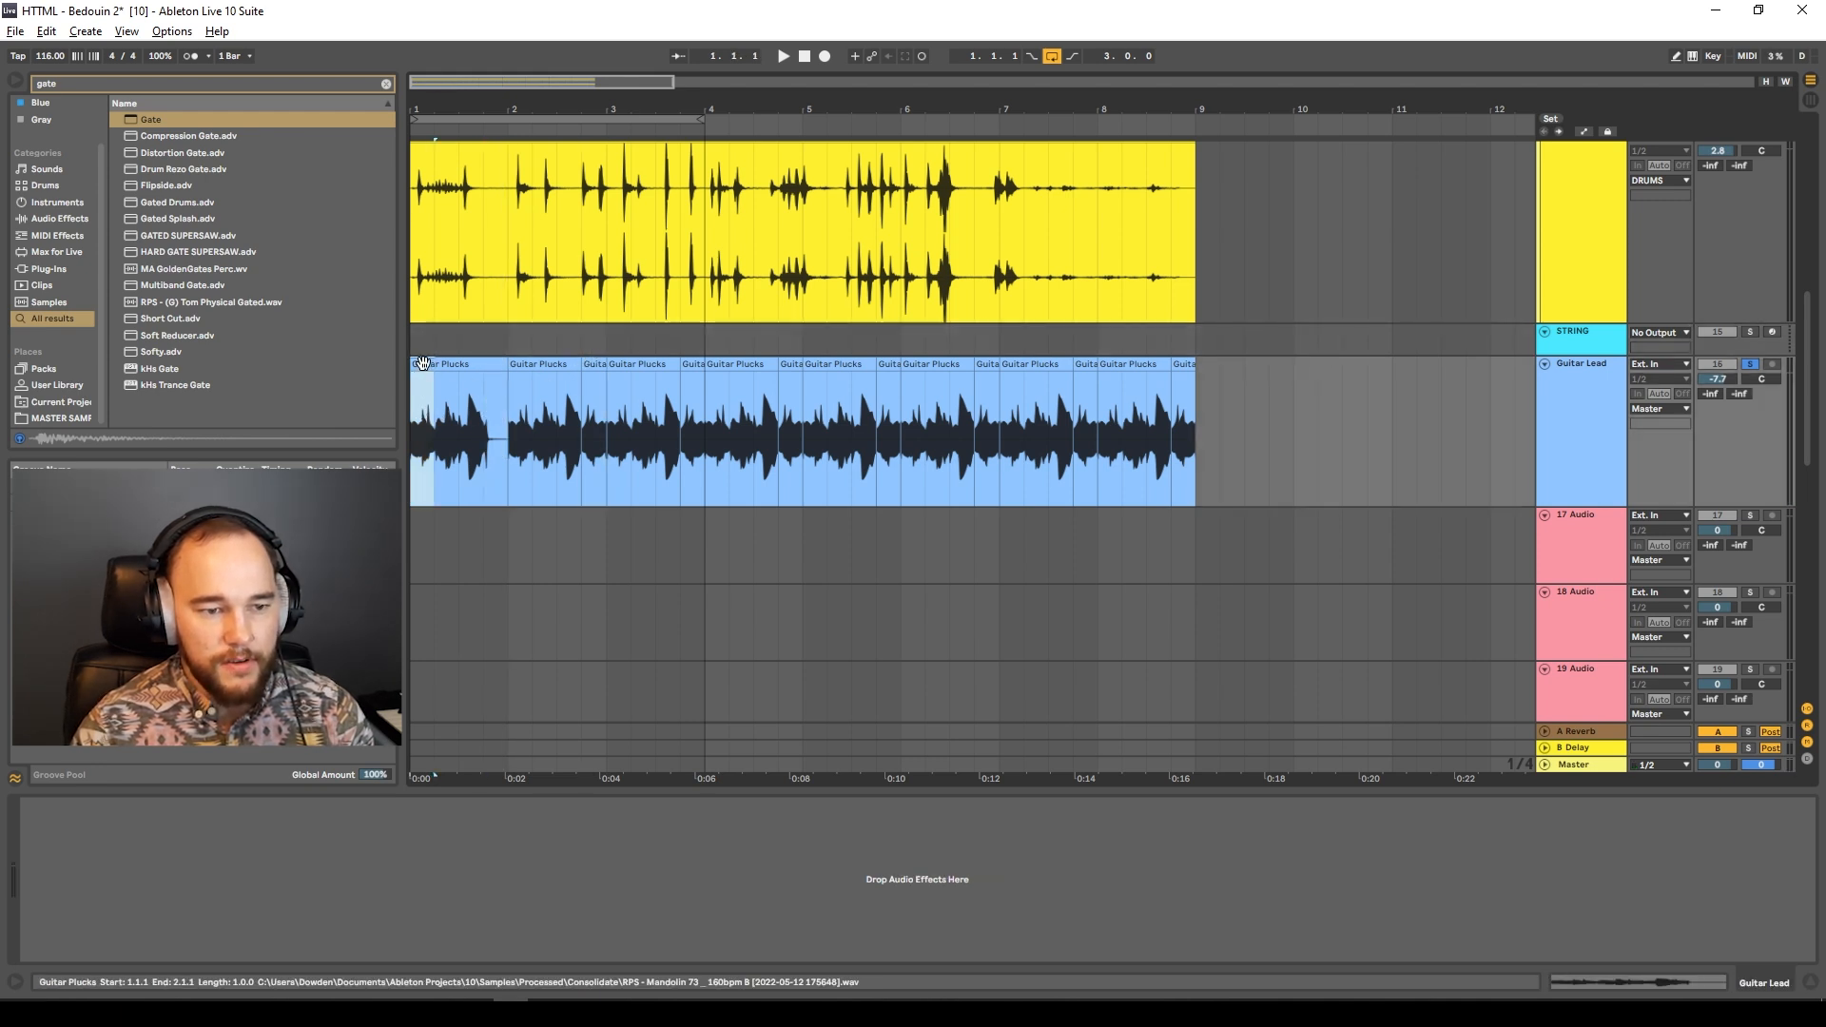
pyautogui.click(493, 380)
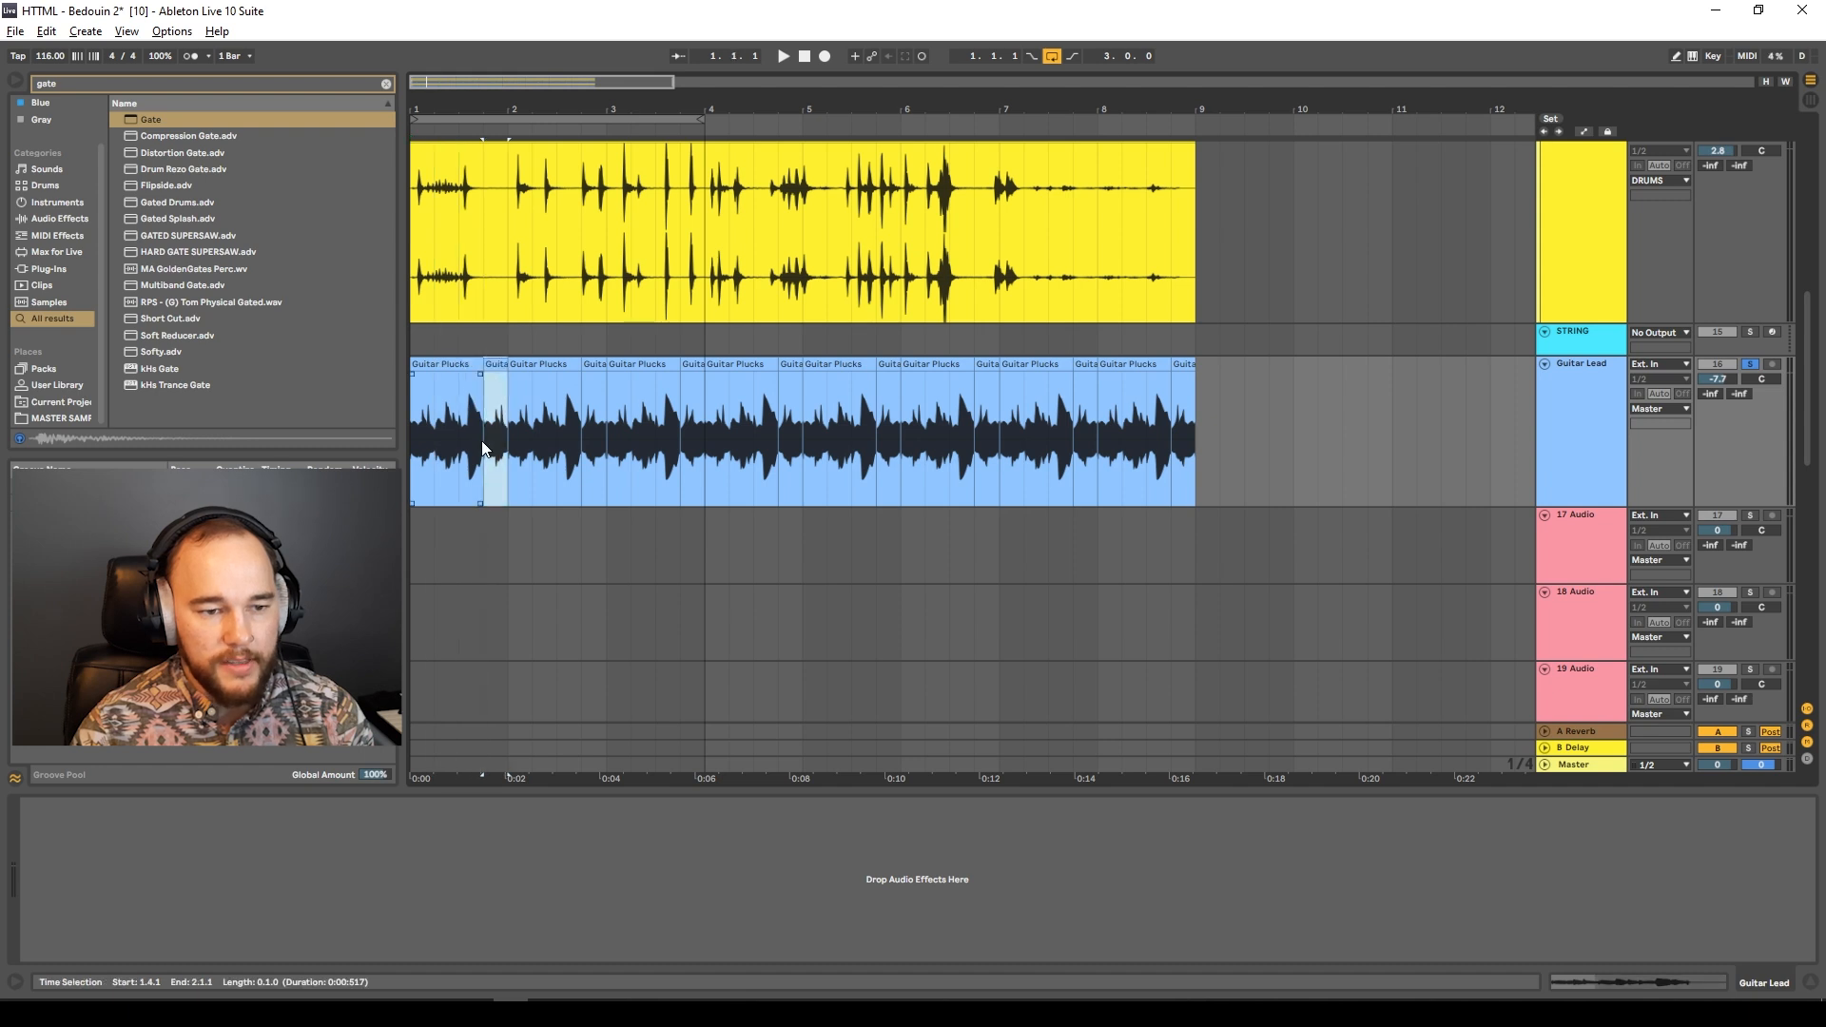
pyautogui.click(415, 390)
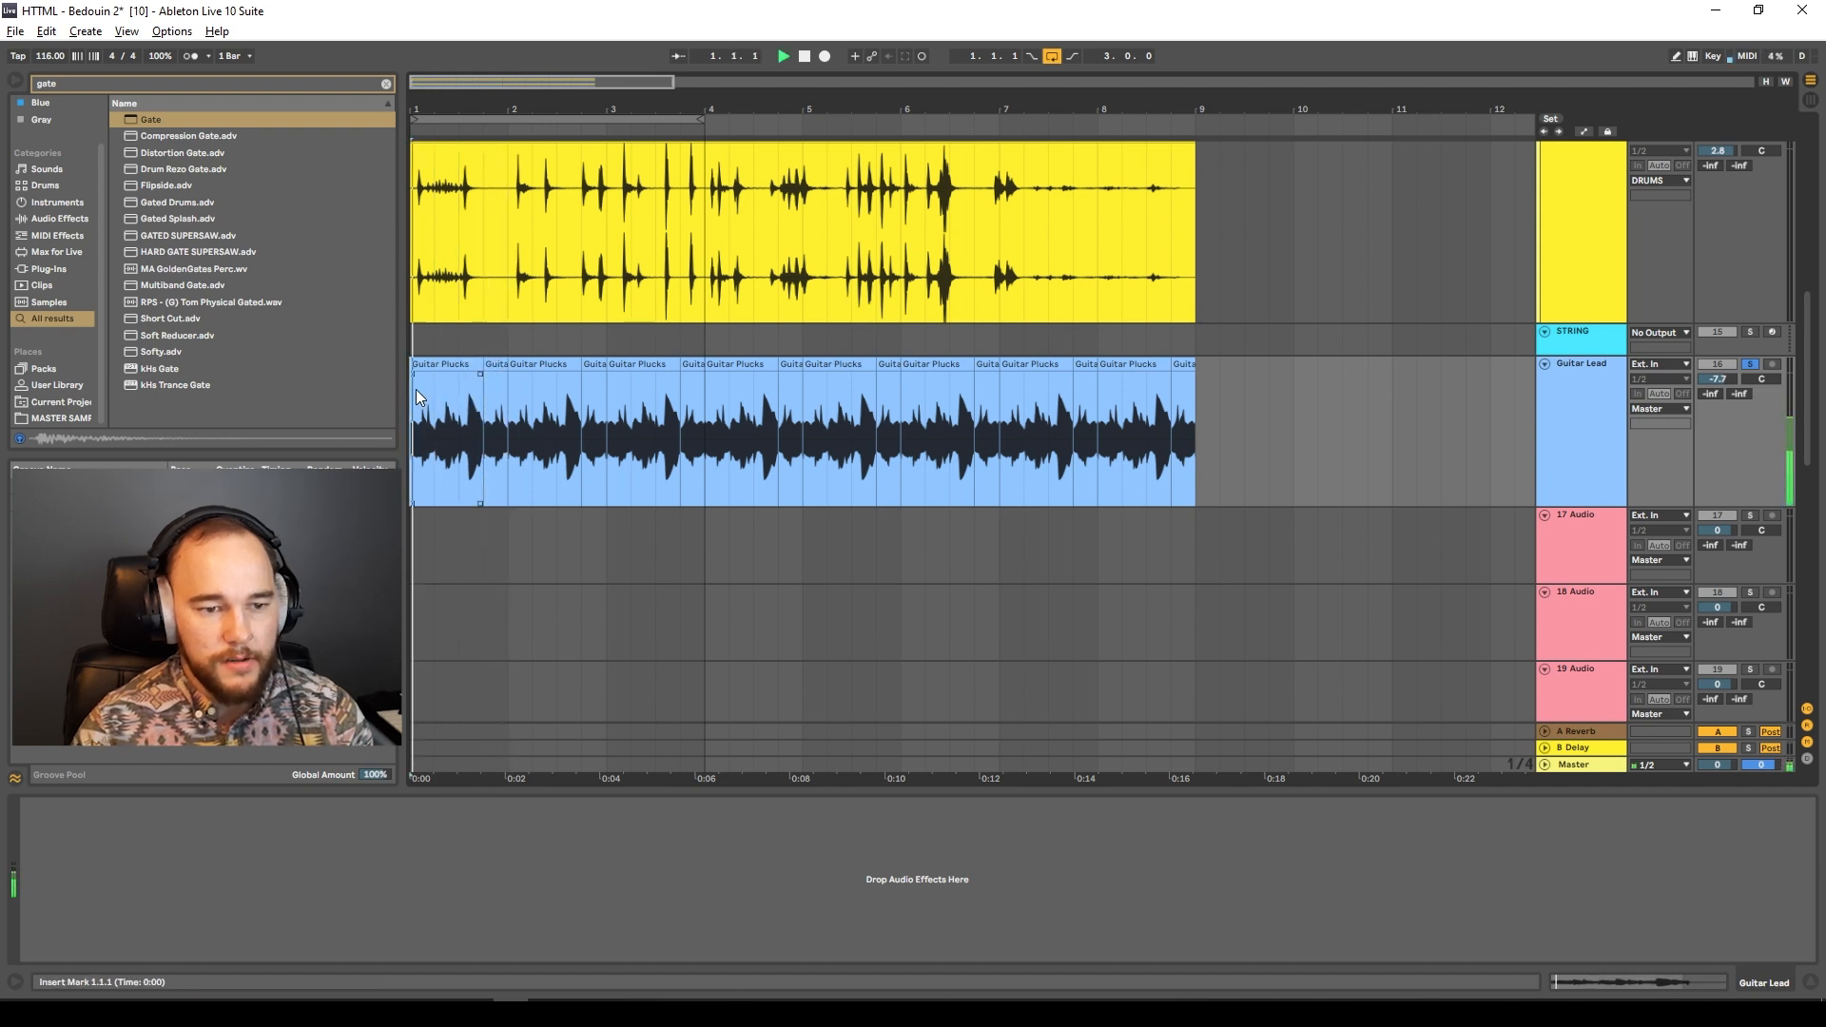
pyautogui.press('space')
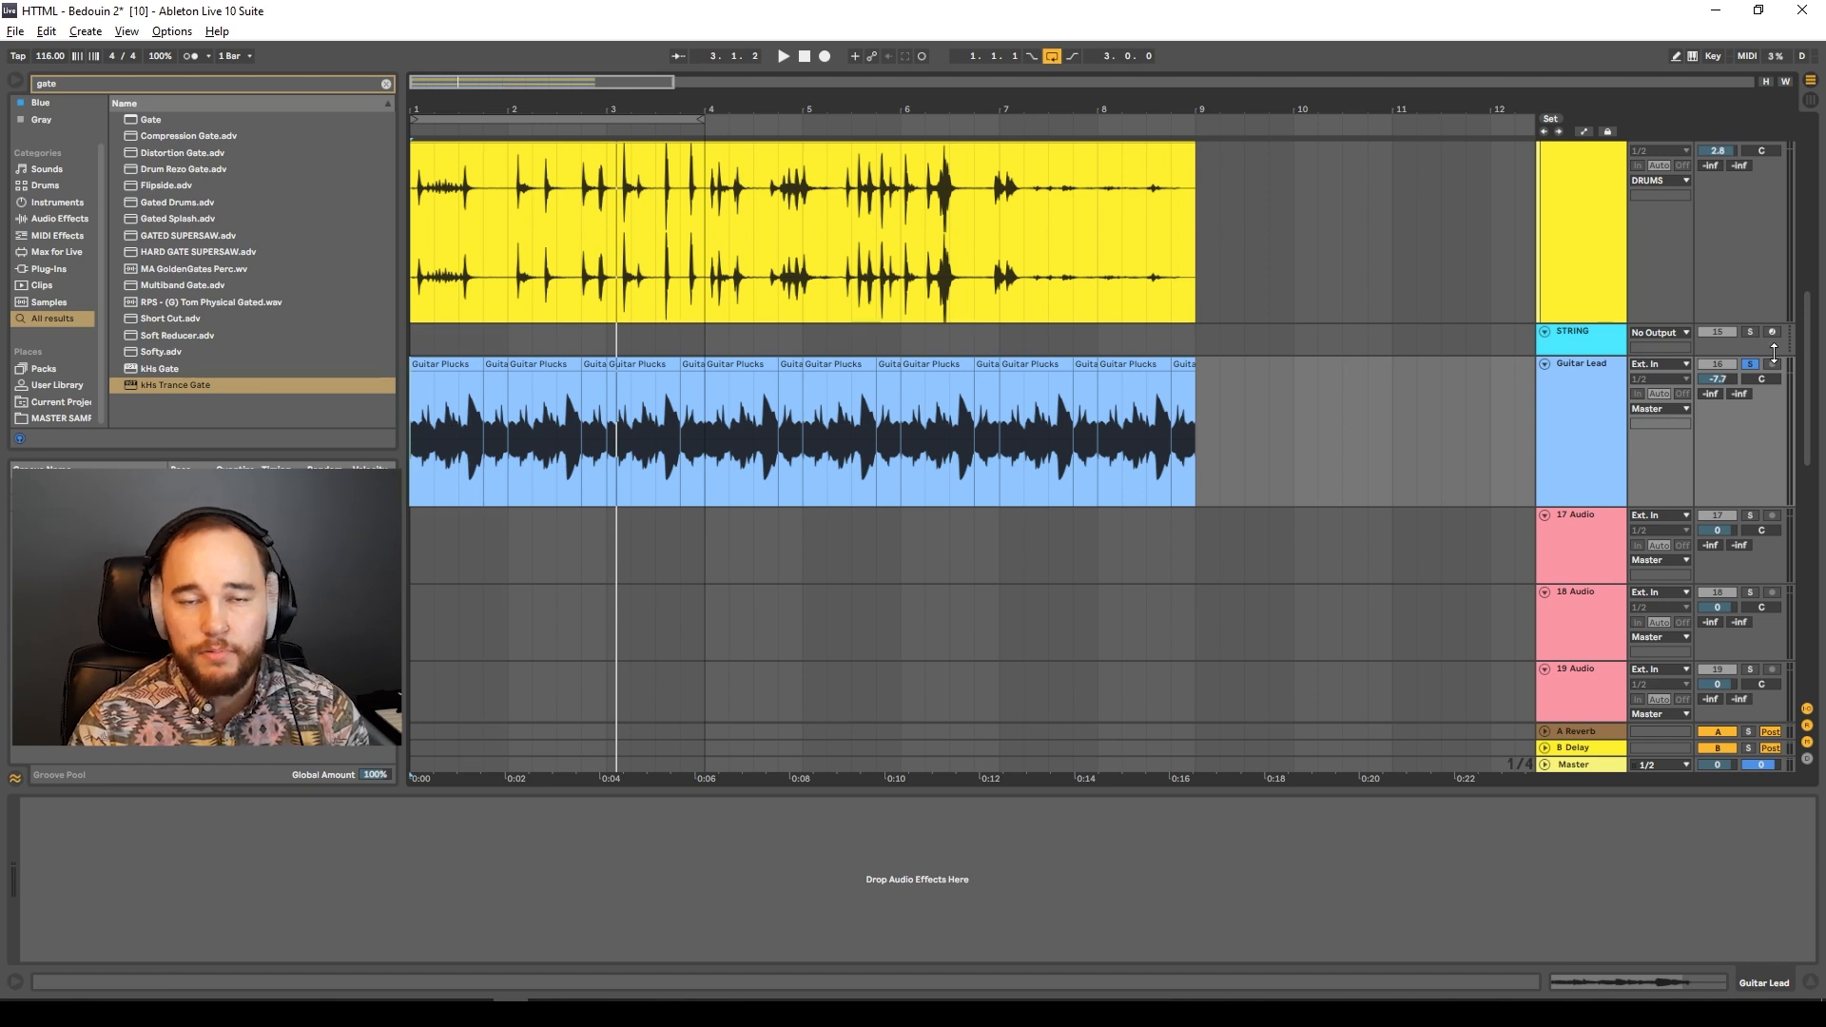
# Reverse the one-beat Guitar Plucks clip at 1.4.1 and play the guitar part from the start.
pyautogui.click(595, 362)
pyautogui.click(491, 370)
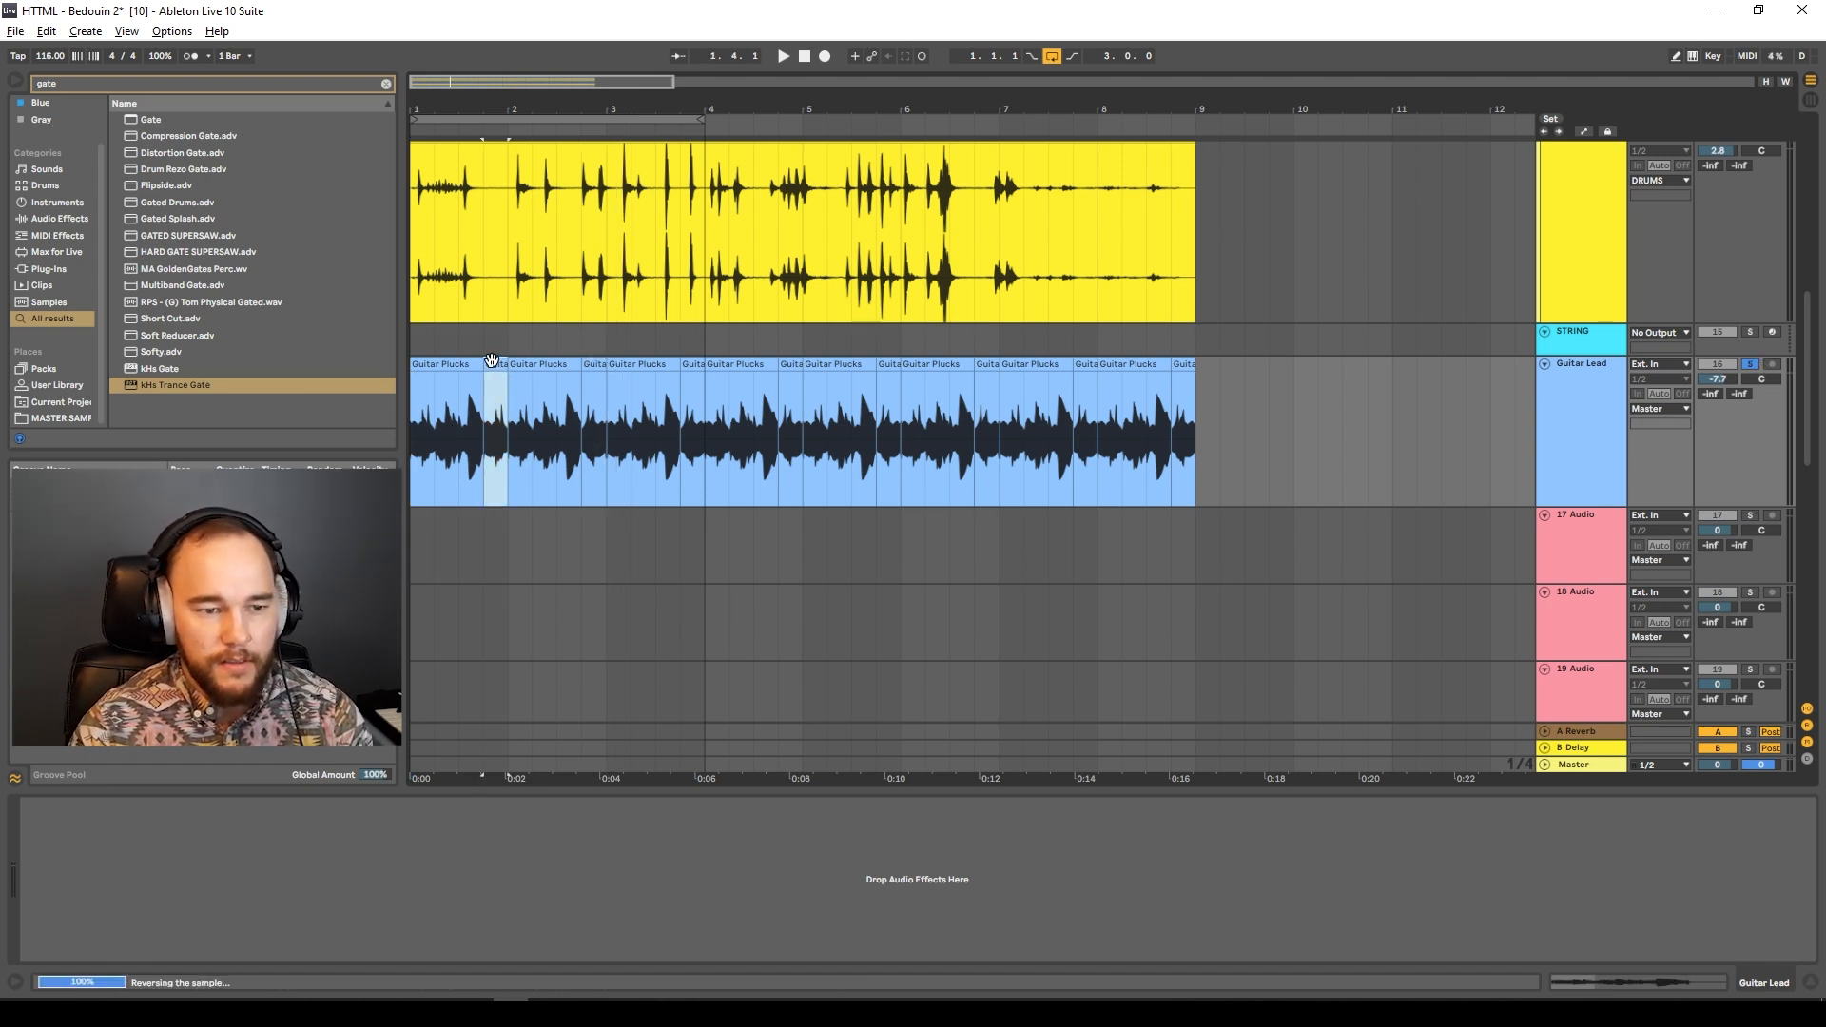
pyautogui.click(417, 345)
pyautogui.press('space')
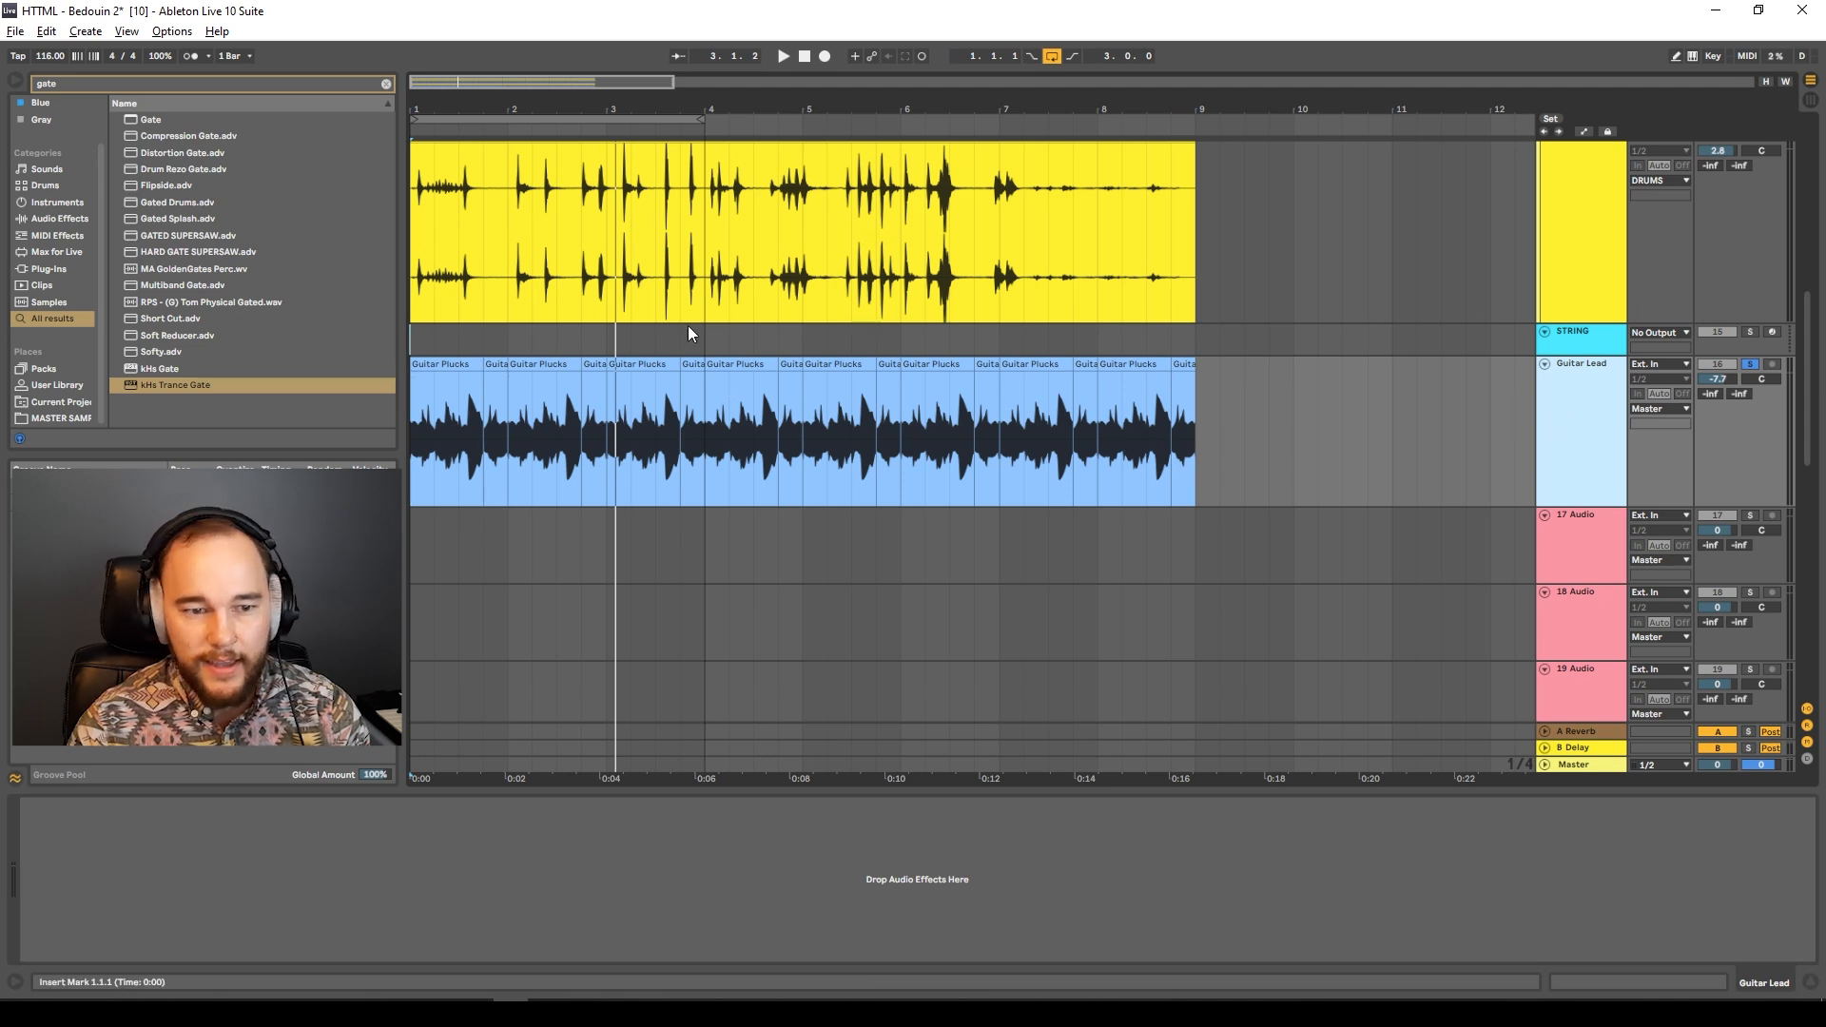
# Duplicate the Guitar Lead track and solo the upper of the two Guitar Lead tracks.
pyautogui.scroll(1, 1590, 407)
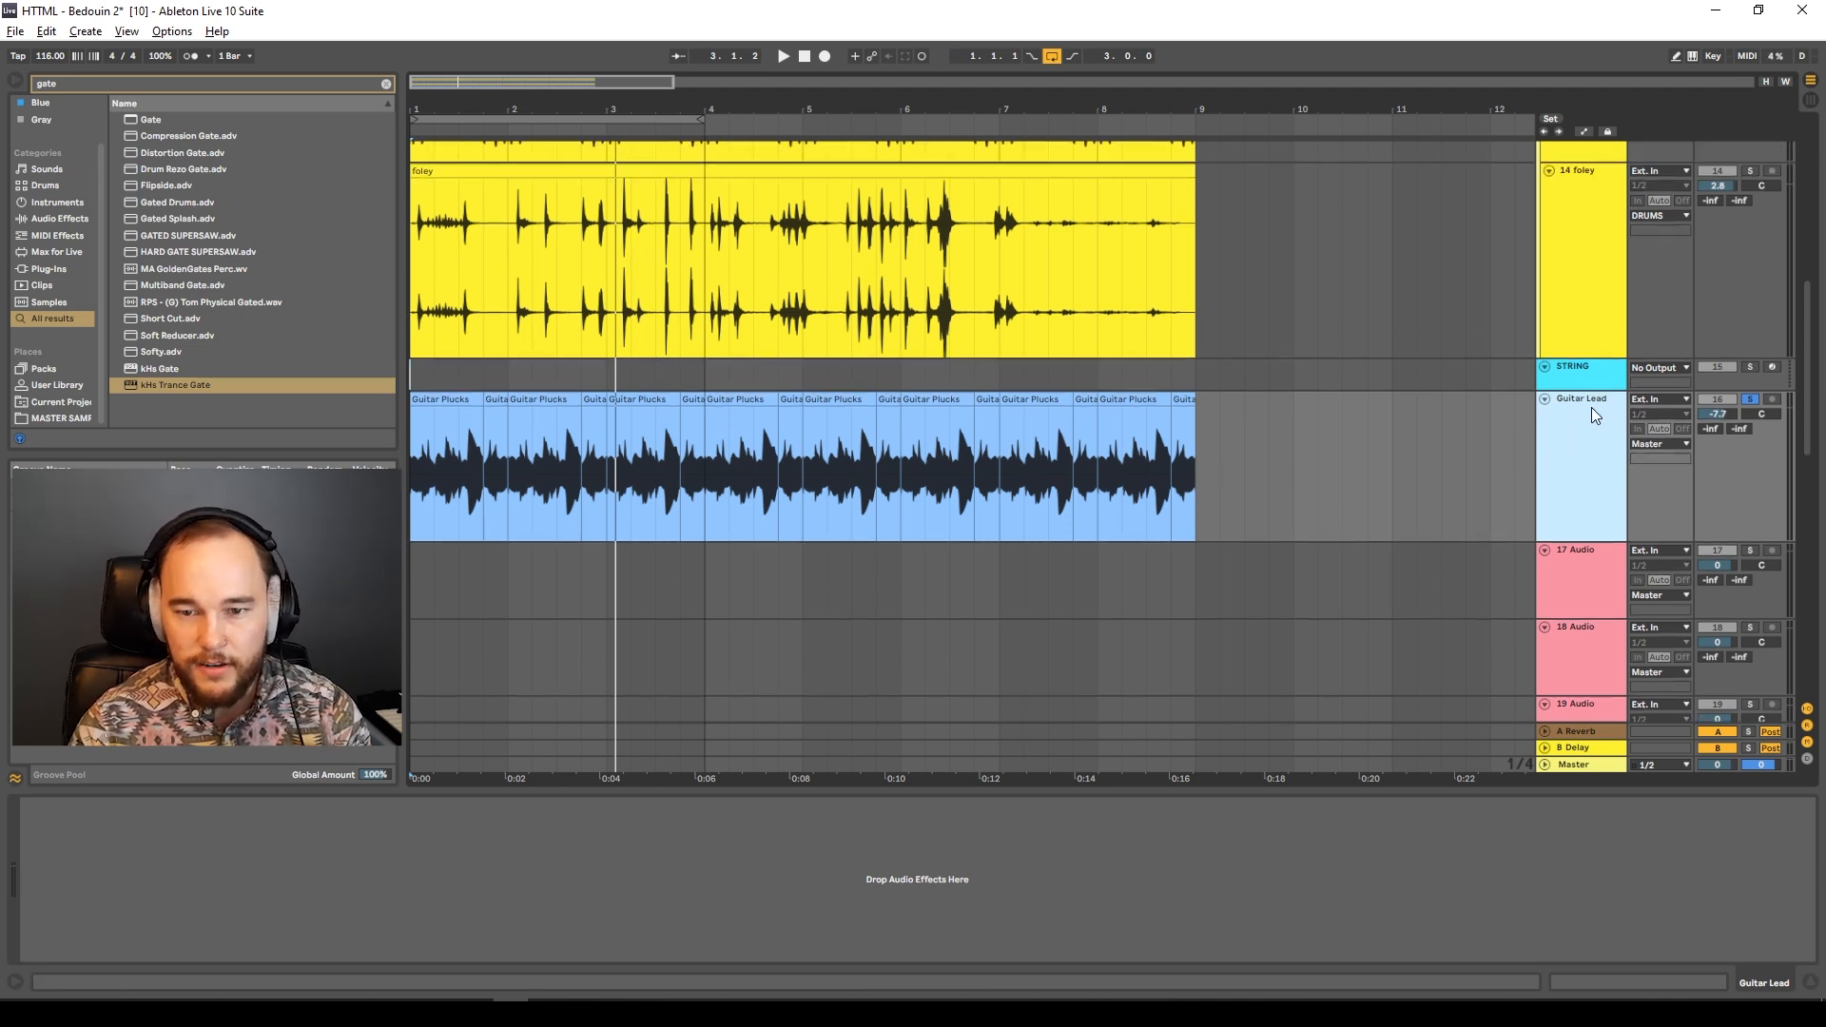
pyautogui.hotkey('ctrl', 'd')
pyautogui.click(1748, 549)
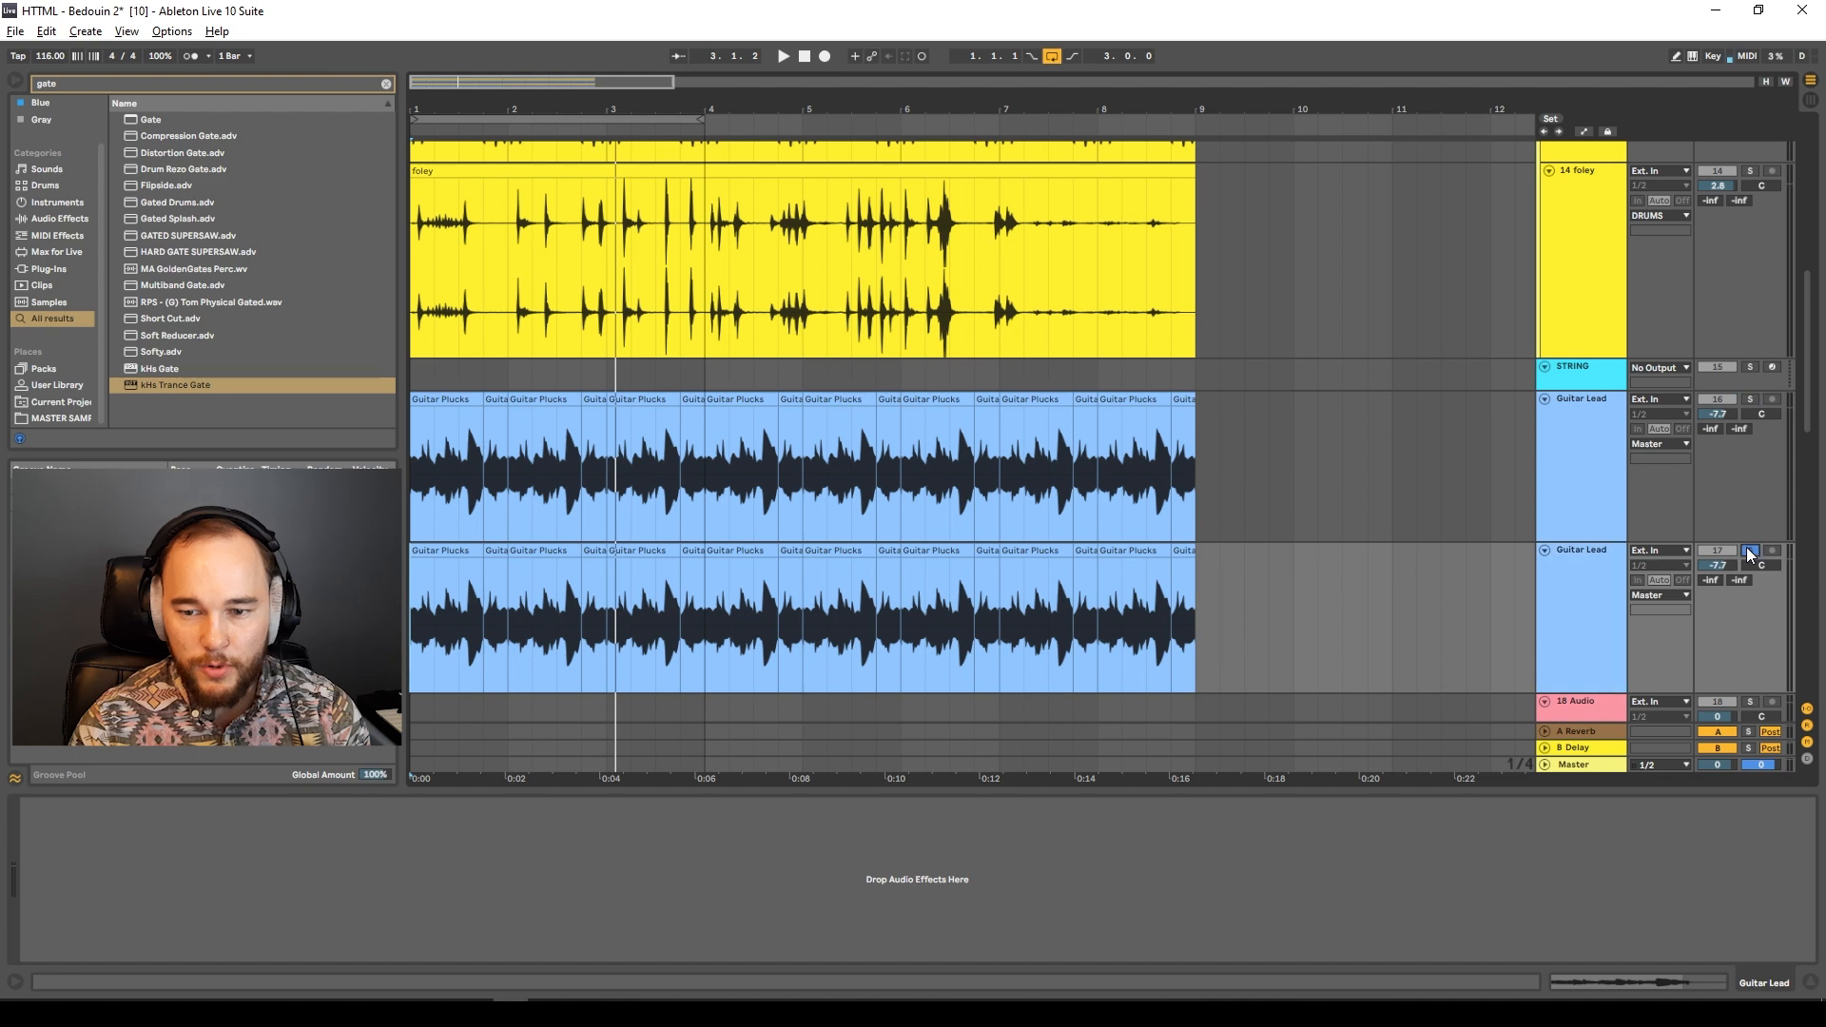
pyautogui.scroll(1, 1601, 537)
pyautogui.scroll(-1, 1603, 545)
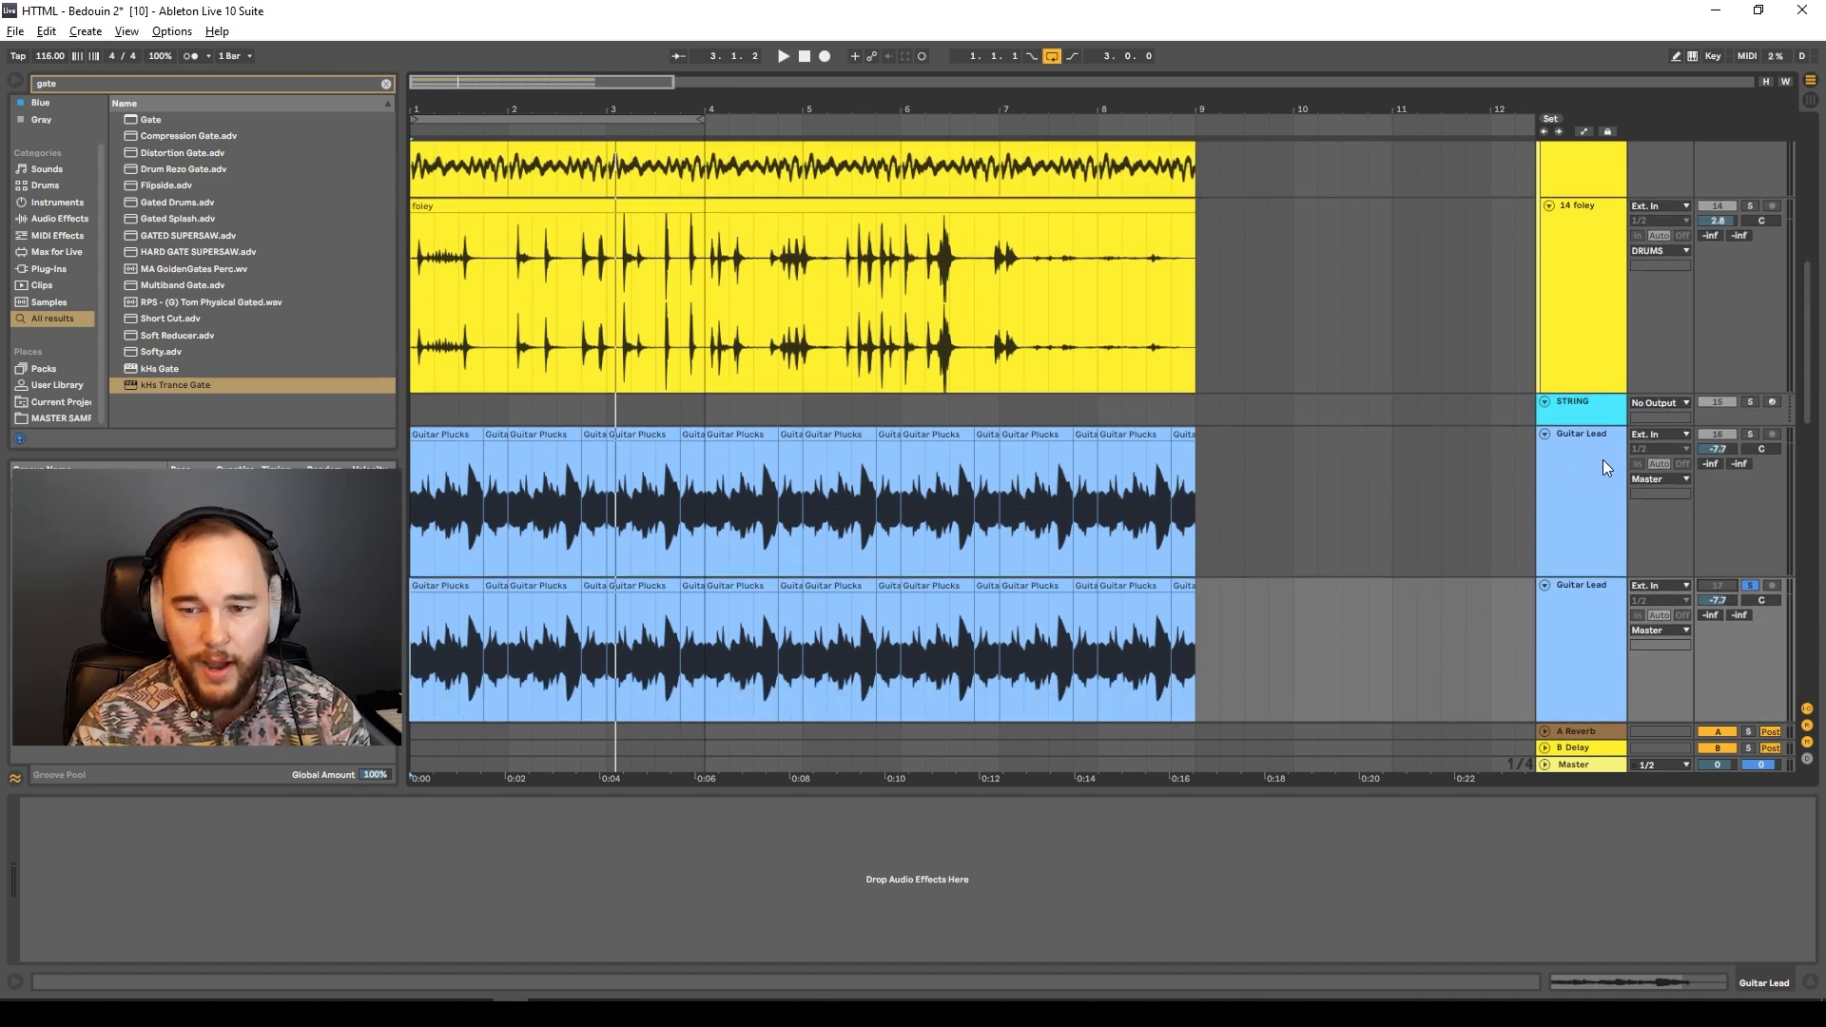
pyautogui.click(1750, 436)
# Select all Guitar Plucks clips on the upper Guitar Lead track and transpose them down together.
pyautogui.click(1182, 435)
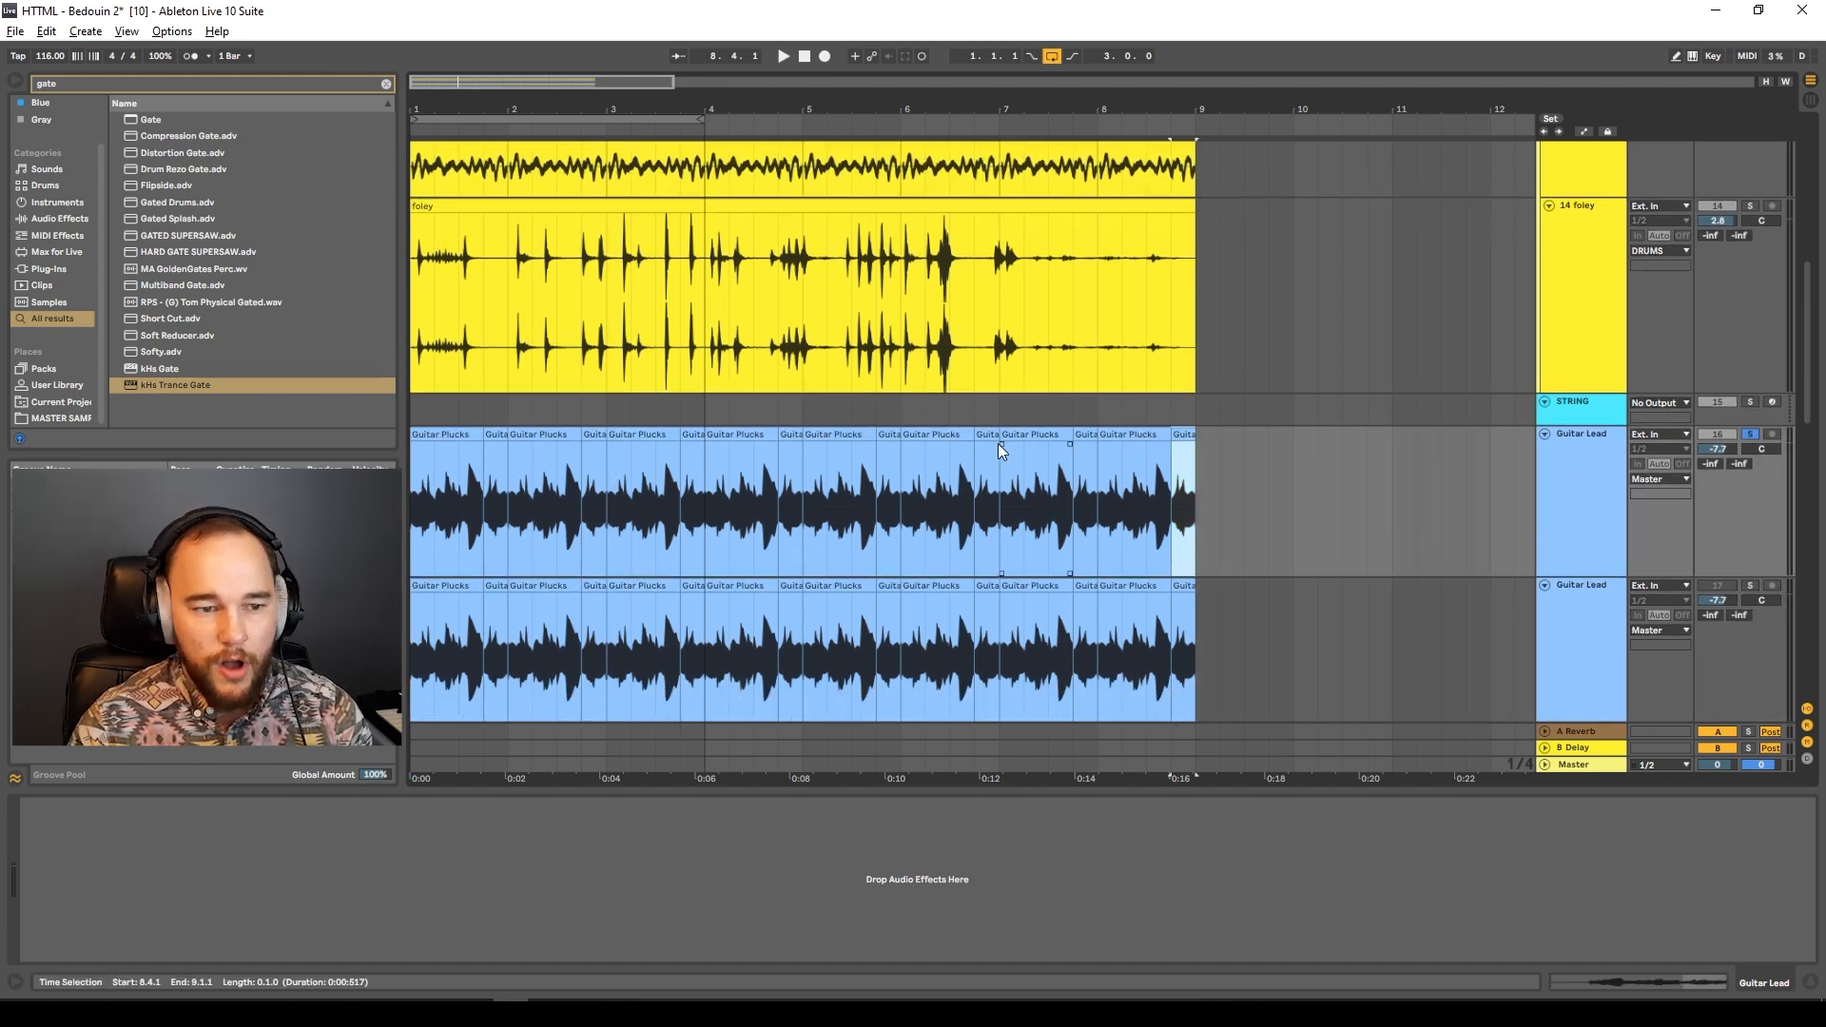
pyautogui.keyDown('shift'); pyautogui.doubleClick(421, 435); pyautogui.keyUp('shift')
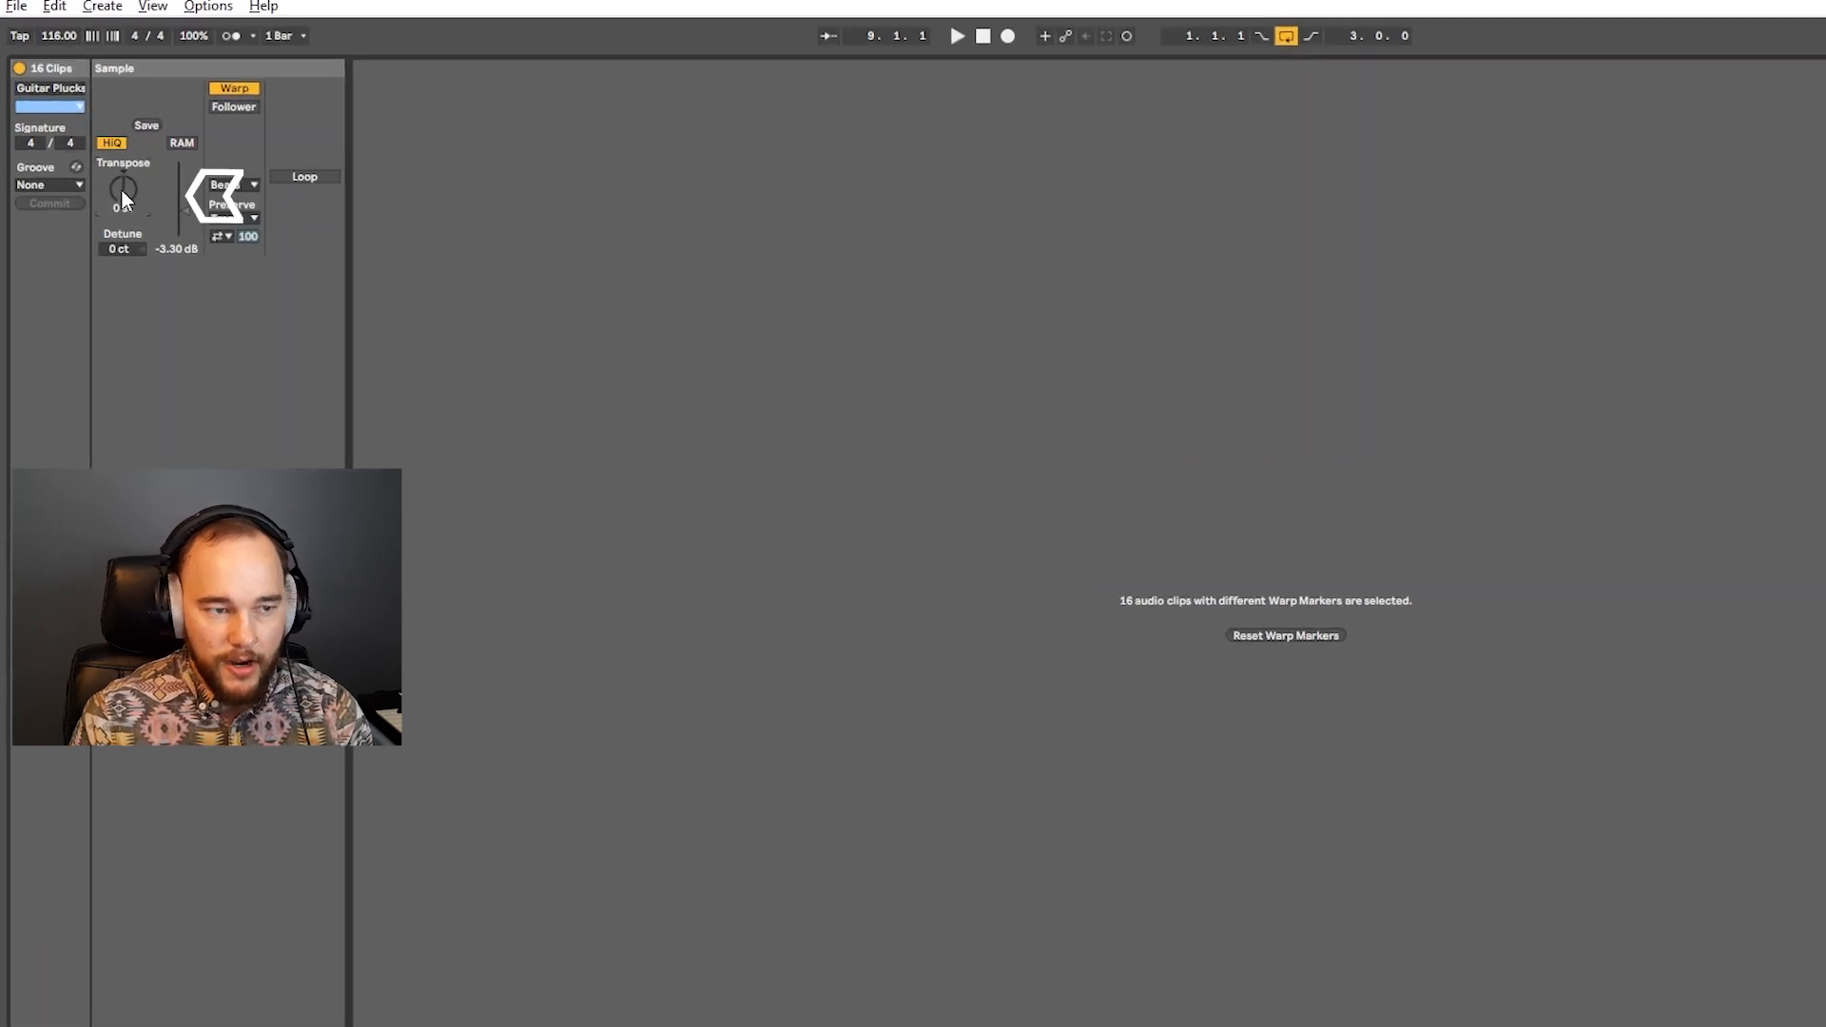
pyautogui.moveTo(110, 190); pyautogui.dragTo(111, 218)
pyautogui.hotkey('shift', 'Tab')
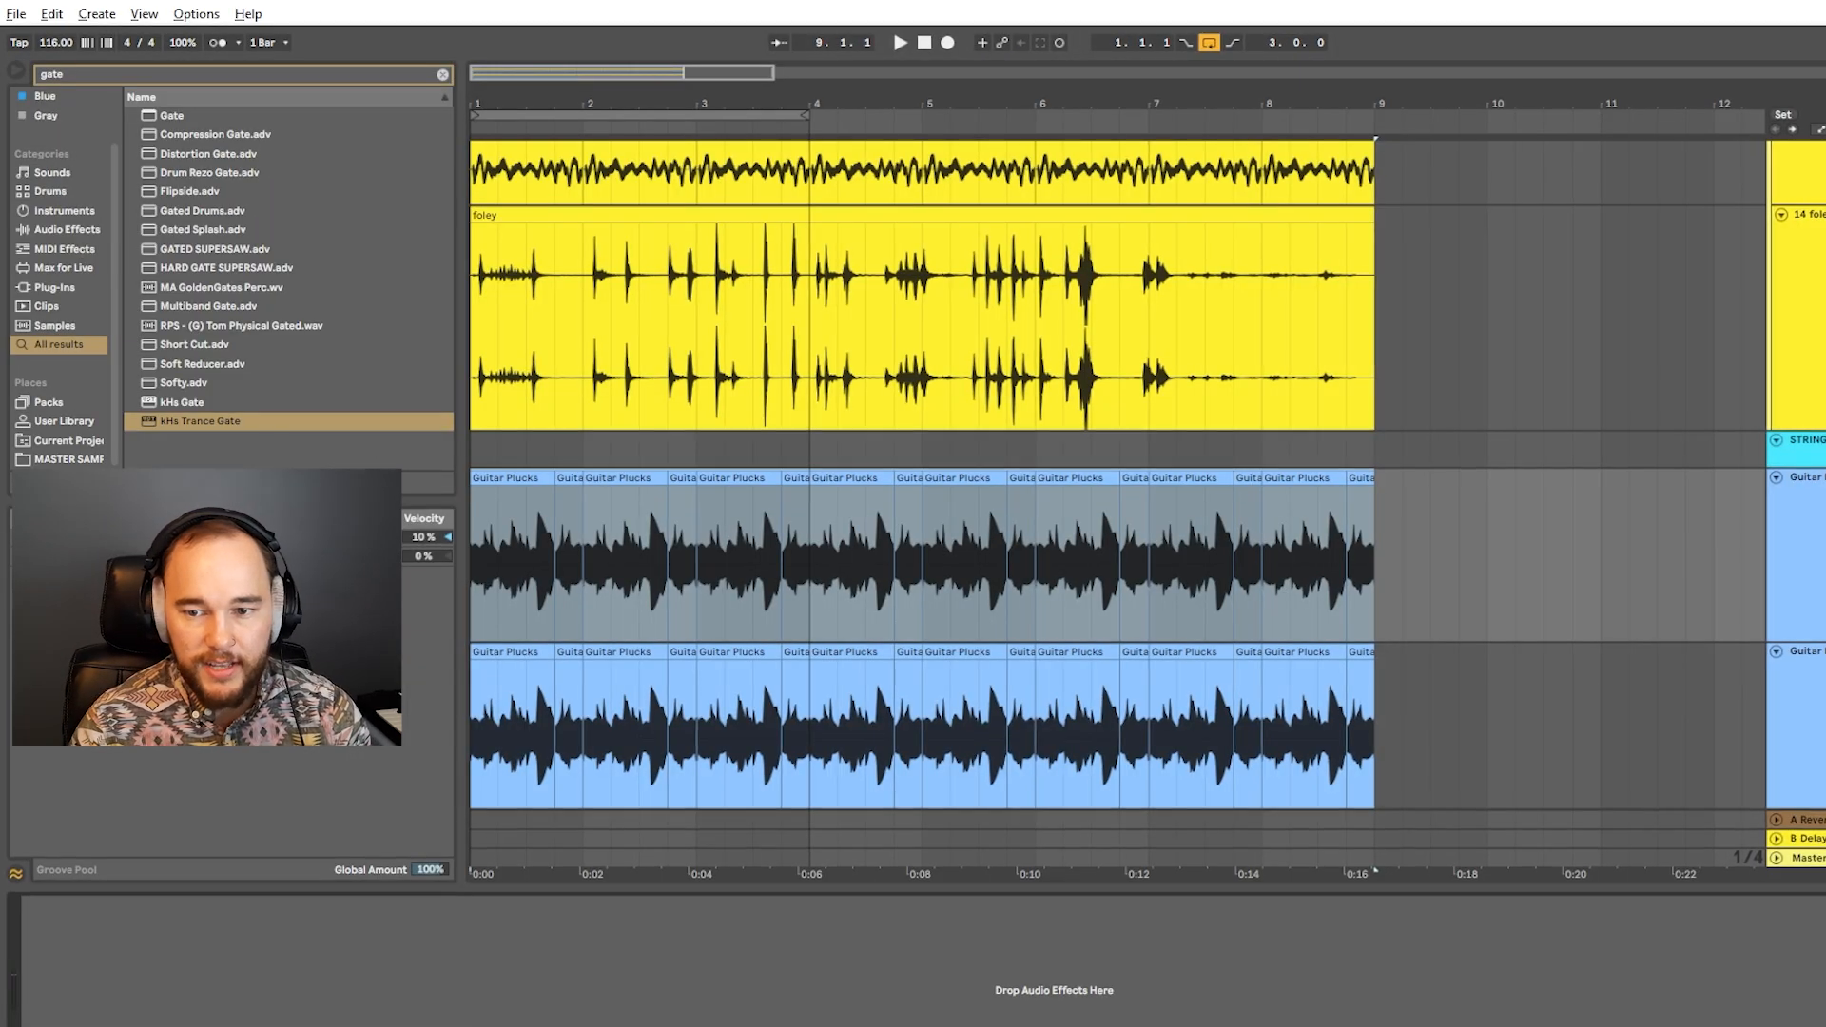
# Listen to the transposed upper Guitar Lead on its own and together with the lower Guitar Lead, both soloed.
pyautogui.press('space')
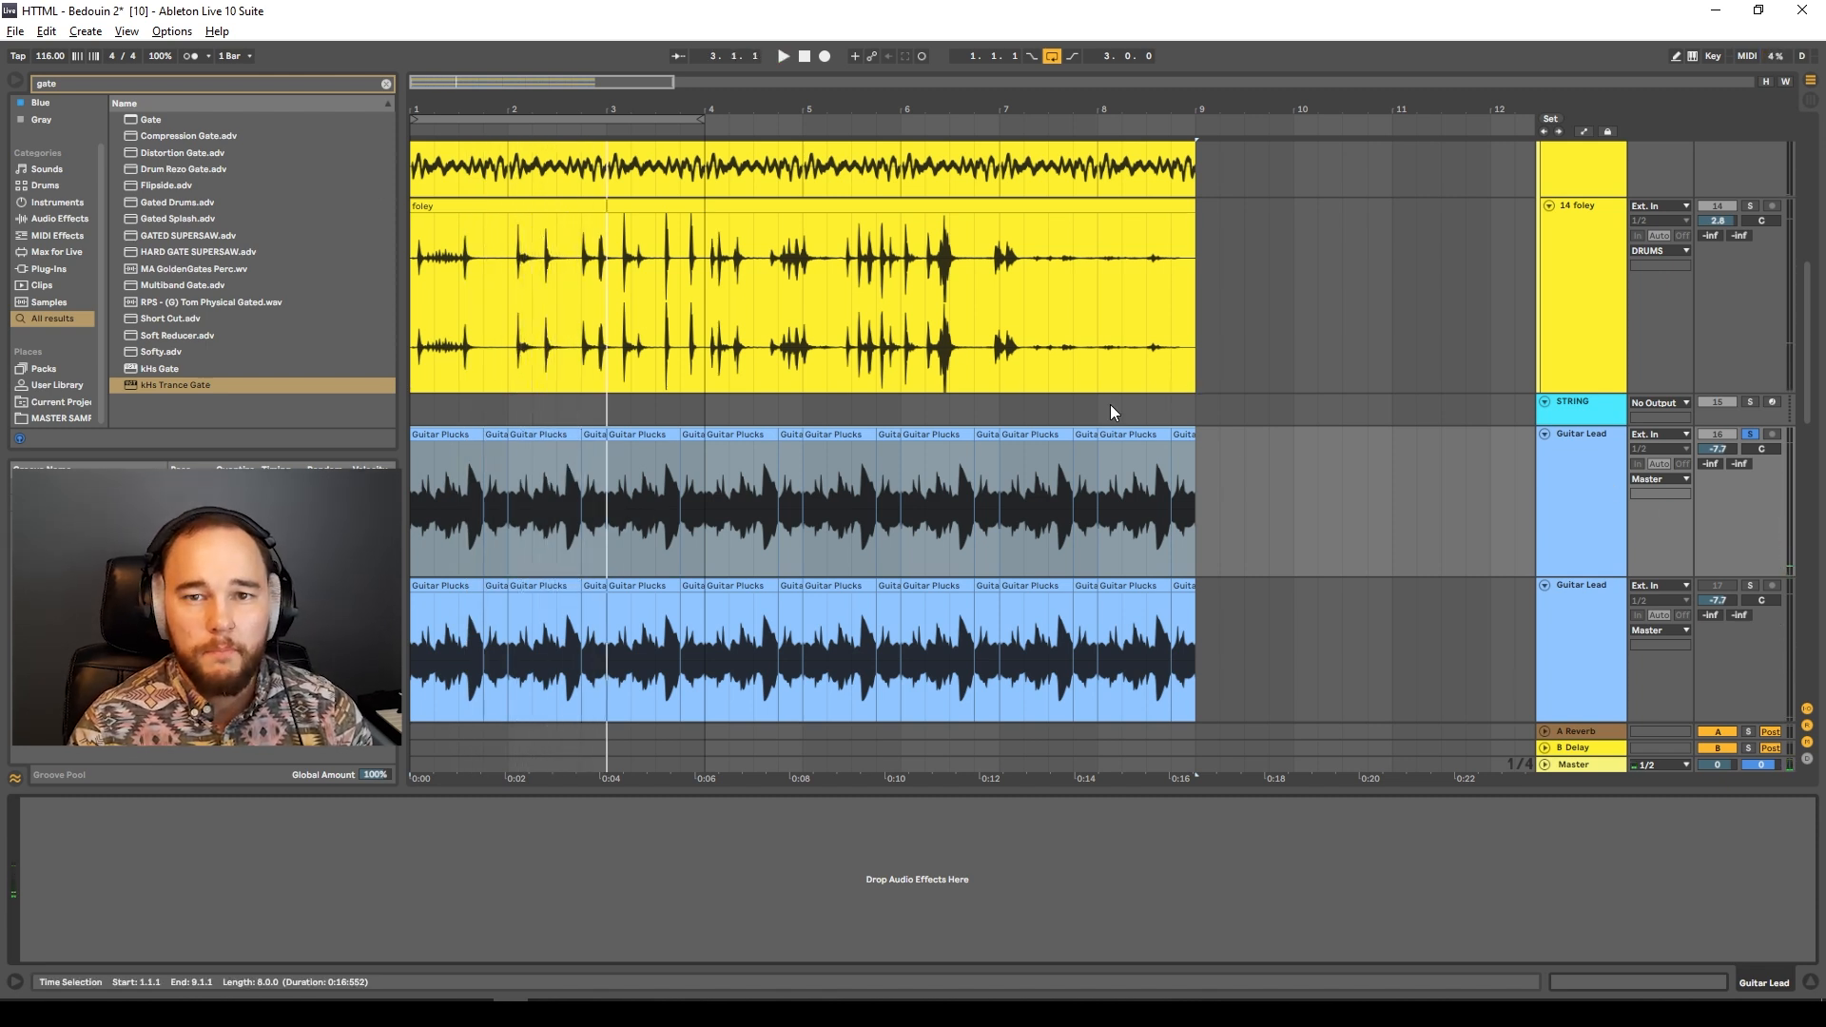
pyautogui.click(1750, 584)
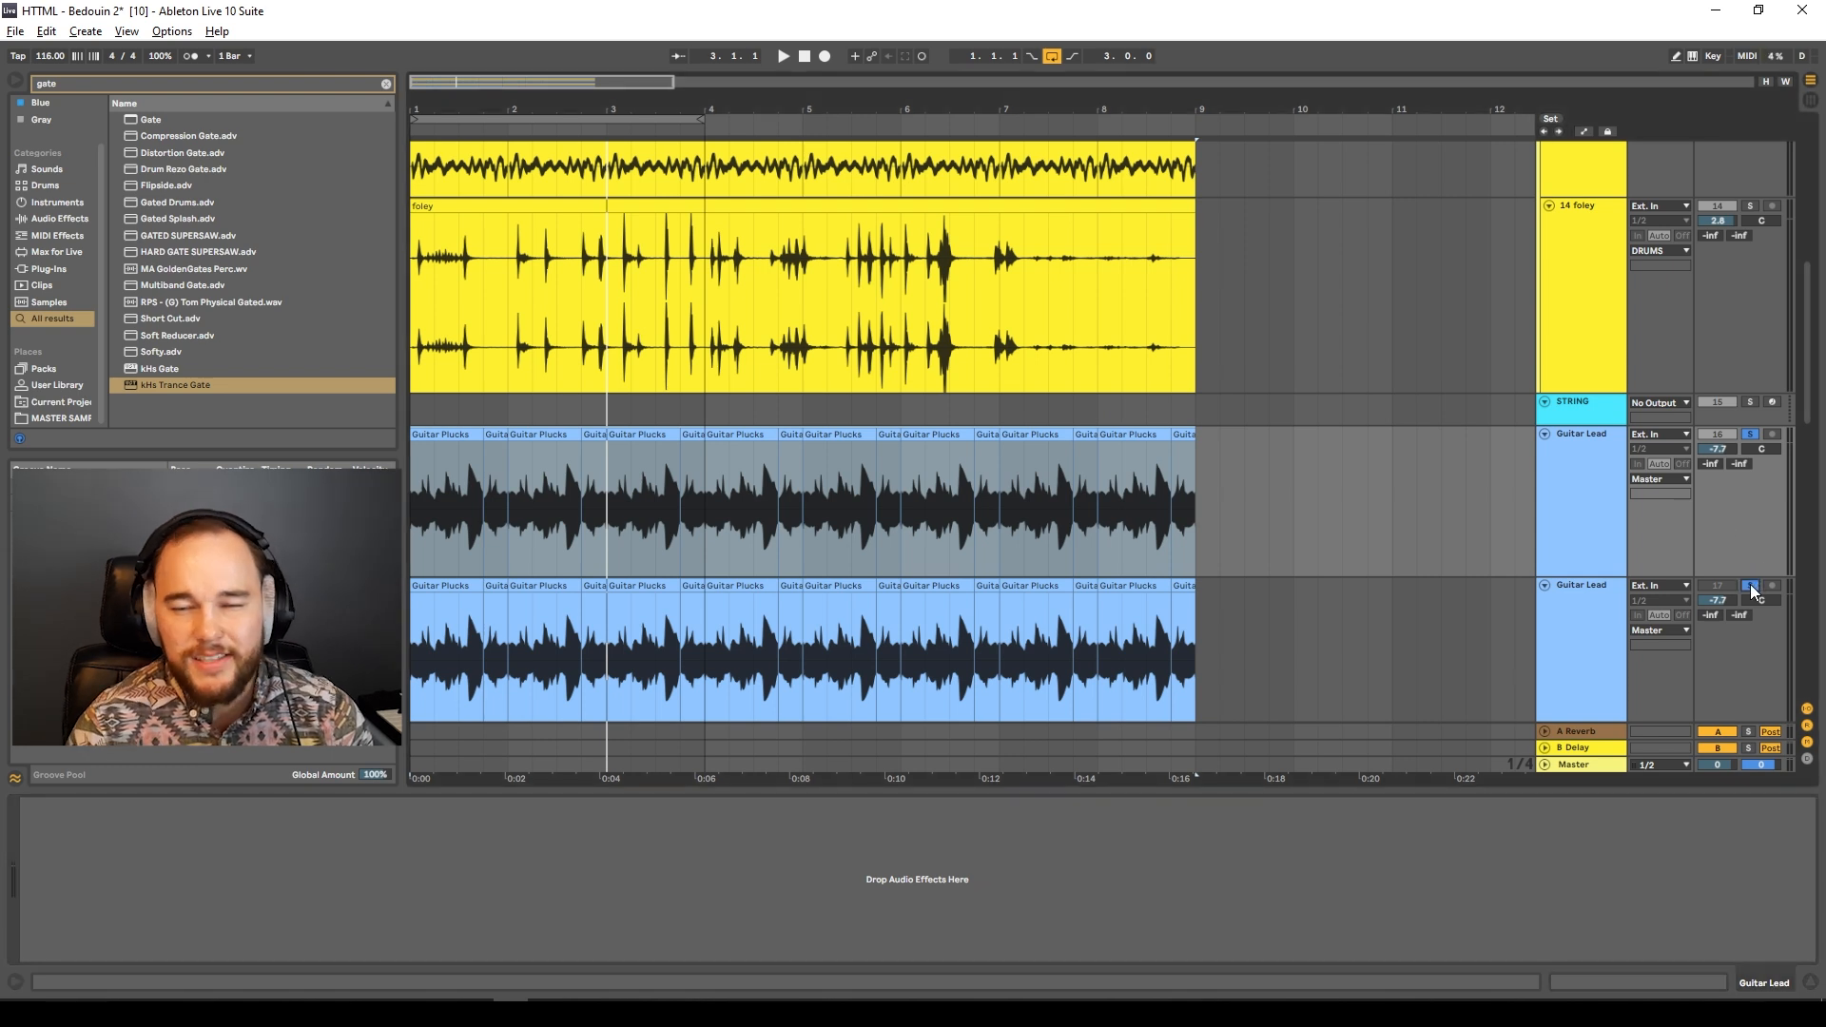
pyautogui.press('space')
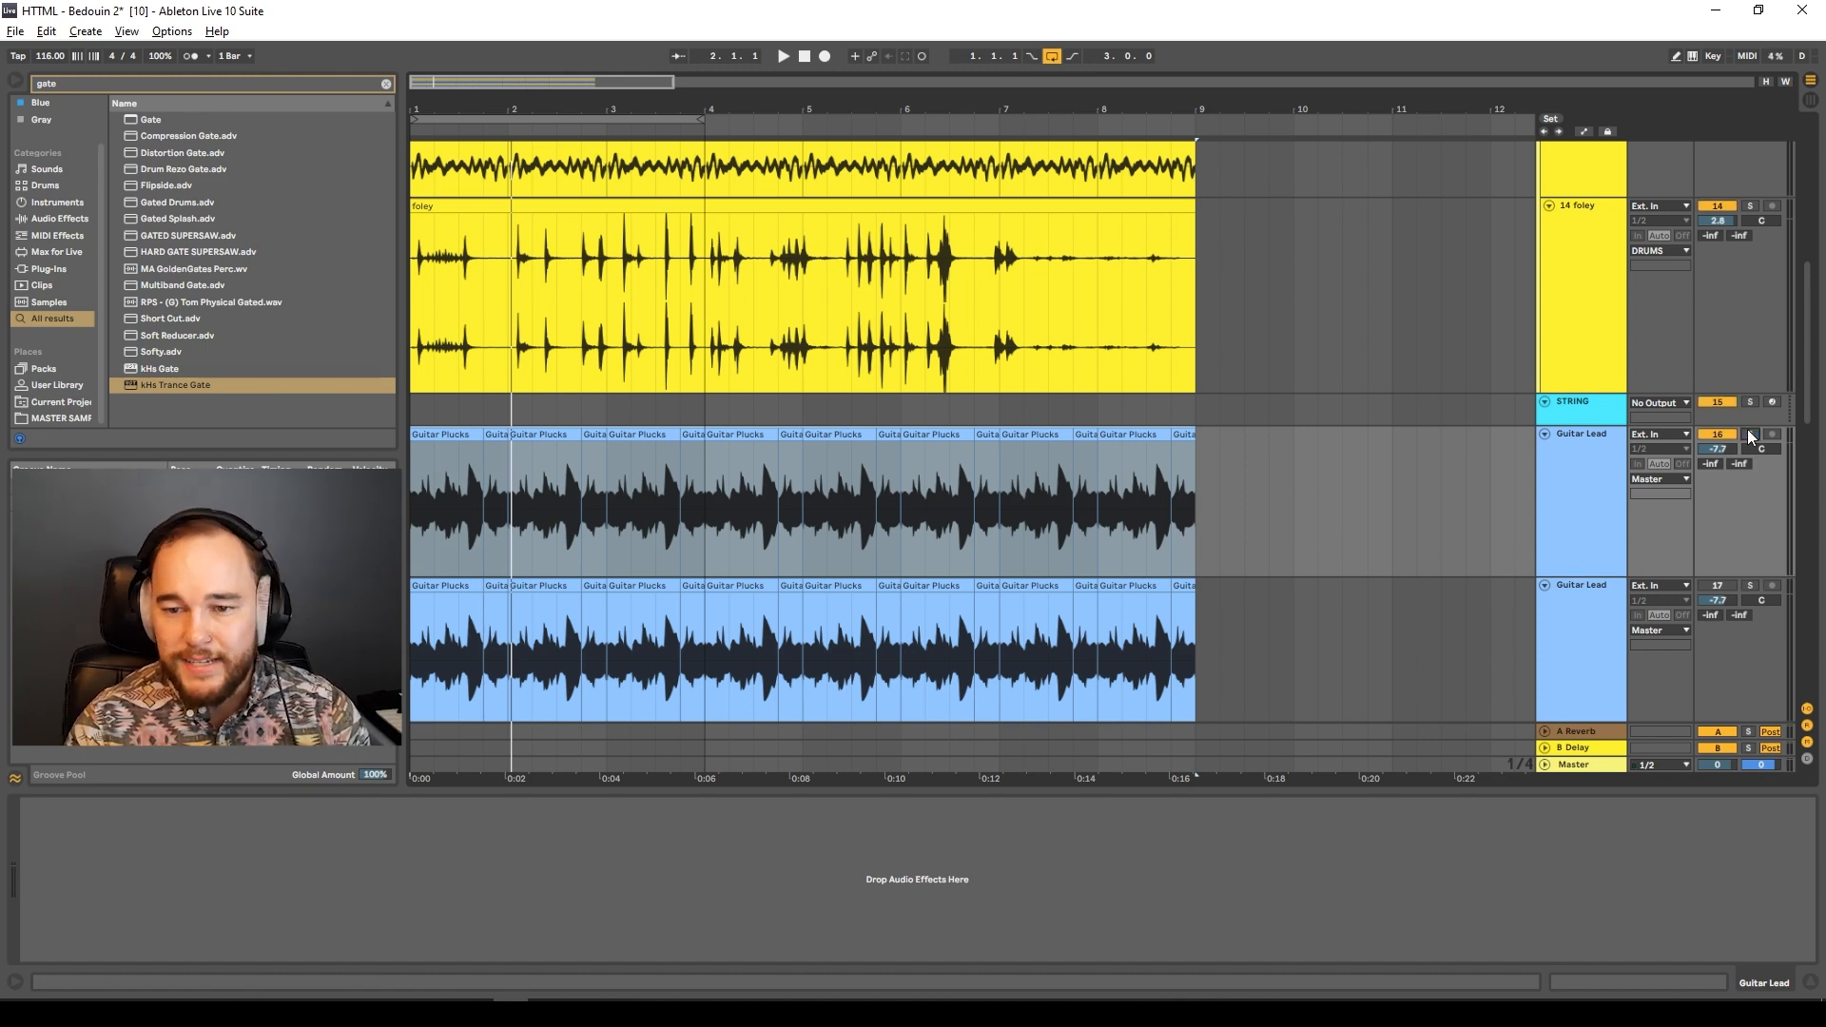
# Find EQ Eight in the browser and add it to the upper Guitar Lead track.
pyautogui.click(1579, 459)
pyautogui.hotkey('ctrl', 'f')
pyautogui.write('eq')
pyautogui.moveTo(153, 135); pyautogui.dragTo(157, 136)
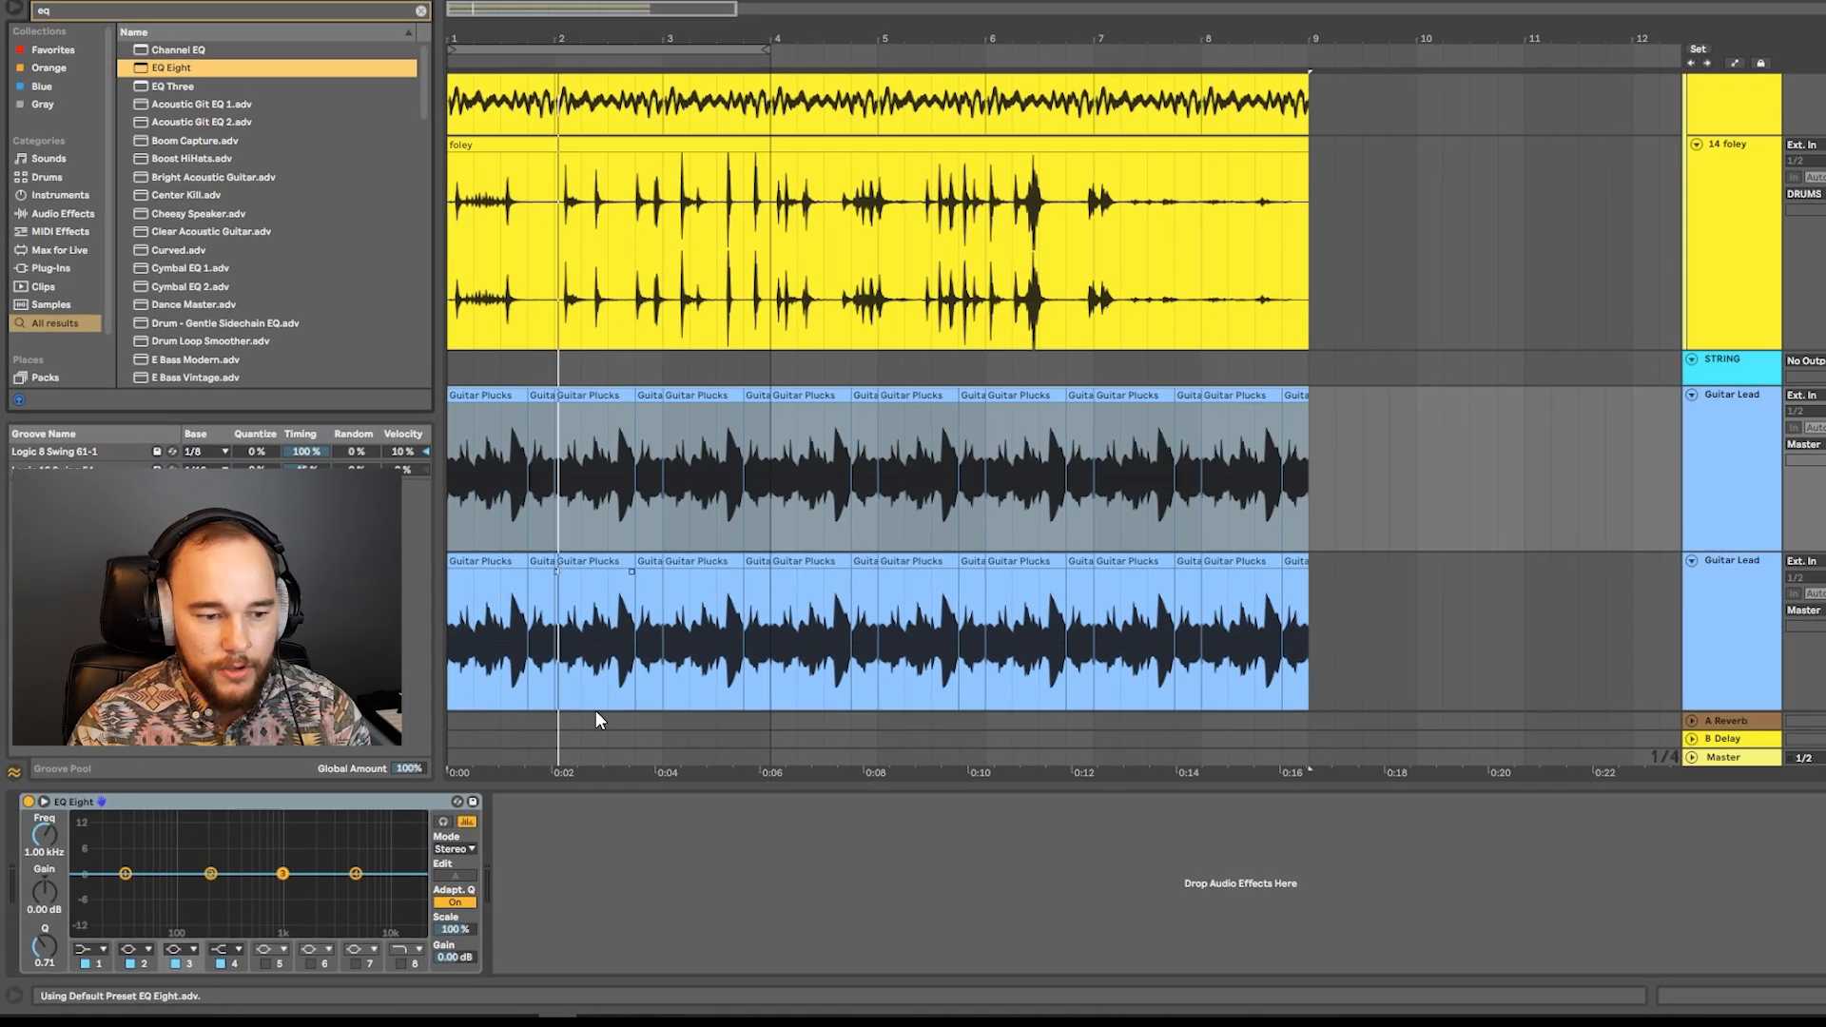
# Make band 1 of the guitar's EQ Eight a steep low cut at about 74 Hz and play the result.
pyautogui.click(88, 937)
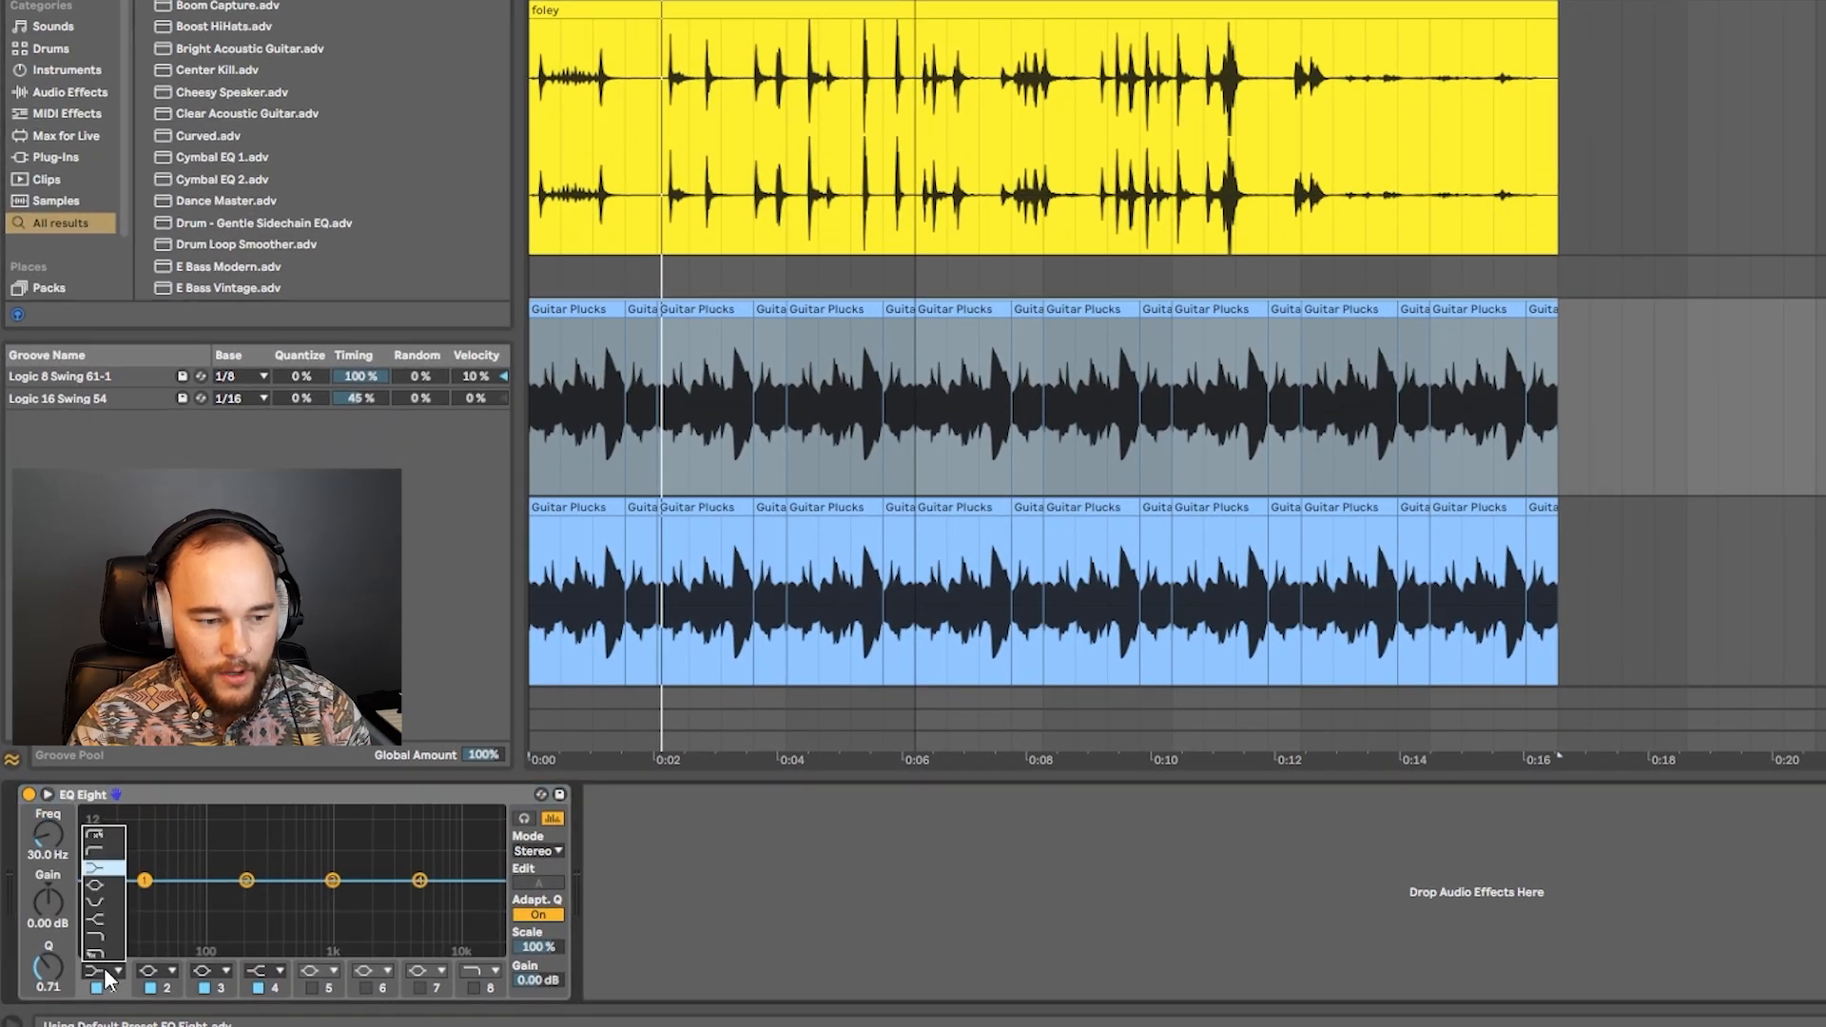
pyautogui.click(100, 835)
pyautogui.moveTo(145, 897); pyautogui.dragTo(193, 899)
pyautogui.press('space')
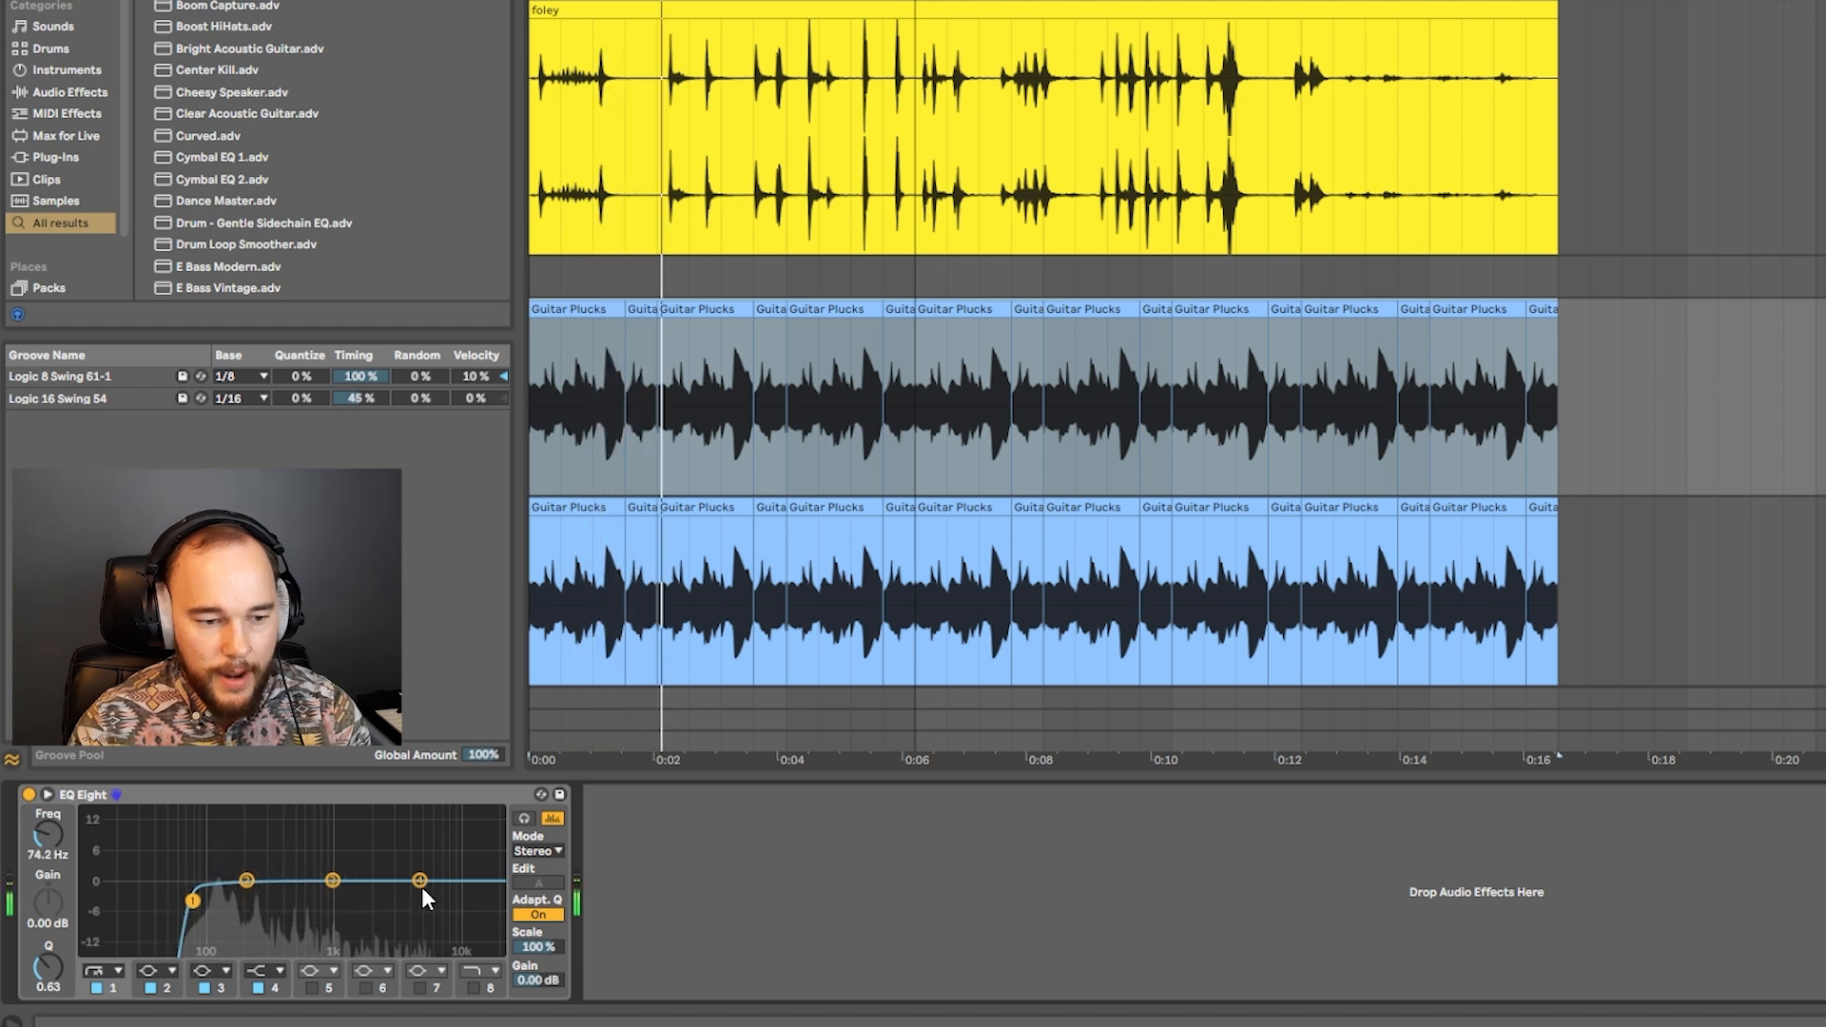
# Enable band 8 as a high cut on the guitar's EQ Eight and bring it down to about 408 Hz during playback.
pyautogui.click(475, 987)
pyautogui.press('space')
pyautogui.moveTo(489, 899); pyautogui.dragTo(274, 901)
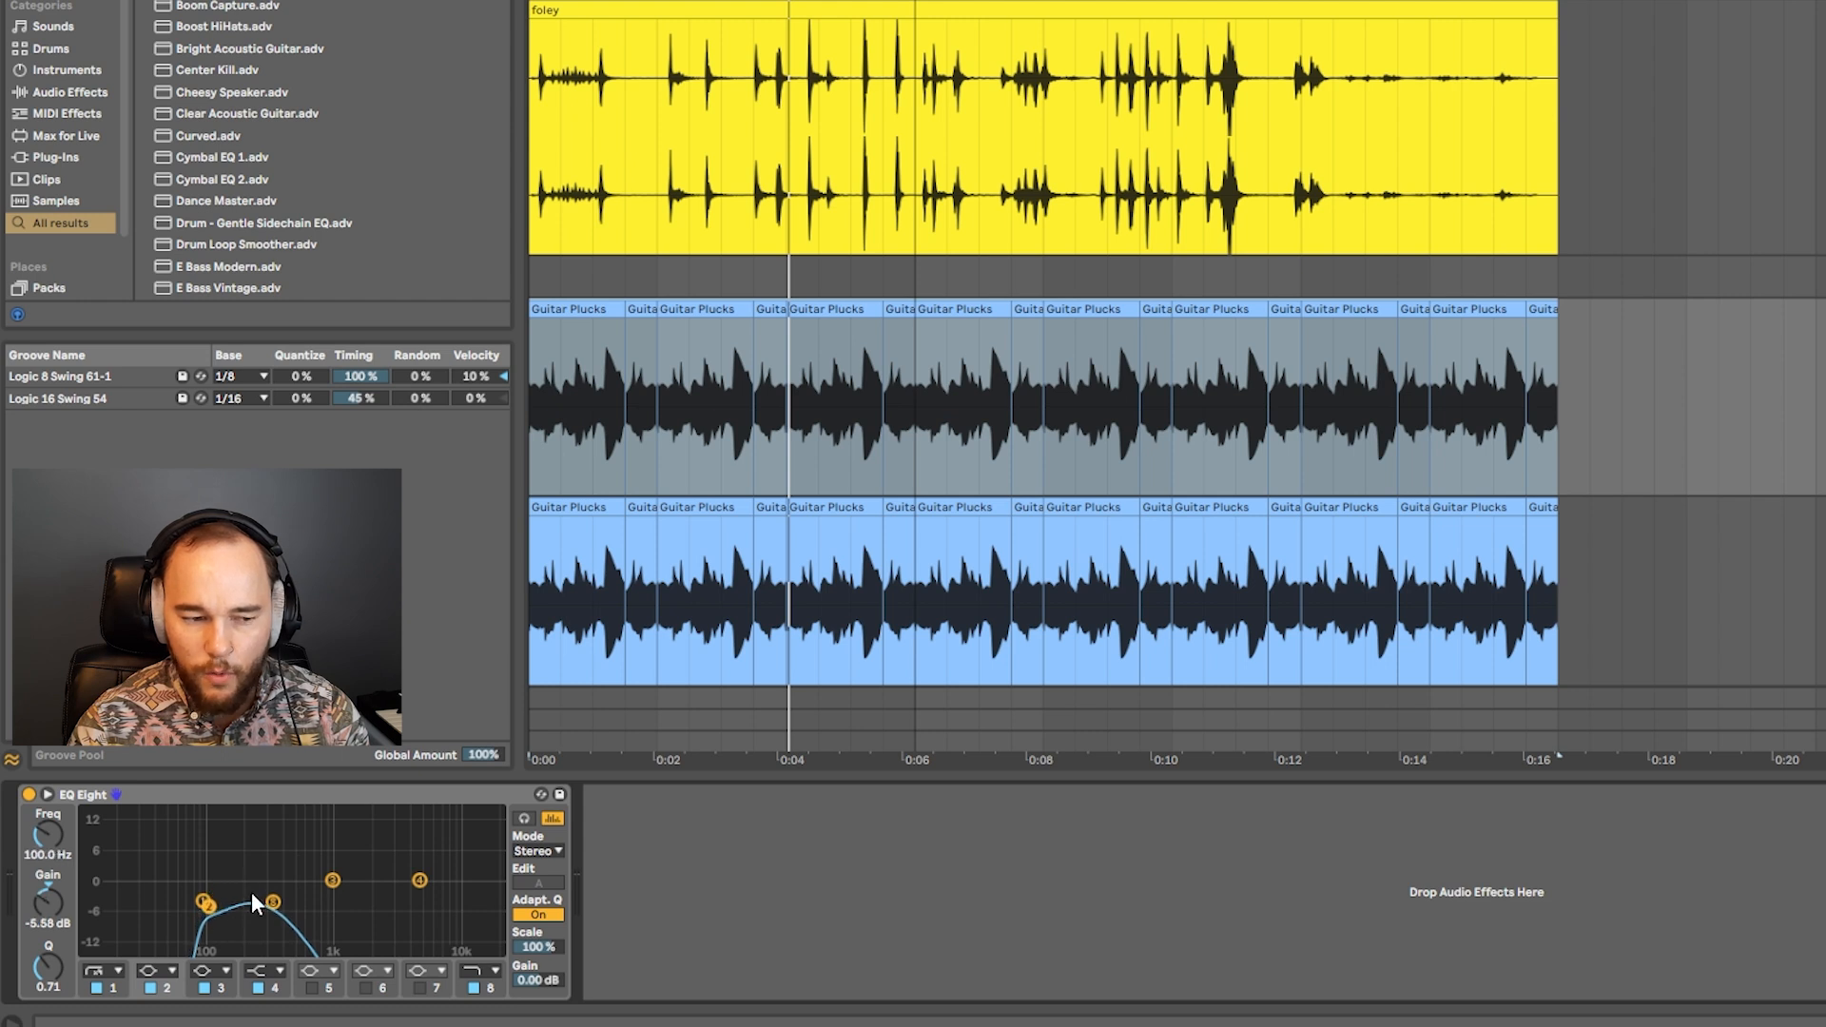
pyautogui.press('space')
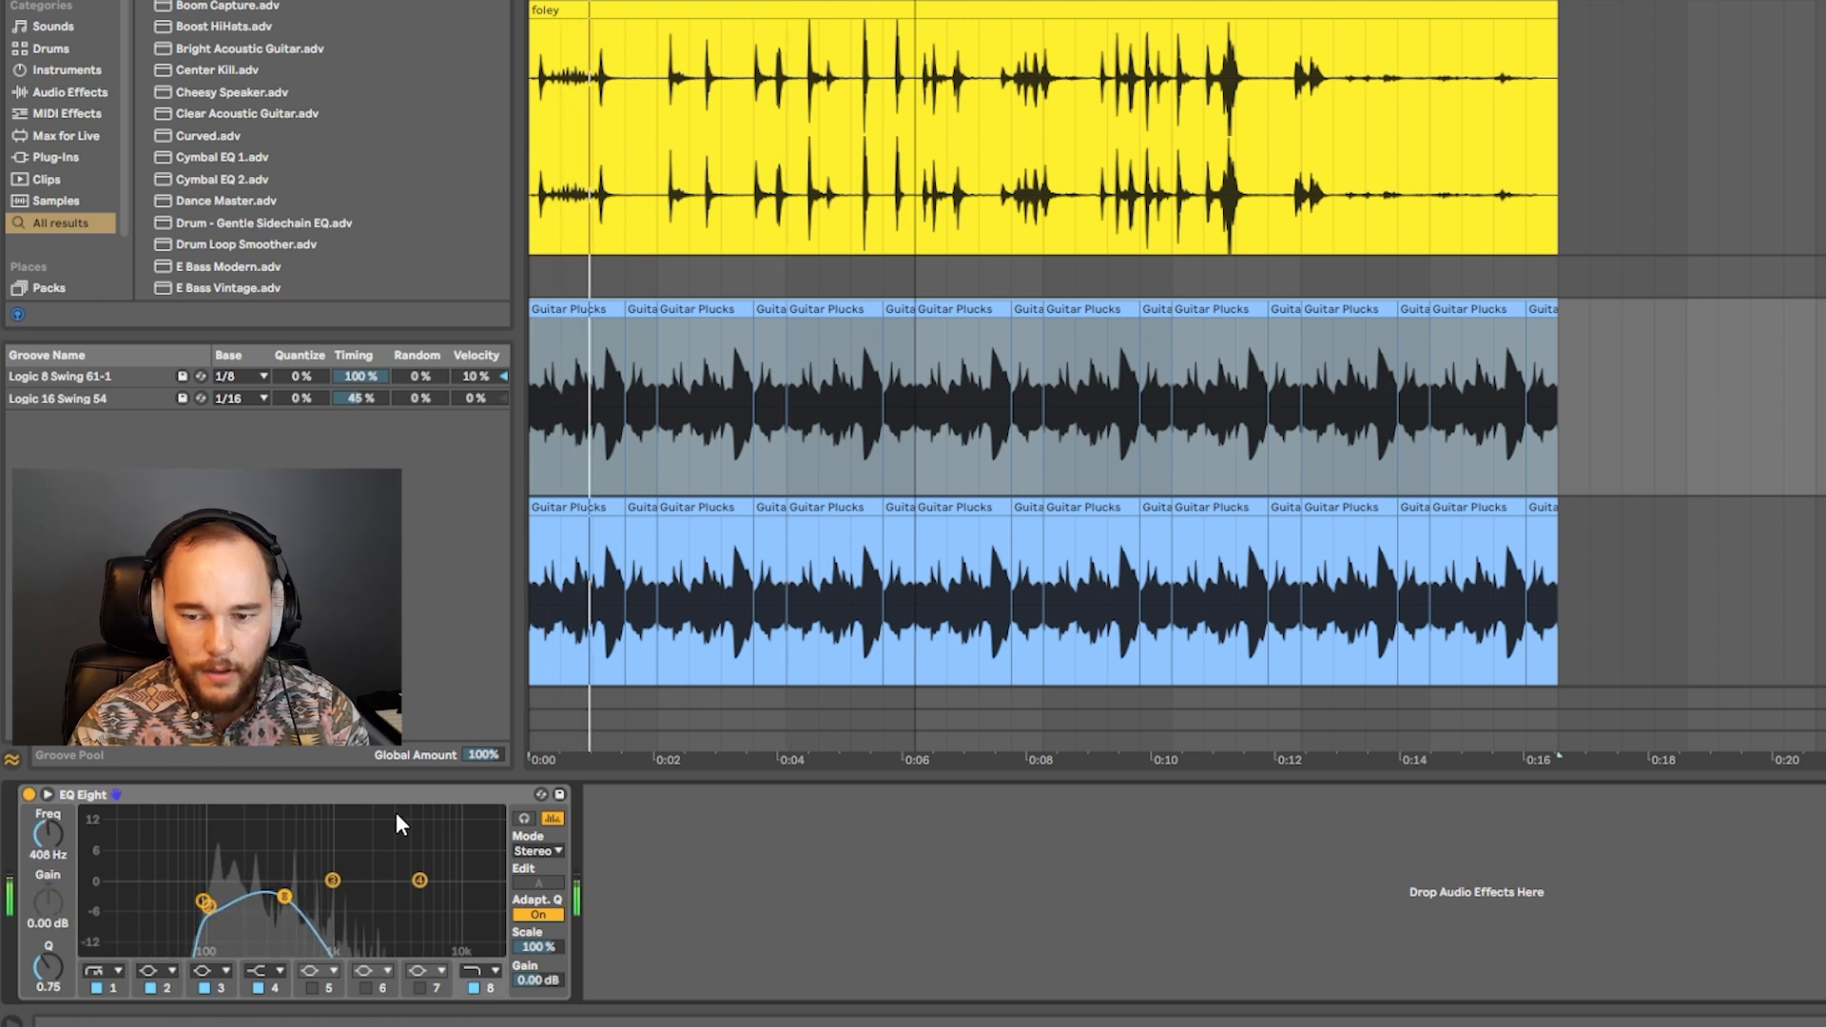
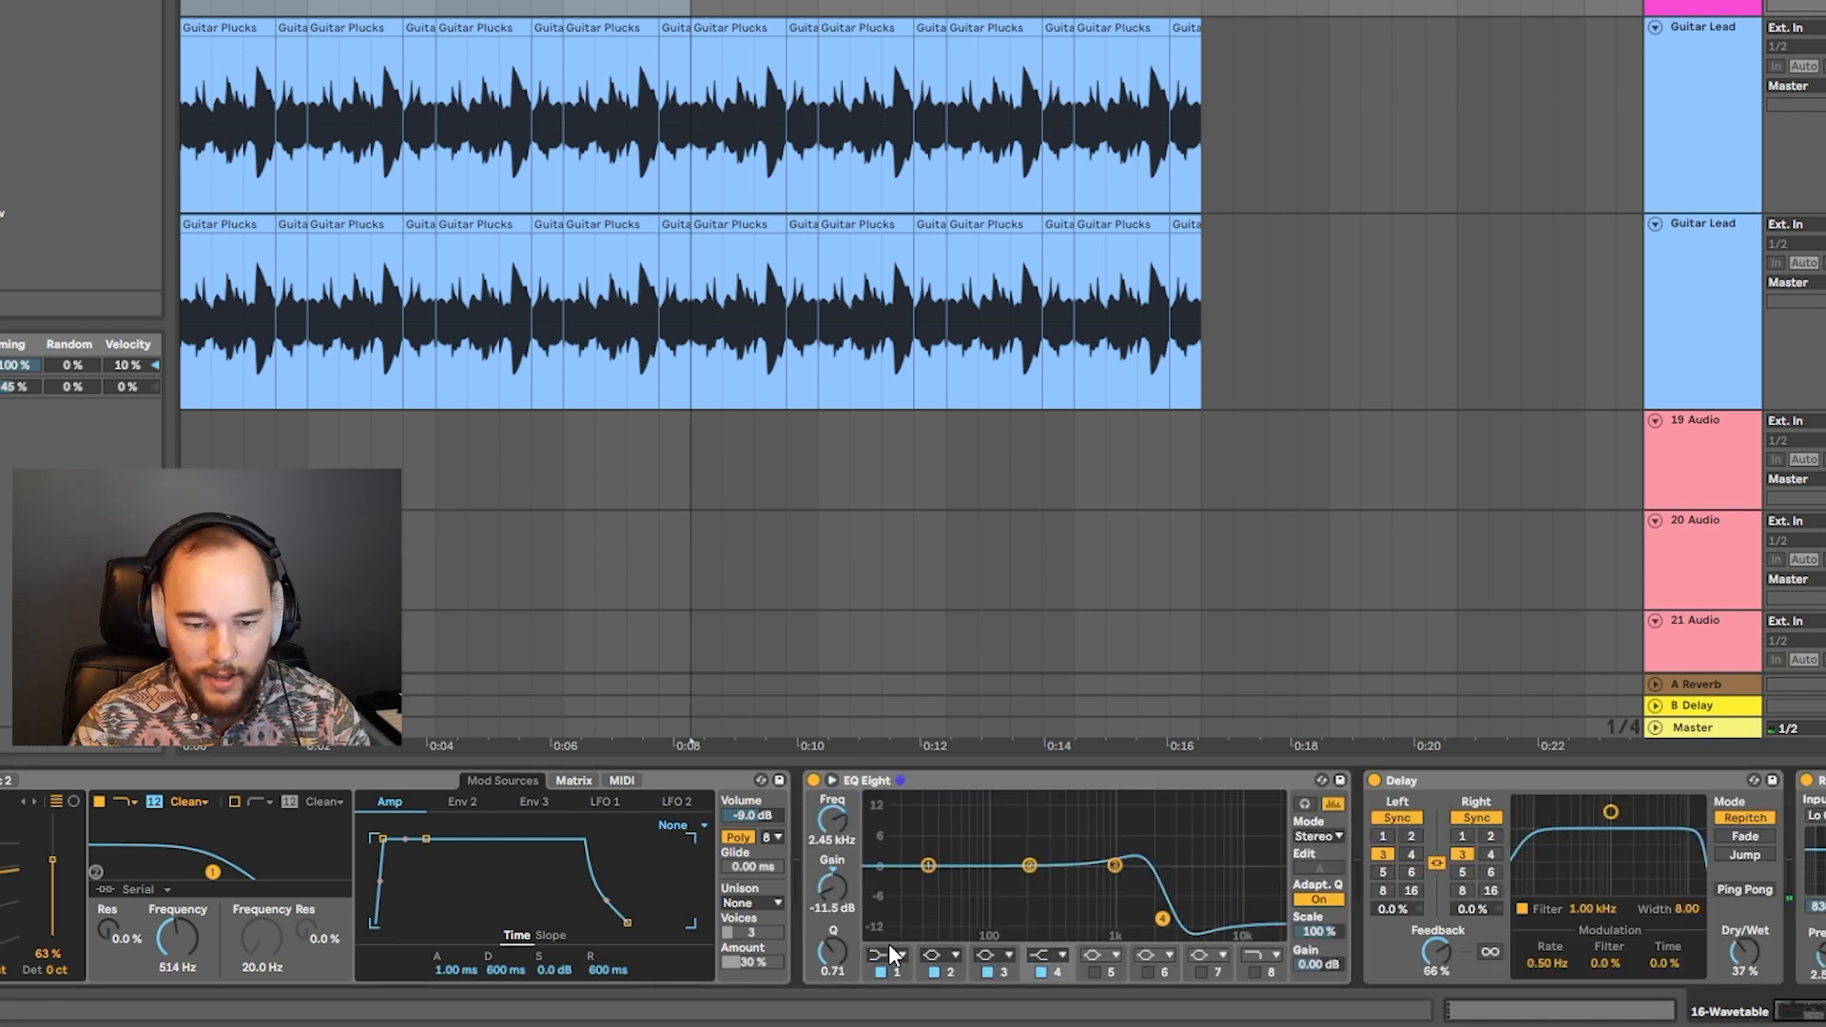
# On the Wavetable track's EQ Eight, make band 1 a low cut and set band 4 to 1.67 kHz at -15 dB.
pyautogui.moveTo(826, 953); pyautogui.dragTo(830, 953)
pyautogui.click(888, 959)
pyautogui.moveTo(925, 875); pyautogui.dragTo(1142, 934)
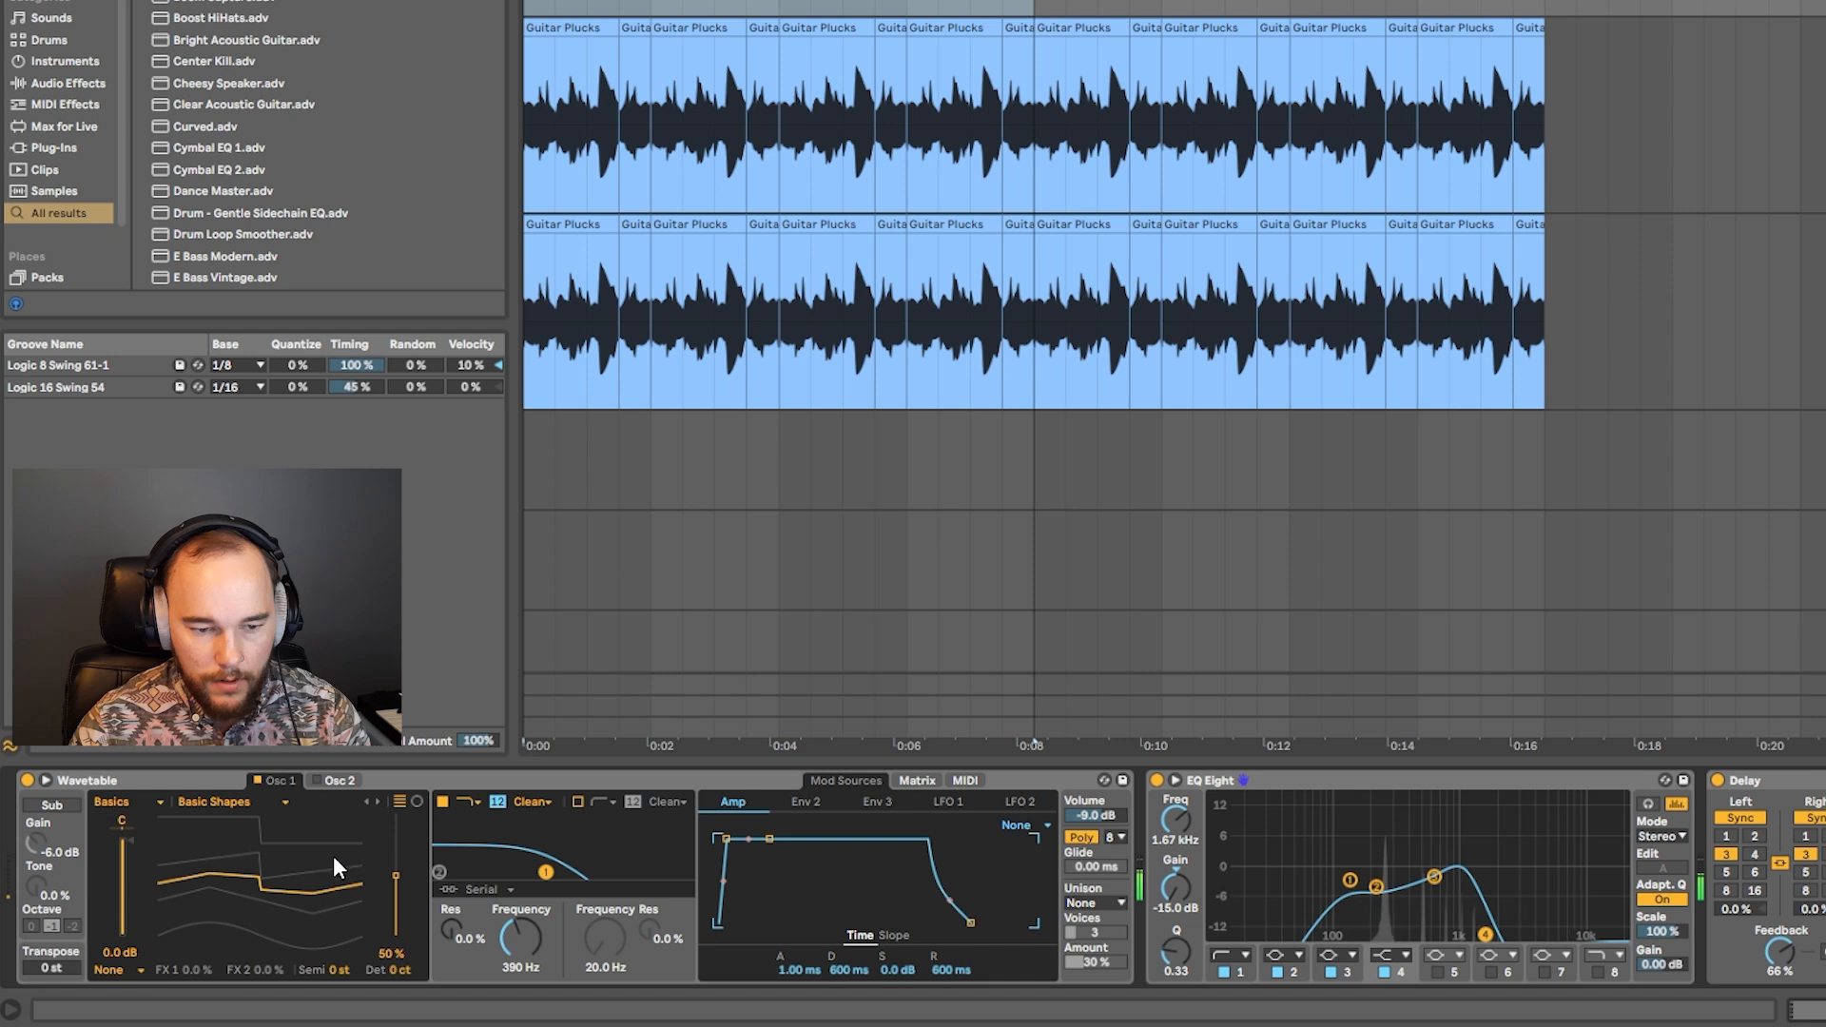
# Set Wavetable's LFO 1 to a 0.12 Hz rate, 27 % amount and 112 ms attack, and route it to Pitch at 1.5.
pyautogui.click(948, 803)
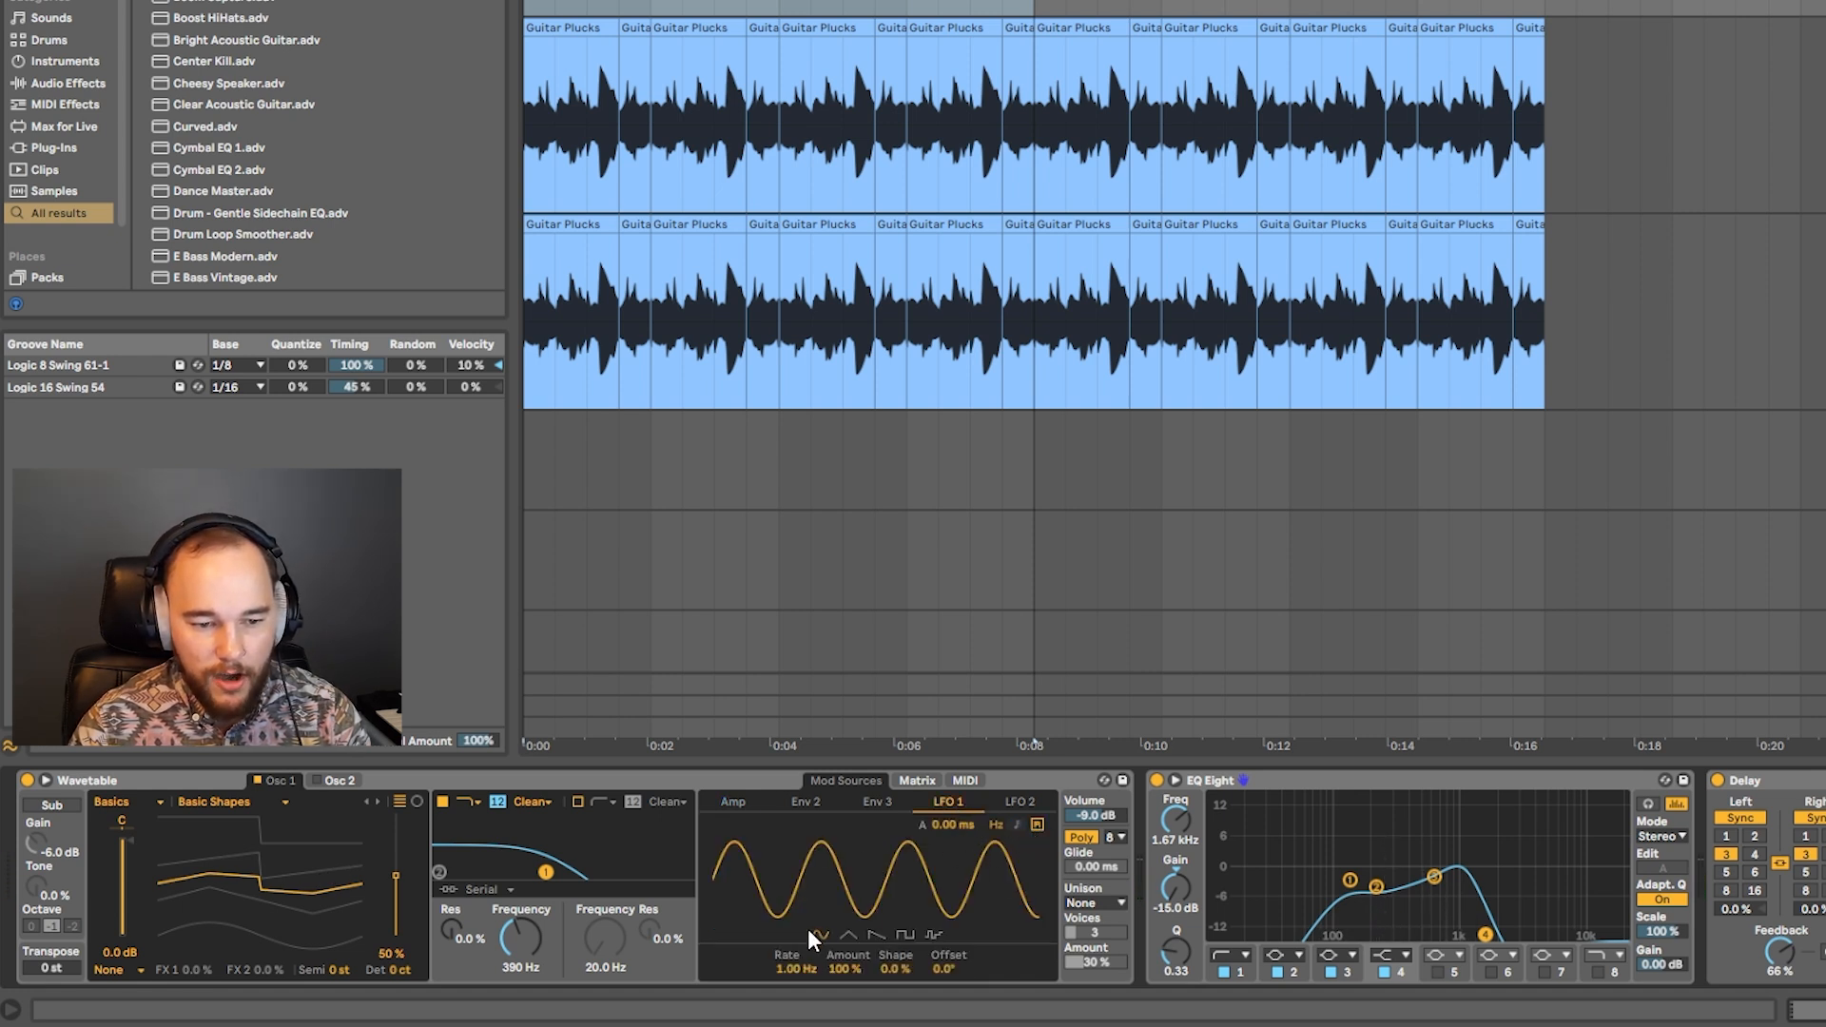
pyautogui.moveTo(795, 967); pyautogui.dragTo(830, 979)
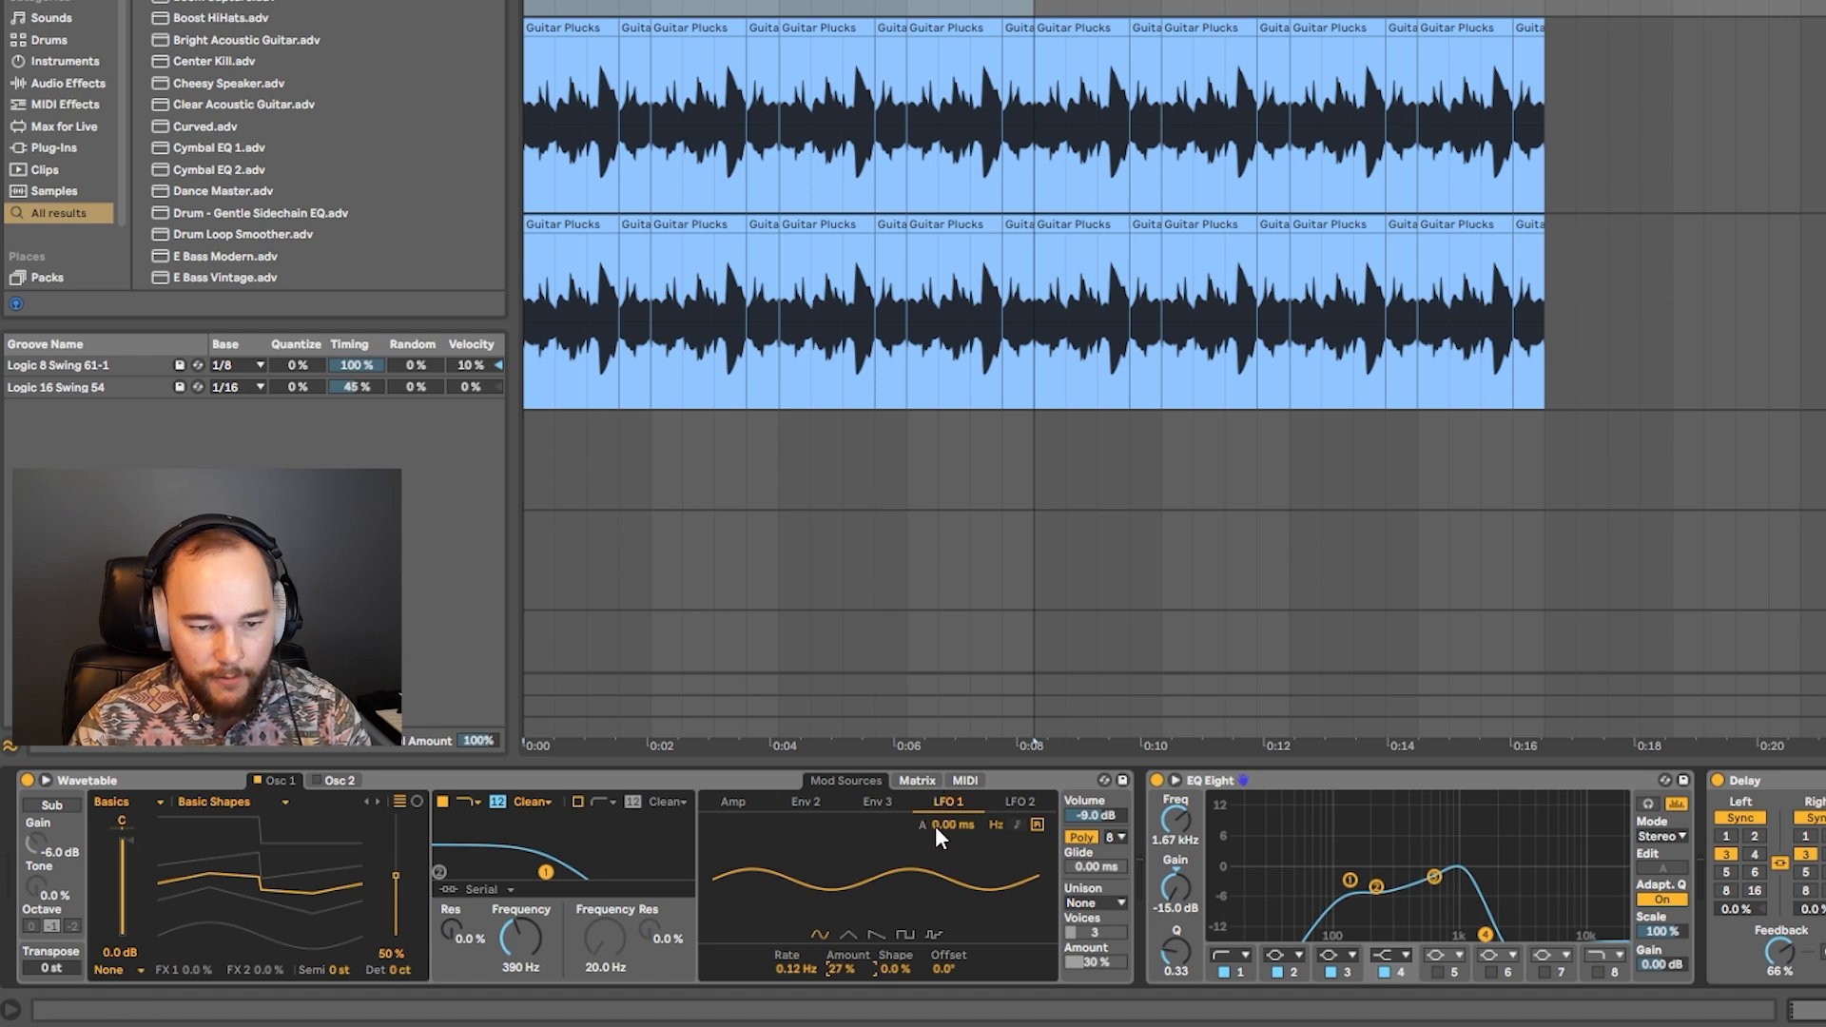
pyautogui.moveTo(934, 824); pyautogui.dragTo(934, 808)
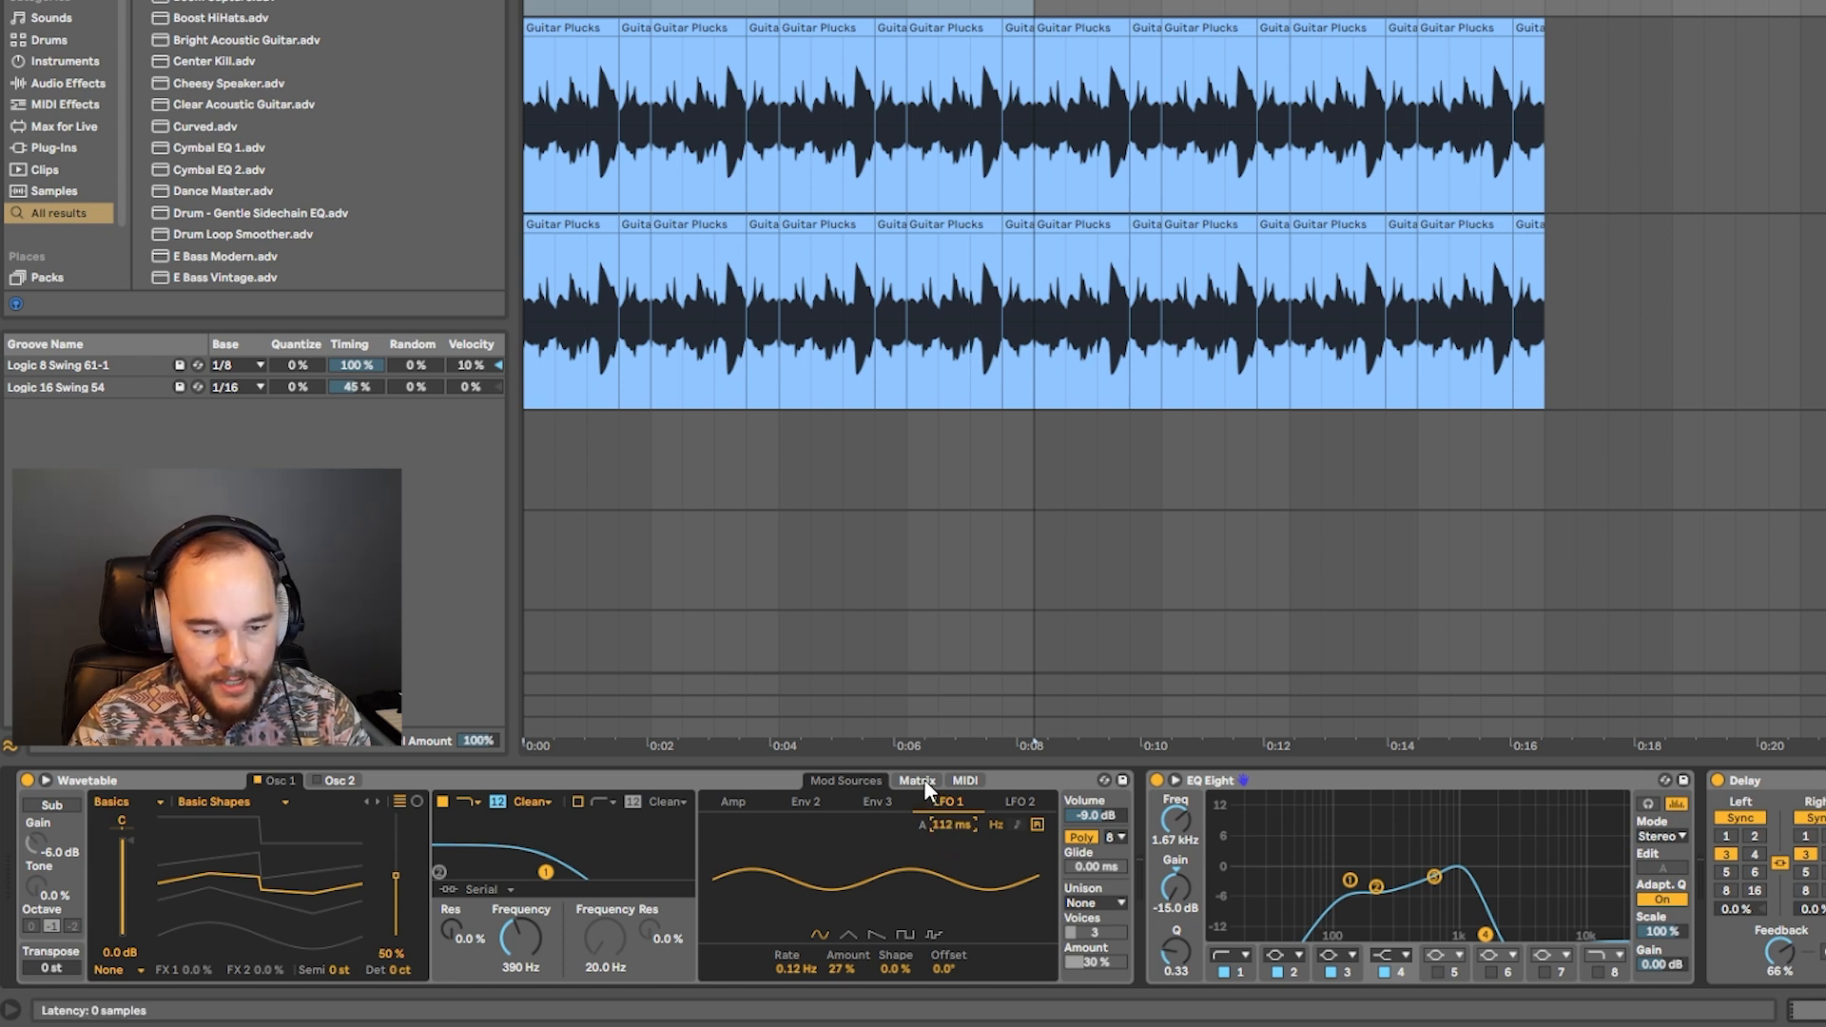
pyautogui.click(921, 781)
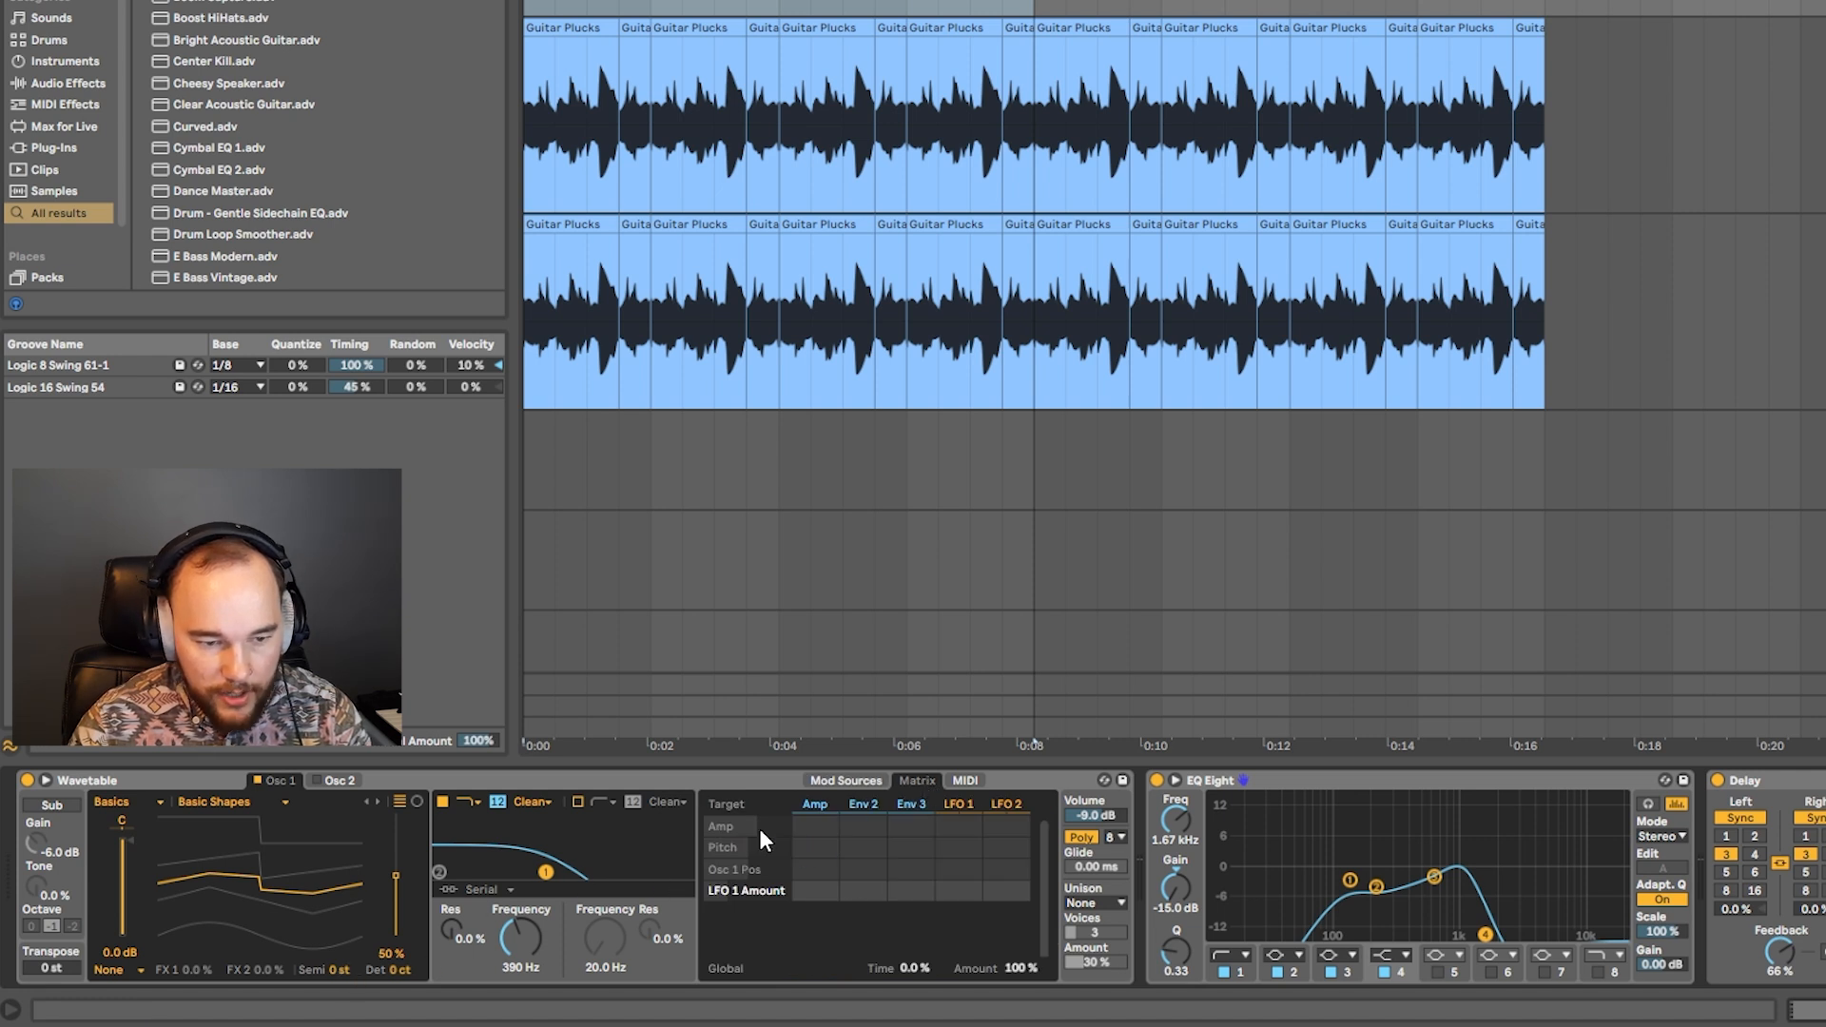
pyautogui.moveTo(970, 846); pyautogui.dragTo(970, 818)
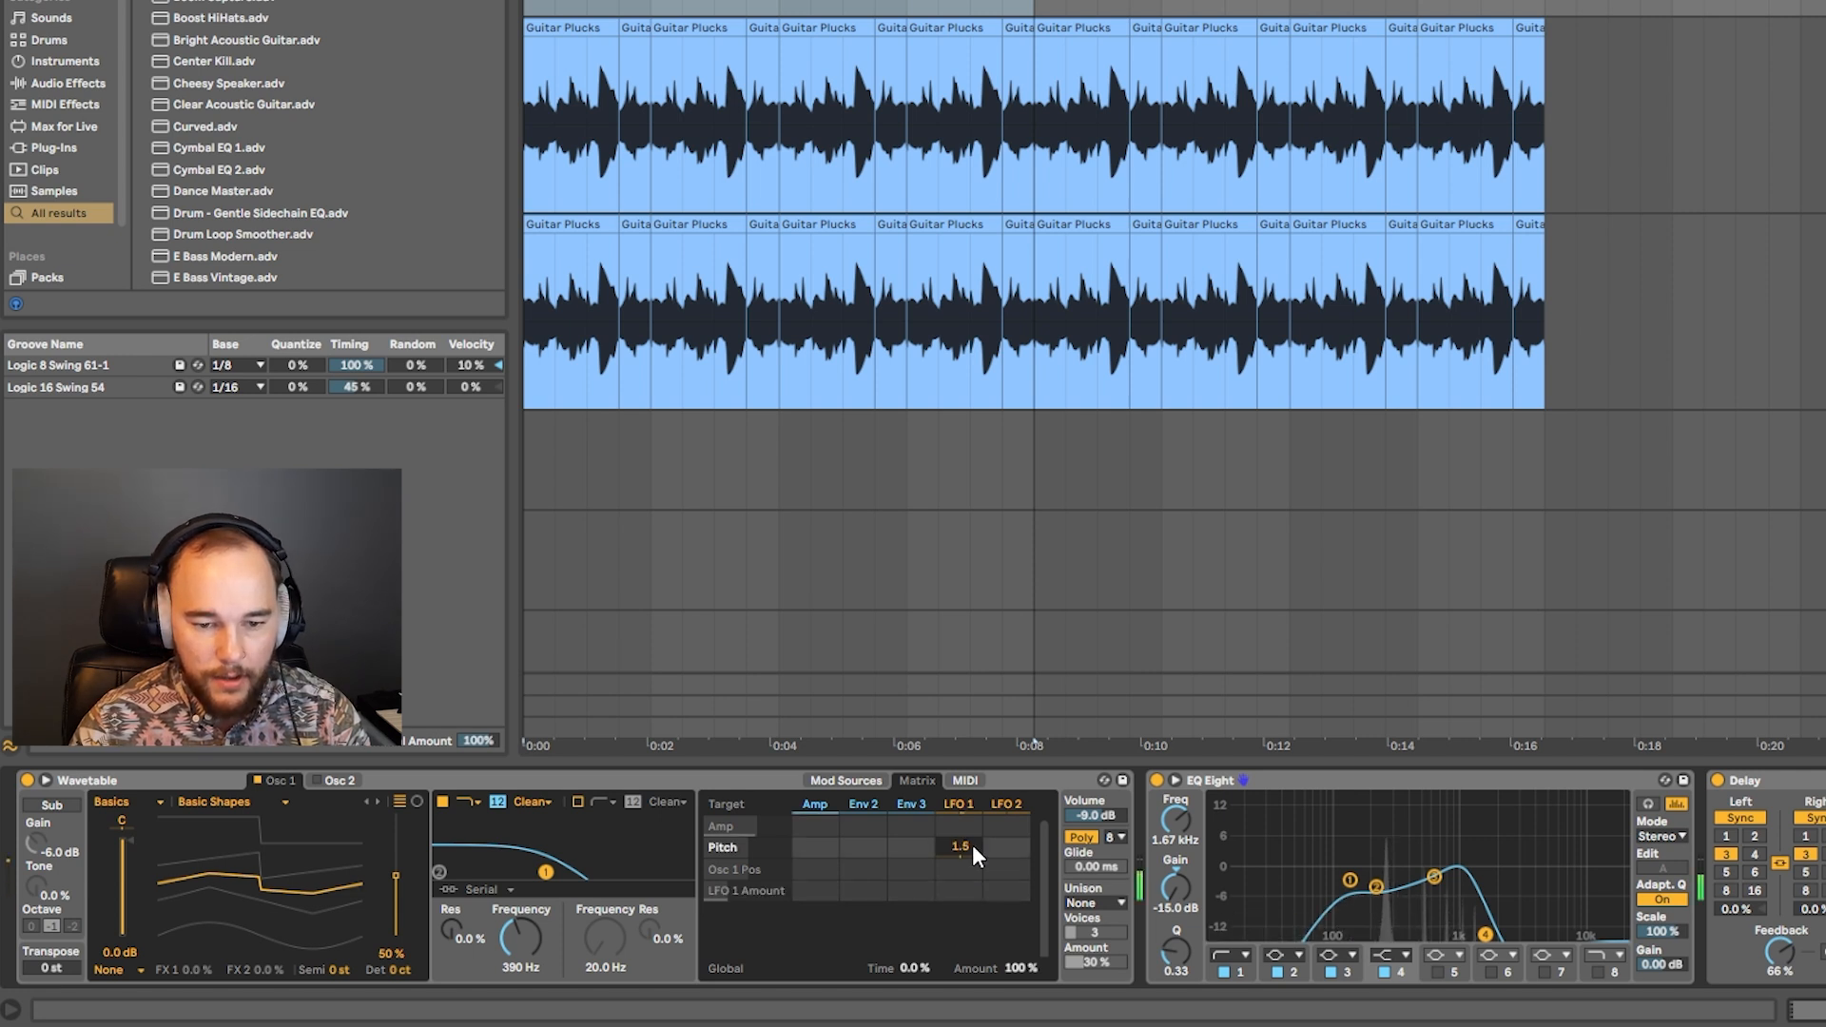
# Set LFO 1's rate to 4.31 Hz, amount to 24 % and attack to 430 ms, and Wavetable's filter frequency to 573 Hz.
pyautogui.click(961, 803)
pyautogui.moveTo(802, 966); pyautogui.dragTo(797, 951)
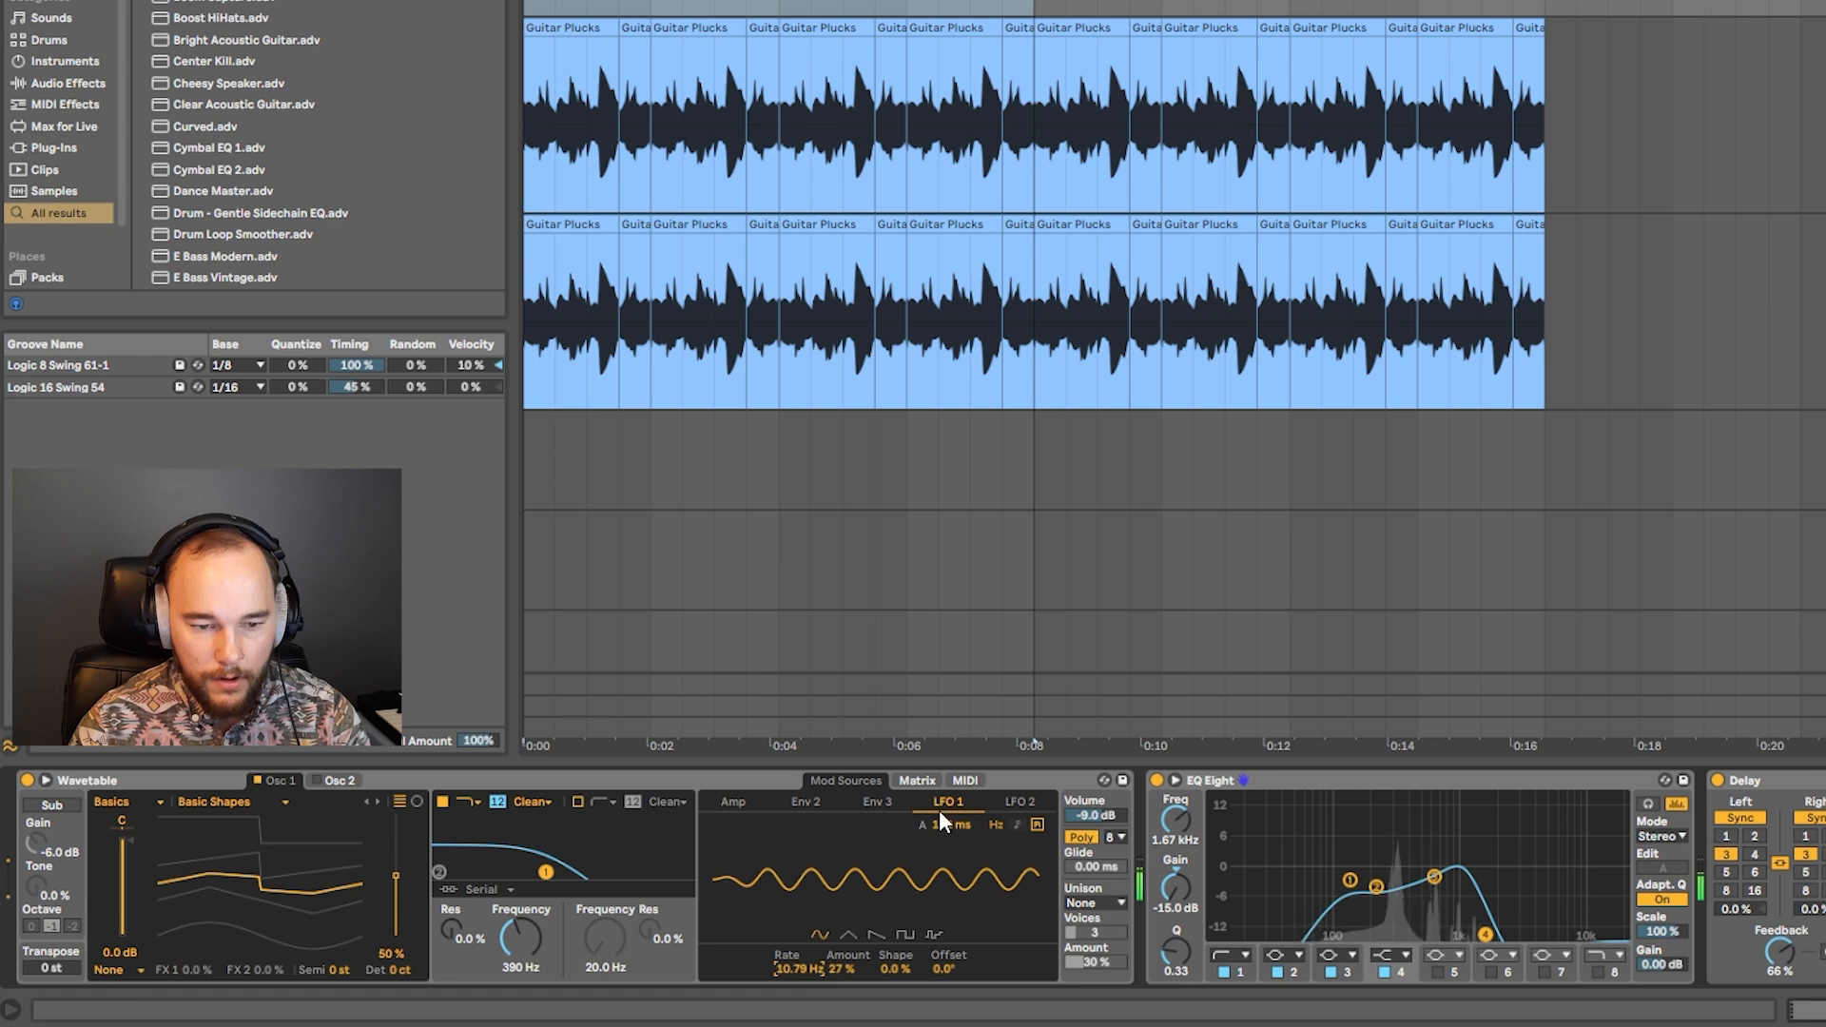
pyautogui.moveTo(840, 966); pyautogui.dragTo(840, 972)
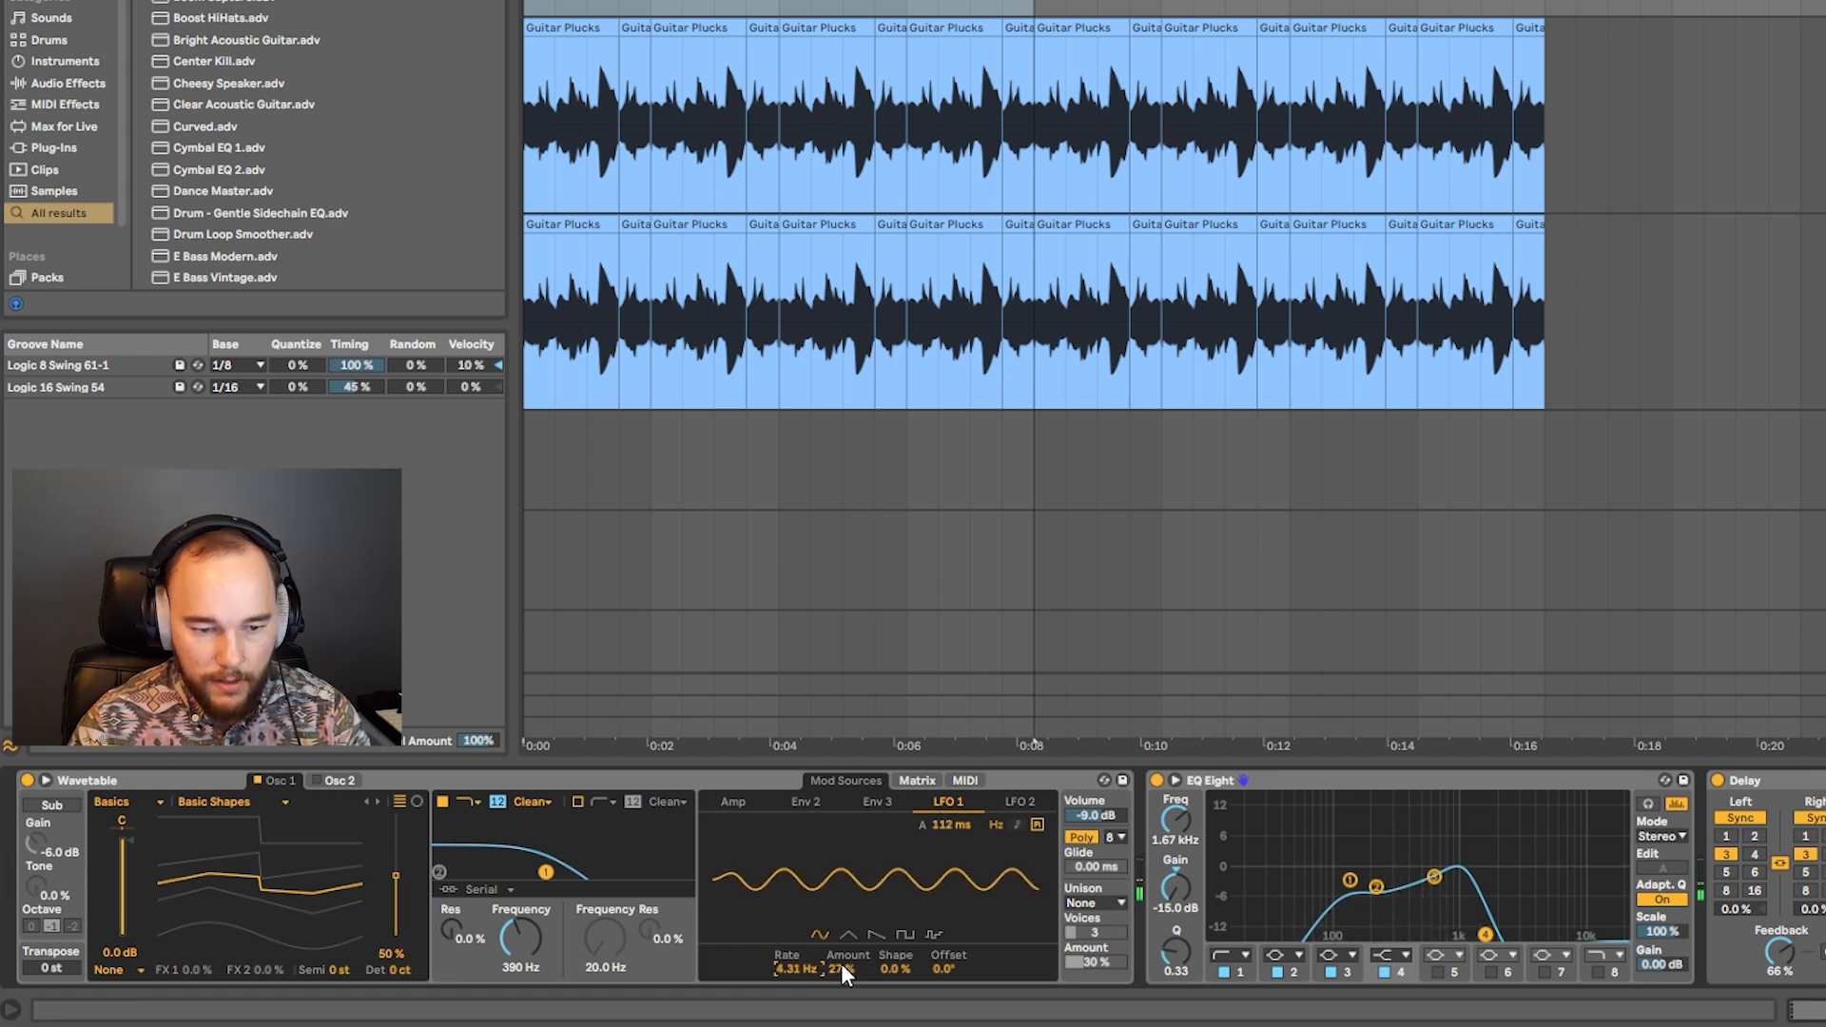
pyautogui.moveTo(951, 837); pyautogui.dragTo(951, 823)
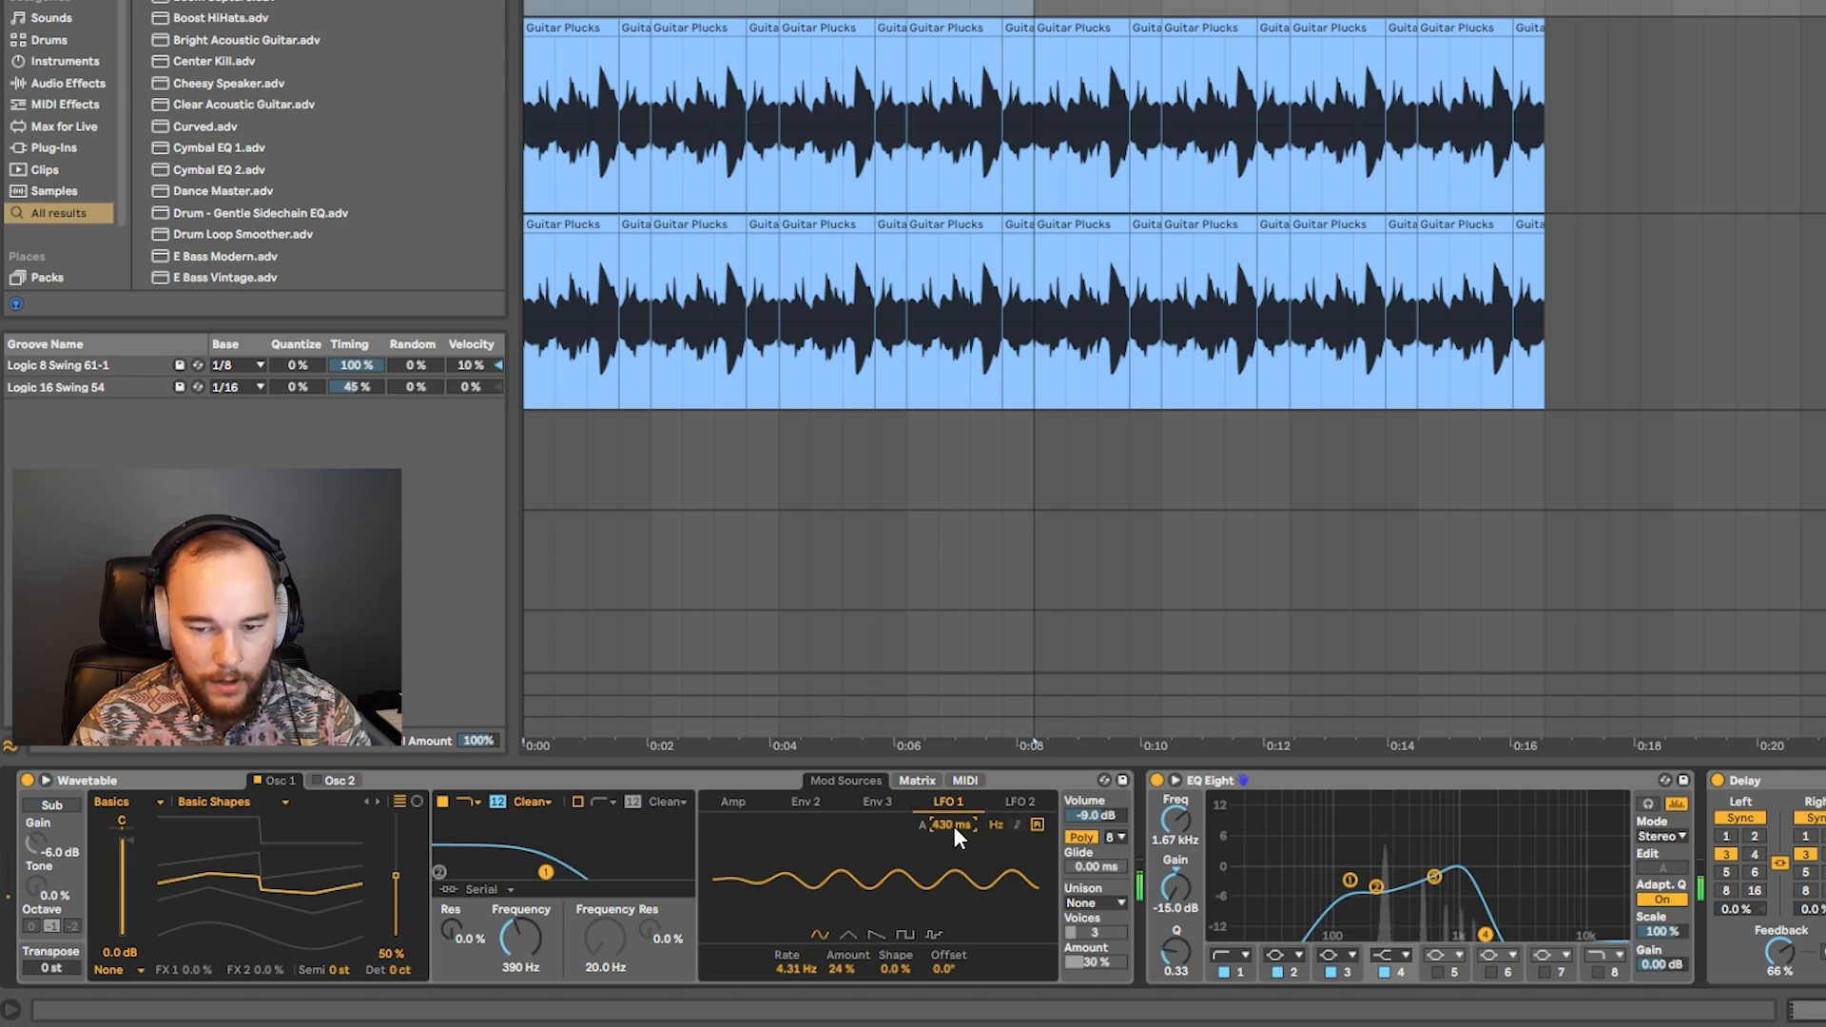
pyautogui.scroll(5, 635, 4)
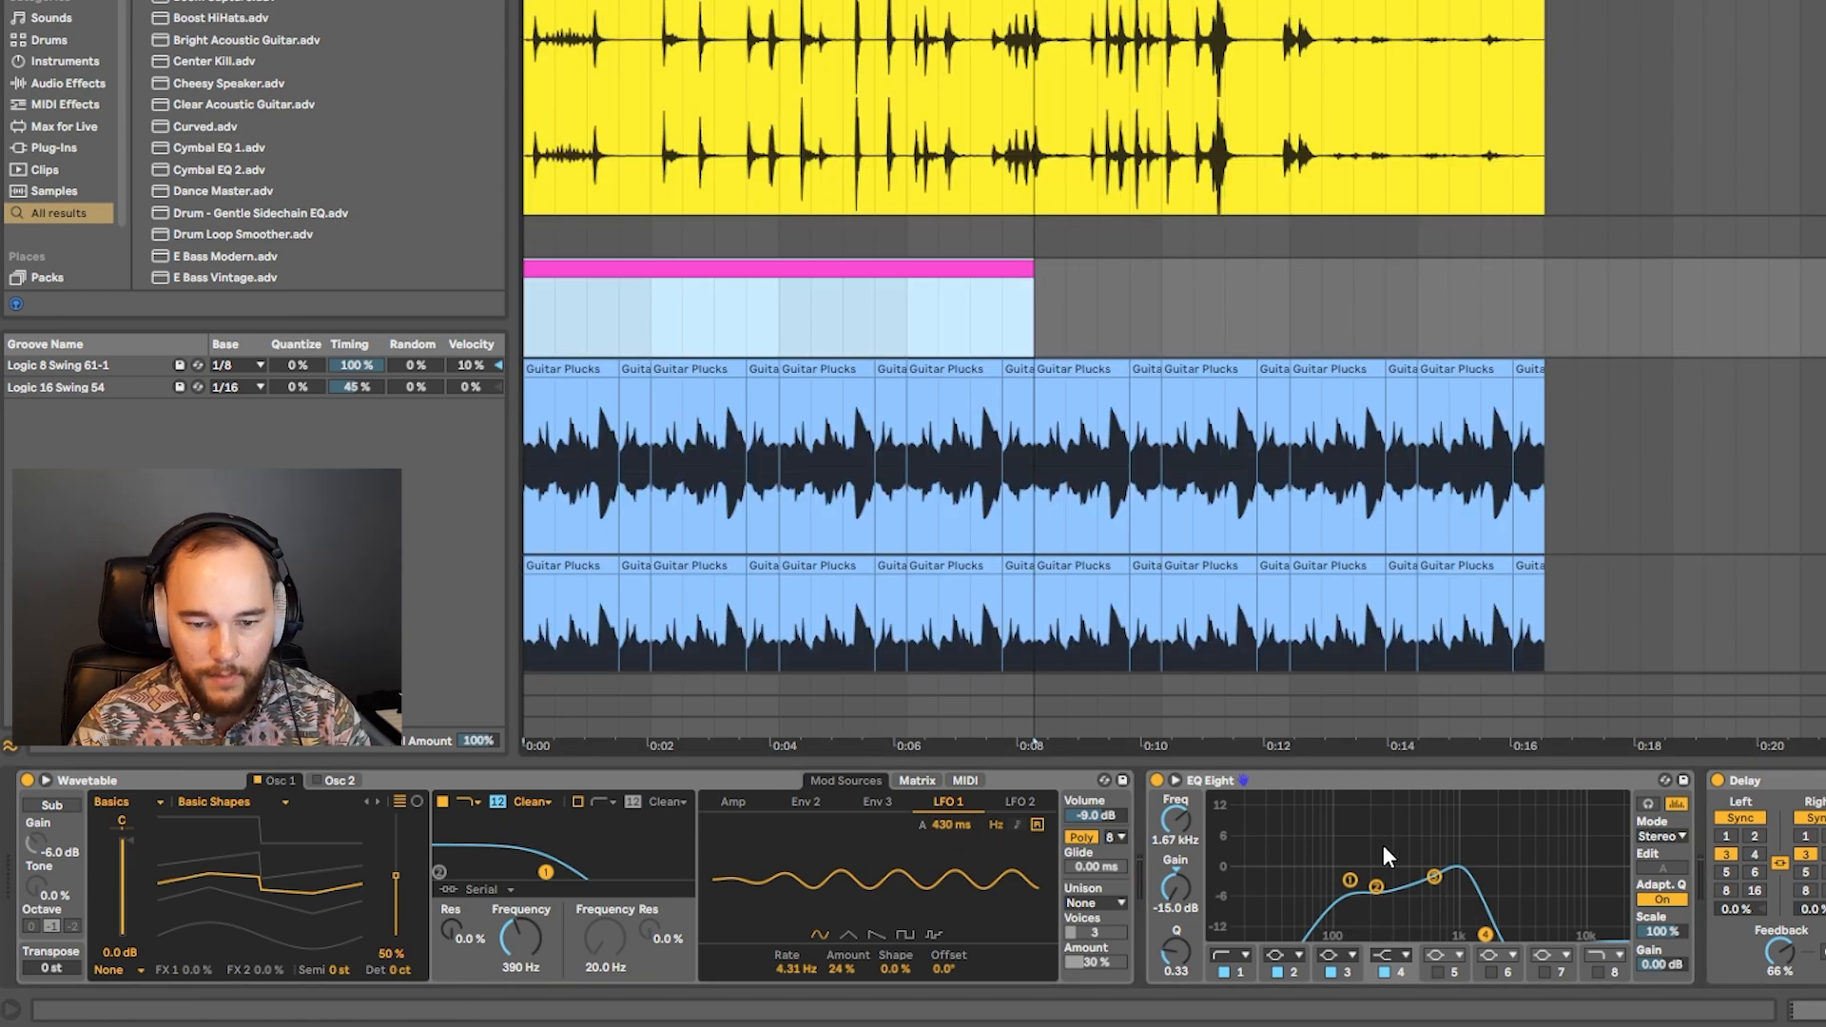
pyautogui.moveTo(515, 934); pyautogui.dragTo(527, 935)
# Set Wavetable's unison to Random Note with 4 voices and 18 % amount, and raise LFO 1's amount to 41 %.
pyautogui.click(1101, 904)
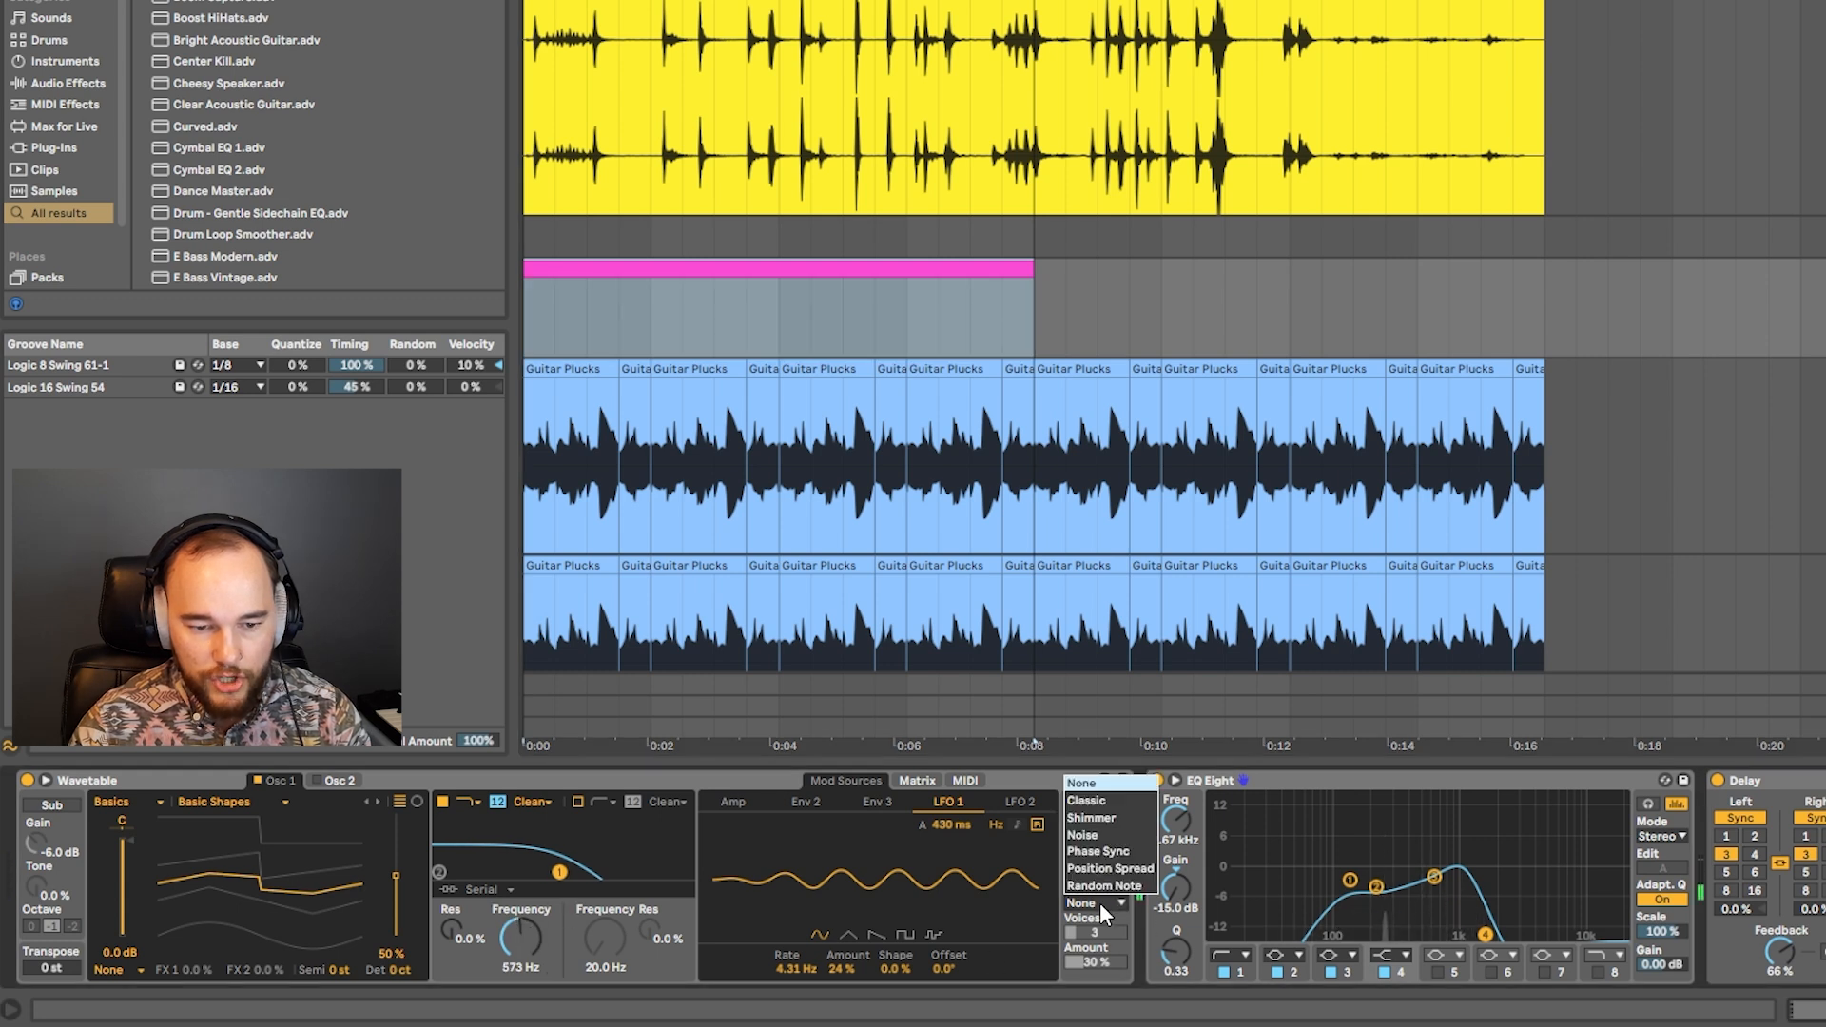
pyautogui.click(1105, 886)
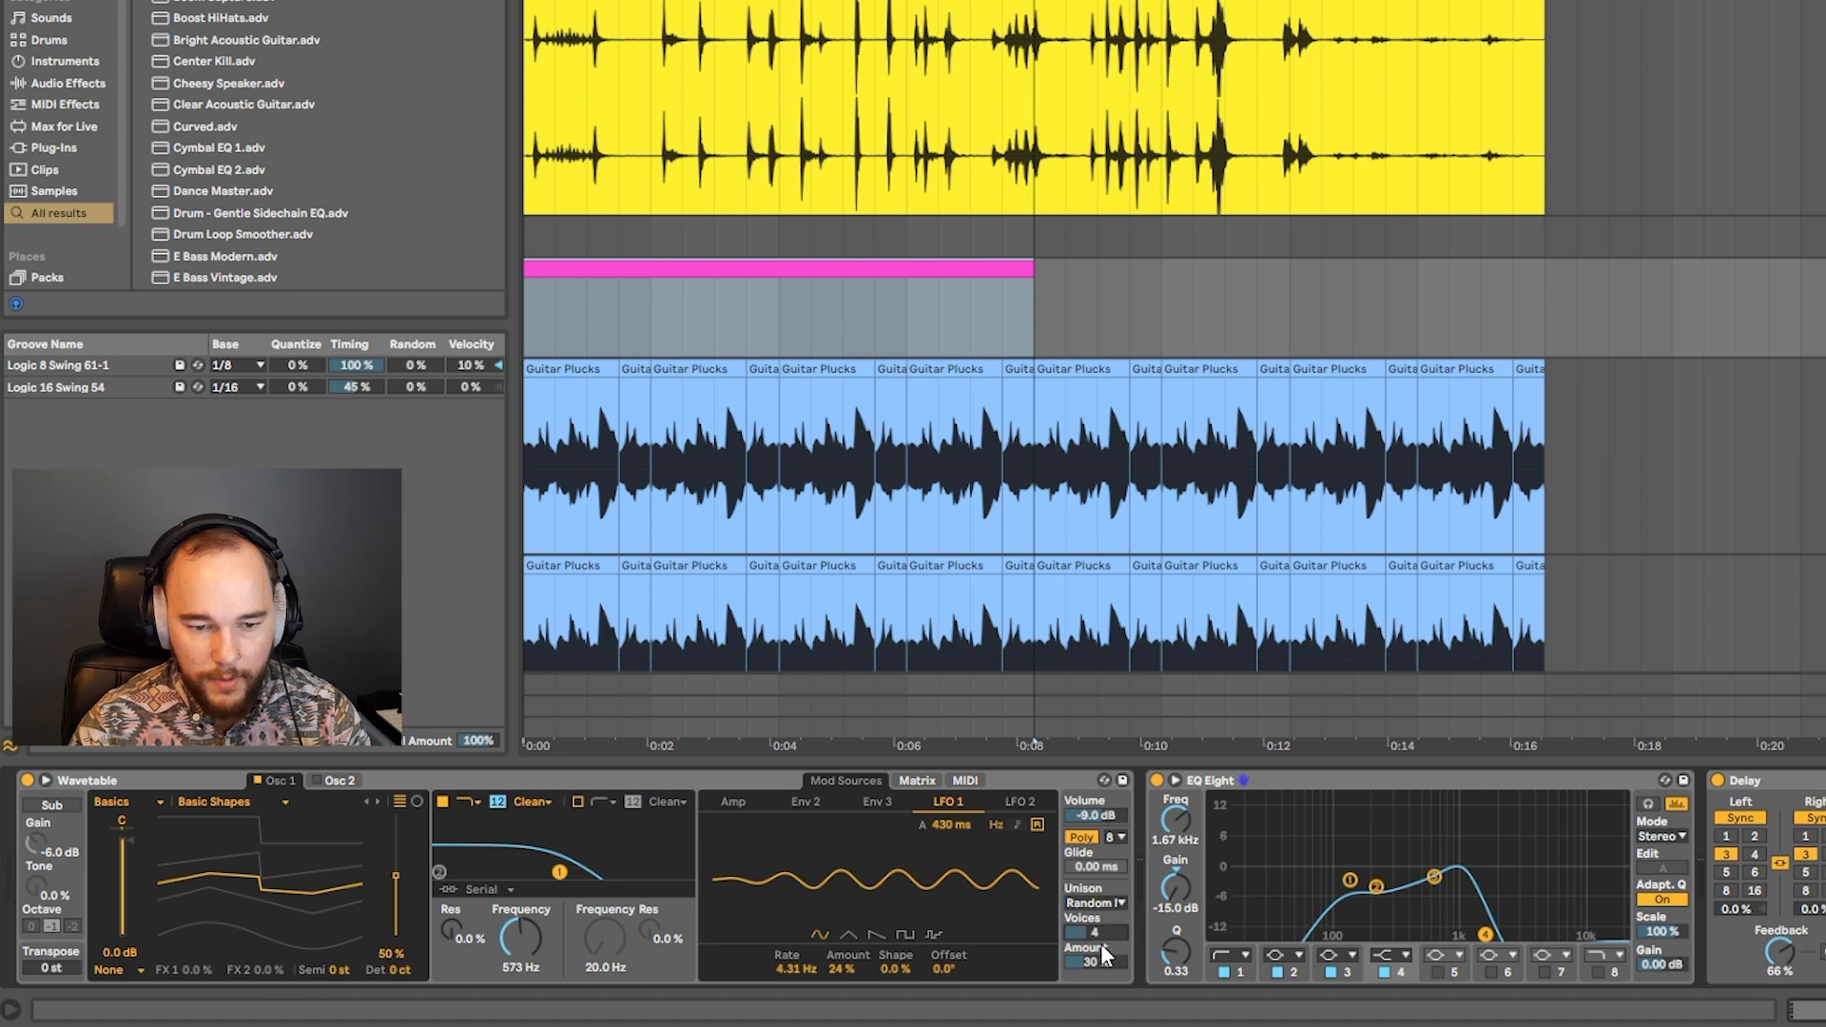
pyautogui.moveTo(1096, 962); pyautogui.dragTo(1096, 968)
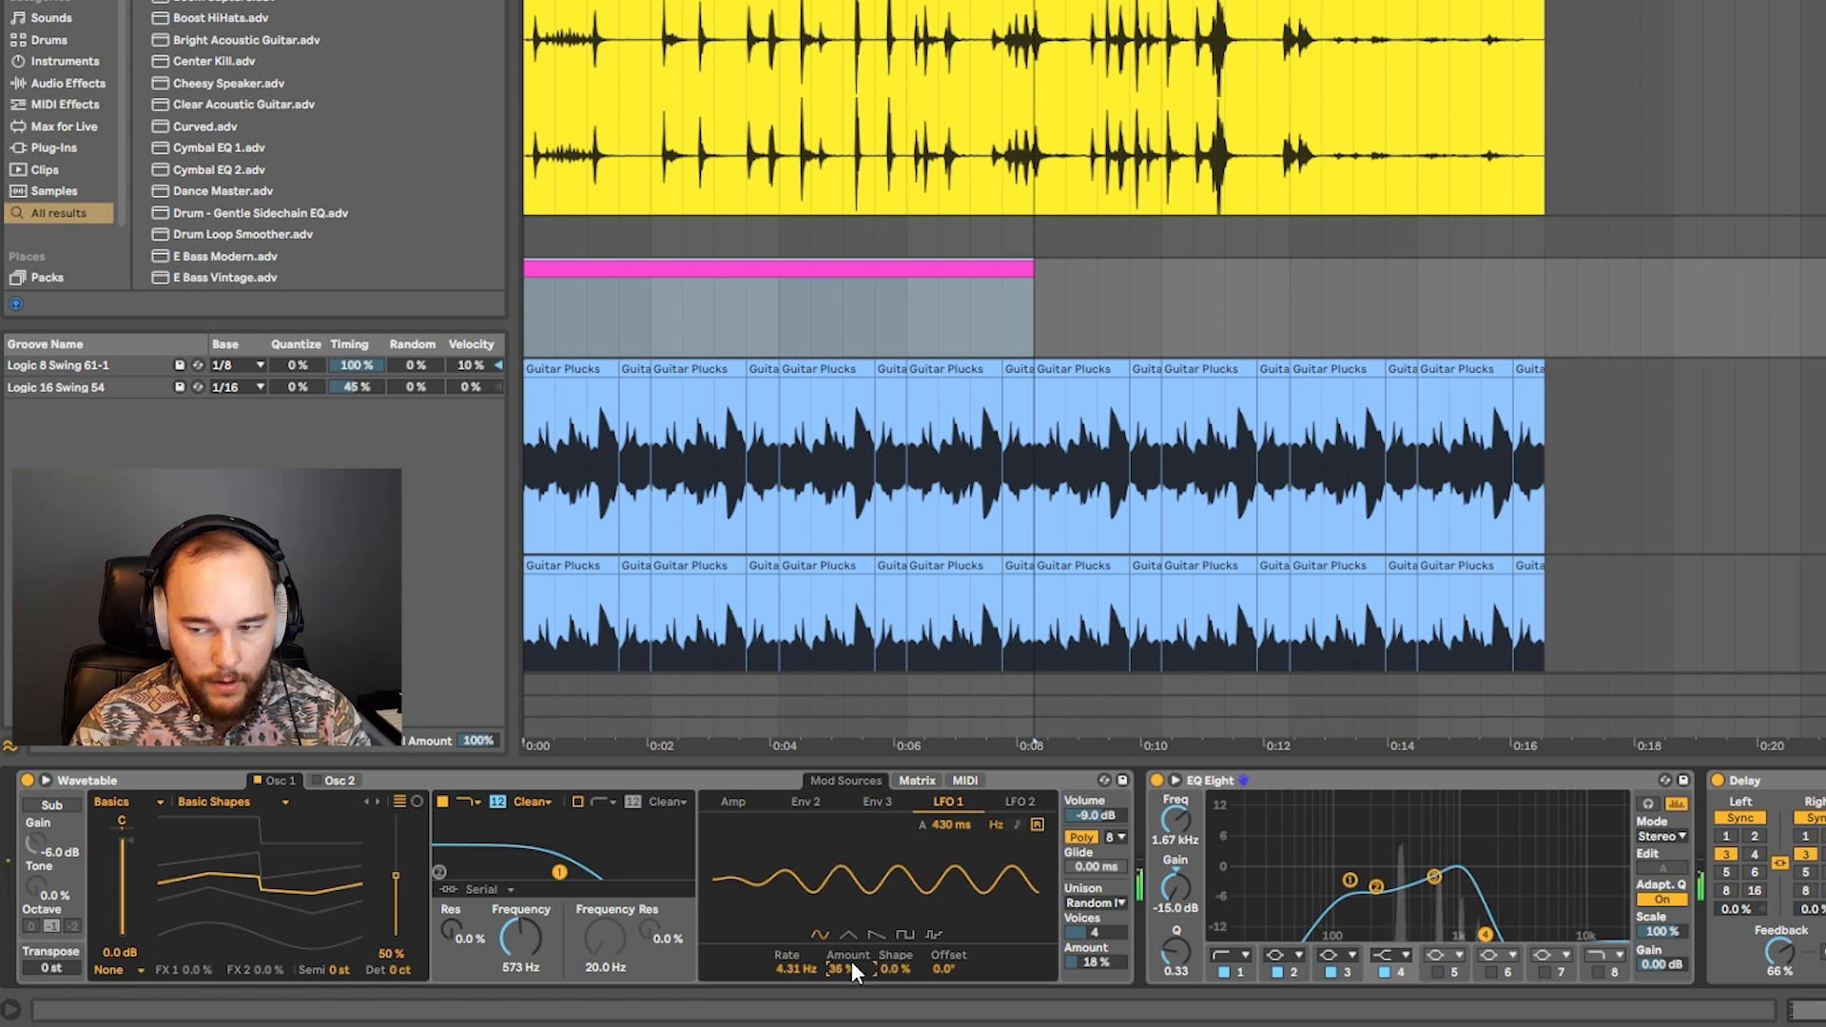
pyautogui.moveTo(845, 968); pyautogui.dragTo(844, 961)
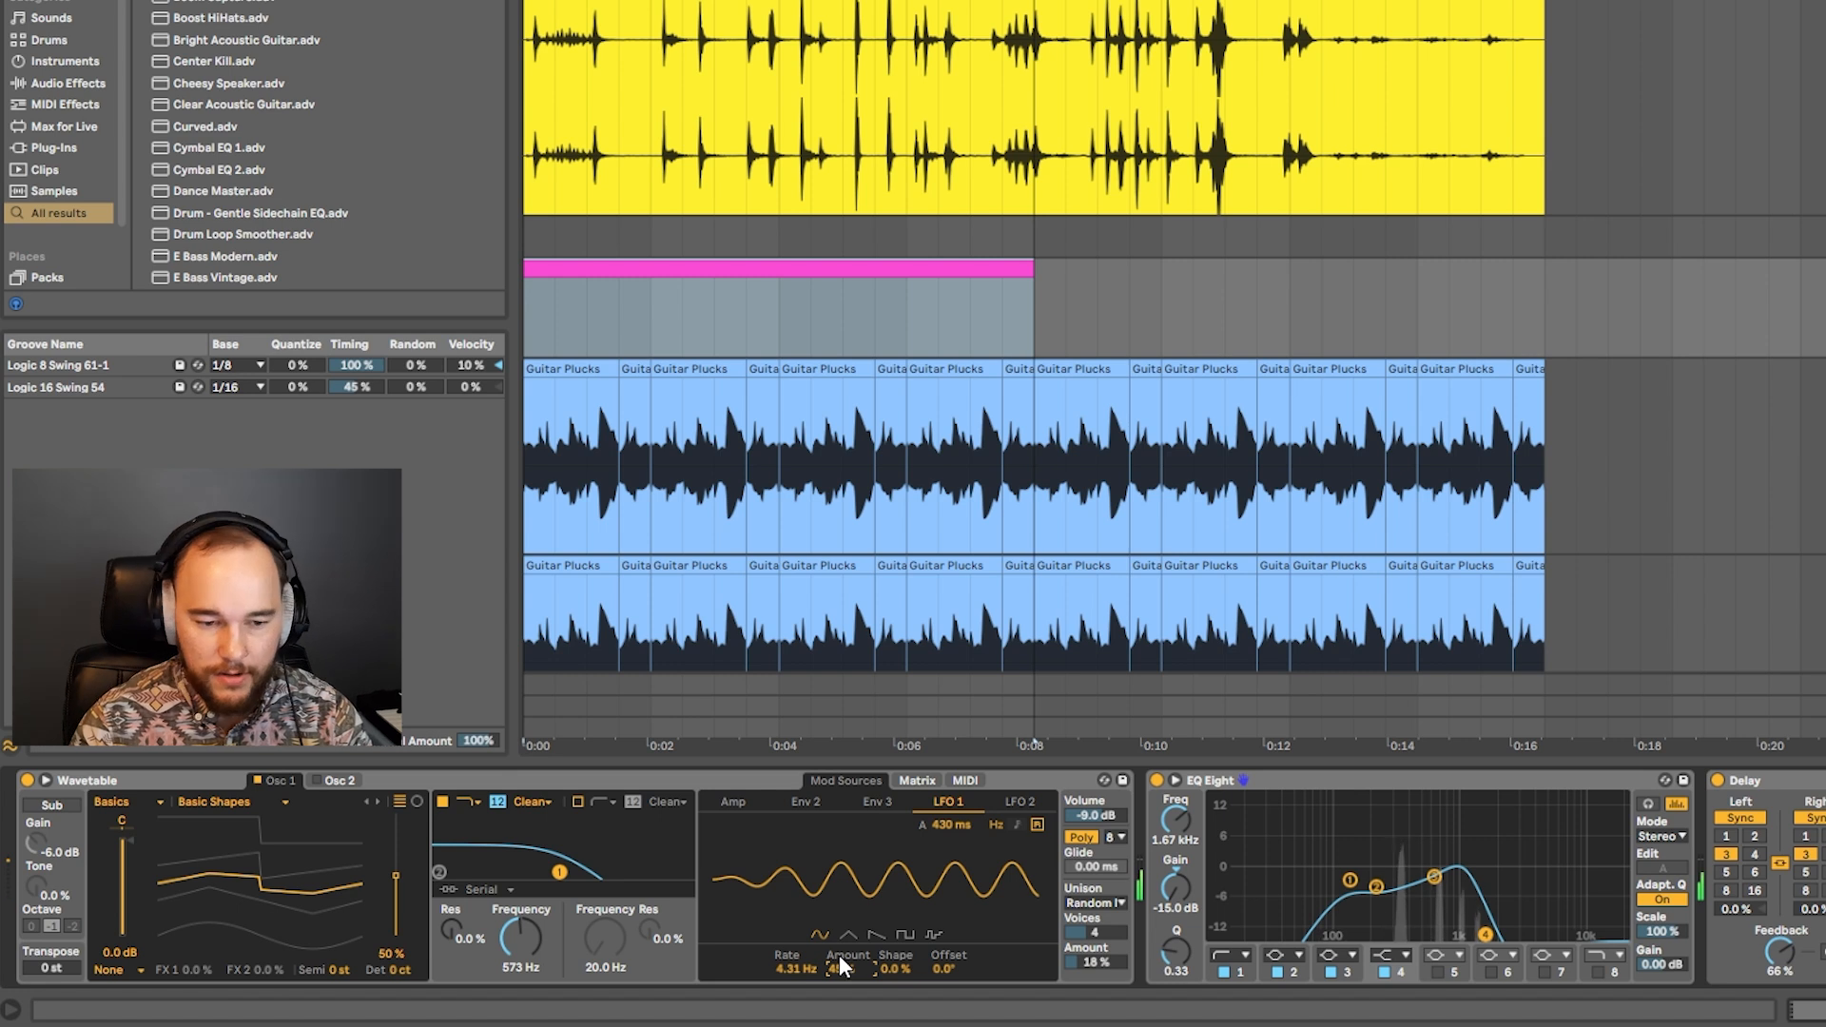
pyautogui.moveTo(852, 959); pyautogui.dragTo(852, 941)
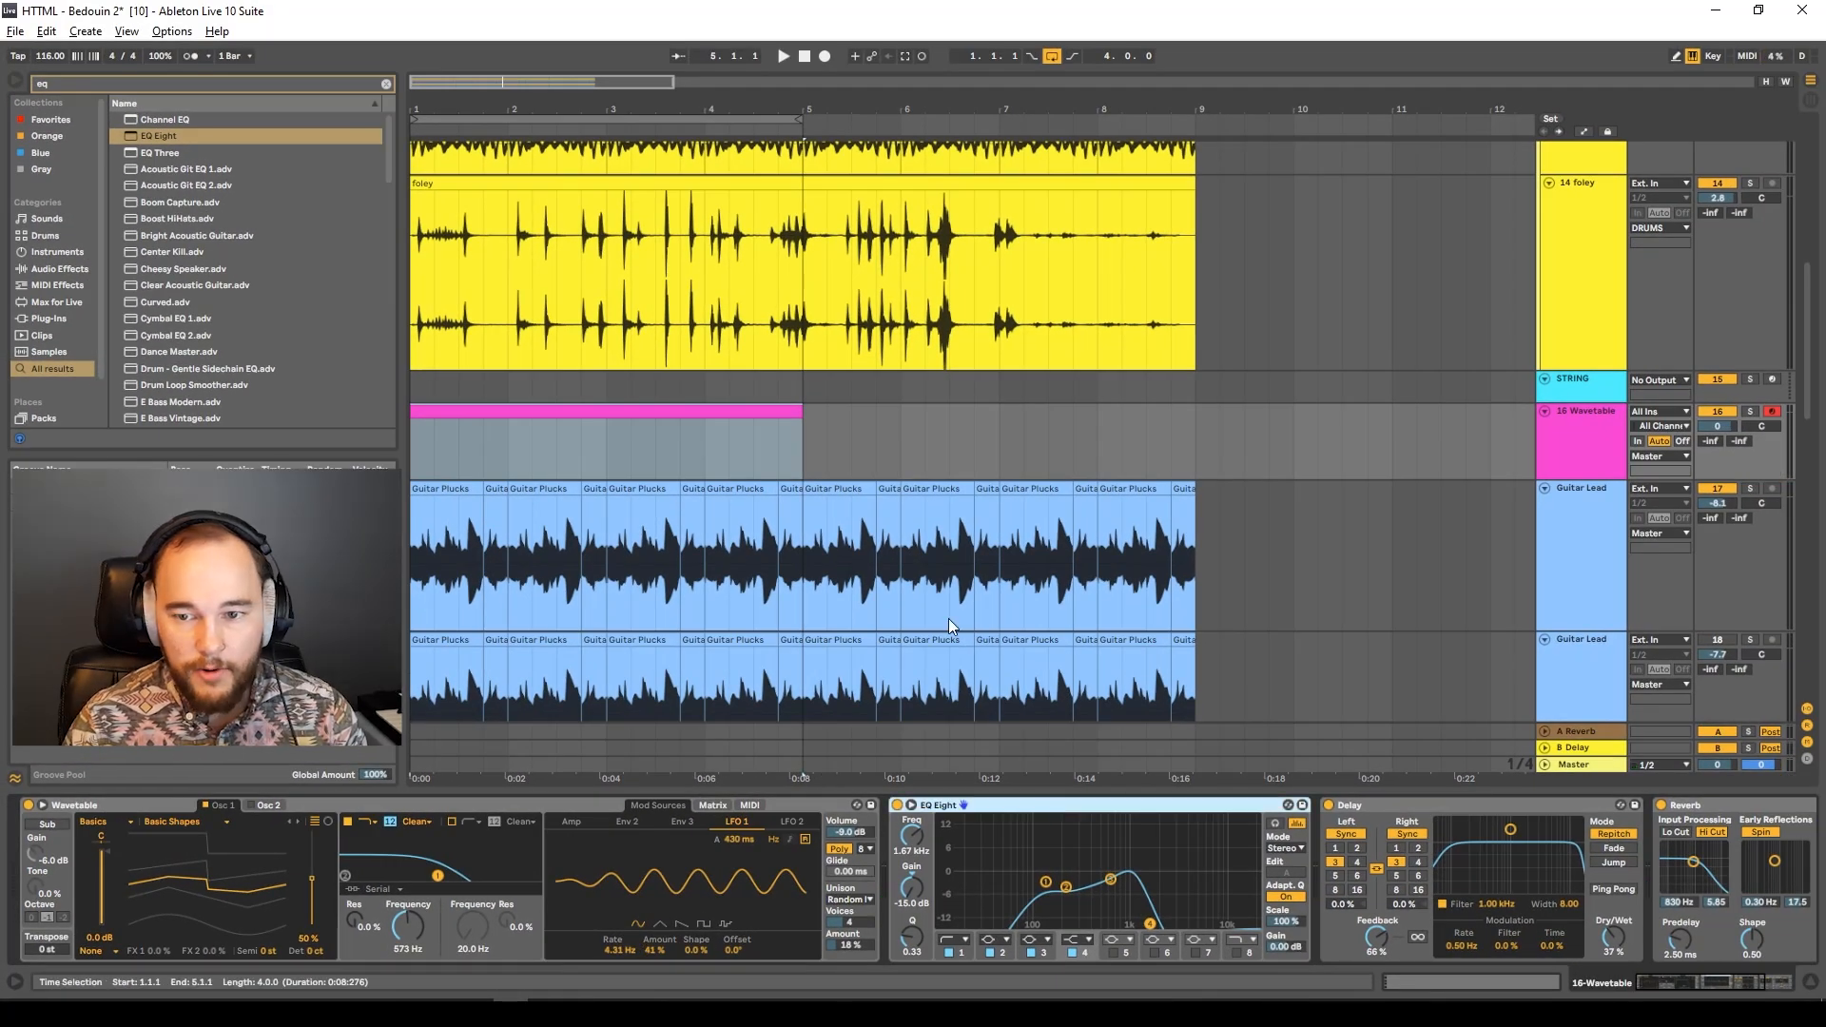
# Open the empty clip on the 16 Wavetable track and audition the scale notes A#4, E4 and B3 during playback.
pyautogui.doubleClick(545, 408)
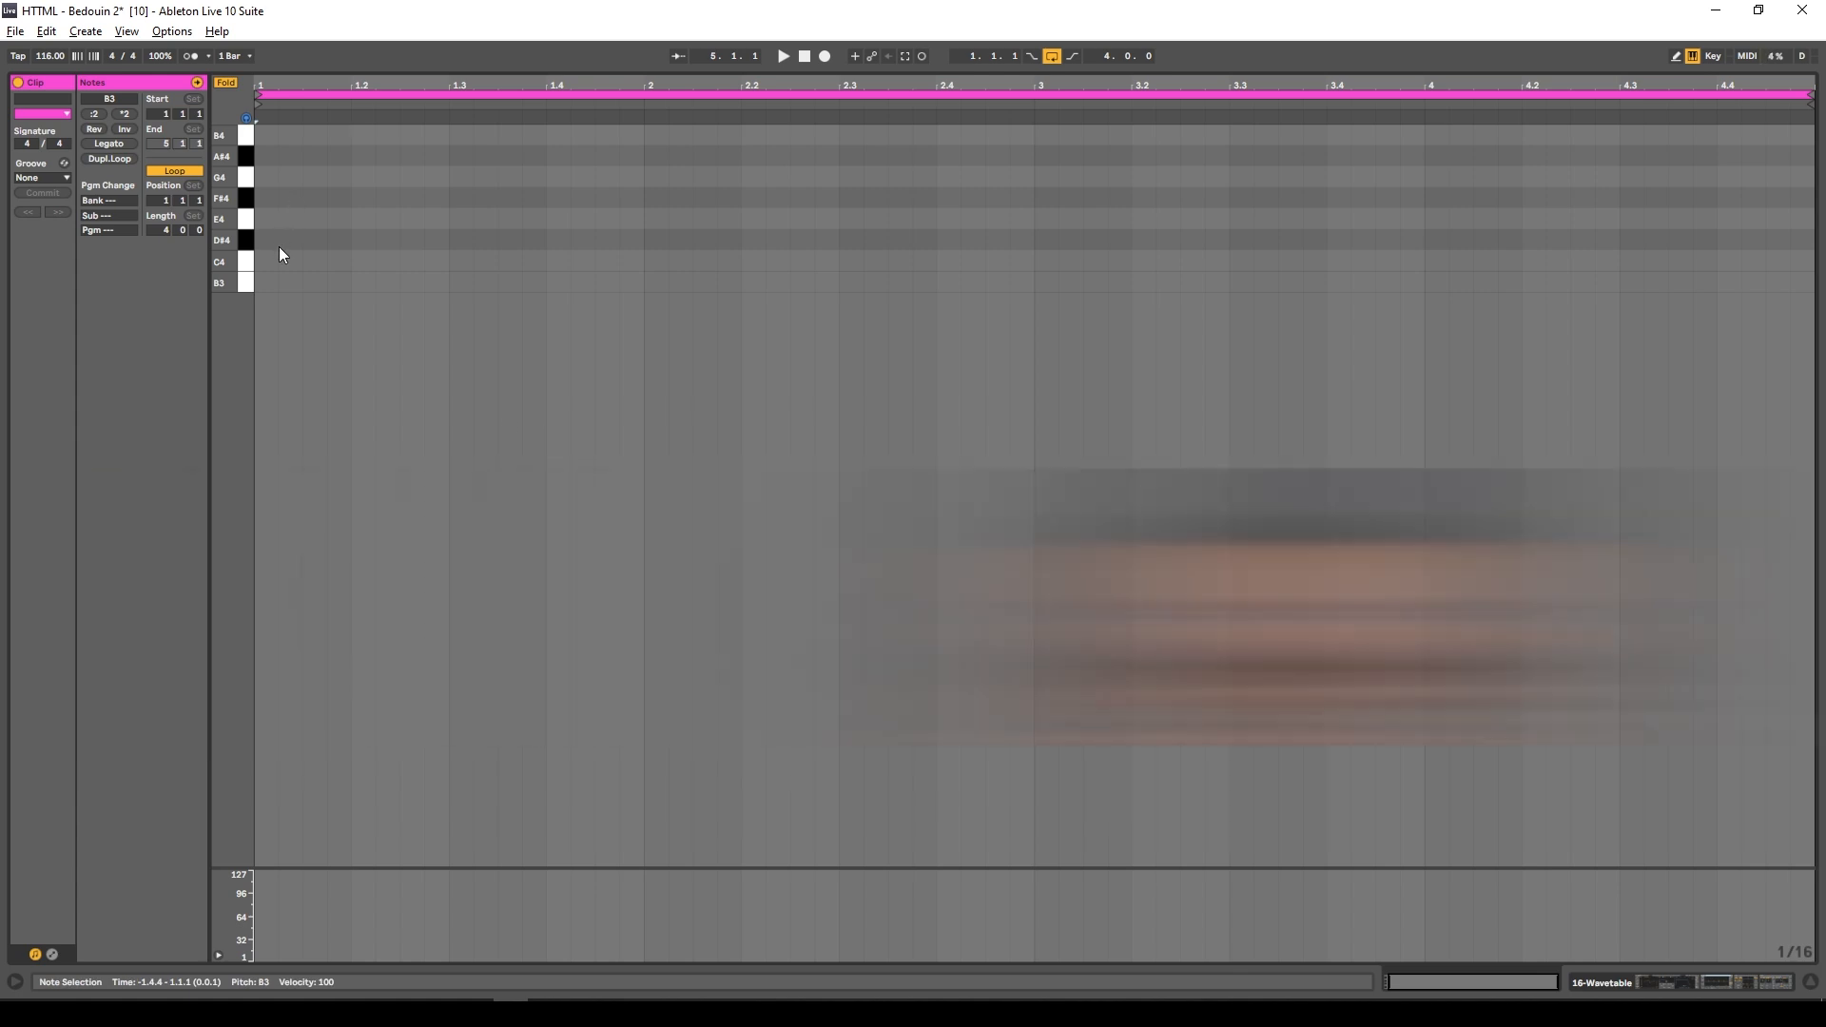
pyautogui.press('space')
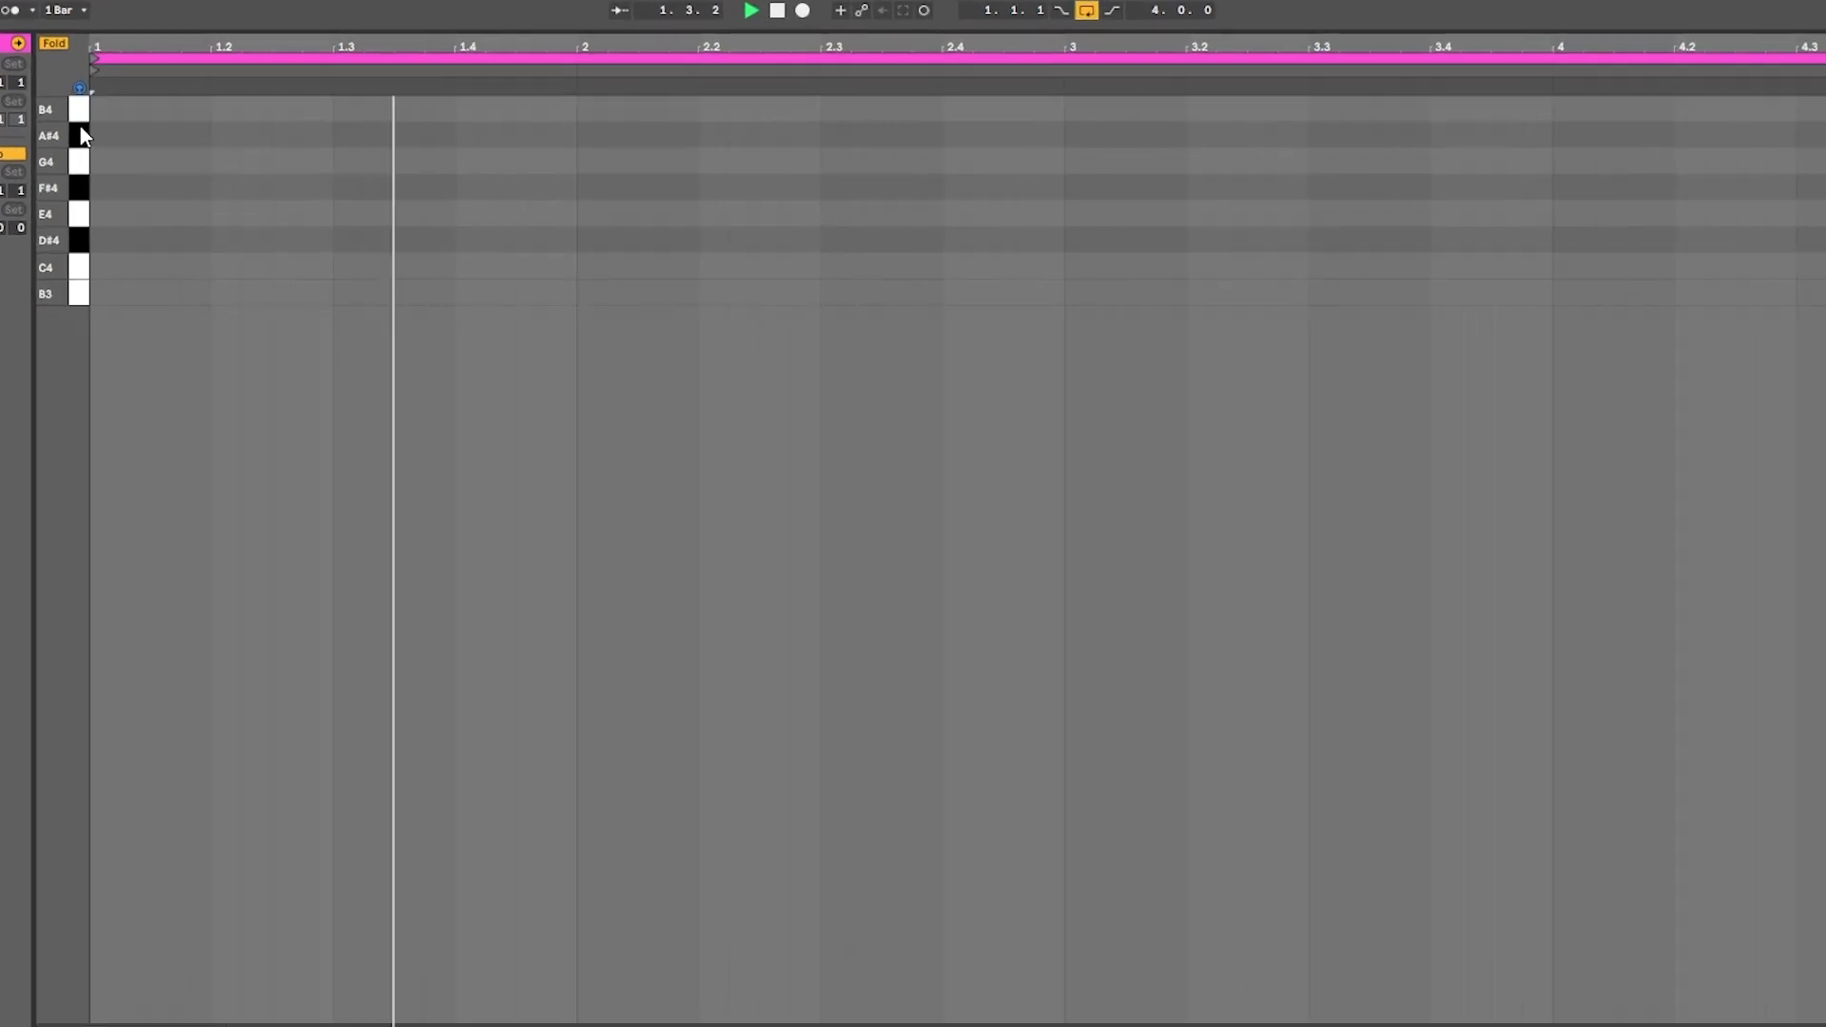
pyautogui.click(80, 134)
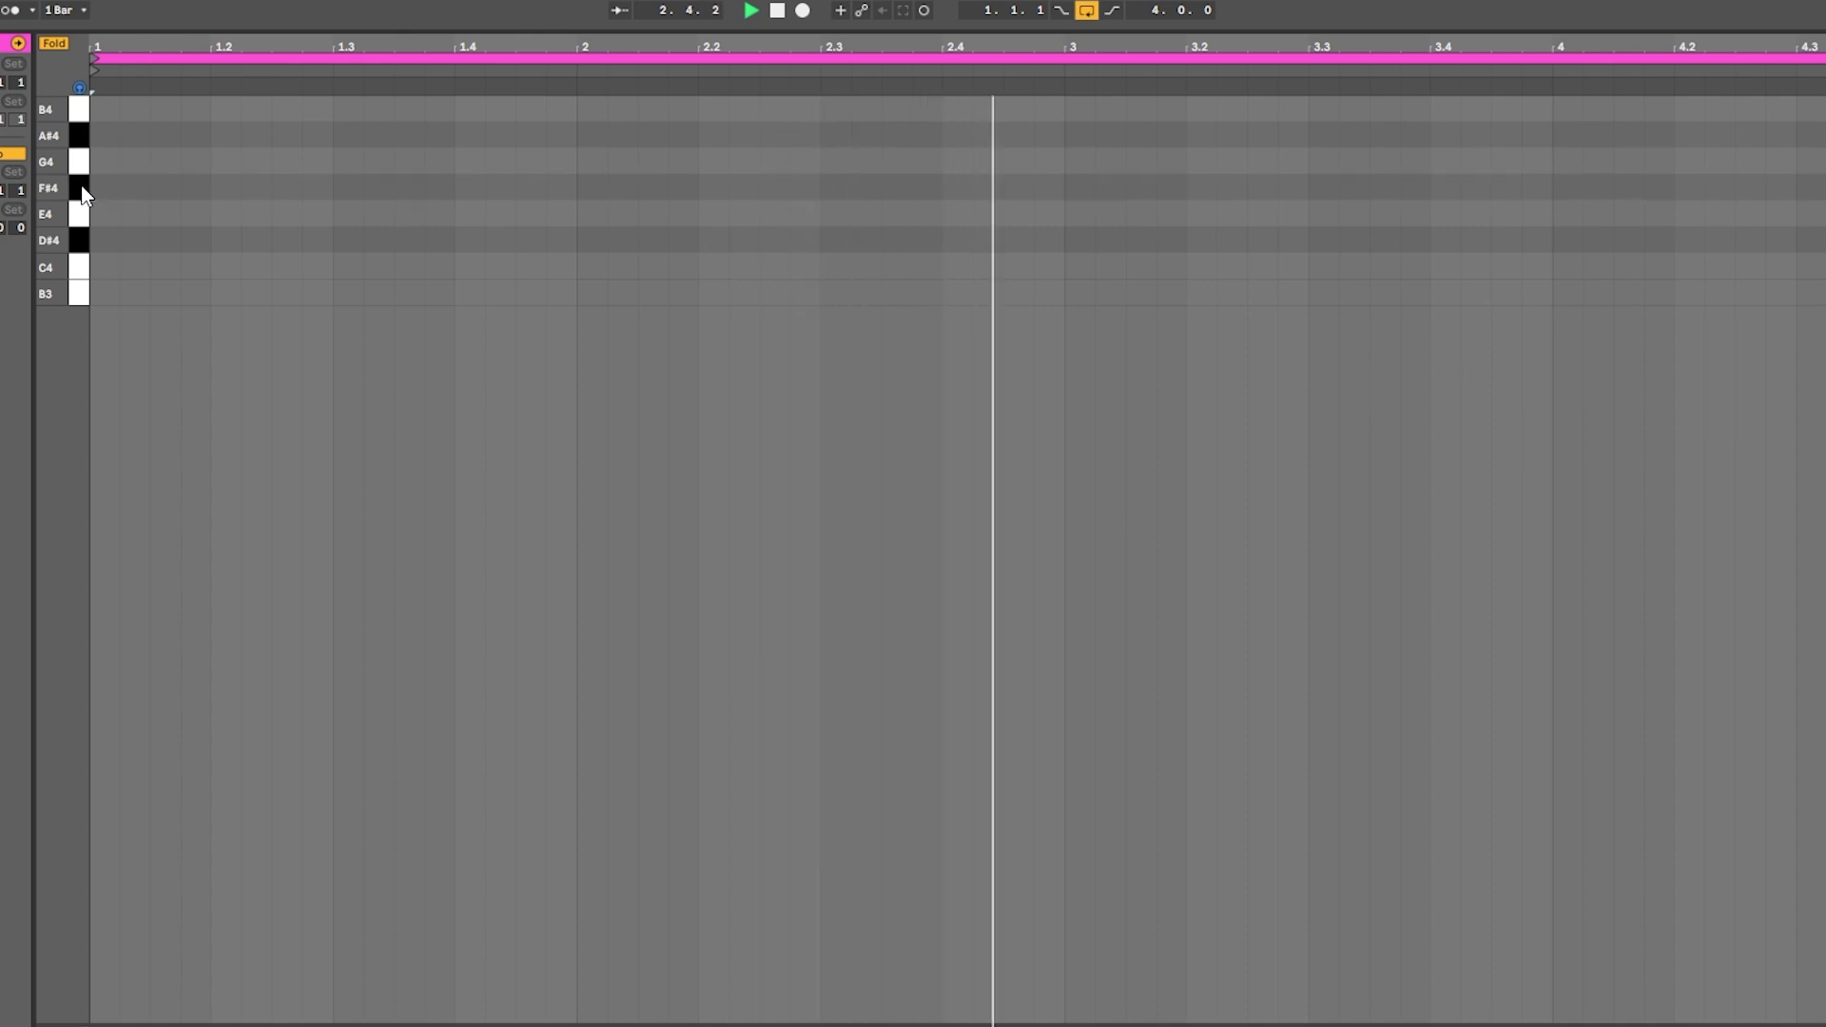
pyautogui.click(80, 210)
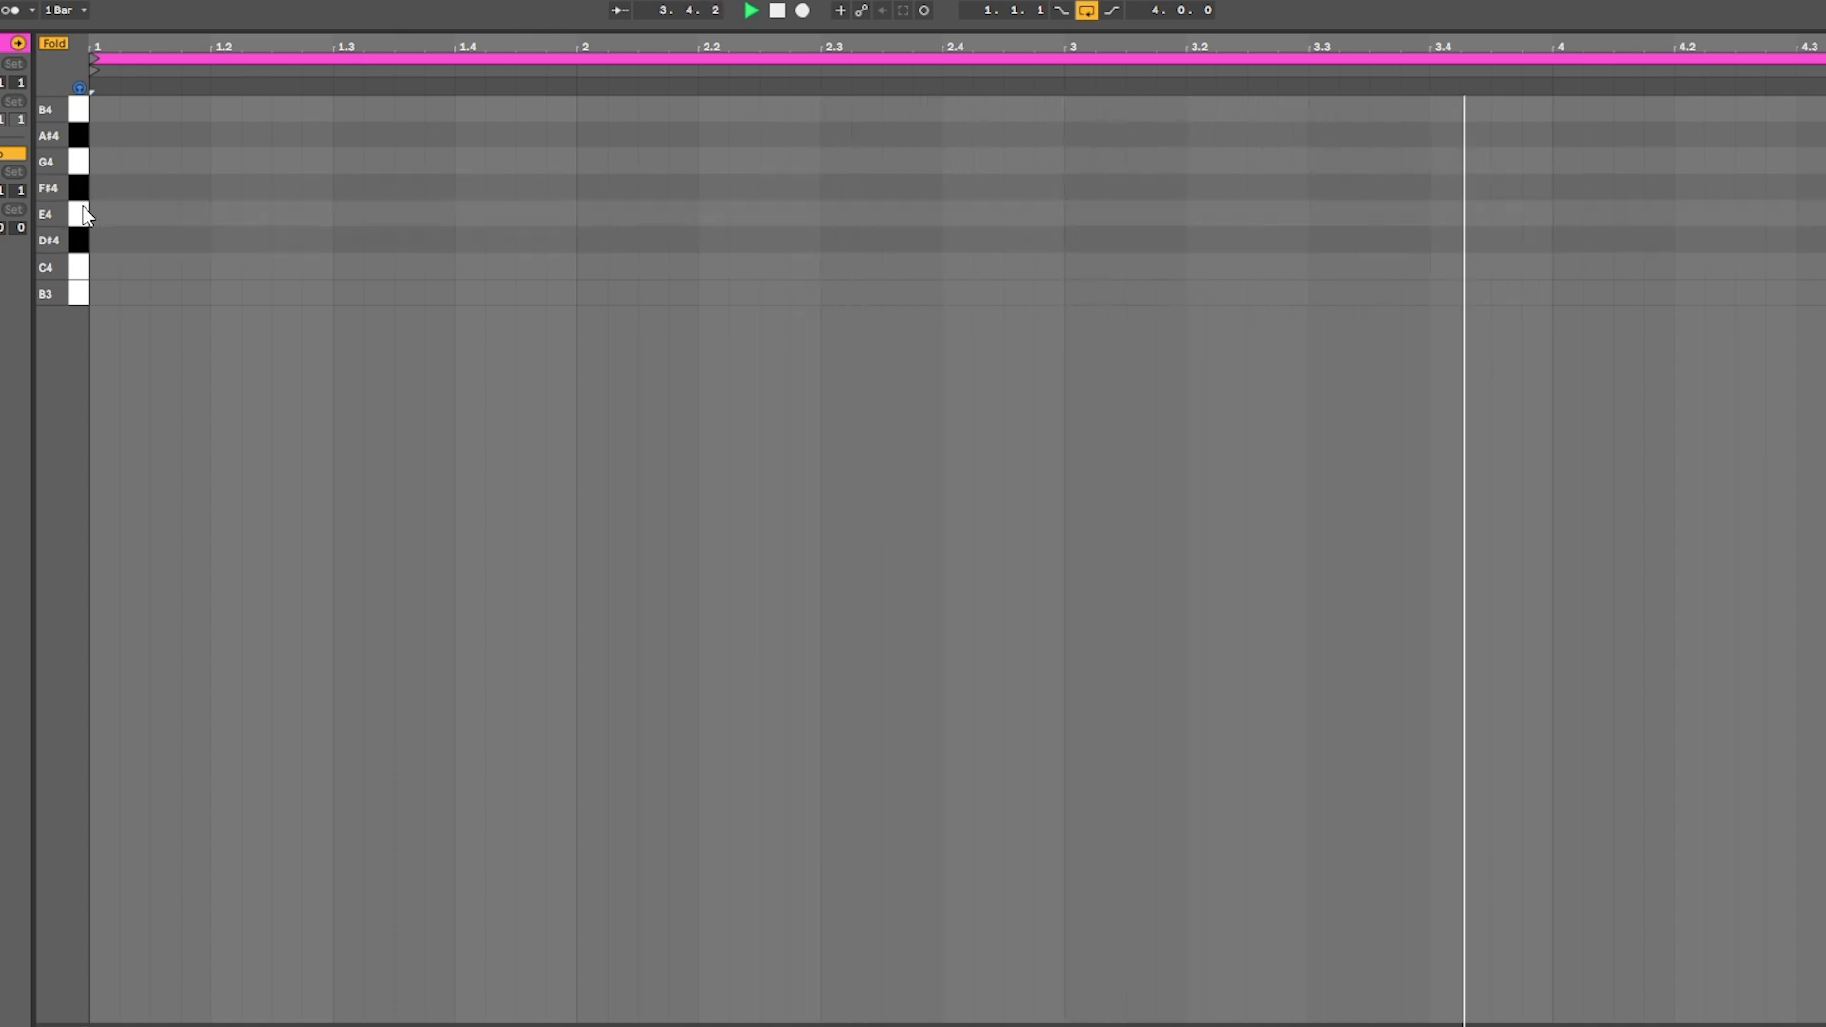
pyautogui.click(80, 299)
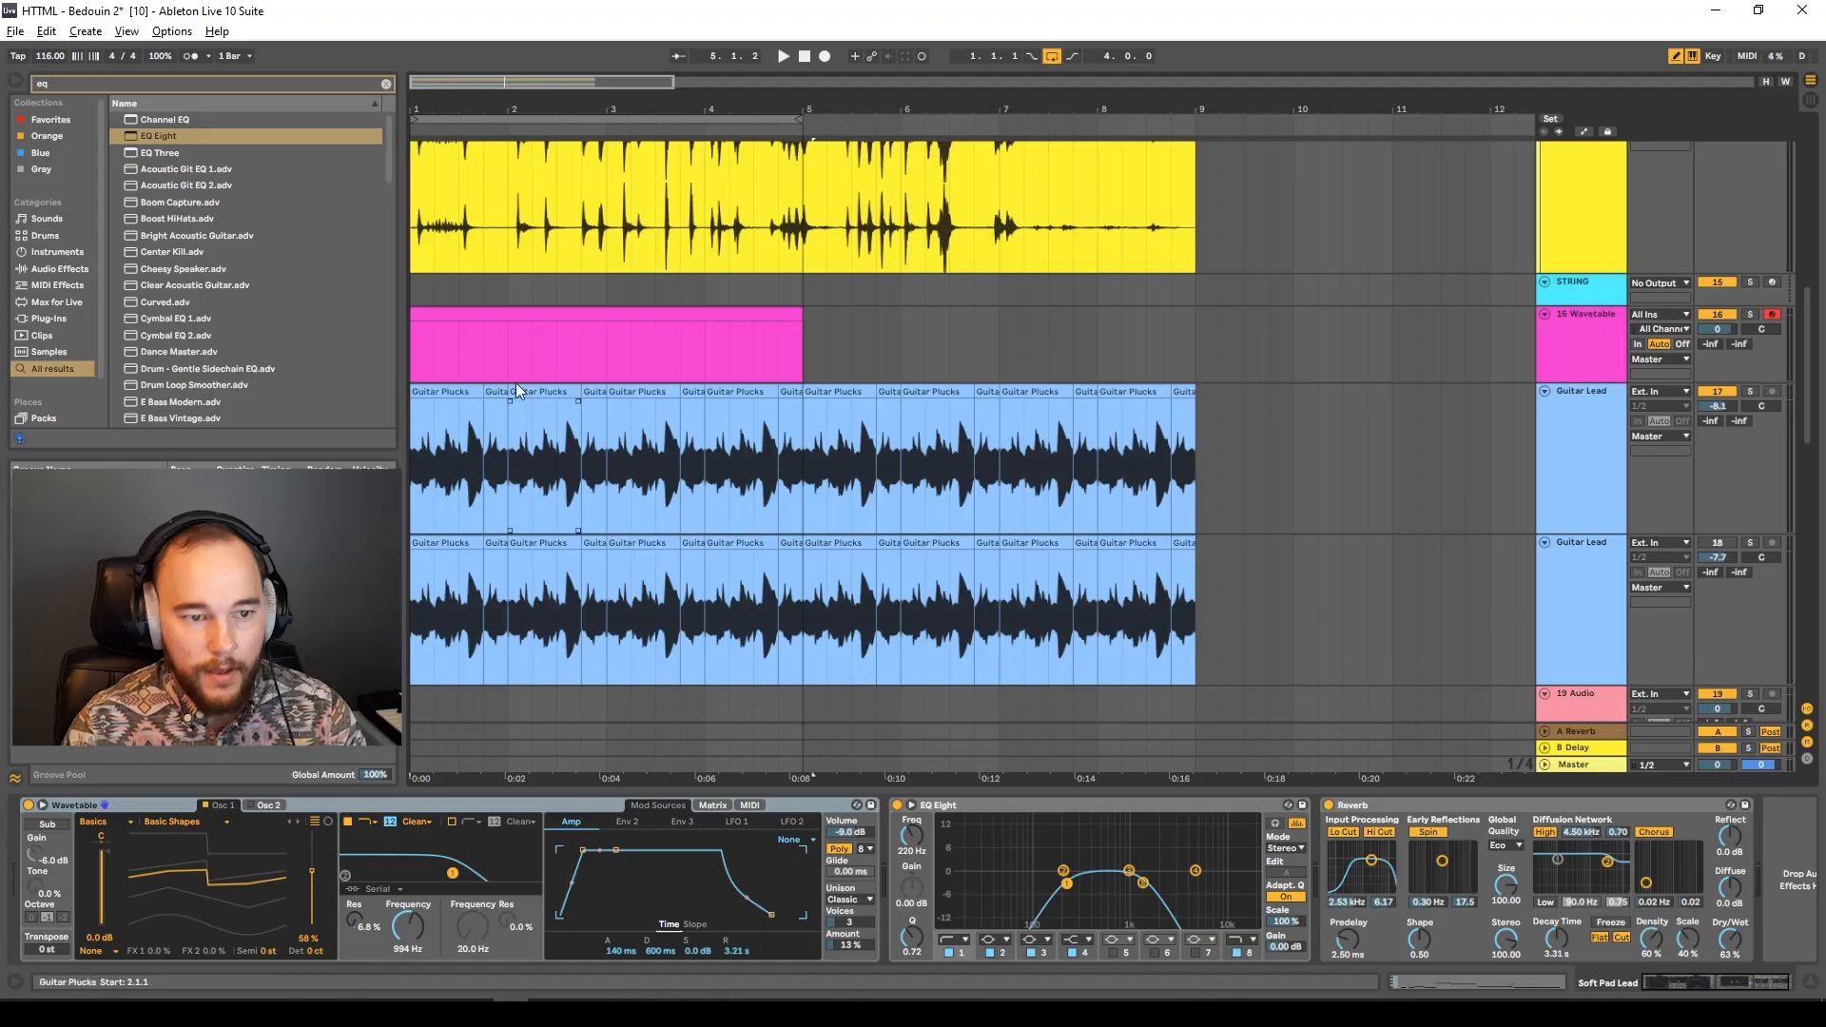
# Place the Soft Pad Lead MIDI clip at the start of the 16 Wavetable track and play it.
pyautogui.click(528, 313)
pyautogui.press('space')
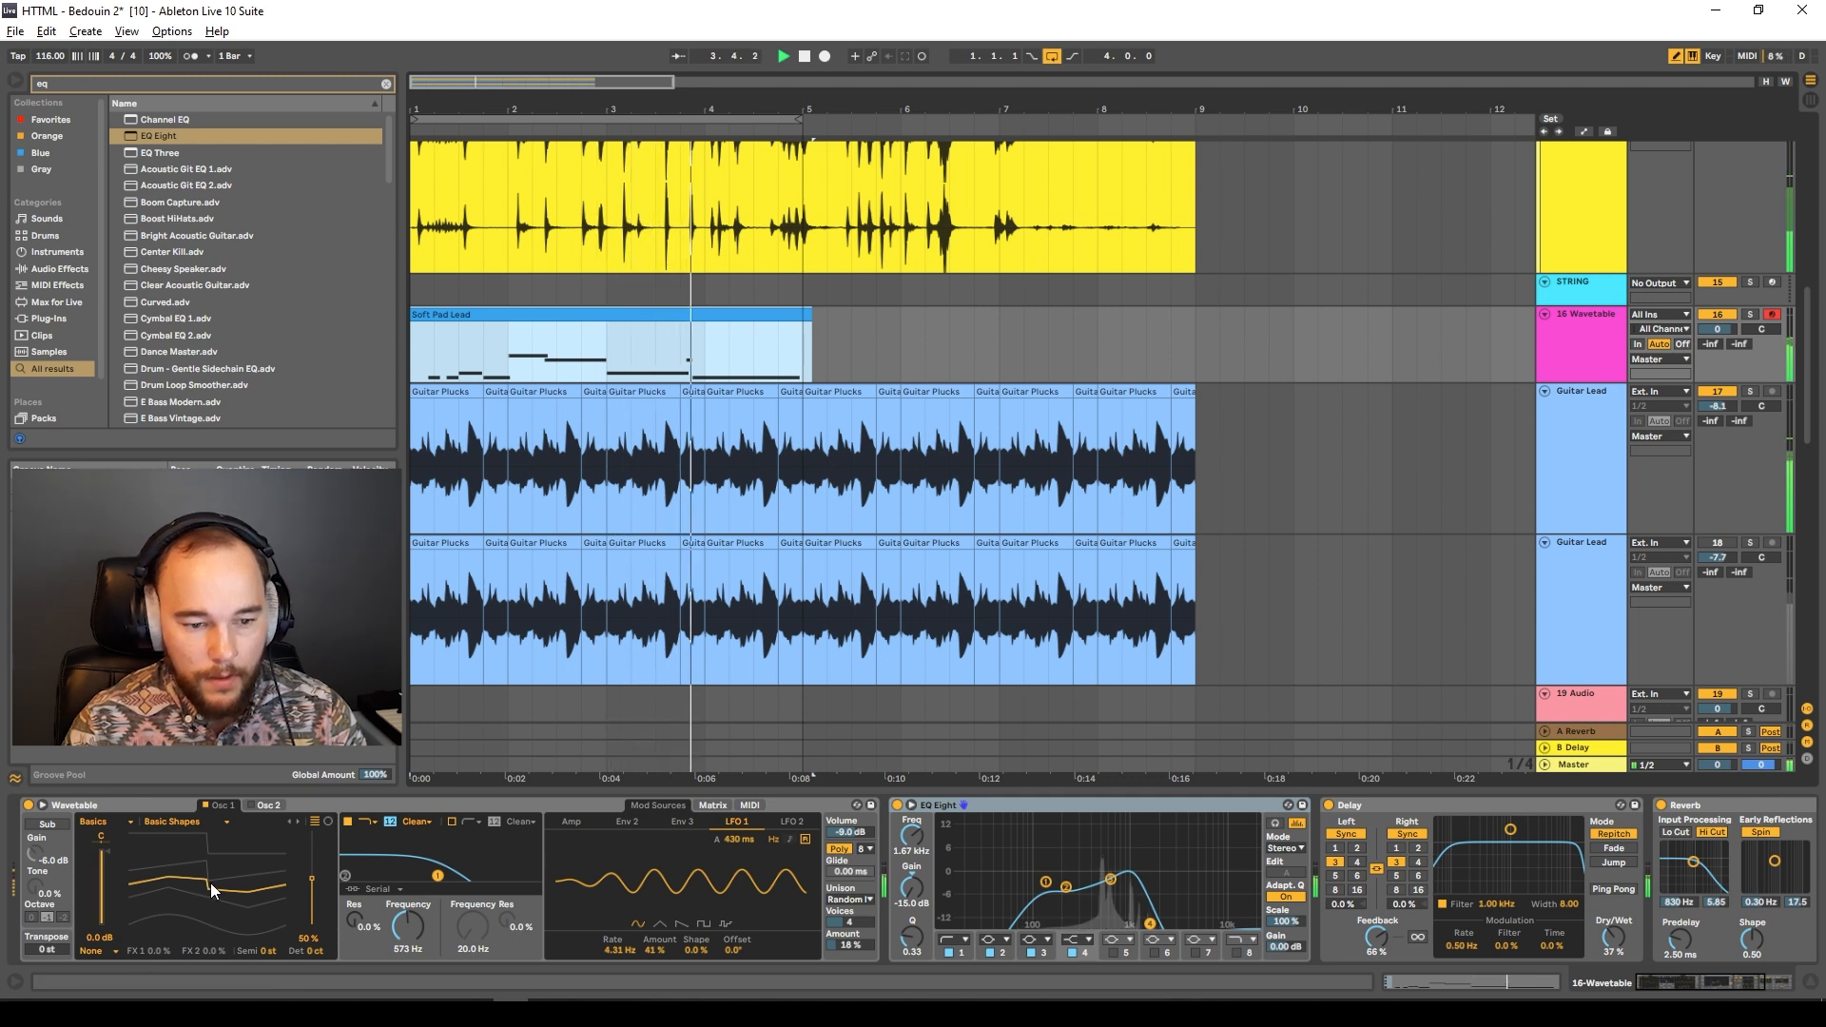
# Set Wavetable's oscillator 1 position to 63 % and shift band 4 of its EQ Eight to a higher frequency while listening.
pyautogui.moveTo(219, 886); pyautogui.dragTo(219, 872)
pyautogui.press('space')
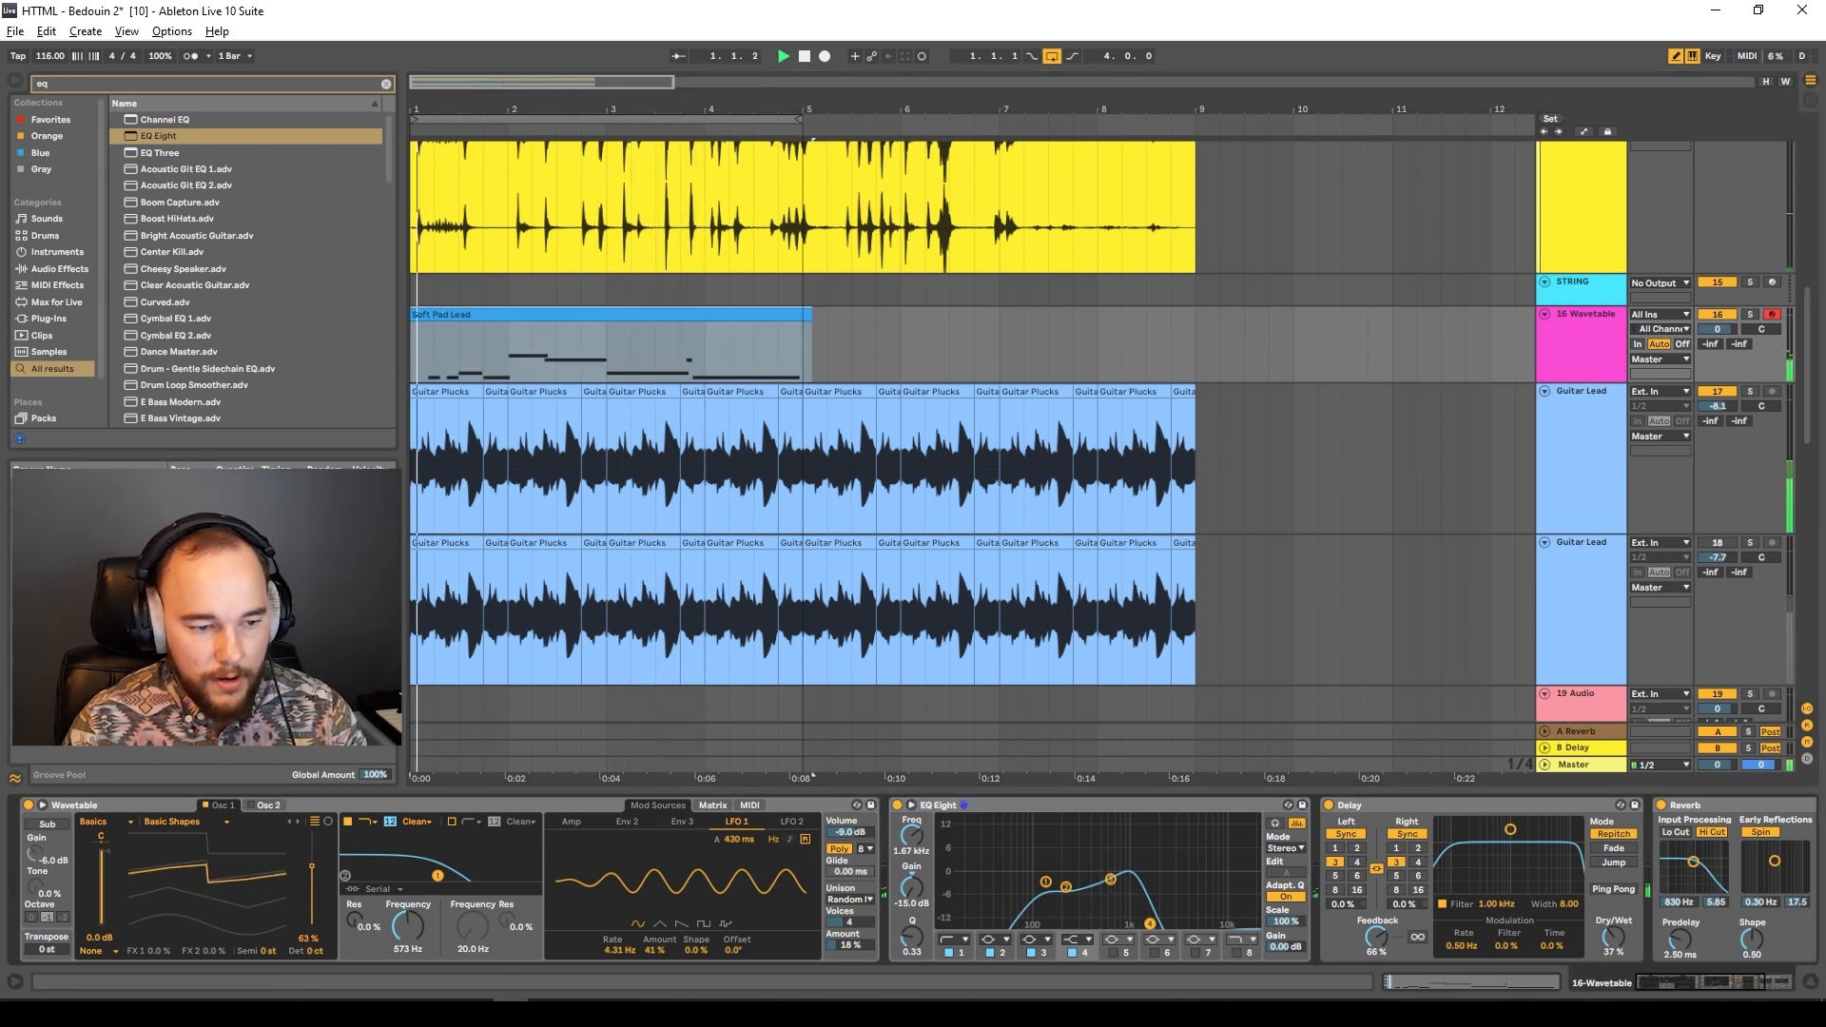
pyautogui.moveTo(1150, 924); pyautogui.dragTo(1175, 923)
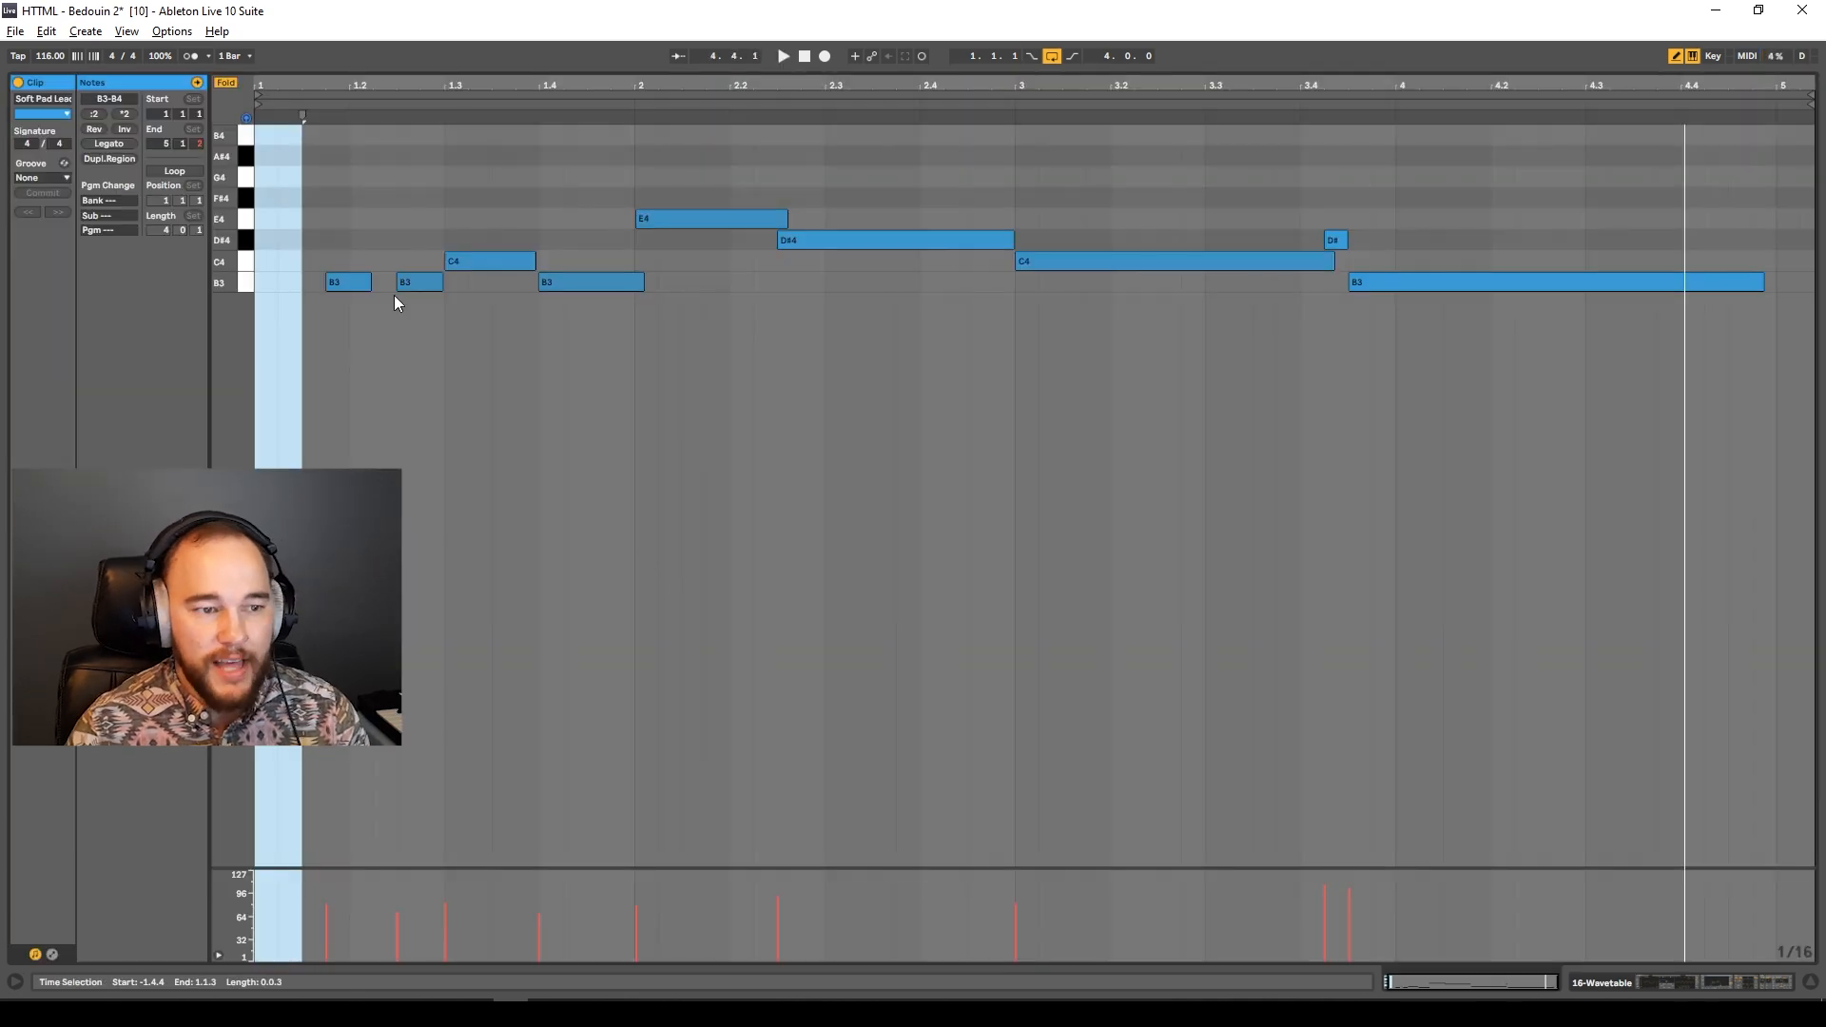
# Play back the Soft Pad Lead melody and review the effects chain on the 16 Wavetable track.
pyautogui.click(684, 285)
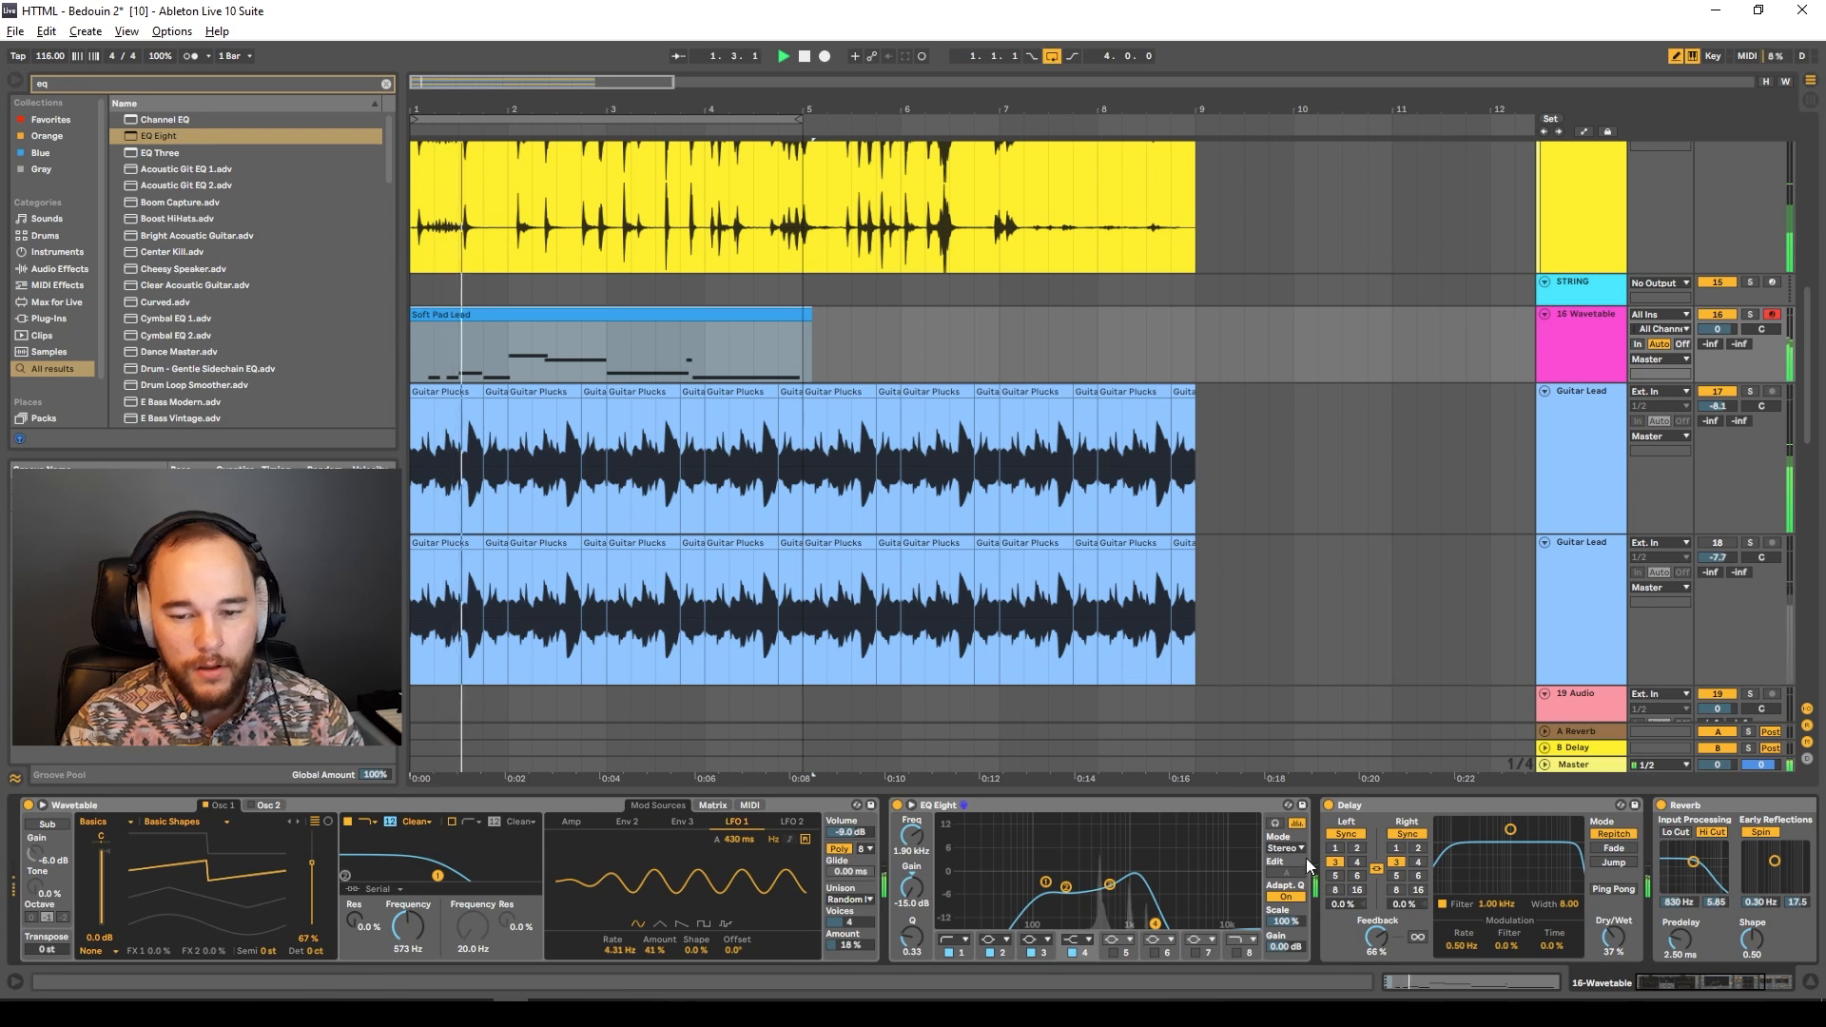
pyautogui.scroll(-2, 908, 920)
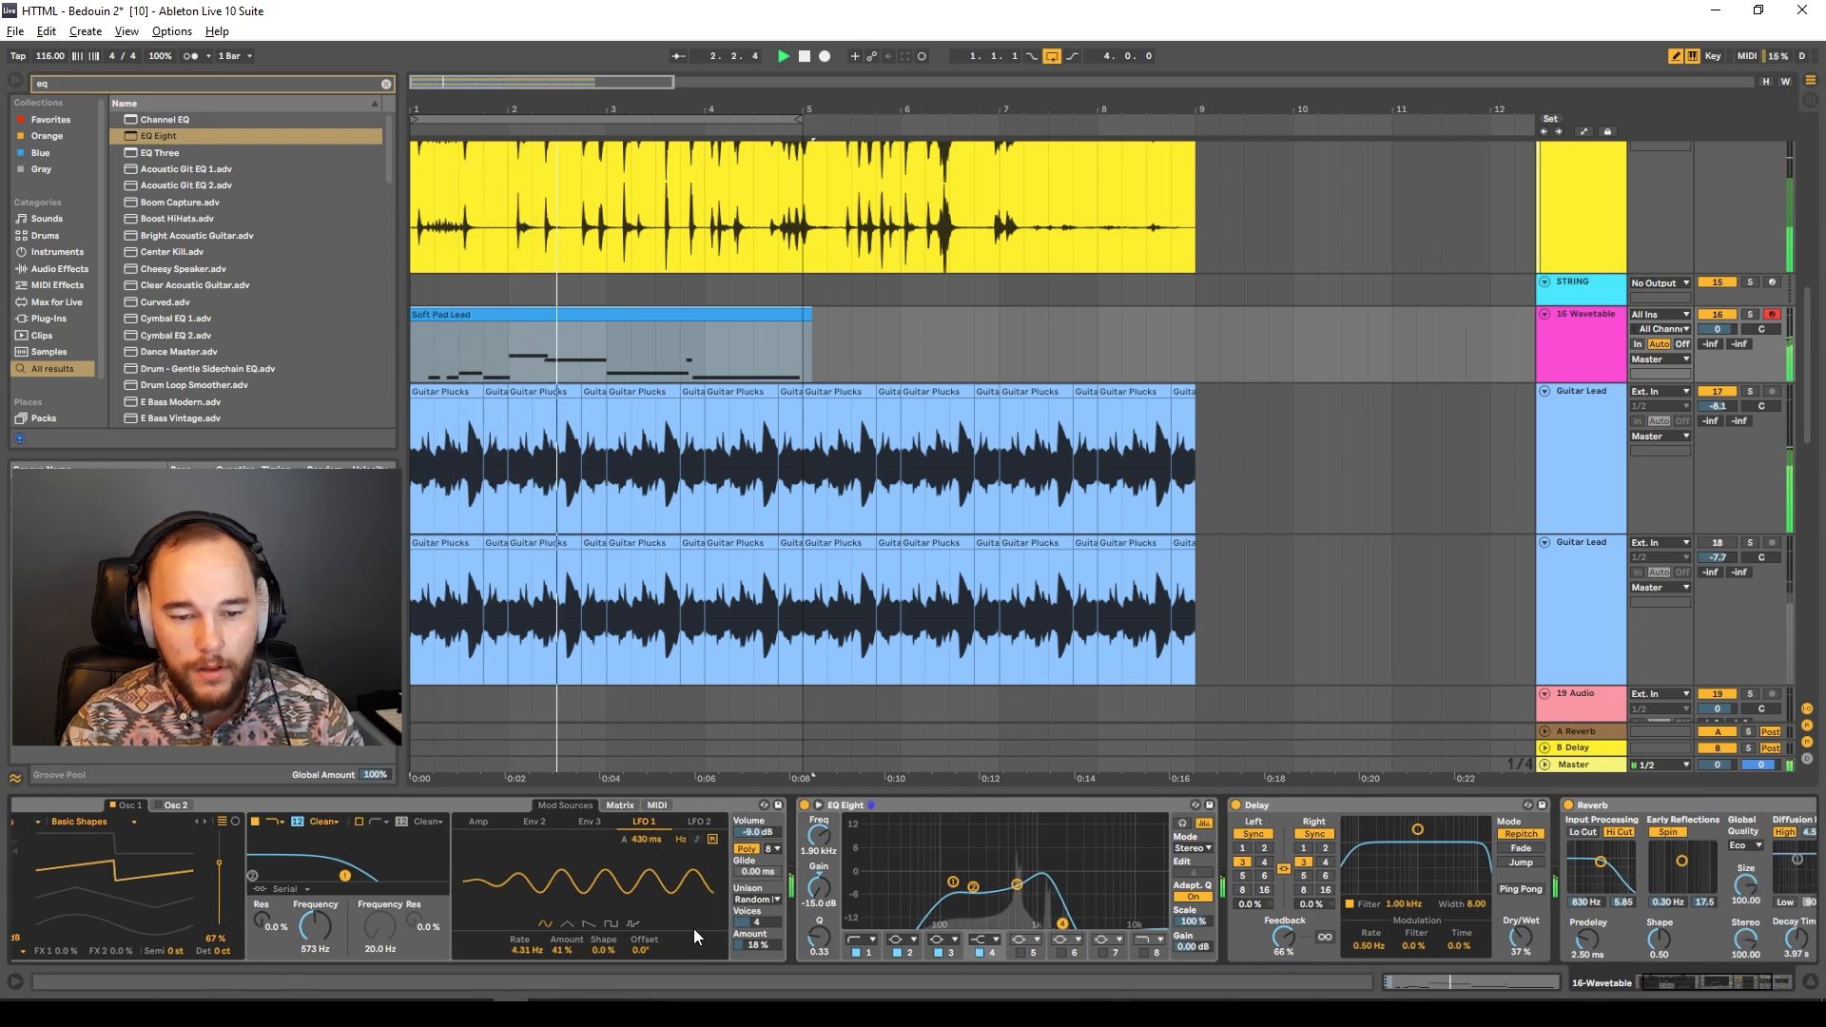
pyautogui.scroll(1, 694, 923)
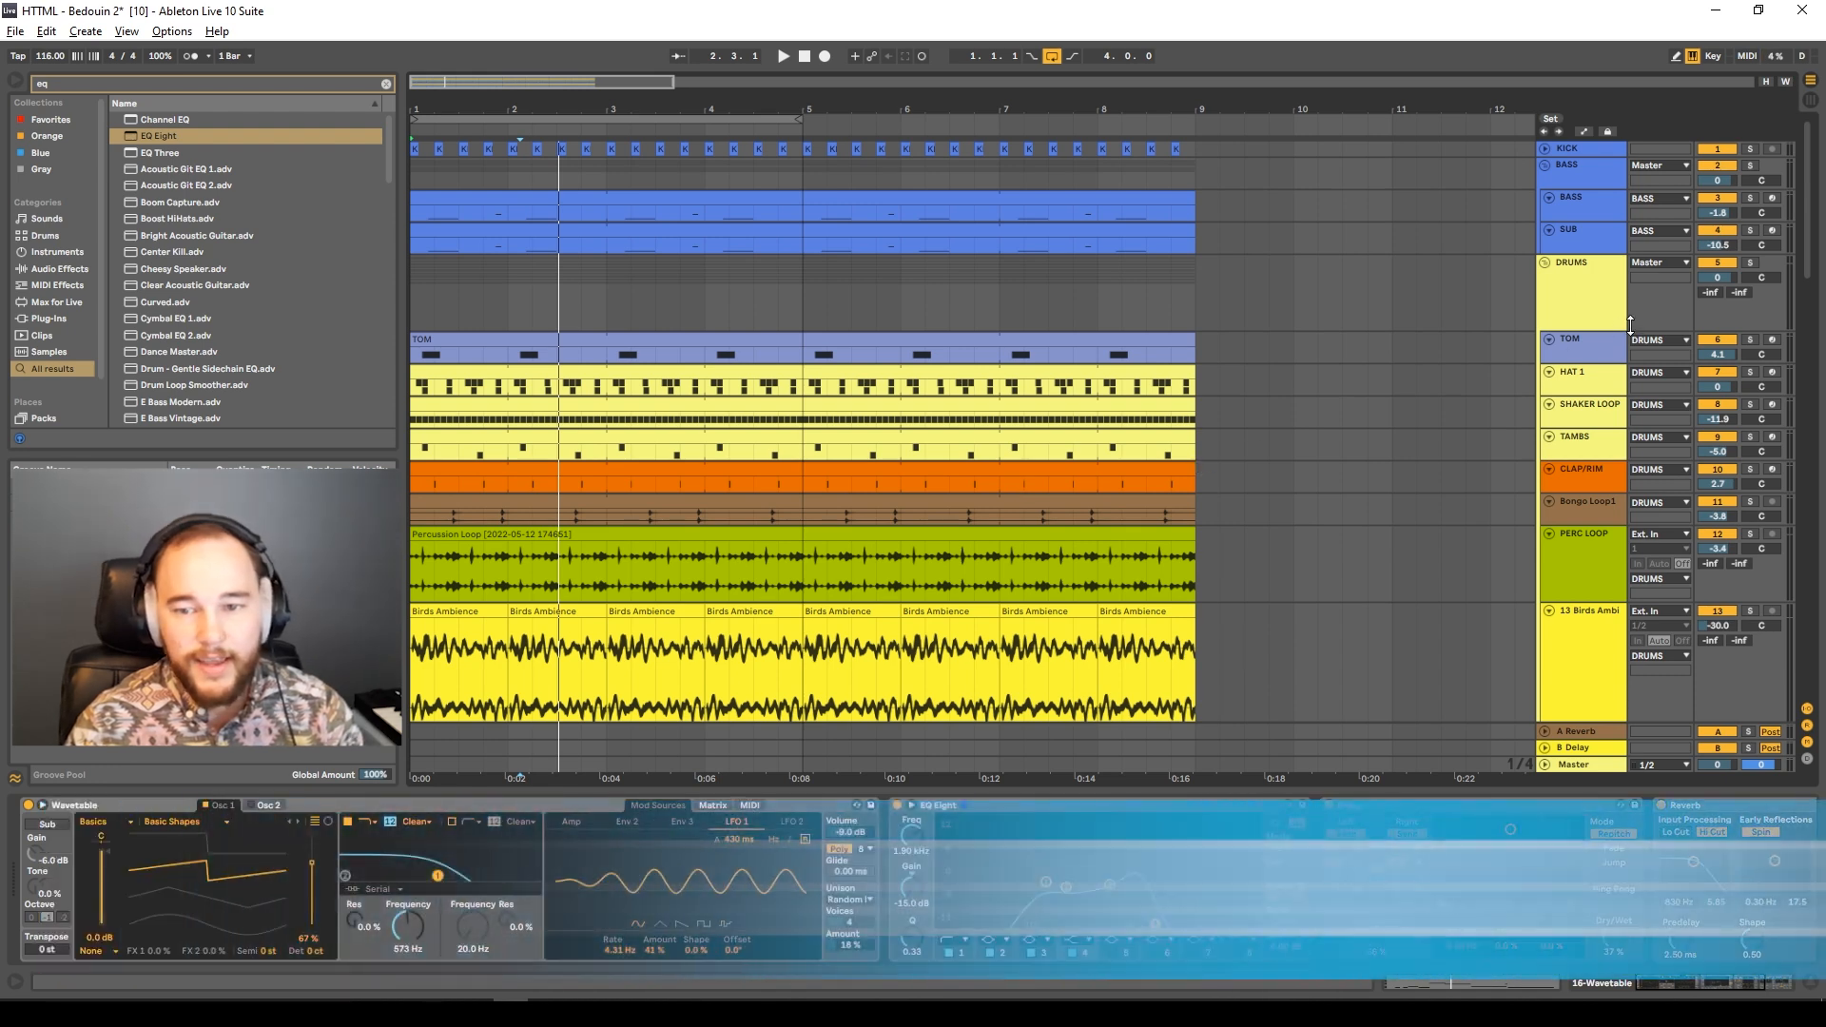
# Add a Glue Compressor before the Reverb on the DRUMS group, with threshold at -13 dB and makeup gain at 2.38 dB.
pyautogui.click(1570, 302)
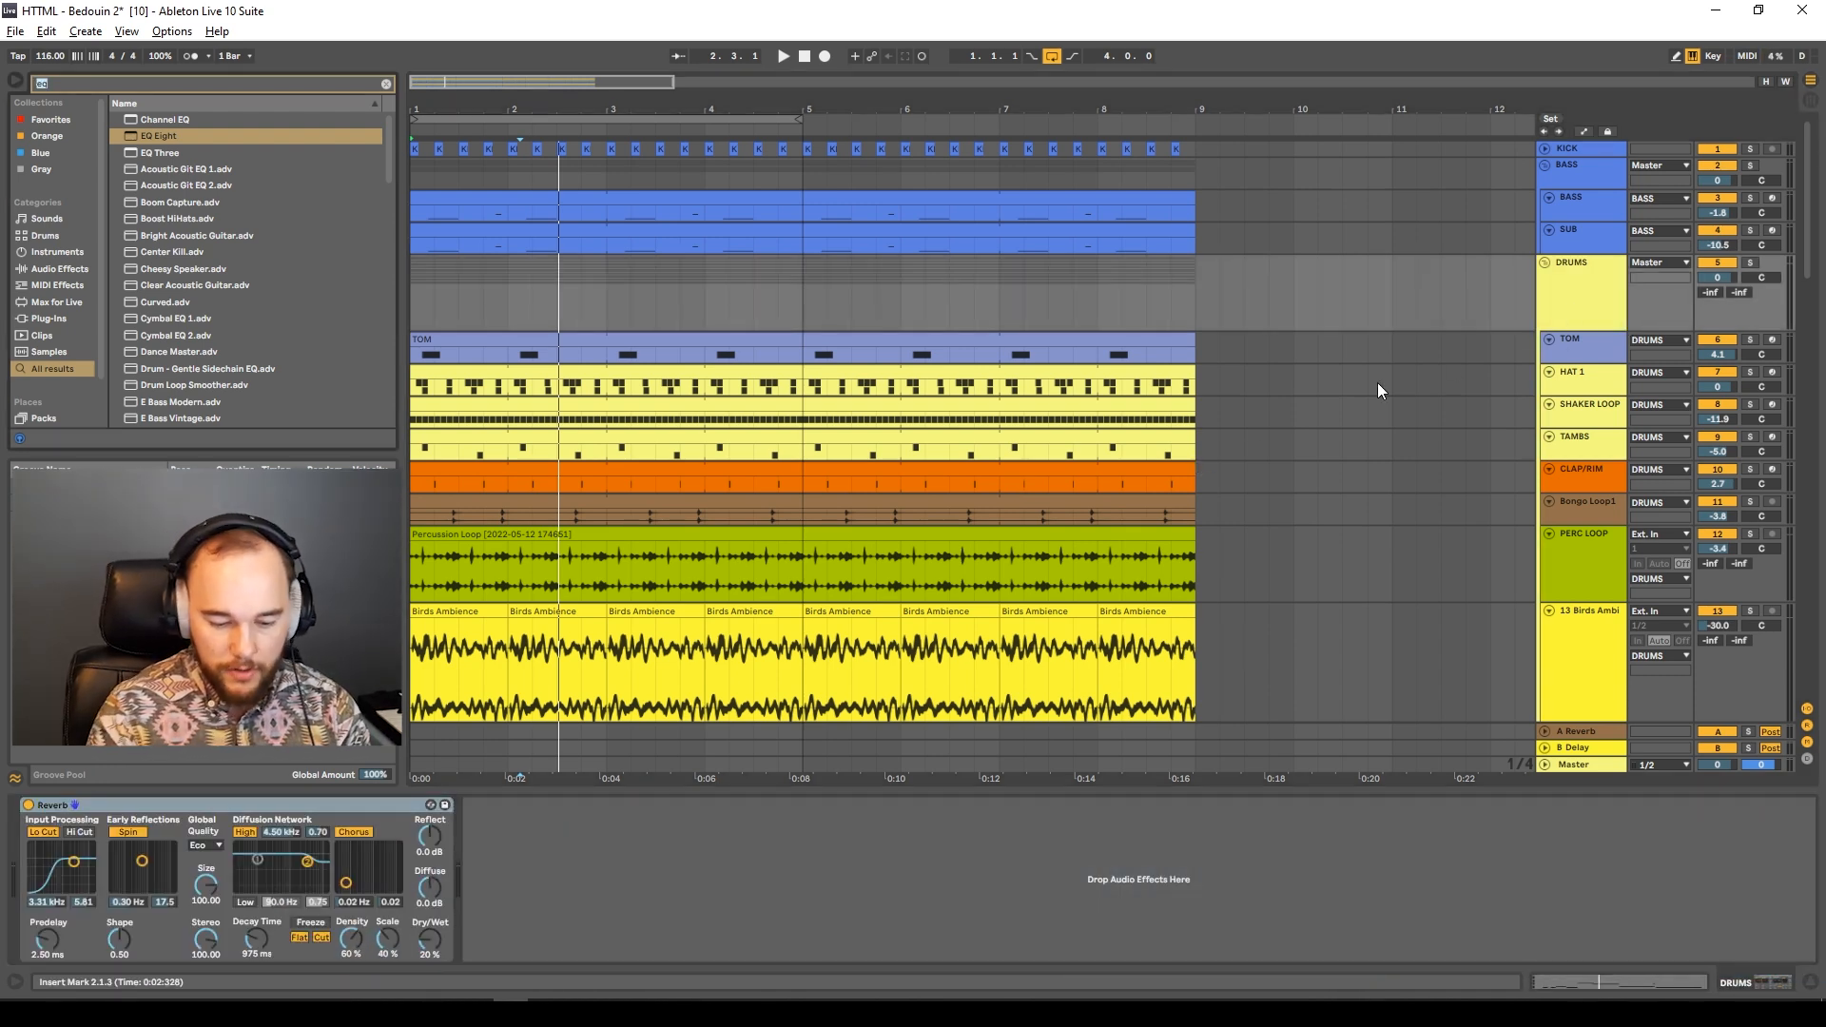
pyautogui.hotkey('ctrl', 'f')
pyautogui.write('comp')
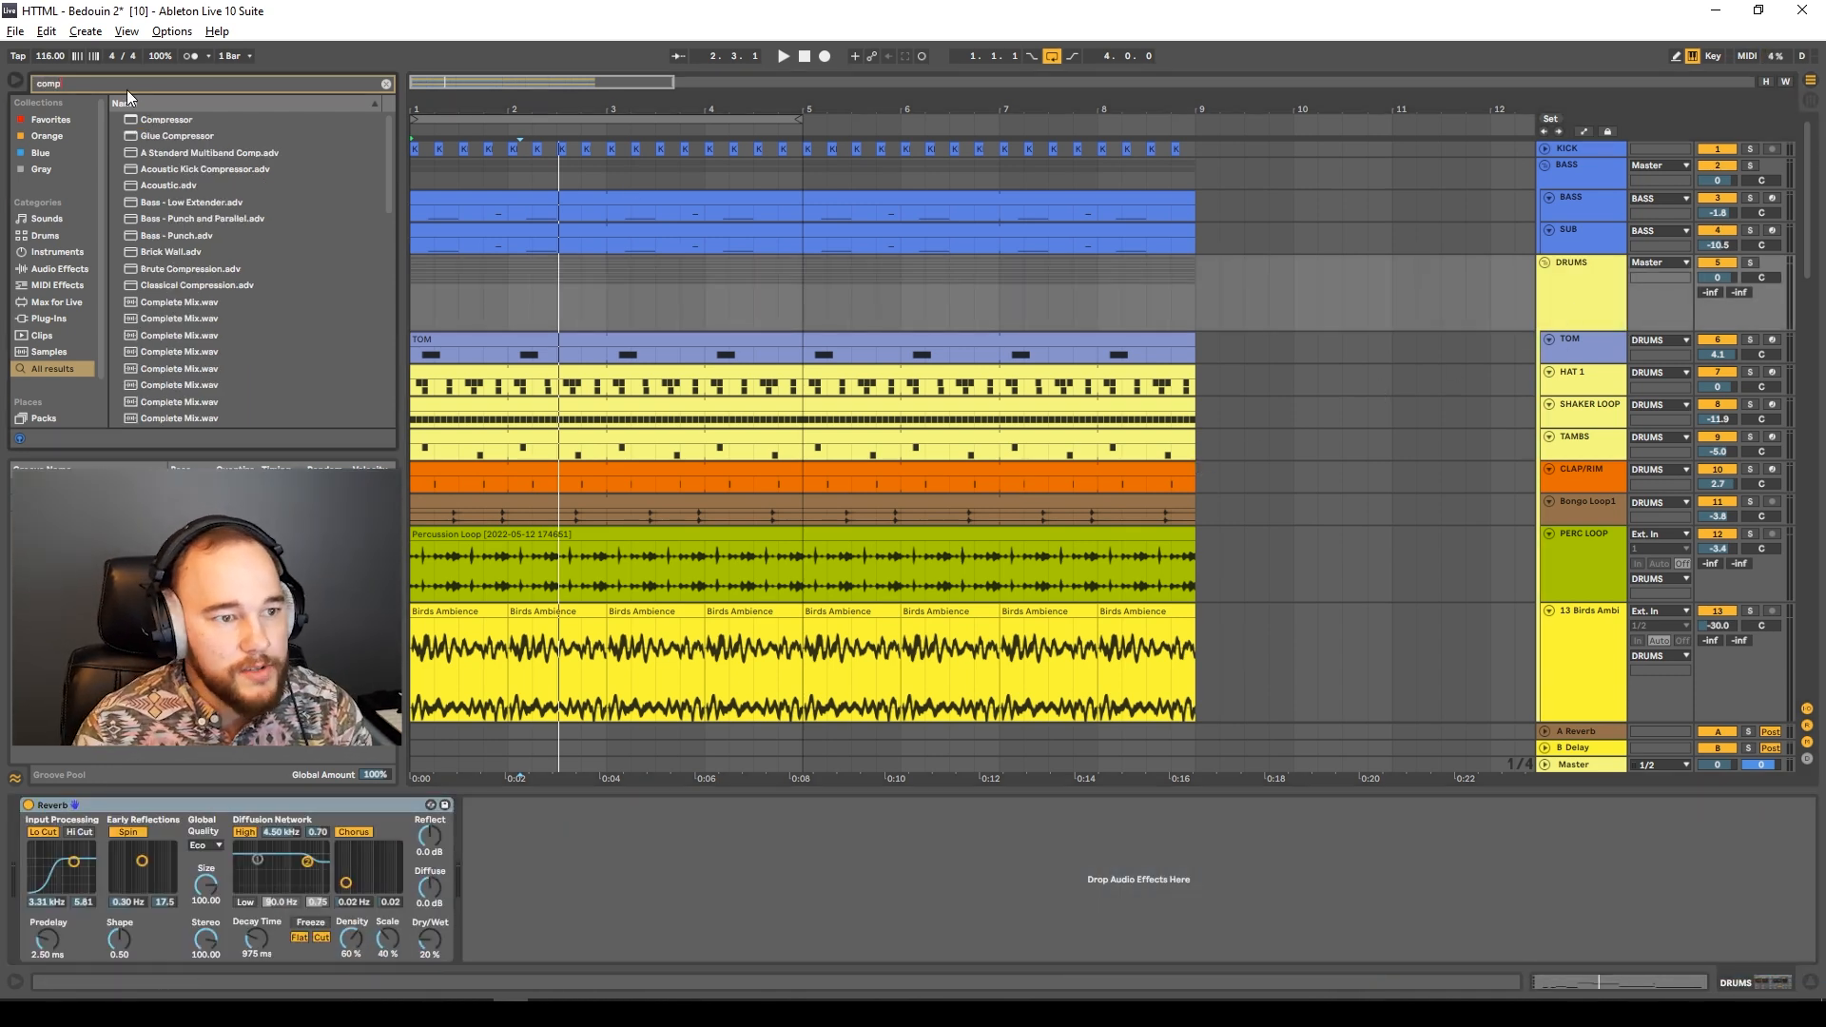
pyautogui.moveTo(155, 135); pyautogui.dragTo(1575, 301)
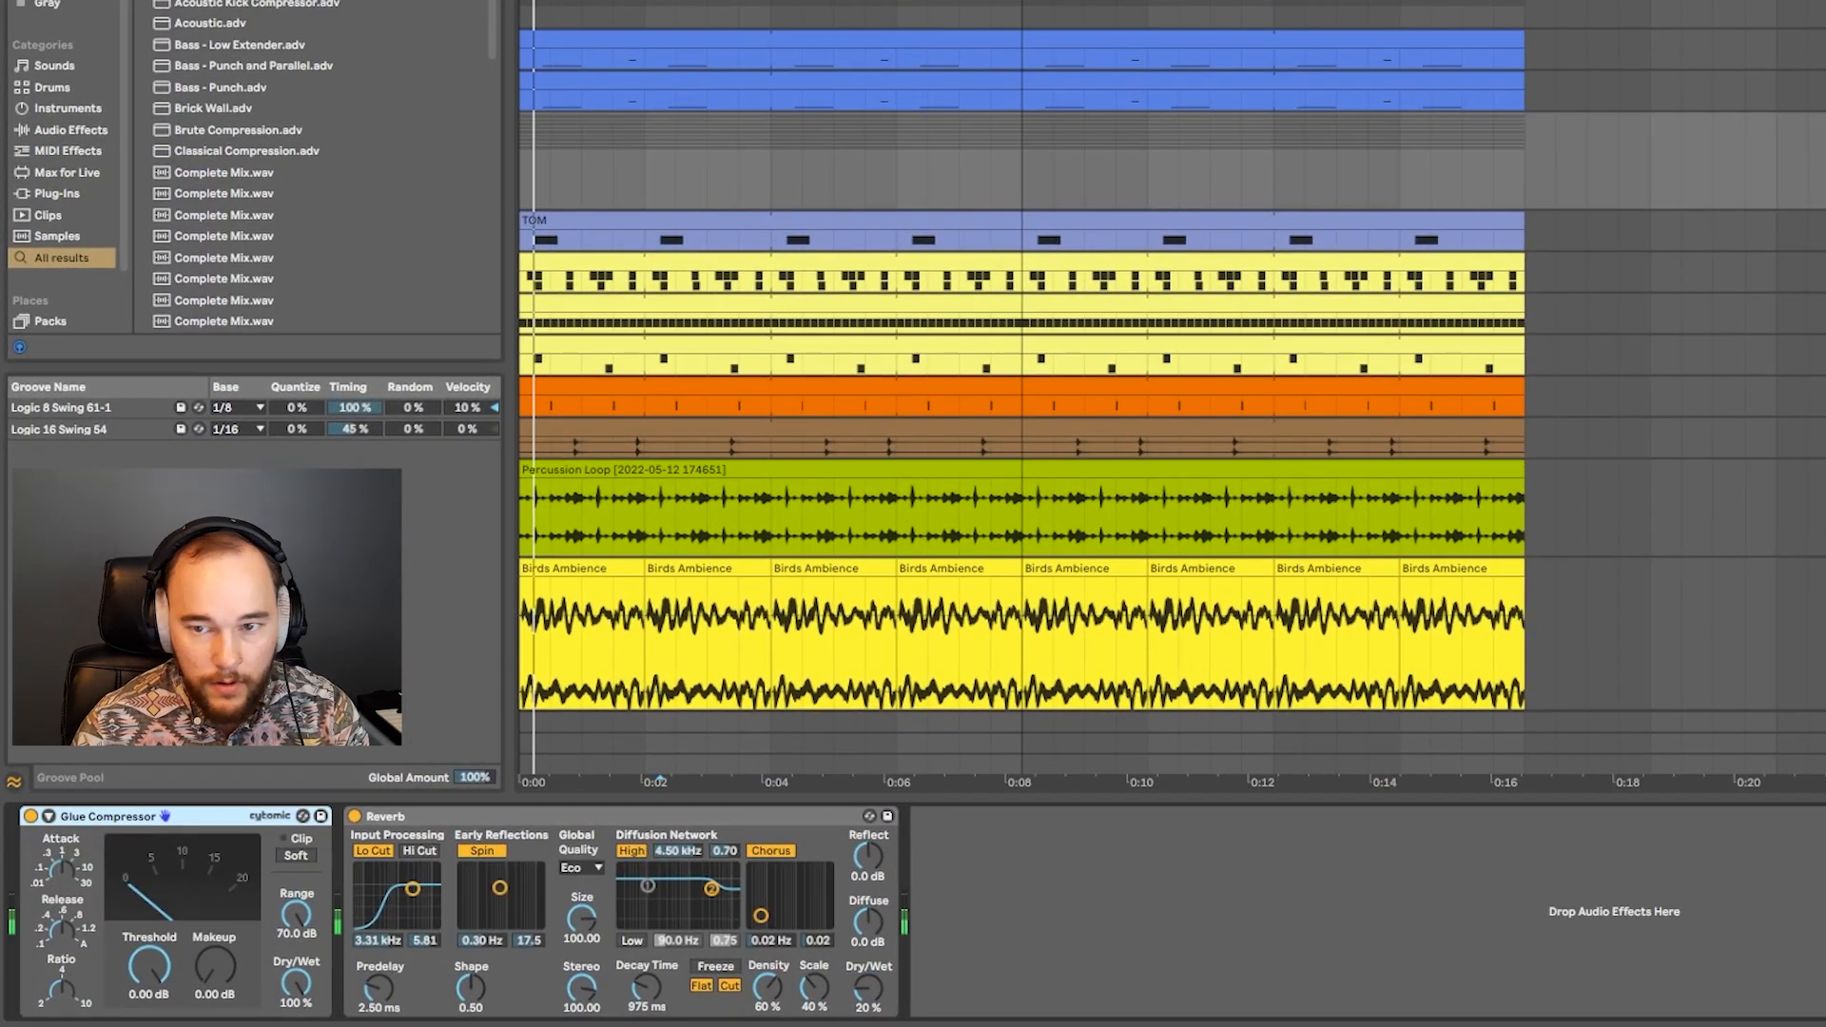
pyautogui.moveTo(150, 965); pyautogui.dragTo(149, 1009)
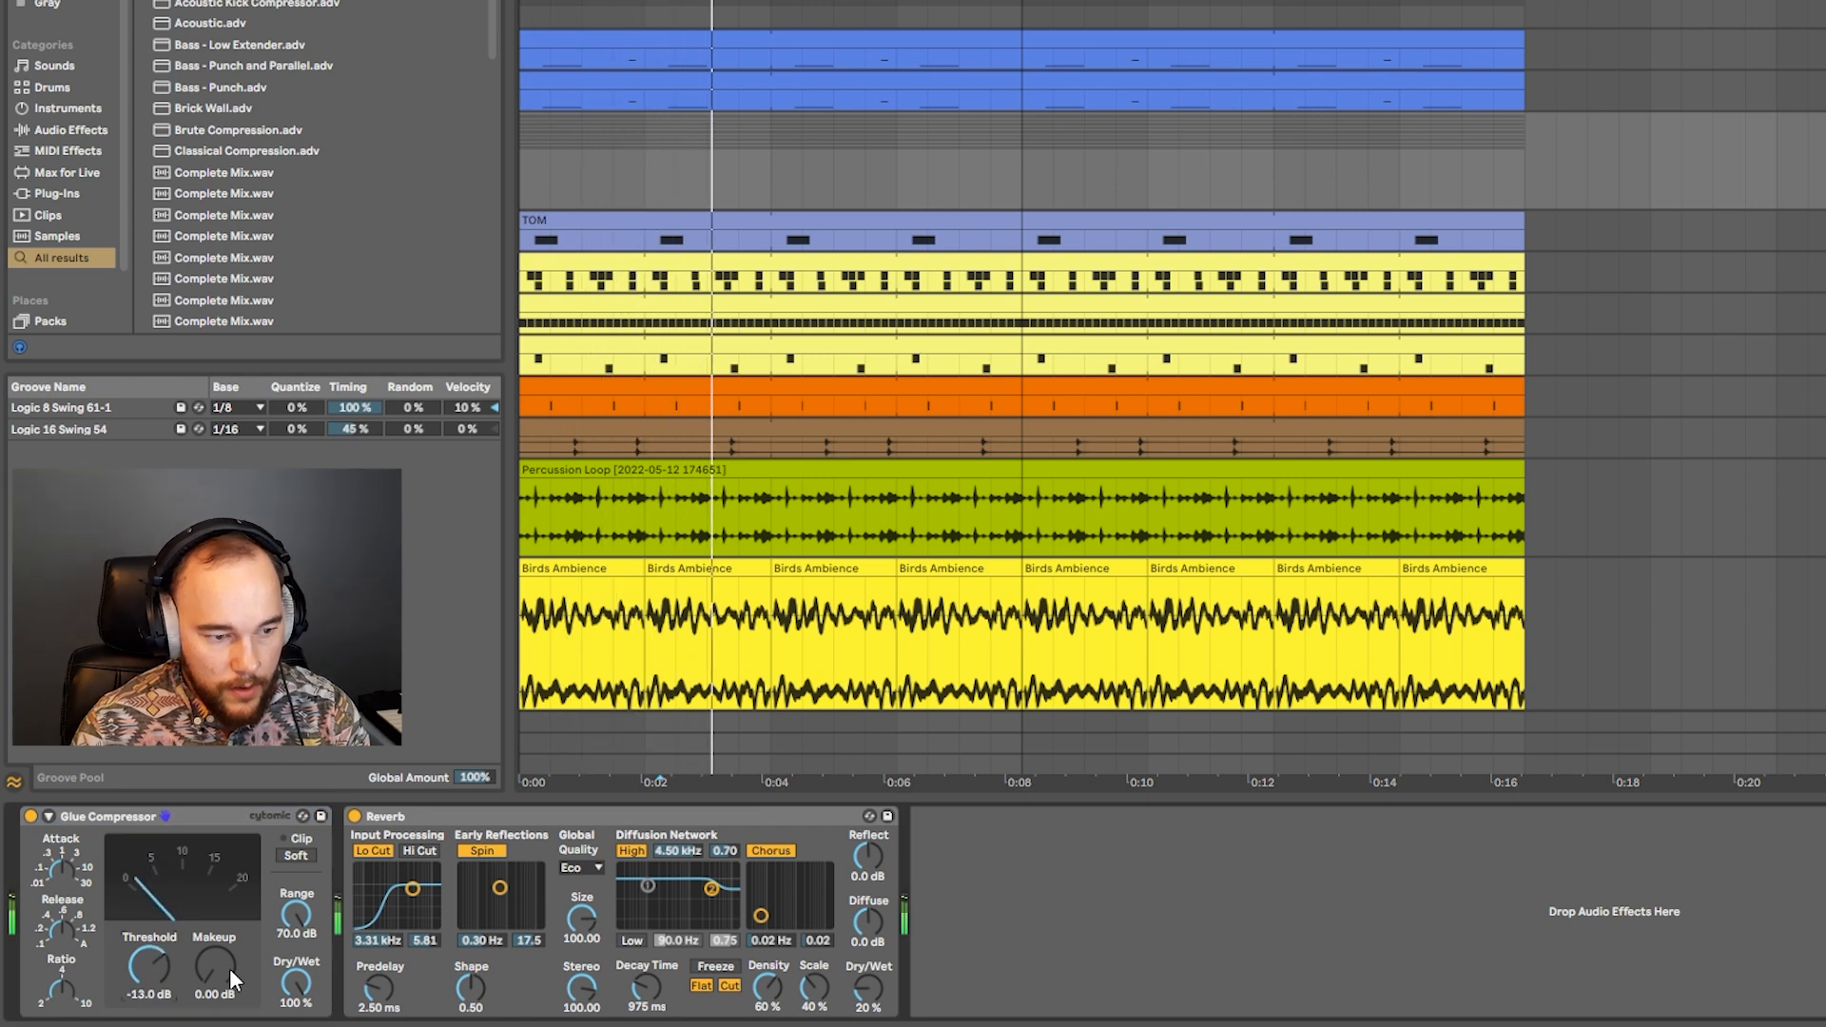
pyautogui.moveTo(208, 969); pyautogui.dragTo(208, 951)
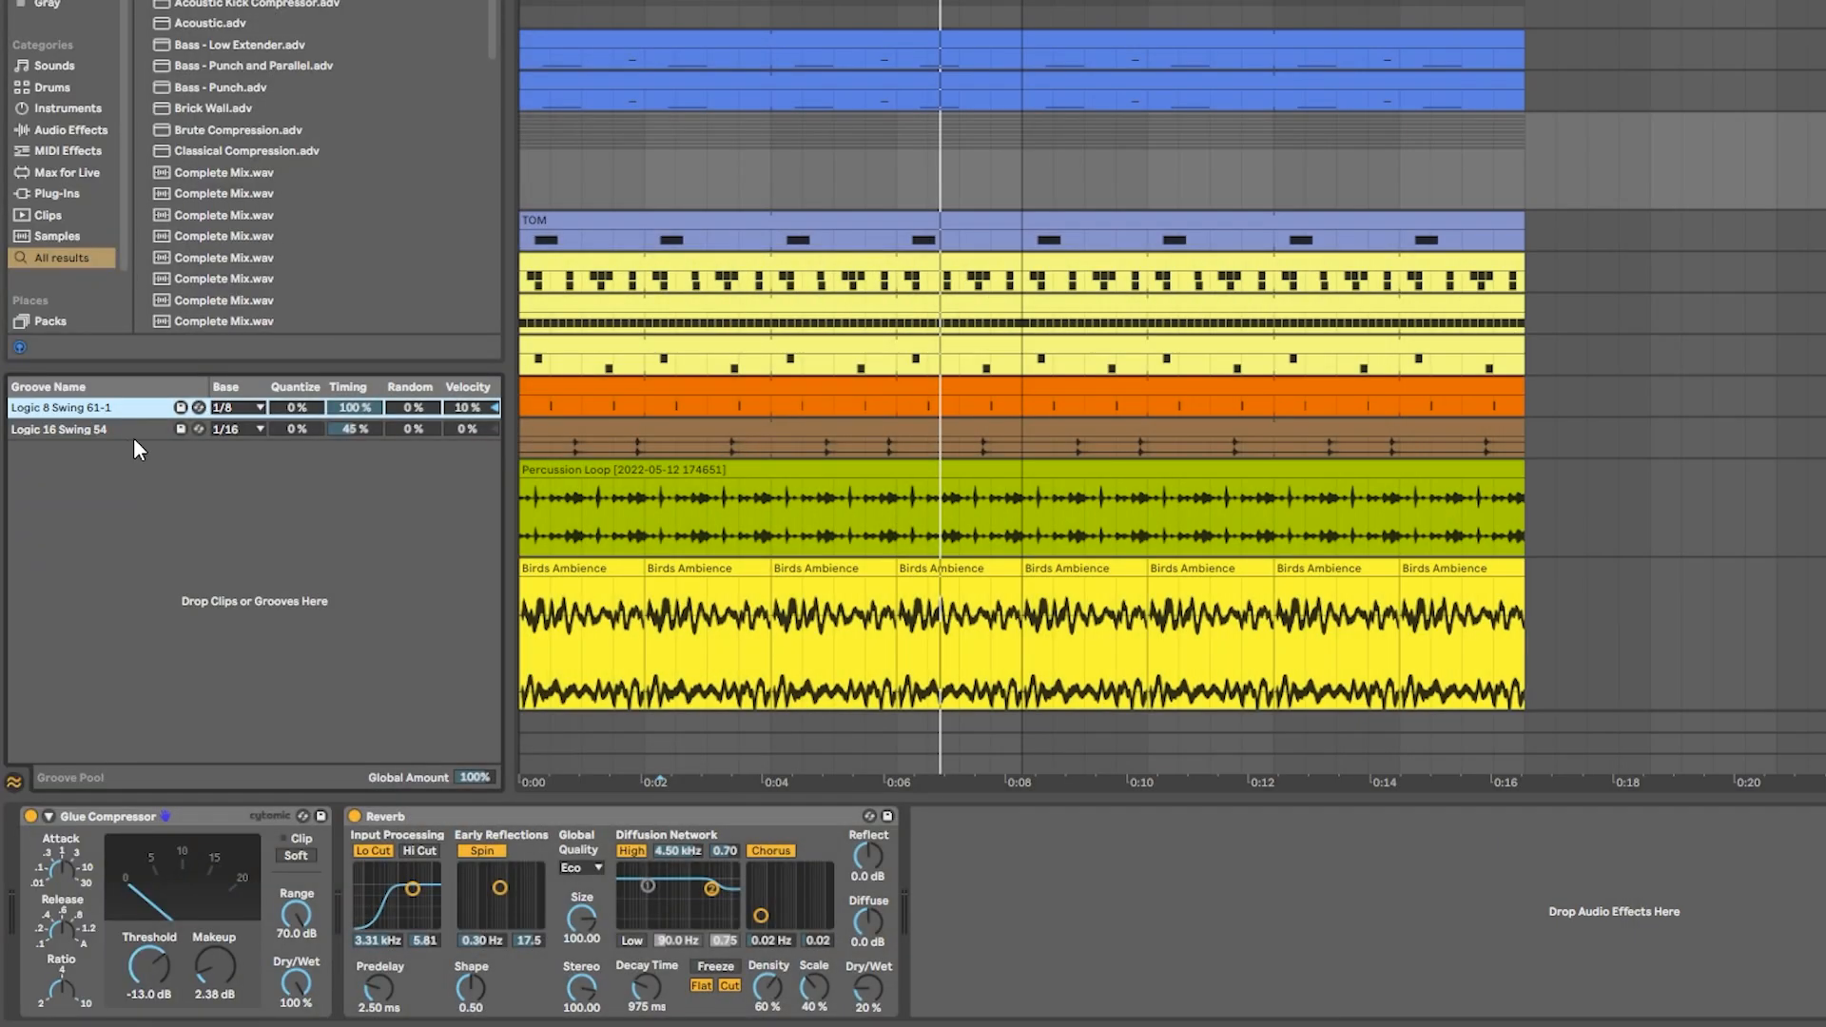
# Apply the Afro Jazz Bongo-115bpm groove from Latin Percussion to the SHAKER LOOP clip, with 45 % timing and 11 % velocity, and play it.
pyautogui.click(208, 483)
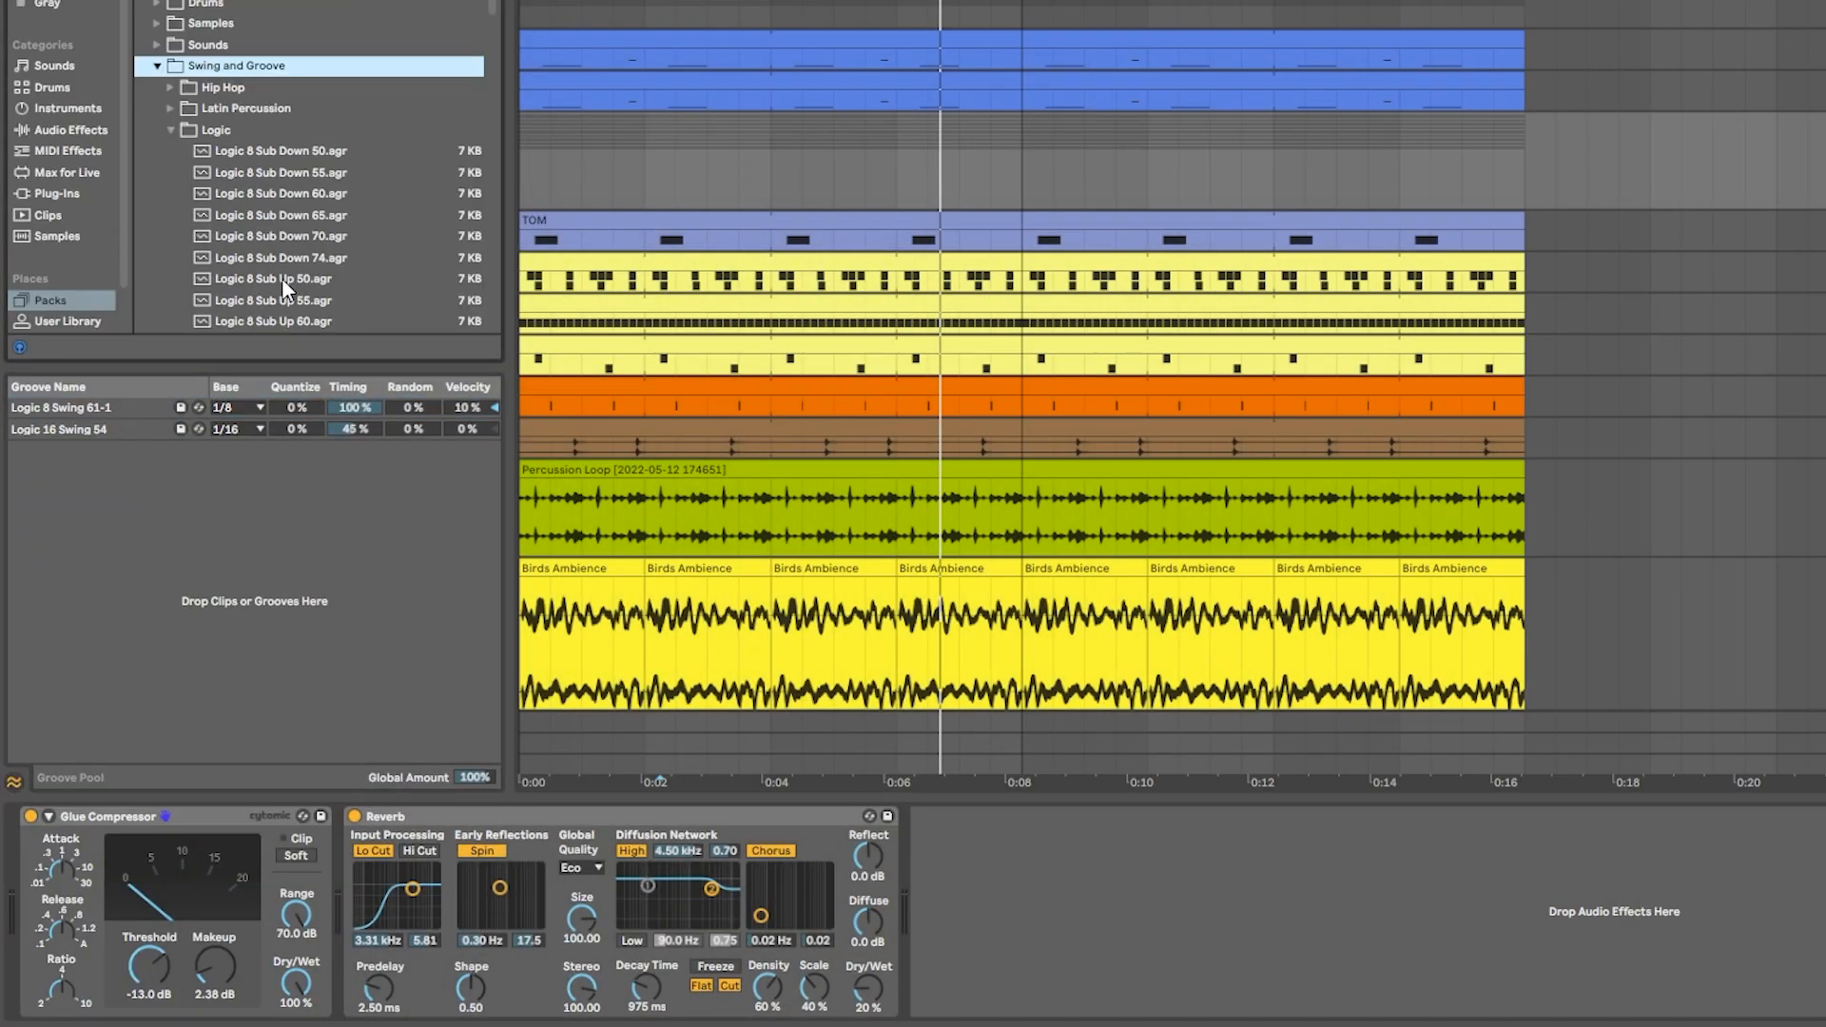
pyautogui.scroll(-5, 282, 277)
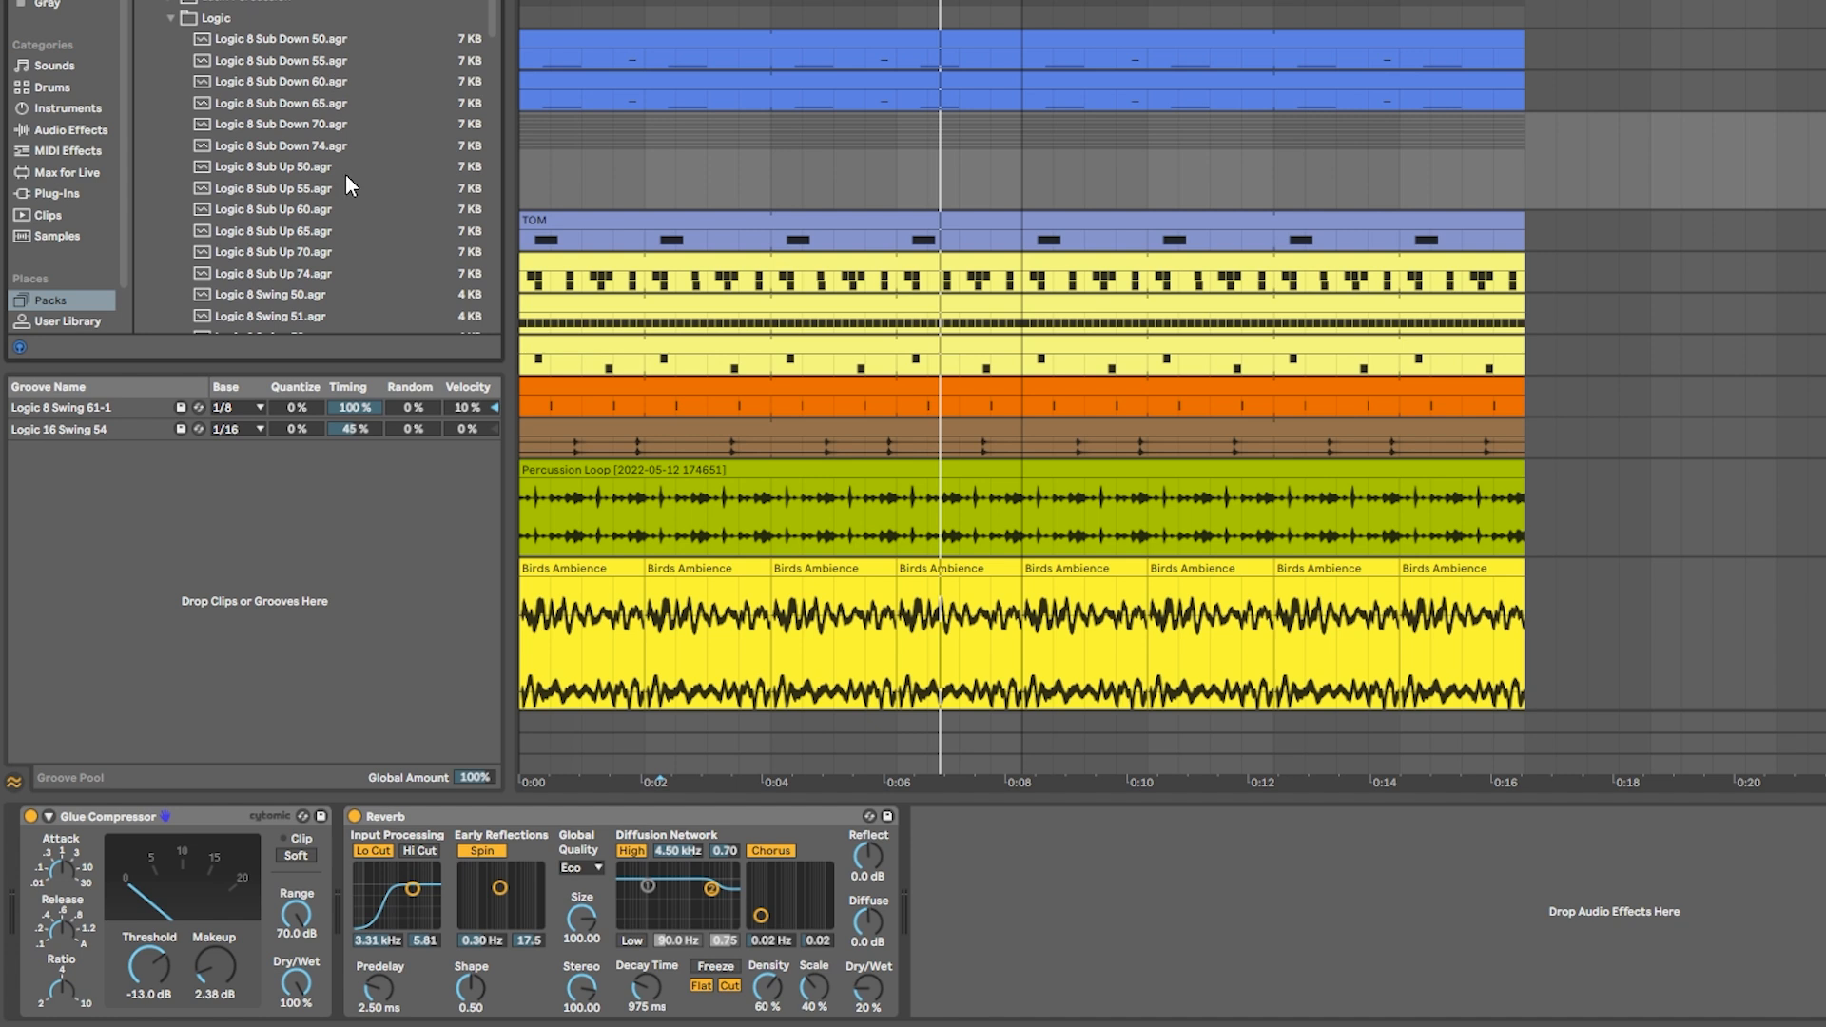
pyautogui.click(191, 8)
pyautogui.click(271, 137)
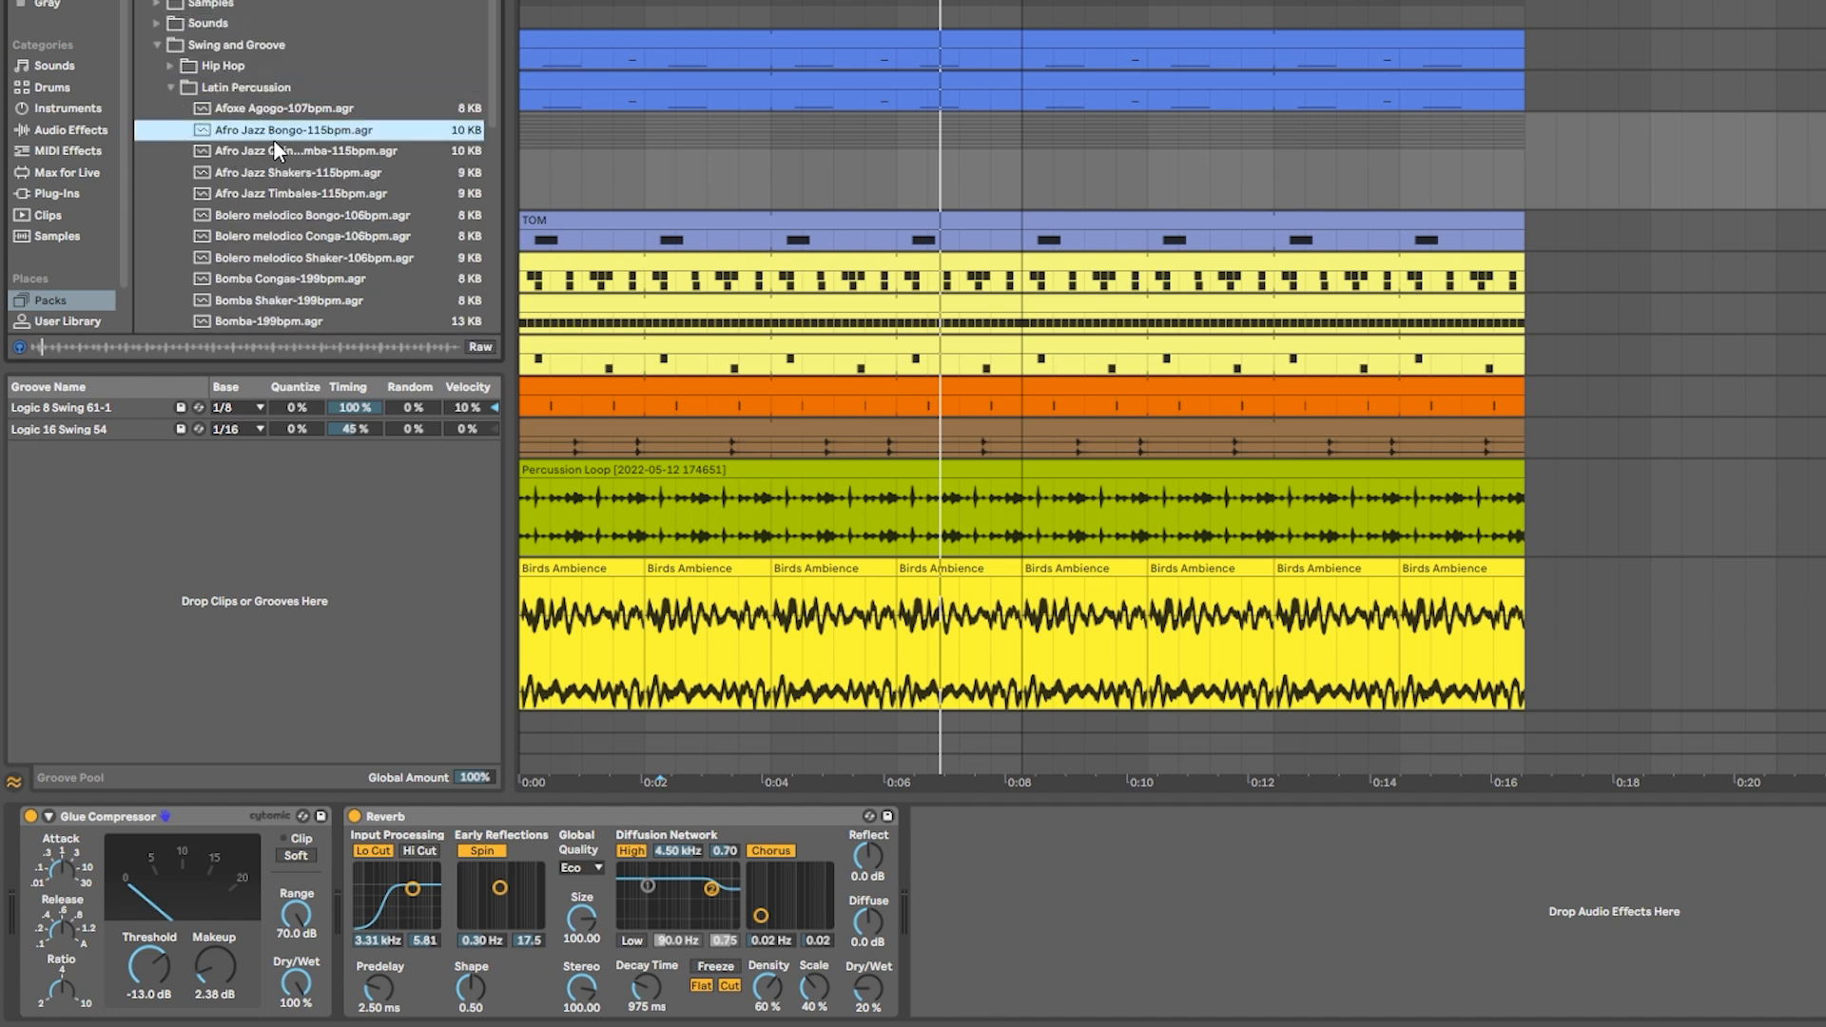
pyautogui.moveTo(277, 139); pyautogui.dragTo(598, 324)
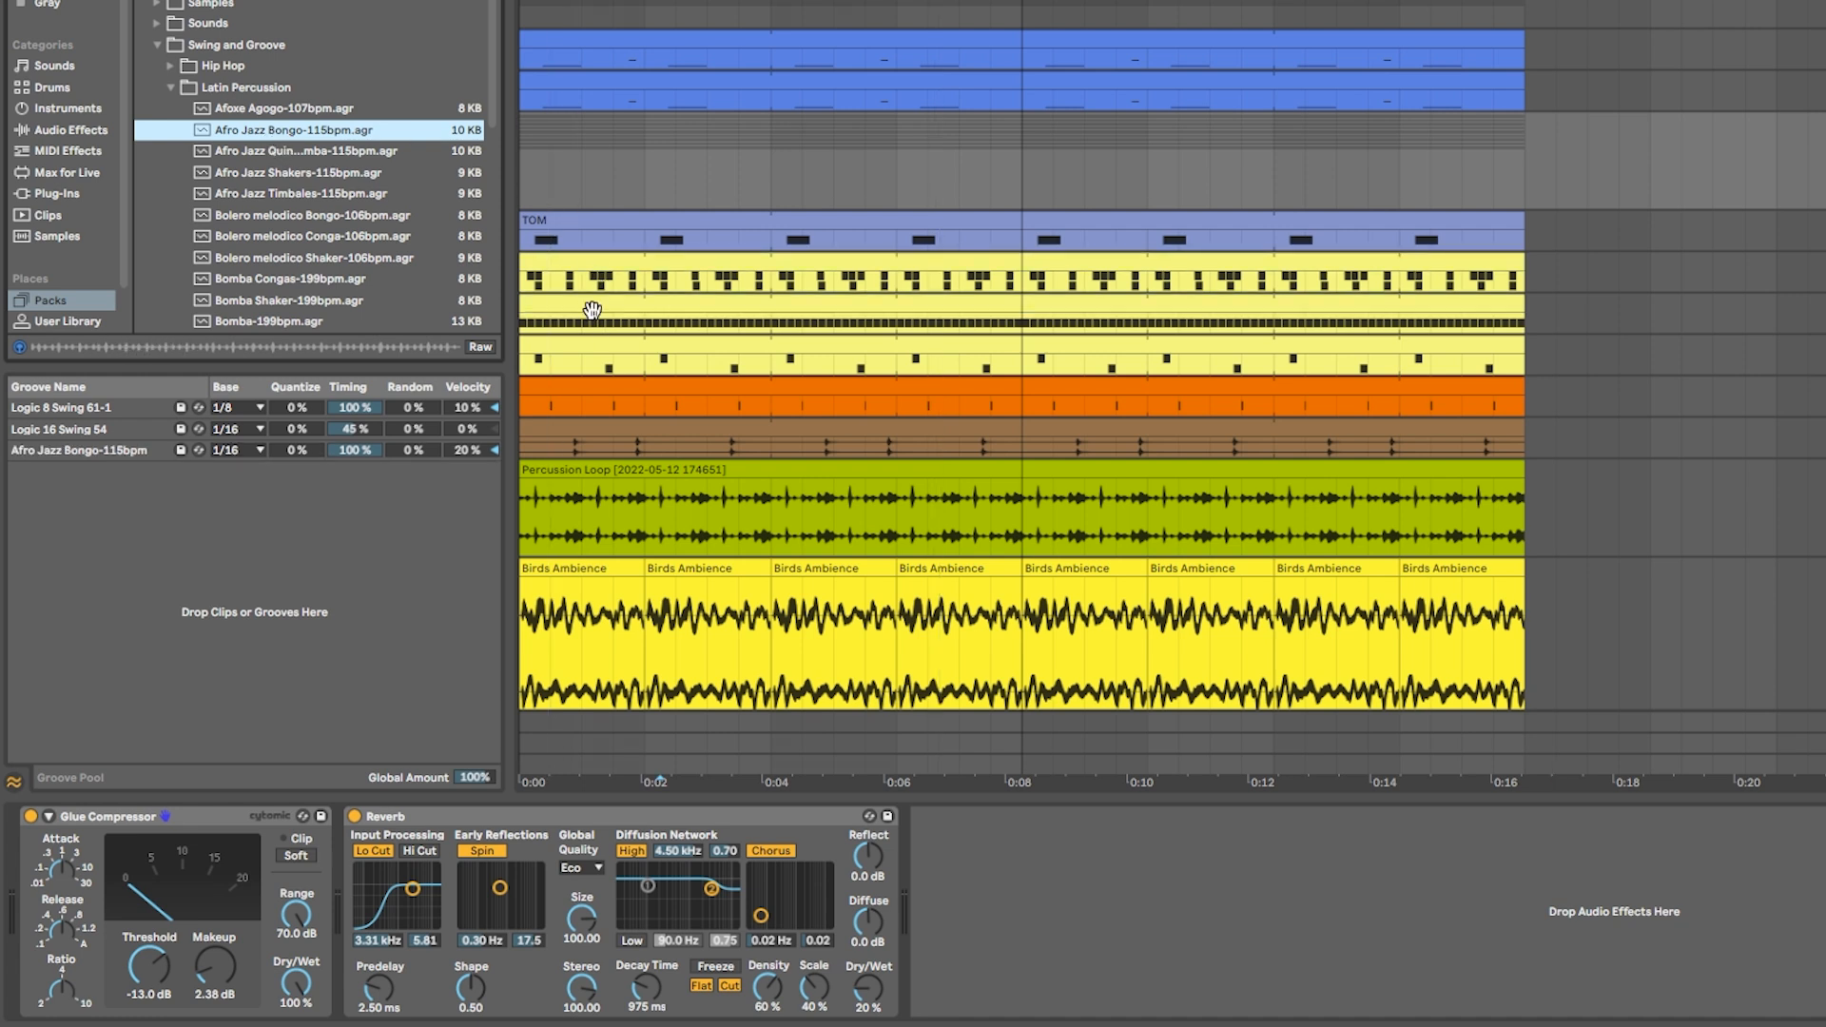
pyautogui.moveTo(330, 450); pyautogui.dragTo(330, 478)
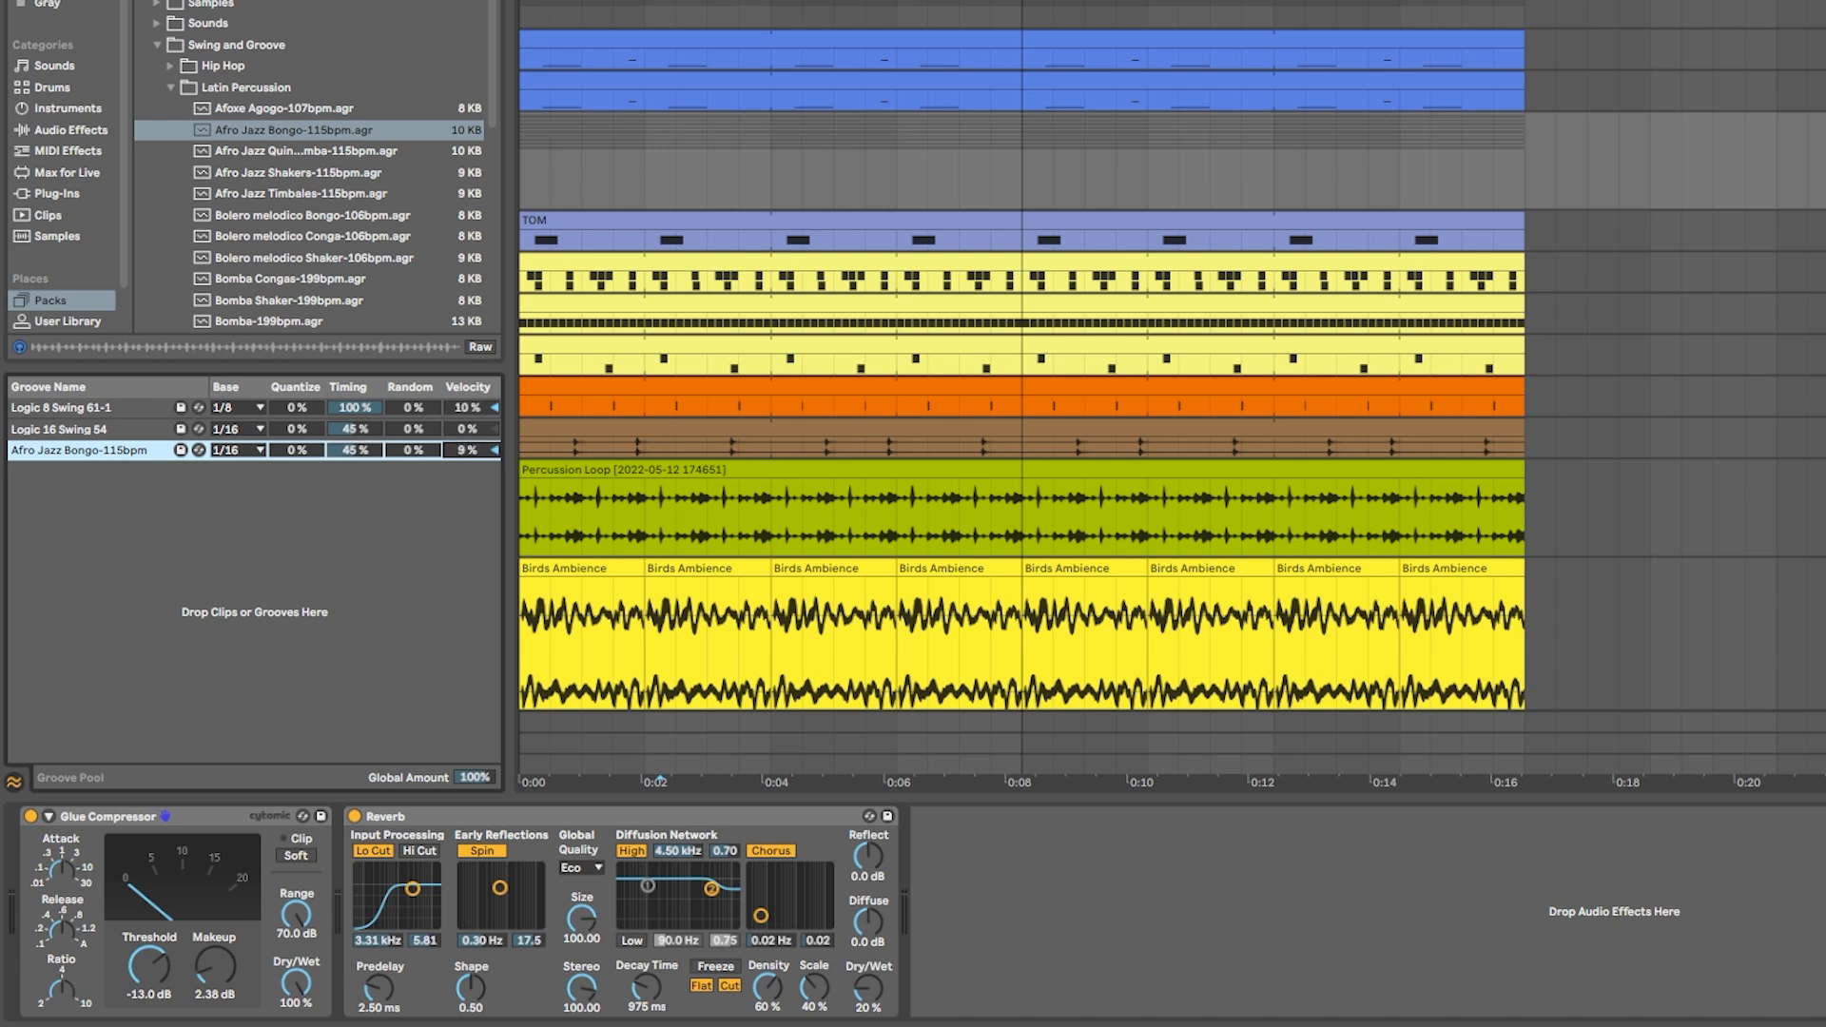
pyautogui.press('space')
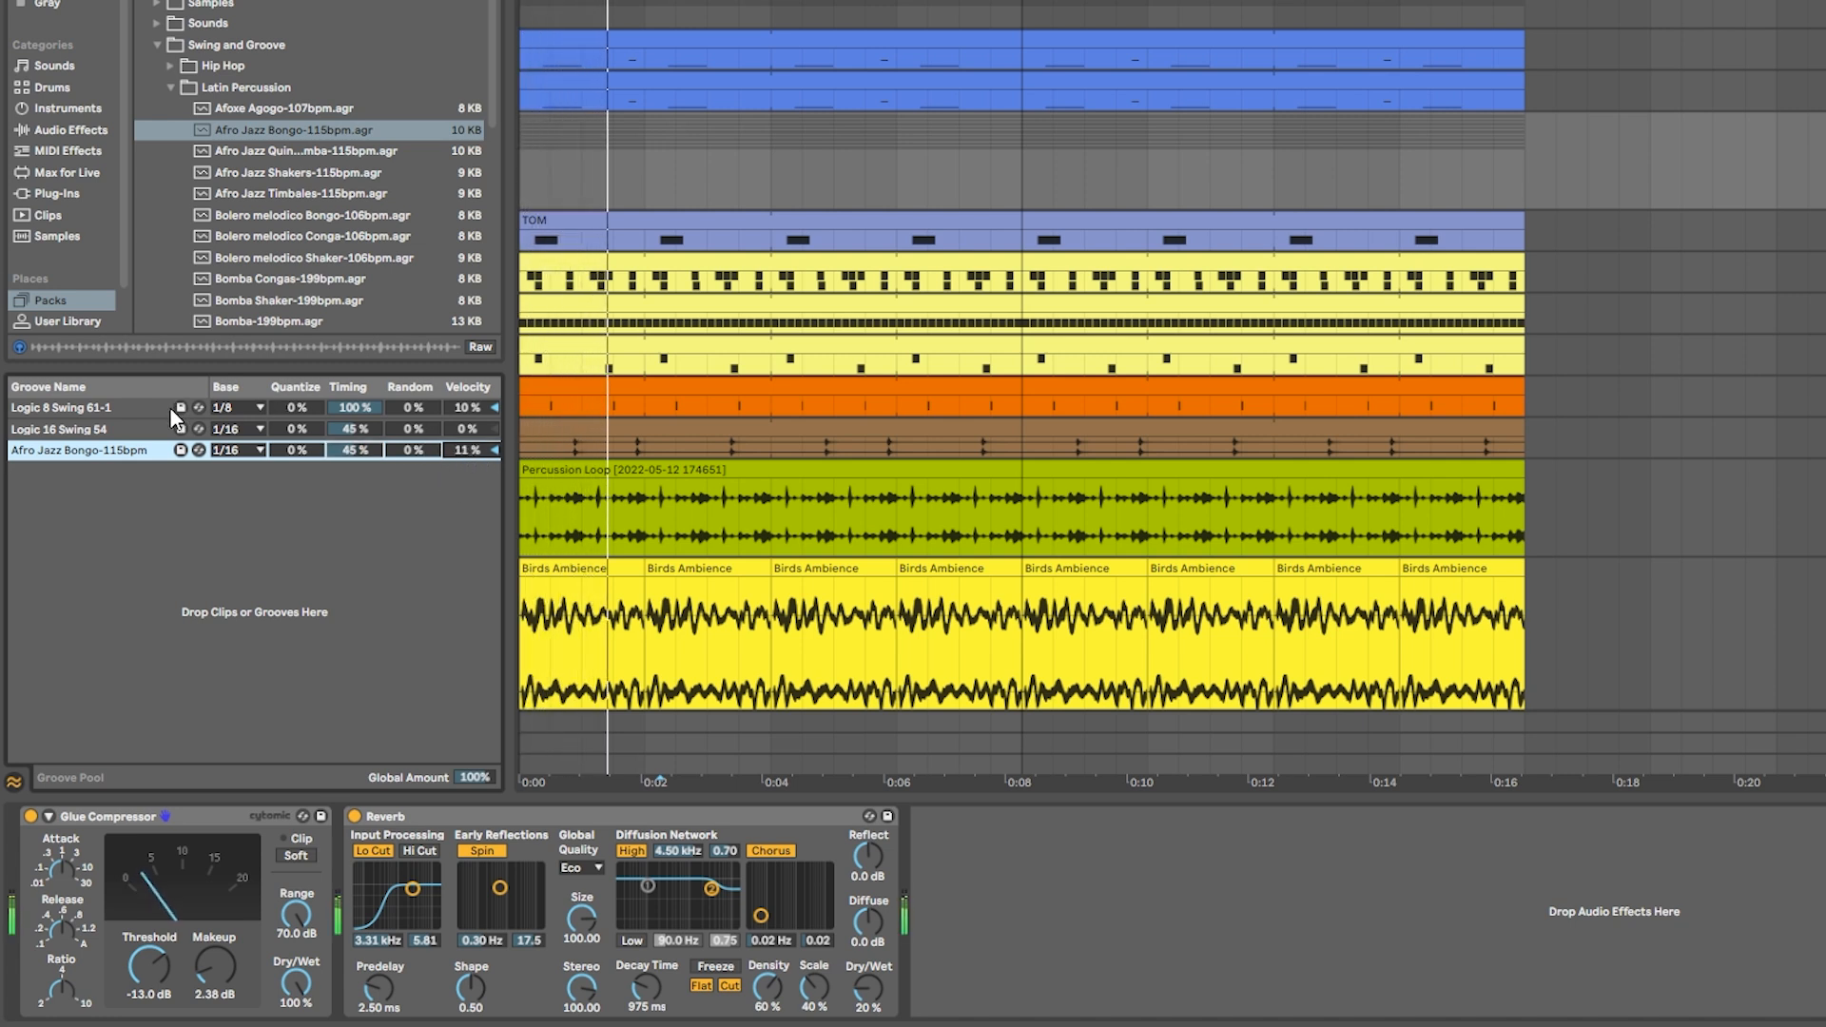
# Apply the Logic 16 Swing 54 groove to the clip on the BASS track and commit it to the notes.
pyautogui.moveTo(113, 434); pyautogui.dragTo(148, 442)
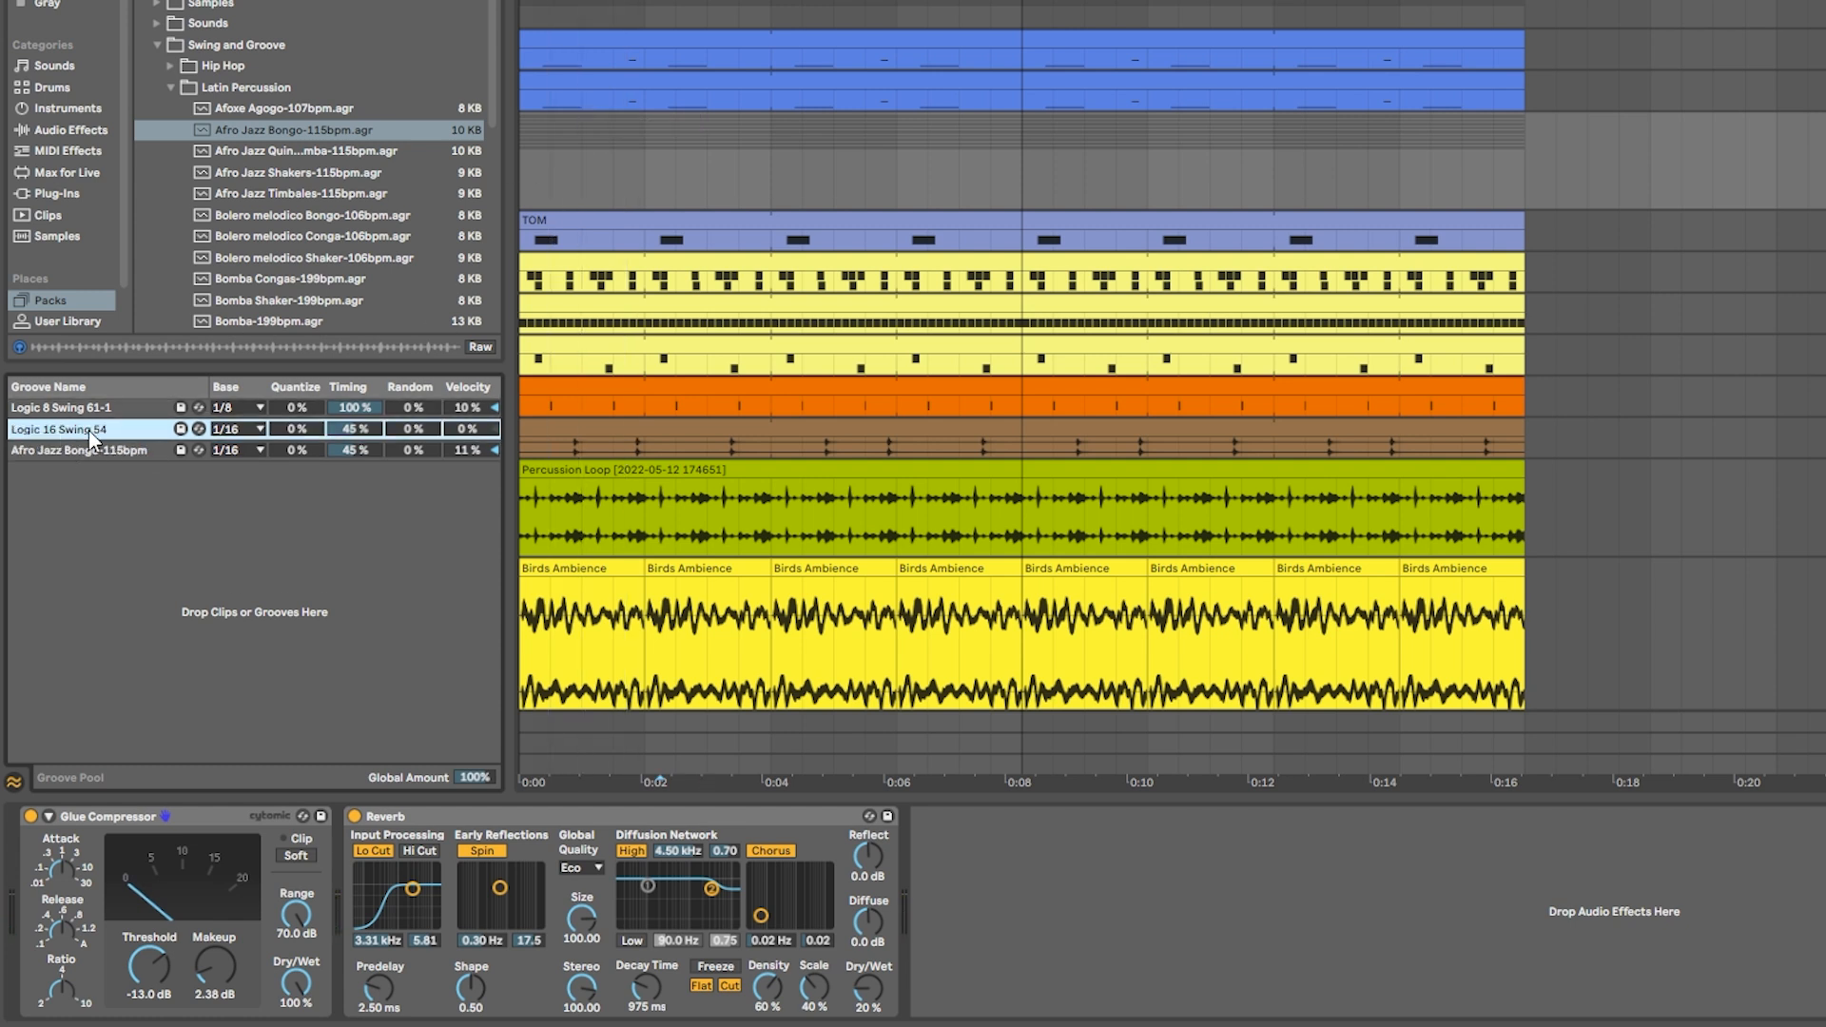
pyautogui.moveTo(80, 431); pyautogui.dragTo(657, 40)
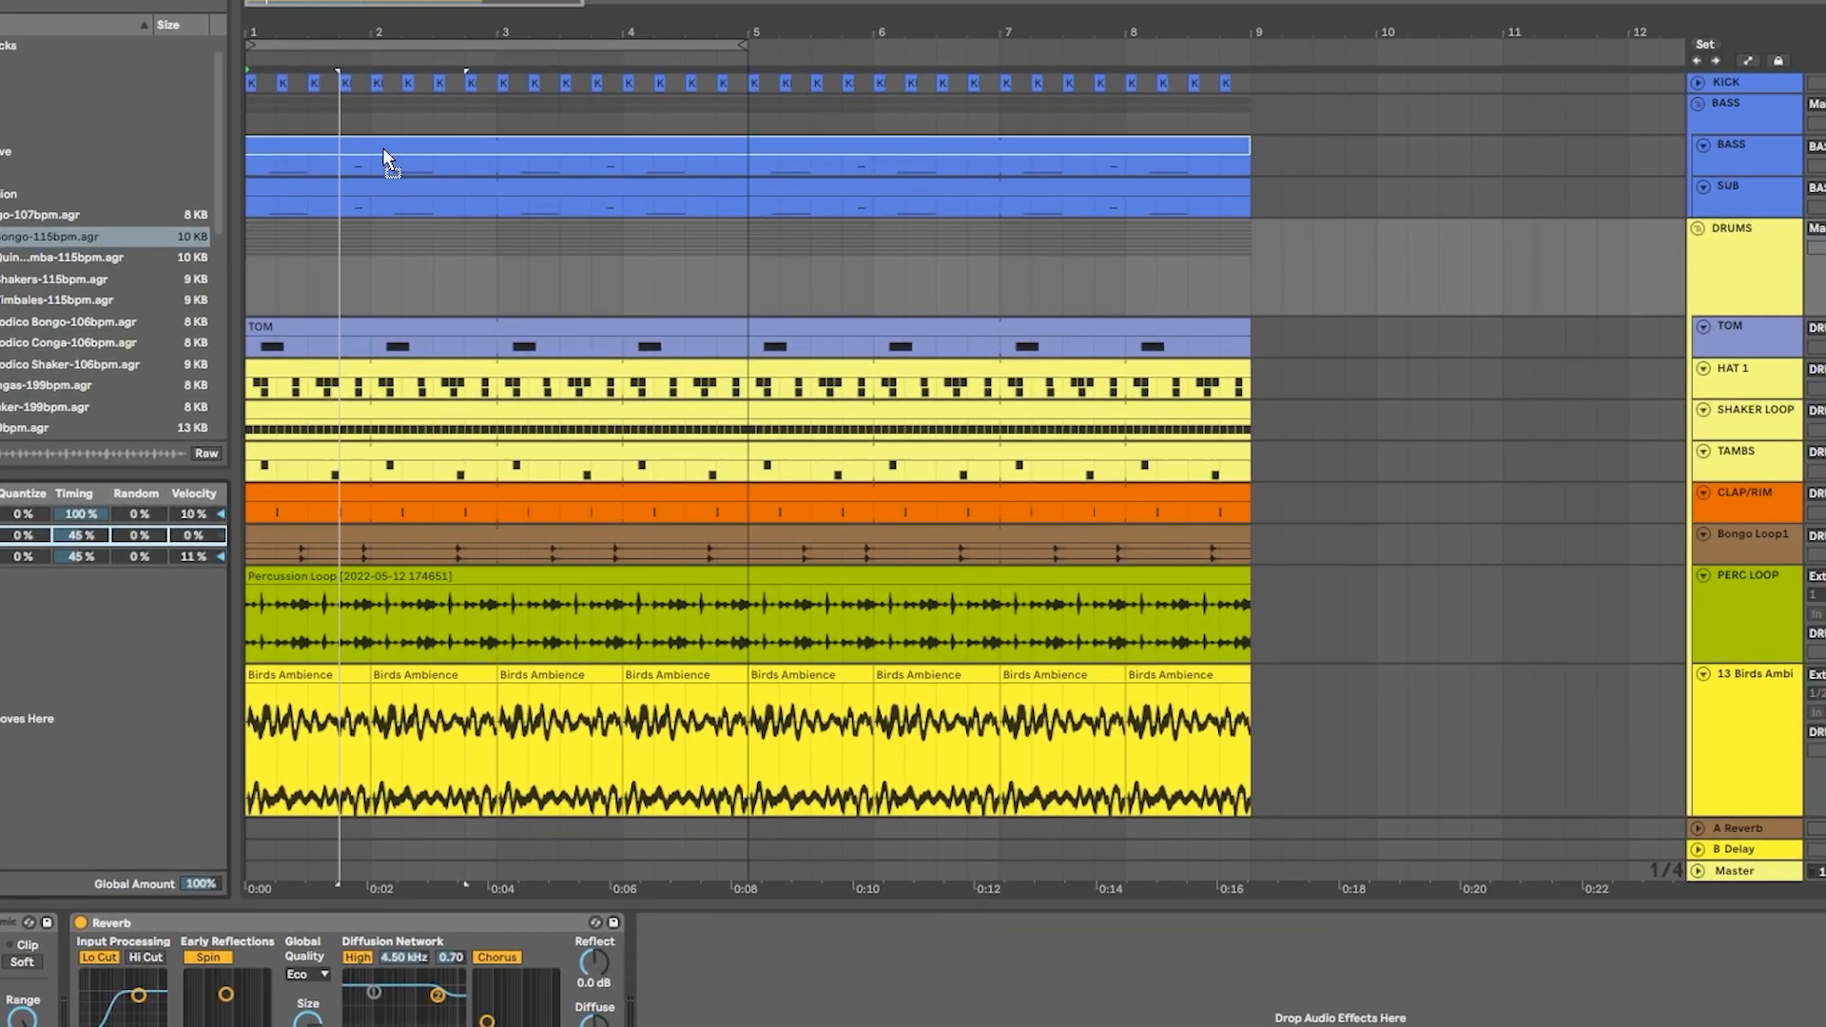
pyautogui.moveTo(382, 146); pyautogui.dragTo(382, 146)
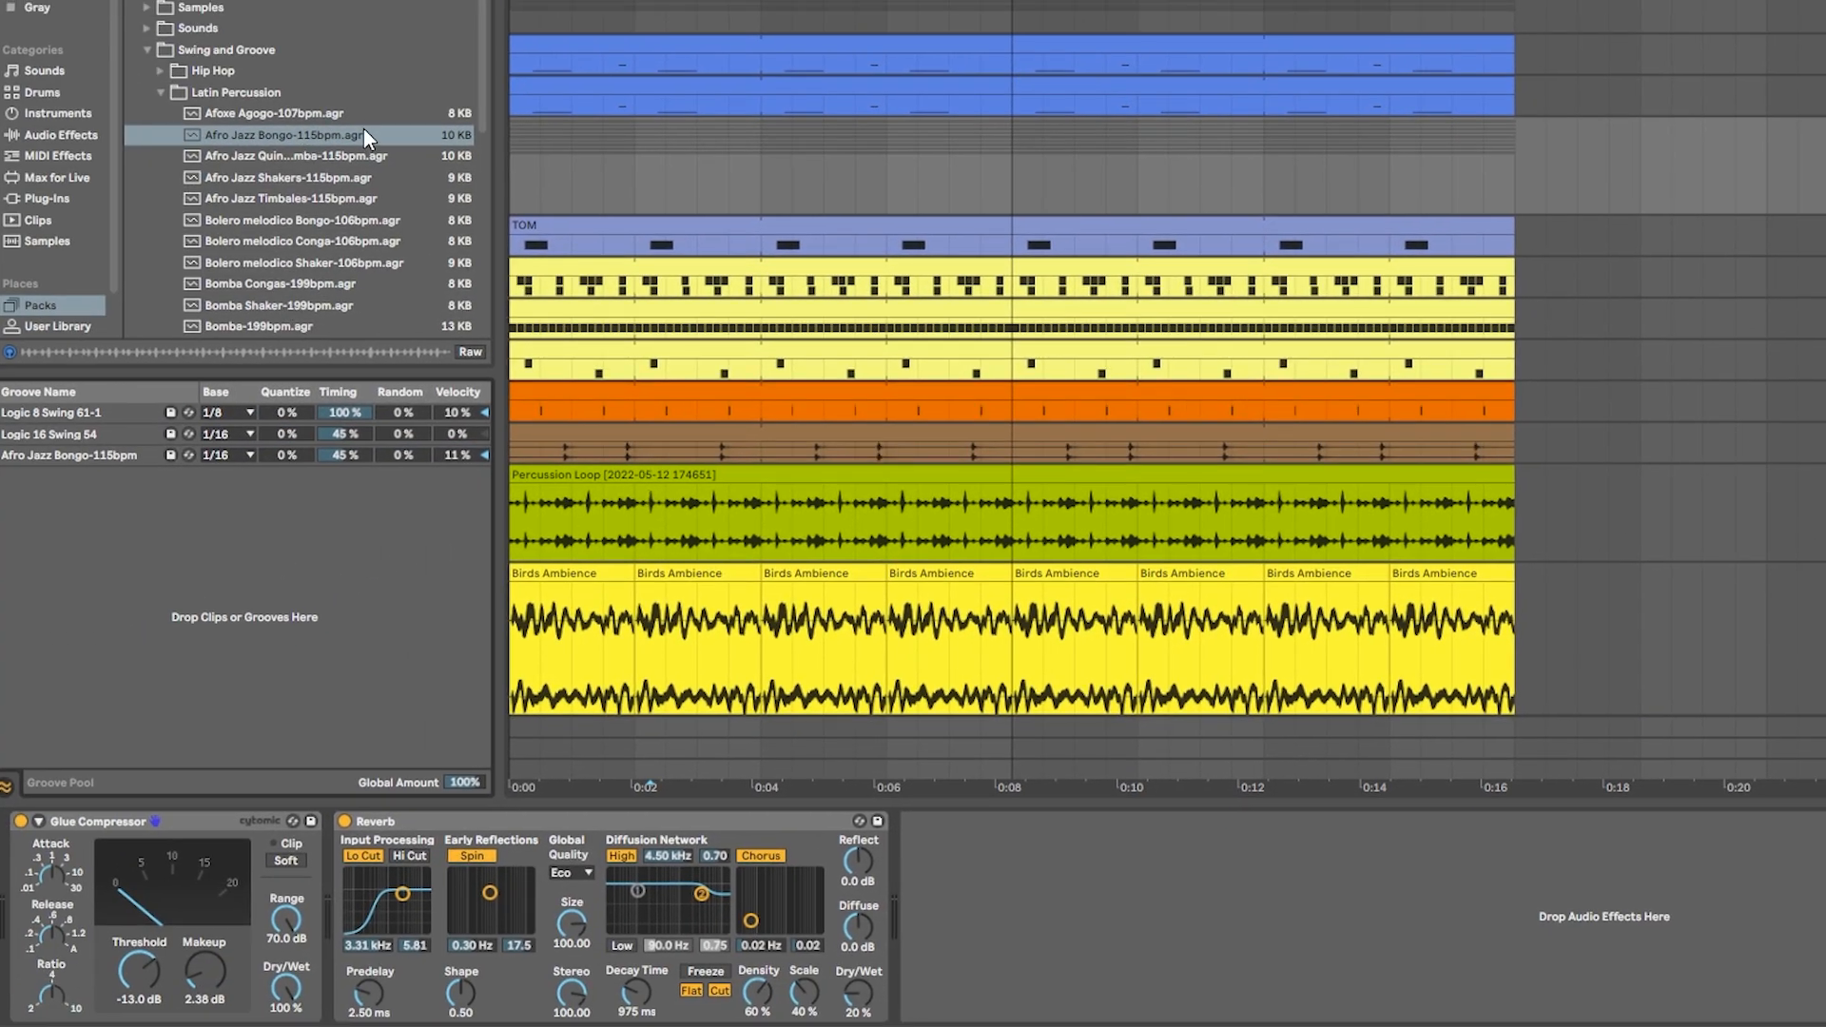
pyautogui.doubleClick(536, 42)
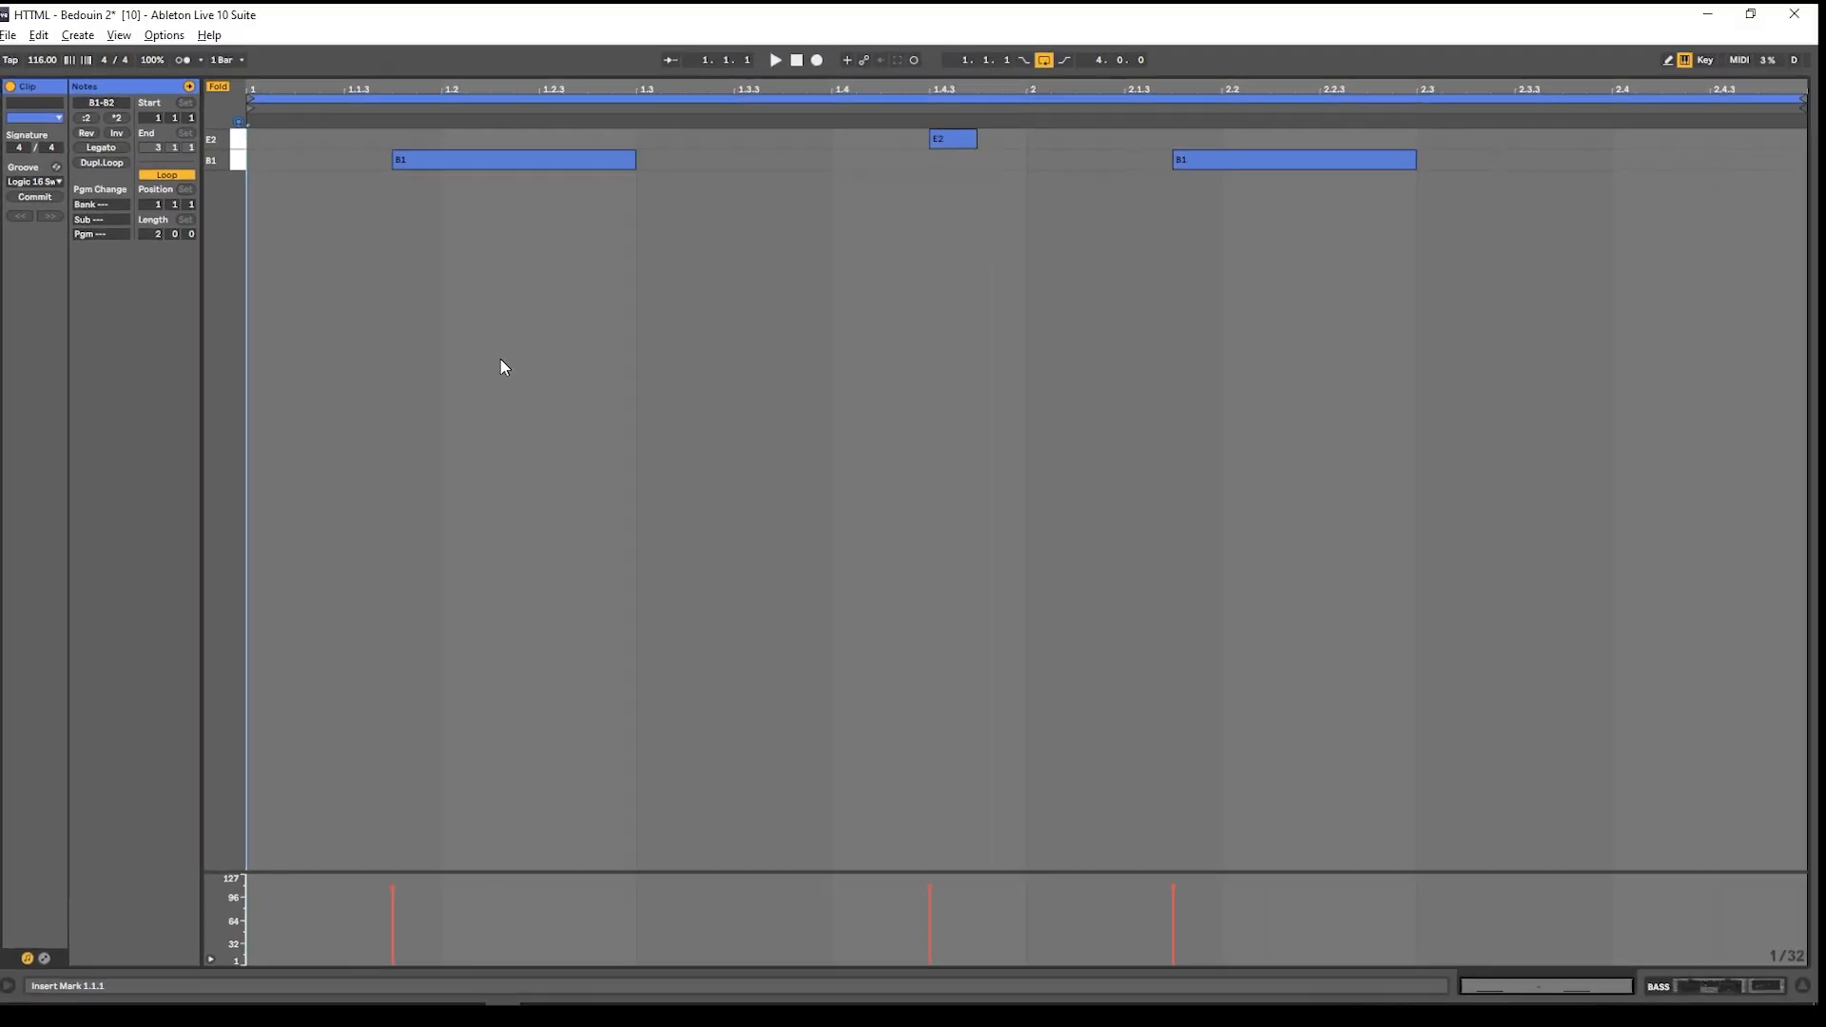
pyautogui.click(36, 197)
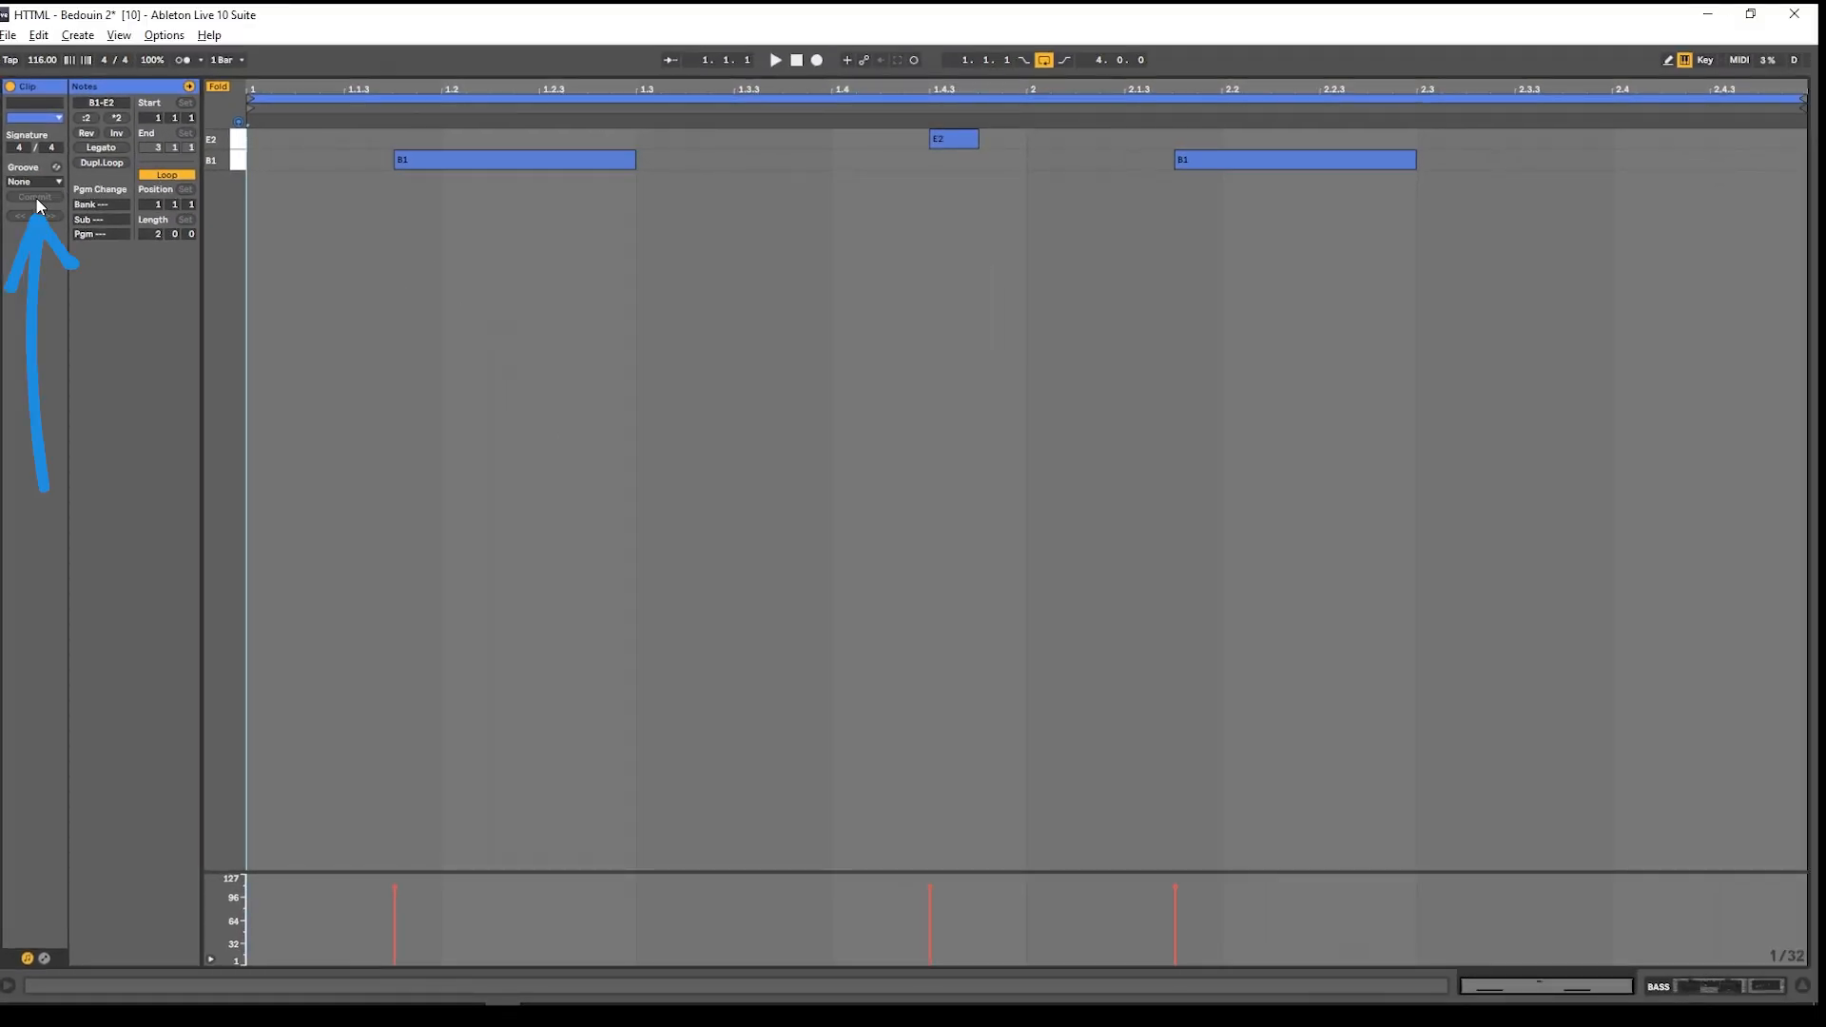
# Compare the first B1 bass note's timing with and without the groove by undoing and redoing the commit.
pyautogui.scroll(5, 399, 167)
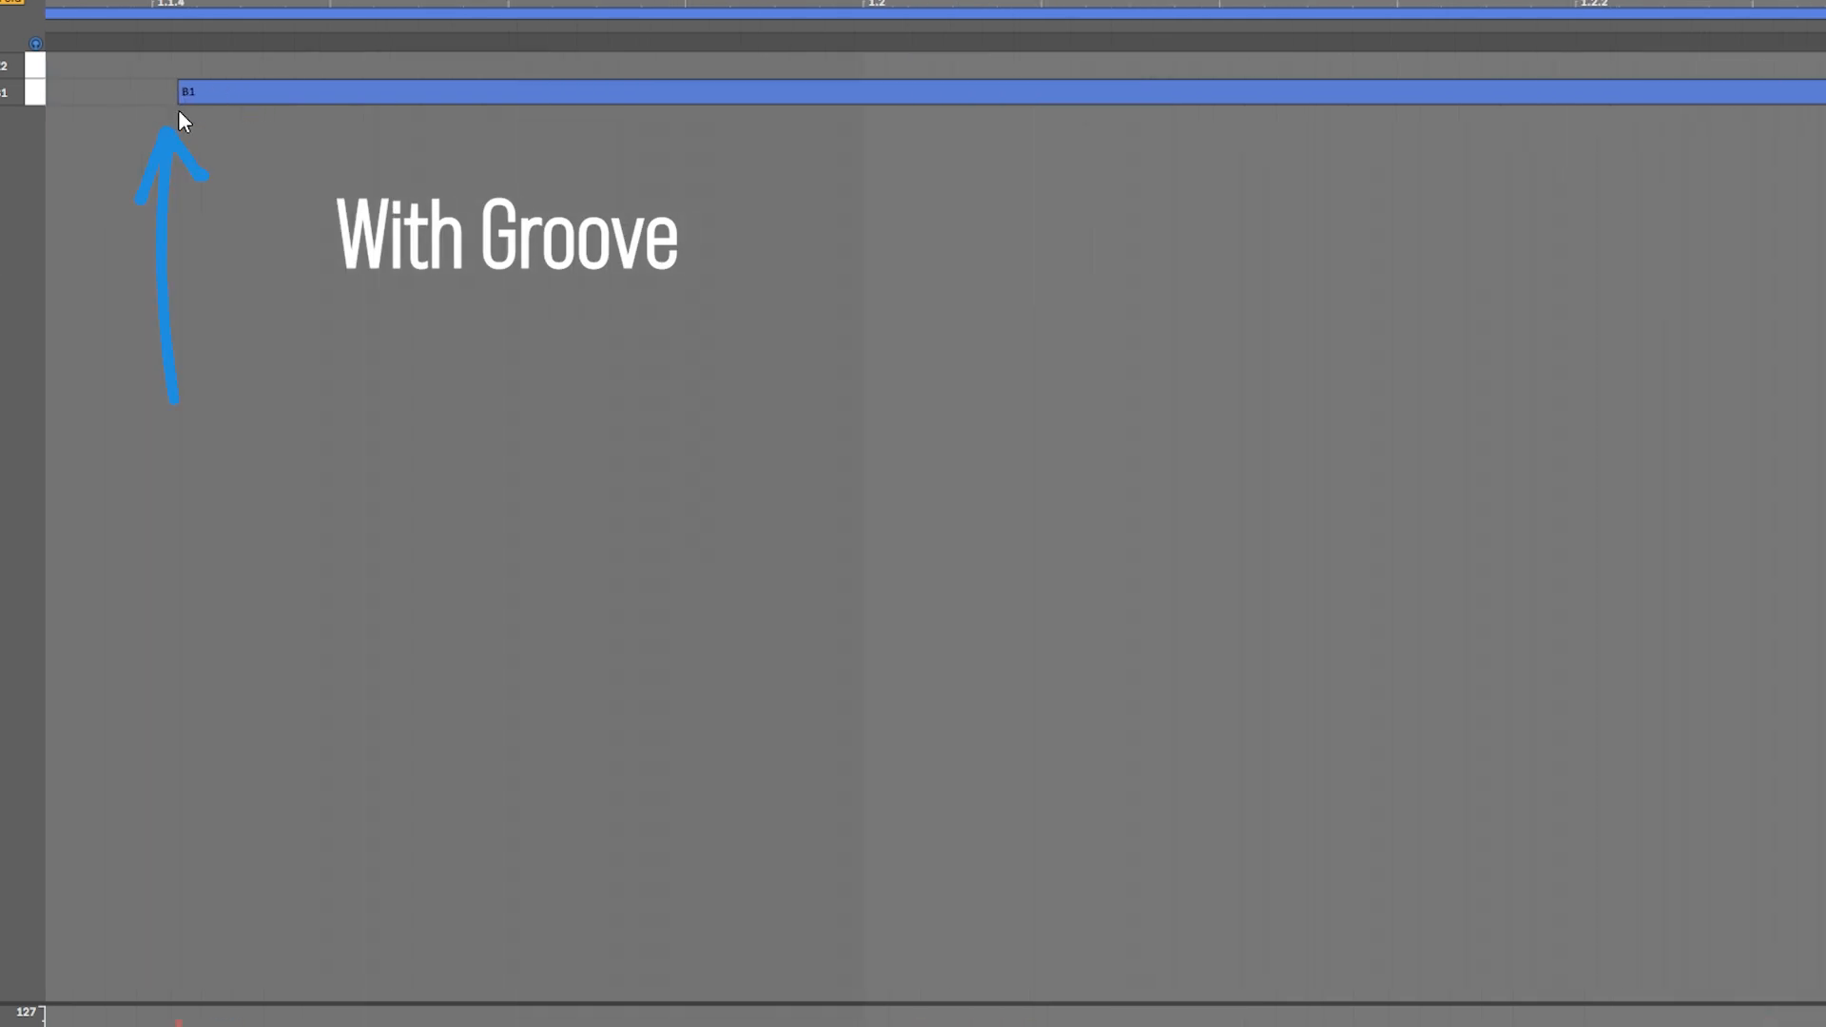
pyautogui.hotkey('ctrl', 'z')
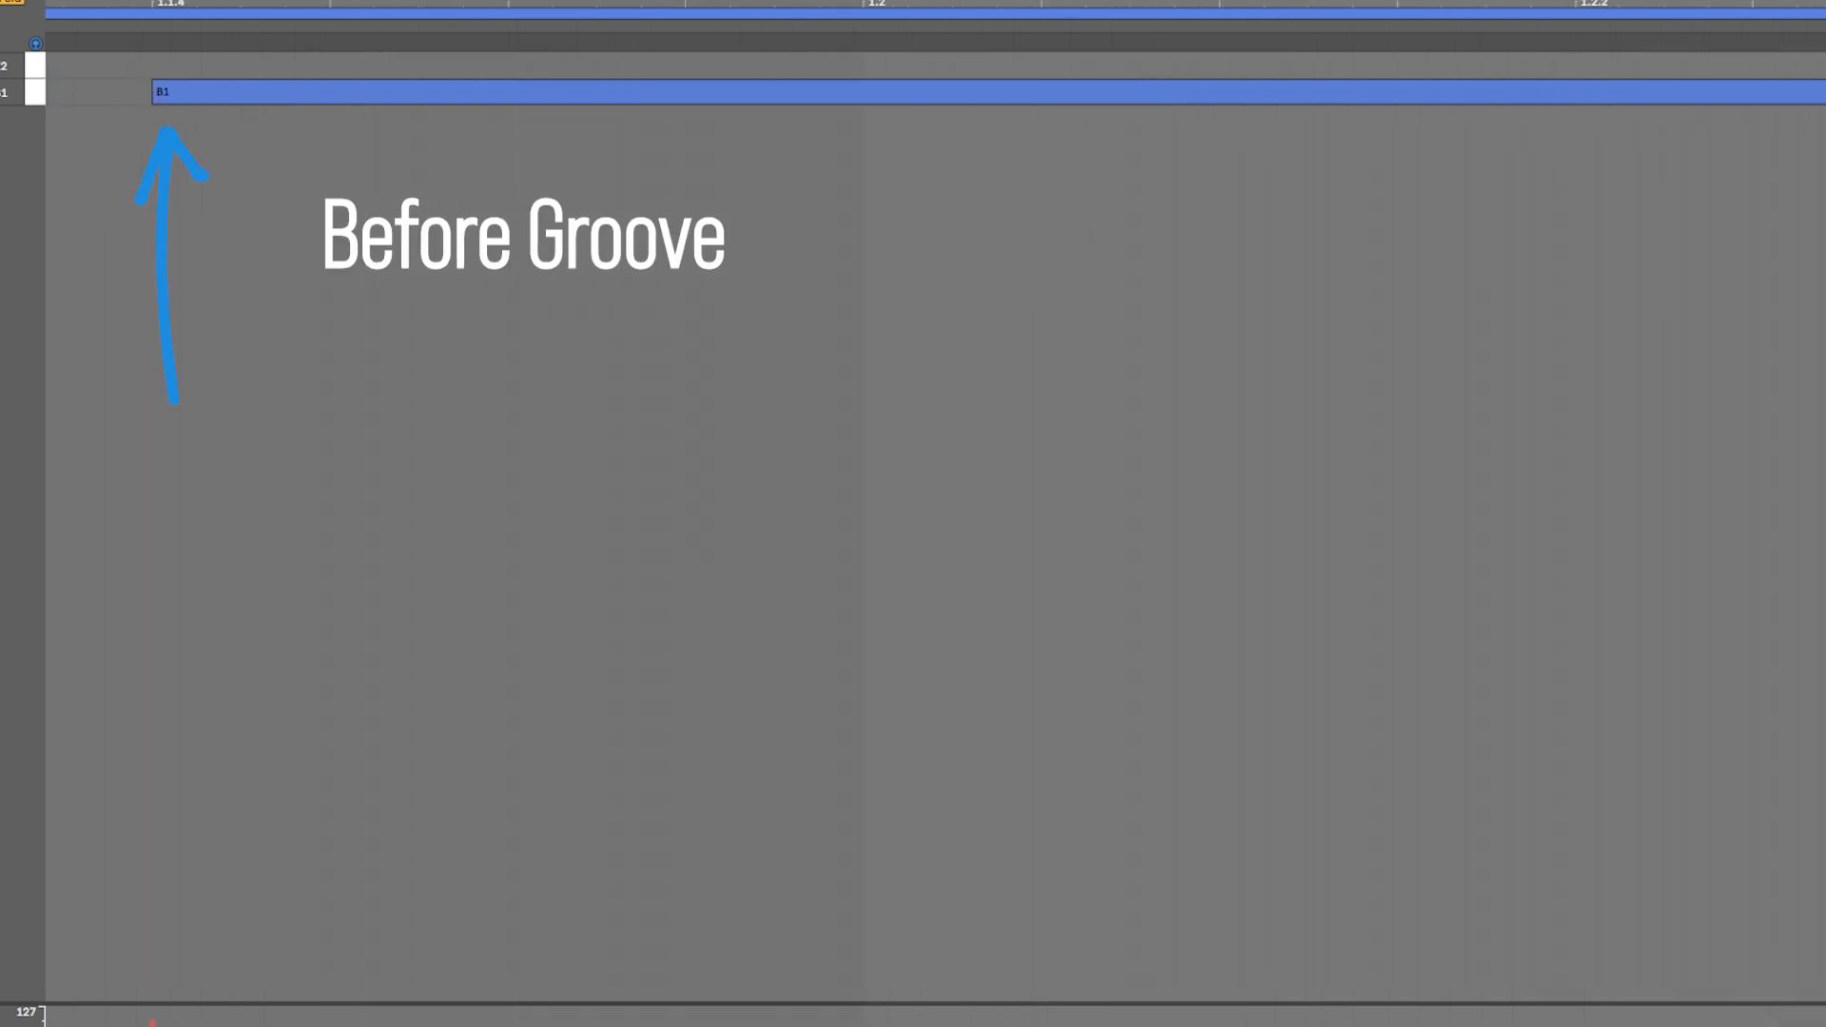
pyautogui.hotkey('ctrl', 'shift', 'z')
pyautogui.scroll(-5, 350, 116)
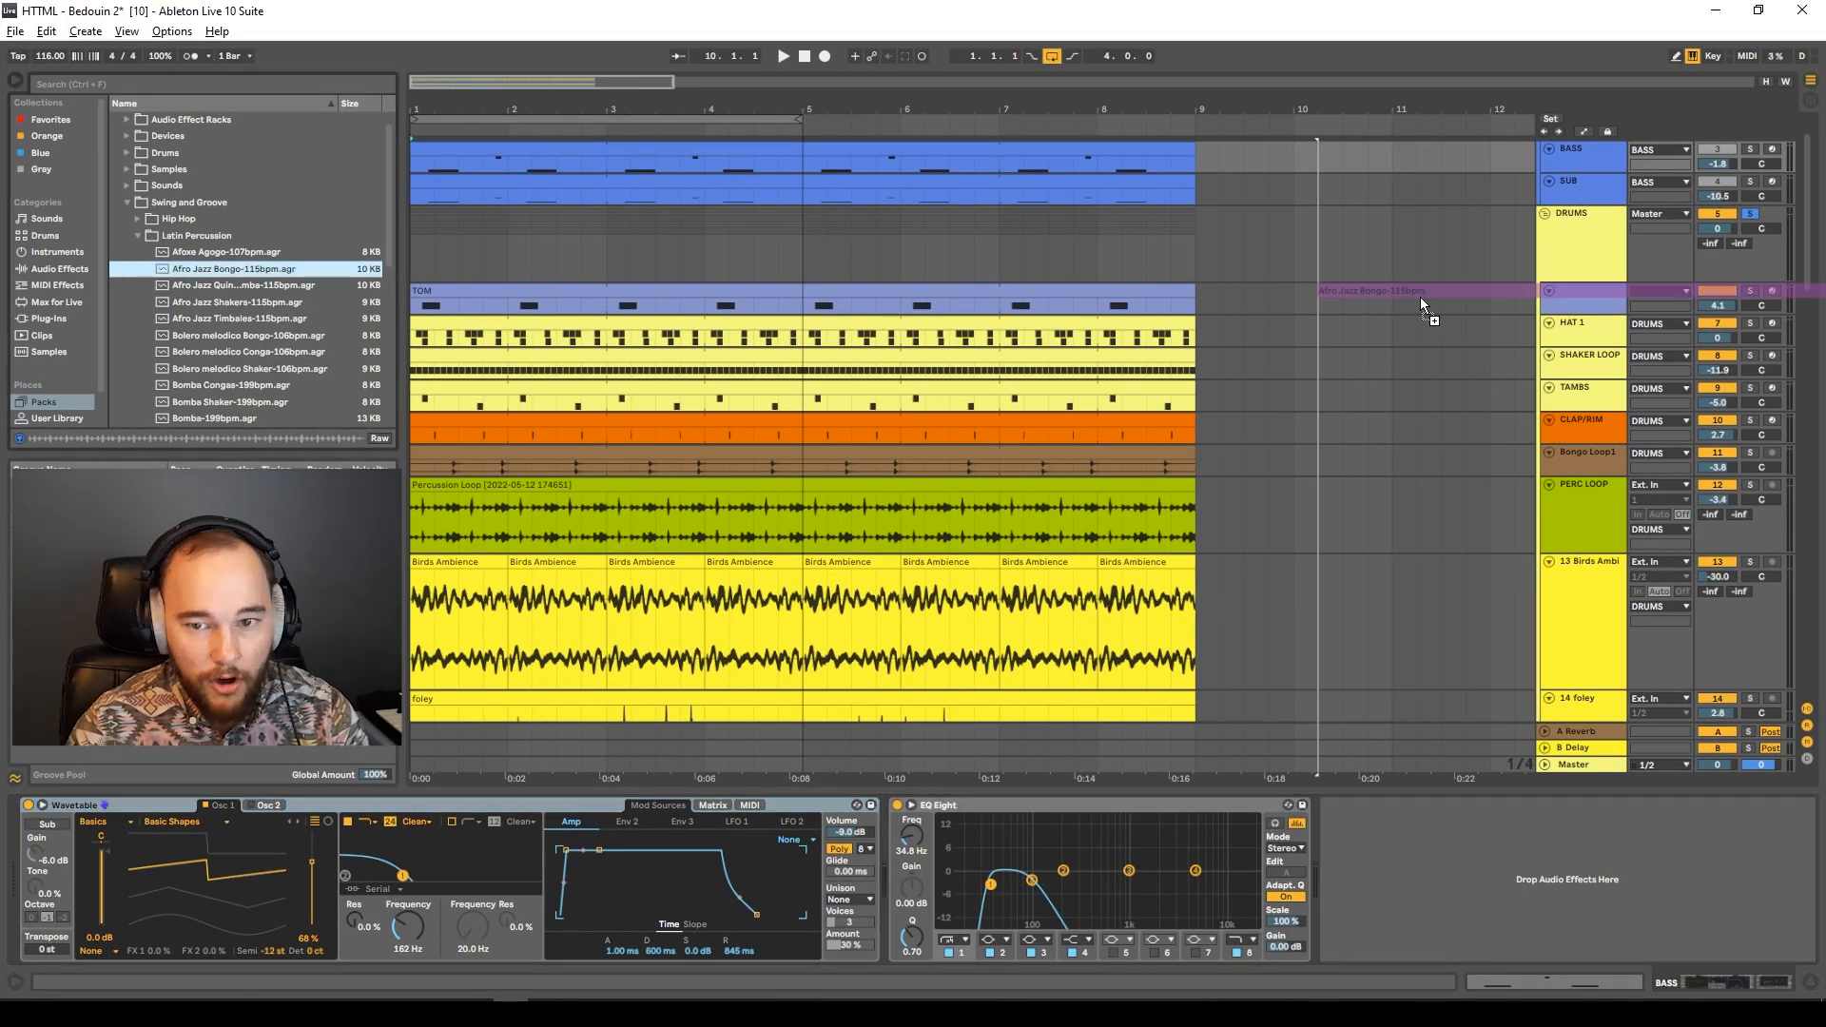
# Apply the Afro Jazz Bongo-115bpm groove to the Bongo Loop1 clip.
pyautogui.click(1219, 276)
pyautogui.click(508, 419)
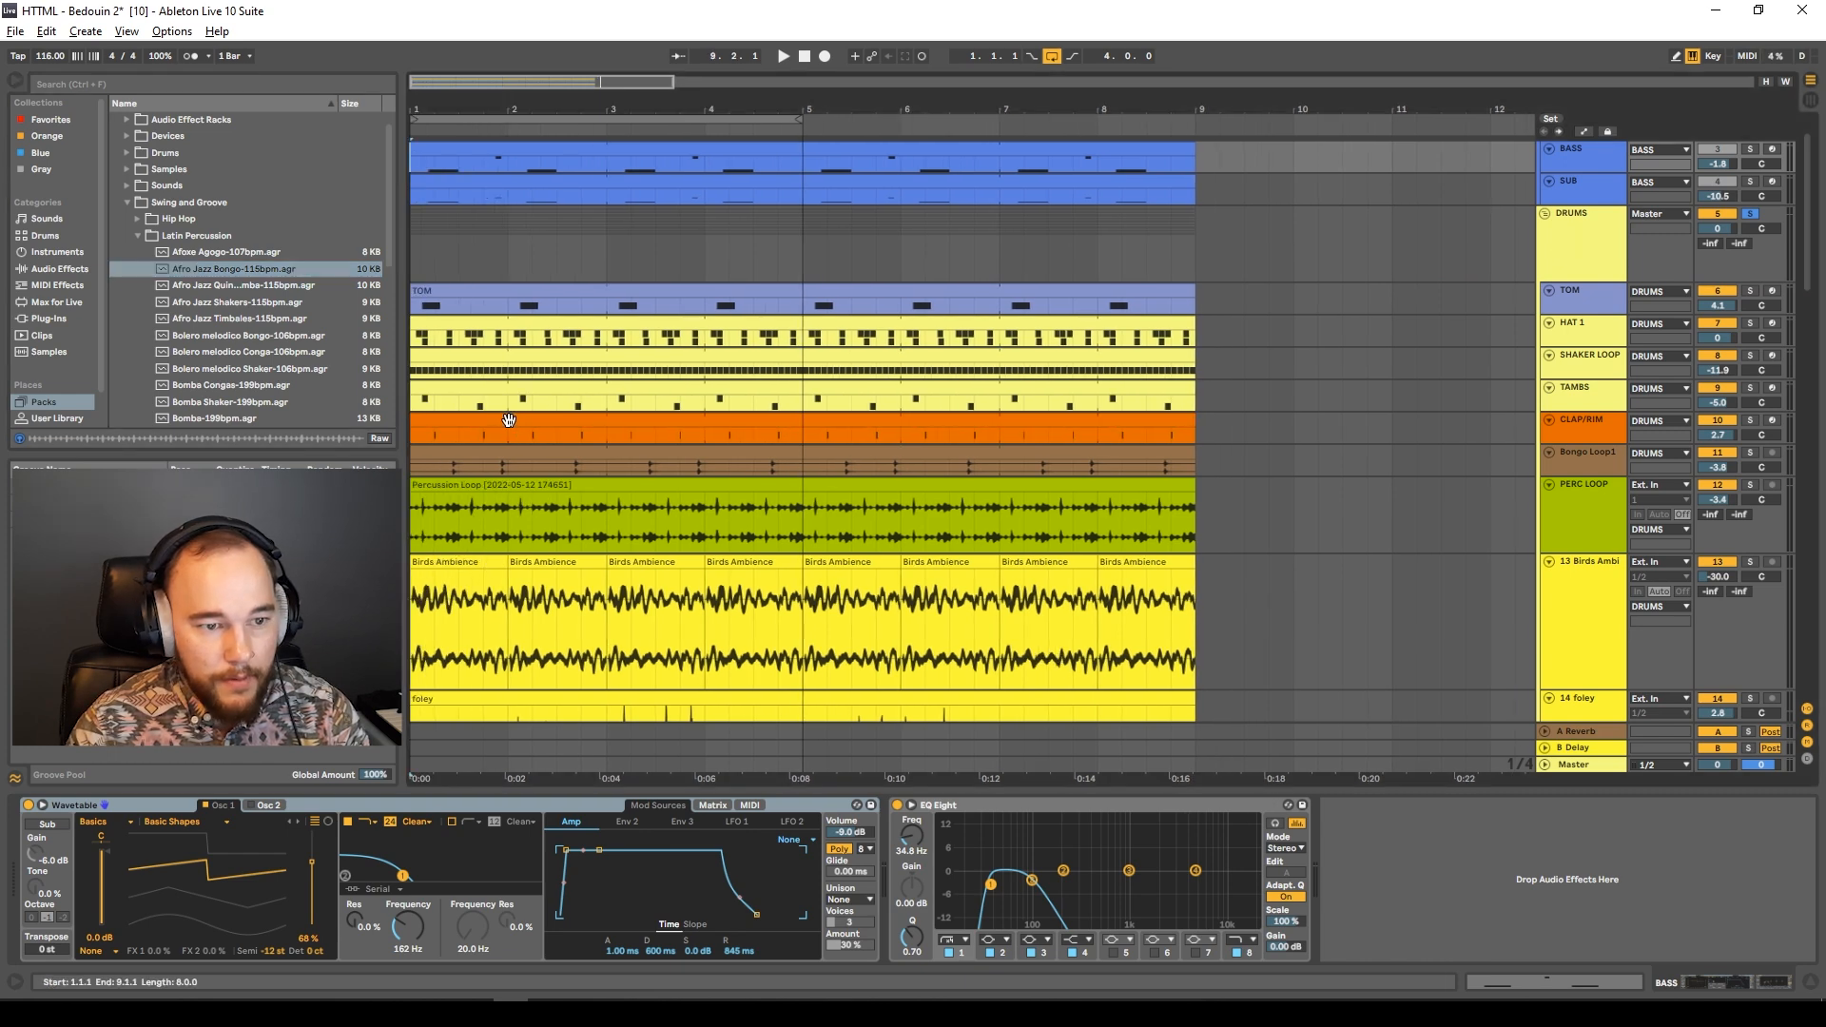
pyautogui.moveTo(185, 268); pyautogui.dragTo(449, 449)
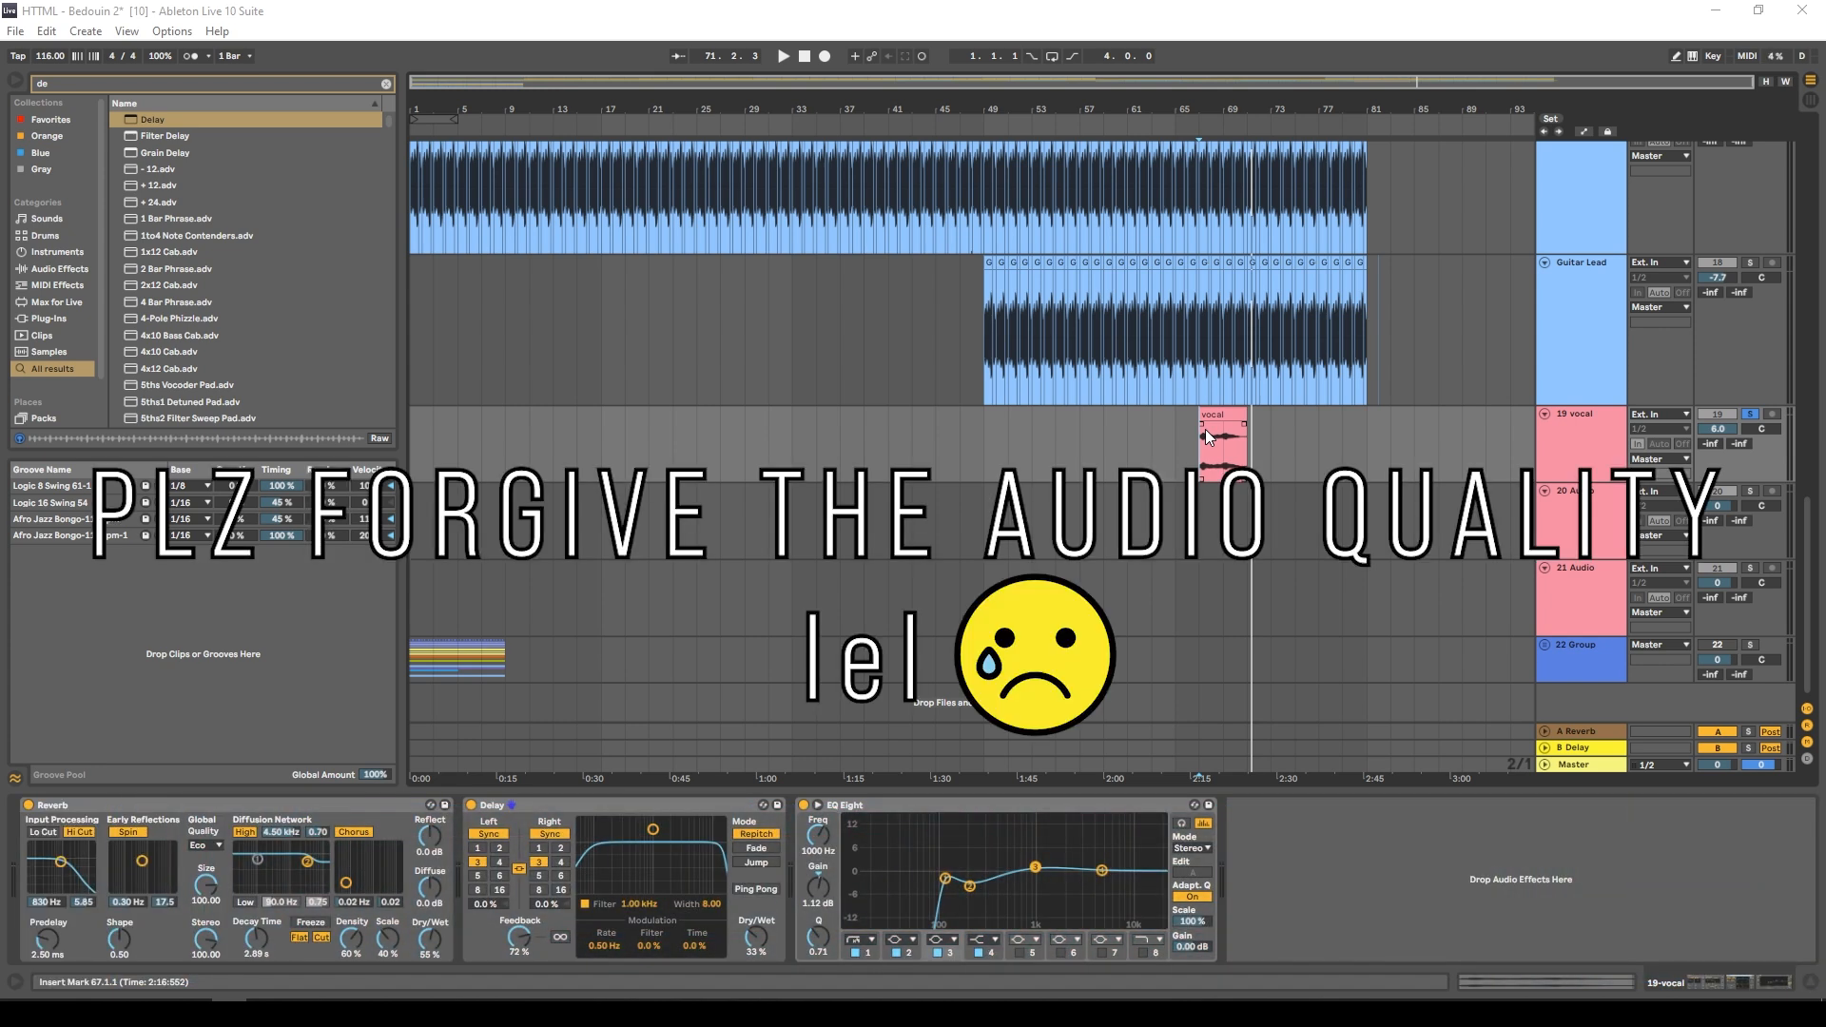
# Play the vocal clip on the 19 vocal track with its EQ Eight, Delay and Reverb active.
pyautogui.click(1206, 430)
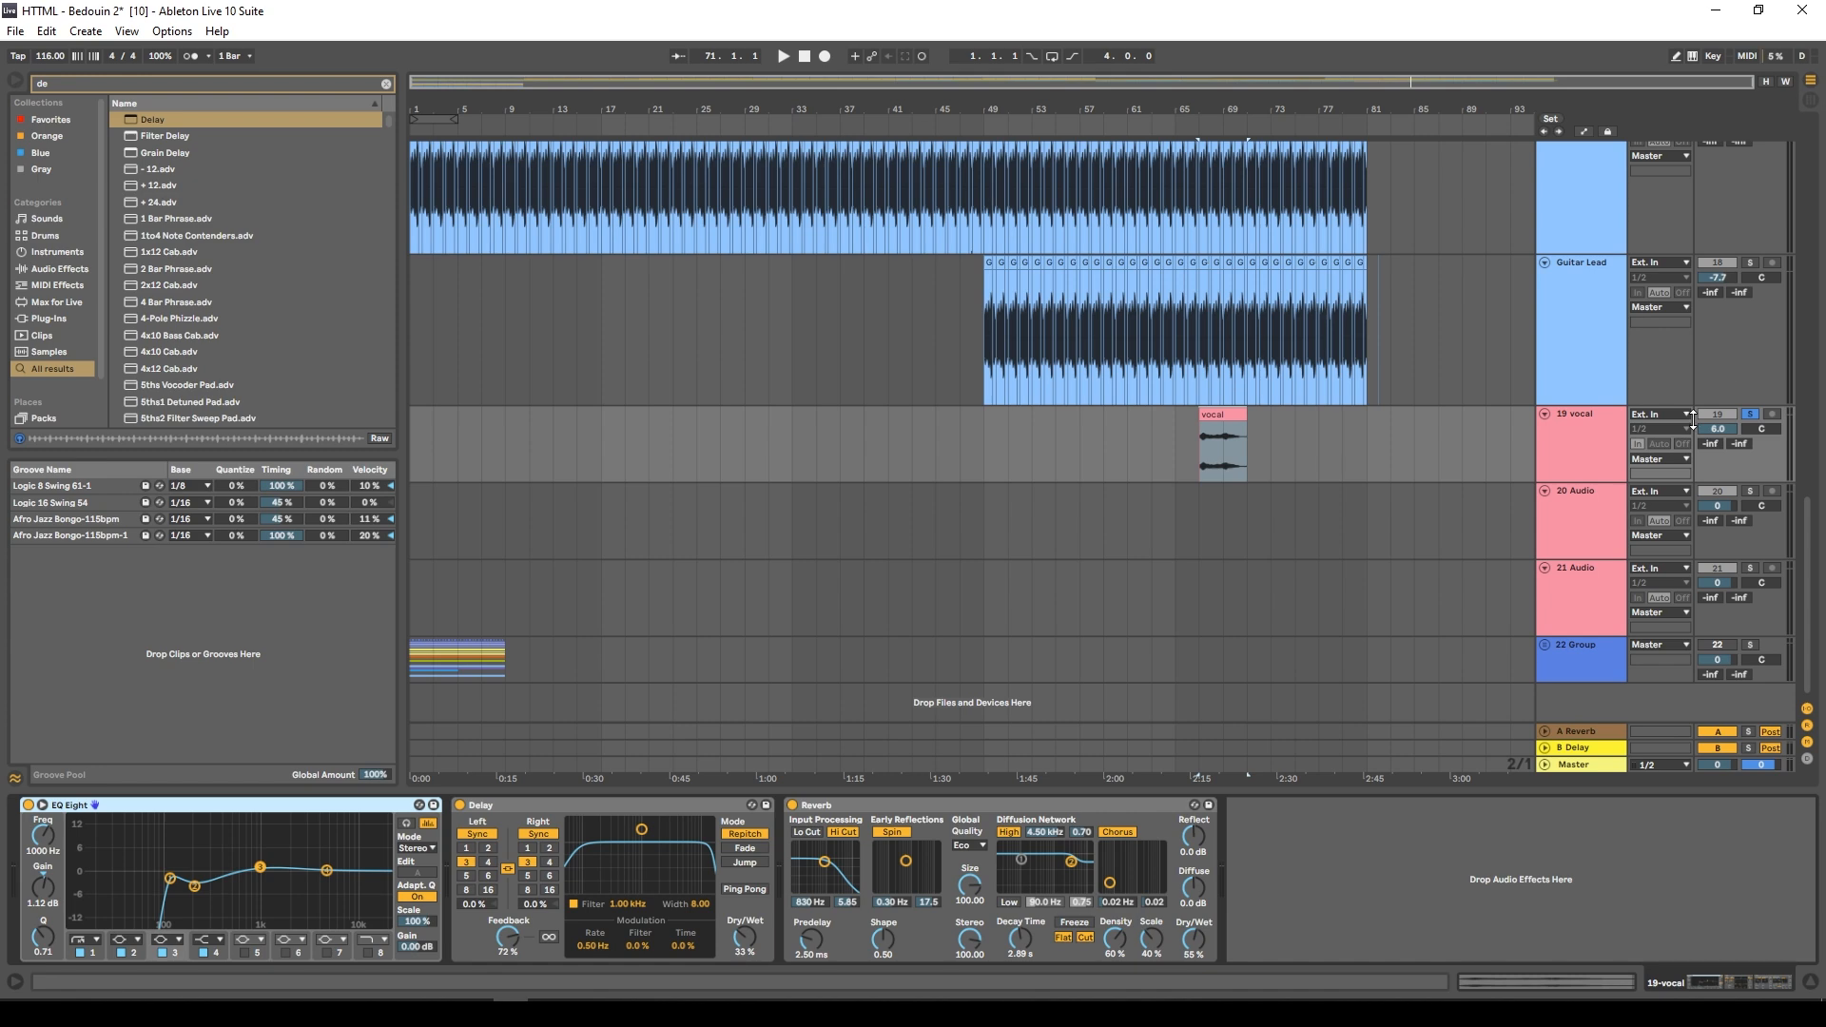
pyautogui.click(1550, 439)
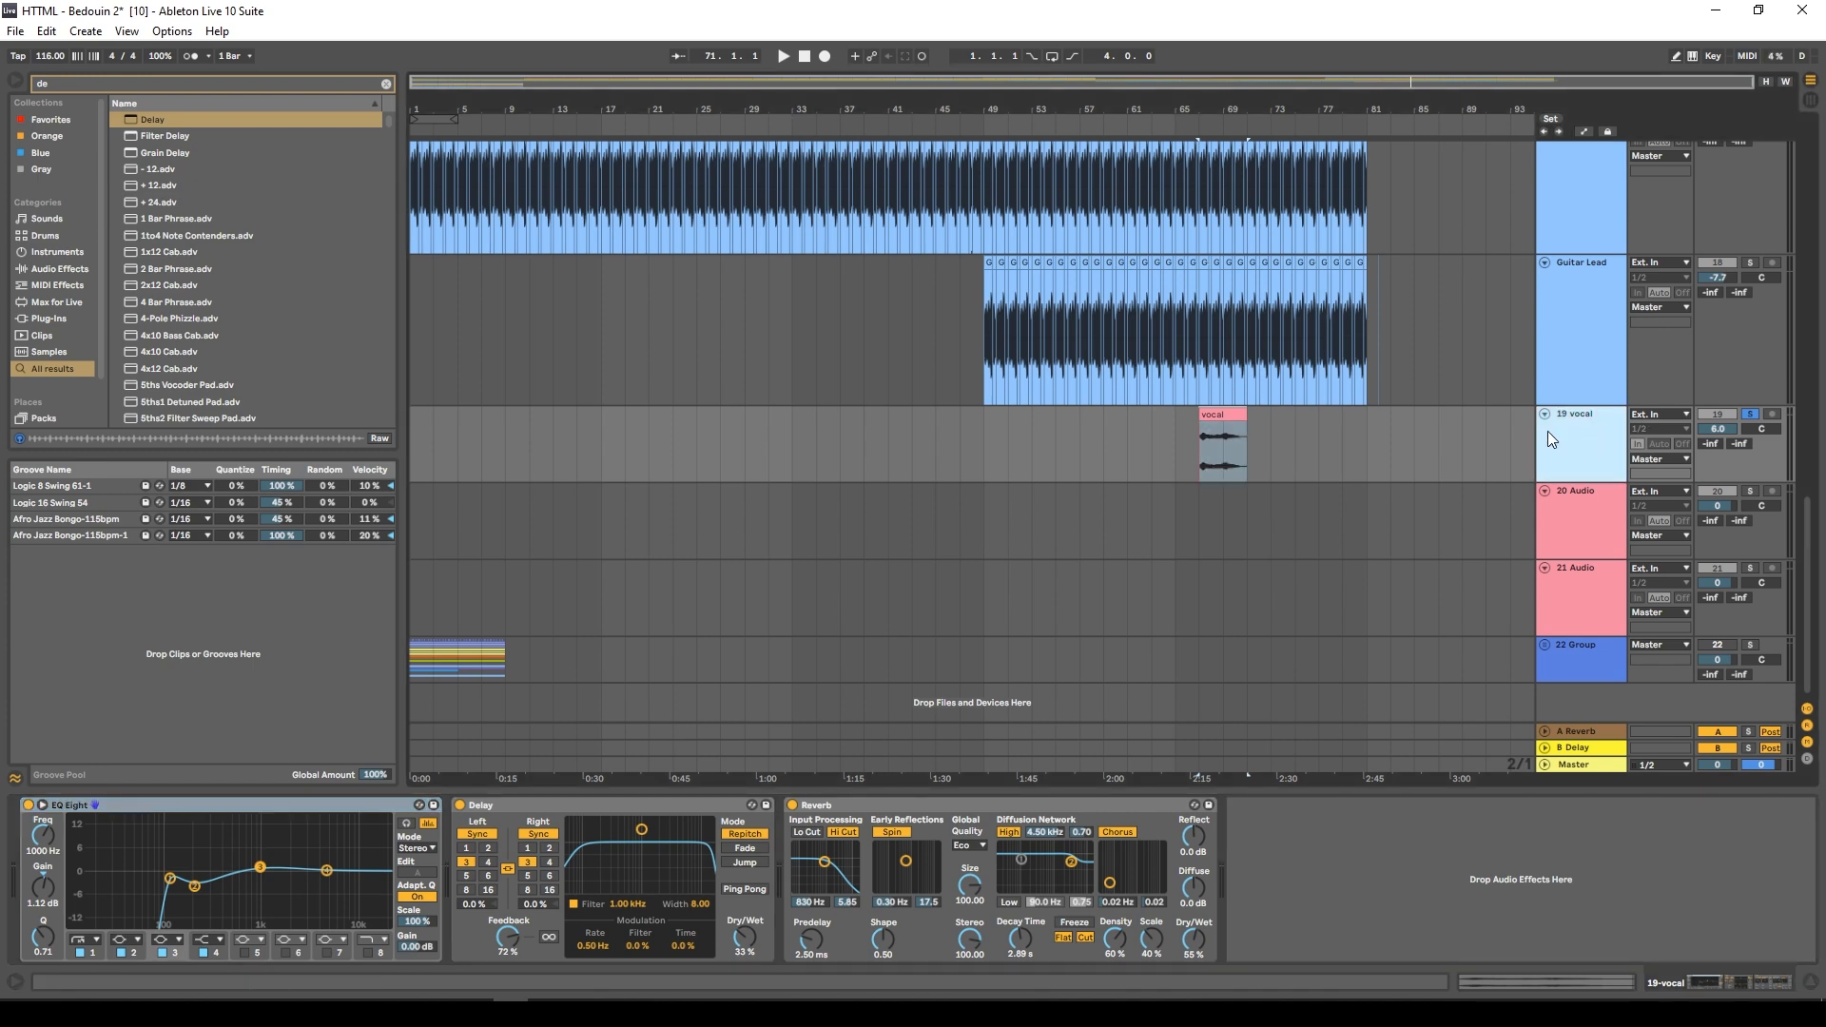
pyautogui.click(1221, 439)
pyautogui.press('space')
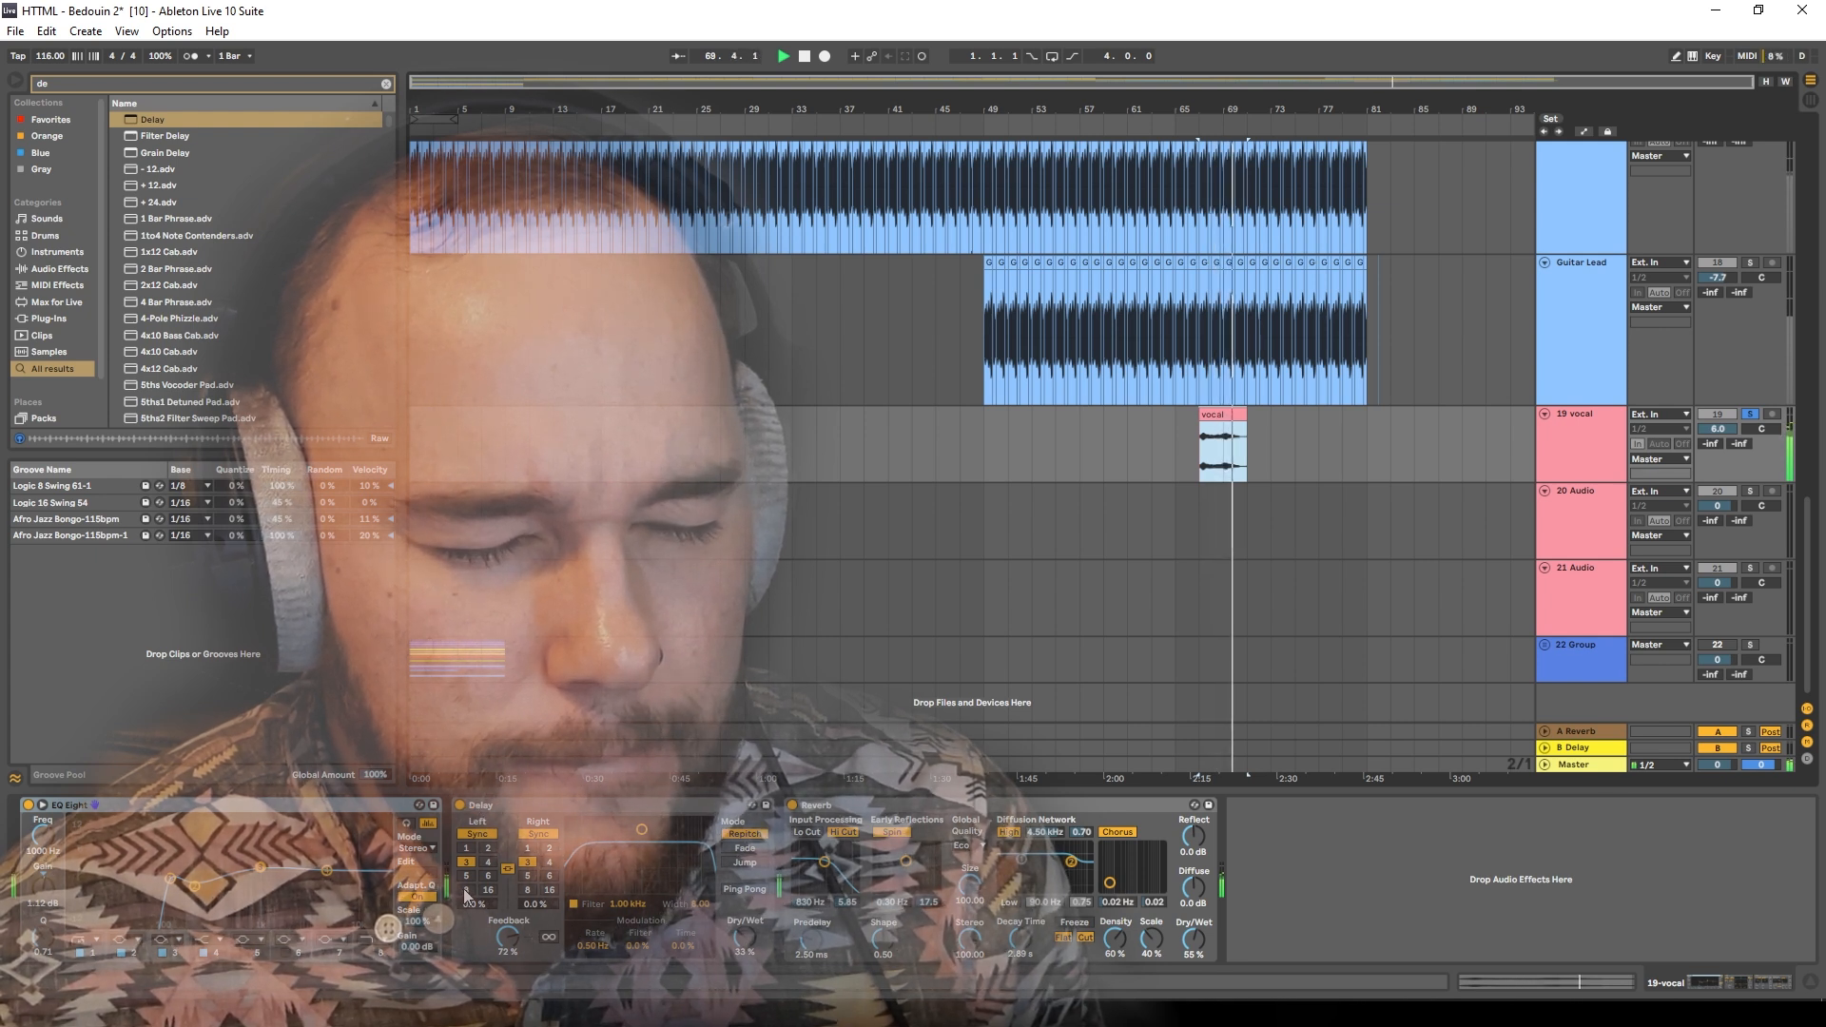
pyautogui.press('space')
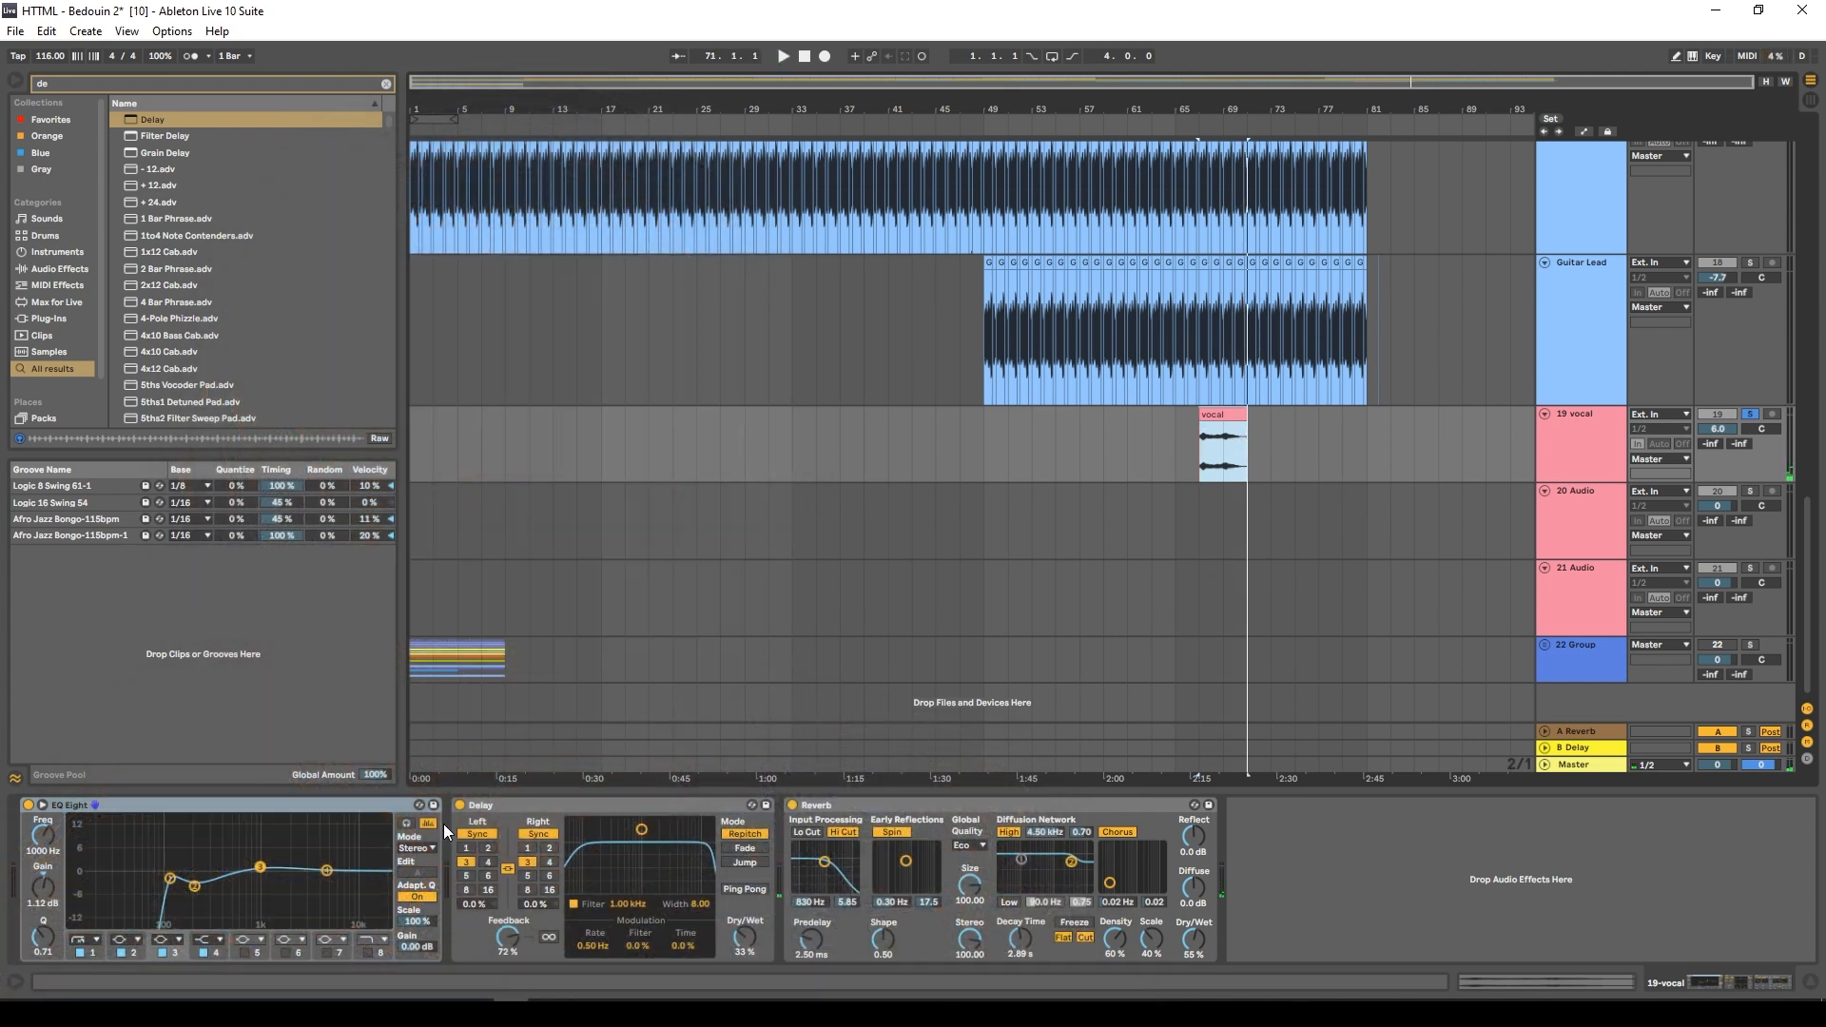
# Audition the vocal clip with Delay and Reverb bypassed, and switch the effects back on.
pyautogui.click(459, 805)
pyautogui.click(791, 806)
pyautogui.press('space')
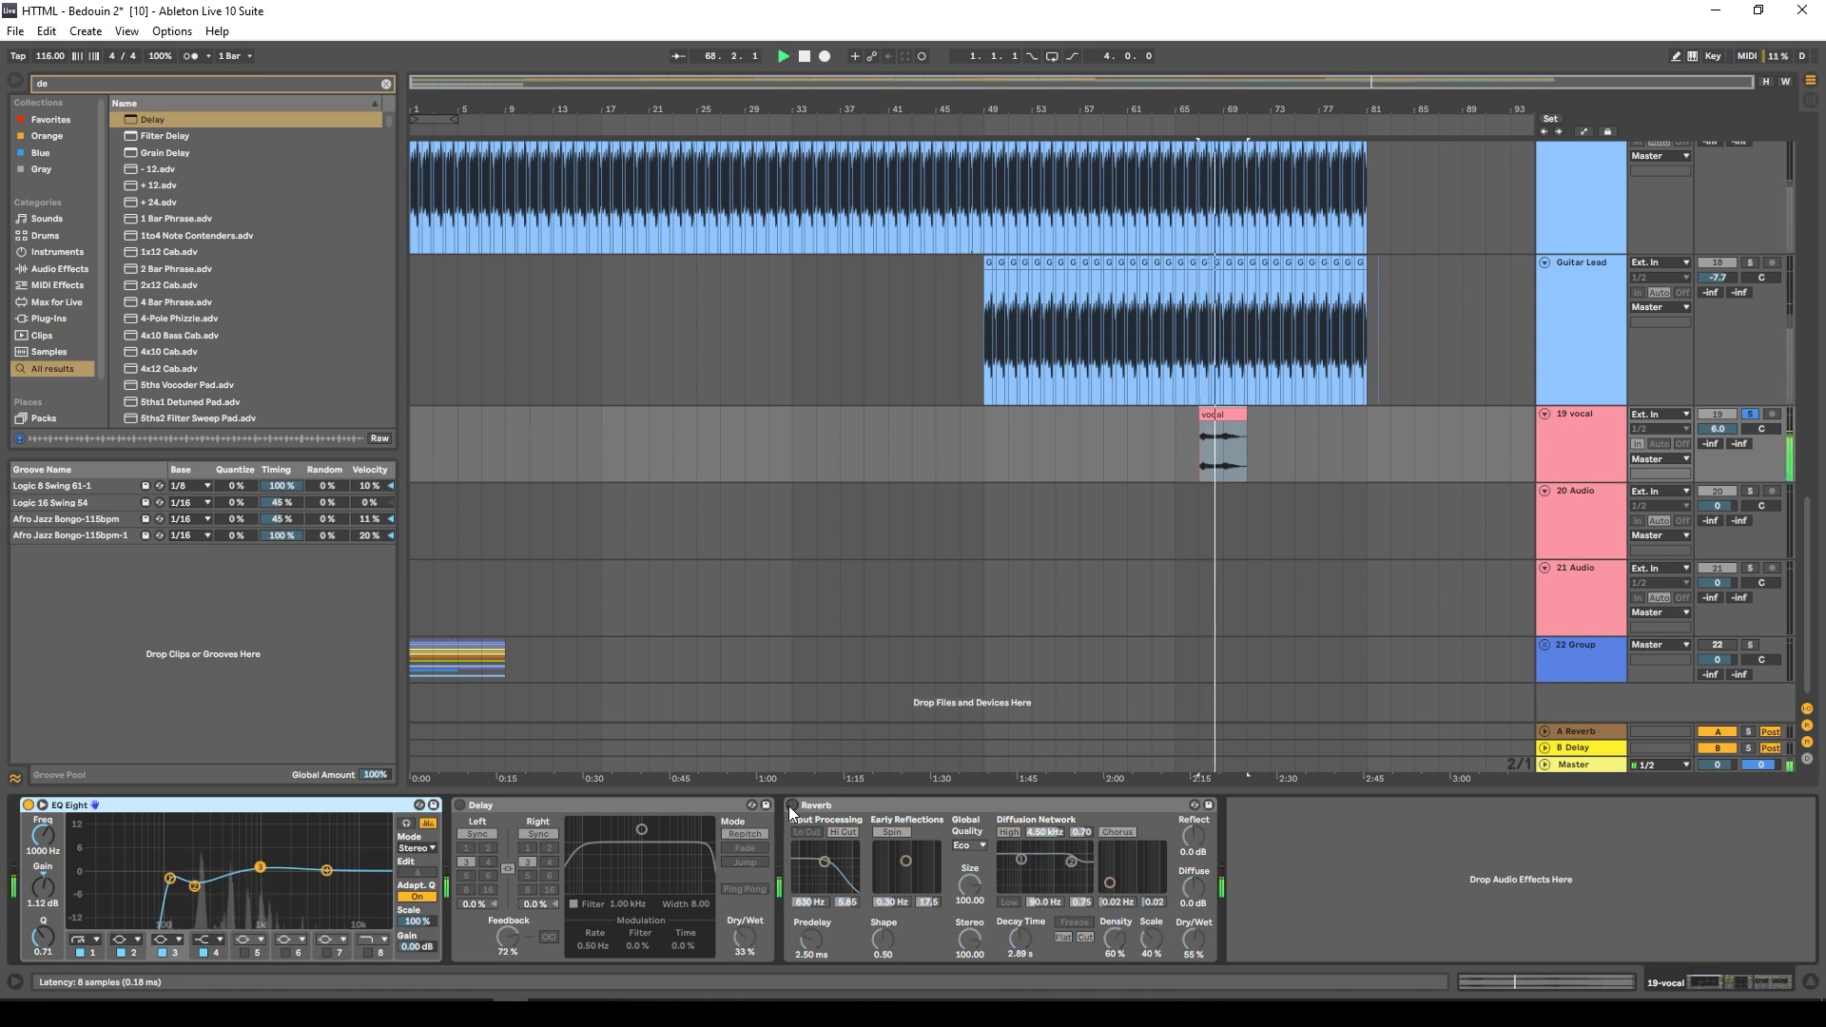
pyautogui.click(791, 806)
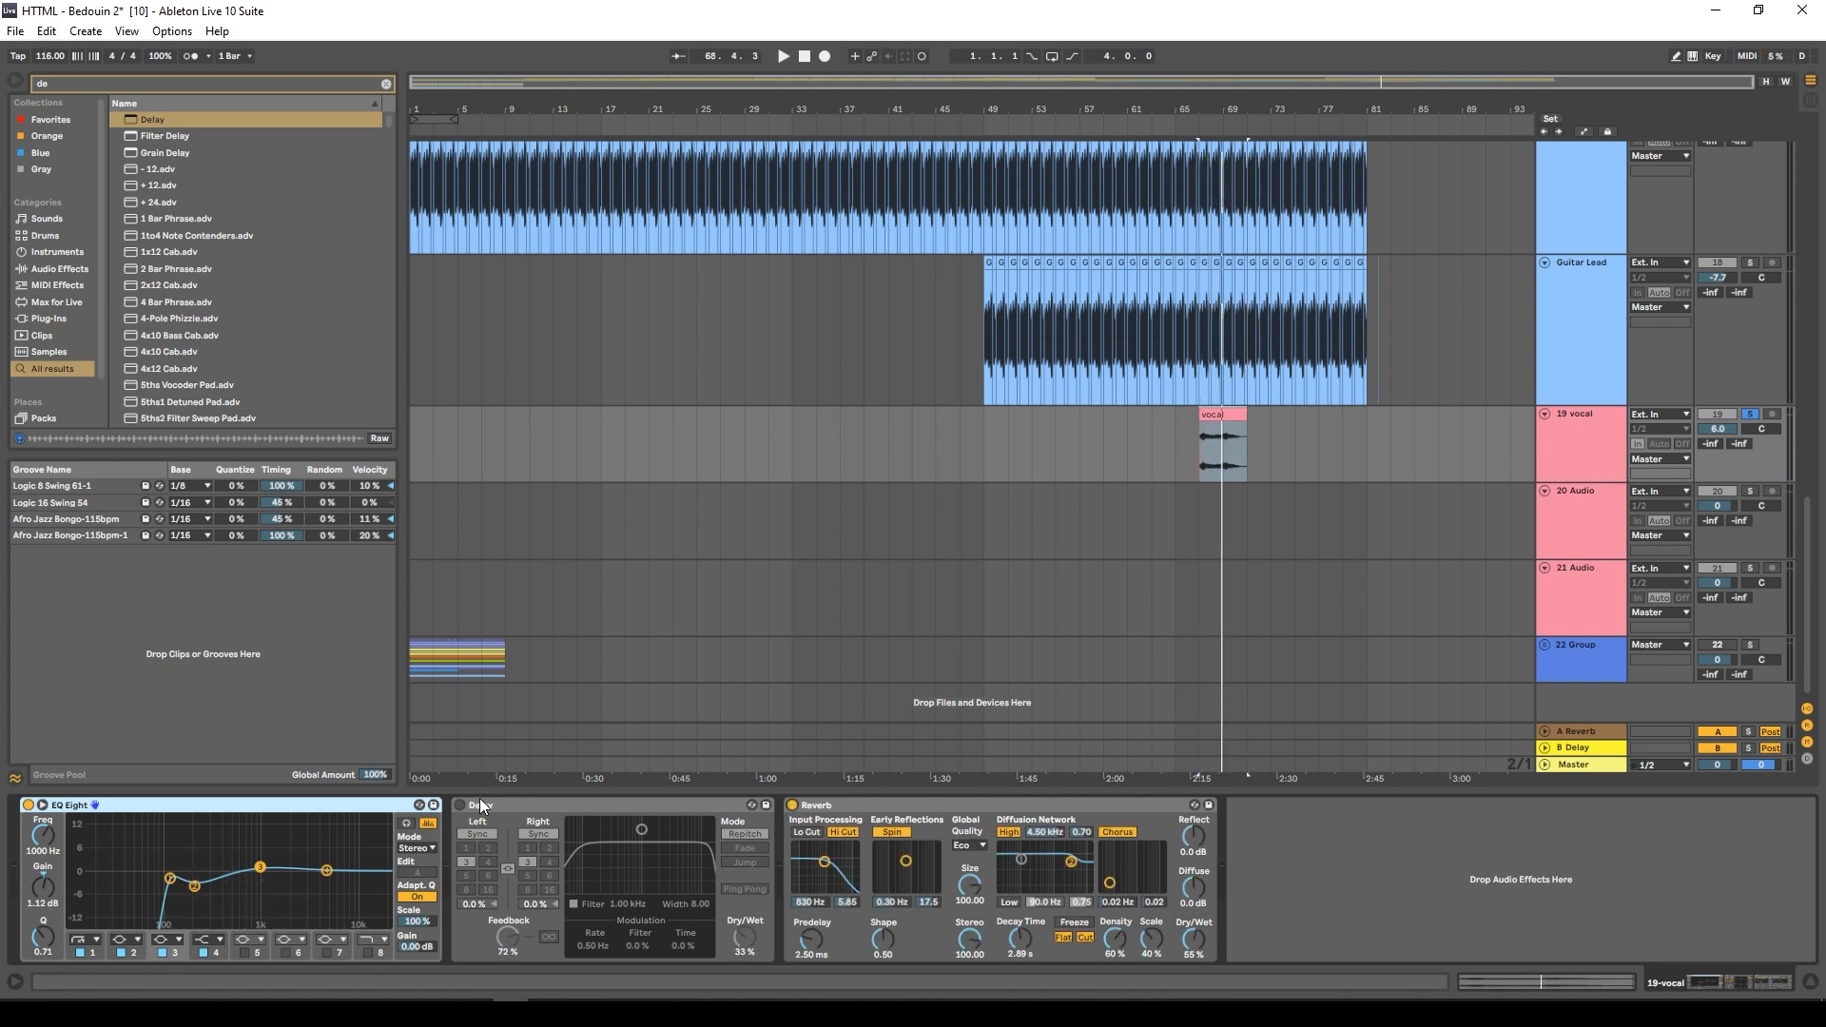
# Freeze the 19 vocal track and select its frozen vocal clips in the arrangement.
pyautogui.rightClick(1574, 466)
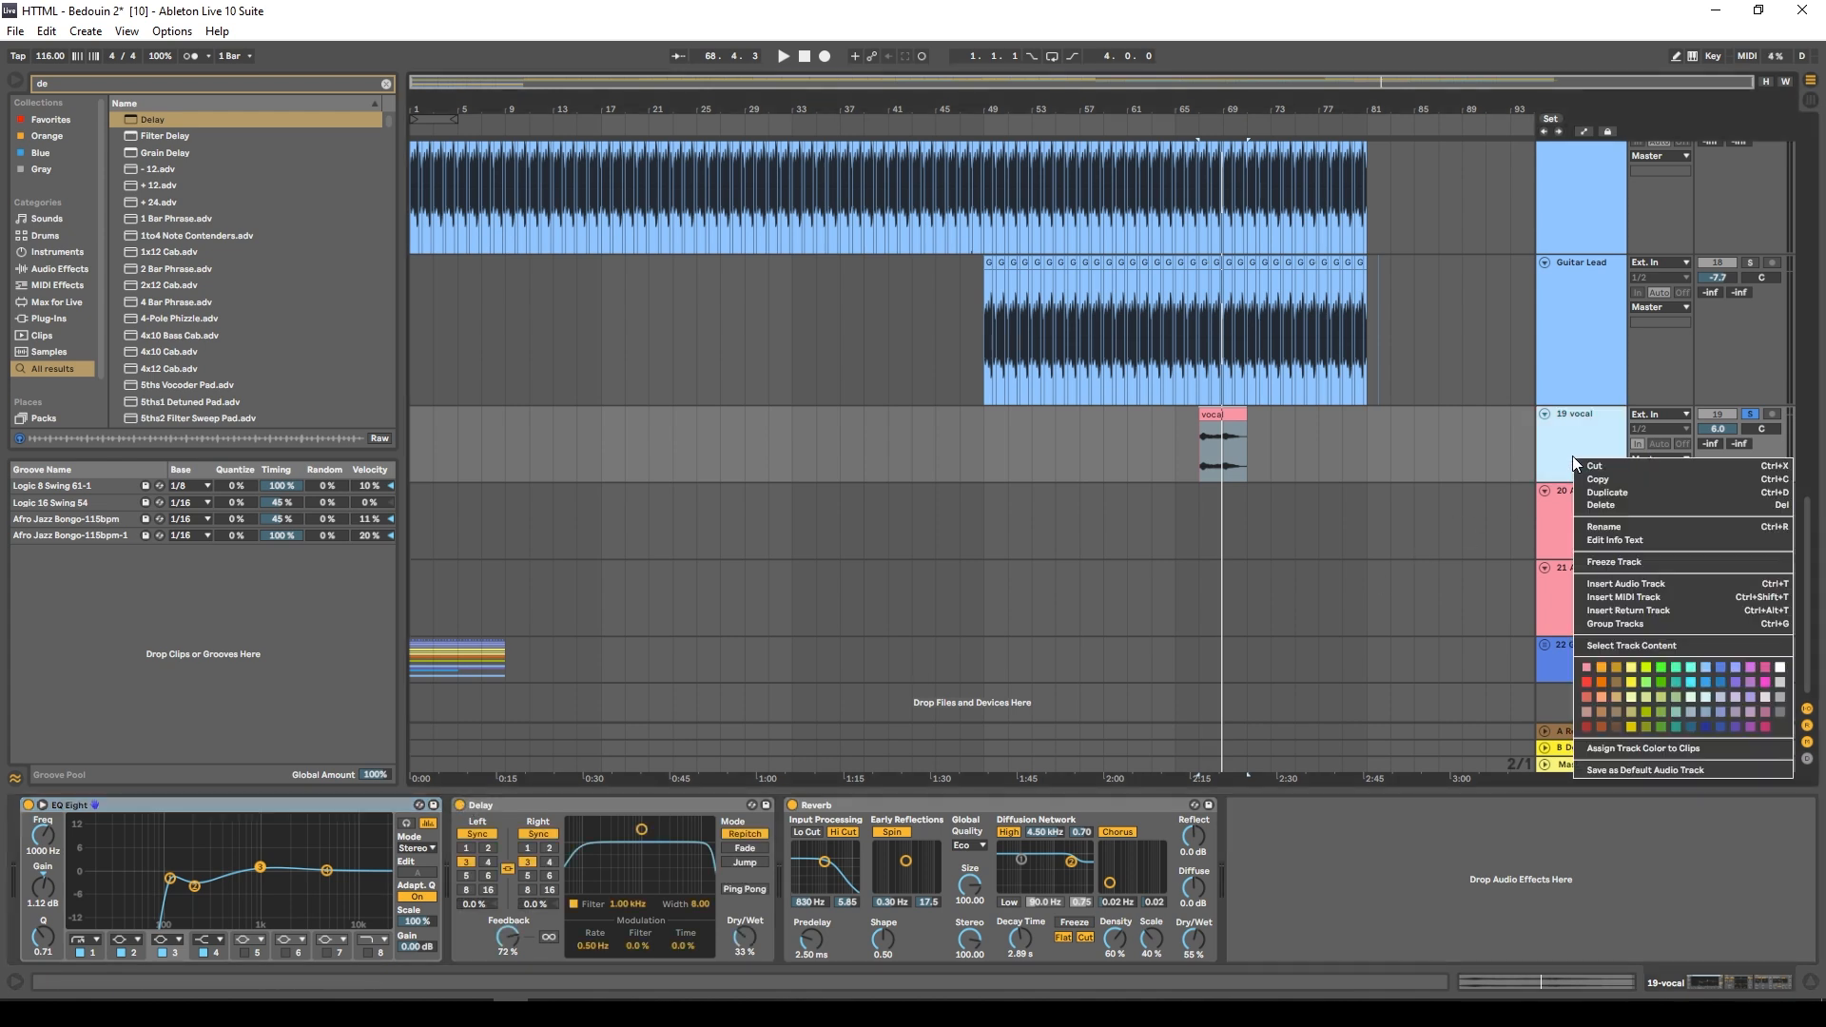
pyautogui.click(1584, 563)
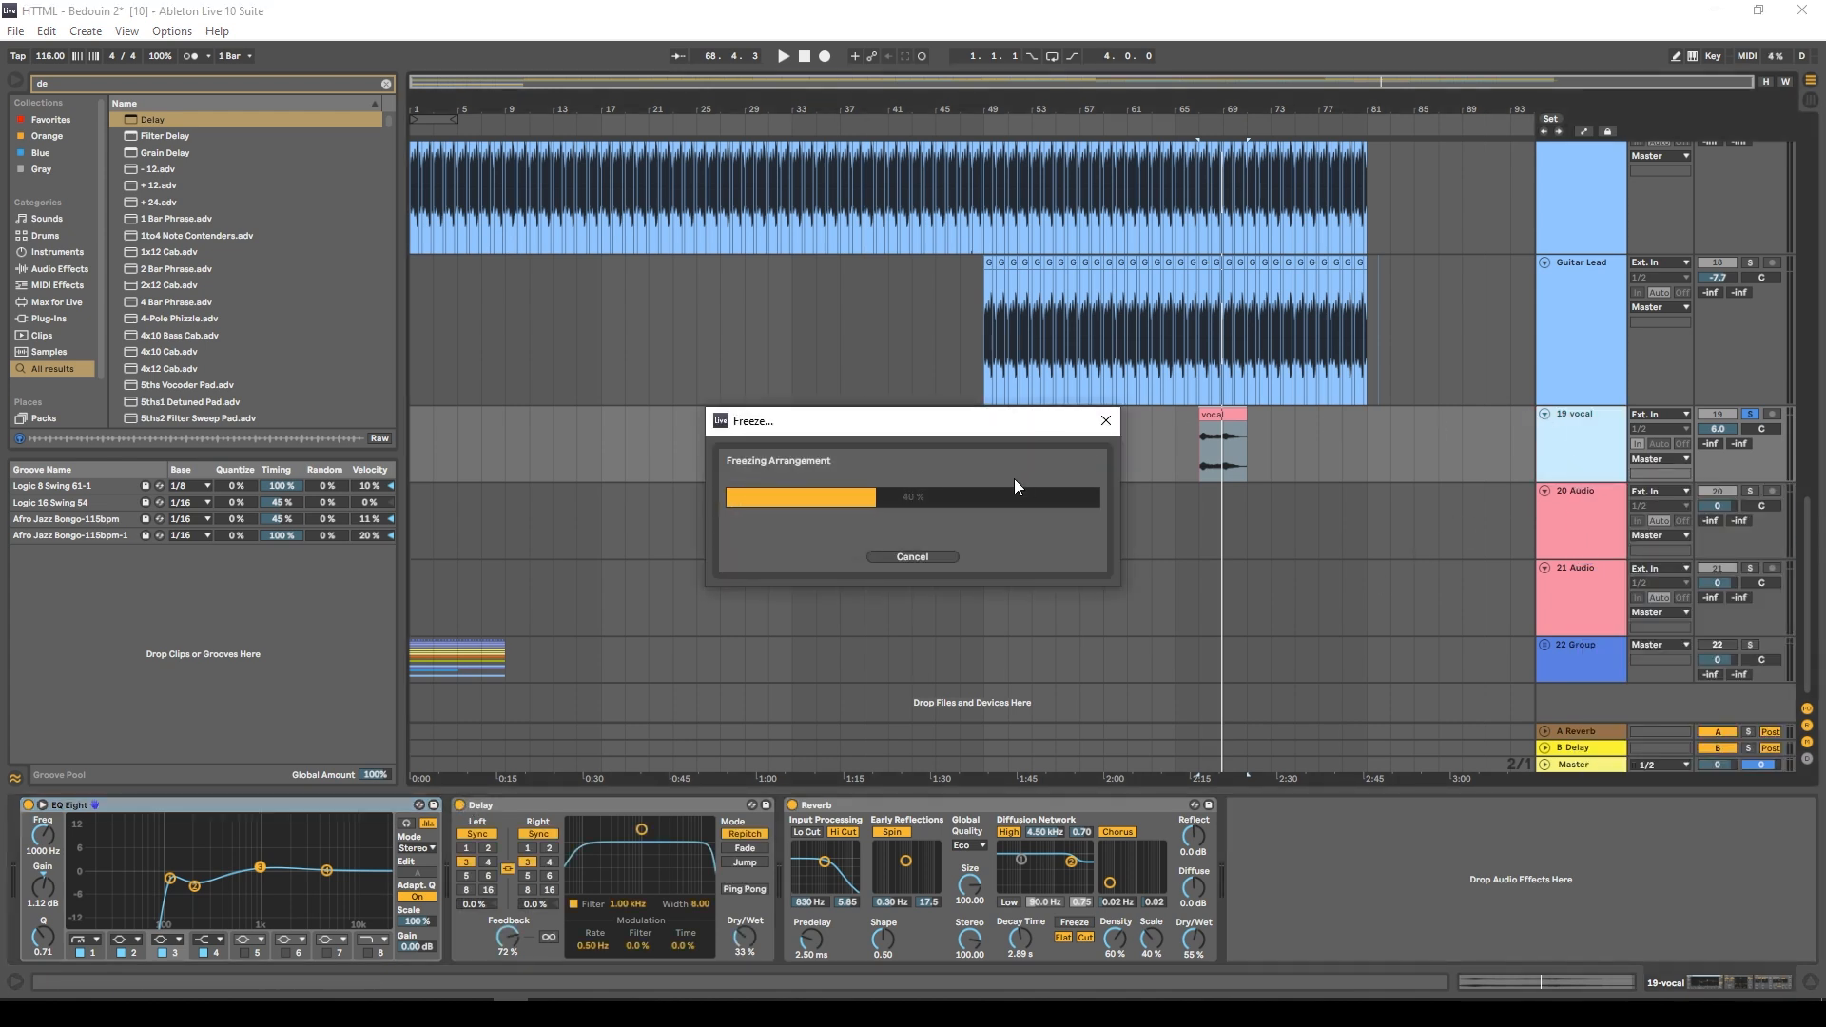
pyautogui.click(1238, 415)
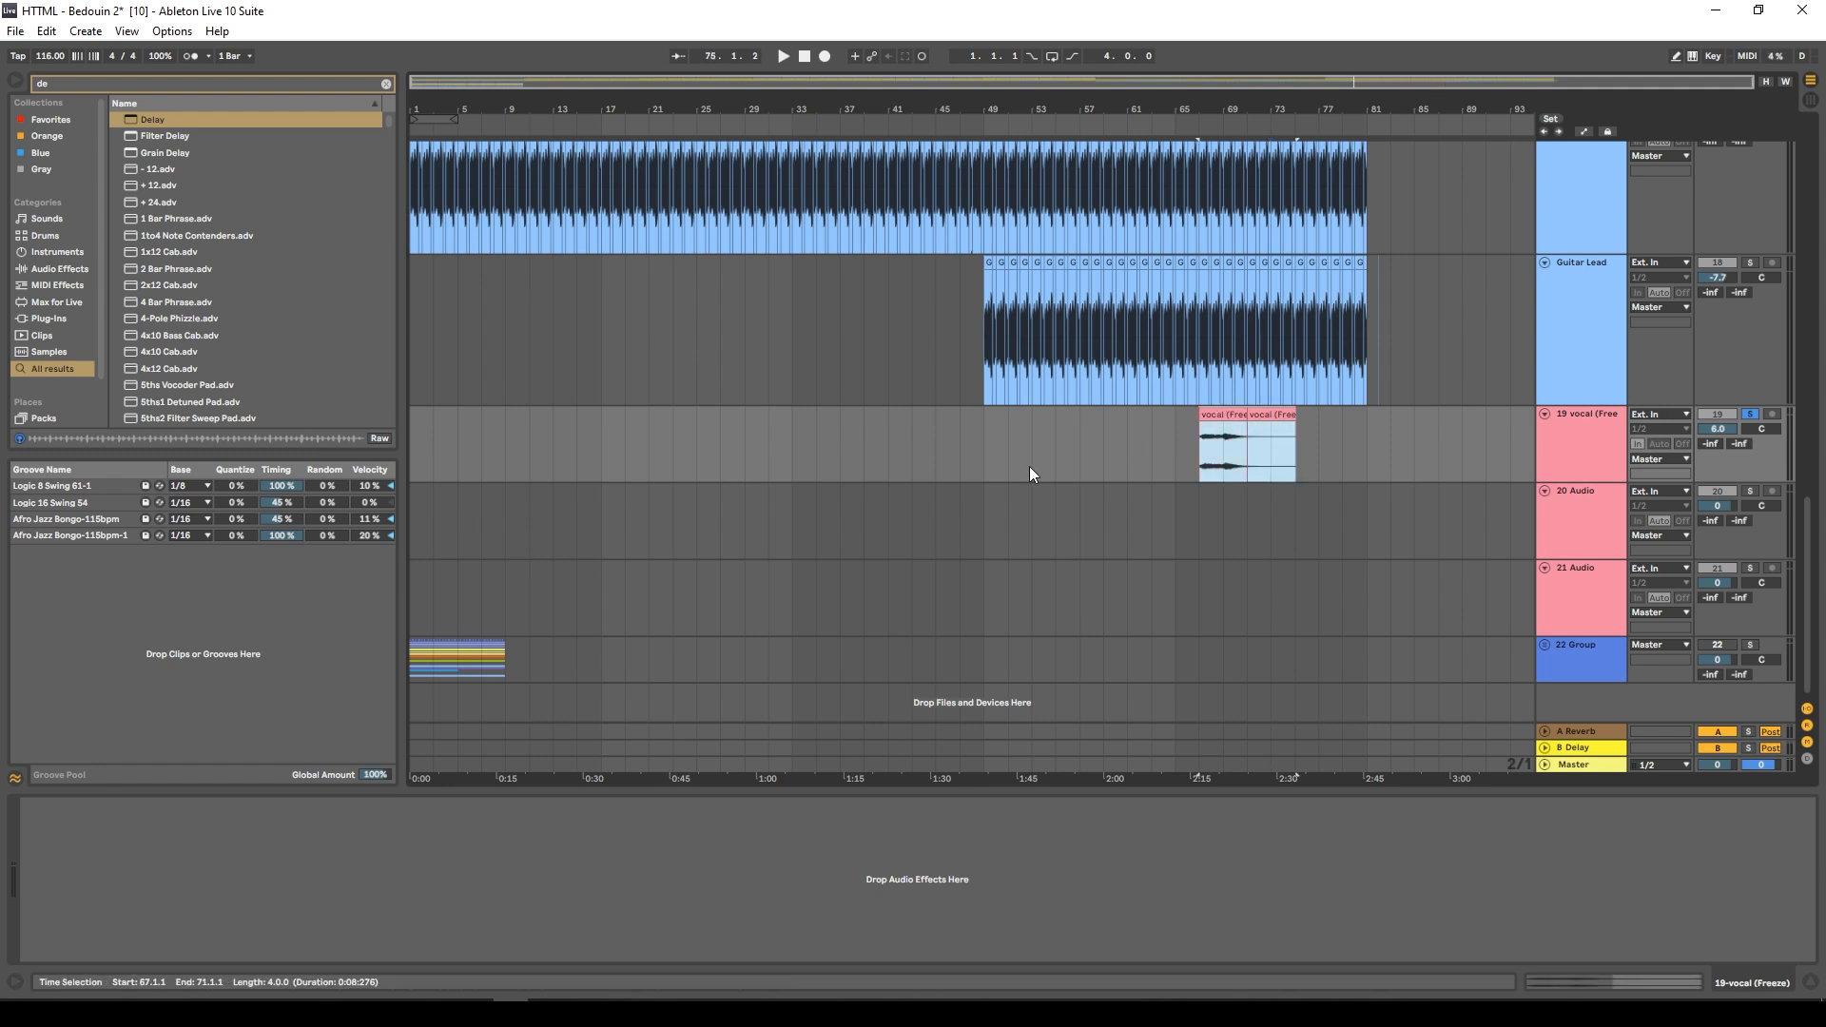
pyautogui.moveTo(1183, 419); pyautogui.dragTo(867, 430)
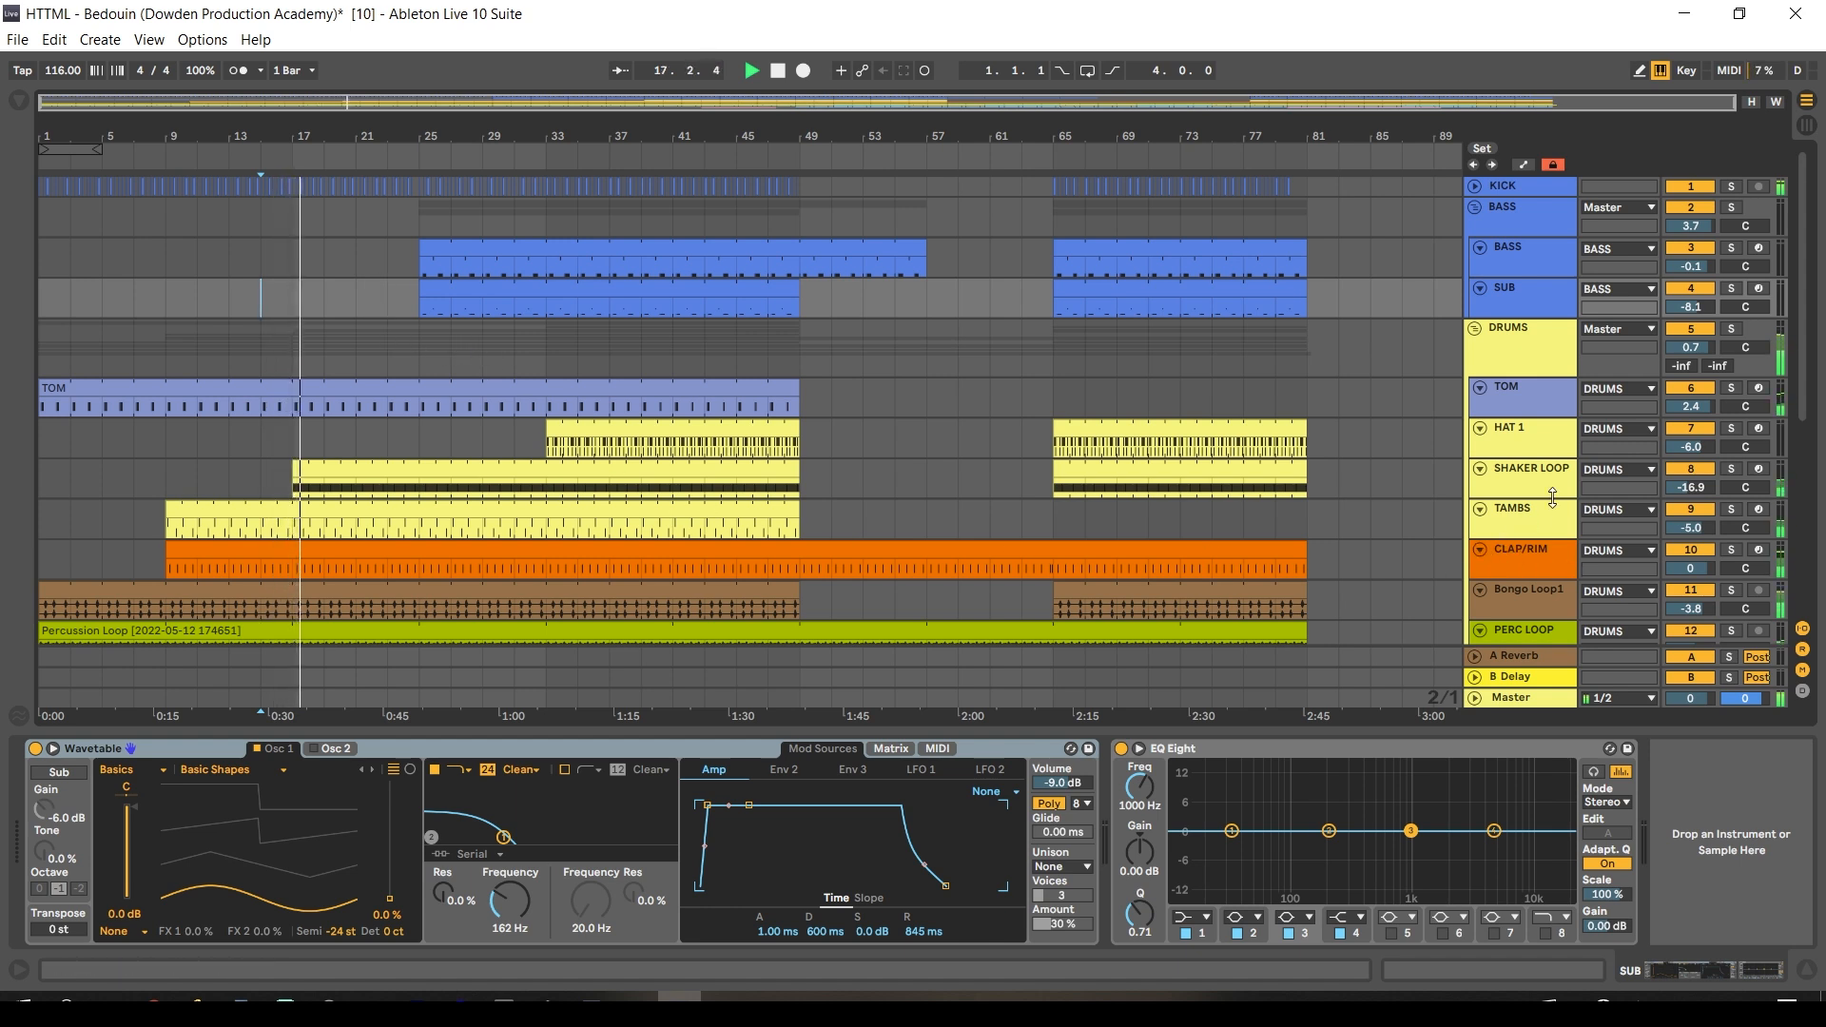
# Select the SHAKER LOOP track in the full arrangement to view its devices during playback.
pyautogui.click(1521, 468)
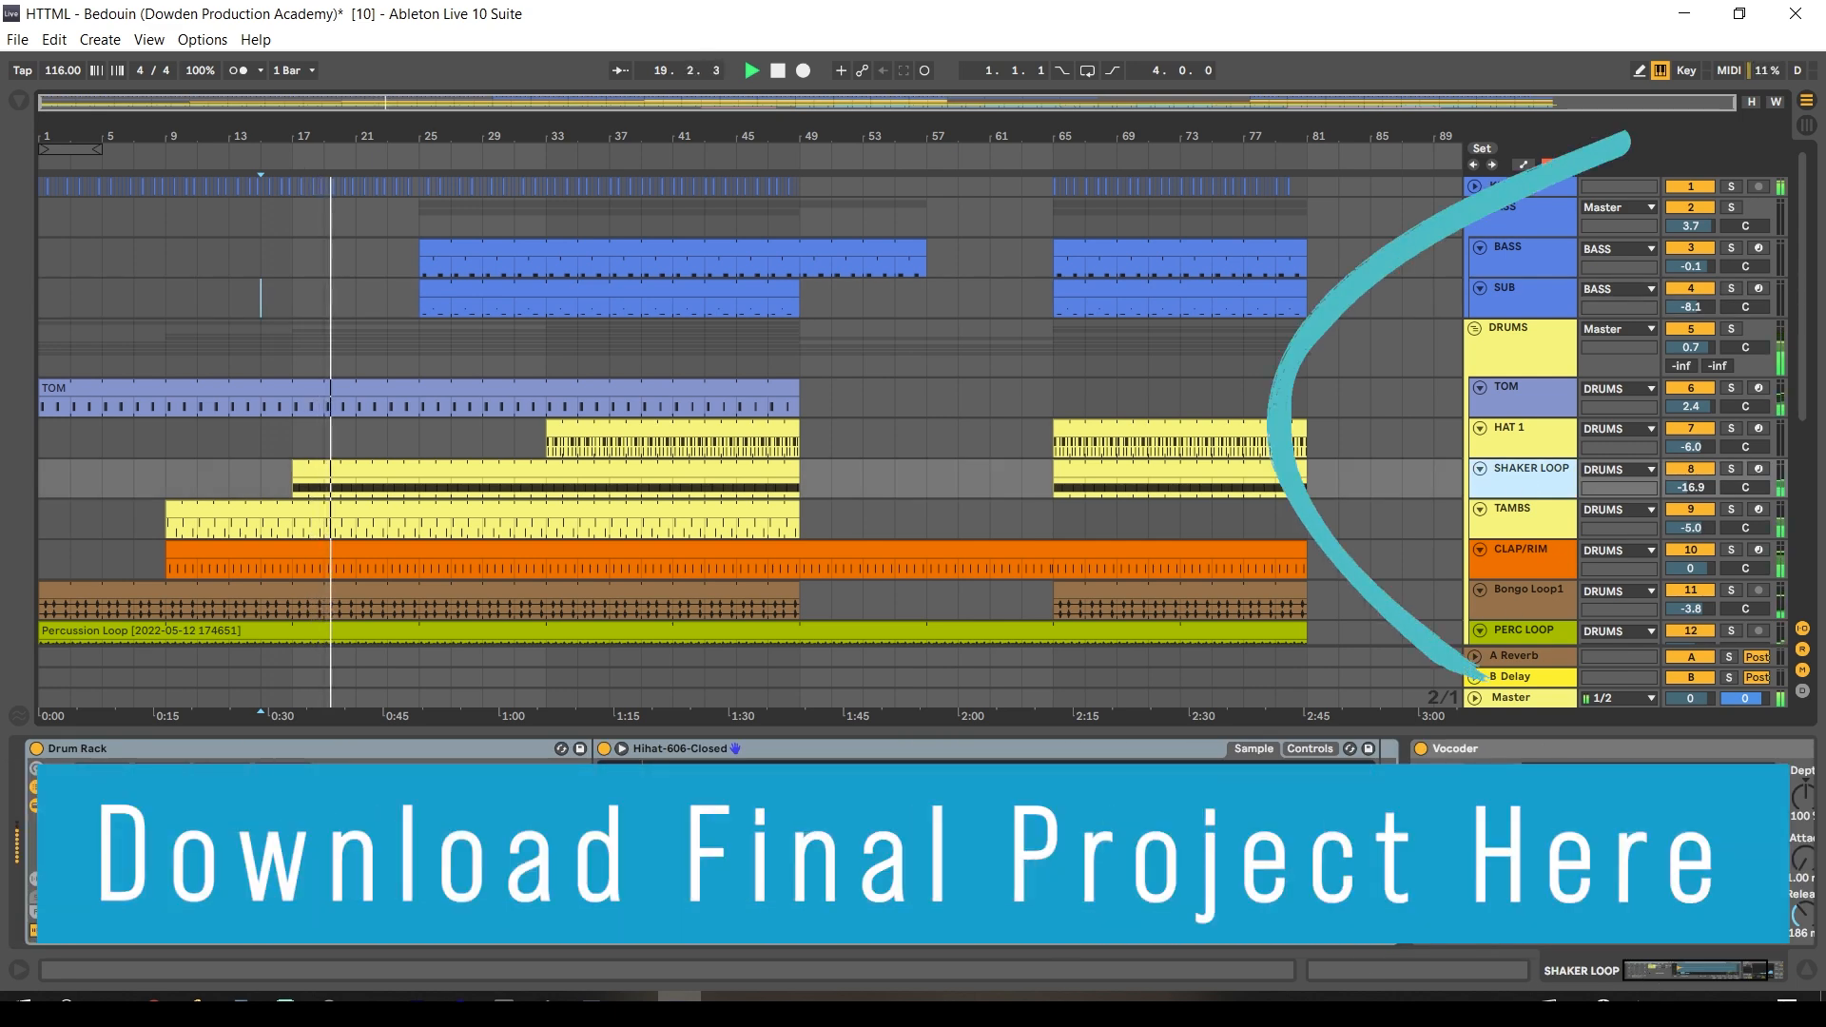
# View the SHAKER LOOP device chain through its Vocoder, followed by the TOM and BASS tracks' devices during playback.
pyautogui.moveTo(1640, 963); pyautogui.dragTo(1681, 970)
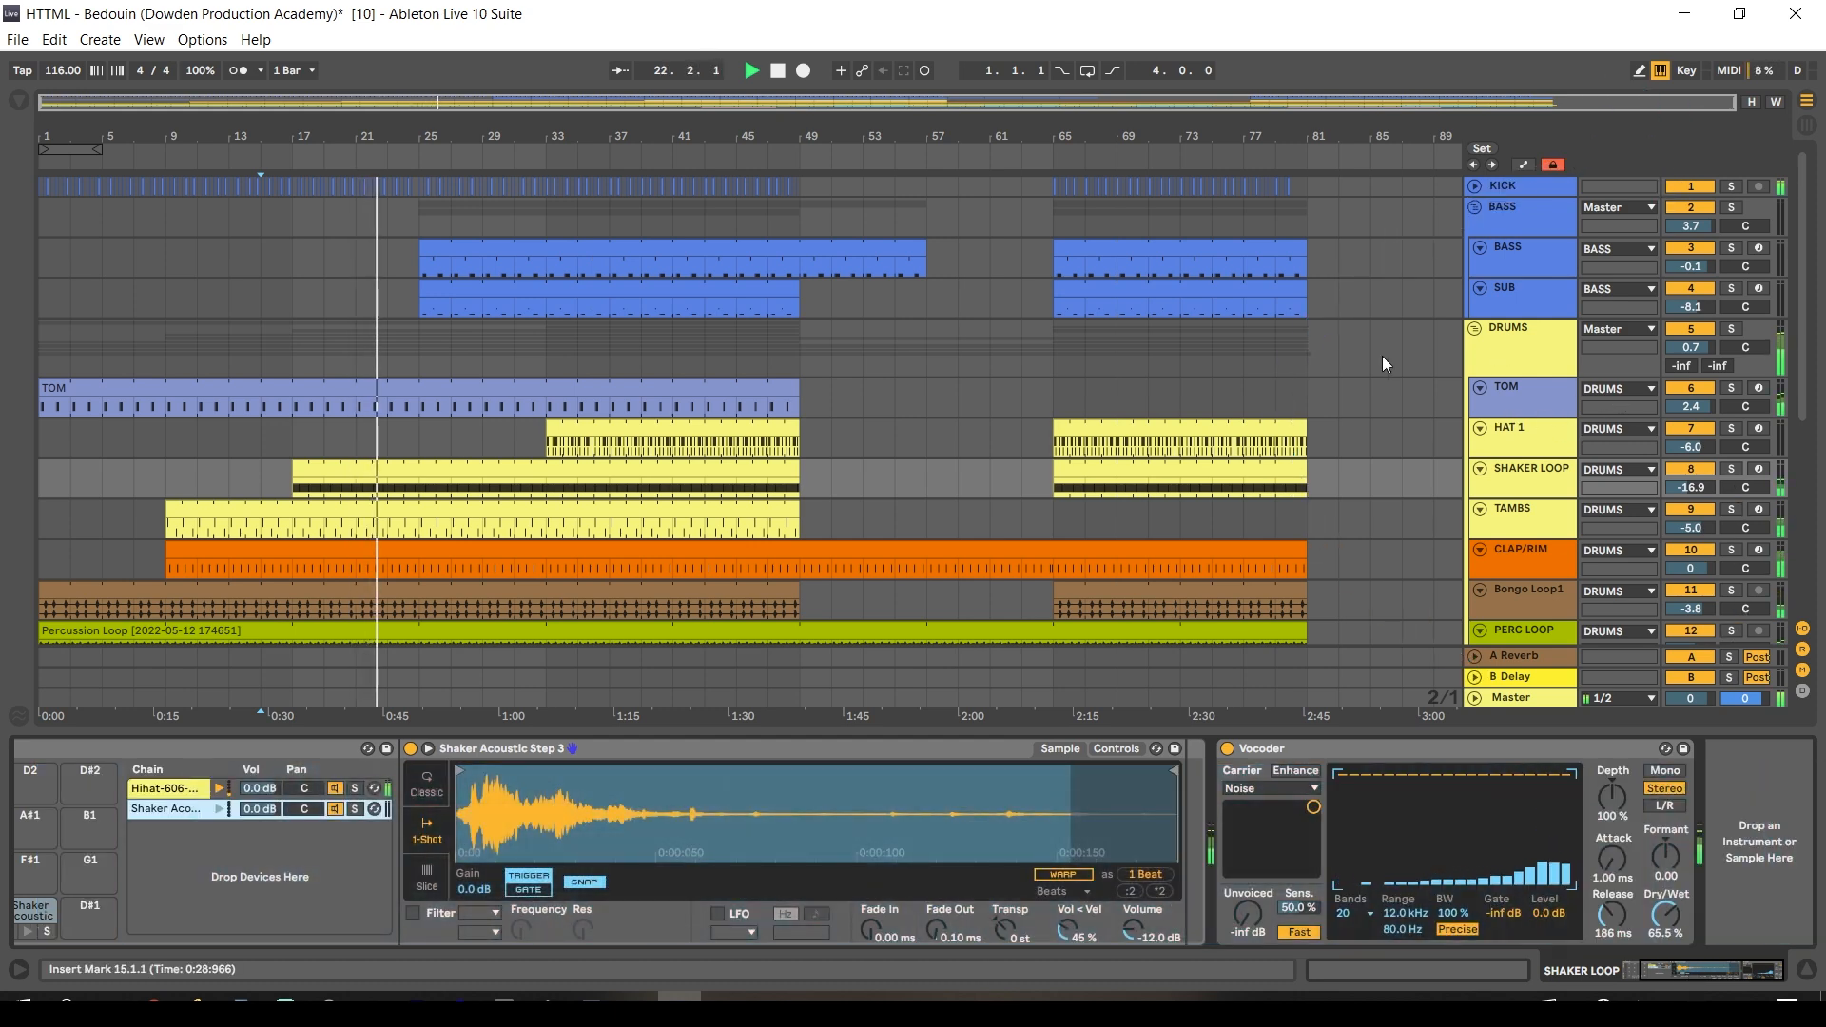
pyautogui.click(1549, 395)
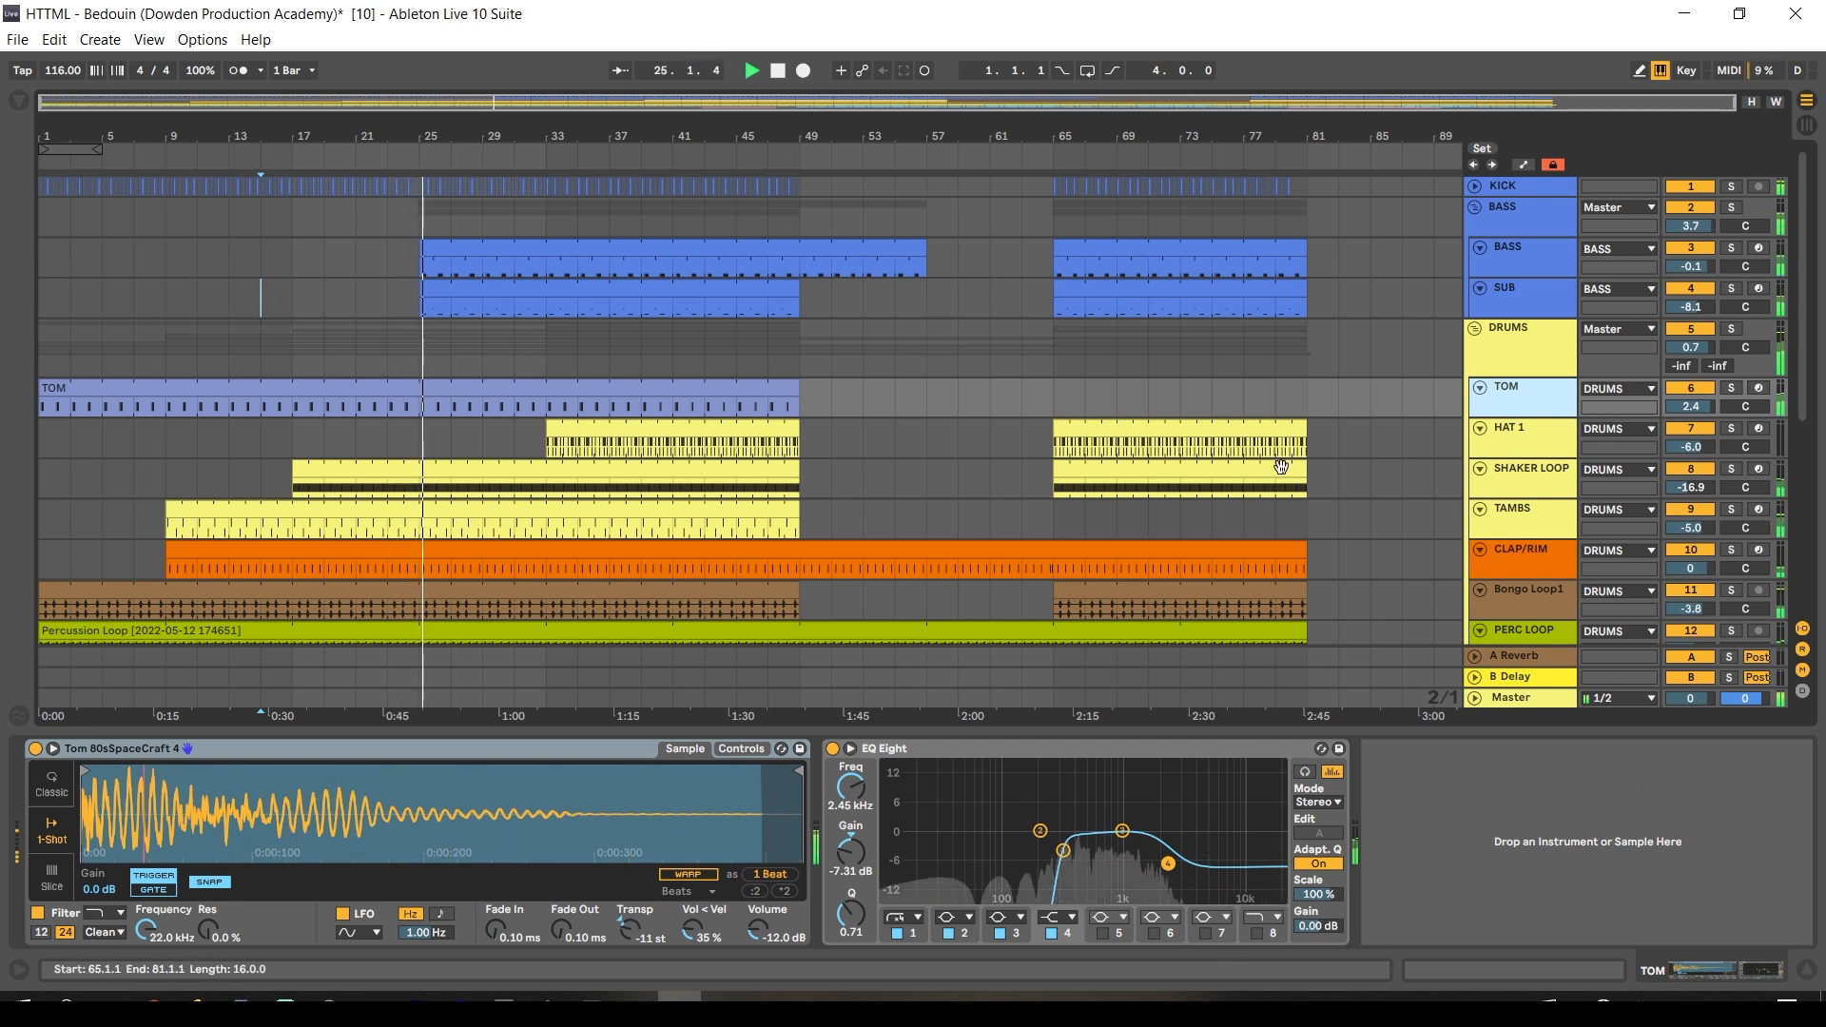
pyautogui.click(1550, 265)
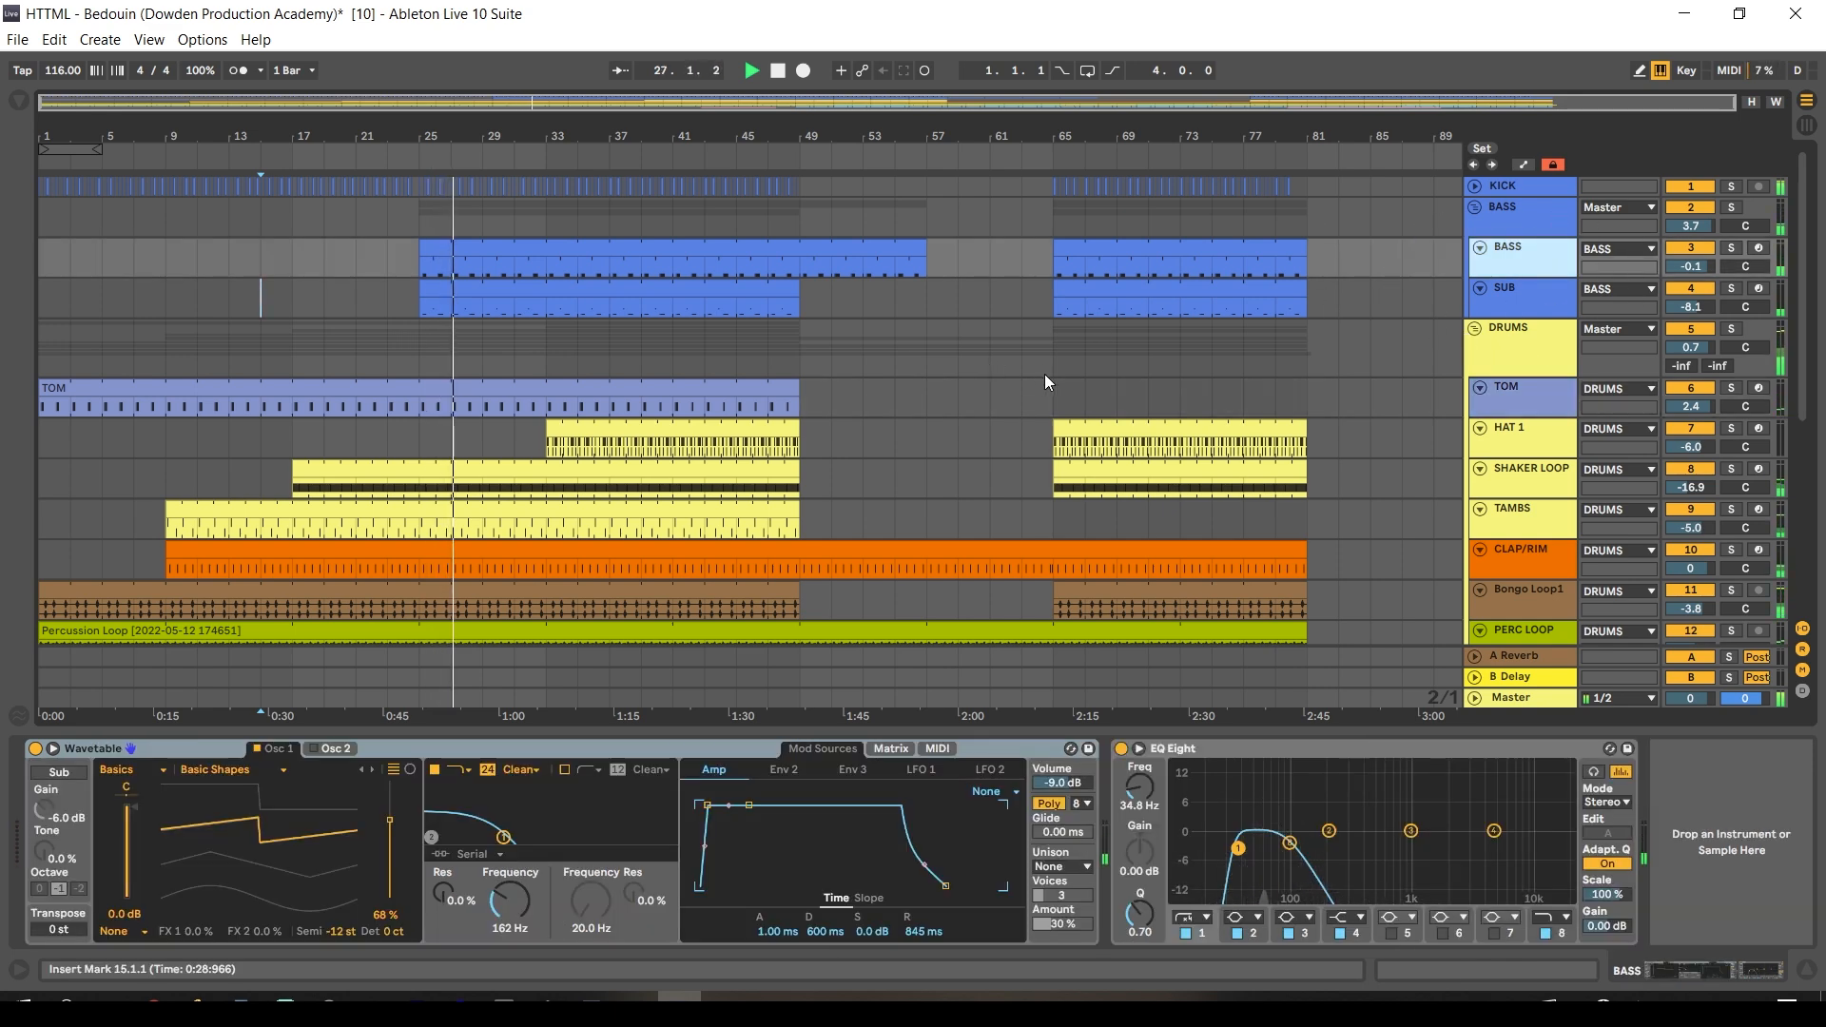
# View the devices on the CLAP/RIM track and on the DRUMS group during playback.
pyautogui.scroll(-5, 1101, 388)
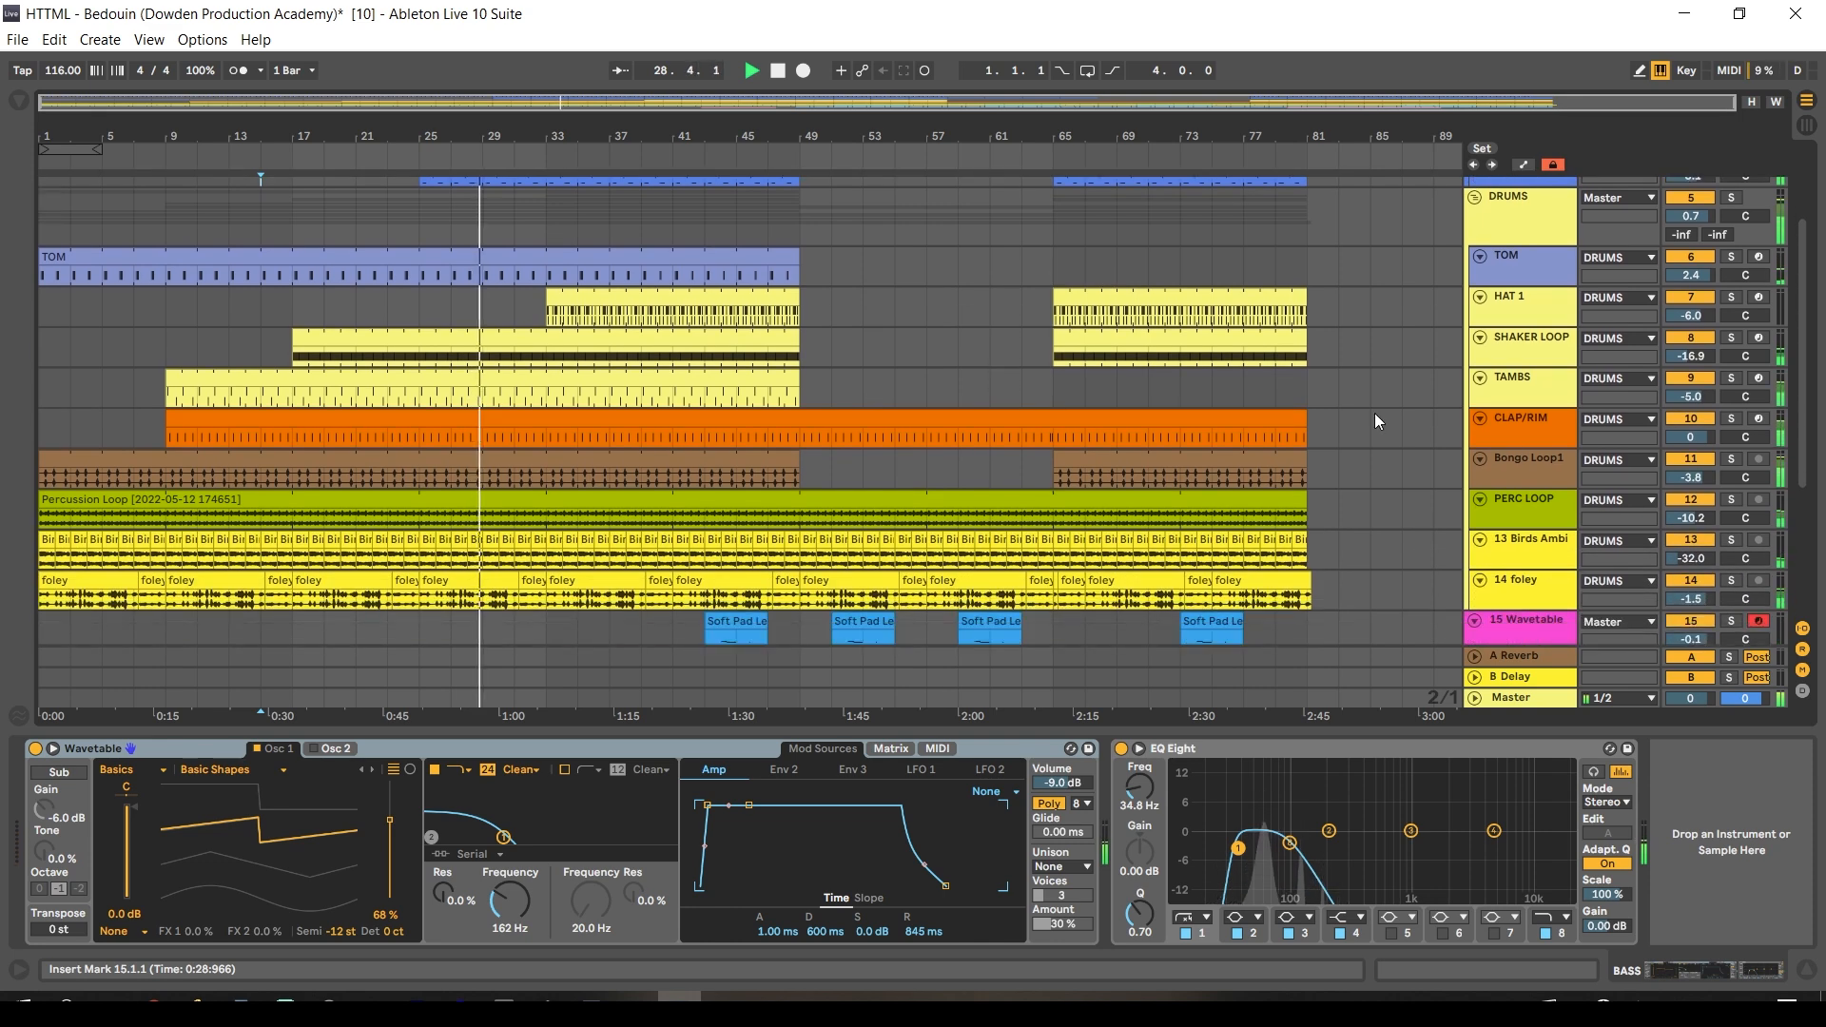
pyautogui.click(1540, 440)
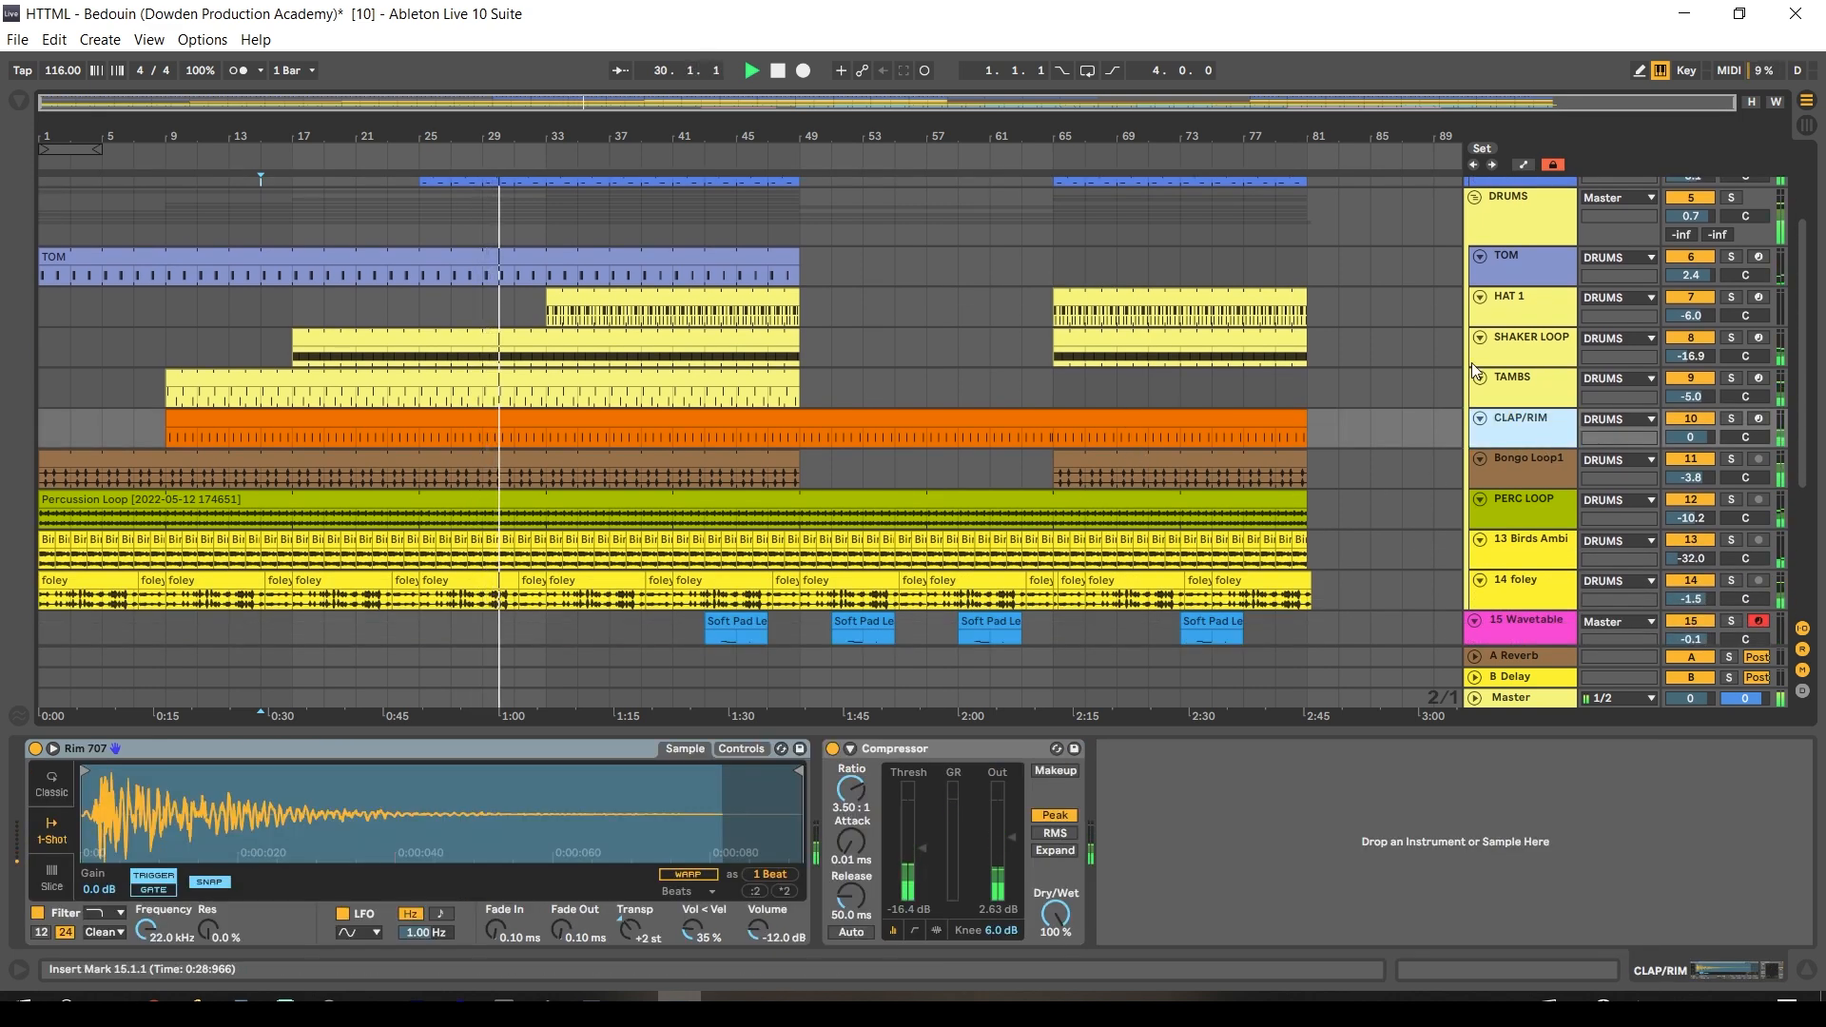
pyautogui.click(1554, 221)
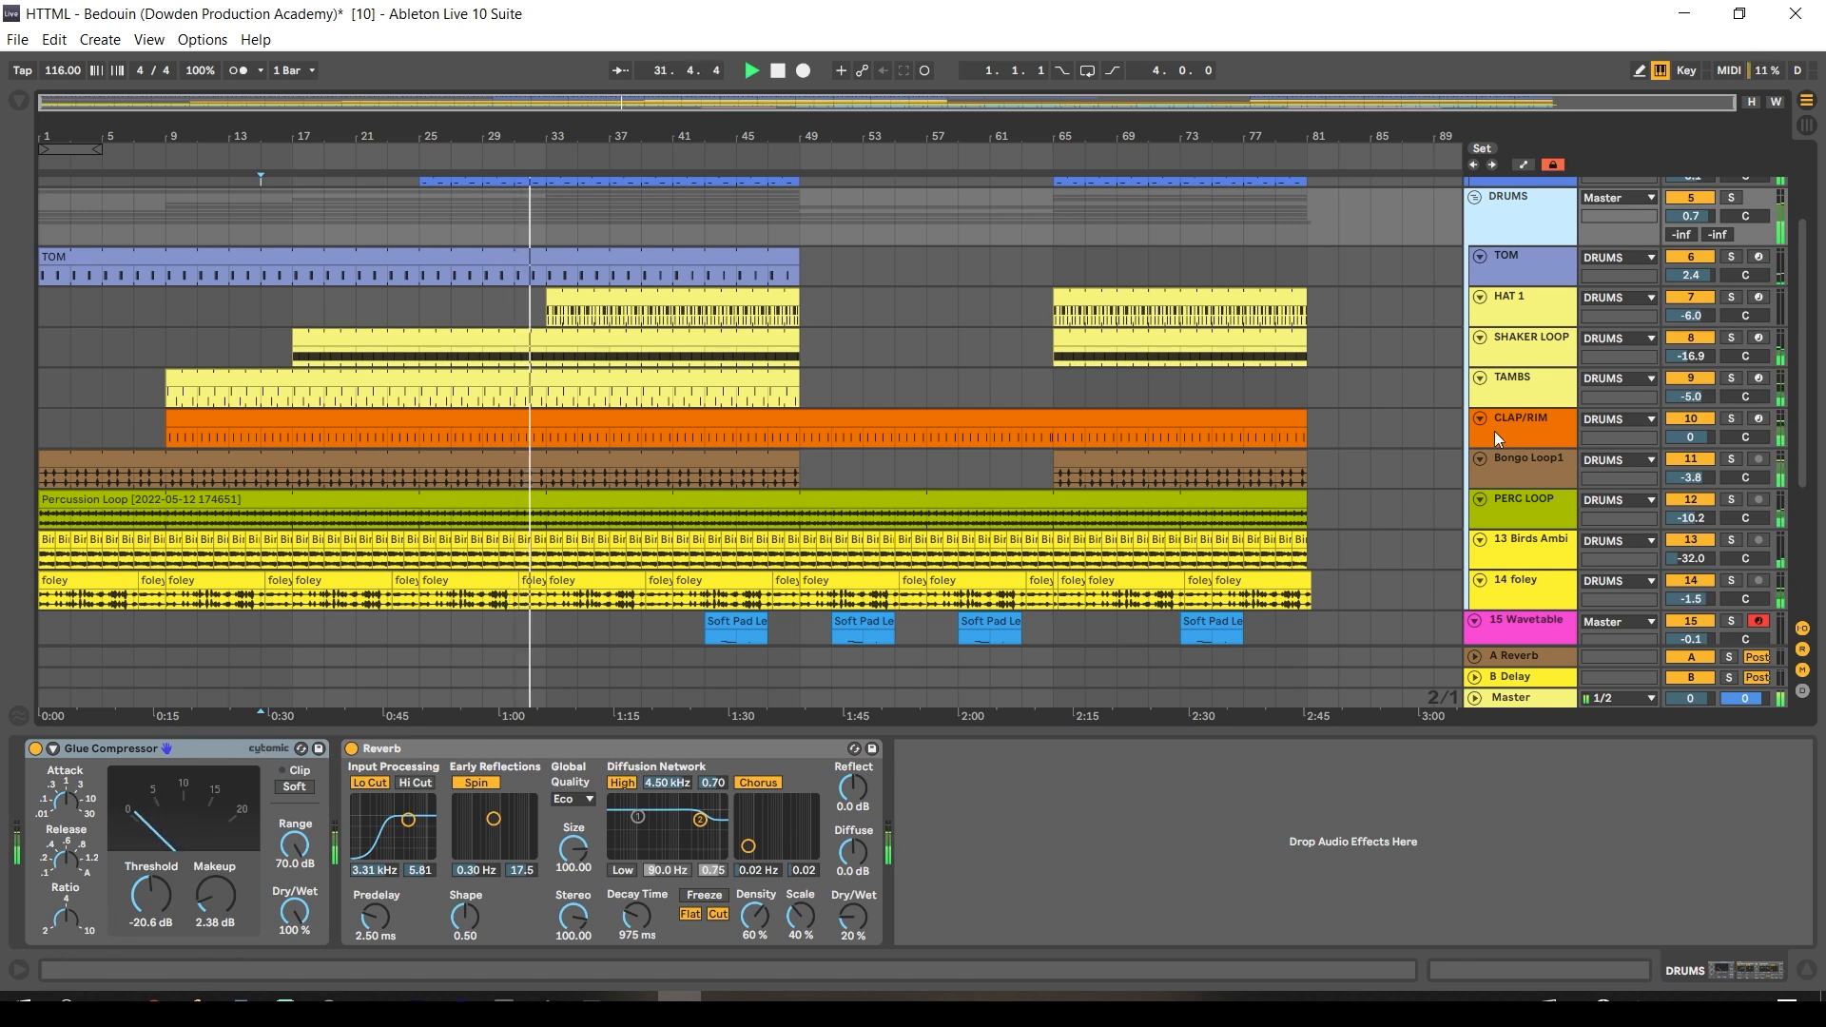
pyautogui.scroll(-2, 1366, 385)
pyautogui.scroll(1, 1355, 378)
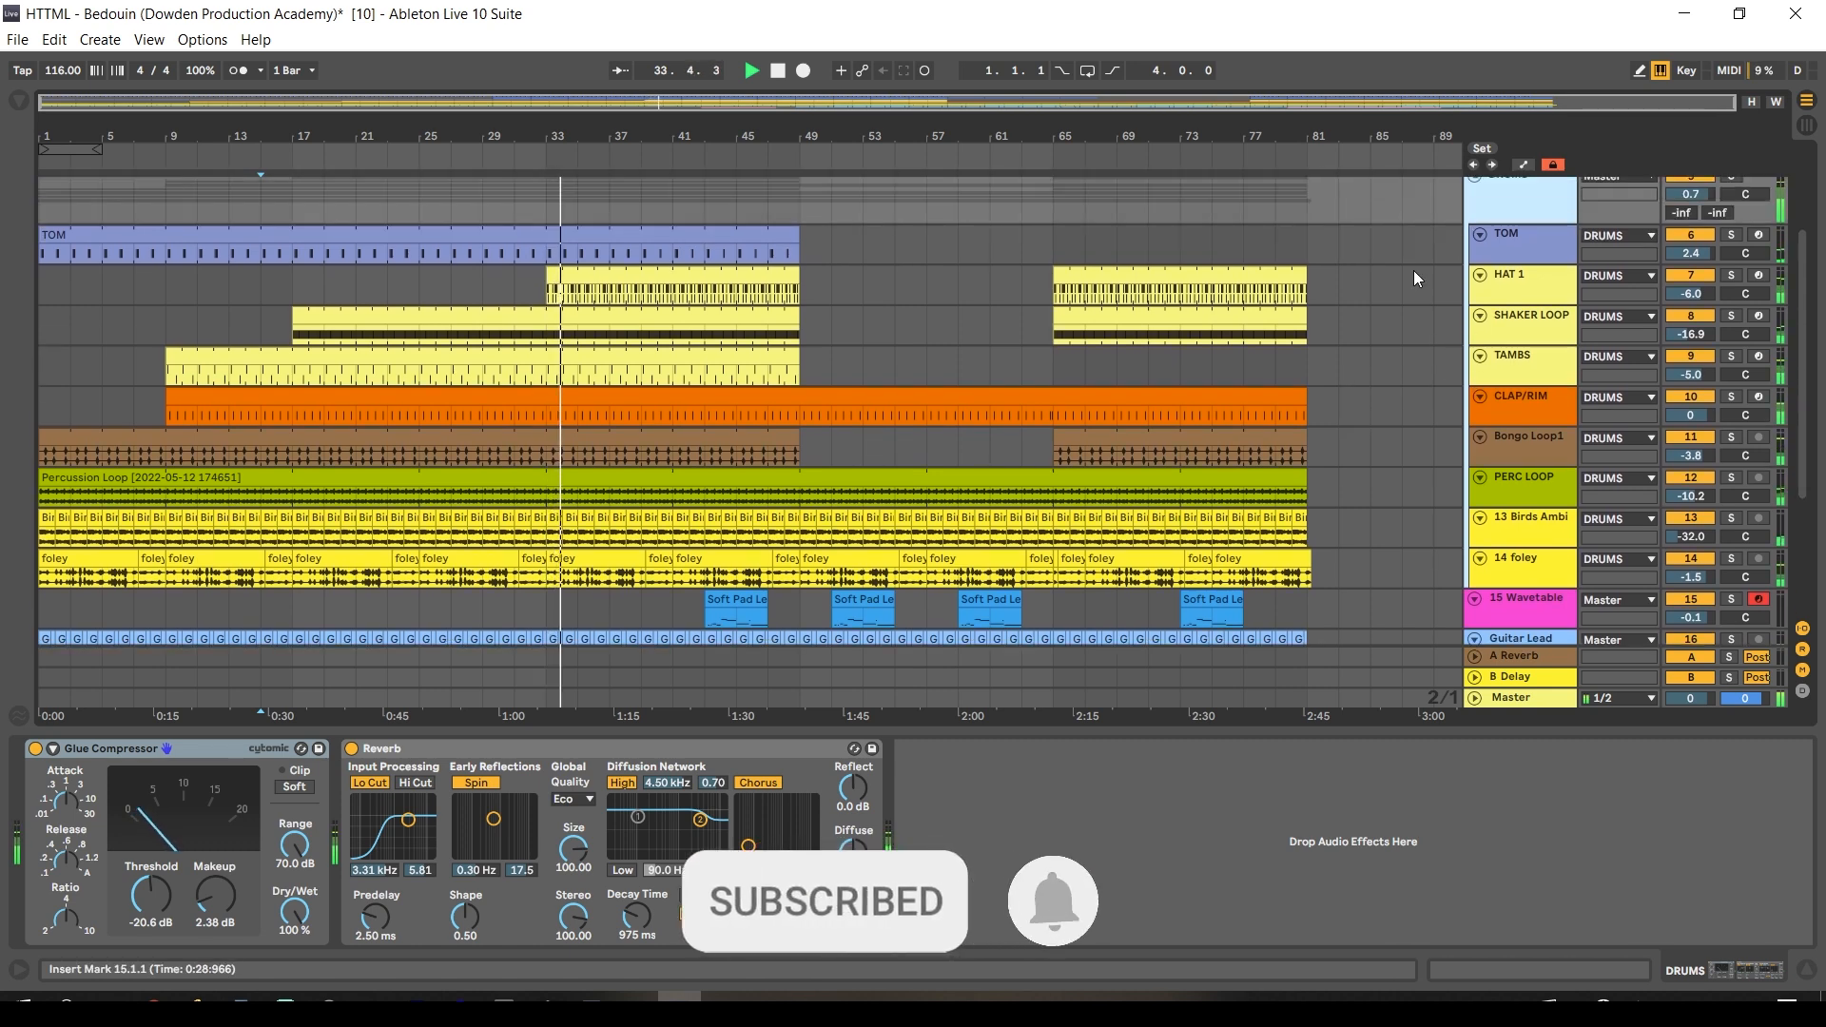
# View the HAT 1 track's Drum Rack and EQ Eight, and look over the lower tracks of the arrangement.
pyautogui.click(1526, 298)
pyautogui.moveTo(1703, 979); pyautogui.dragTo(1652, 968)
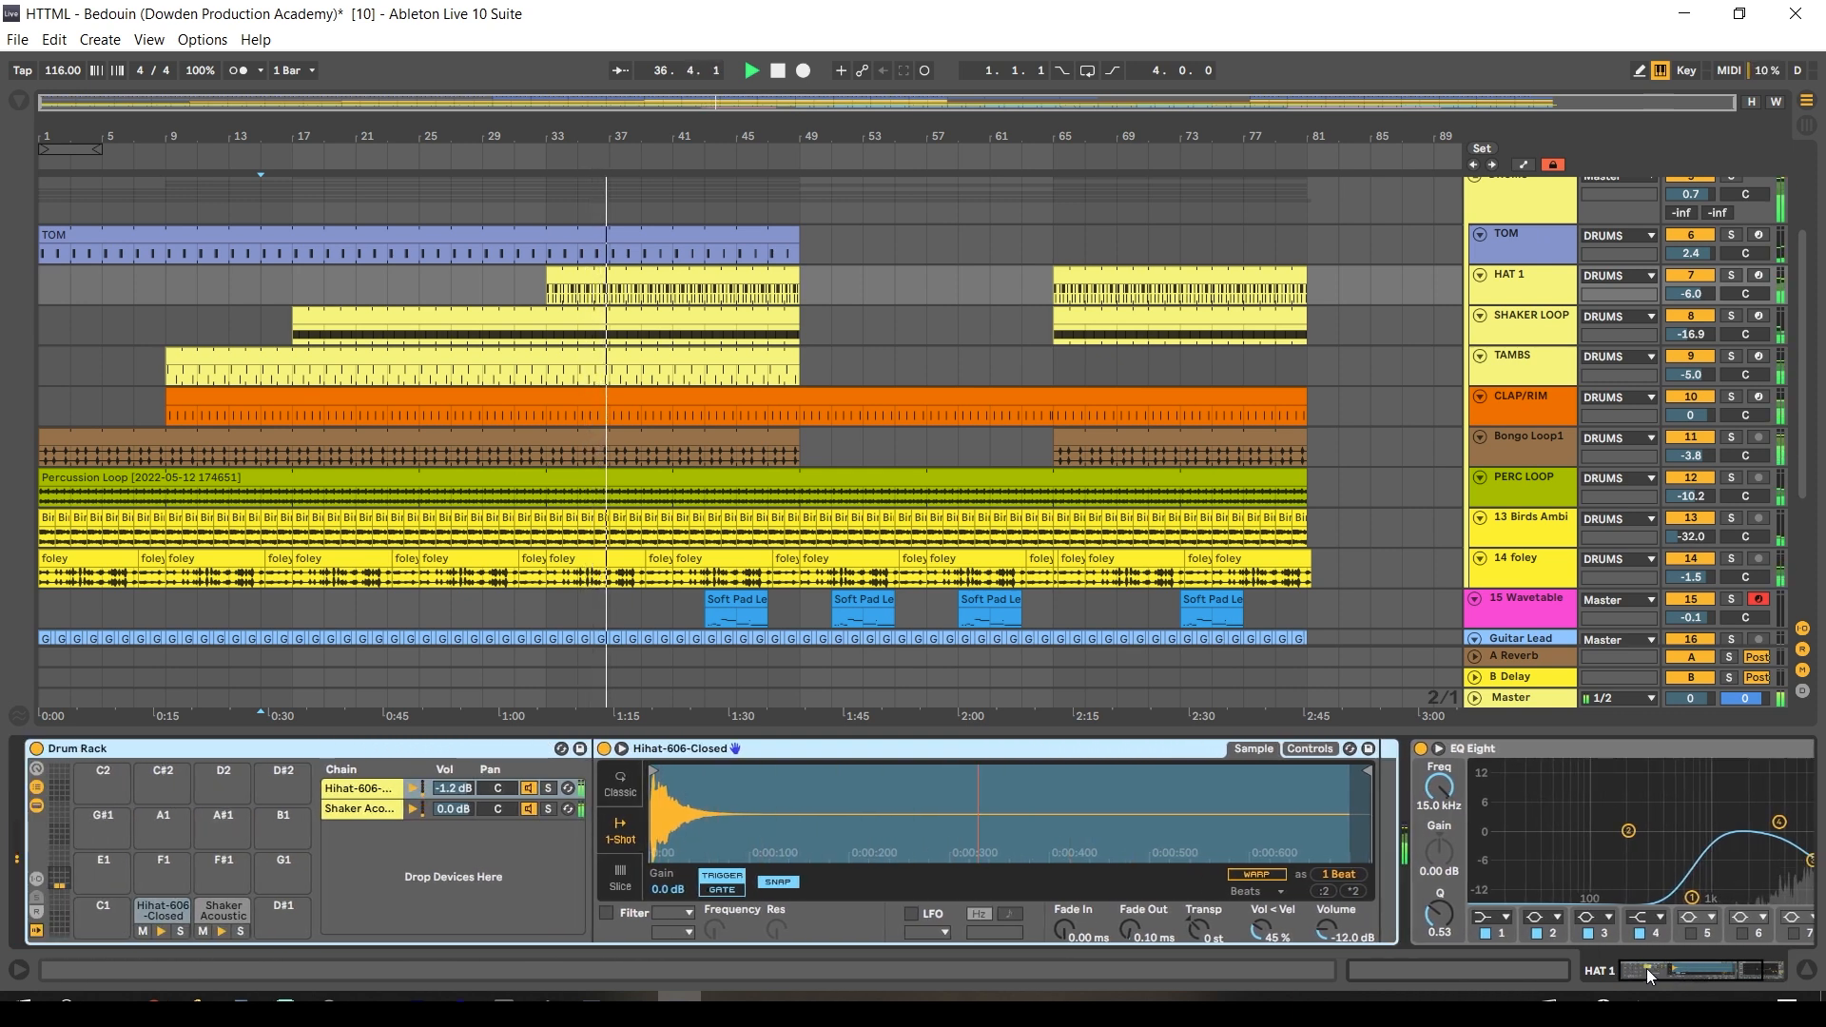
pyautogui.scroll(-2, 968, 396)
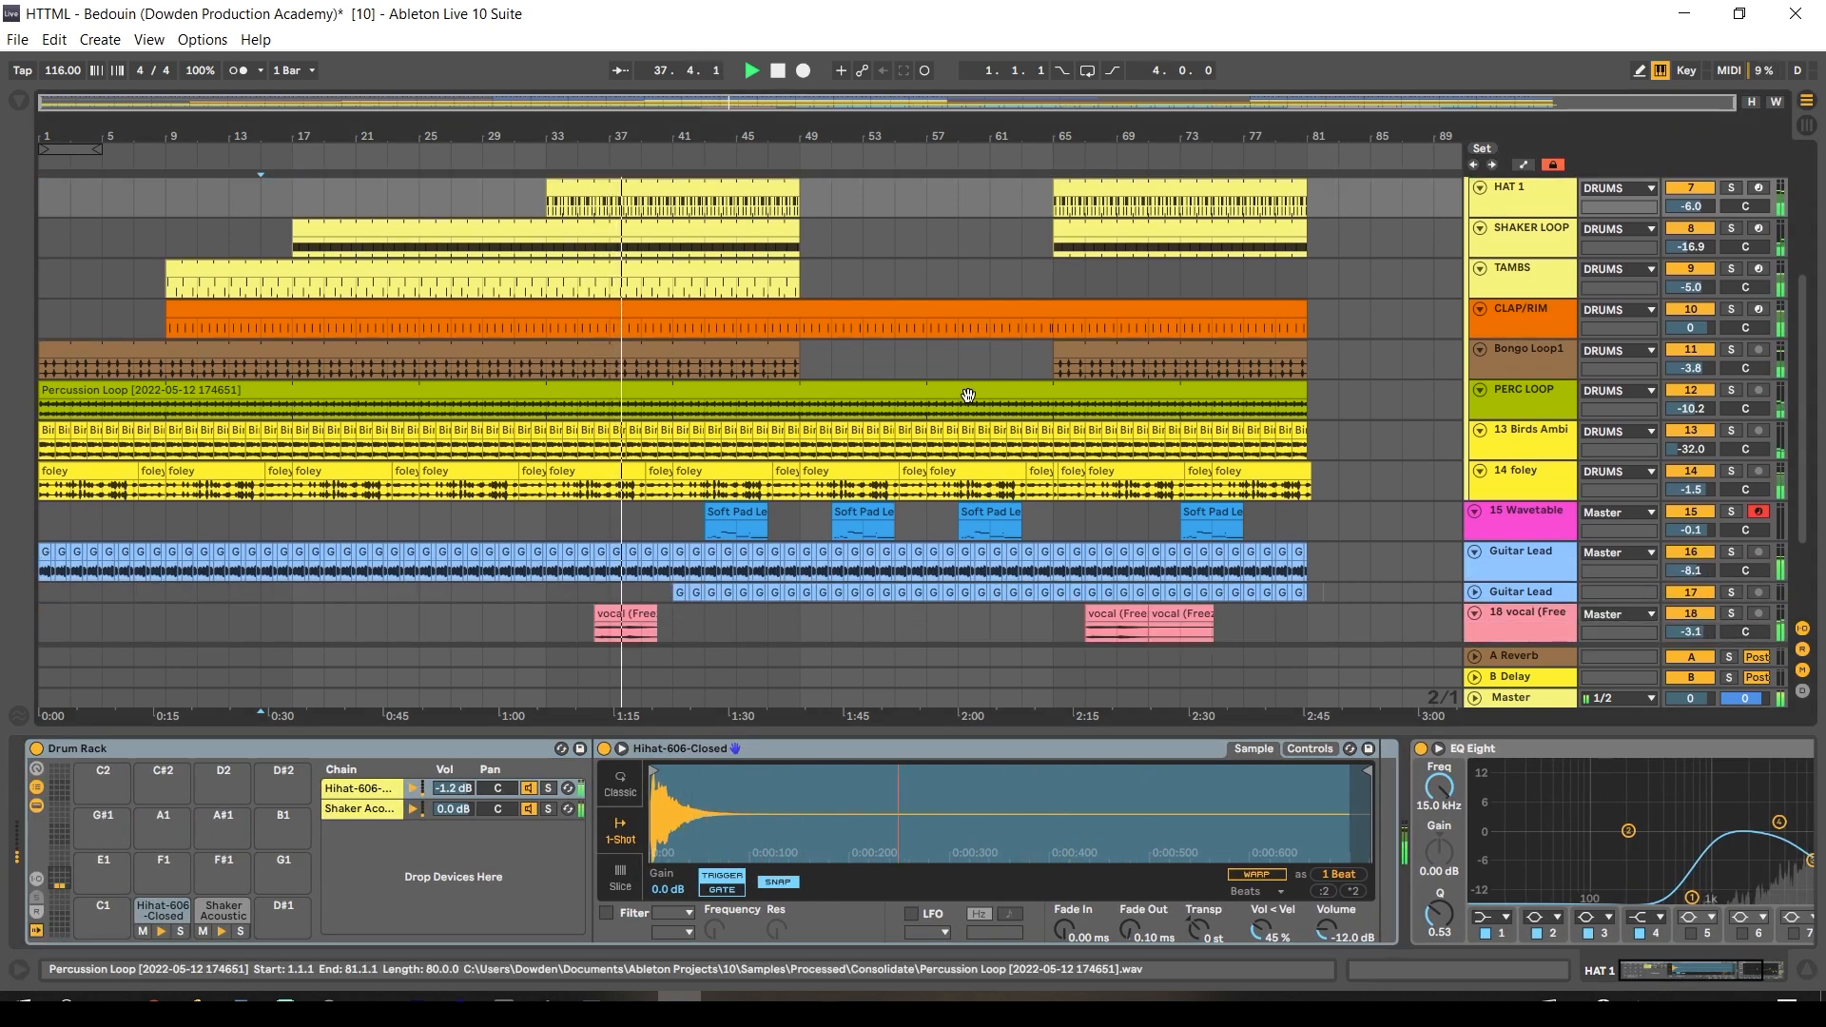
pyautogui.scroll(-3, 975, 391)
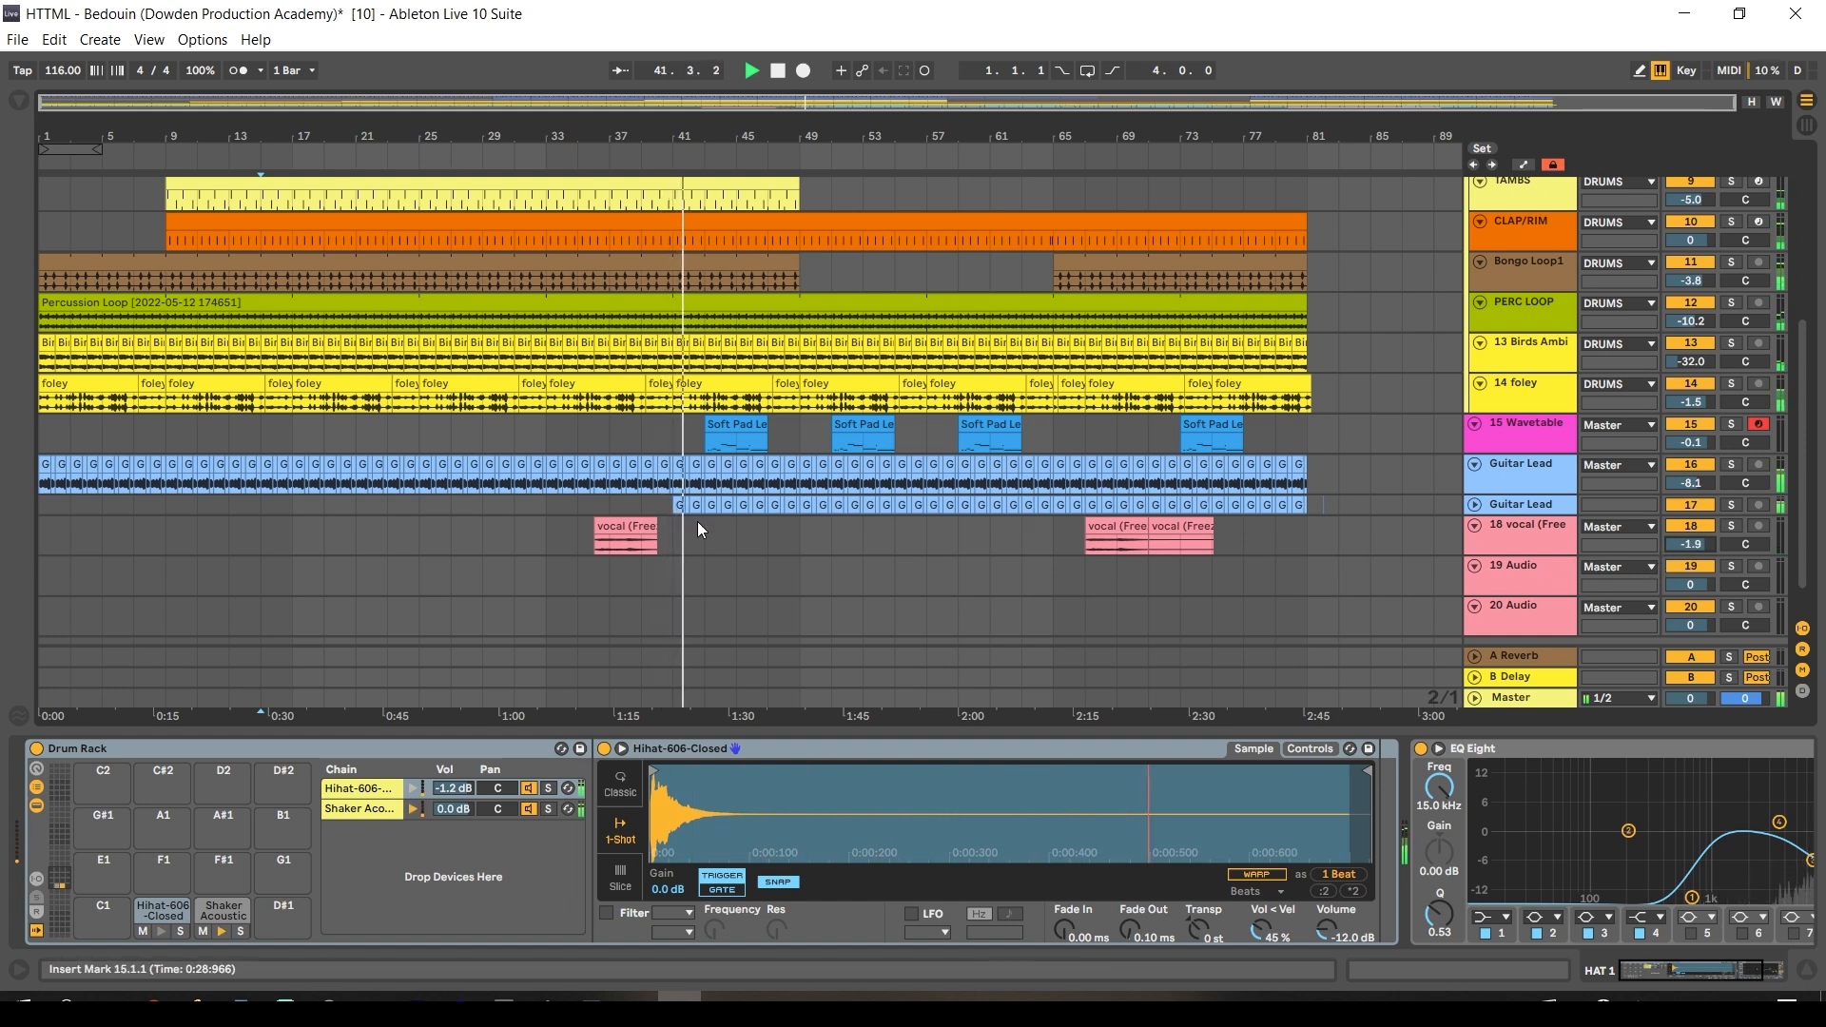
# Unfold the second Guitar Lead track, show its automation, and inspect its EQ Eight curve in the enlarged display.
pyautogui.click(1474, 504)
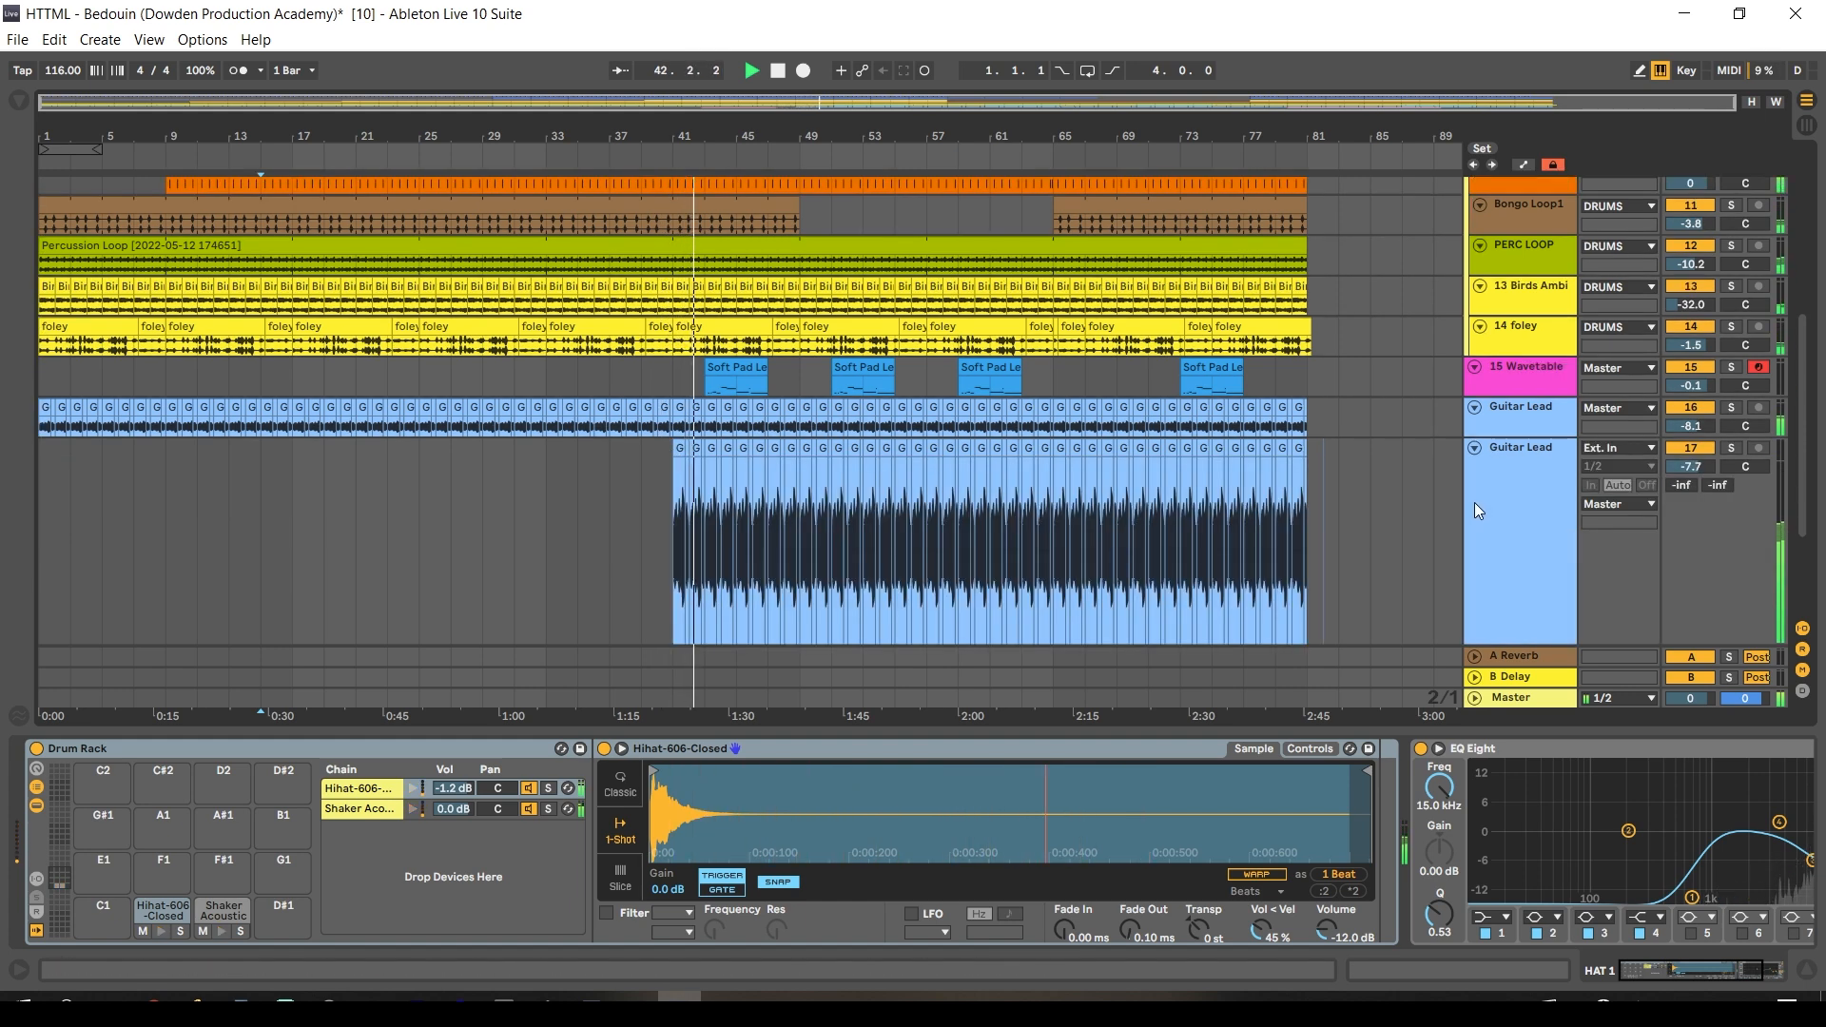
pyautogui.click(1529, 458)
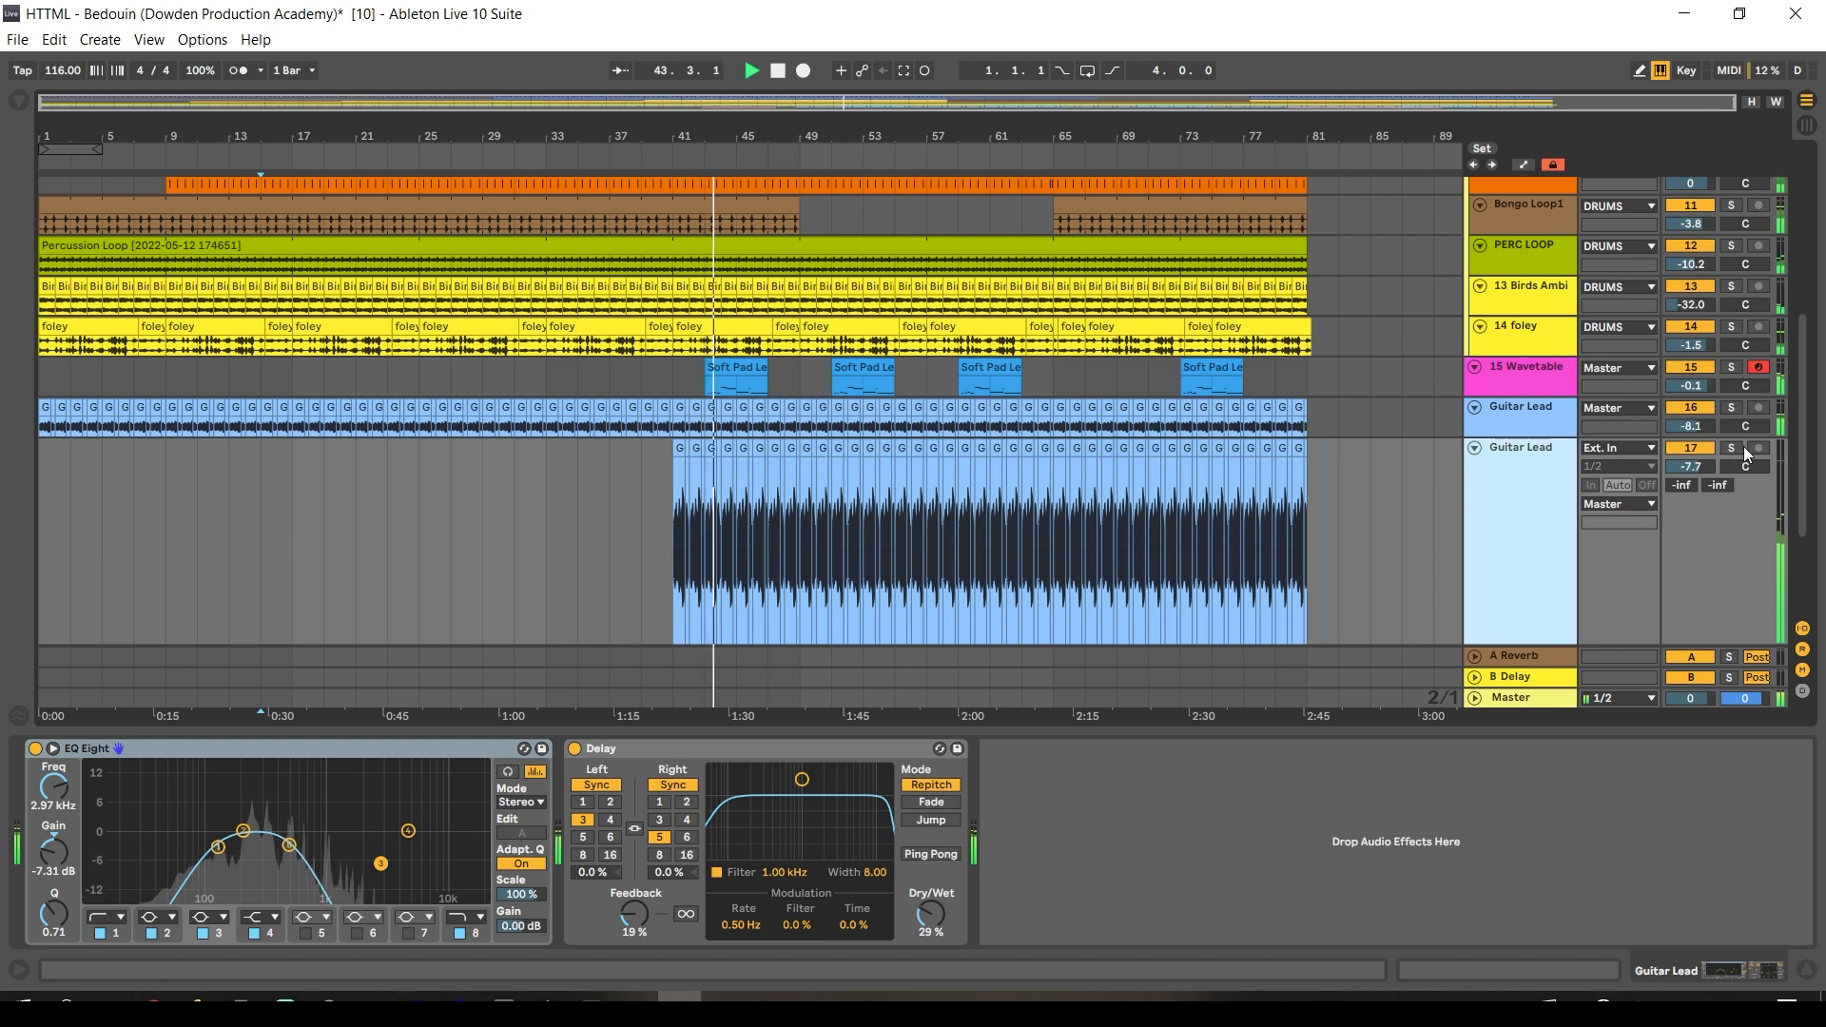
pyautogui.press('a')
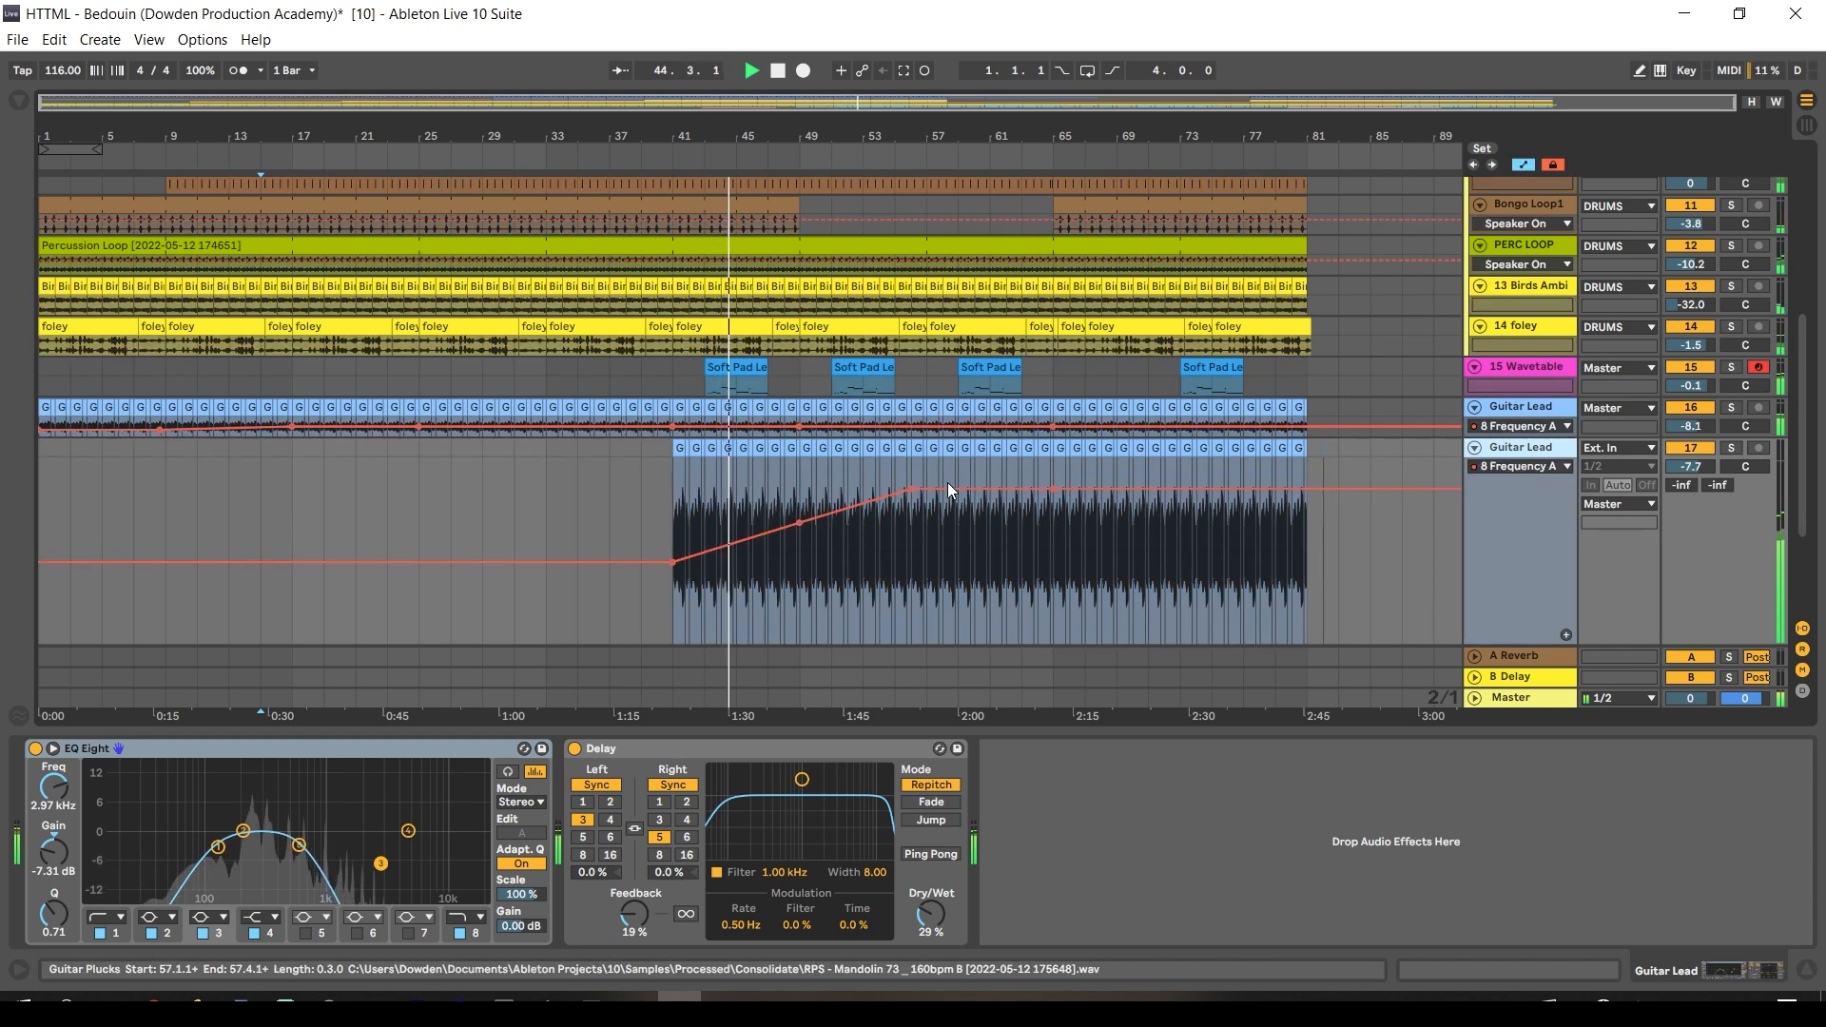
pyautogui.click(535, 772)
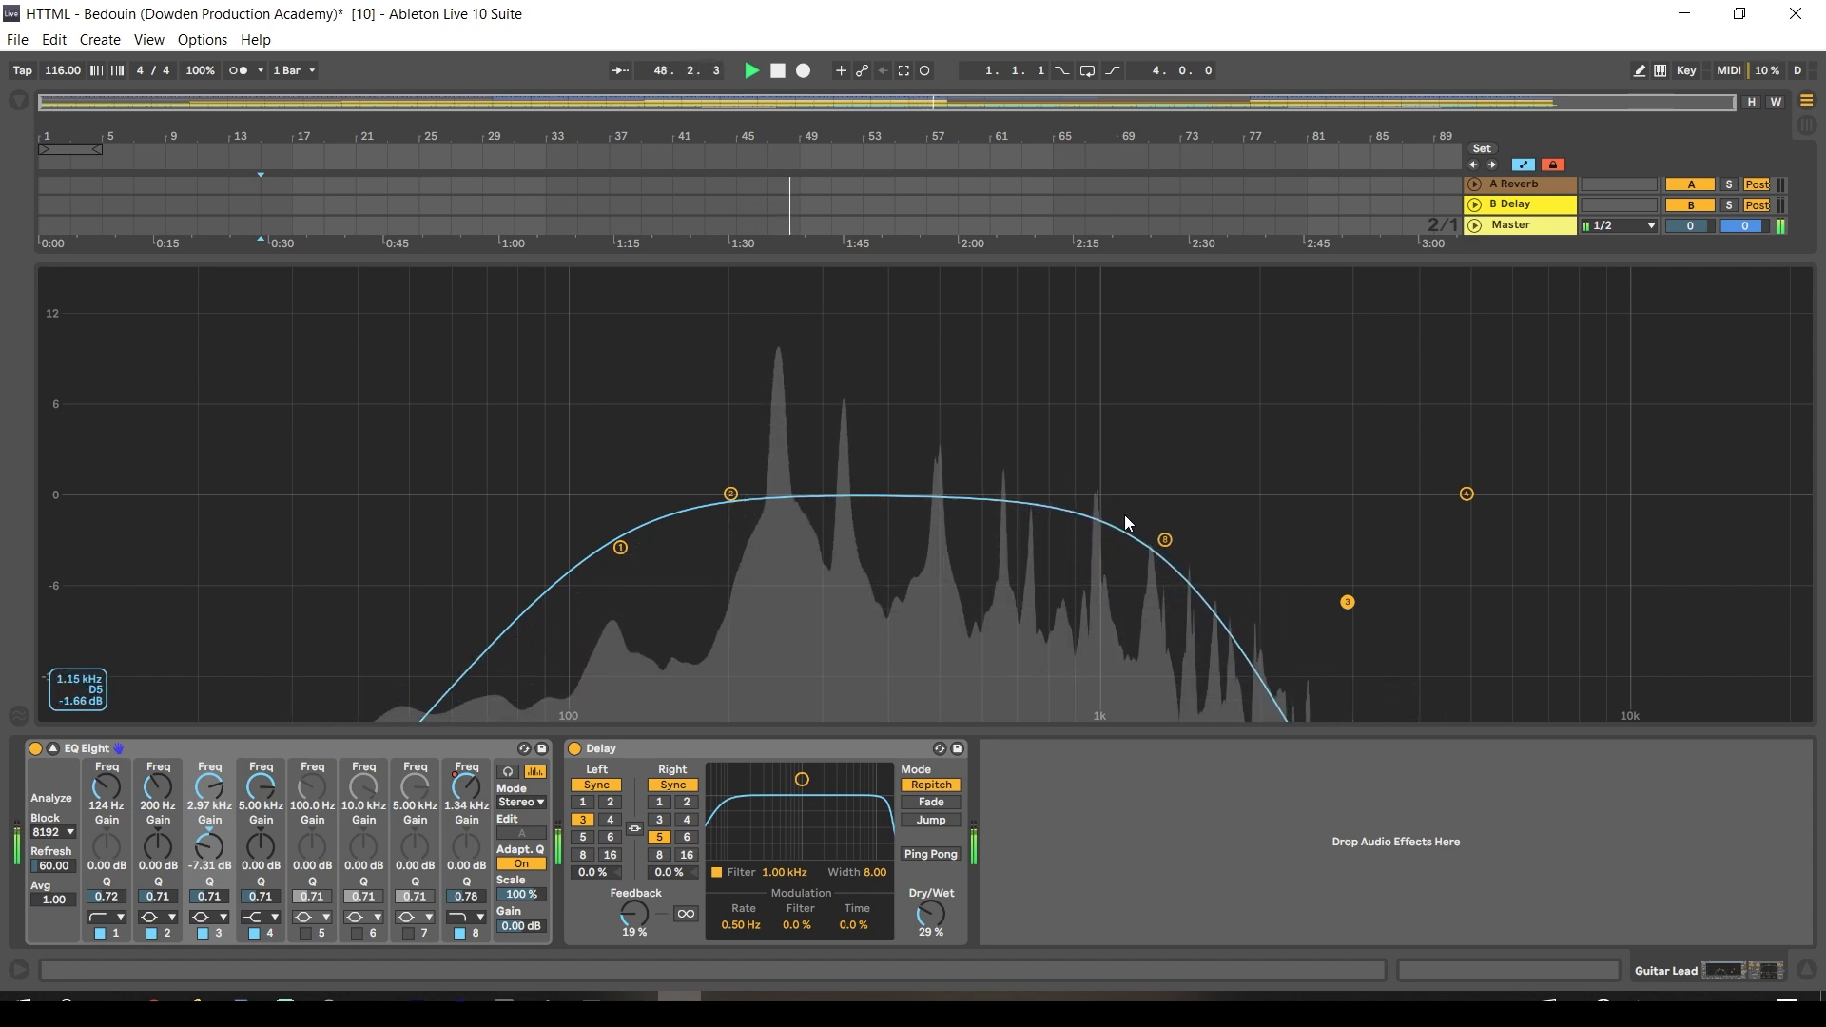
pyautogui.doubleClick(1528, 405)
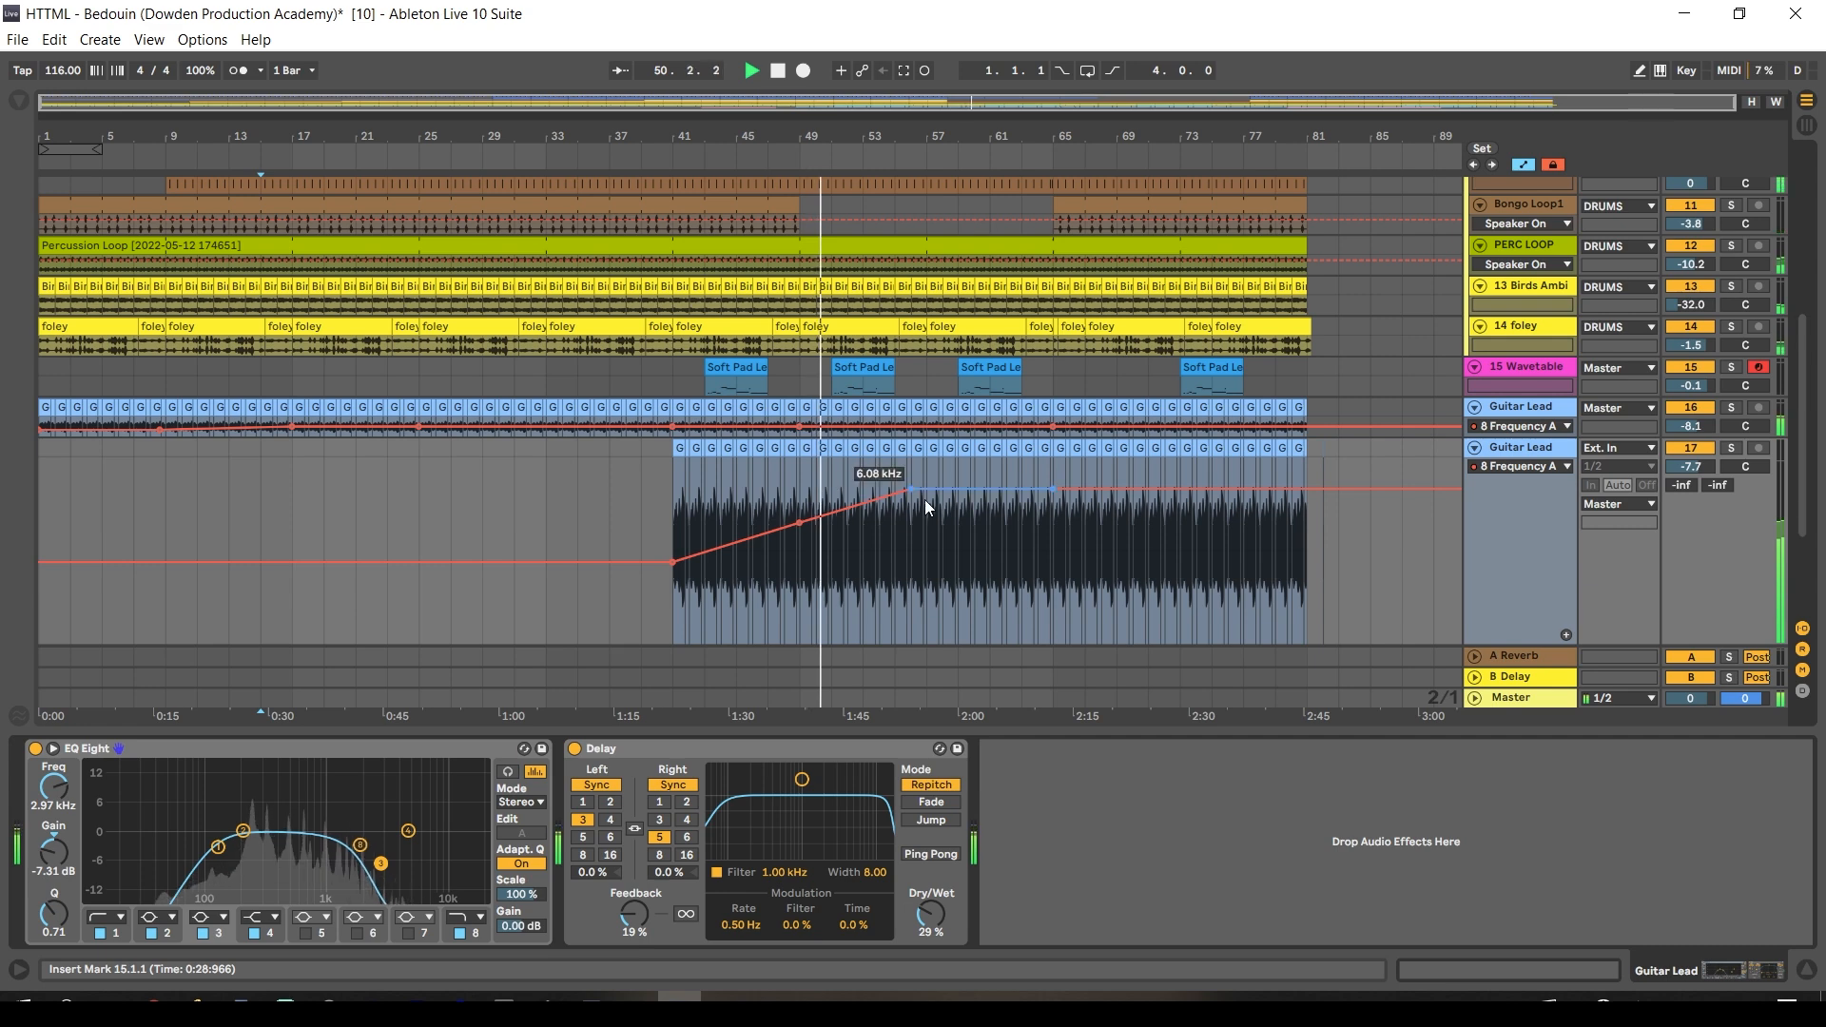
# Examine the second Guitar Lead track's EQ Eight filter frequency automation, and hide the automation lanes.
pyautogui.scroll(-1, 922, 506)
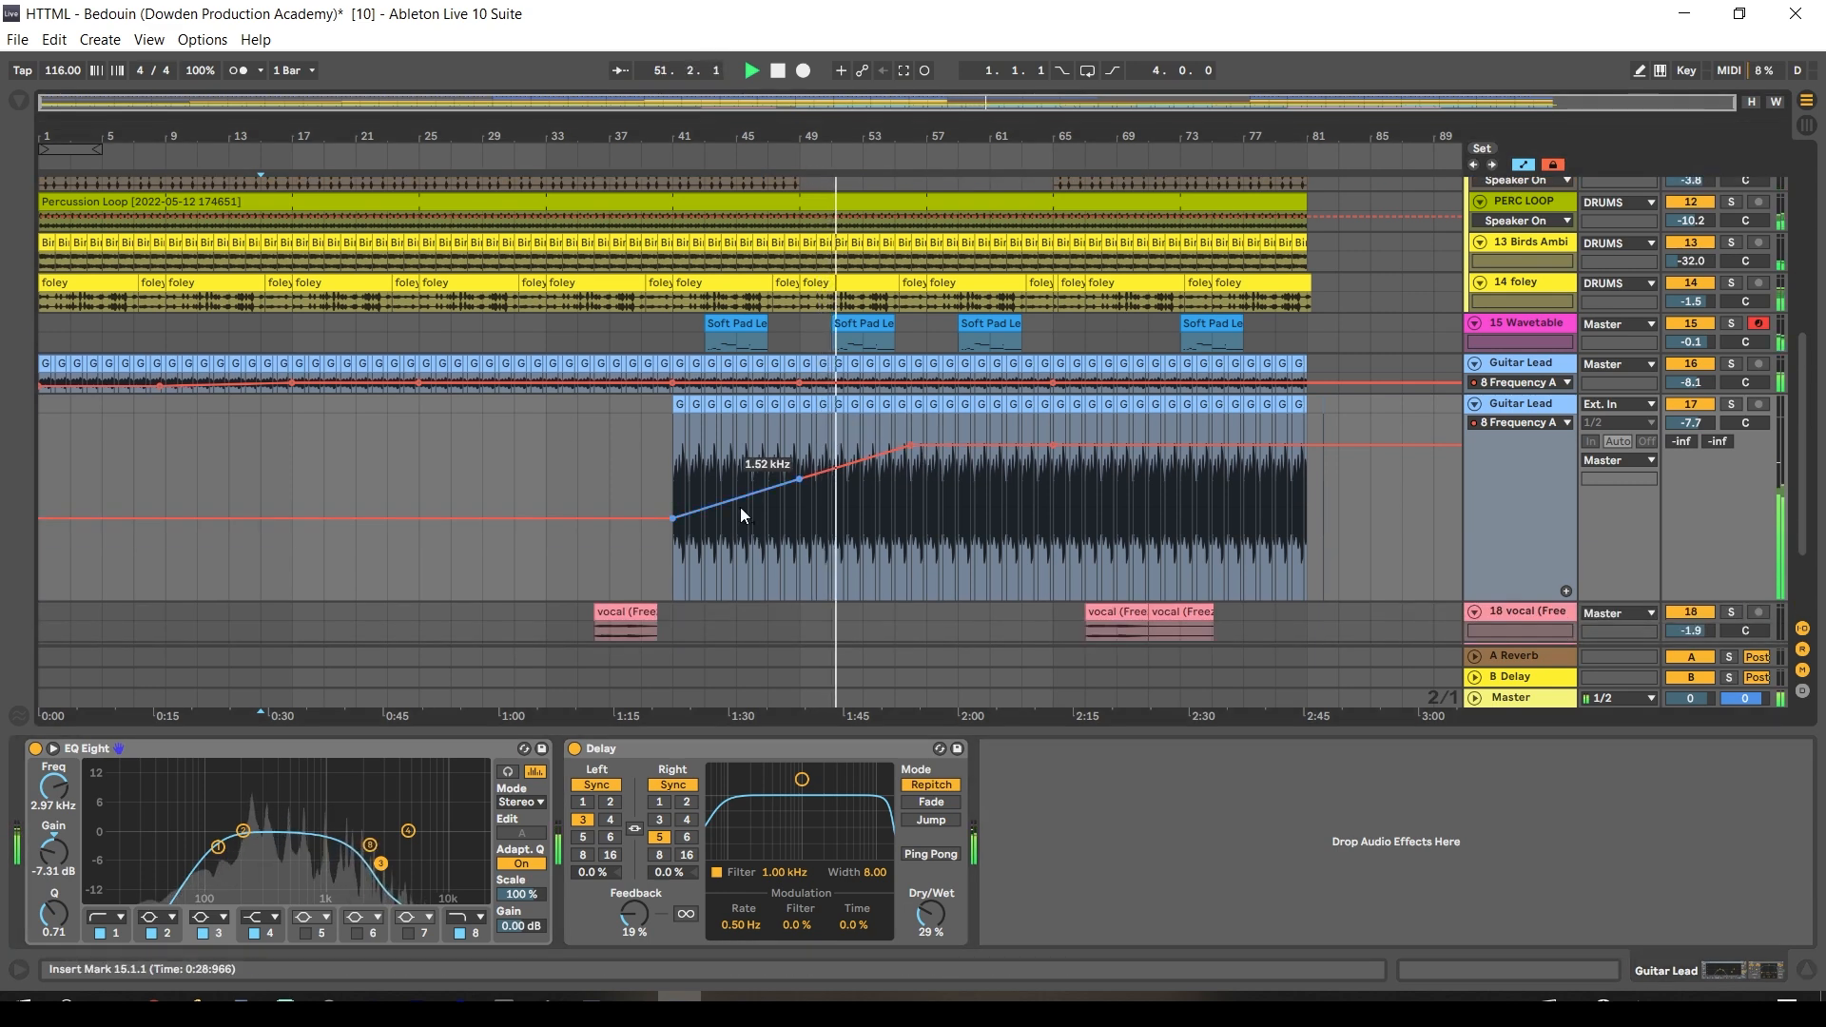
pyautogui.scroll(-2, 1173, 502)
pyautogui.scroll(3, 1170, 505)
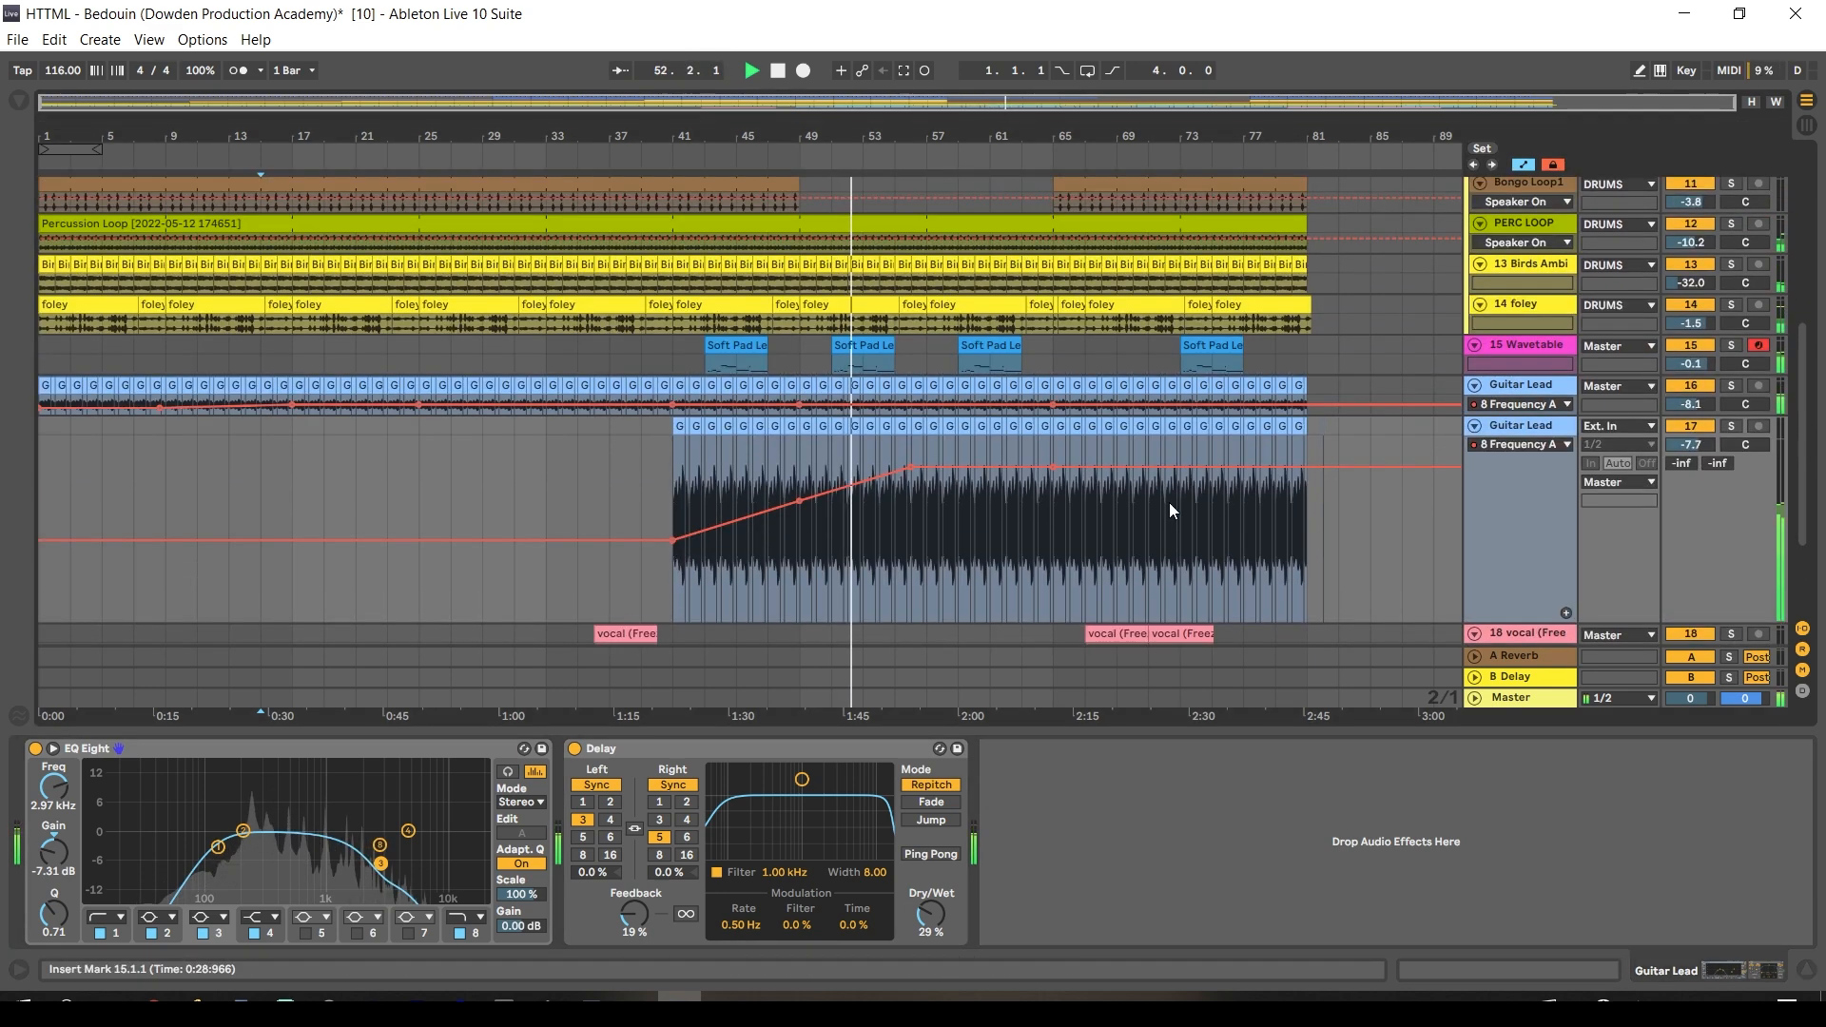
pyautogui.scroll(2, 1170, 509)
pyautogui.press('a')
# Enlarge the 15 Wavetable track, view the MIDI notes of its second Soft Pad Lead clip, and return to the arrangement with devices shown.
pyautogui.moveTo(1503, 464); pyautogui.dragTo(1503, 535)
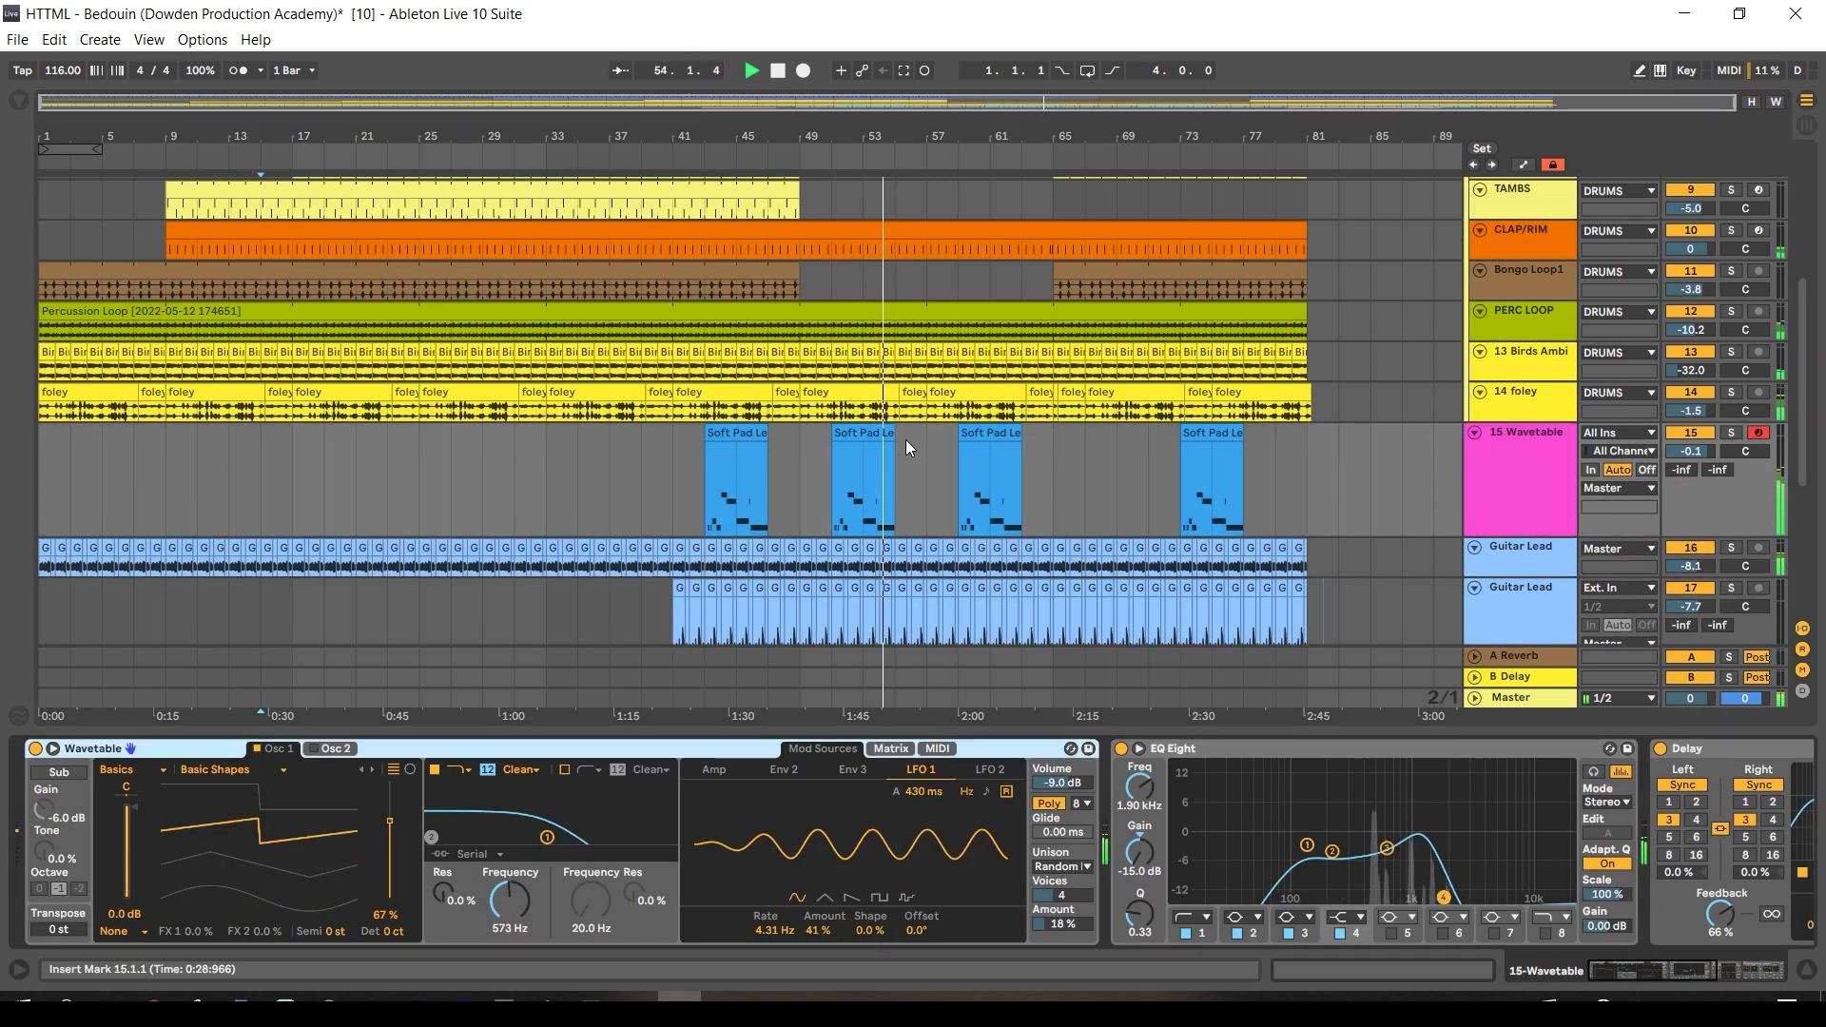
pyautogui.doubleClick(871, 435)
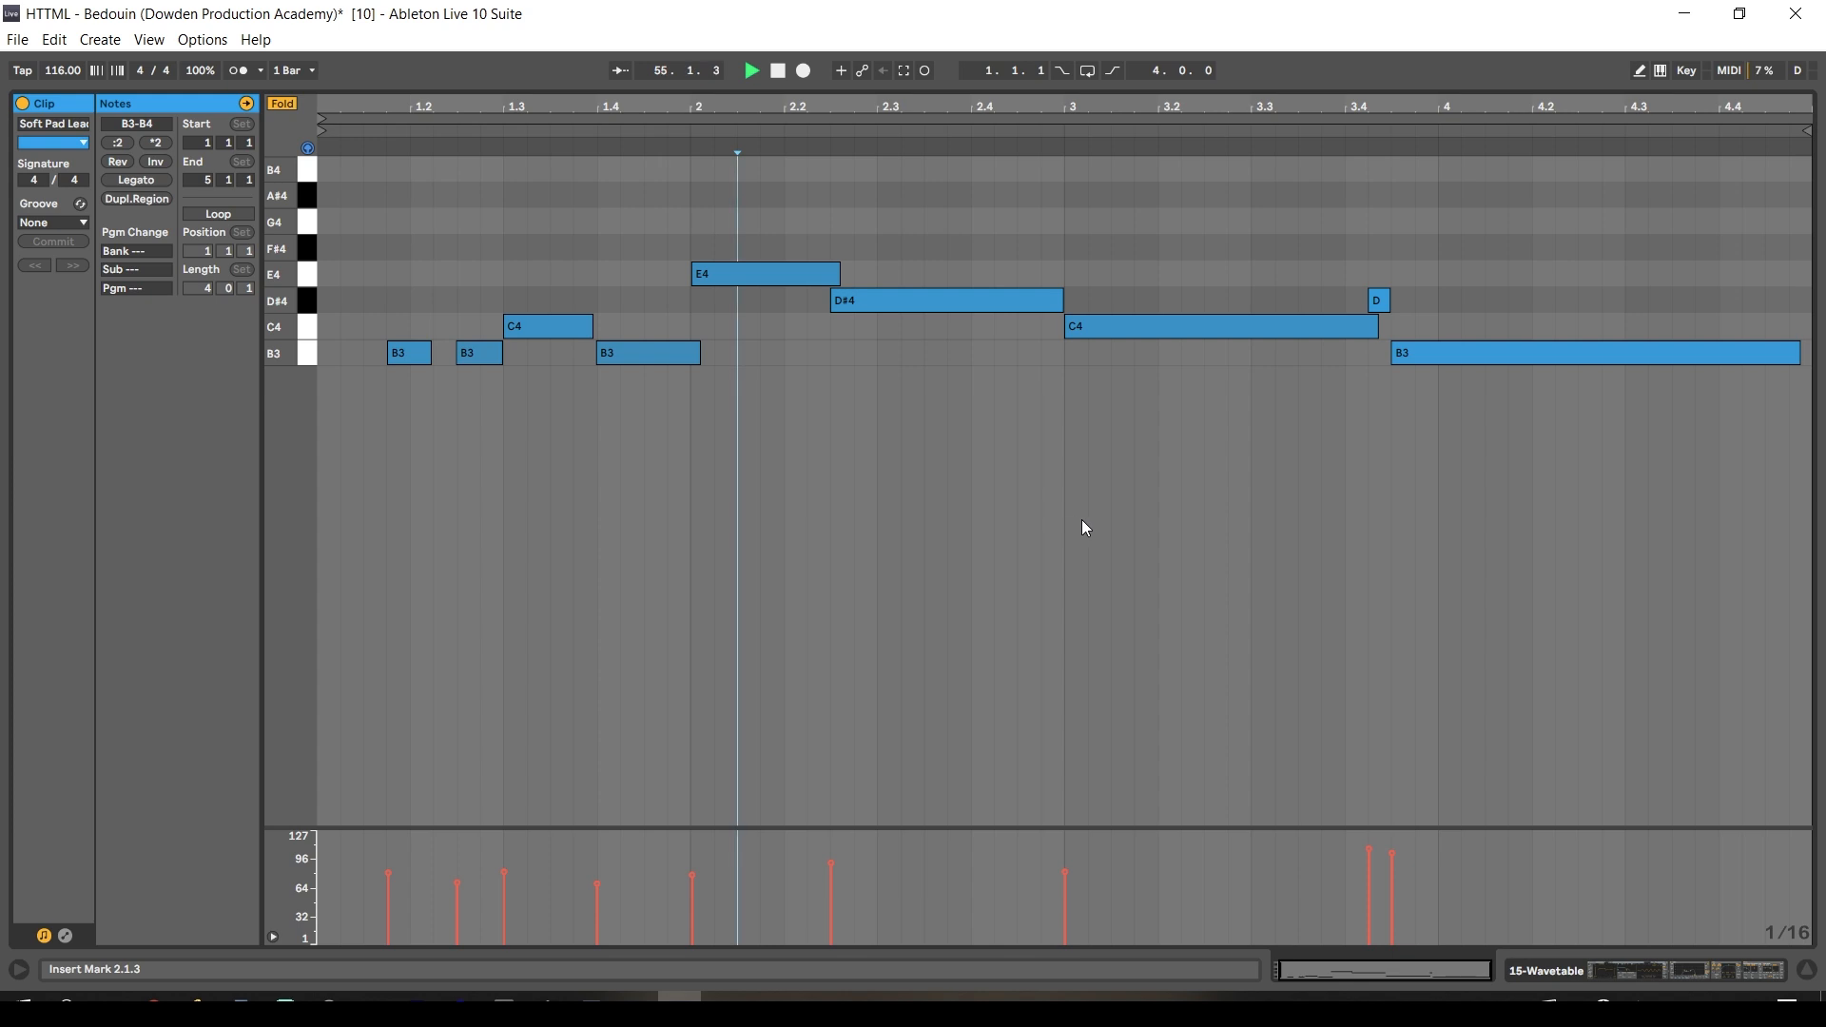
pyautogui.press('Tab')
pyautogui.press('Tab')
pyautogui.hotkey('shift', 'Tab')
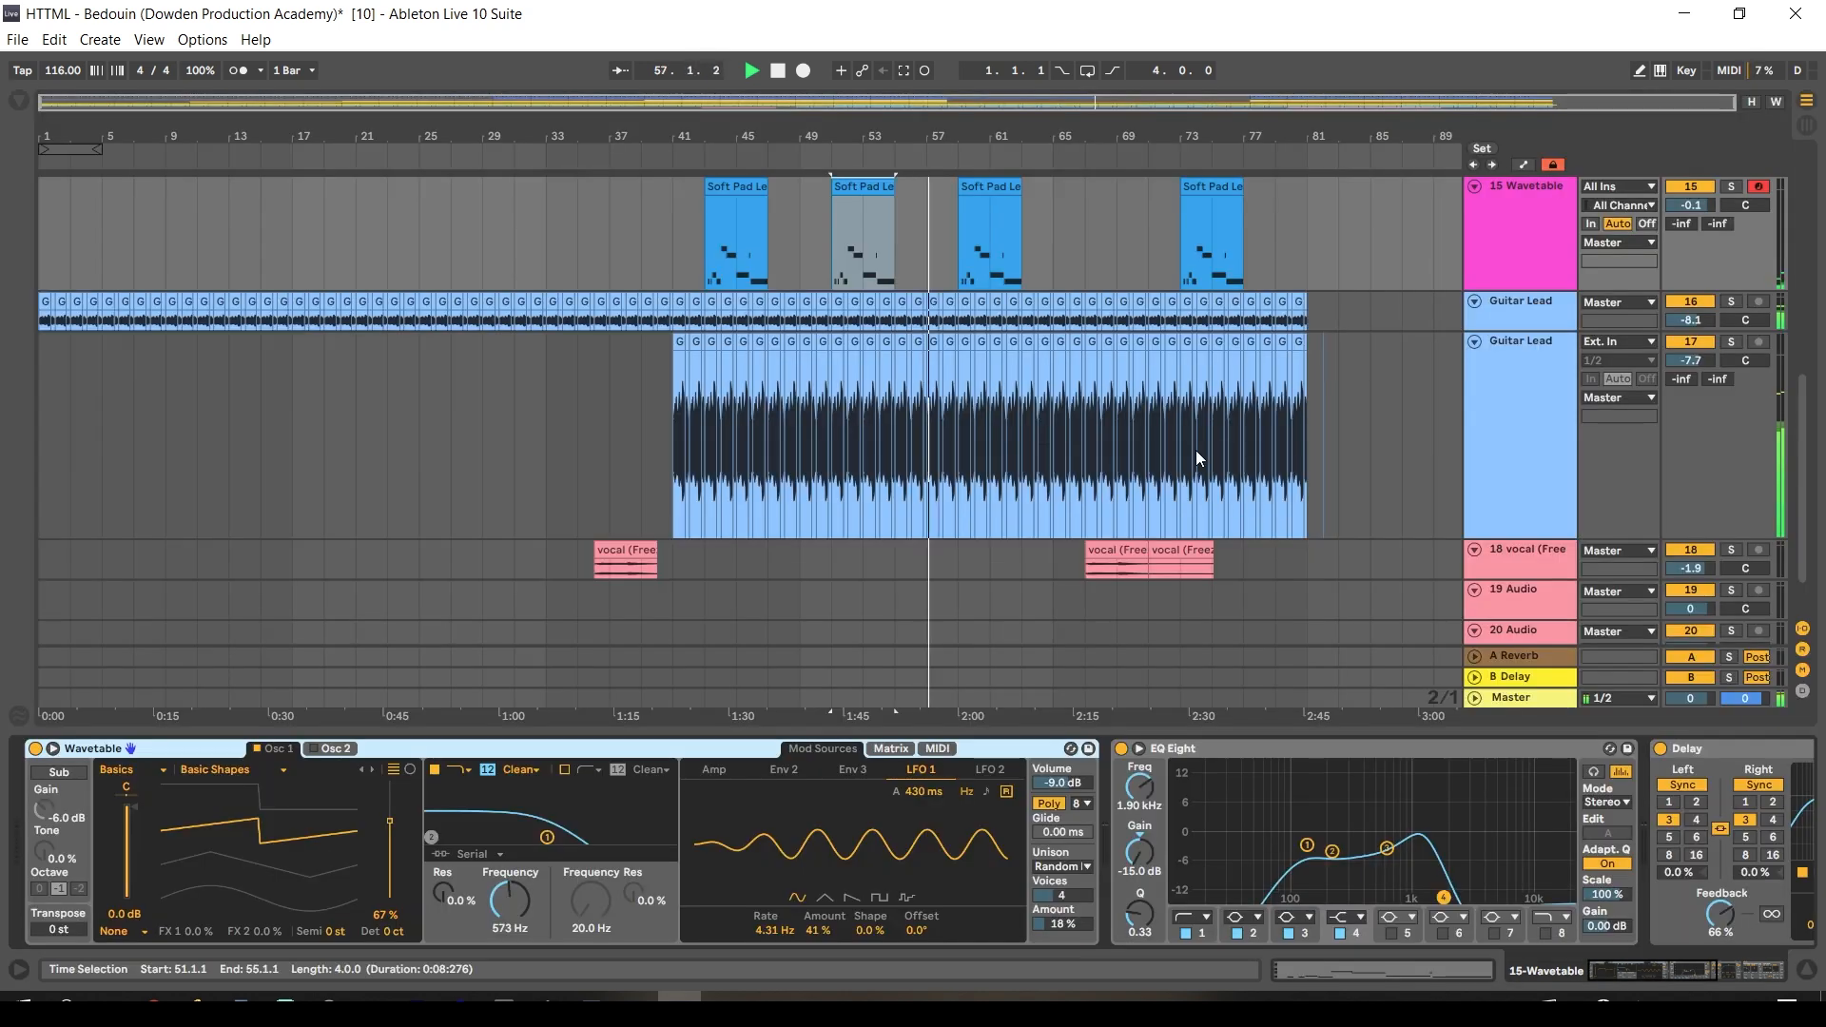
# View the MIDI notes of the third Soft Pad Lead clip at bar 59, and return to the arrangement with devices shown.
pyautogui.scroll(1, 982, 253)
pyautogui.doubleClick(996, 235)
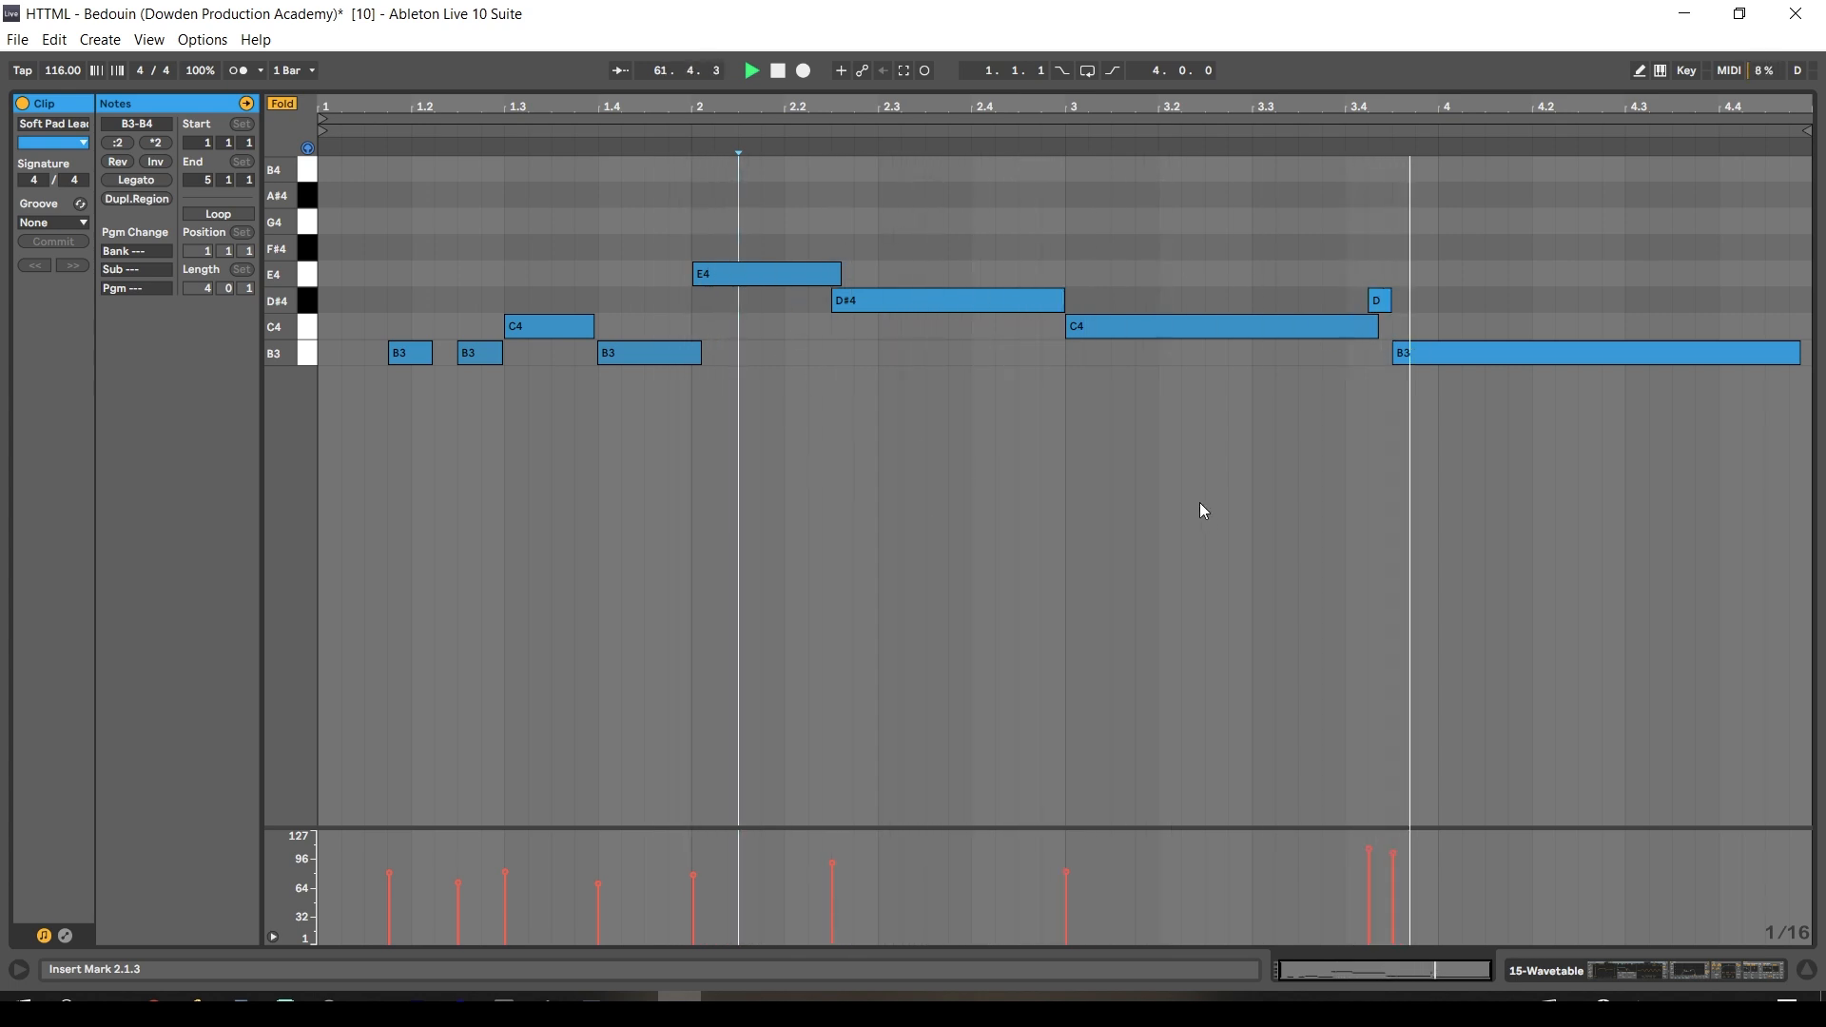
pyautogui.press('Tab')
pyautogui.press('Tab')
pyautogui.hotkey('shift', 'Tab')
# Select the SUB track near the start of the track list to view its Wavetable and EQ Eight during playback.
pyautogui.scroll(10, 1404, 391)
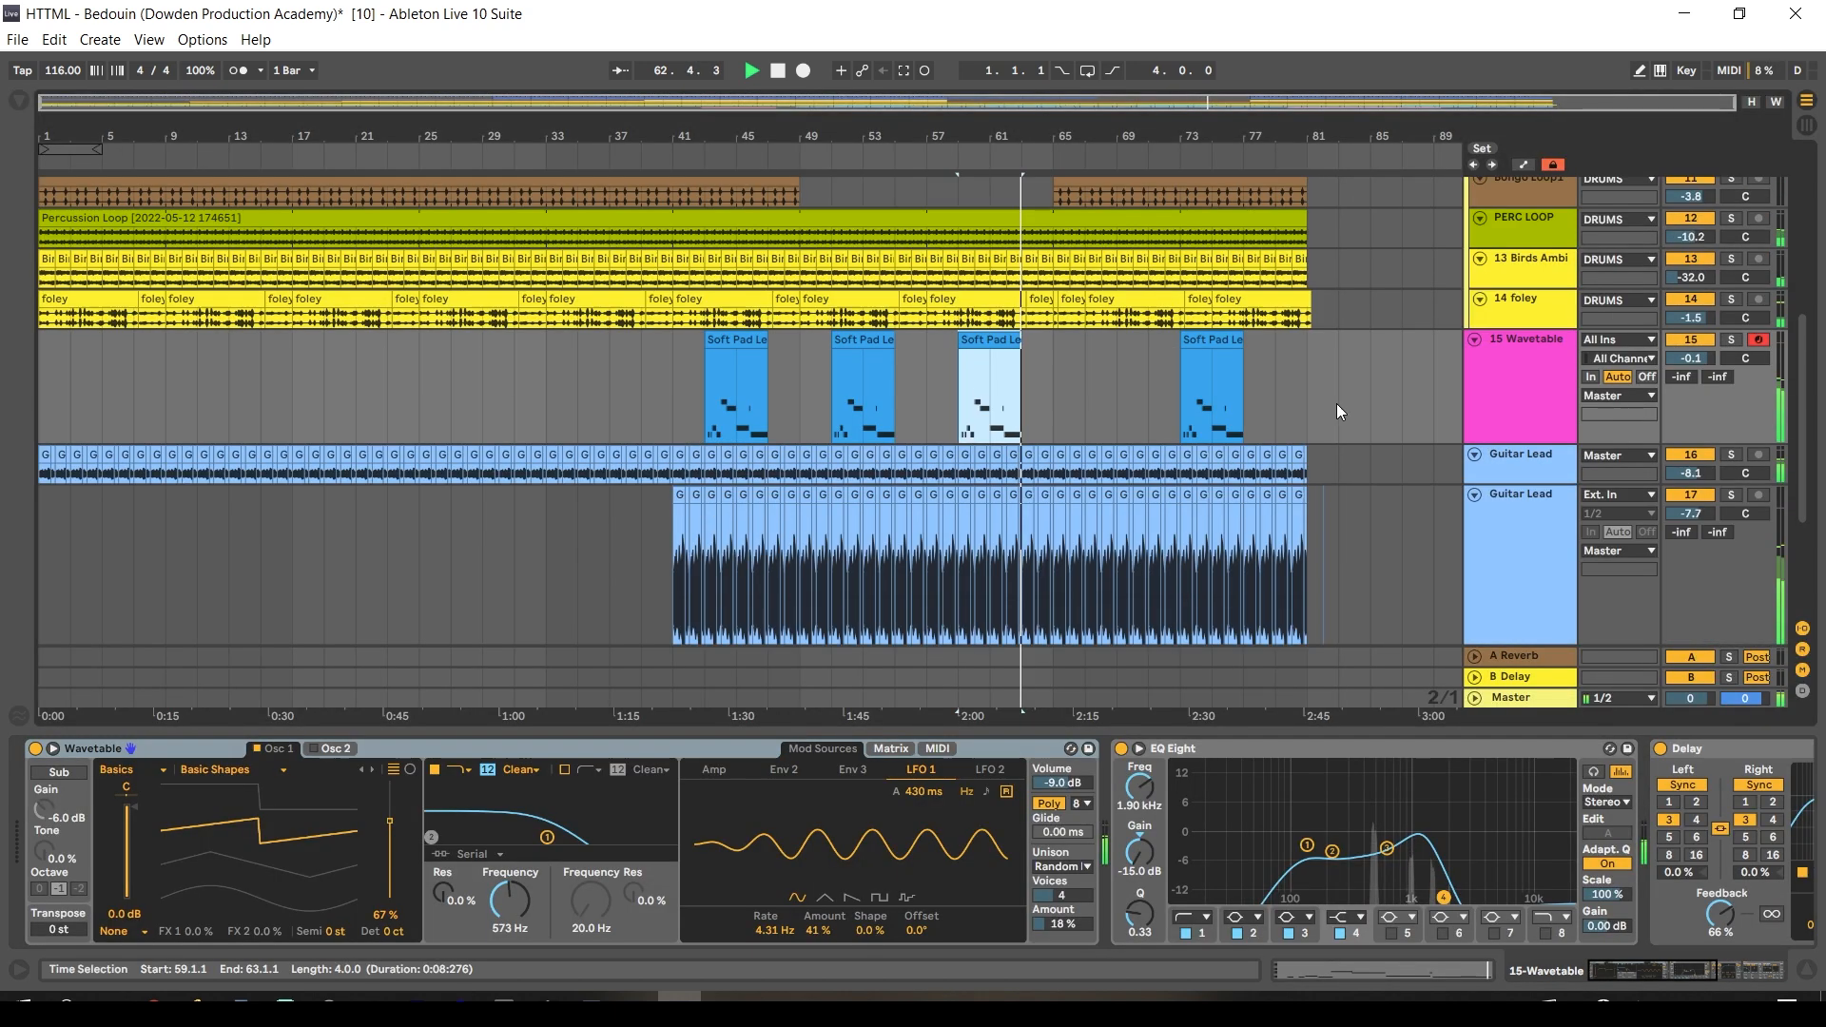
pyautogui.scroll(1, 1236, 390)
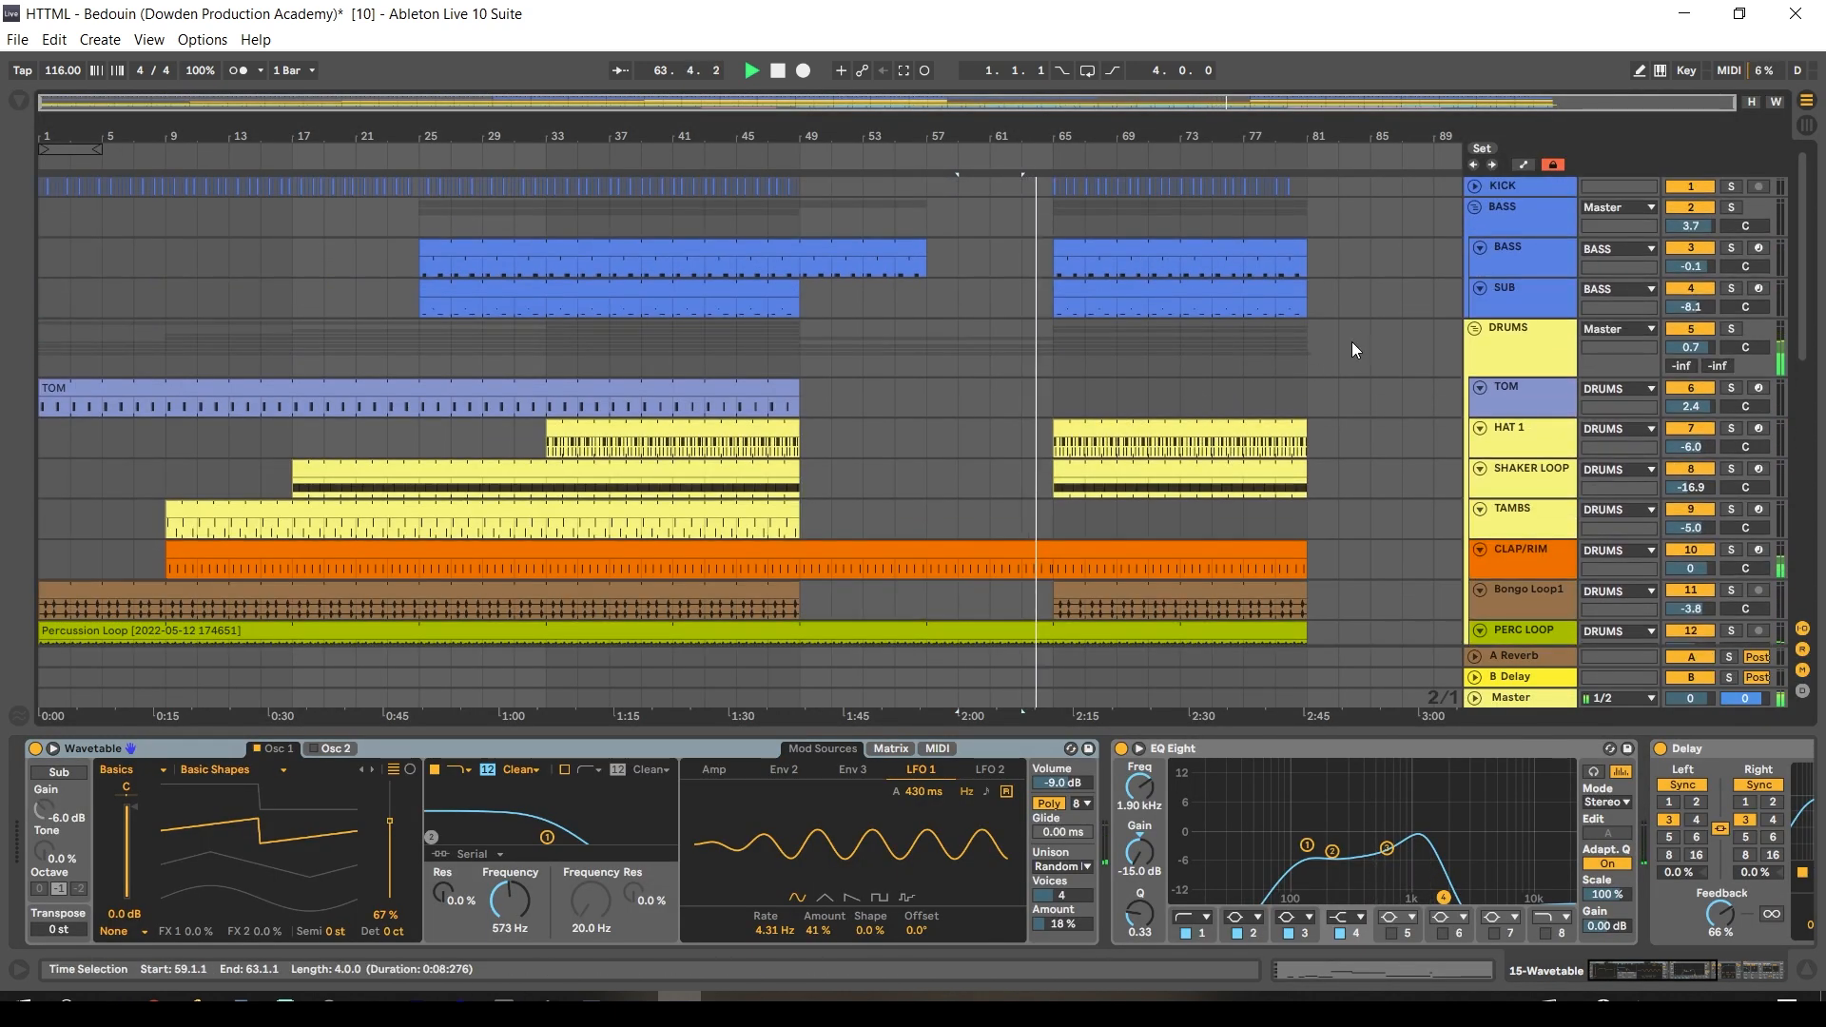
pyautogui.click(1543, 298)
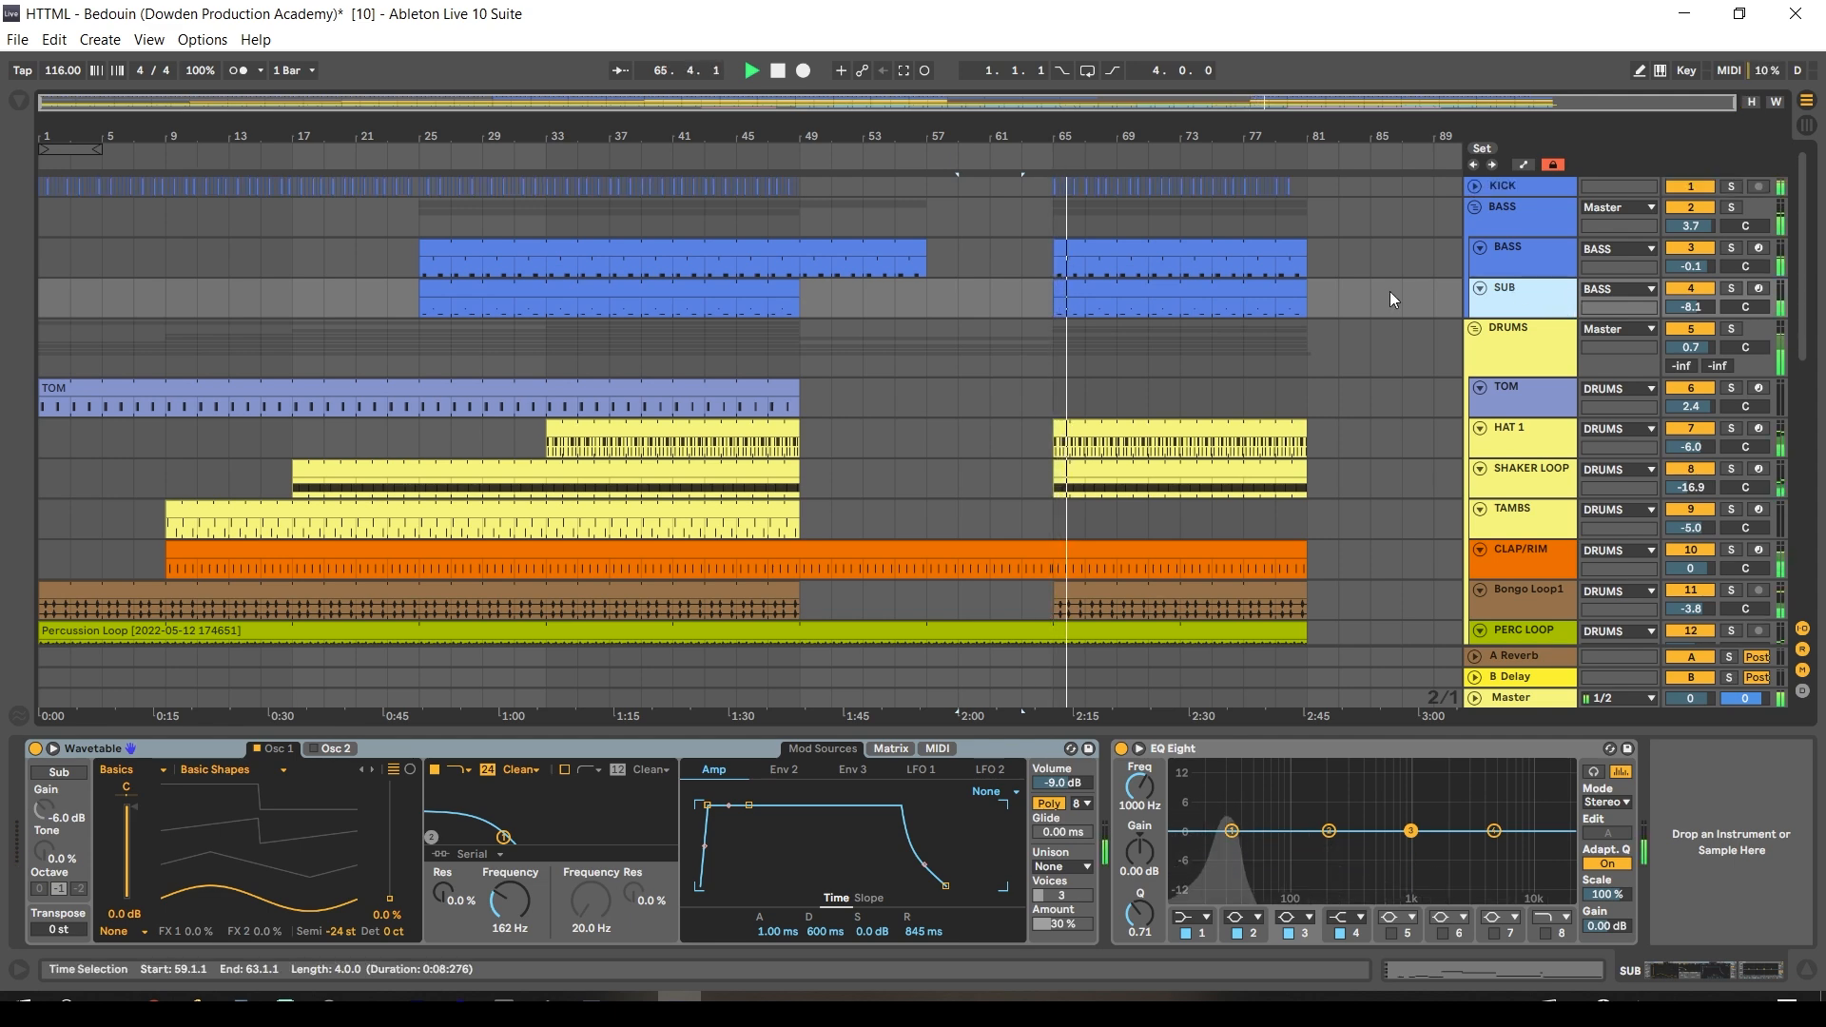
pyautogui.scroll(1, 1395, 290)
pyautogui.scroll(-1, 1392, 288)
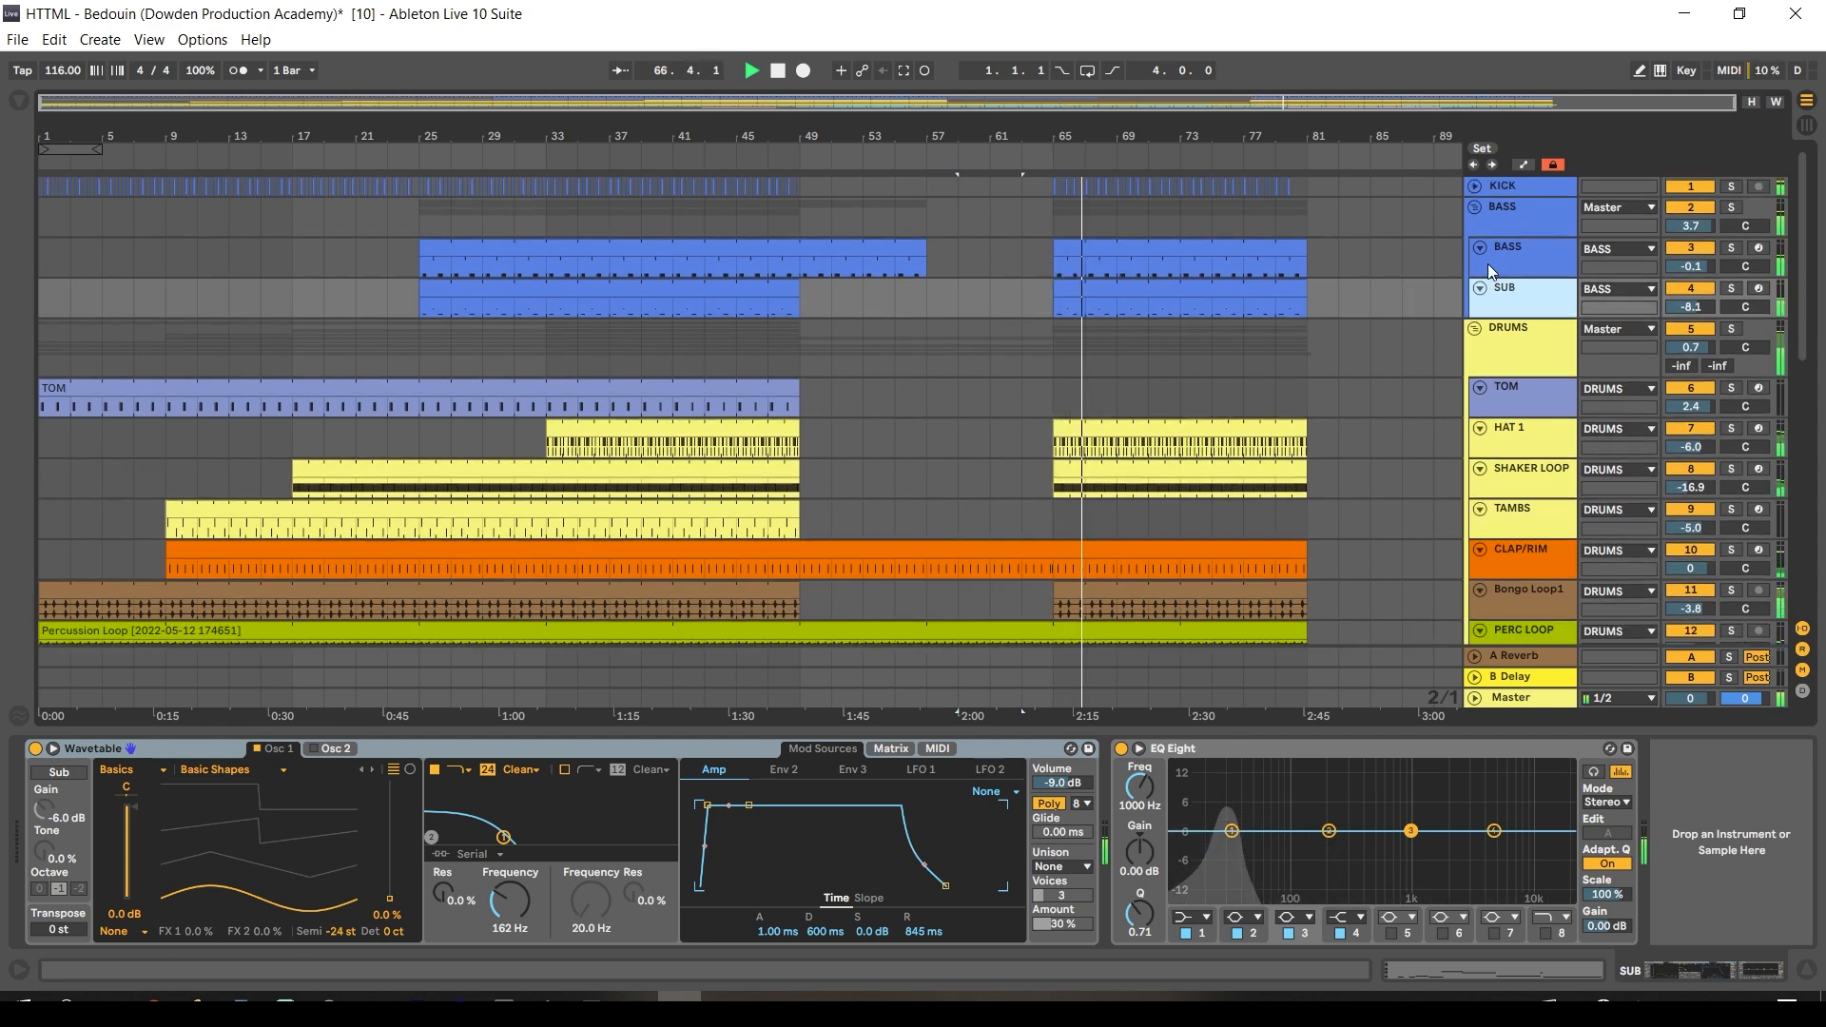